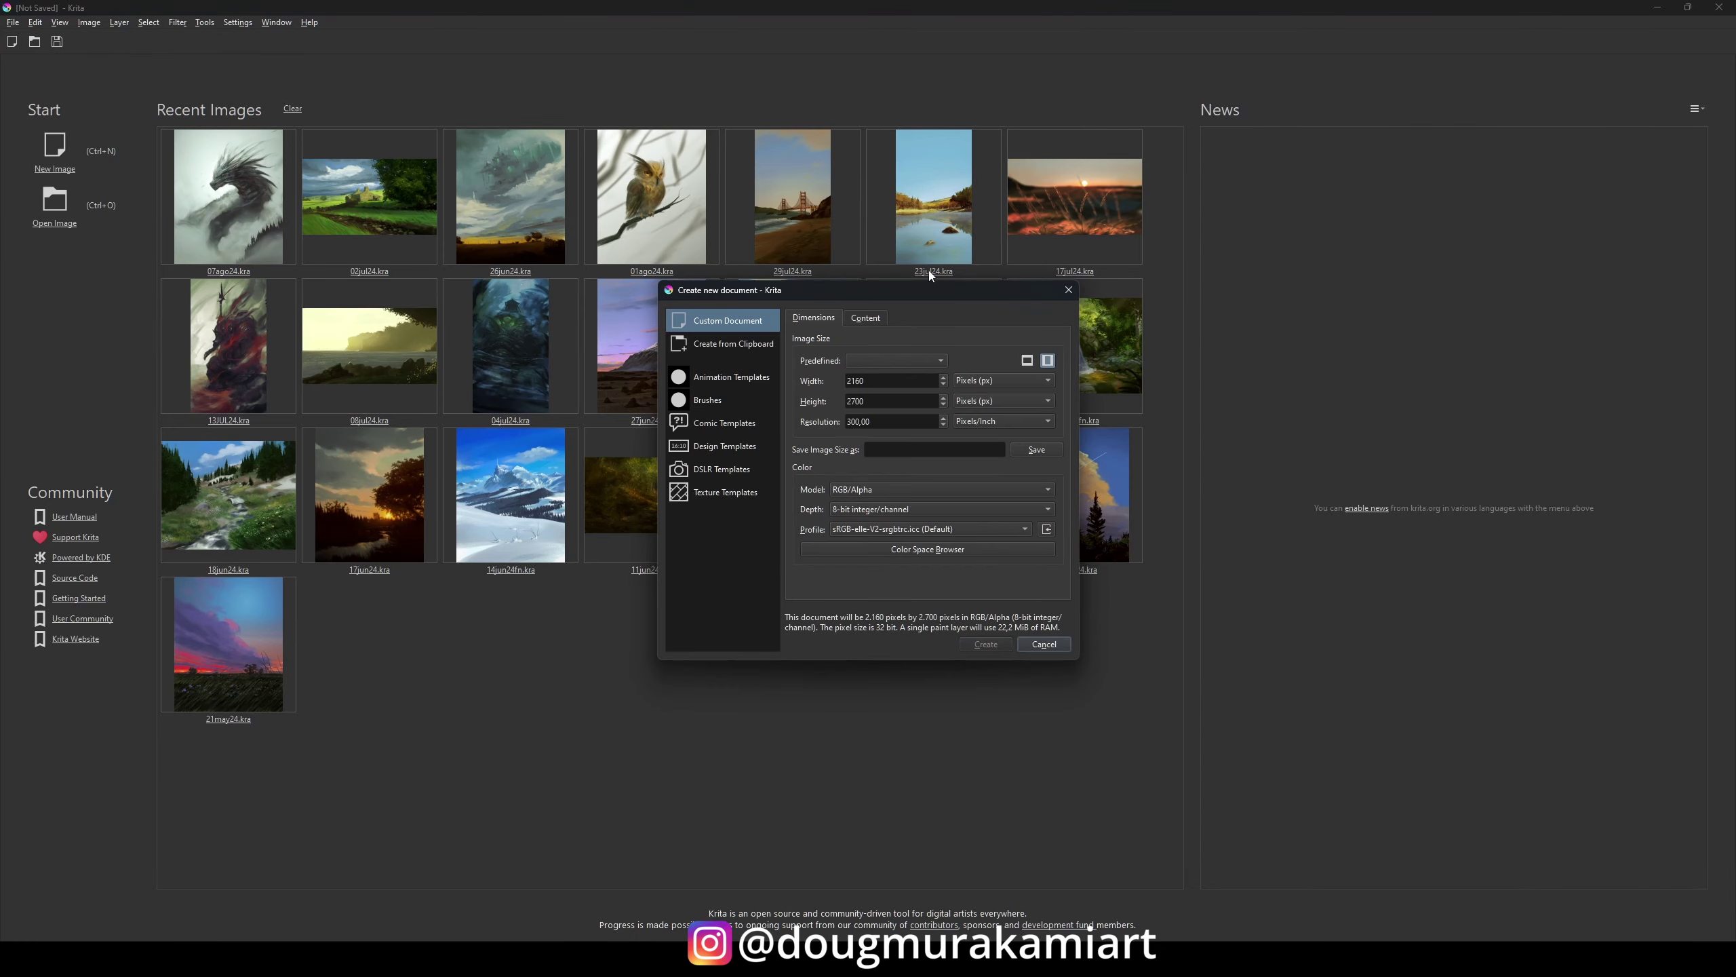
{"action": "key", "text": "Return"}
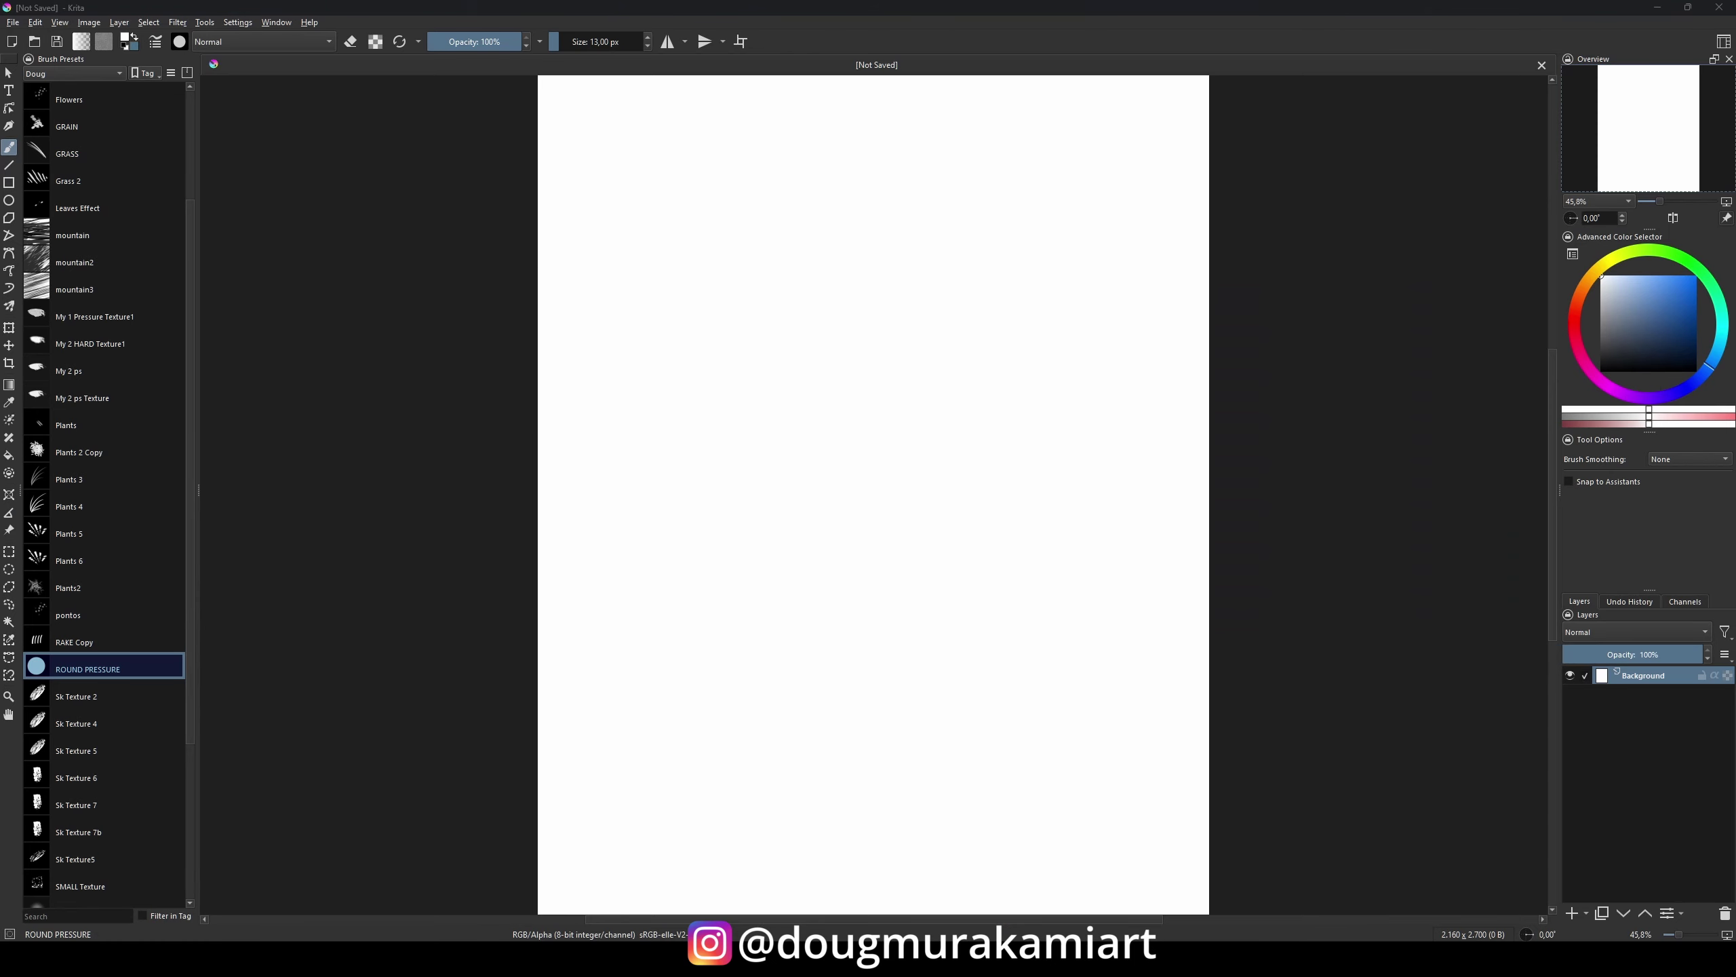
{"action": "key", "text": "bracketright"}
{"action": "key", "text": "bracketright"}
{"action": "key", "text": "bracketright"}
{"action": "key", "text": "minus"}
{"action": "key", "text": "d"}
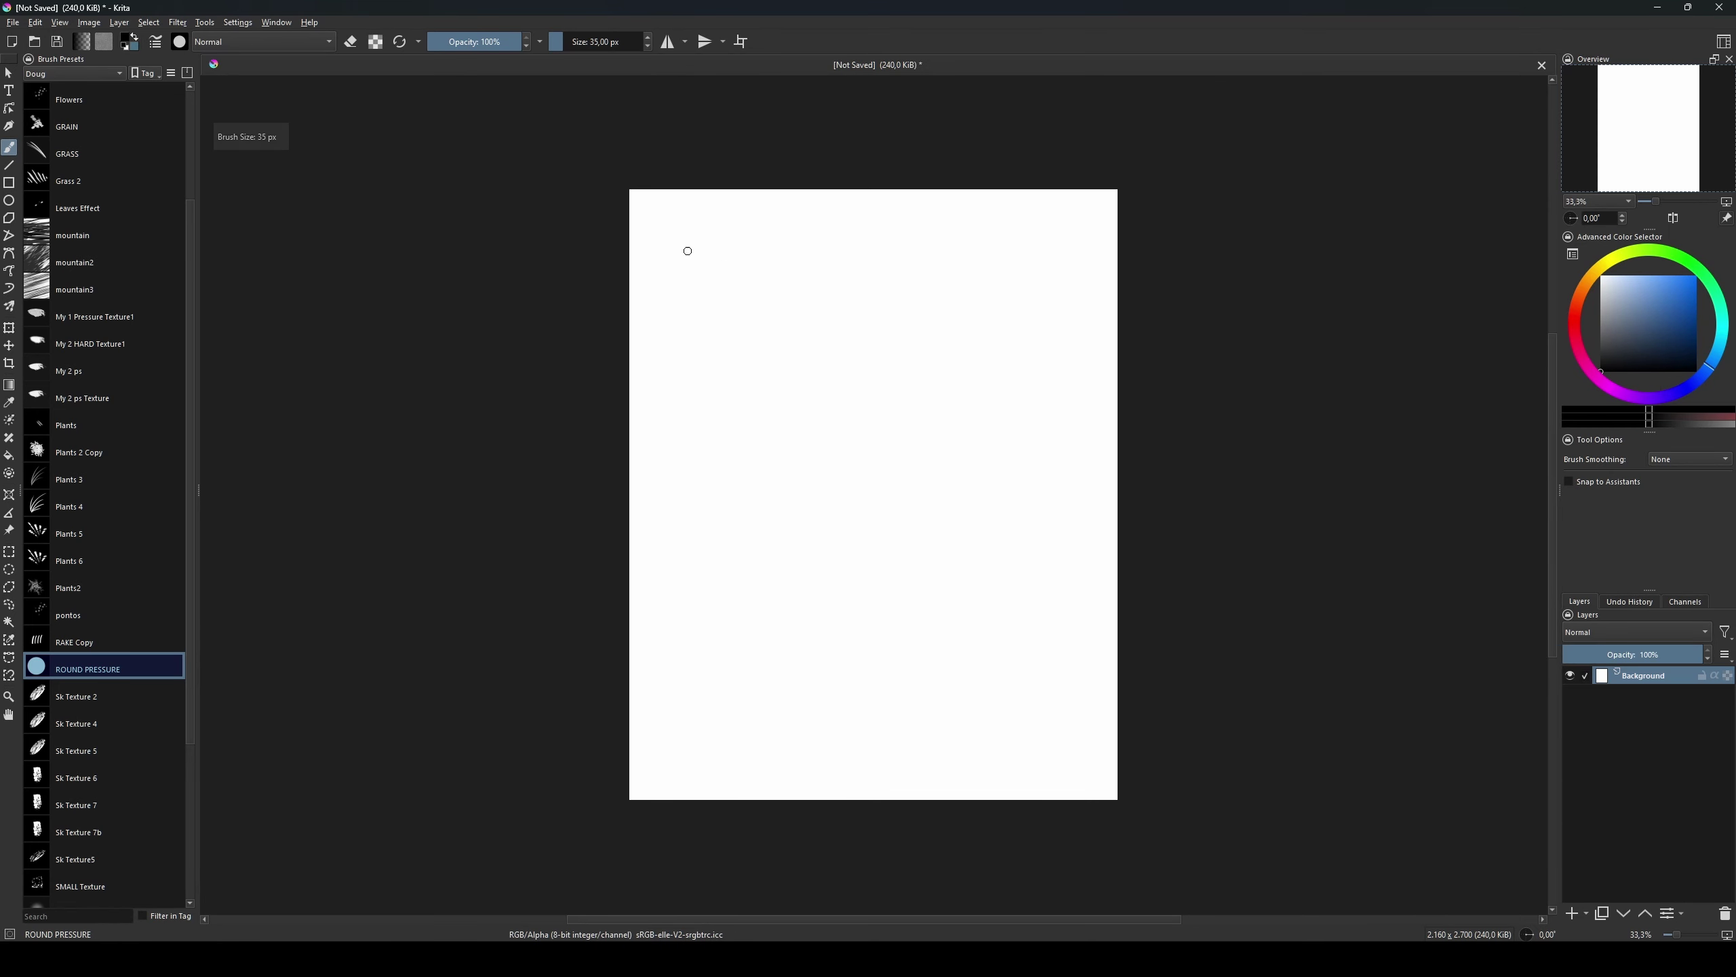
{"action": "left_click_drag", "start_coordinate": [713, 261], "coordinate": [776, 254]}
{"action": "left_click_drag", "start_coordinate": [786, 243], "coordinate": [890, 213]}
{"action": "left_click_drag", "start_coordinate": [773, 304], "coordinate": [742, 352]}
{"action": "left_click_drag", "start_coordinate": [786, 295], "coordinate": [814, 317]}
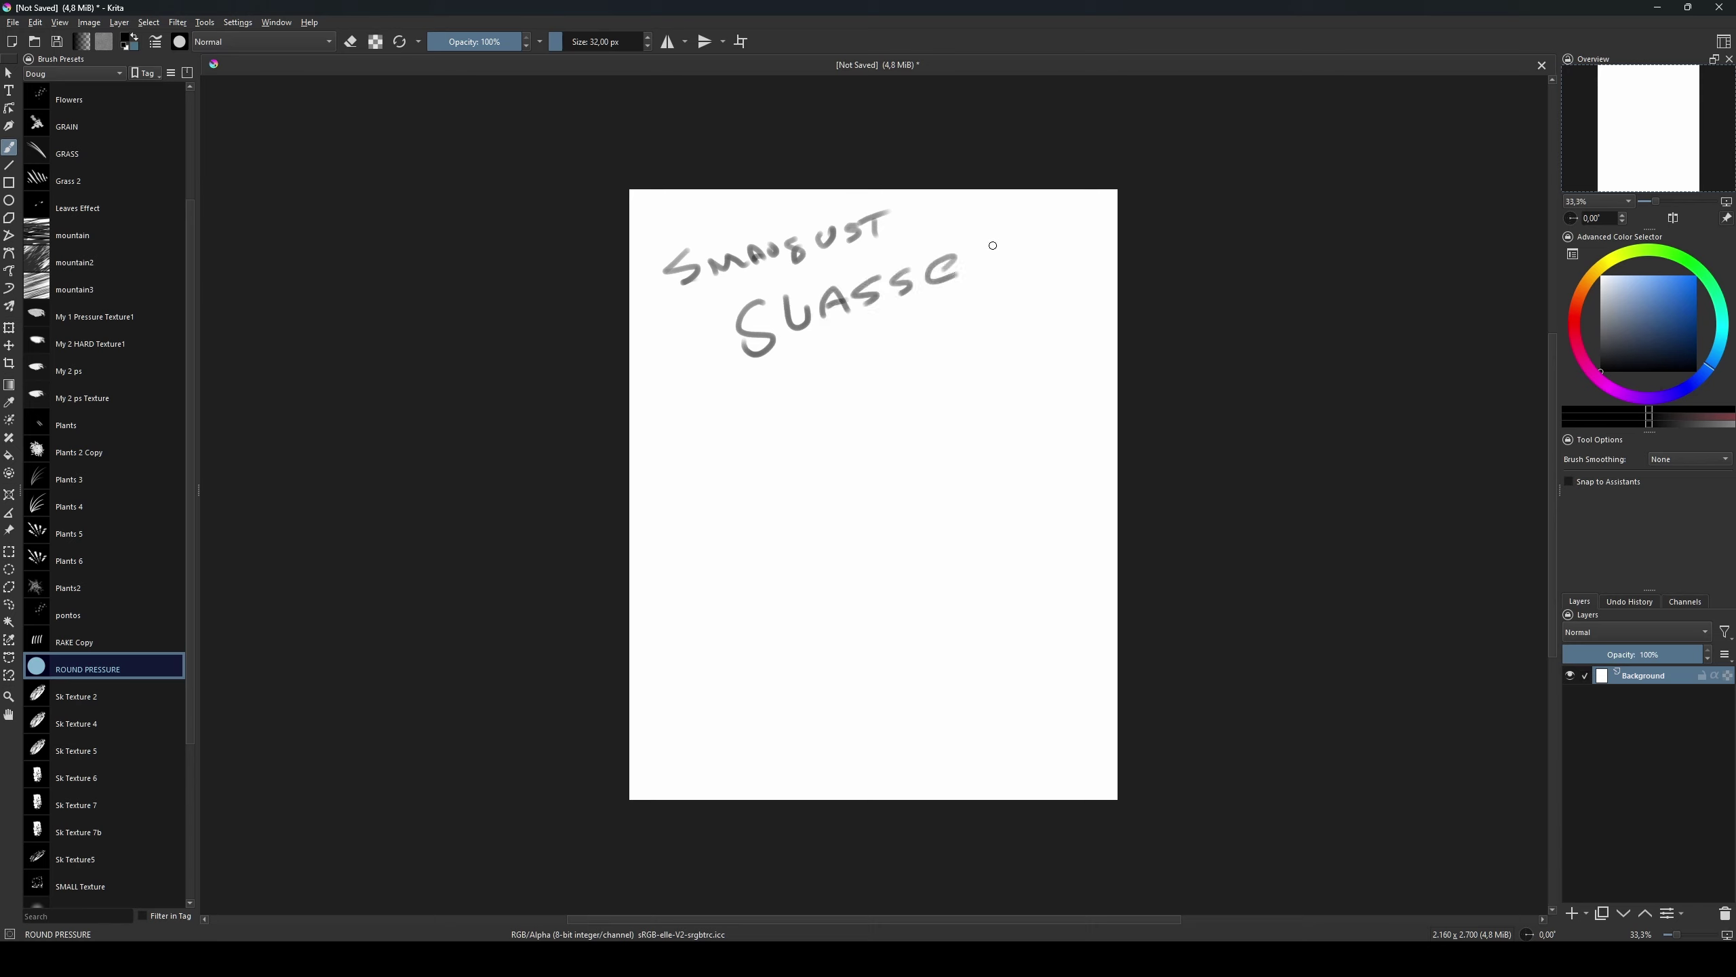
{"action": "mouse_move", "coordinate": [776, 491]}
{"action": "left_mouse_down"}
{"action": "mouse_move", "coordinate": [762, 548]}
{"action": "mouse_move", "coordinate": [844, 502]}
{"action": "mouse_move", "coordinate": [902, 533]}
{"action": "mouse_move", "coordinate": [974, 487]}
{"action": "left_mouse_up"}
{"action": "mouse_move", "coordinate": [752, 510]}
{"action": "left_mouse_down"}
{"action": "mouse_move", "coordinate": [854, 478]}
{"action": "mouse_move", "coordinate": [889, 519]}
{"action": "mouse_move", "coordinate": [858, 523]}
{"action": "left_mouse_up"}
{"action": "key", "text": "bracketleft"}
{"action": "key", "text": "bracketleft"}
{"action": "left_click_drag", "start_coordinate": [840, 444], "coordinate": [793, 479]}
{"action": "mouse_move", "coordinate": [902, 437]}
{"action": "left_mouse_down"}
{"action": "mouse_move", "coordinate": [861, 478]}
{"action": "mouse_move", "coordinate": [984, 451]}
{"action": "left_mouse_up"}
{"action": "mouse_move", "coordinate": [944, 554]}
{"action": "left_mouse_down"}
{"action": "mouse_move", "coordinate": [879, 581]}
{"action": "mouse_move", "coordinate": [759, 547]}
{"action": "left_mouse_up"}
{"action": "left_click_drag", "start_coordinate": [766, 506], "coordinate": [718, 612]}
{"action": "left_click_drag", "start_coordinate": [916, 541], "coordinate": [813, 623]}
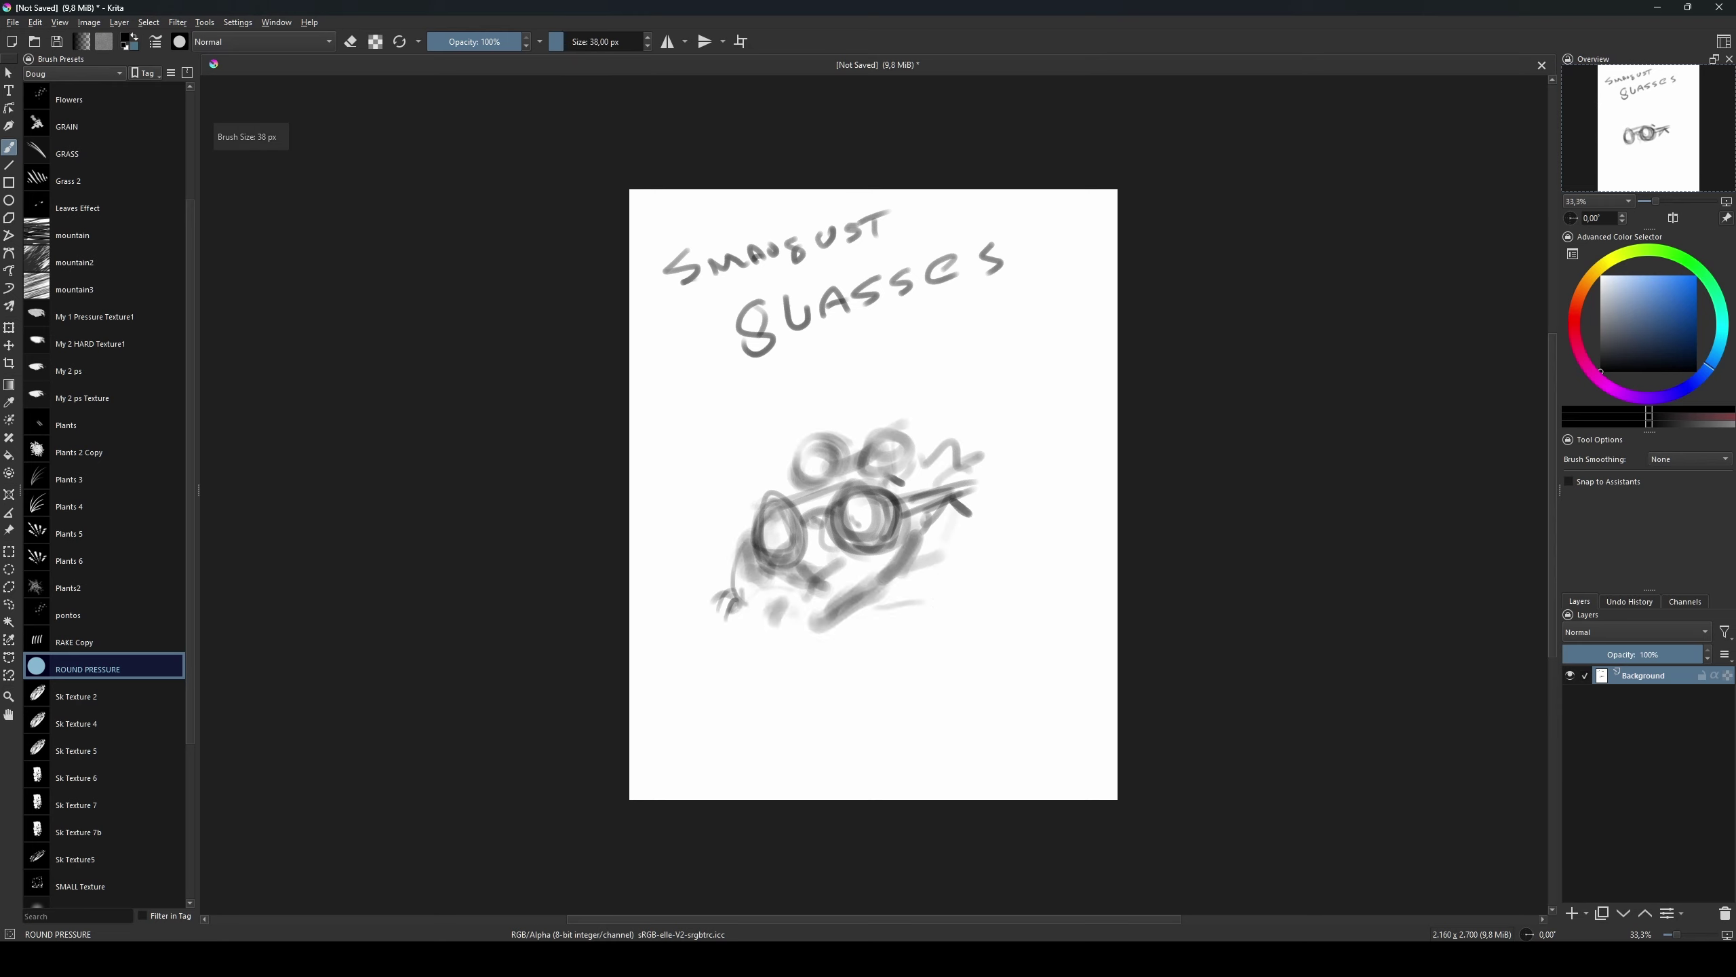
{"action": "key", "text": "bracketleft"}
{"action": "key", "text": "bracketleft"}
{"action": "key", "text": "bracketleft"}
{"action": "left_click_drag", "start_coordinate": [984, 595], "coordinate": [923, 633]}
{"action": "left_click_drag", "start_coordinate": [917, 705], "coordinate": [895, 732]}
{"action": "mouse_move", "coordinate": [1002, 691]}
{"action": "left_mouse_down"}
{"action": "mouse_move", "coordinate": [1007, 724]}
{"action": "mouse_move", "coordinate": [973, 699]}
{"action": "mouse_move", "coordinate": [1059, 671]}
{"action": "left_mouse_up"}
{"action": "key", "text": "bracketright"}
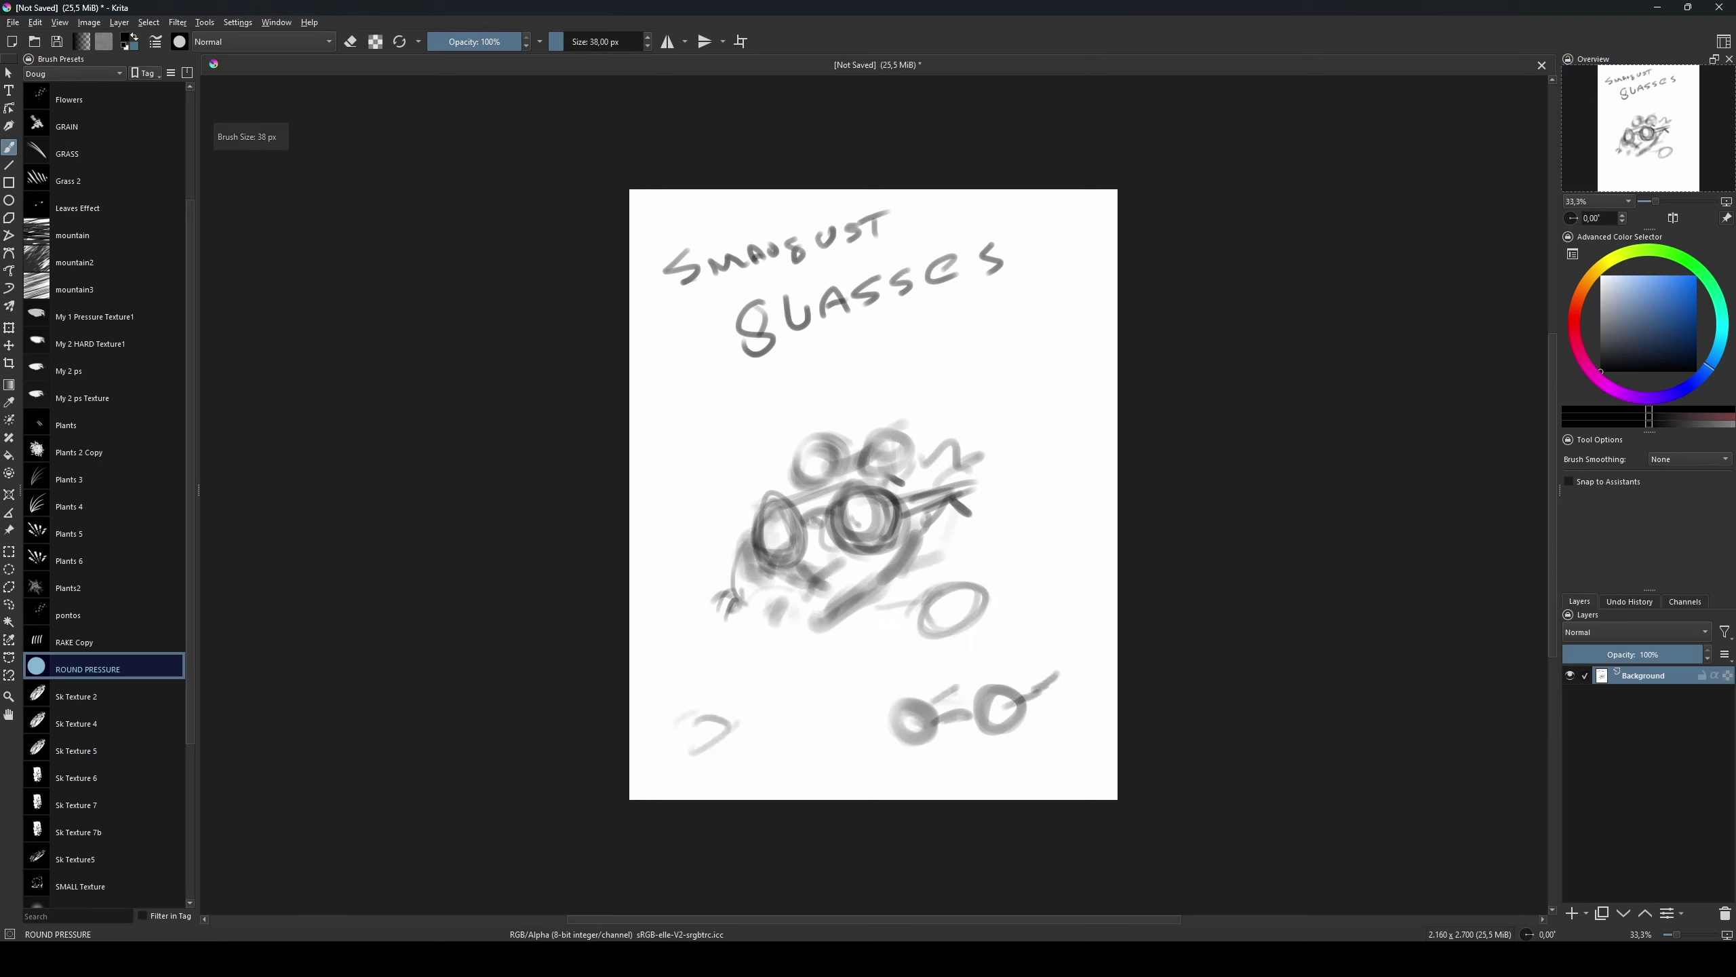
{"action": "mouse_move", "coordinate": [725, 717]}
{"action": "left_mouse_down"}
{"action": "mouse_move", "coordinate": [663, 746]}
{"action": "mouse_move", "coordinate": [772, 732]}
{"action": "left_mouse_up"}
{"action": "mouse_move", "coordinate": [710, 665]}
{"action": "left_mouse_down"}
{"action": "mouse_move", "coordinate": [762, 683]}
{"action": "mouse_move", "coordinate": [820, 663]}
{"action": "mouse_move", "coordinate": [871, 679]}
{"action": "left_mouse_up"}
{"action": "key", "text": "bracketright"}
{"action": "left_click_drag", "start_coordinate": [1015, 616], "coordinate": [976, 633]}
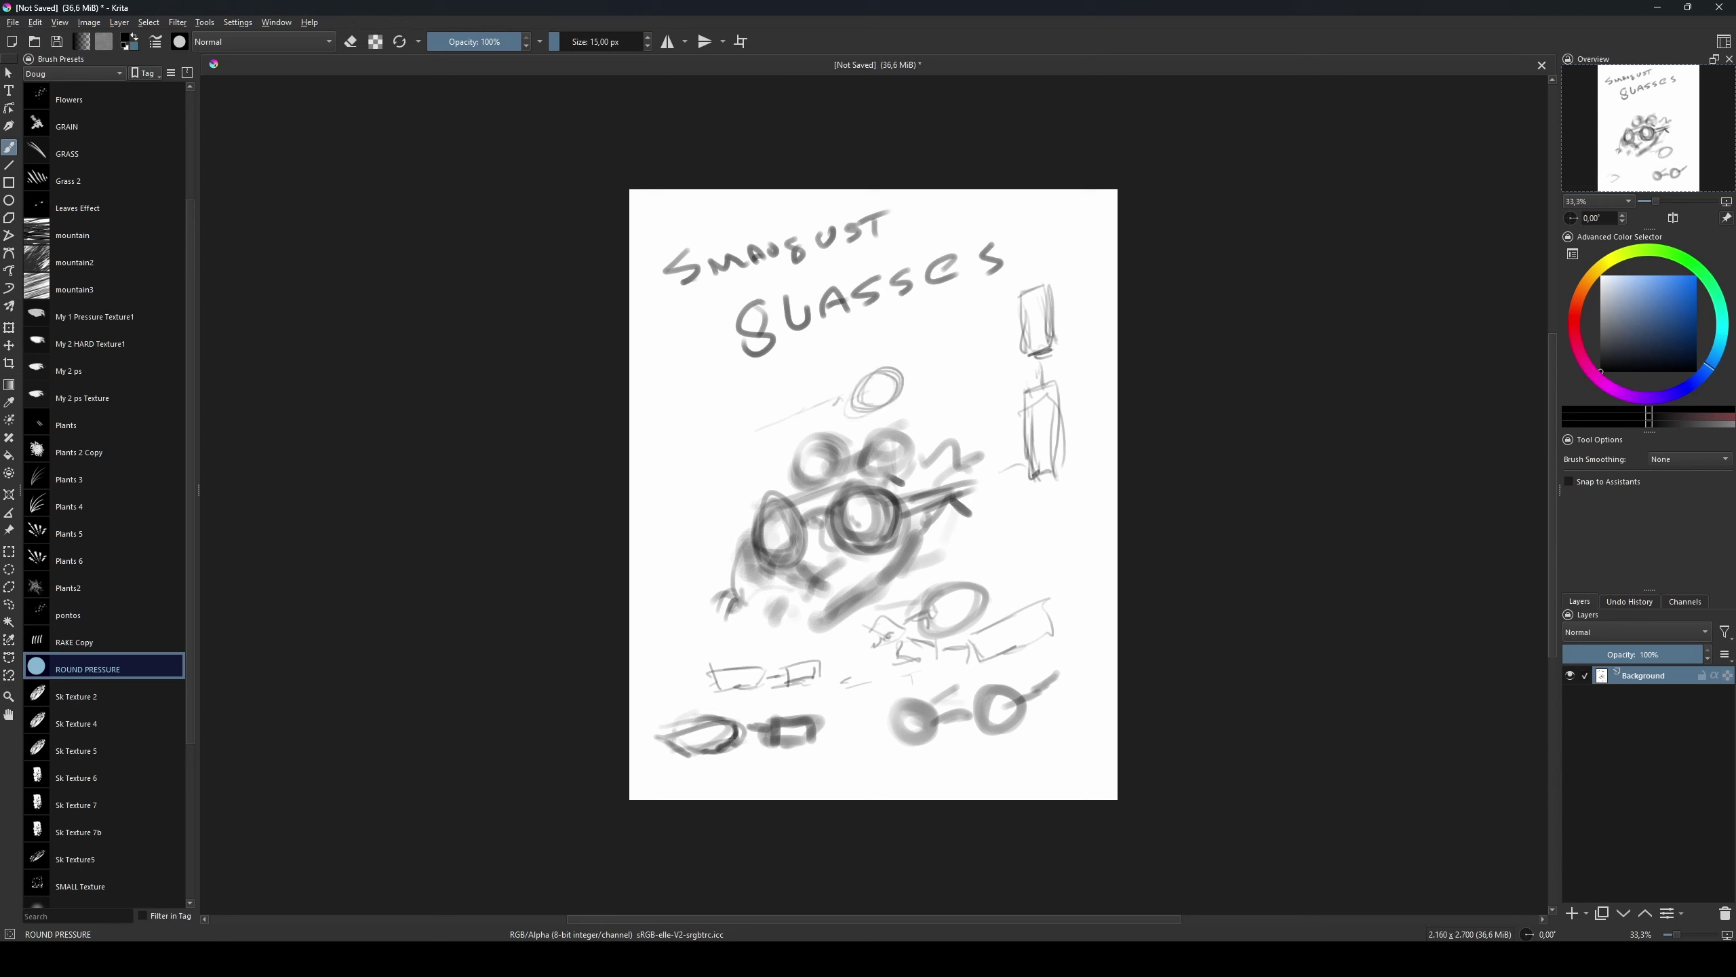
{"action": "key", "text": "bracketleft"}
{"action": "key", "text": "bracketleft"}
{"action": "key", "text": "bracketleft"}
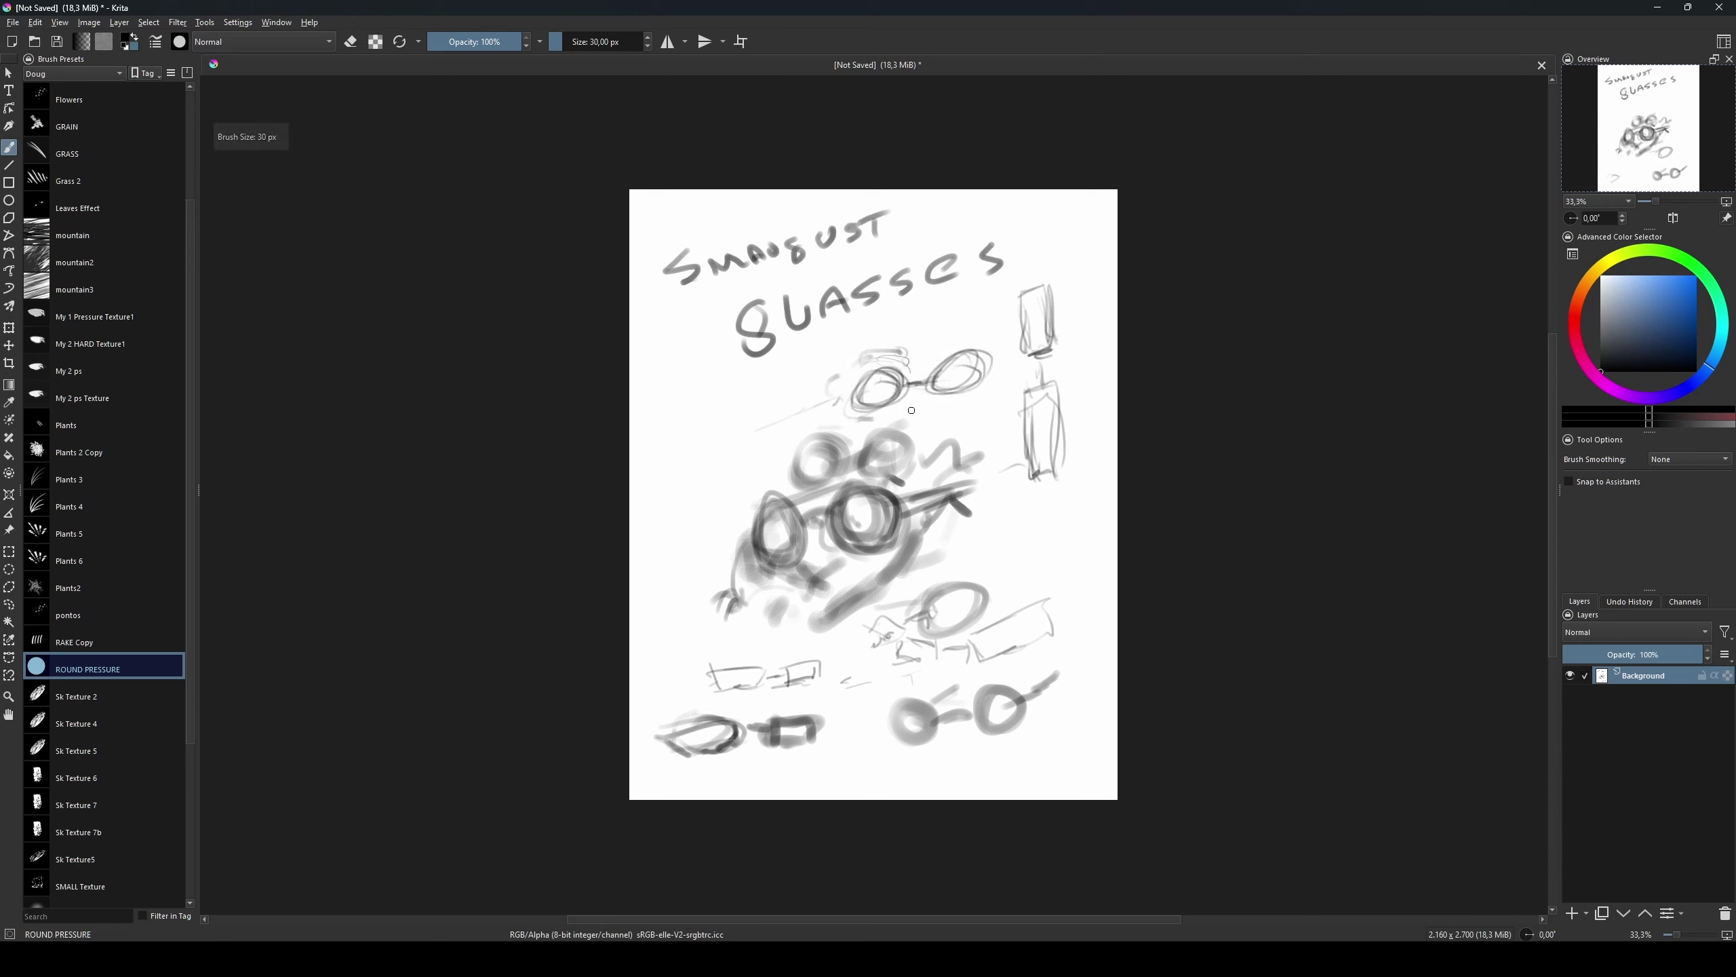
{"action": "left_click_drag", "start_coordinate": [910, 410], "coordinate": [720, 410], "text": "shift"}
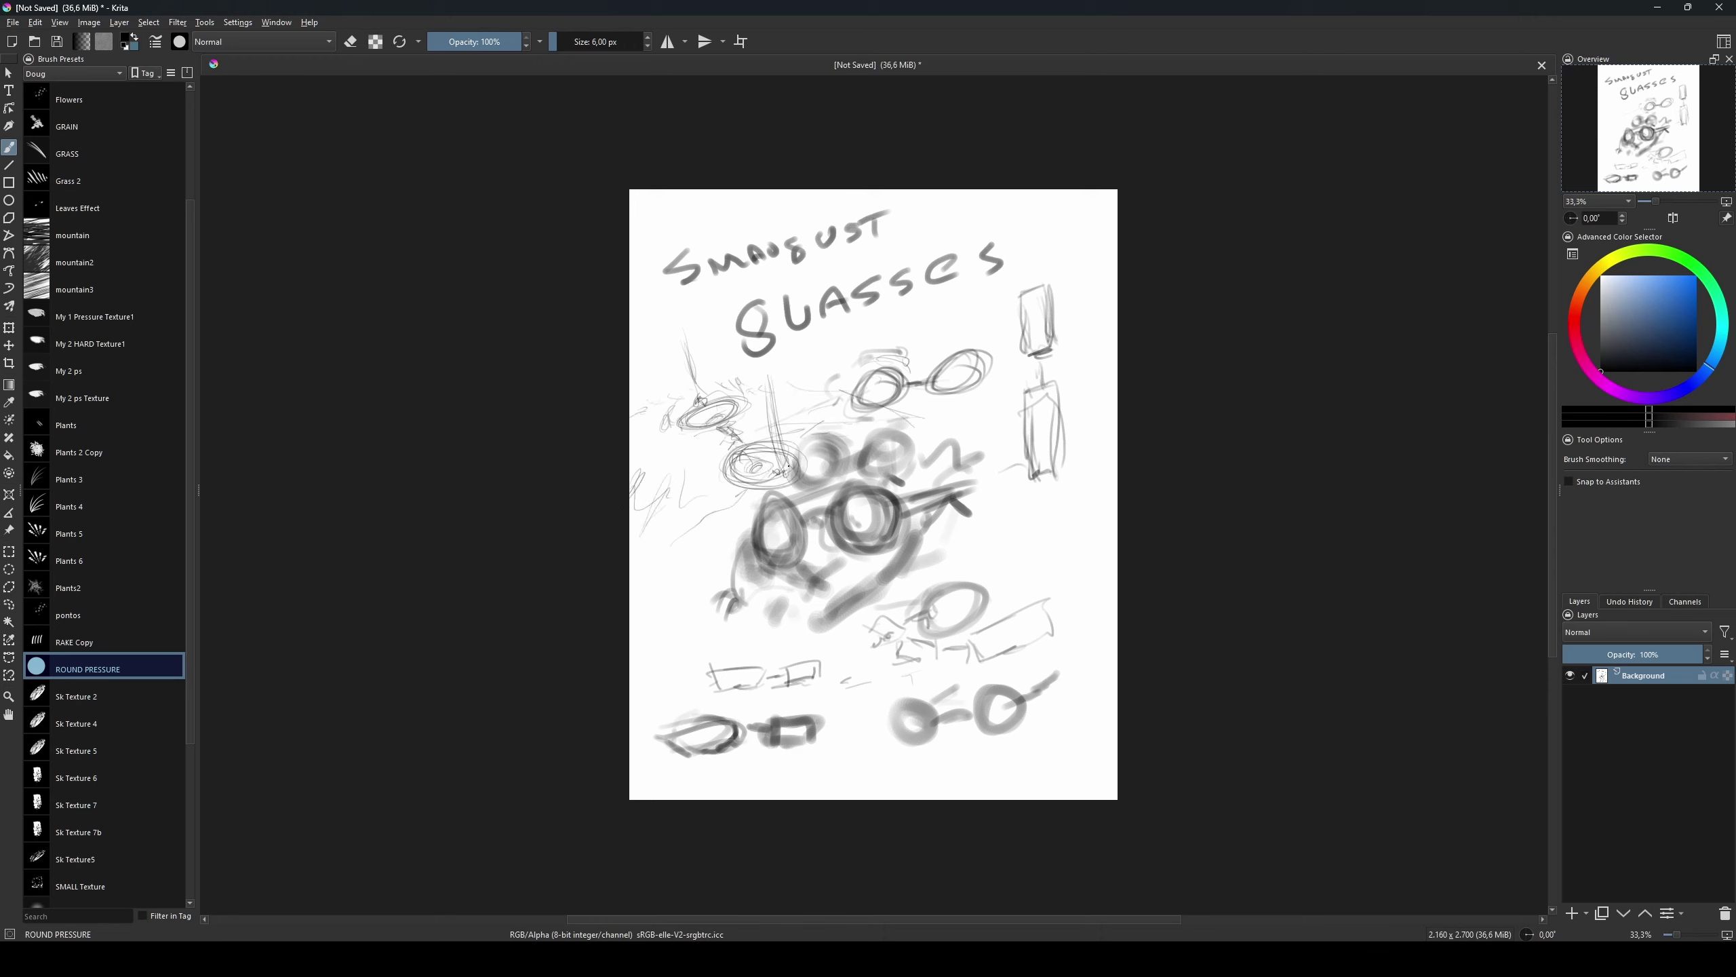
Step: Clear the warm-up drawing and add a new layer with a small sketching brush
{"action": "key", "text": "Delete"}
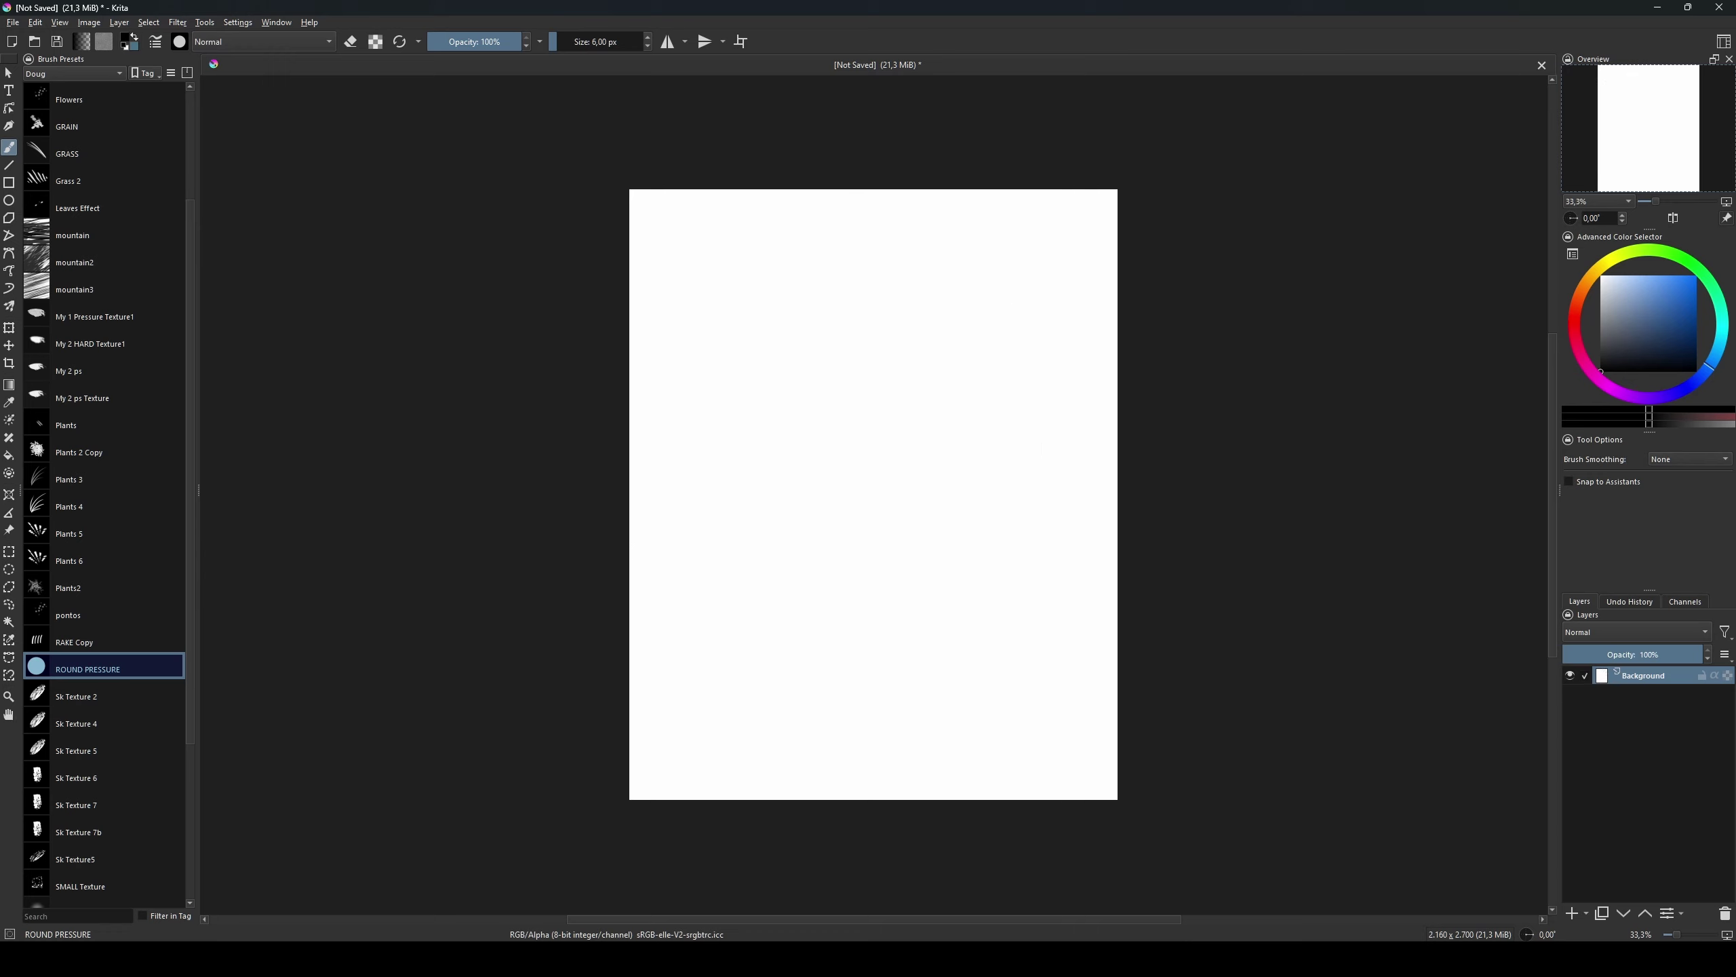
{"action": "key", "text": "Insert"}
{"action": "key", "text": "bracketright"}
{"action": "key", "text": "bracketright"}
{"action": "key", "text": "bracketright"}
Step: Sketch in grey the floating elliptical hole, swirling lines beneath it, and the large ringed oval pit
{"action": "left_click_drag", "start_coordinate": [895, 400], "coordinate": [793, 417]}
{"action": "left_click_drag", "start_coordinate": [977, 402], "coordinate": [870, 429]}
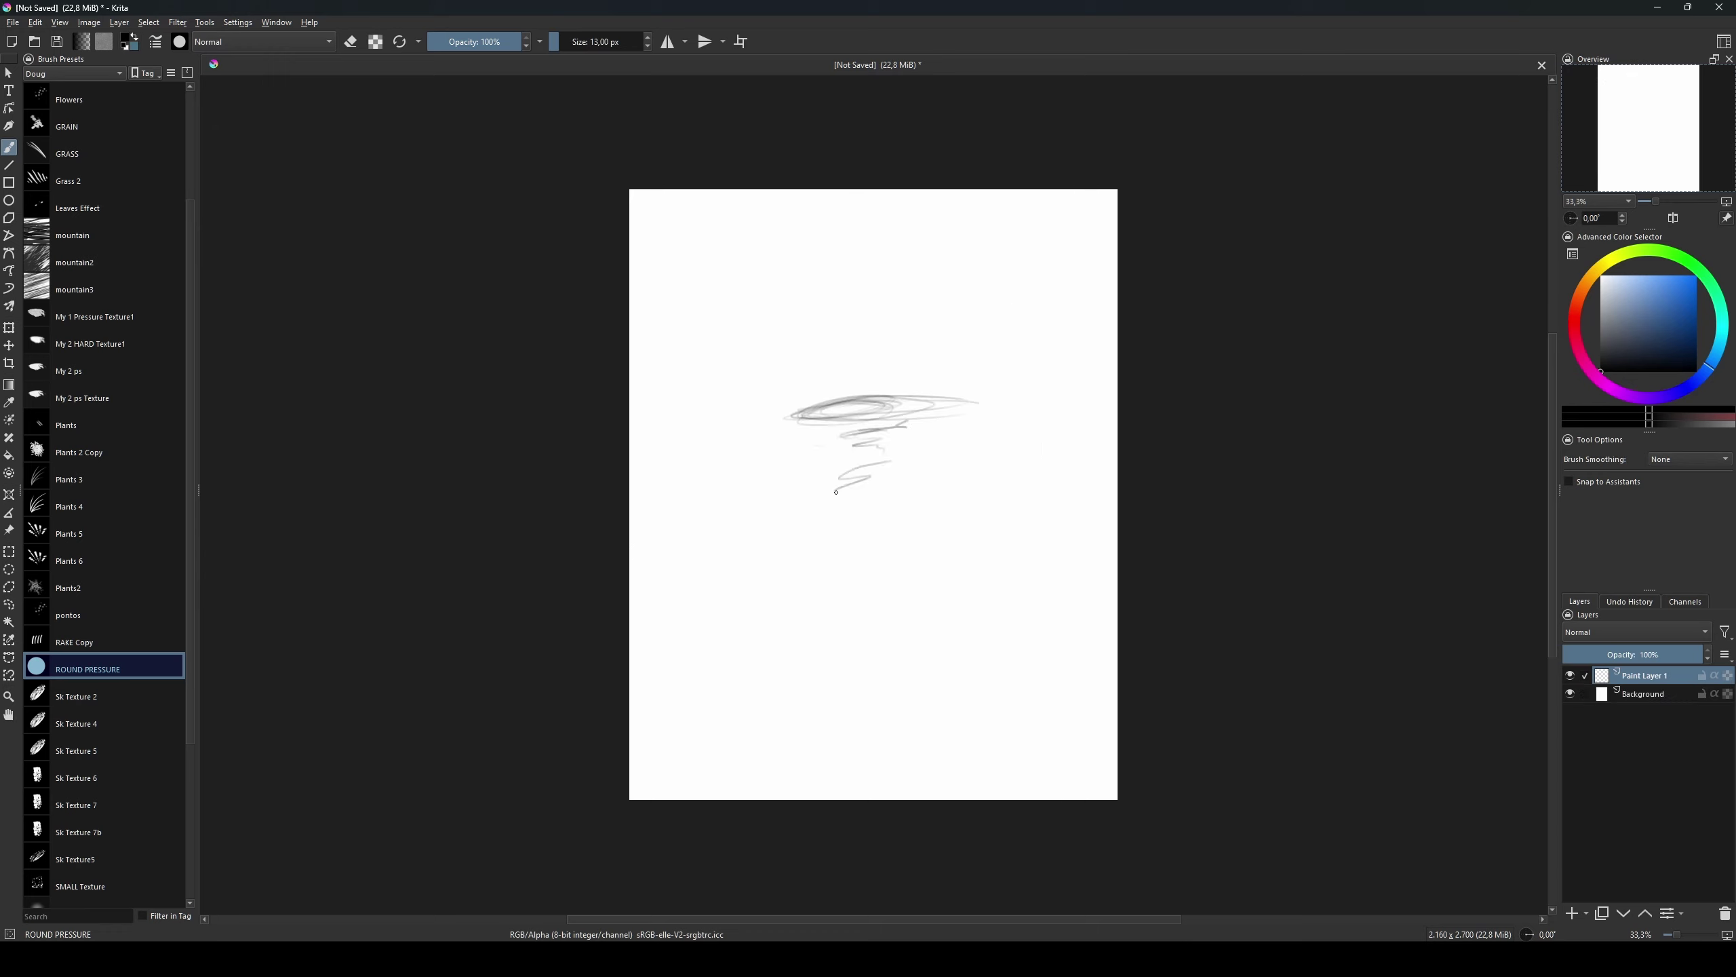
{"action": "mouse_move", "coordinate": [902, 537]}
{"action": "left_mouse_down"}
{"action": "mouse_move", "coordinate": [991, 547]}
{"action": "mouse_move", "coordinate": [724, 602]}
{"action": "left_mouse_up"}
{"action": "left_click_drag", "start_coordinate": [1025, 540], "coordinate": [984, 553]}
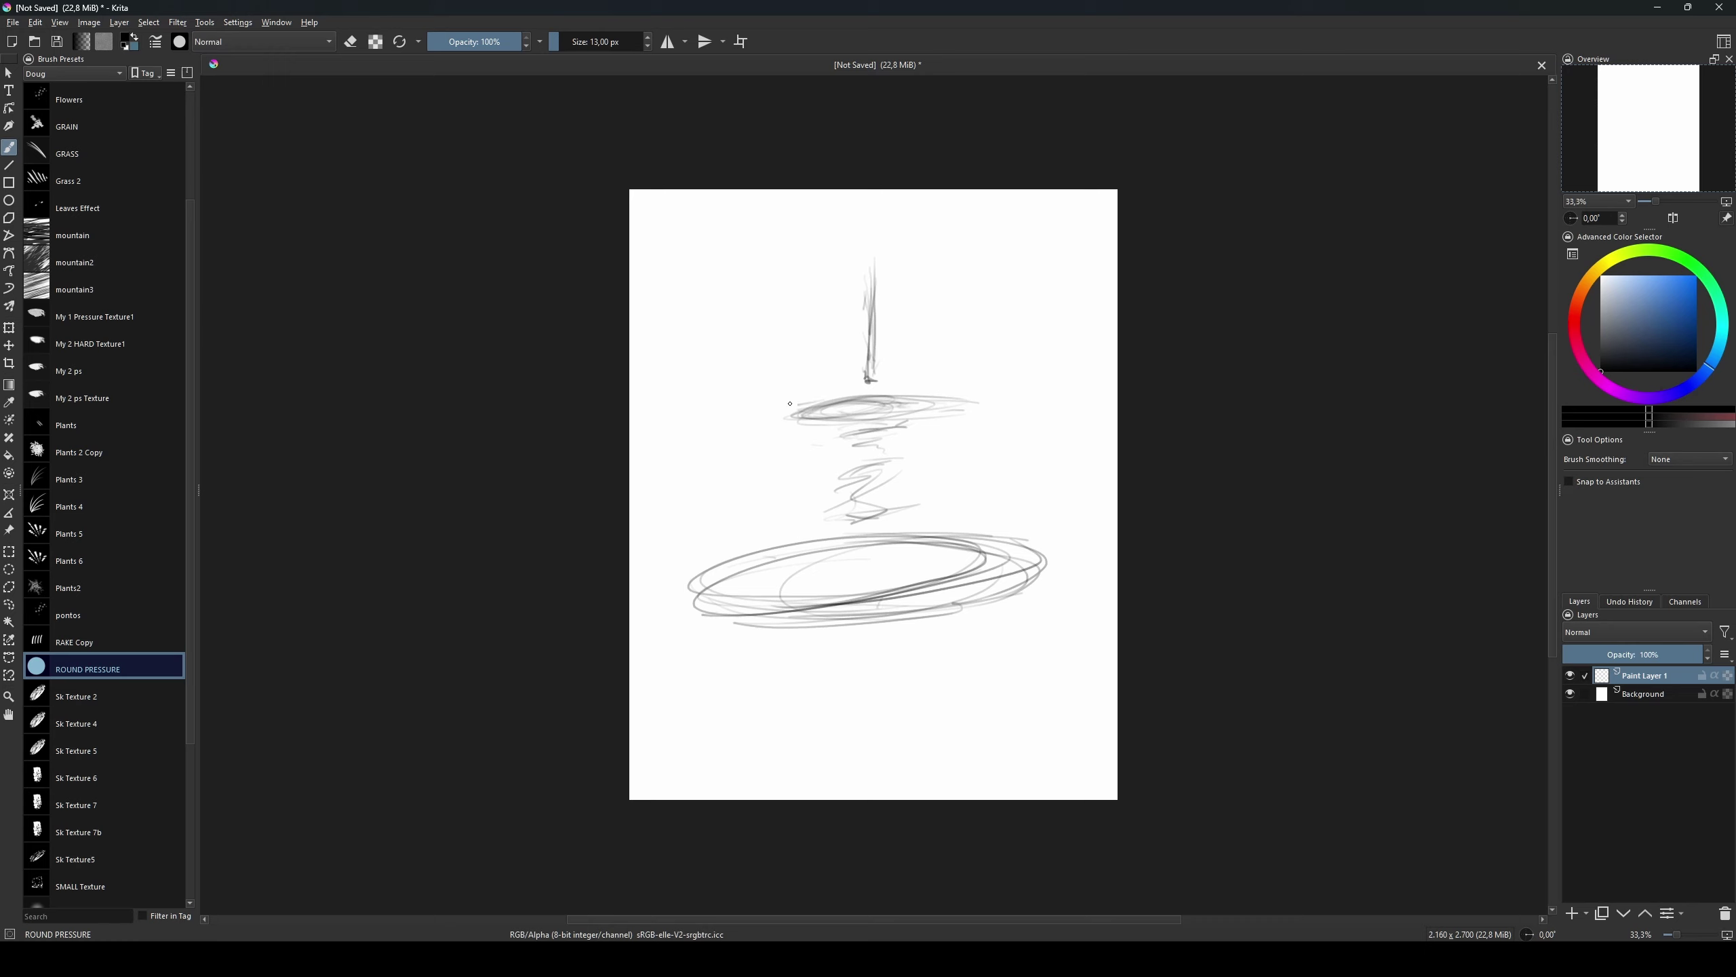
{"action": "left_click_drag", "start_coordinate": [718, 377], "coordinate": [692, 387]}
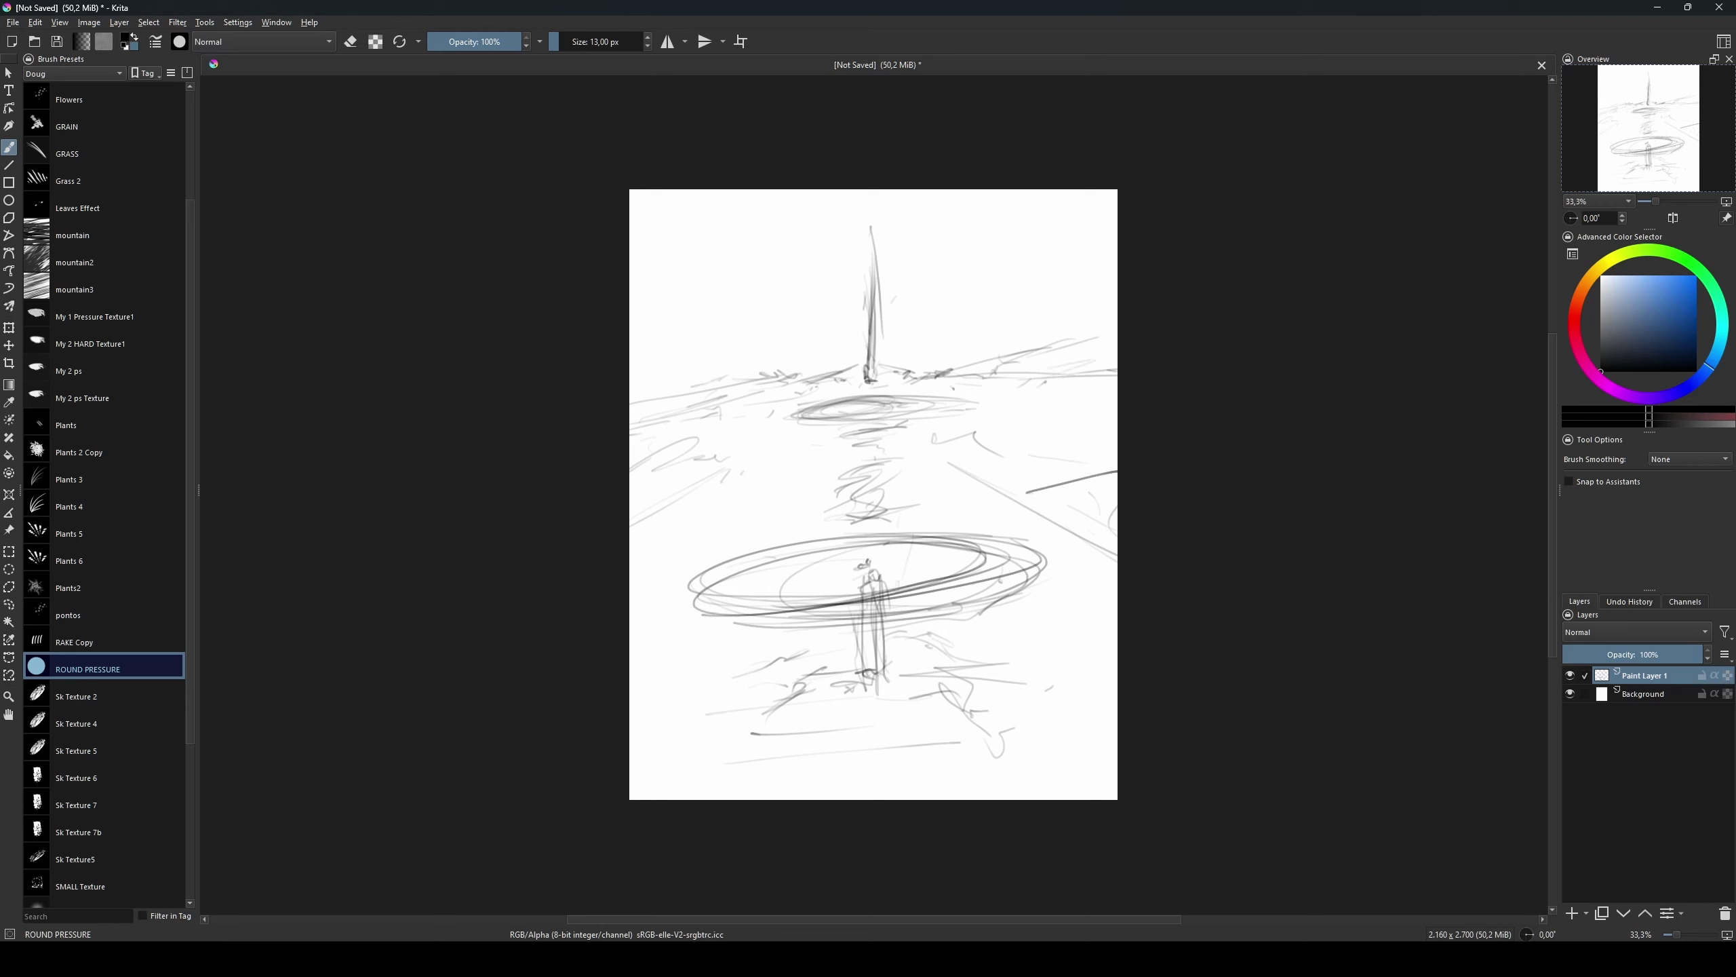
Step: On the Background layer, paint a pale blue sky and brown ground across the lower canvas
{"action": "key", "text": "Page_Down"}
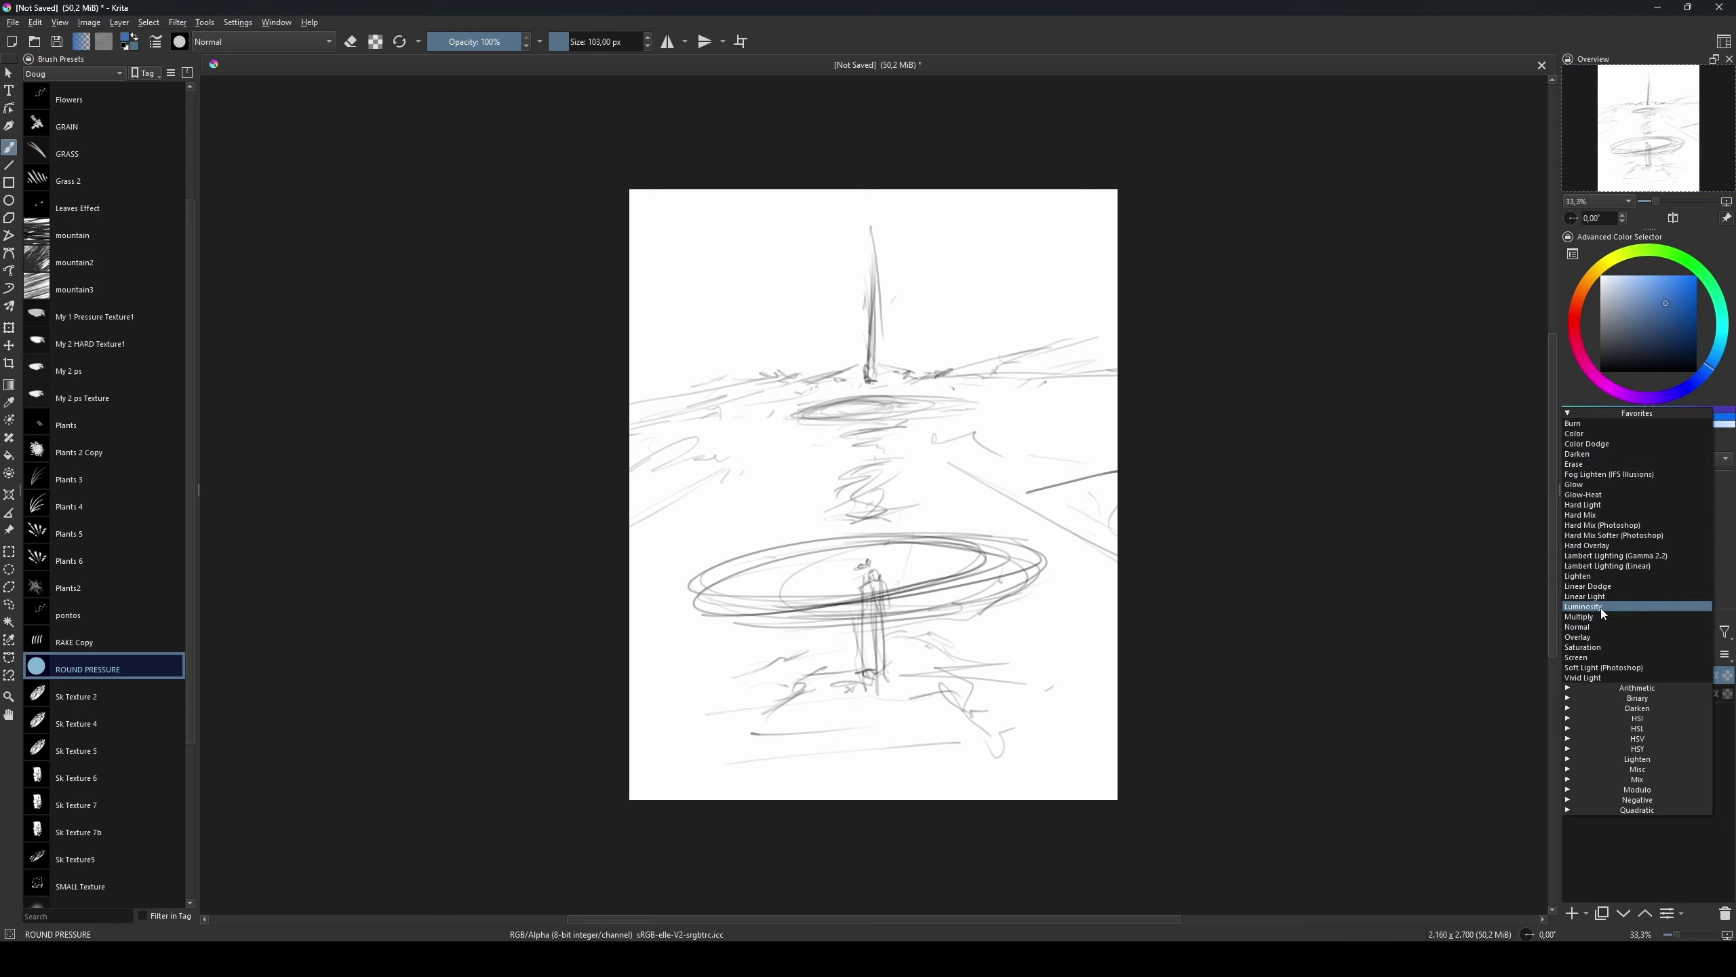
{"action": "mouse_move", "coordinate": [728, 334]}
{"action": "left_mouse_down"}
{"action": "mouse_move", "coordinate": [1209, 185]}
{"action": "mouse_move", "coordinate": [1295, 326]}
{"action": "left_mouse_up"}
{"action": "left_click", "coordinate": [1661, 330]}
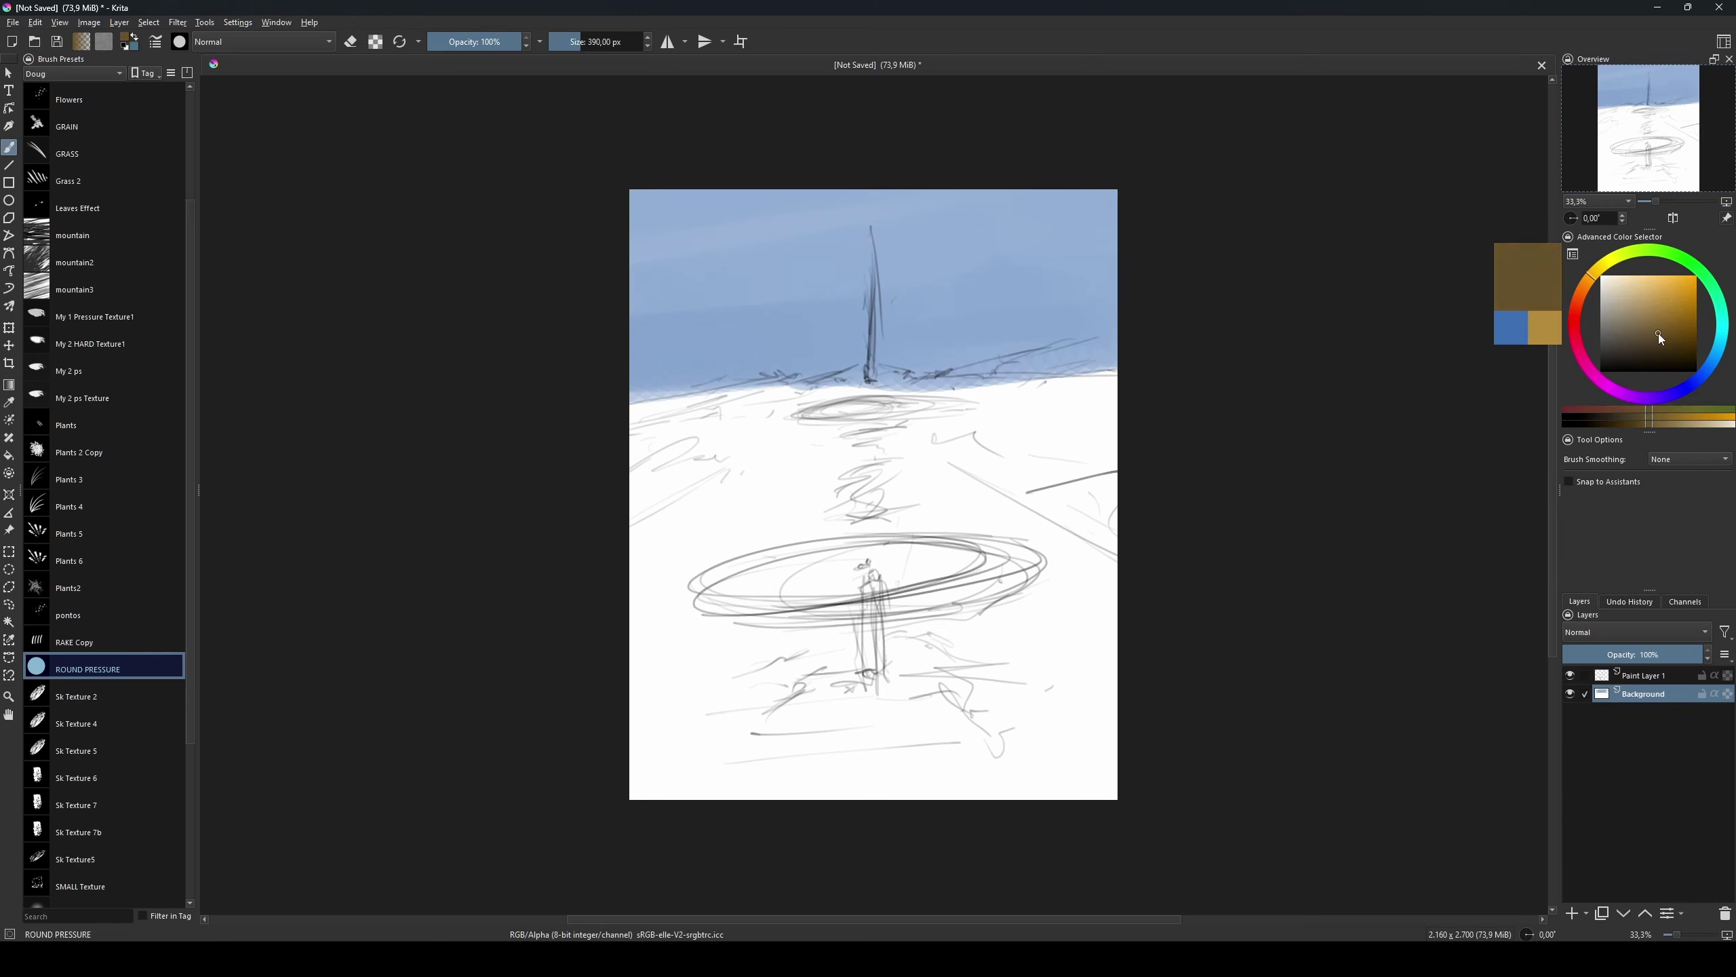
{"action": "left_click_drag", "start_coordinate": [642, 424], "coordinate": [1121, 616]}
{"action": "left_click_drag", "start_coordinate": [1121, 683], "coordinate": [515, 535]}
{"action": "left_click_drag", "start_coordinate": [642, 478], "coordinate": [1094, 411]}
{"action": "key", "text": "bracketright"}
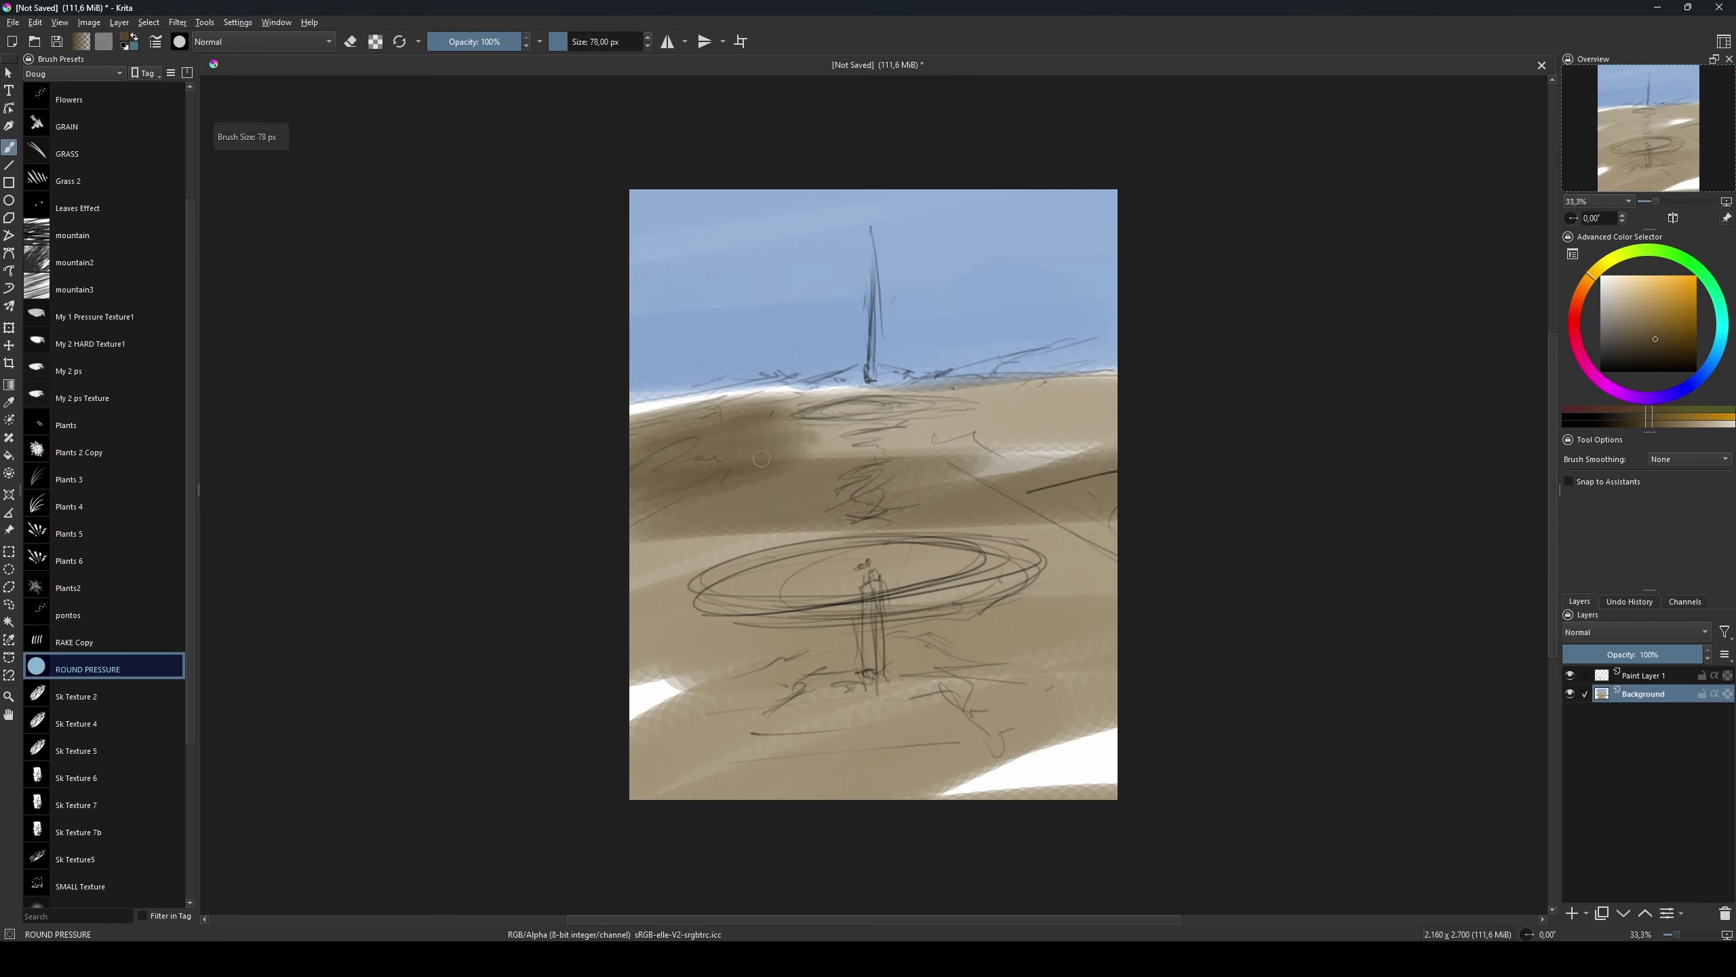
{"action": "mouse_move", "coordinate": [642, 670]}
{"action": "left_mouse_down"}
{"action": "mouse_move", "coordinate": [1142, 771]}
{"action": "mouse_move", "coordinate": [759, 738]}
{"action": "left_mouse_up"}
{"action": "left_click_drag", "start_coordinate": [868, 725], "coordinate": [984, 745]}
{"action": "key", "text": "bracketleft"}
{"action": "key", "text": "bracketleft"}
{"action": "key", "text": "bracketleft"}
{"action": "left_click_drag", "start_coordinate": [1039, 444], "coordinate": [1080, 396]}
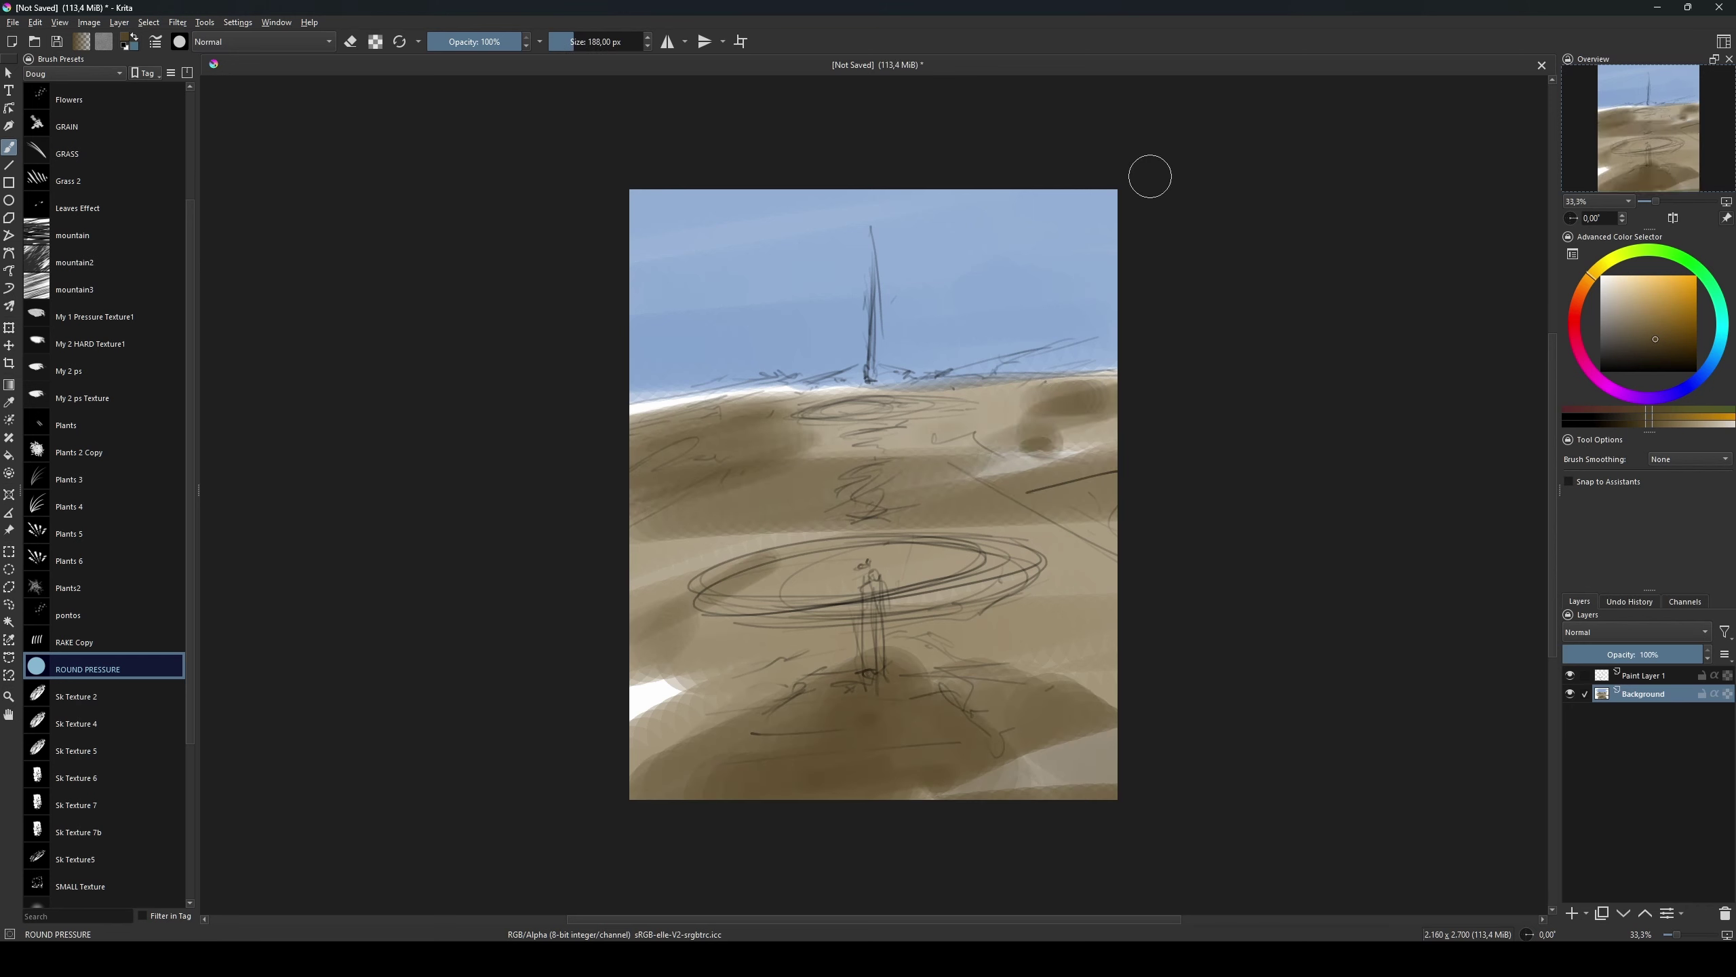
Step: With a small black brush, sketch two framed thumbnails in the sky, one holding a small oval
{"action": "key", "text": "bracketleft"}
{"action": "key", "text": "bracketleft"}
{"action": "key", "text": "bracketleft"}
{"action": "key", "text": "d"}
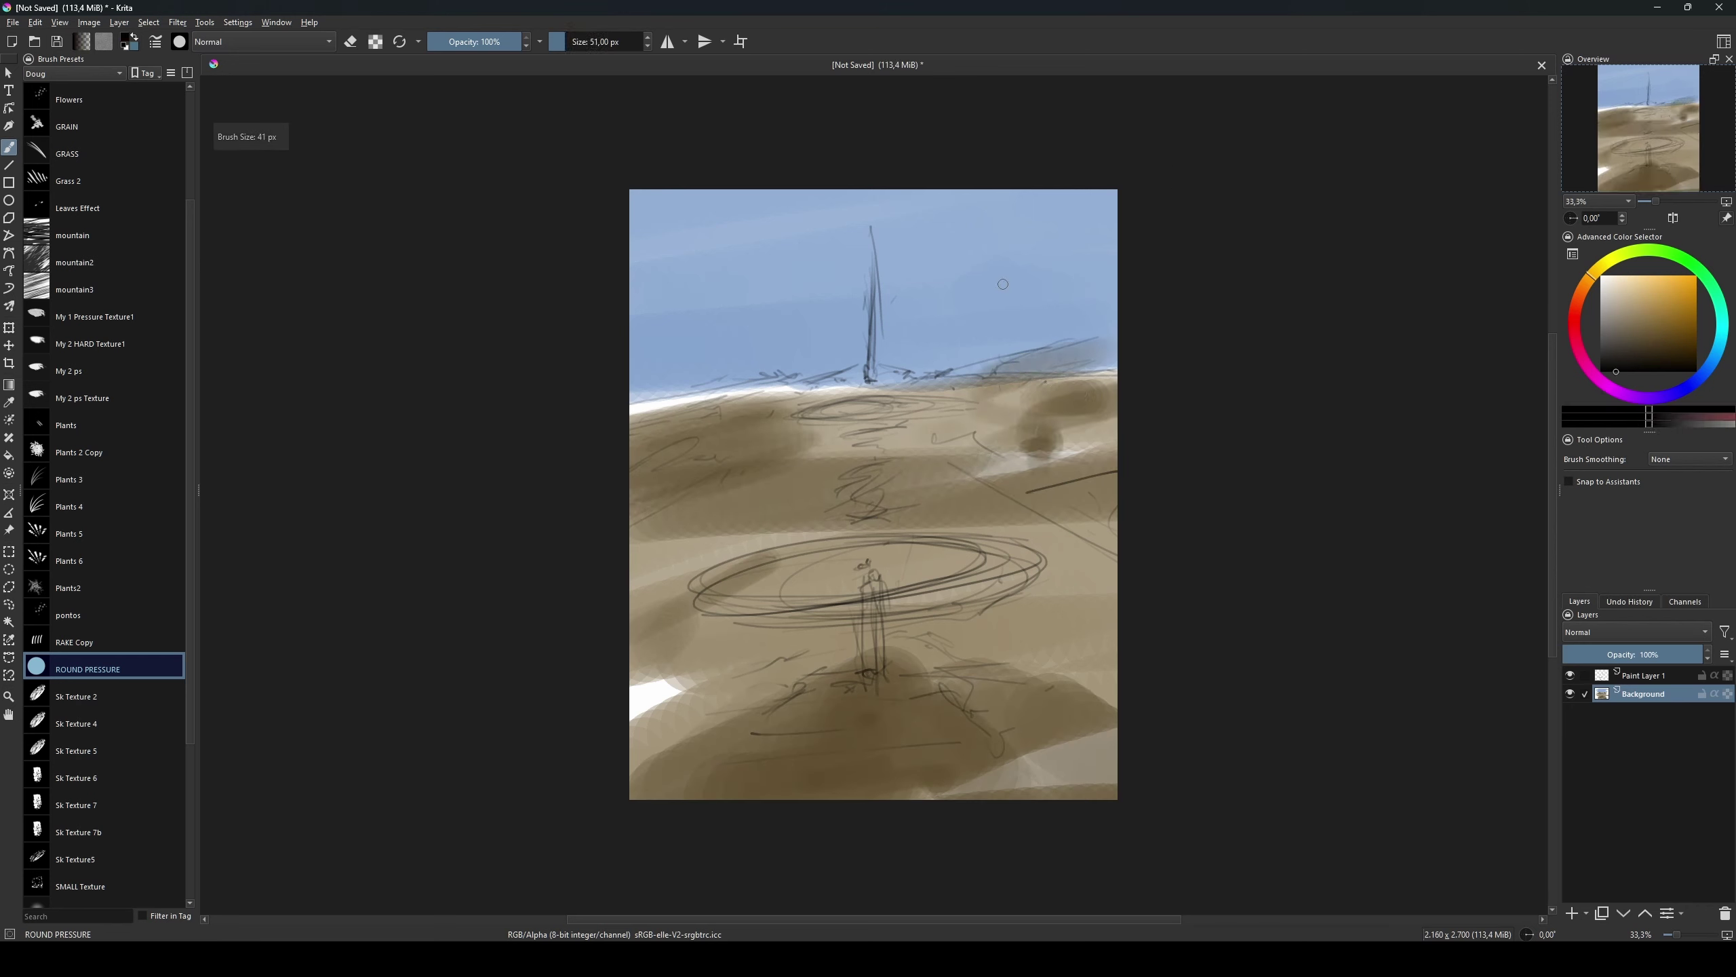
{"action": "left_click_drag", "start_coordinate": [978, 236], "coordinate": [982, 331]}
{"action": "left_click_drag", "start_coordinate": [978, 233], "coordinate": [997, 321]}
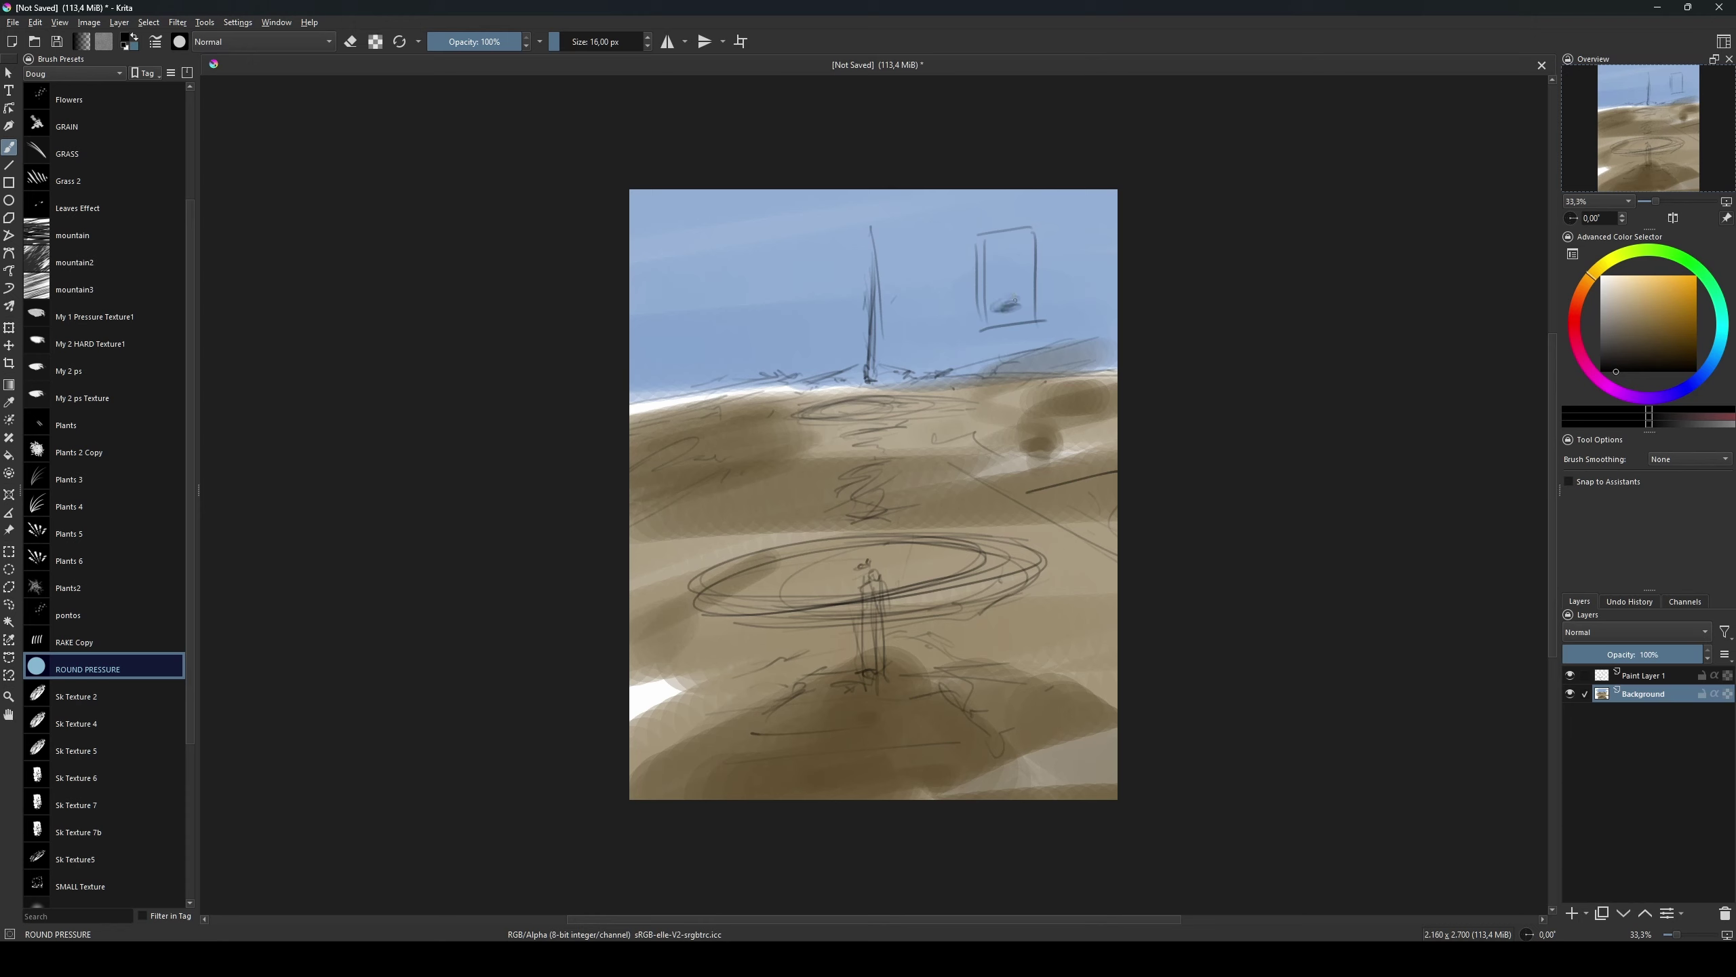
{"action": "key", "text": "bracketleft"}
{"action": "left_click_drag", "start_coordinate": [1005, 254], "coordinate": [1015, 256]}
{"action": "mouse_move", "coordinate": [725, 309]}
{"action": "left_mouse_down"}
{"action": "mouse_move", "coordinate": [776, 332]}
{"action": "mouse_move", "coordinate": [750, 256]}
{"action": "left_mouse_up"}
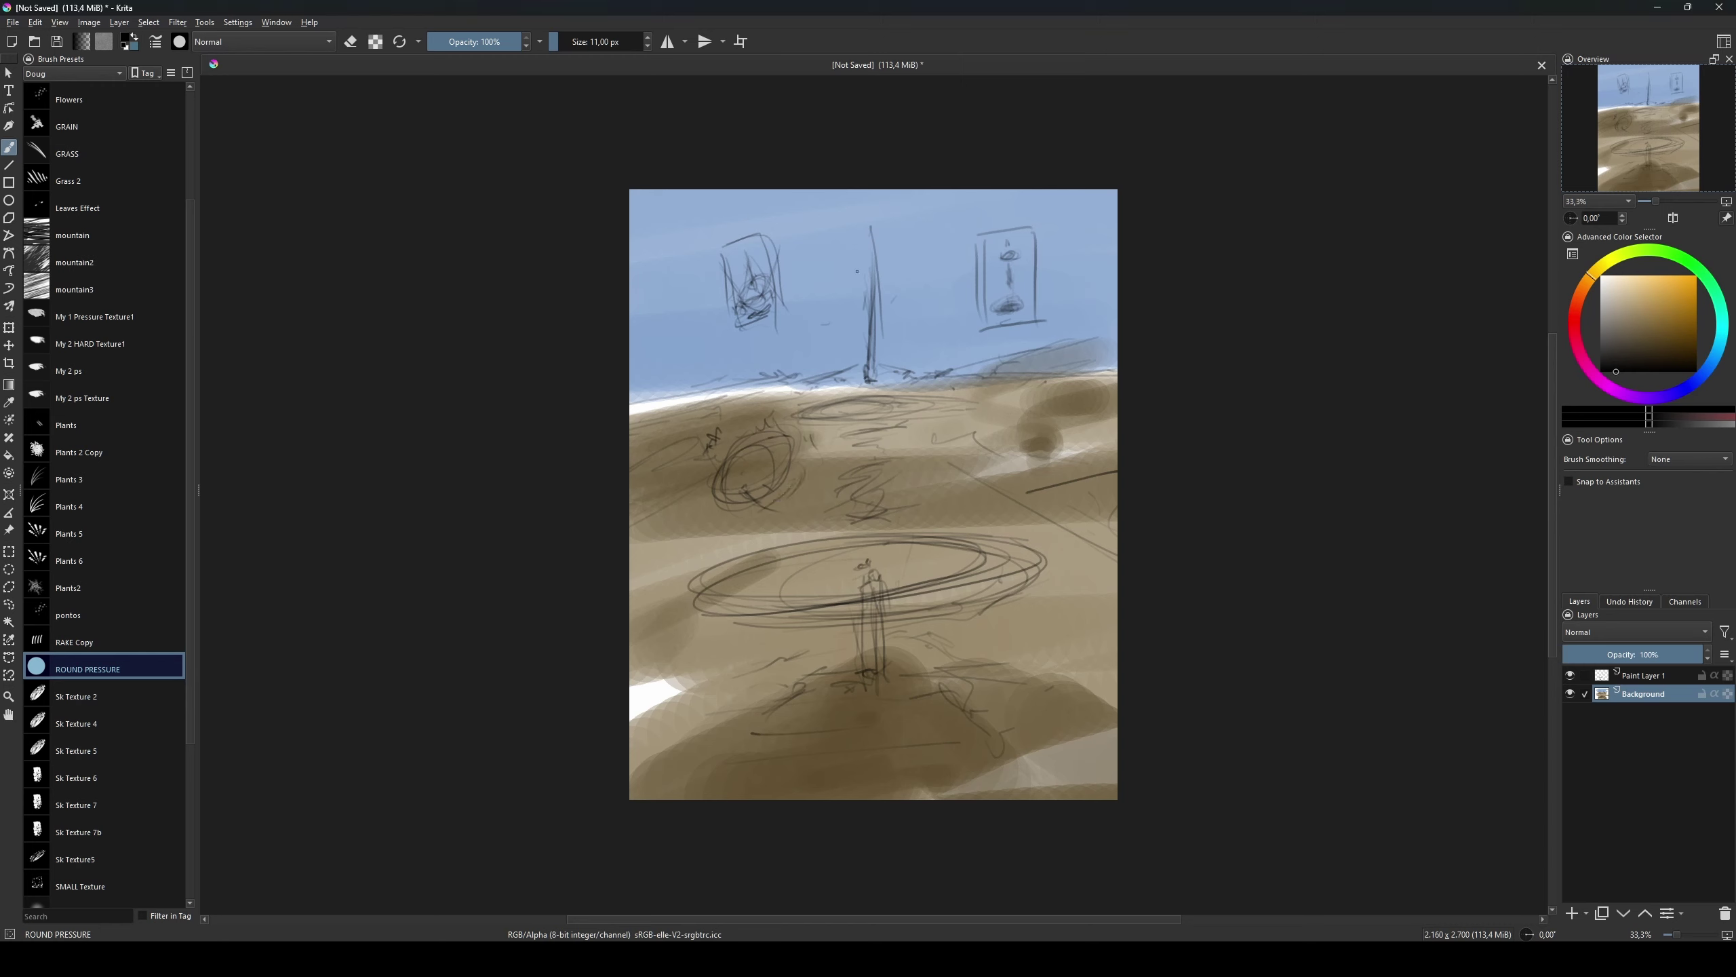
Step: With a large soft brush, paint a dark blue mass over the pit and dark strokes below it
{"action": "left_click", "coordinate": [104, 370]}
{"action": "left_click_drag", "start_coordinate": [786, 492], "coordinate": [862, 548]}
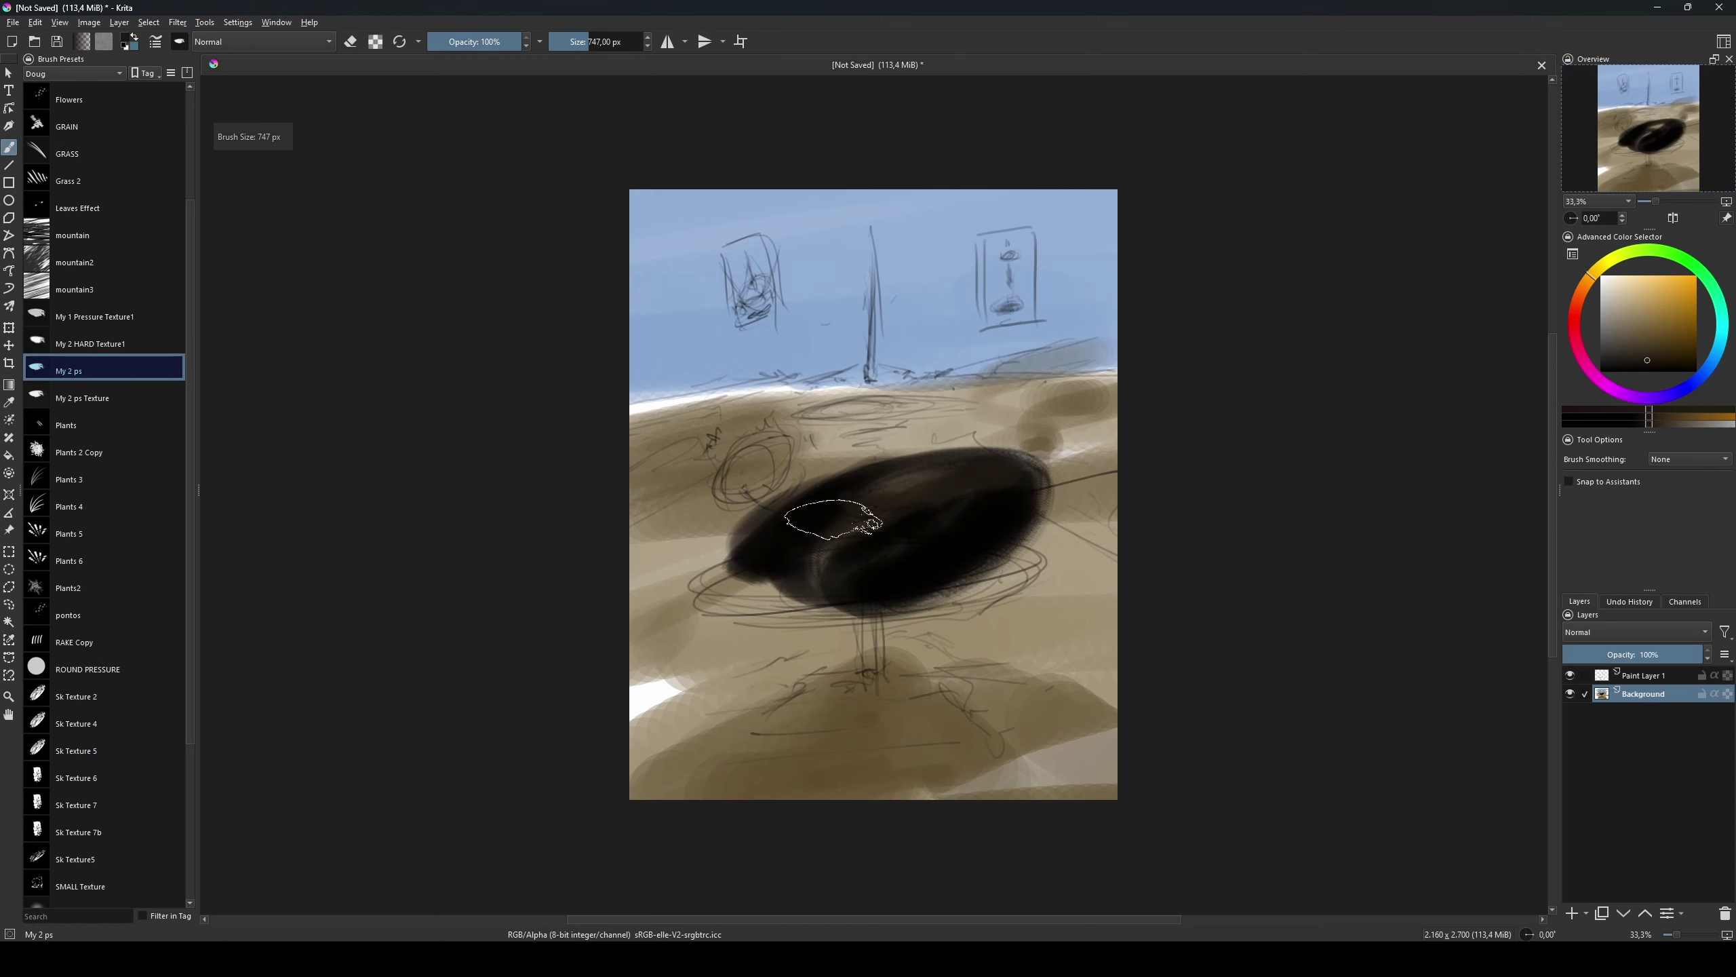
{"action": "key", "text": "bracketleft"}
{"action": "key", "text": "bracketleft"}
{"action": "key", "text": "bracketleft"}
{"action": "left_click", "coordinate": [1637, 327]}
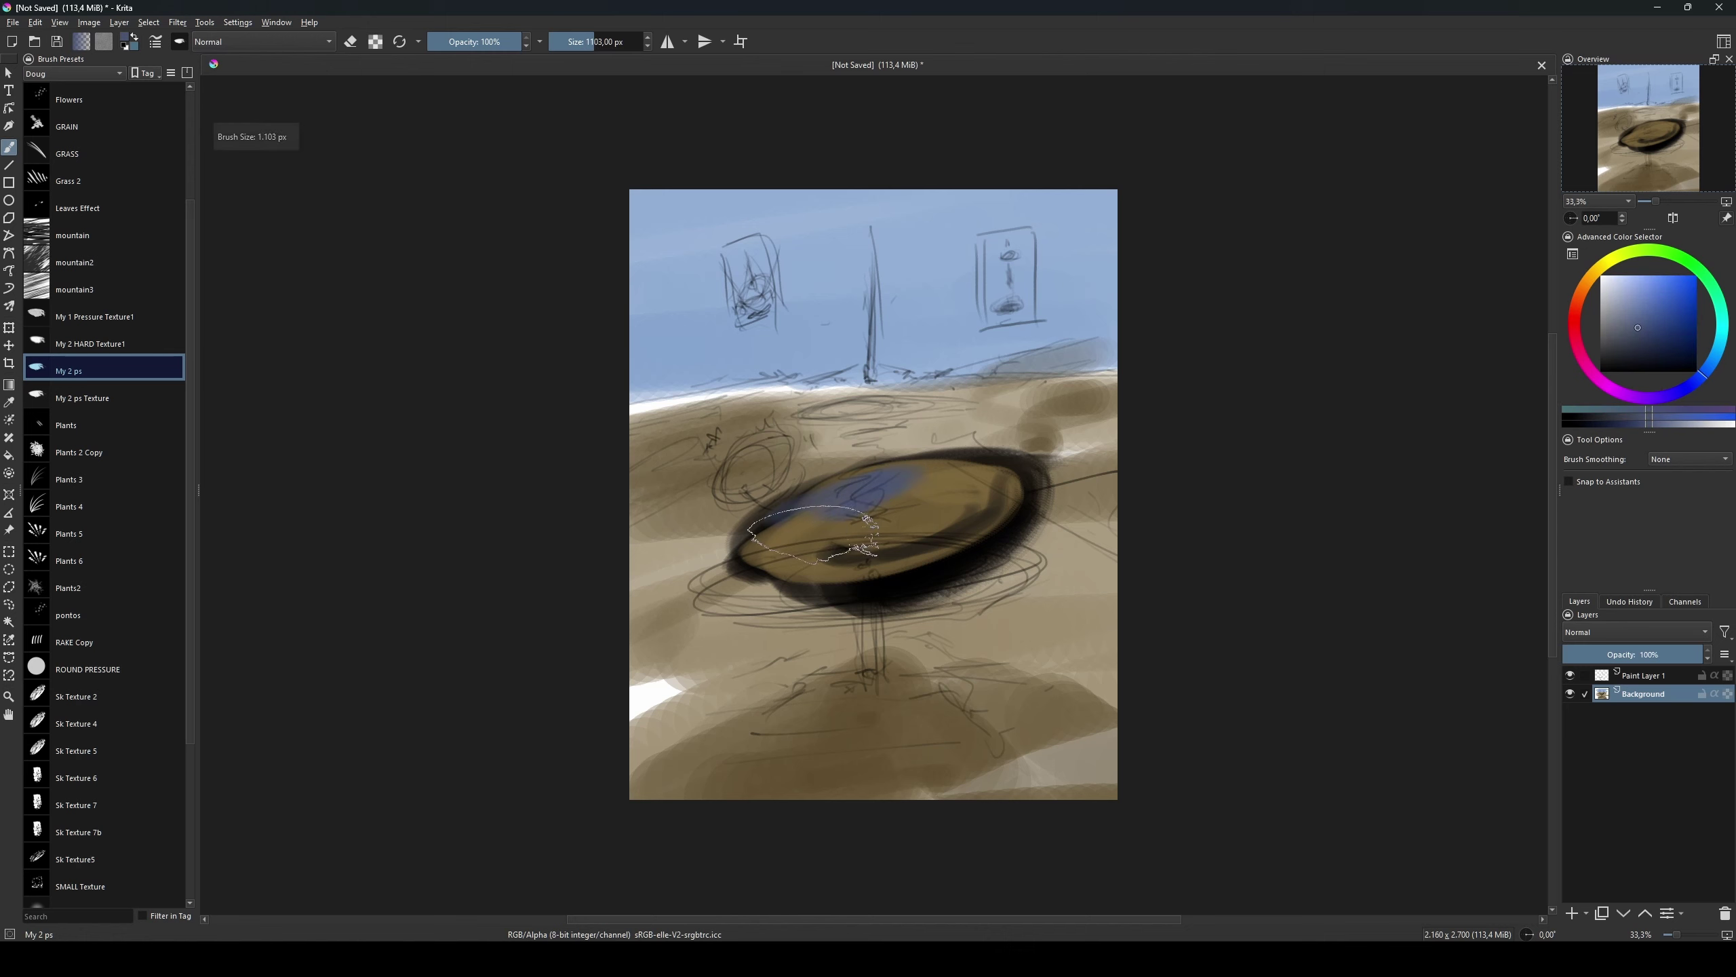
{"action": "left_click_drag", "start_coordinate": [820, 519], "coordinate": [947, 491]}
{"action": "left_click_drag", "start_coordinate": [841, 646], "coordinate": [916, 640]}
{"action": "key", "text": "bracketright"}
{"action": "key", "text": "bracketright"}
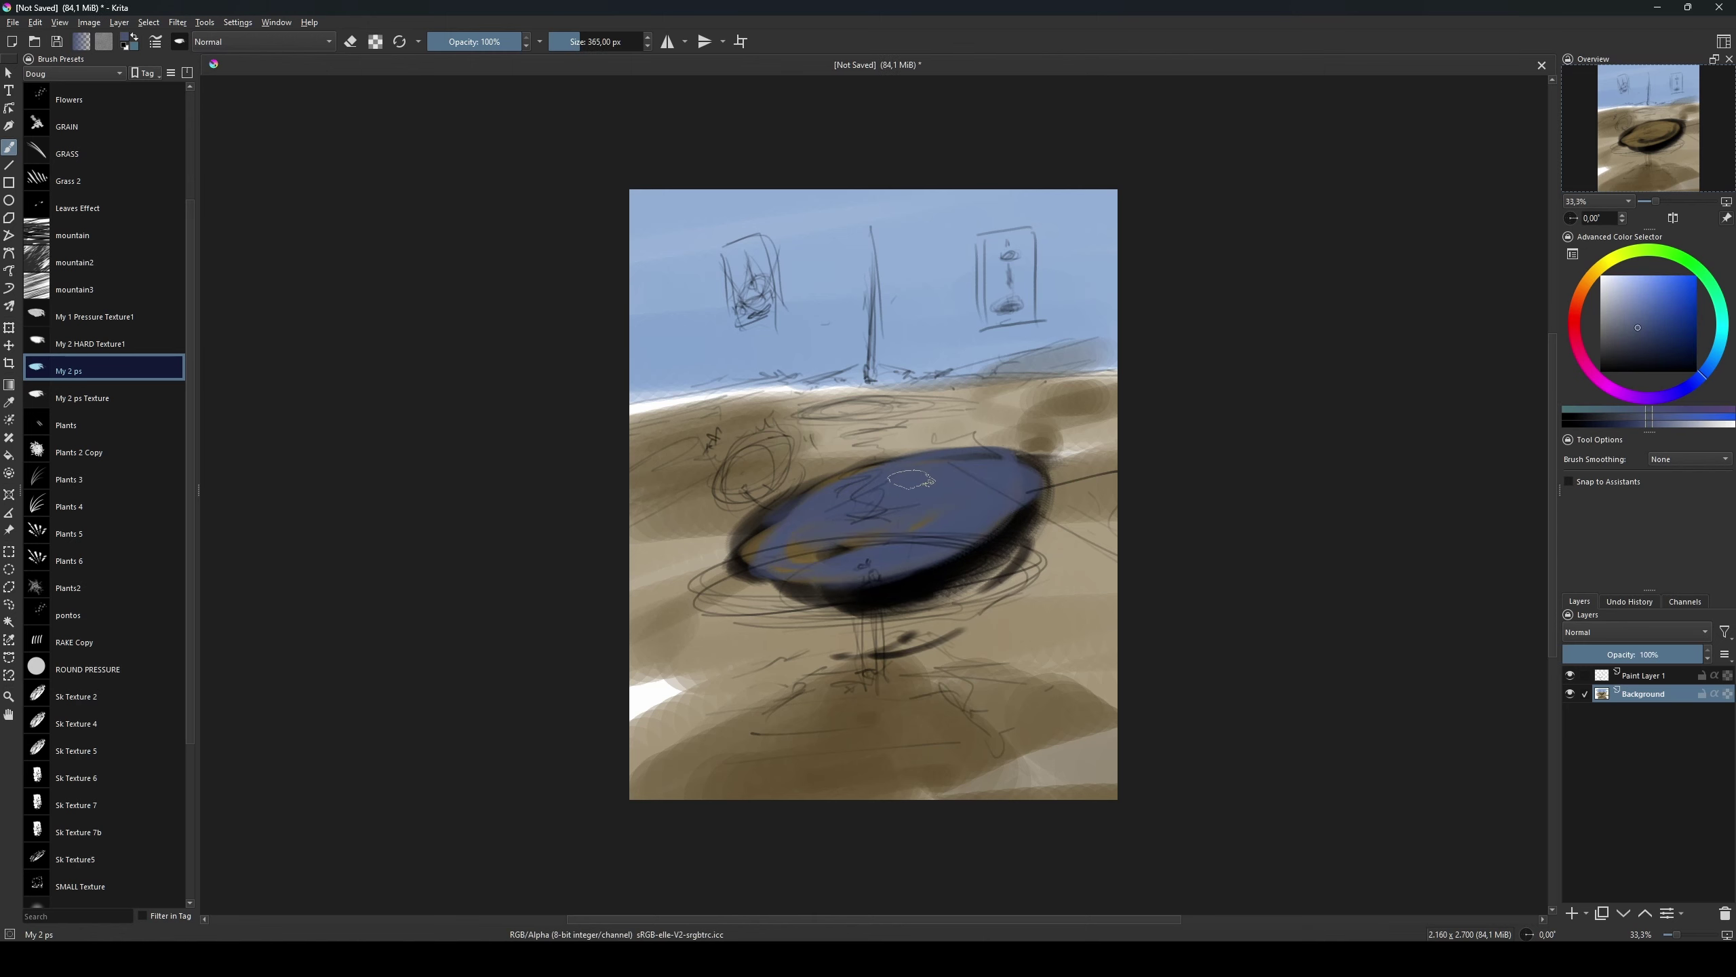
{"action": "left_click_drag", "start_coordinate": [786, 472], "coordinate": [957, 452]}
{"action": "mouse_move", "coordinate": [865, 582]}
{"action": "left_mouse_down"}
{"action": "mouse_move", "coordinate": [1066, 547]}
{"action": "mouse_move", "coordinate": [649, 718]}
{"action": "left_mouse_up"}
{"action": "key", "text": "bracketright"}
{"action": "left_click_drag", "start_coordinate": [752, 677], "coordinate": [635, 724]}
Step: Hide the sketch layer and paint dark blue strokes across the lower canvas
{"action": "left_click", "coordinate": [684, 649], "text": "ctrl"}
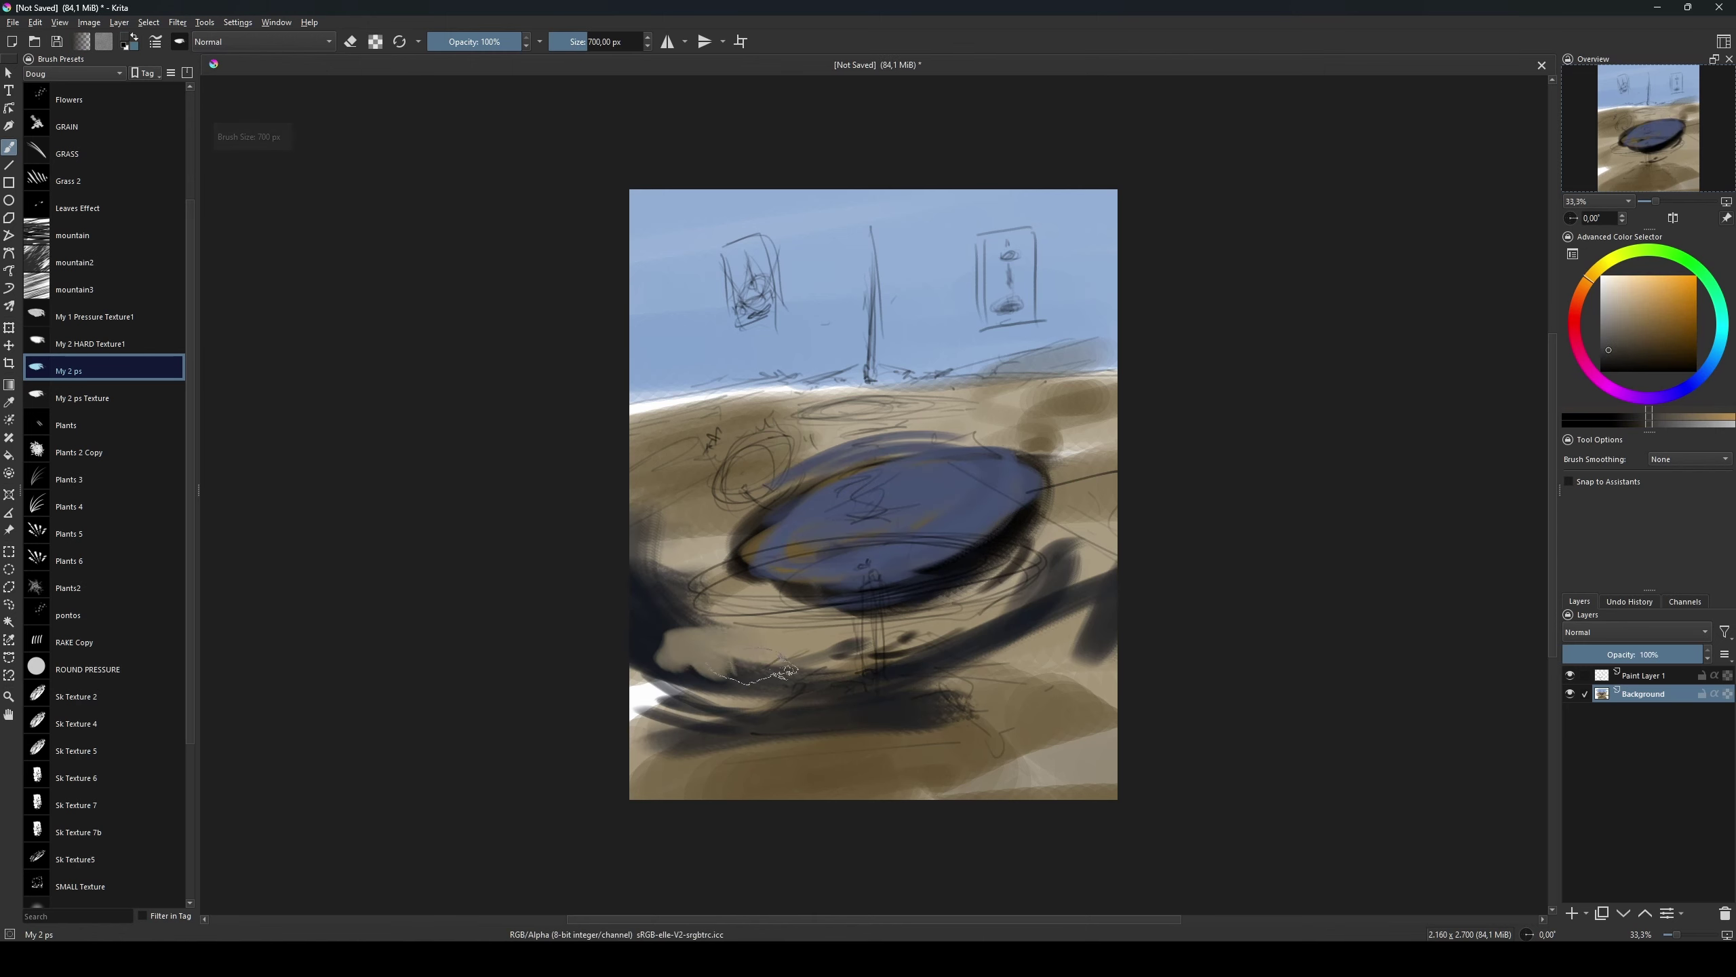
{"action": "left_click", "coordinate": [1570, 674]}
{"action": "left_click", "coordinate": [1005, 602], "text": "ctrl"}
{"action": "key", "text": "bracketleft"}
{"action": "mouse_move", "coordinate": [1094, 650]}
{"action": "left_mouse_down"}
{"action": "mouse_move", "coordinate": [841, 766]}
{"action": "mouse_move", "coordinate": [718, 745]}
{"action": "left_mouse_up"}
Step: Cover the upper sky in light blue-grey haze with broad strokes
{"action": "left_click", "coordinate": [909, 444], "text": "ctrl"}
{"action": "left_click_drag", "start_coordinate": [909, 444], "coordinate": [1052, 397]}
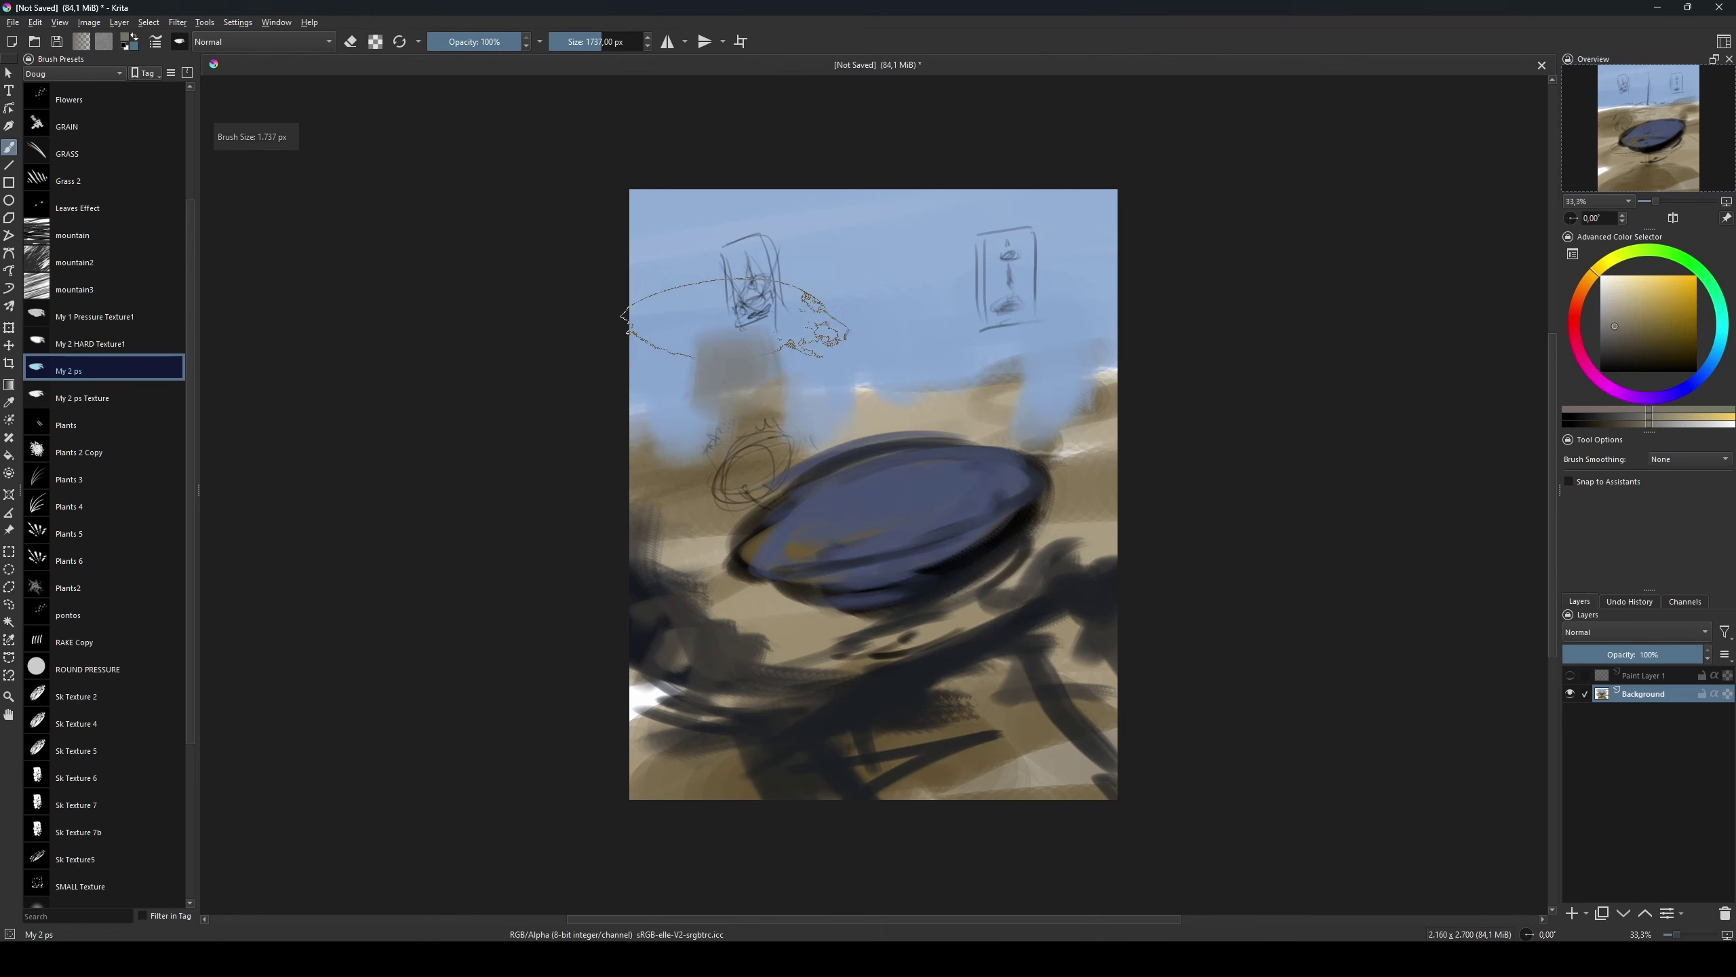
{"action": "left_click_drag", "start_coordinate": [752, 205], "coordinate": [717, 411]}
{"action": "left_click", "coordinate": [997, 314], "text": "ctrl"}
{"action": "left_click_drag", "start_coordinate": [997, 318], "coordinate": [684, 273]}
{"action": "mouse_move", "coordinate": [855, 342]}
{"action": "left_mouse_down"}
{"action": "mouse_move", "coordinate": [670, 424]}
{"action": "mouse_move", "coordinate": [1202, 551]}
{"action": "mouse_move", "coordinate": [1182, 640]}
{"action": "mouse_move", "coordinate": [649, 616]}
{"action": "left_mouse_up"}
{"action": "left_click", "coordinate": [1618, 329]}
Step: Darken and reshape the rim and outline of the pit
{"action": "left_click", "coordinate": [889, 520], "text": "ctrl"}
{"action": "left_click_drag", "start_coordinate": [988, 613], "coordinate": [889, 613]}
{"action": "left_click_drag", "start_coordinate": [800, 561], "coordinate": [1025, 492]}
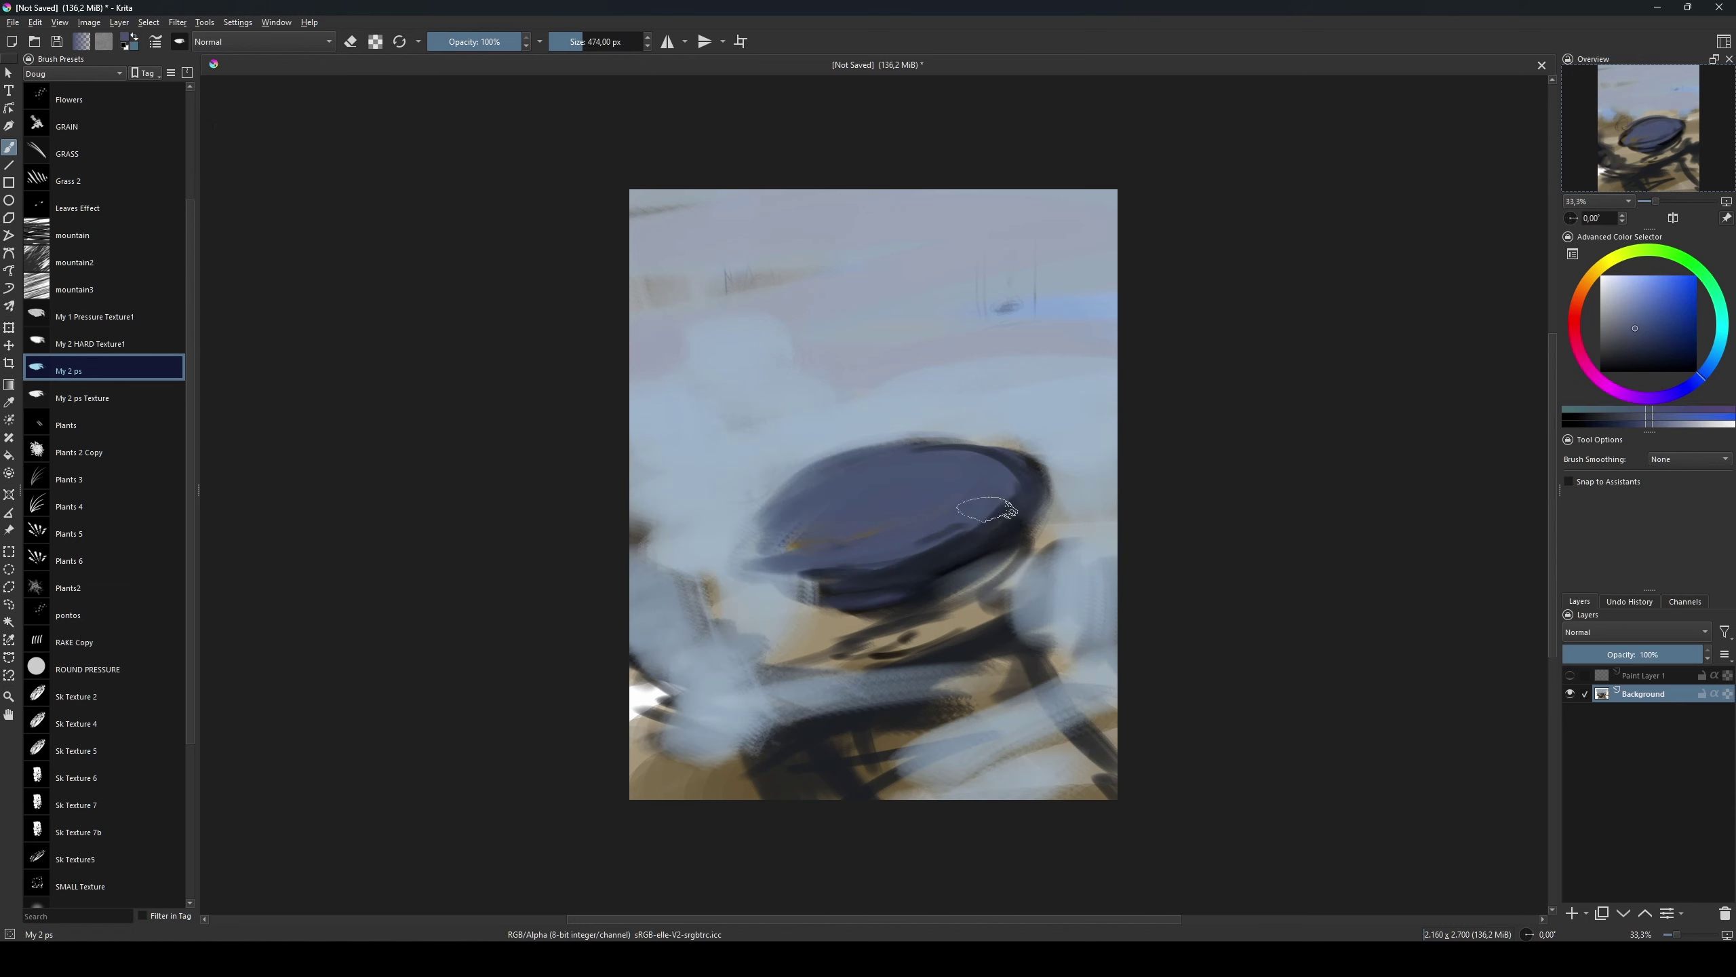
{"action": "left_click_drag", "start_coordinate": [984, 417], "coordinate": [1018, 434]}
Step: Sketch a grey floating ellipse with rings in the sky
{"action": "left_click", "coordinate": [872, 465], "text": "ctrl"}
{"action": "left_click_drag", "start_coordinate": [930, 276], "coordinate": [1005, 288]}
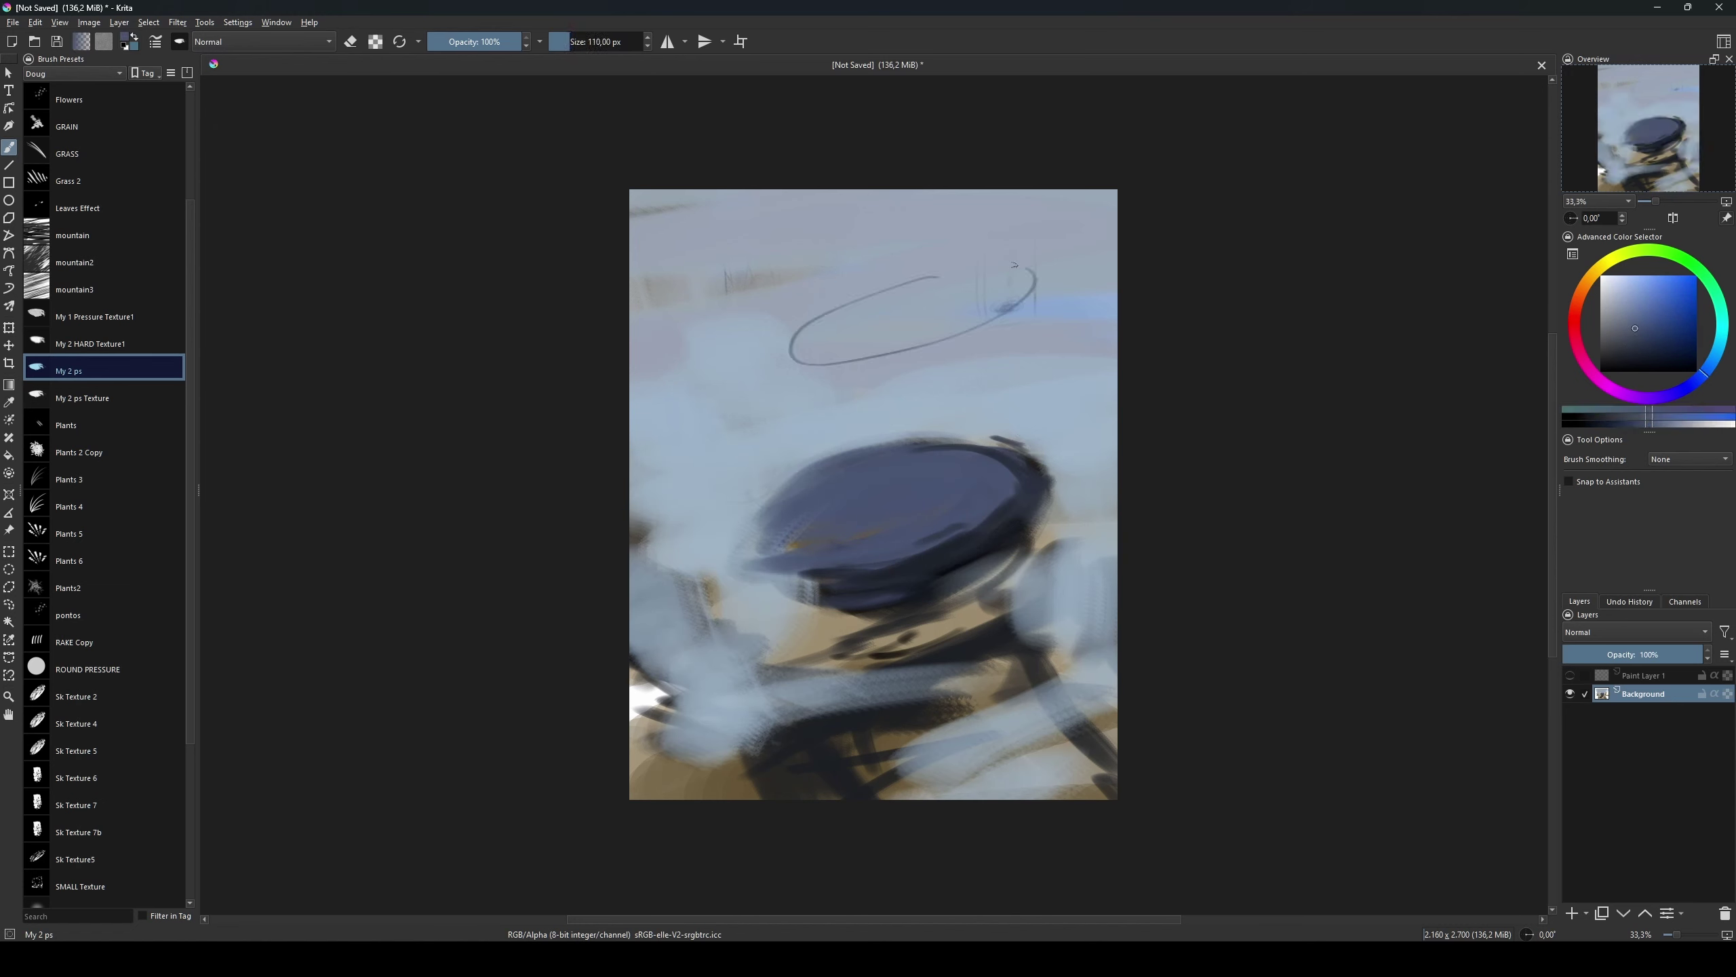
{"action": "left_click_drag", "start_coordinate": [902, 392], "coordinate": [935, 379]}
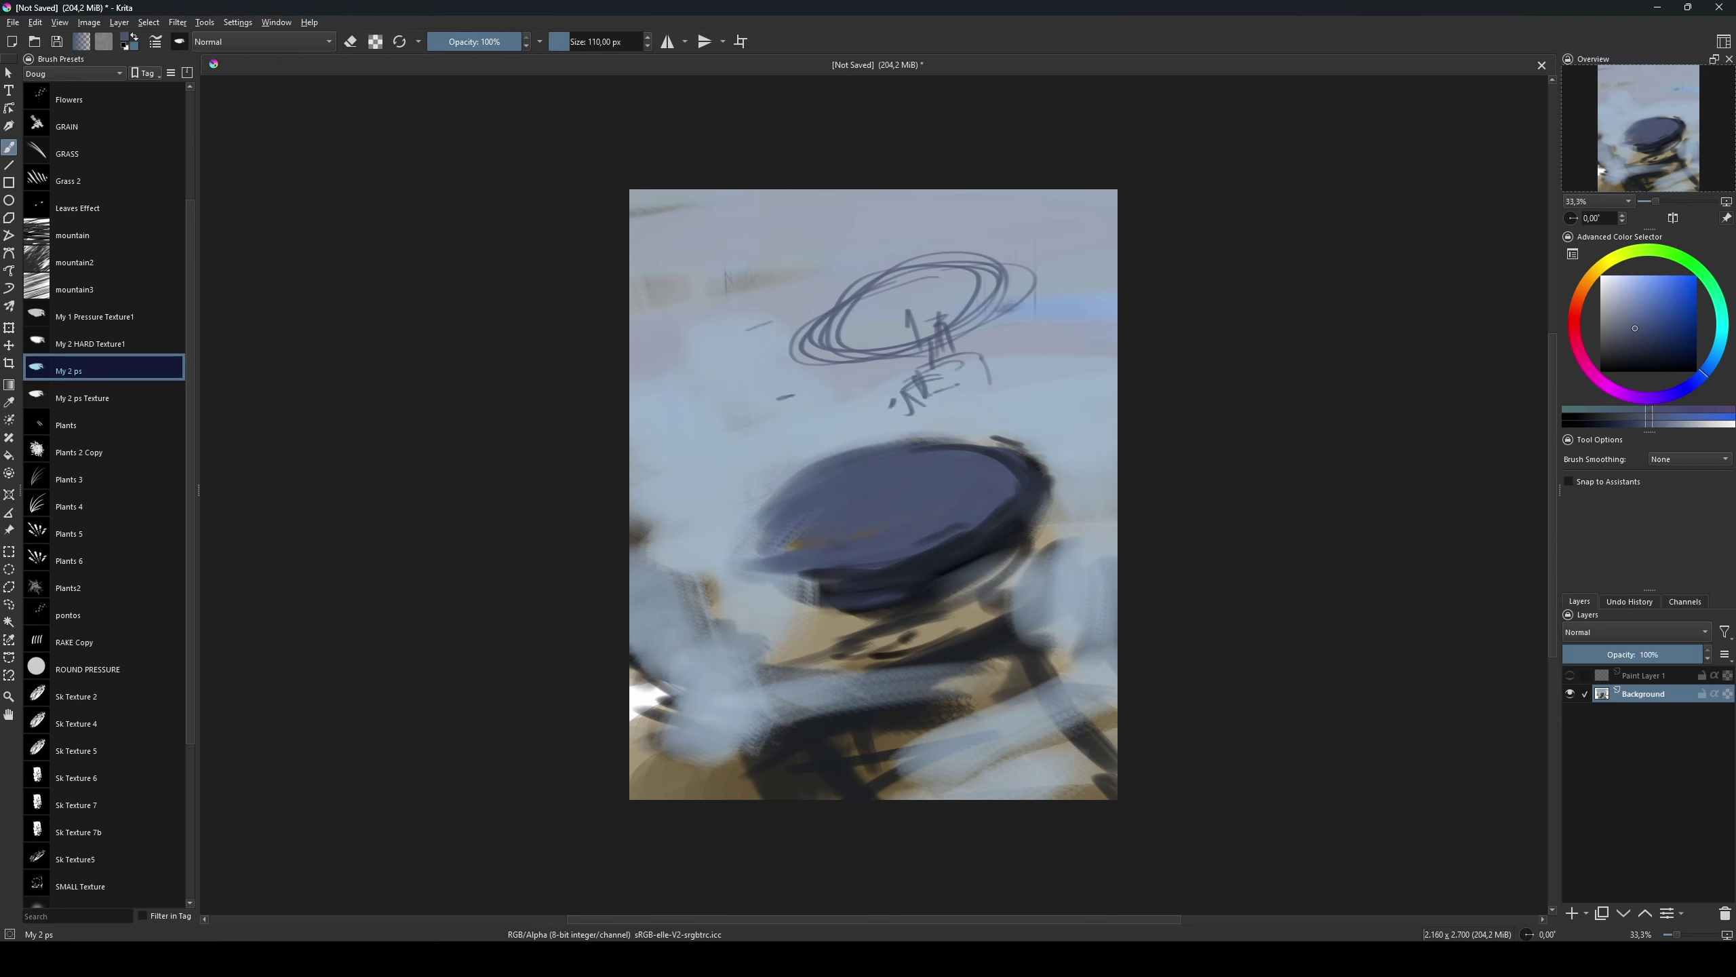
{"action": "left_click_drag", "start_coordinate": [1005, 322], "coordinate": [1022, 246]}
Step: Outline the pit rim in dark and add dark strokes below it
{"action": "left_click", "coordinate": [888, 554], "text": "ctrl"}
{"action": "left_click_drag", "start_coordinate": [749, 561], "coordinate": [1039, 482]}
{"action": "left_click_drag", "start_coordinate": [991, 649], "coordinate": [994, 729]}
{"action": "left_click_drag", "start_coordinate": [920, 748], "coordinate": [998, 752]}
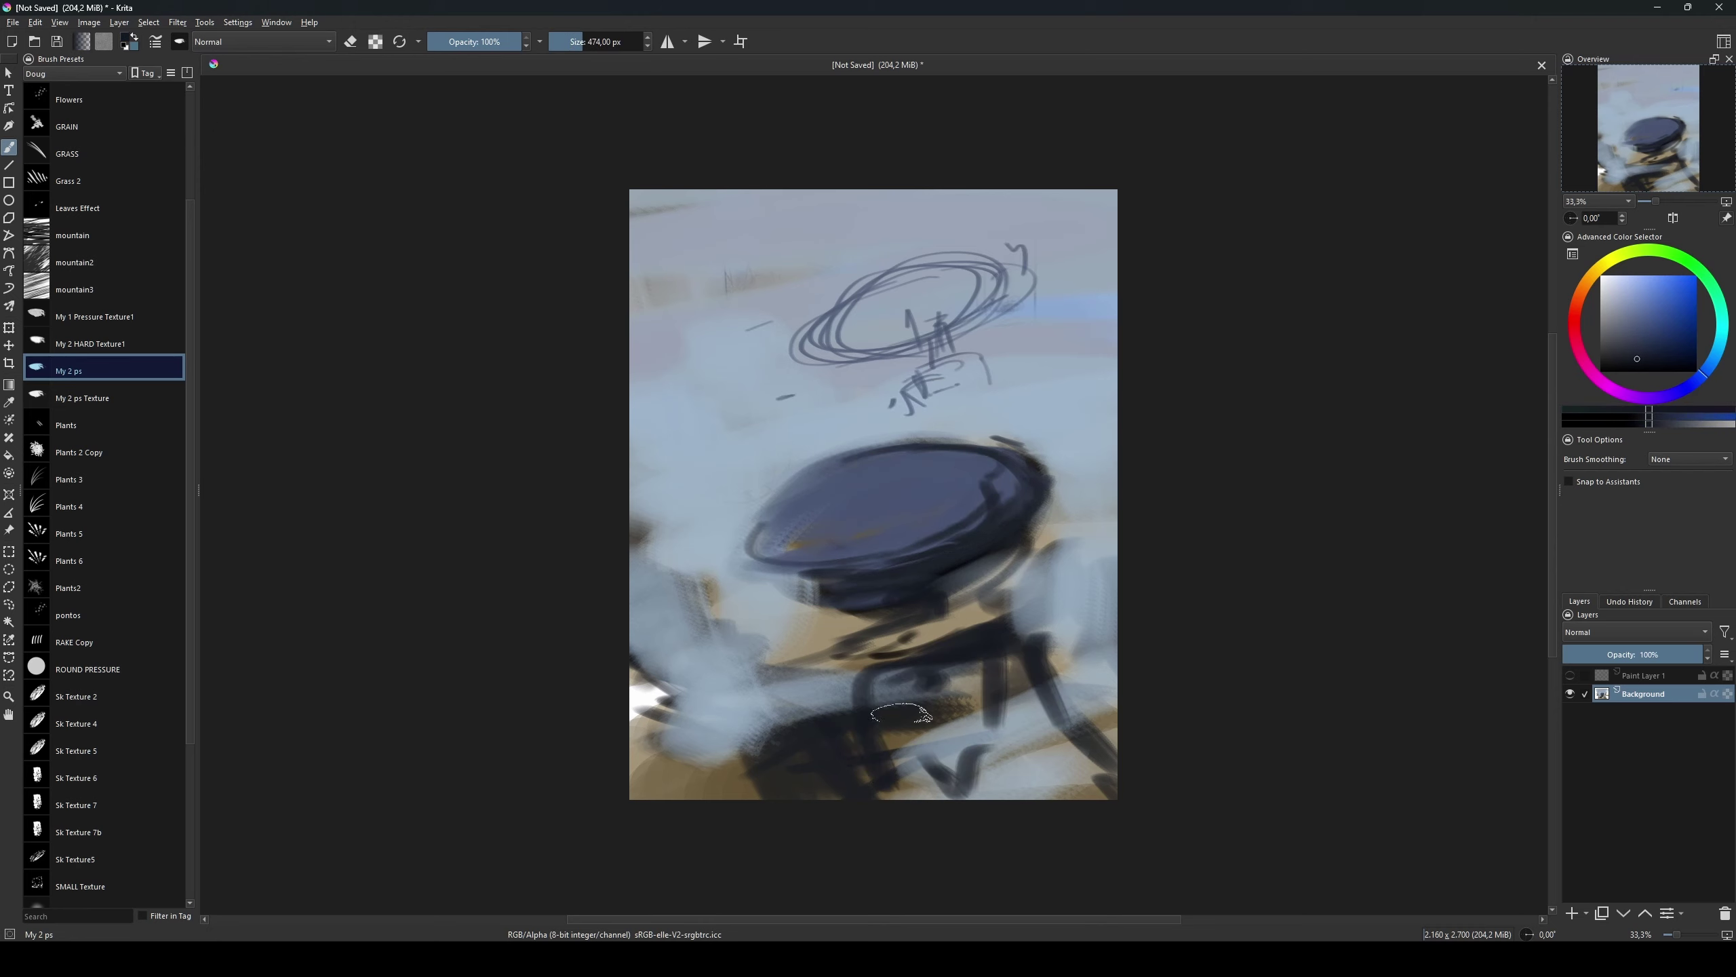
Step: Paint blue-grey haze over the area below the pit and the foreground
{"action": "left_click", "coordinate": [902, 711], "text": "ctrl"}
{"action": "left_click_drag", "start_coordinate": [759, 752], "coordinate": [963, 670]}
{"action": "left_click_drag", "start_coordinate": [834, 807], "coordinate": [1094, 684]}
{"action": "left_click", "coordinate": [990, 547], "text": "ctrl"}
{"action": "left_click_drag", "start_coordinate": [1011, 411], "coordinate": [1094, 403], "text": "shift"}
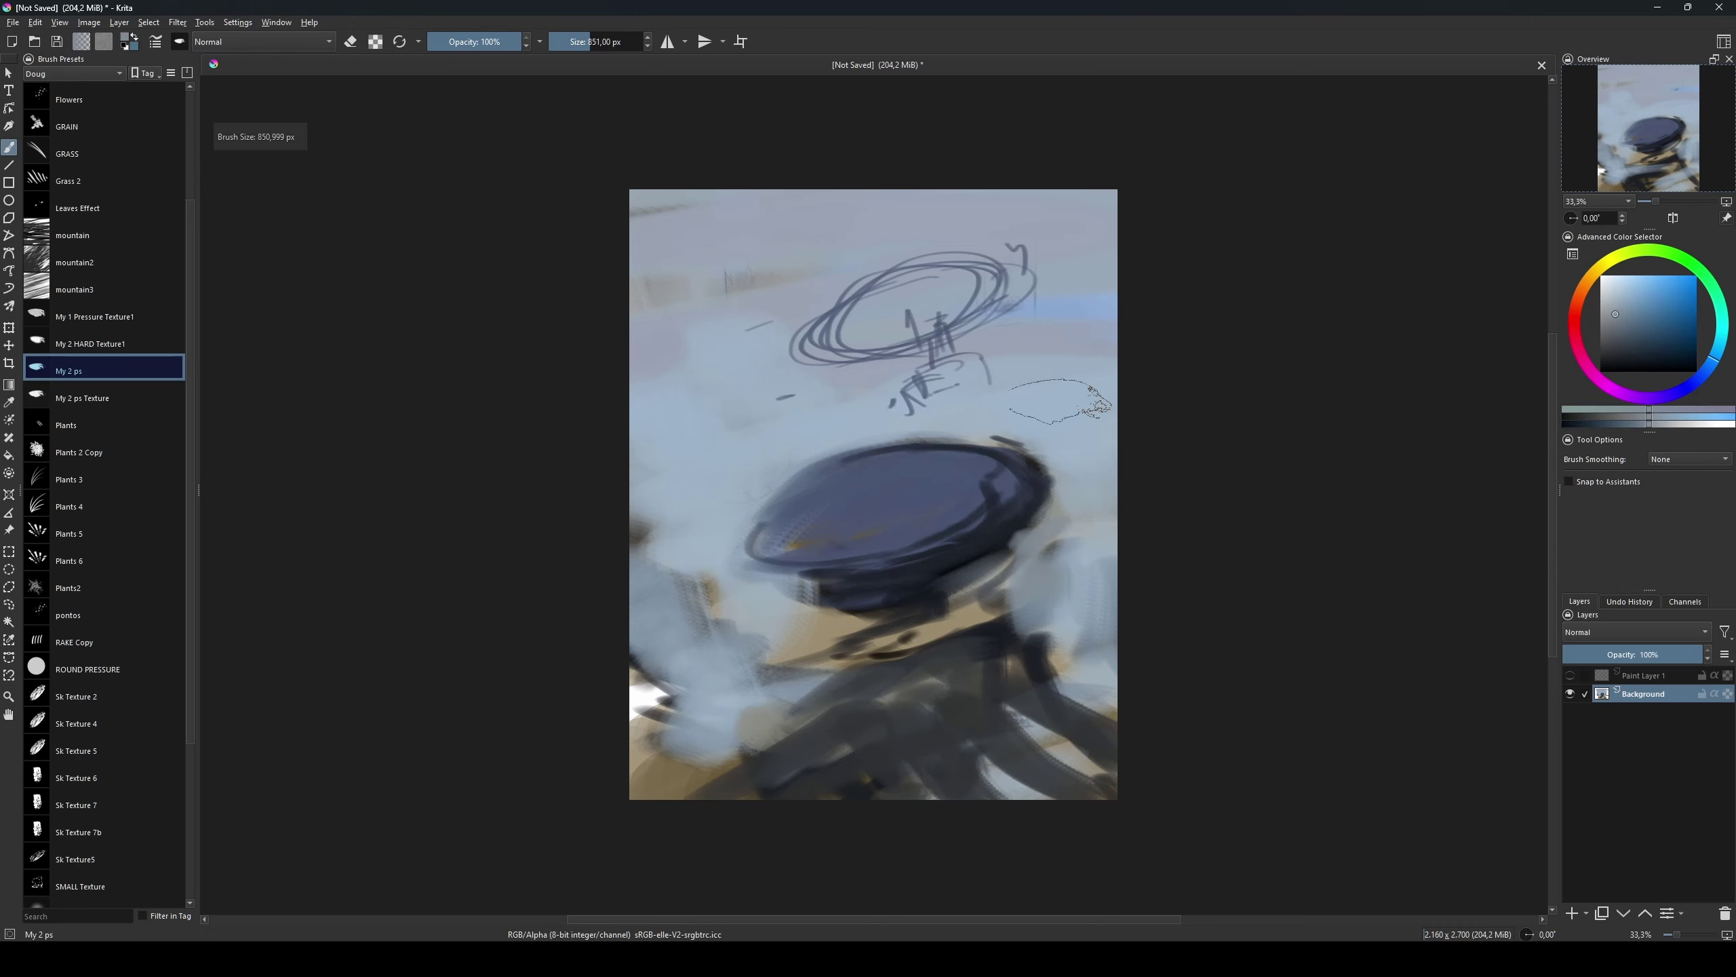
Step: Paint tan strokes around the pit, on its right, above and left
{"action": "left_click", "coordinate": [1025, 616], "text": "ctrl"}
{"action": "left_click_drag", "start_coordinate": [1011, 657], "coordinate": [1108, 601]}
{"action": "left_click", "coordinate": [950, 616], "text": "ctrl"}
{"action": "left_click_drag", "start_coordinate": [984, 581], "coordinate": [947, 580], "text": "shift"}
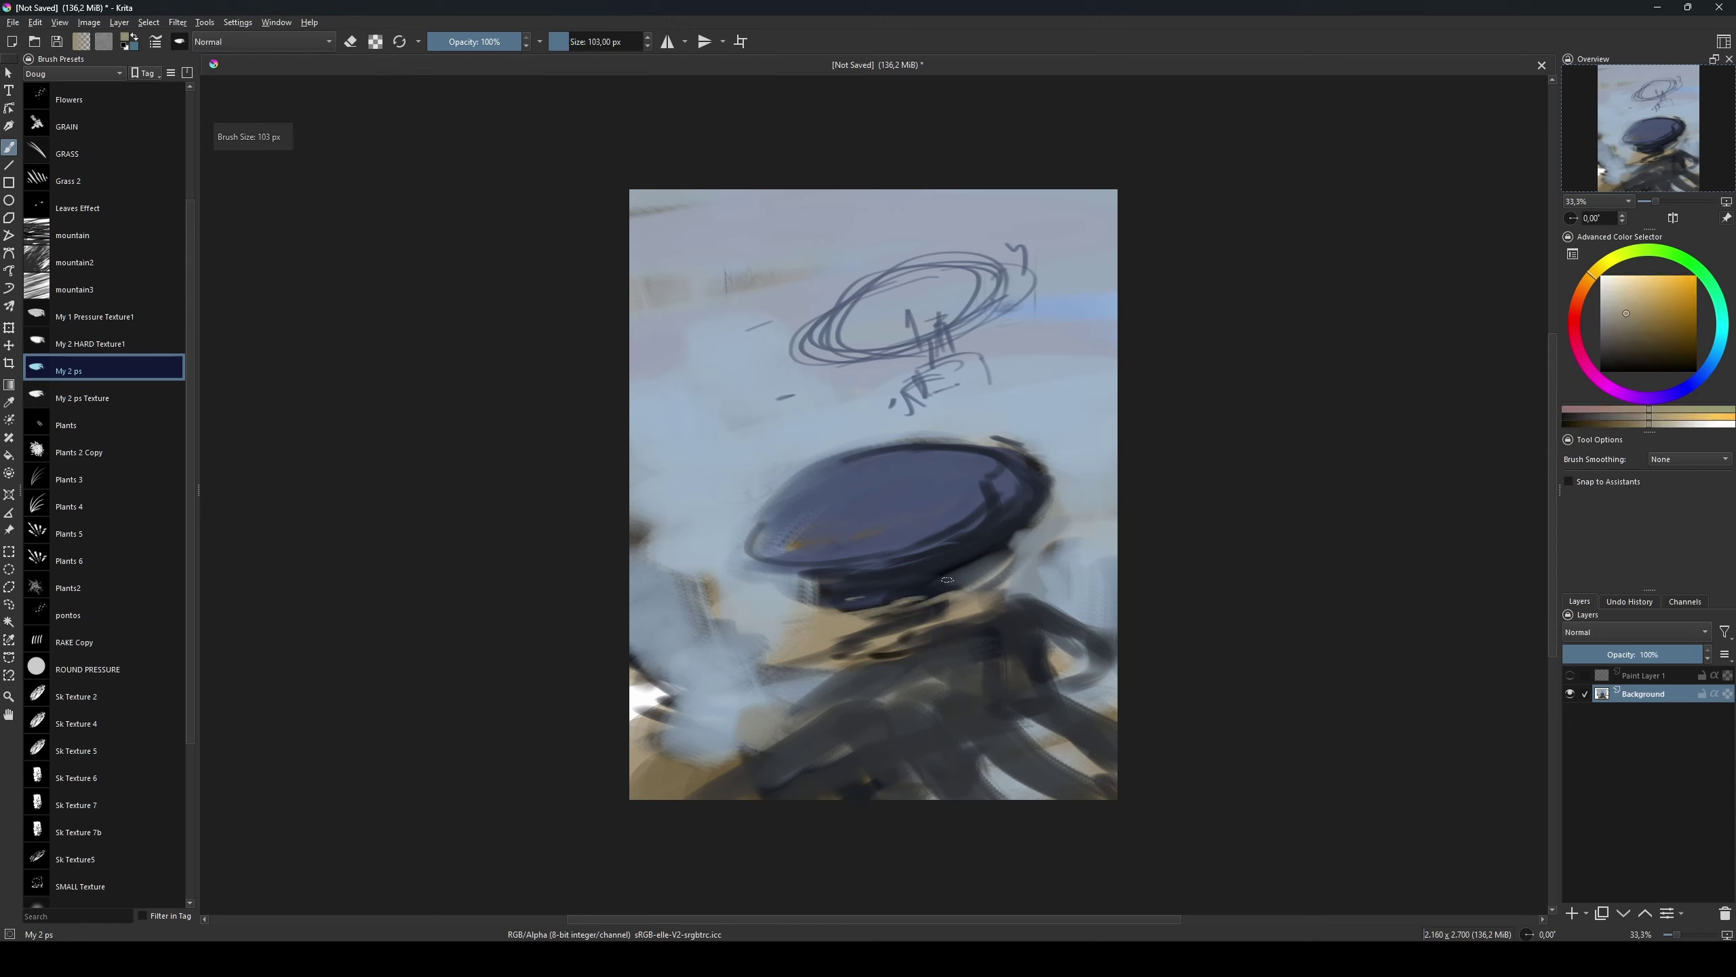
{"action": "mouse_move", "coordinate": [1080, 502]}
{"action": "left_mouse_down"}
{"action": "mouse_move", "coordinate": [1087, 444]}
{"action": "mouse_move", "coordinate": [1026, 437]}
{"action": "mouse_move", "coordinate": [1060, 451]}
{"action": "left_mouse_up"}
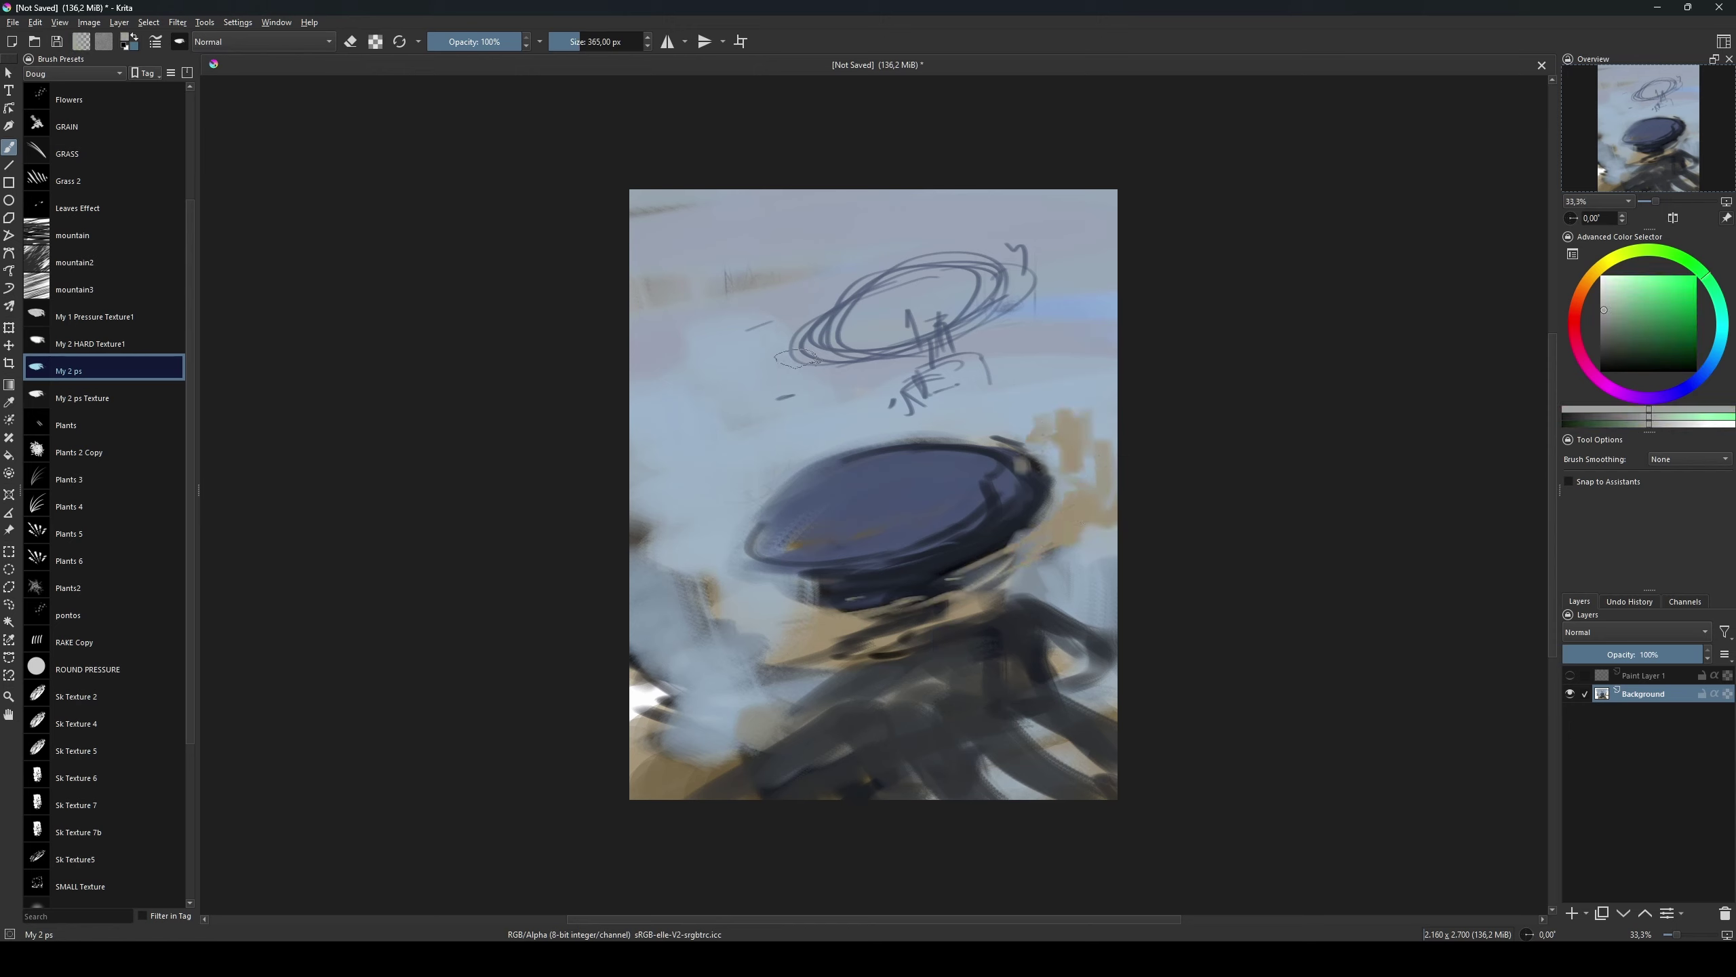
{"action": "left_click_drag", "start_coordinate": [957, 394], "coordinate": [984, 425]}
{"action": "left_click_drag", "start_coordinate": [820, 421], "coordinate": [663, 479]}
Step: Repaint the top of the pit in dark navy with a smaller brush
{"action": "left_click", "coordinate": [1011, 472], "text": "ctrl"}
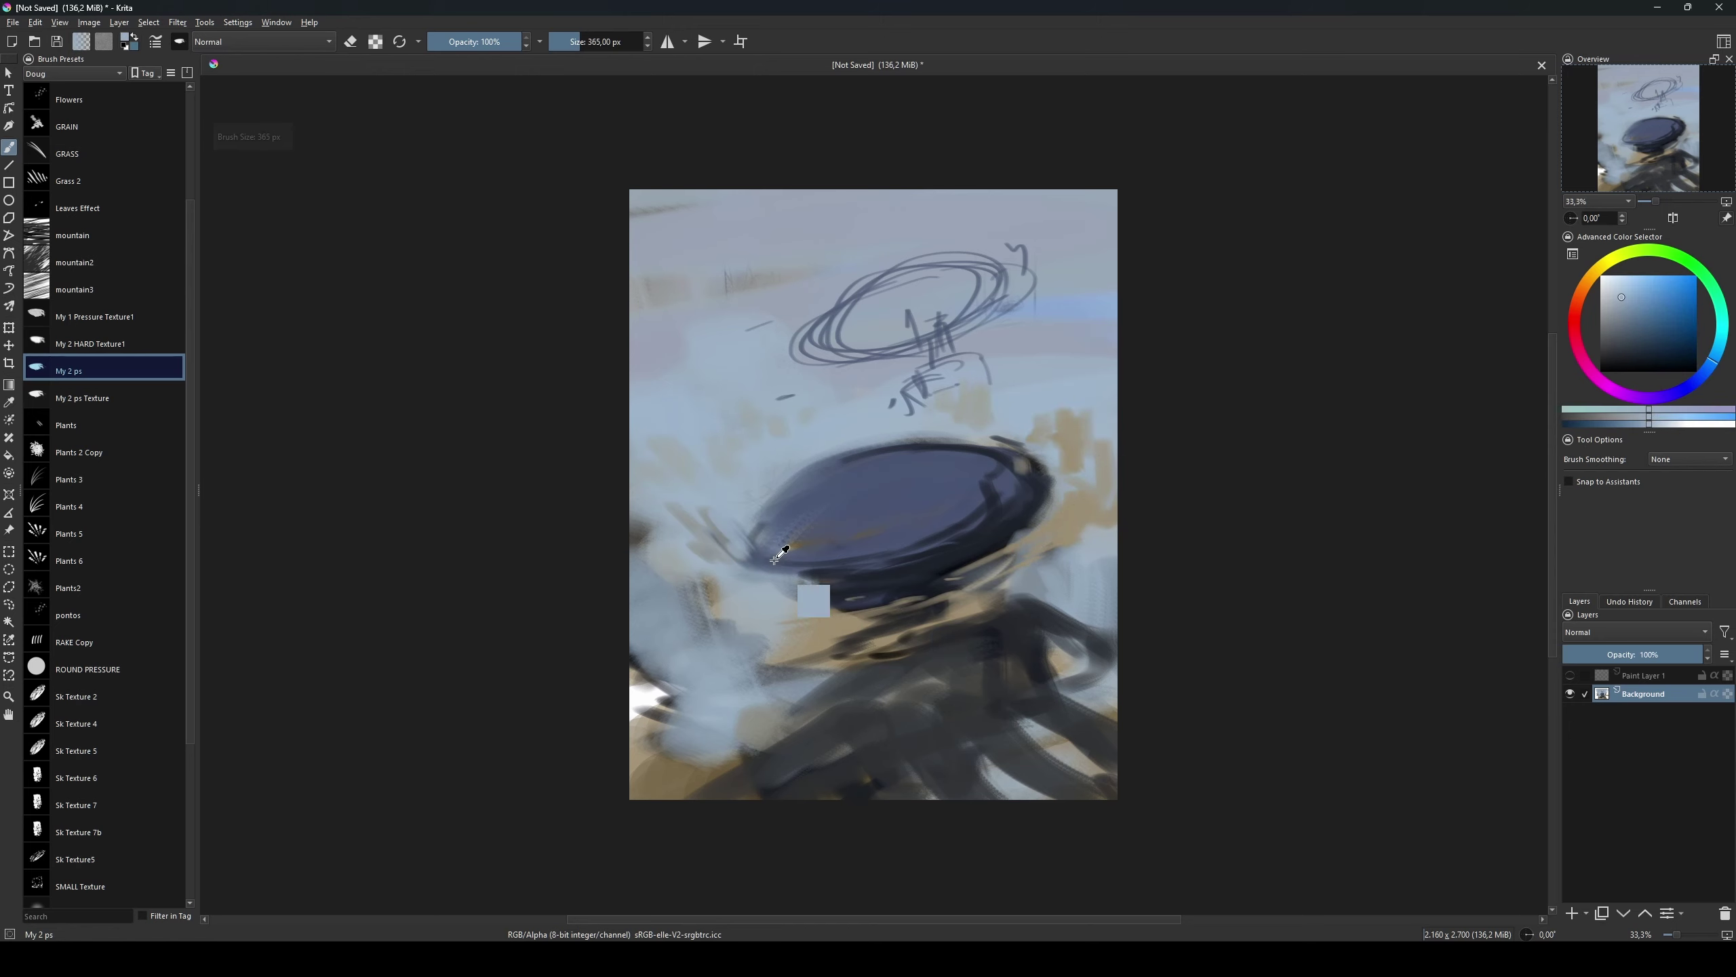
{"action": "left_click_drag", "start_coordinate": [1036, 453], "coordinate": [980, 453], "text": "shift"}
{"action": "mouse_move", "coordinate": [1026, 444]}
{"action": "left_mouse_down"}
{"action": "mouse_move", "coordinate": [1045, 465]}
{"action": "mouse_move", "coordinate": [950, 526]}
{"action": "left_mouse_up"}
{"action": "left_click_drag", "start_coordinate": [970, 459], "coordinate": [752, 554]}
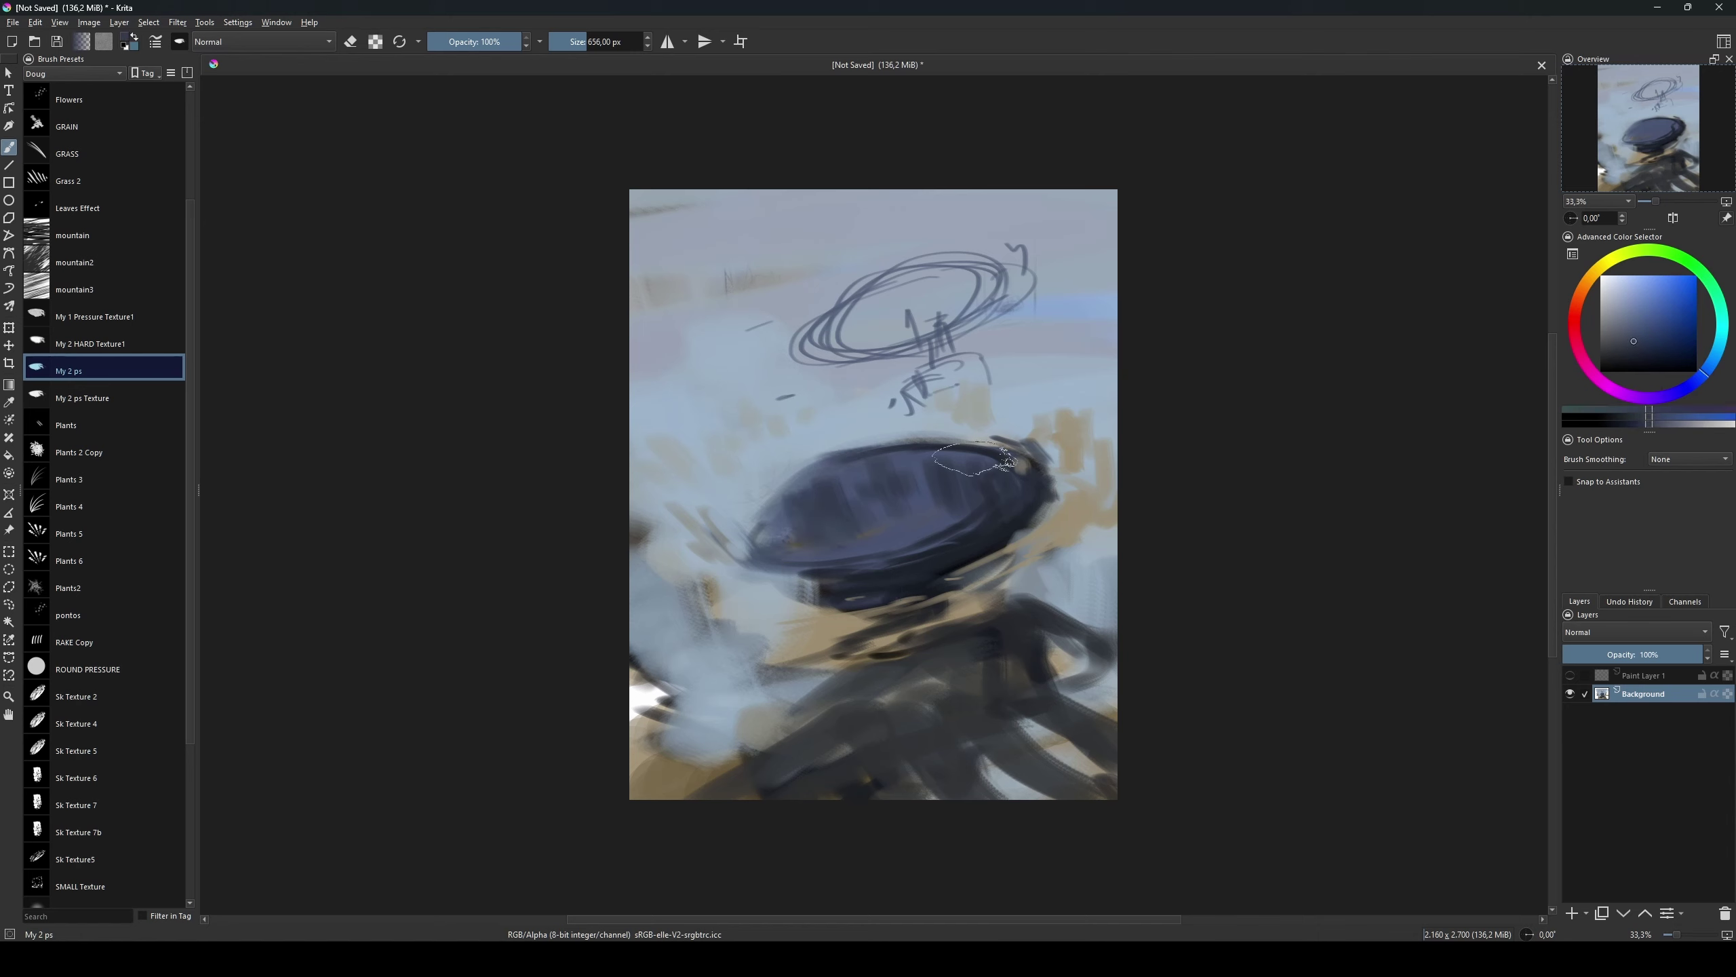
{"action": "left_click", "coordinate": [1038, 487], "text": "ctrl"}
{"action": "mouse_move", "coordinate": [984, 487]}
{"action": "left_mouse_down", "text": "shift"}
{"action": "mouse_move", "coordinate": [1038, 487]}
{"action": "mouse_move", "coordinate": [1094, 454]}
{"action": "left_mouse_up", "text": "shift"}
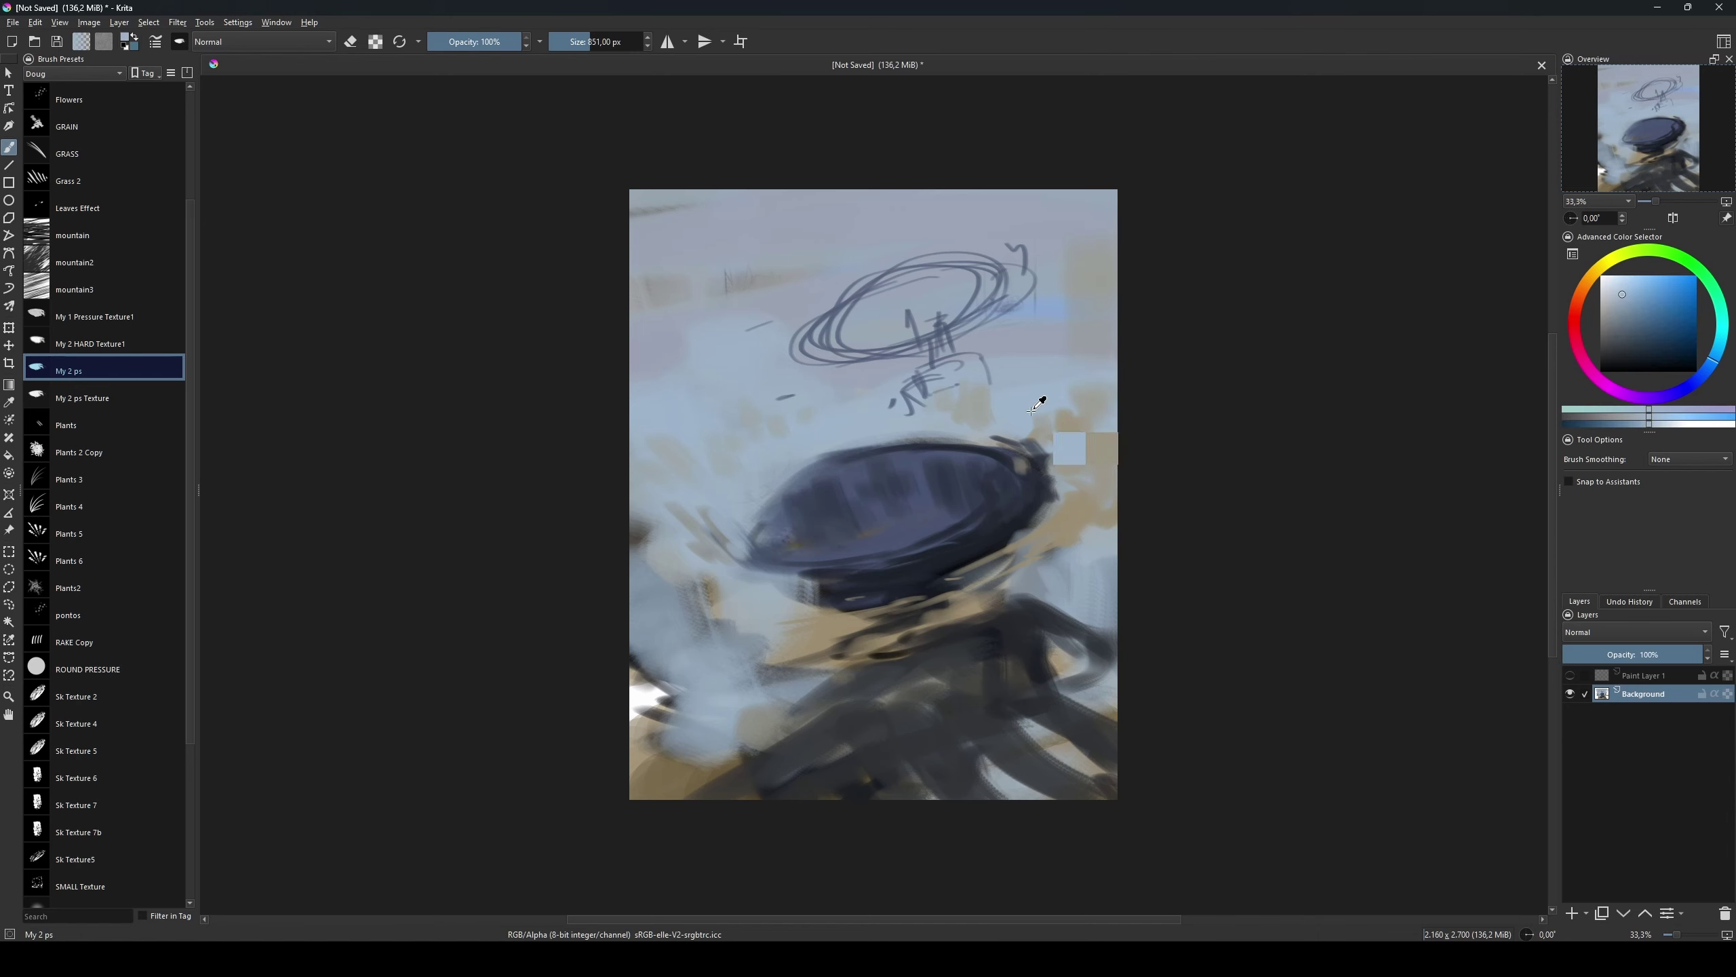
Step: Draw a dark blue line across the top, cover the top sketch in blue-grey, and repaint the pit rim
{"action": "left_click", "coordinate": [752, 445], "text": "ctrl"}
{"action": "left_click_drag", "start_coordinate": [632, 245], "coordinate": [1114, 227]}
{"action": "left_click", "coordinate": [855, 322], "text": "ctrl"}
{"action": "left_click_drag", "start_coordinate": [855, 322], "coordinate": [923, 321], "text": "shift"}
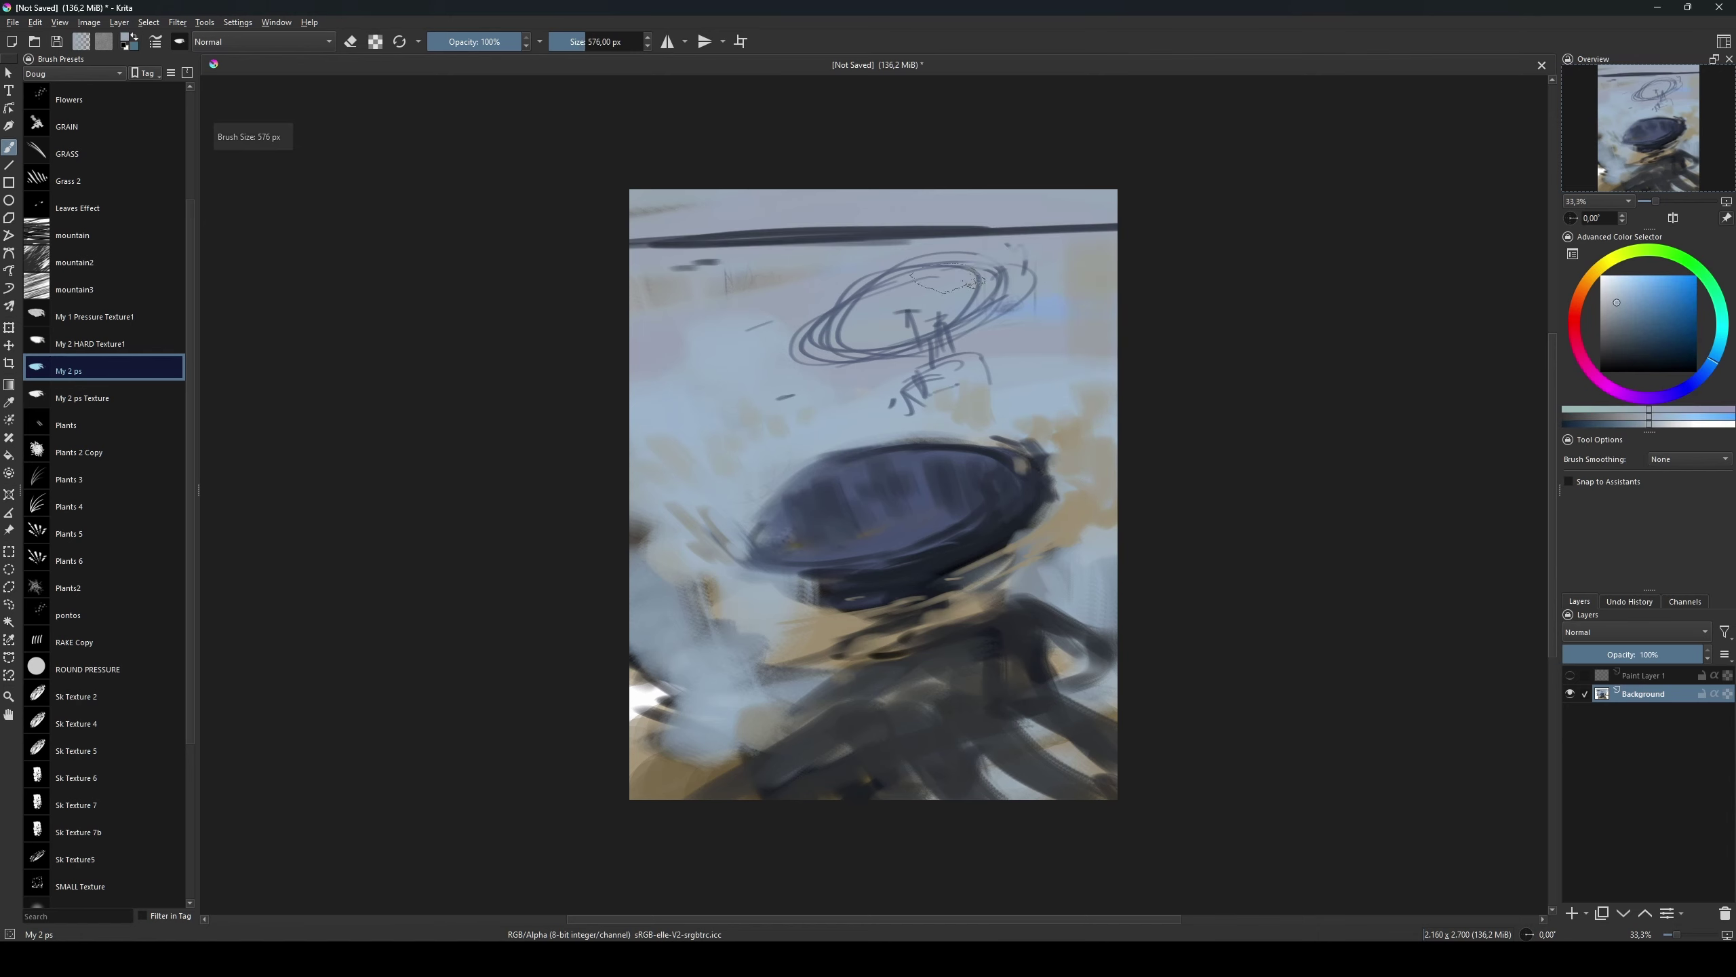
{"action": "mouse_move", "coordinate": [855, 273]}
{"action": "left_mouse_down"}
{"action": "mouse_move", "coordinate": [991, 329]}
{"action": "mouse_move", "coordinate": [837, 377]}
{"action": "left_mouse_up"}
{"action": "left_click_drag", "start_coordinate": [786, 472], "coordinate": [881, 444]}
Step: Perspective-warp the painting, pulling top corners inward and bottom corners outward, as a first attempt
{"action": "key", "text": "ctrl+t"}
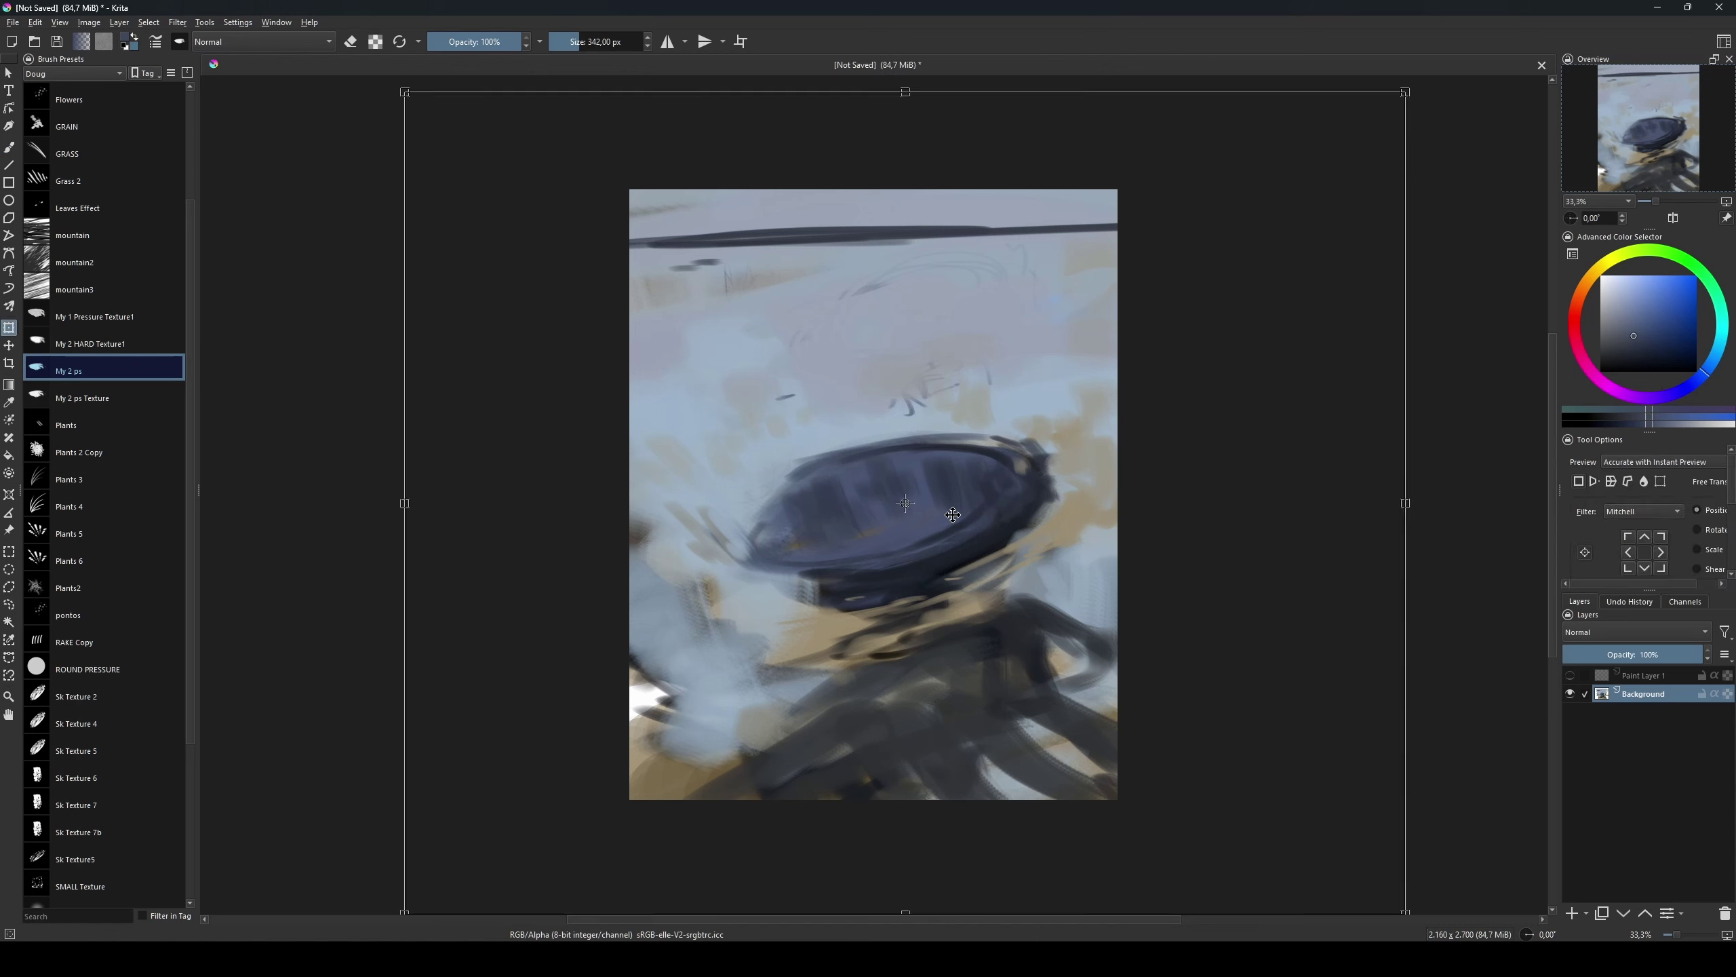
{"action": "left_click", "coordinate": [1611, 481]}
{"action": "left_click_drag", "start_coordinate": [1117, 189], "coordinate": [1033, 189]}
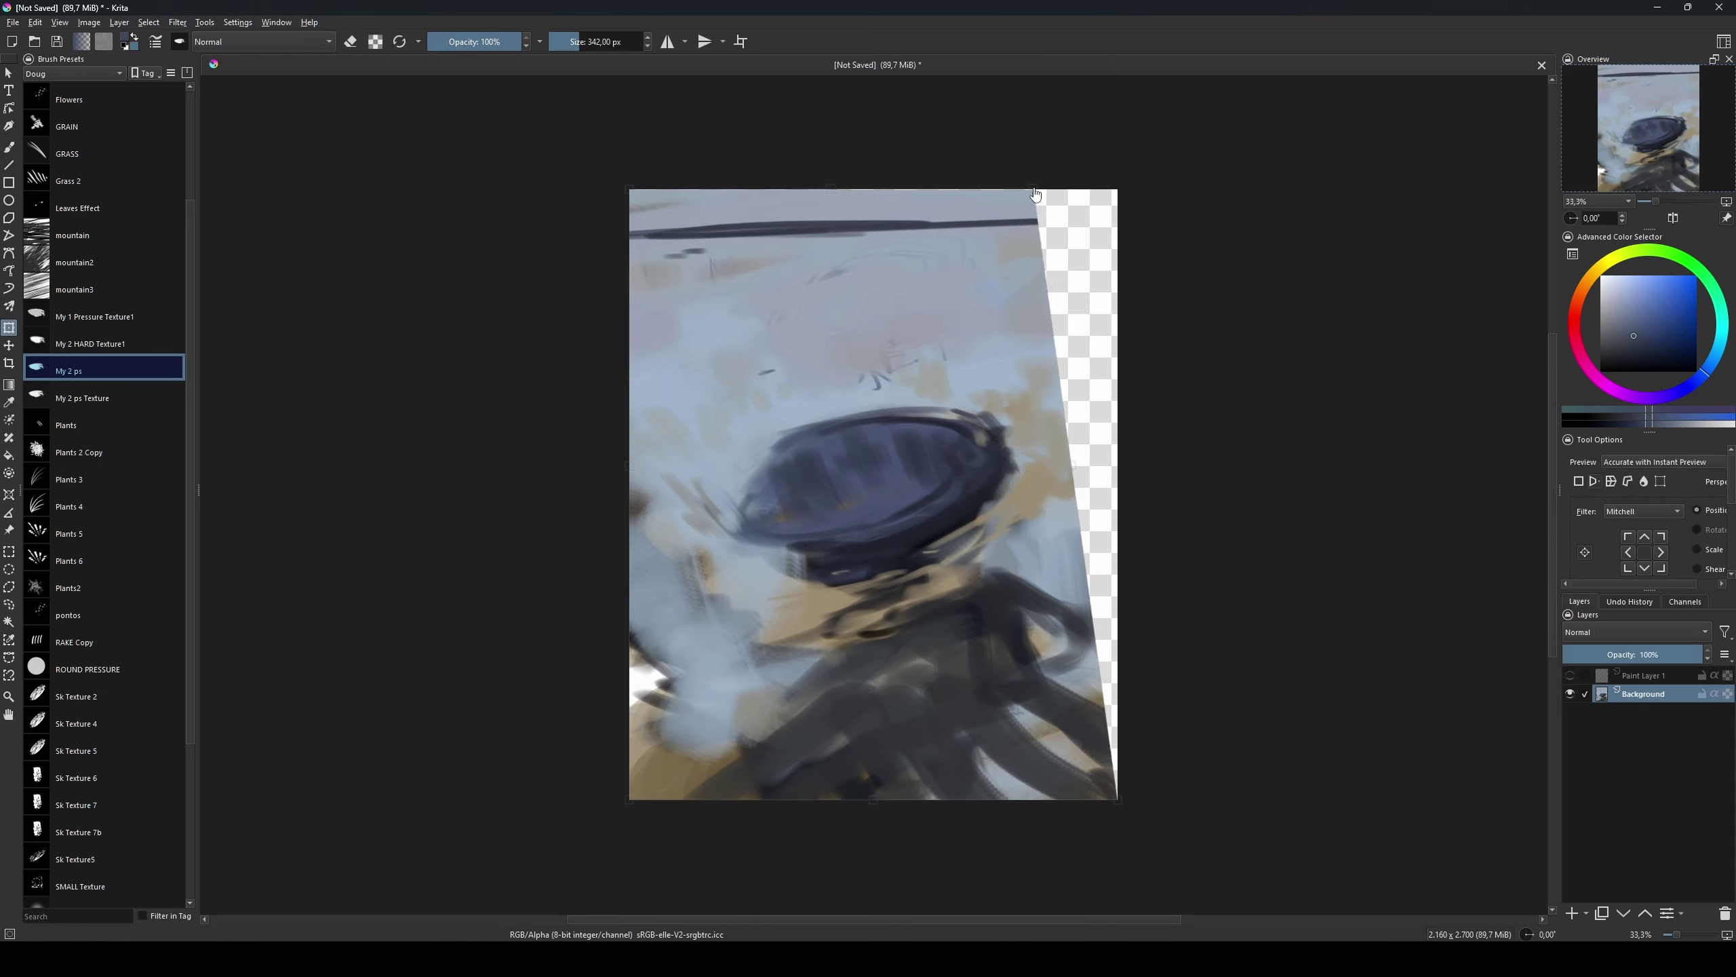
{"action": "left_click_drag", "start_coordinate": [629, 189], "coordinate": [704, 189]}
{"action": "left_click_drag", "start_coordinate": [1117, 798], "coordinate": [1267, 810]}
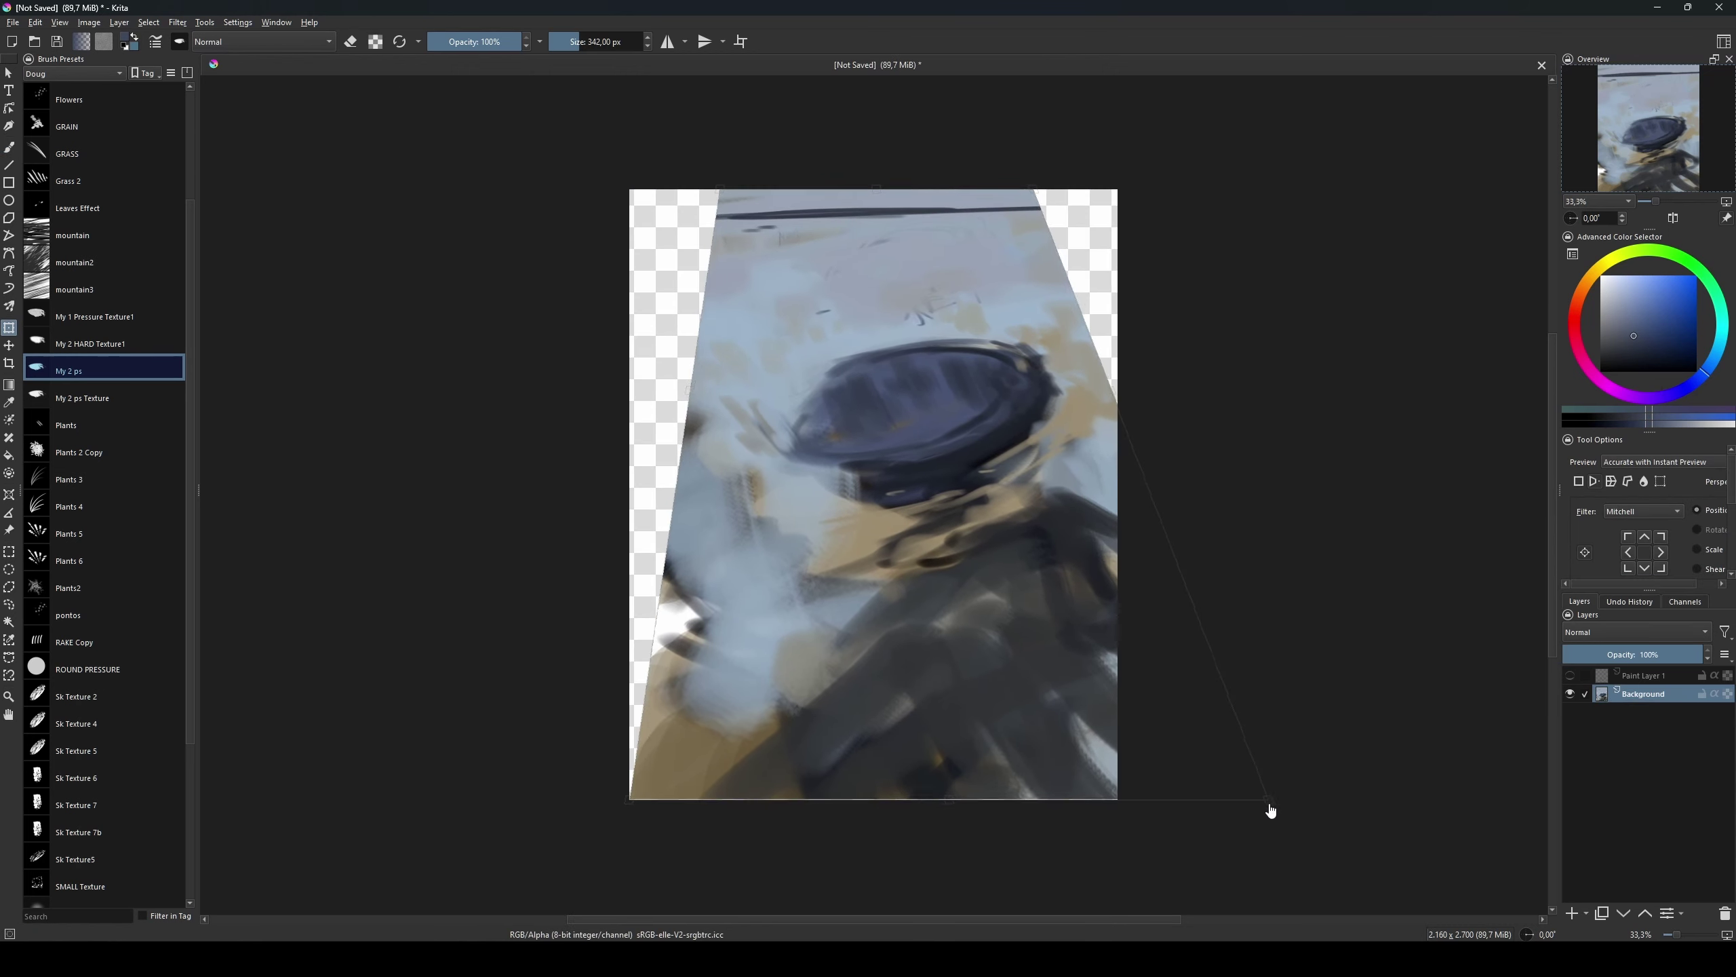
{"action": "mouse_move", "coordinate": [629, 799]}
{"action": "left_mouse_down"}
{"action": "mouse_move", "coordinate": [438, 787]}
{"action": "mouse_move", "coordinate": [419, 835]}
{"action": "left_mouse_up"}
{"action": "key", "text": "Return"}
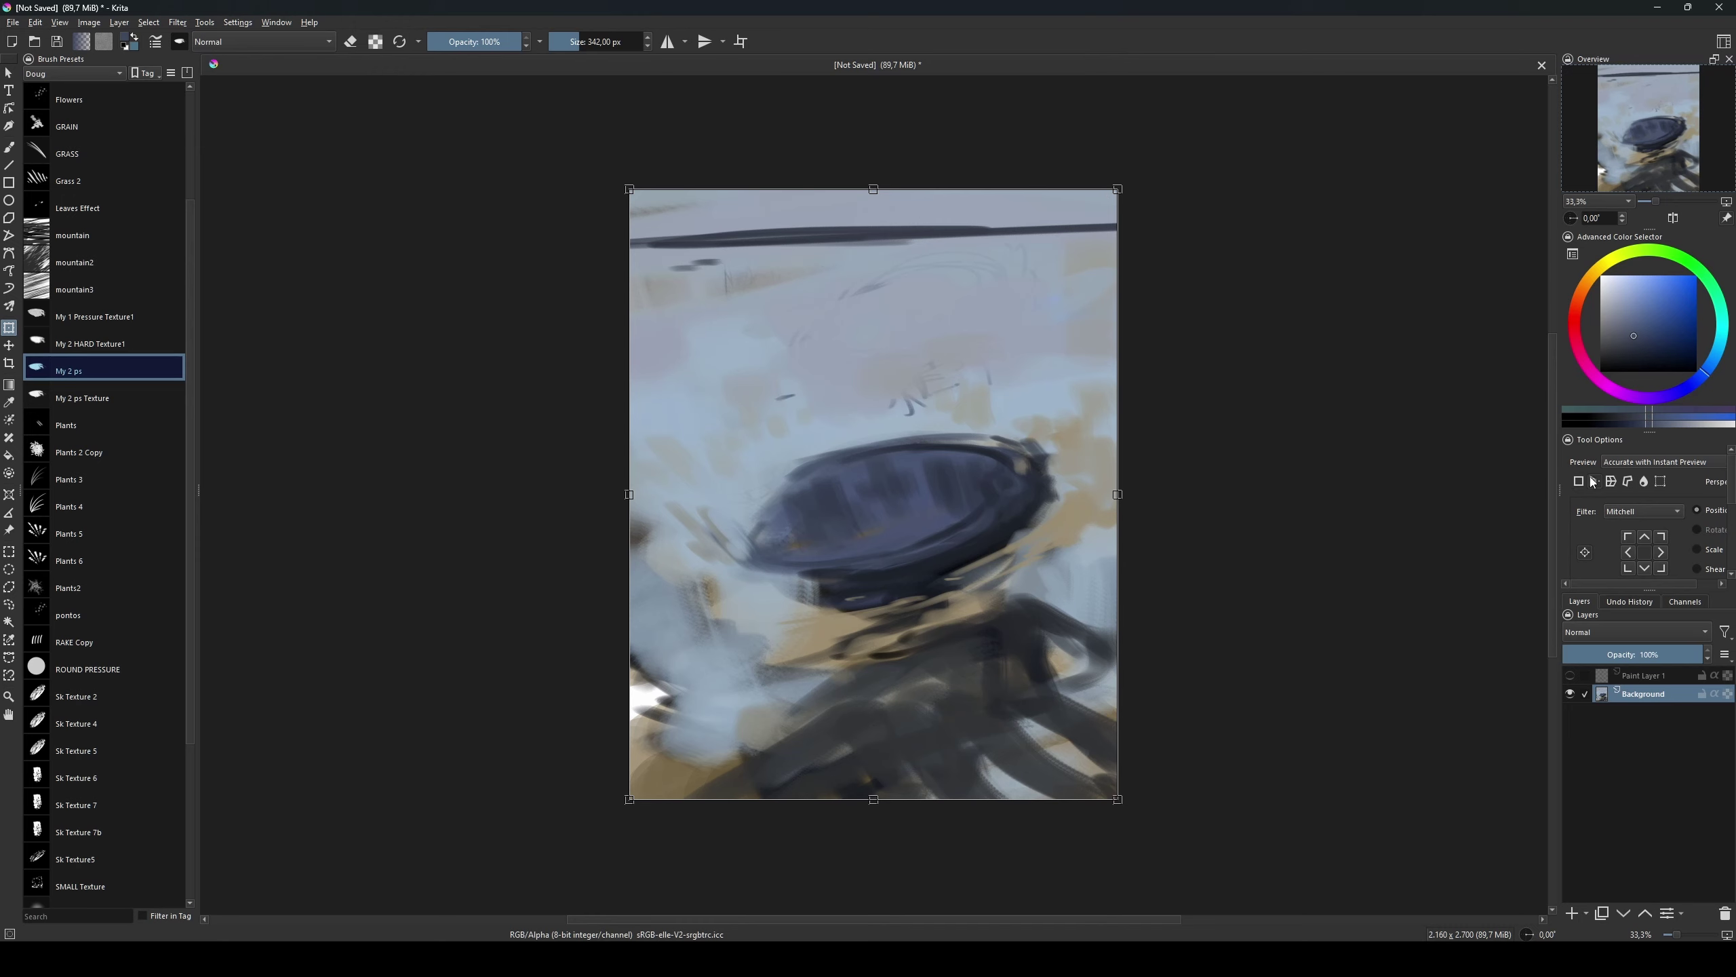
Step: Redo the perspective warp with wider bottom corners and duplicate the painting onto a copy layer
{"action": "left_click", "coordinate": [1592, 481]}
{"action": "left_click_drag", "start_coordinate": [1118, 189], "coordinate": [1066, 189]}
{"action": "left_click_drag", "start_coordinate": [629, 190], "coordinate": [740, 189]}
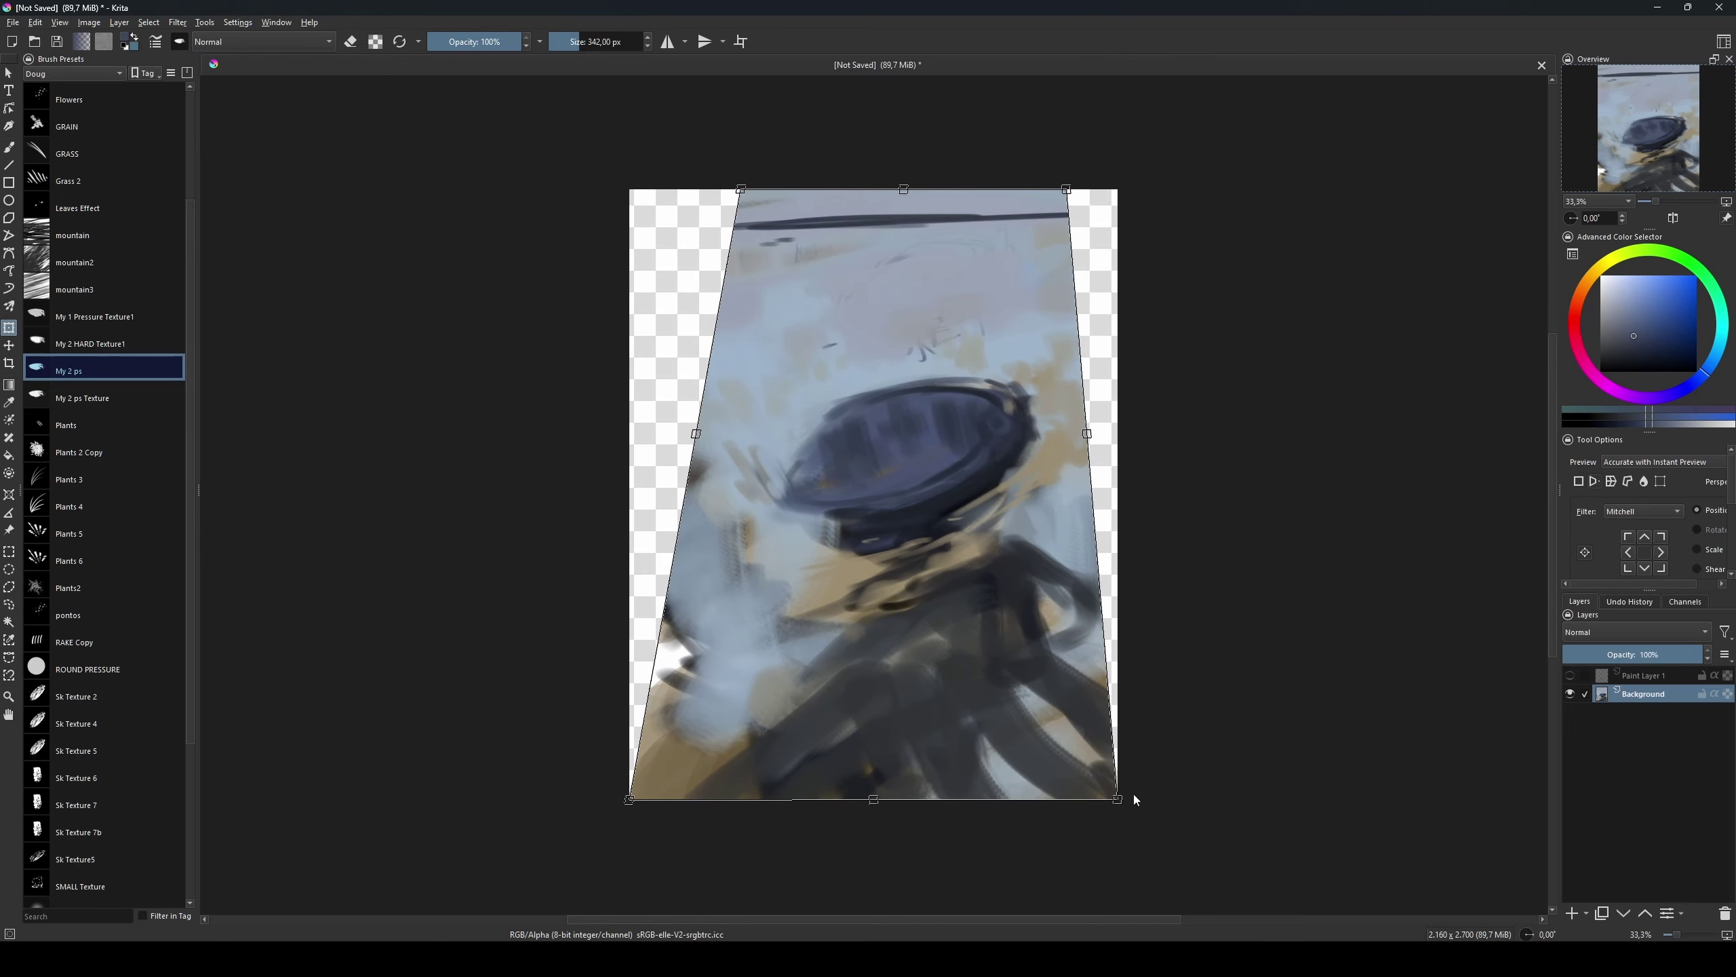
{"action": "left_click_drag", "start_coordinate": [1118, 799], "coordinate": [1457, 845]}
{"action": "left_click_drag", "start_coordinate": [630, 799], "coordinate": [283, 768]}
{"action": "mouse_move", "coordinate": [1066, 189]}
{"action": "left_mouse_down"}
{"action": "mouse_move", "coordinate": [1068, 310]}
{"action": "mouse_move", "coordinate": [1040, 273]}
{"action": "left_mouse_up"}
{"action": "key", "text": "ctrl+j"}
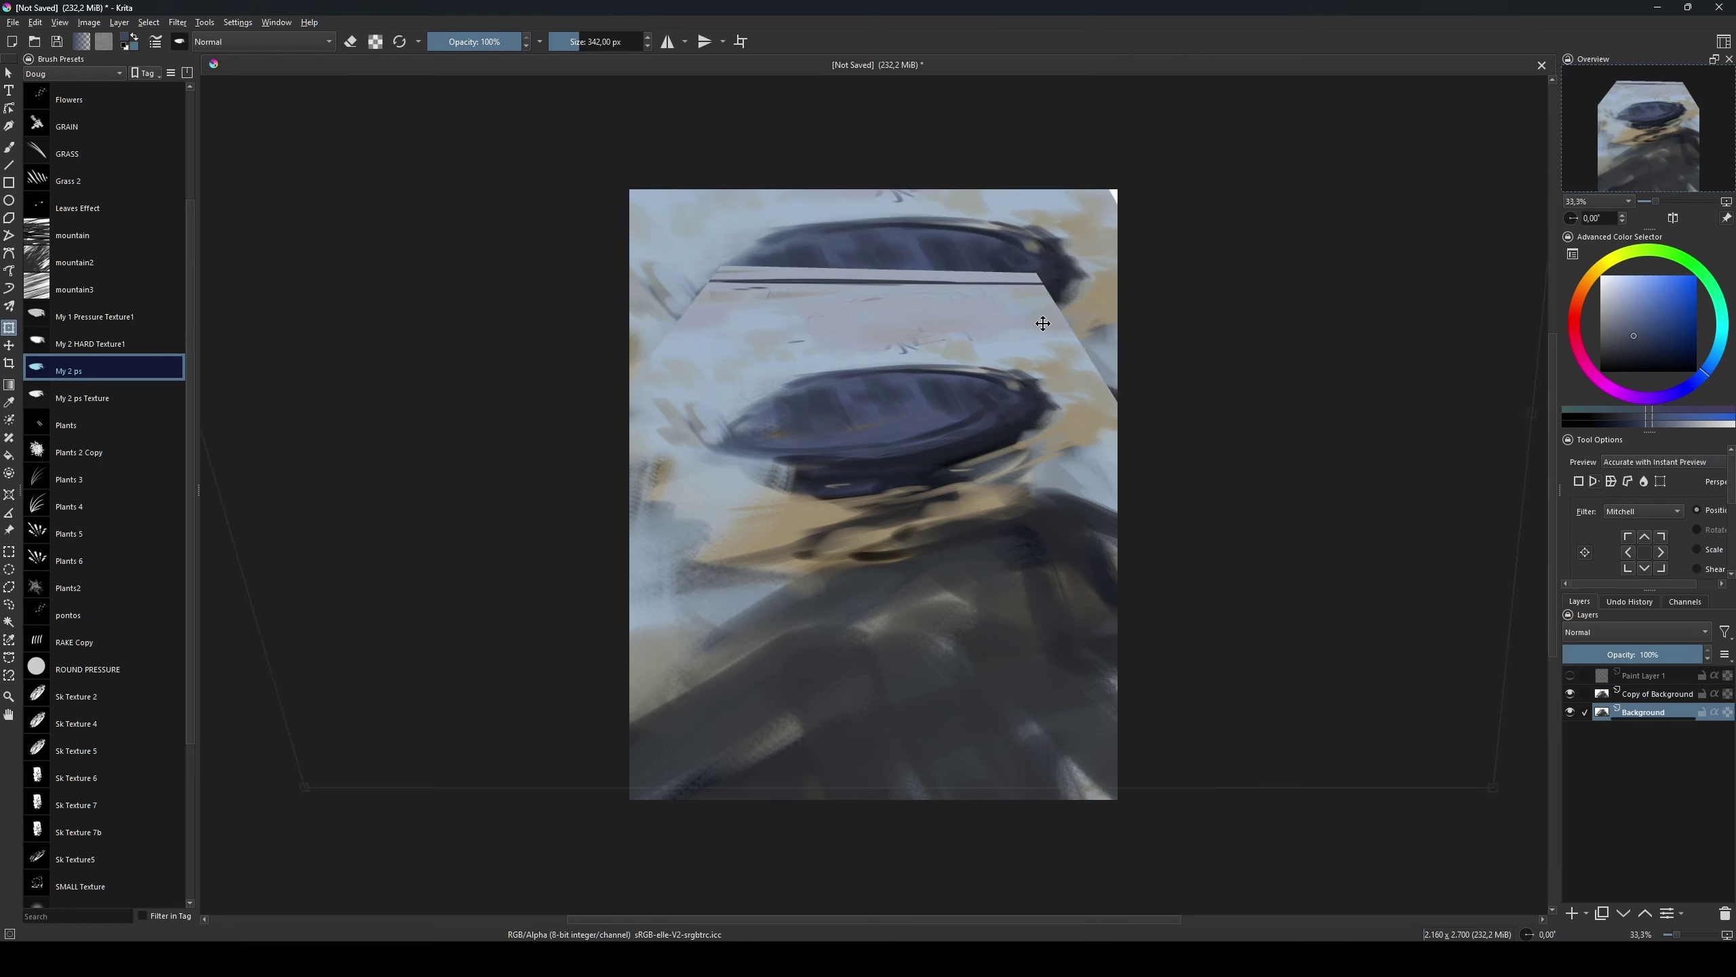
{"action": "left_click_drag", "start_coordinate": [1043, 323], "coordinate": [957, 330]}
Step: Cover the warped top with light blue haze and add a Sk Texture 4 stroke across it
{"action": "key", "text": "b"}
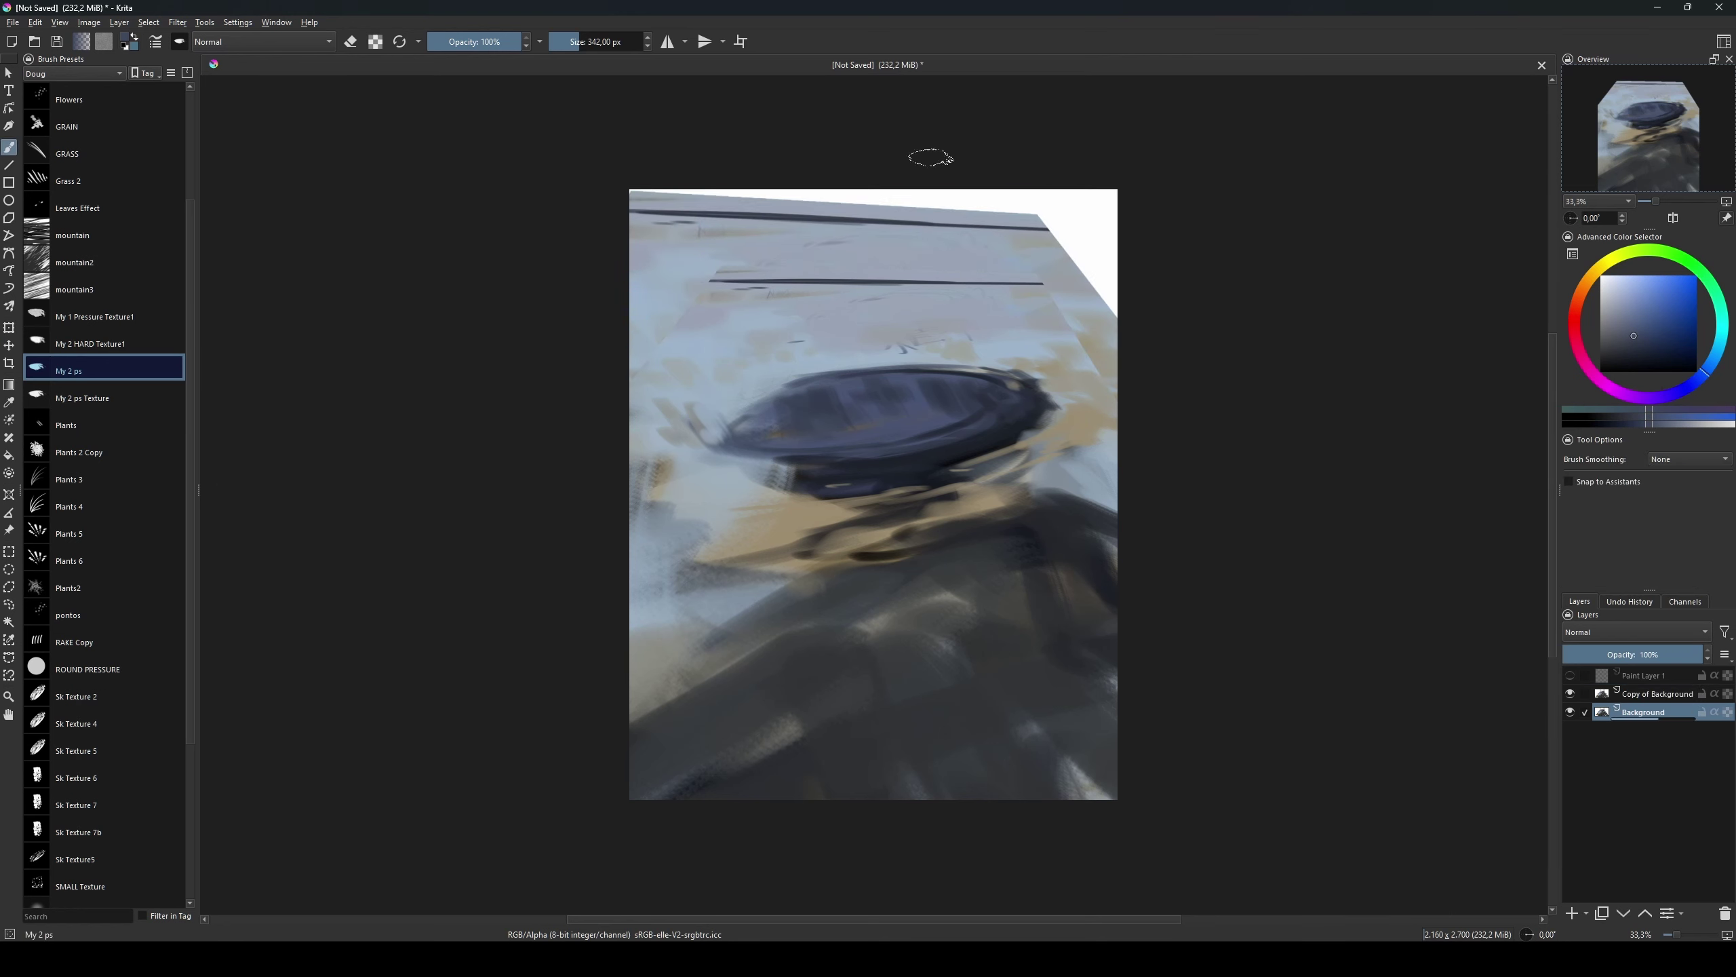
{"action": "mouse_move", "coordinate": [1025, 205]}
{"action": "left_mouse_down"}
{"action": "mouse_move", "coordinate": [1120, 301]}
{"action": "mouse_move", "coordinate": [615, 205]}
{"action": "left_mouse_up"}
{"action": "left_click_drag", "start_coordinate": [752, 206], "coordinate": [636, 219]}
{"action": "left_click_drag", "start_coordinate": [820, 205], "coordinate": [656, 226]}
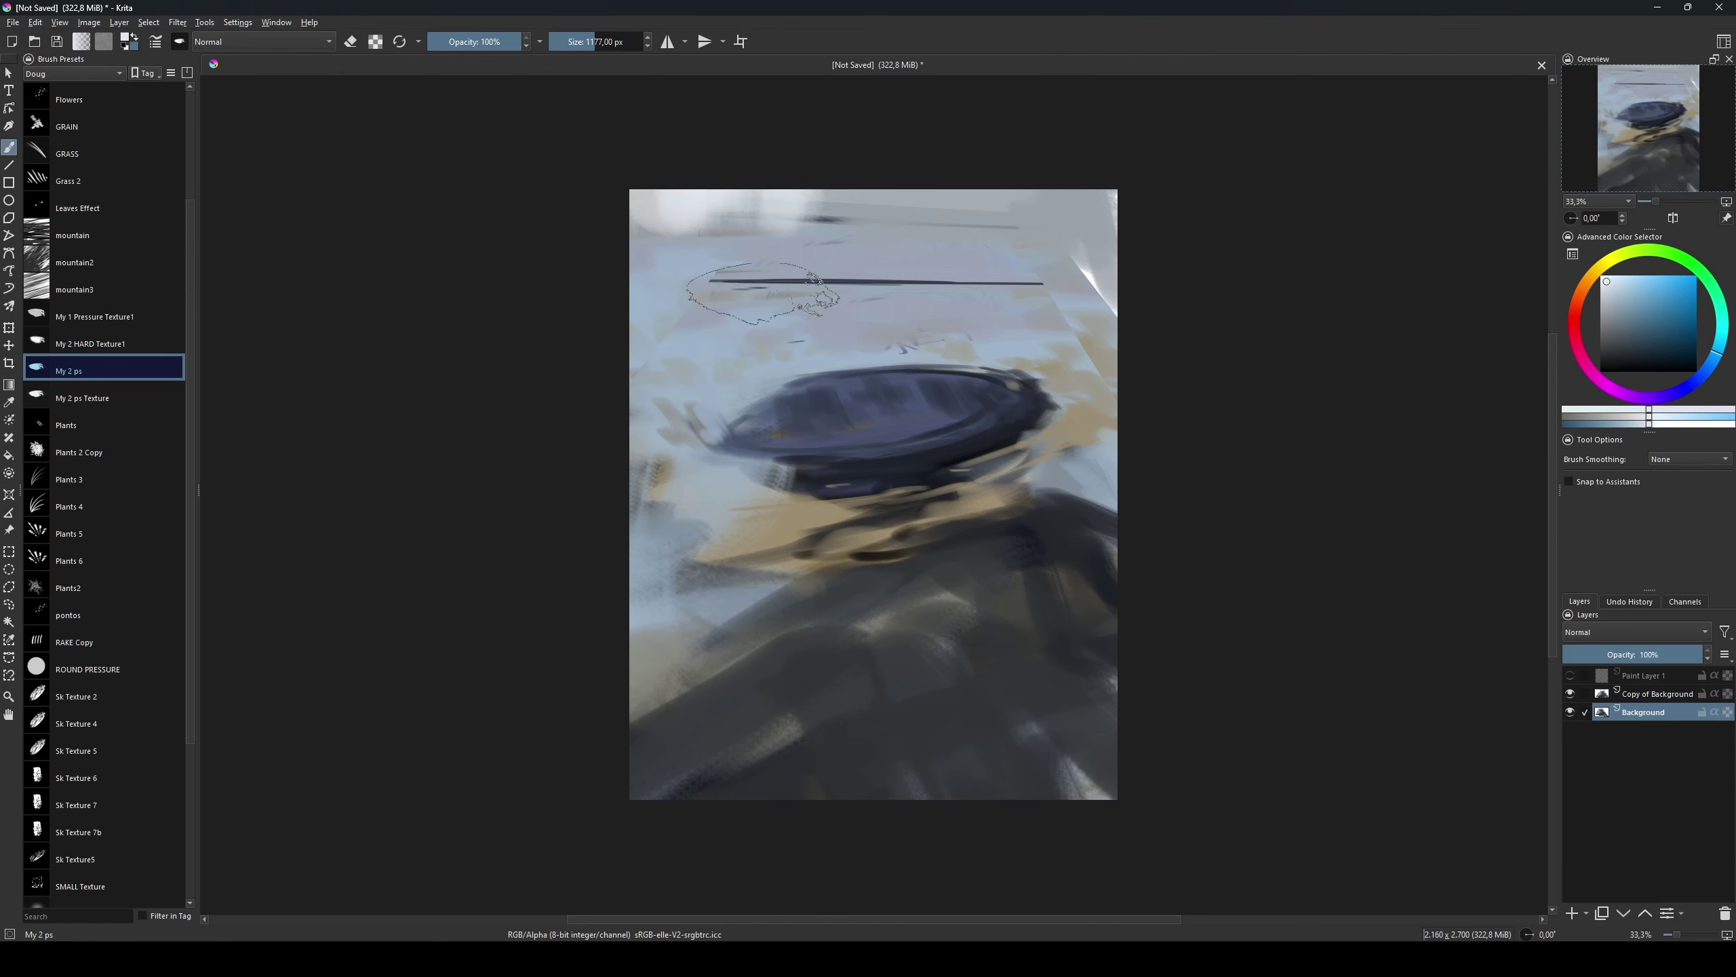
{"action": "mouse_move", "coordinate": [762, 295]}
{"action": "left_mouse_down"}
{"action": "mouse_move", "coordinate": [950, 175]}
{"action": "mouse_move", "coordinate": [619, 278]}
{"action": "left_mouse_up"}
{"action": "left_click", "coordinate": [592, 41]}
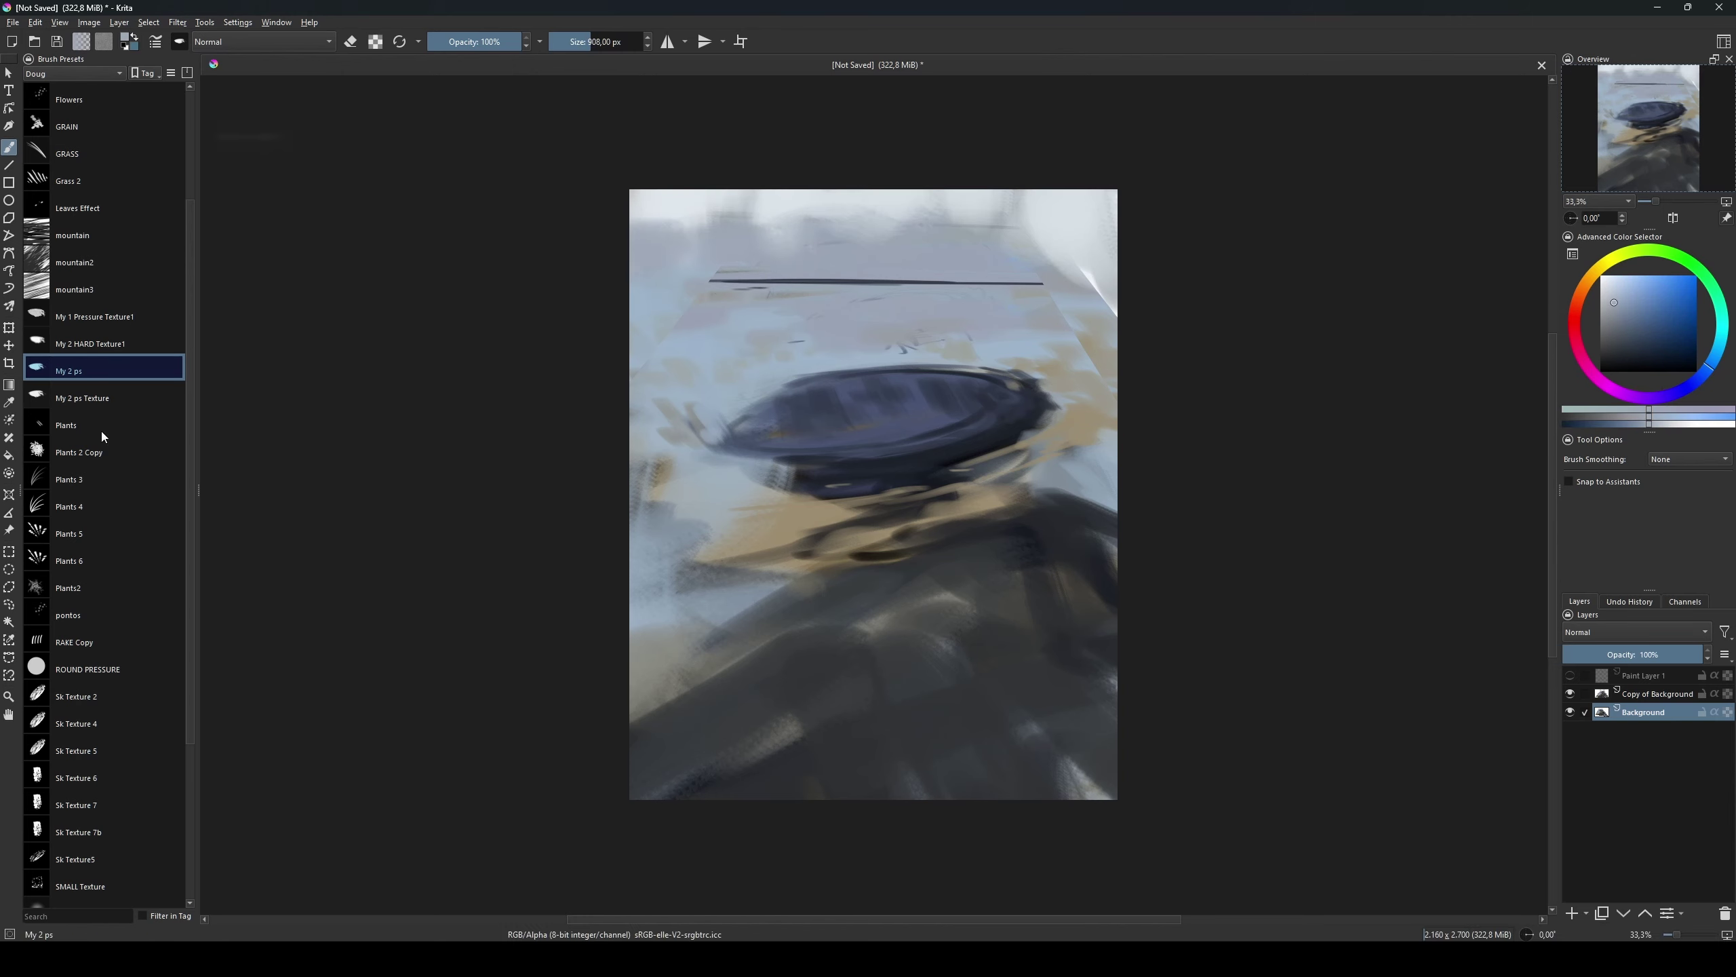
{"action": "left_click", "coordinate": [76, 723]}
{"action": "mouse_move", "coordinate": [1114, 212]}
{"action": "left_mouse_down"}
{"action": "mouse_move", "coordinate": [636, 231]}
{"action": "mouse_move", "coordinate": [833, 174]}
{"action": "left_mouse_up"}
Step: Merge the layers and shift the merged painting with a transform
{"action": "key", "text": "ctrl+e"}
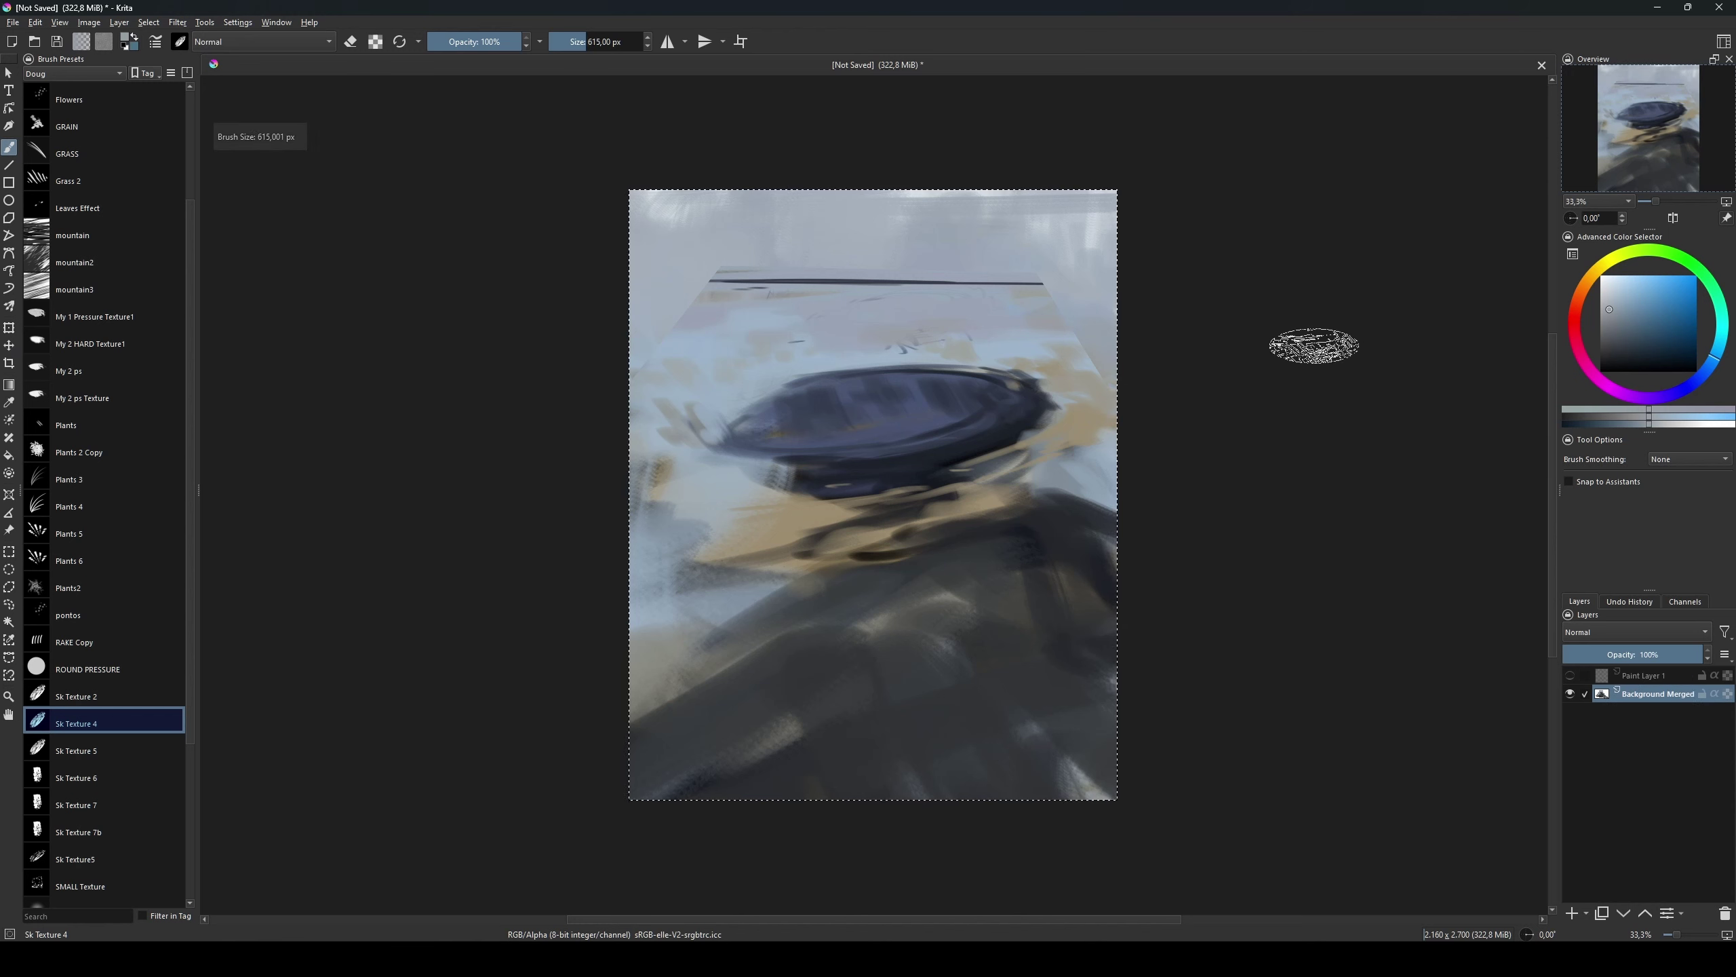
{"action": "left_click", "coordinate": [1063, 403], "text": "ctrl"}
{"action": "key", "text": "ctrl+t"}
{"action": "key", "text": "Escape"}
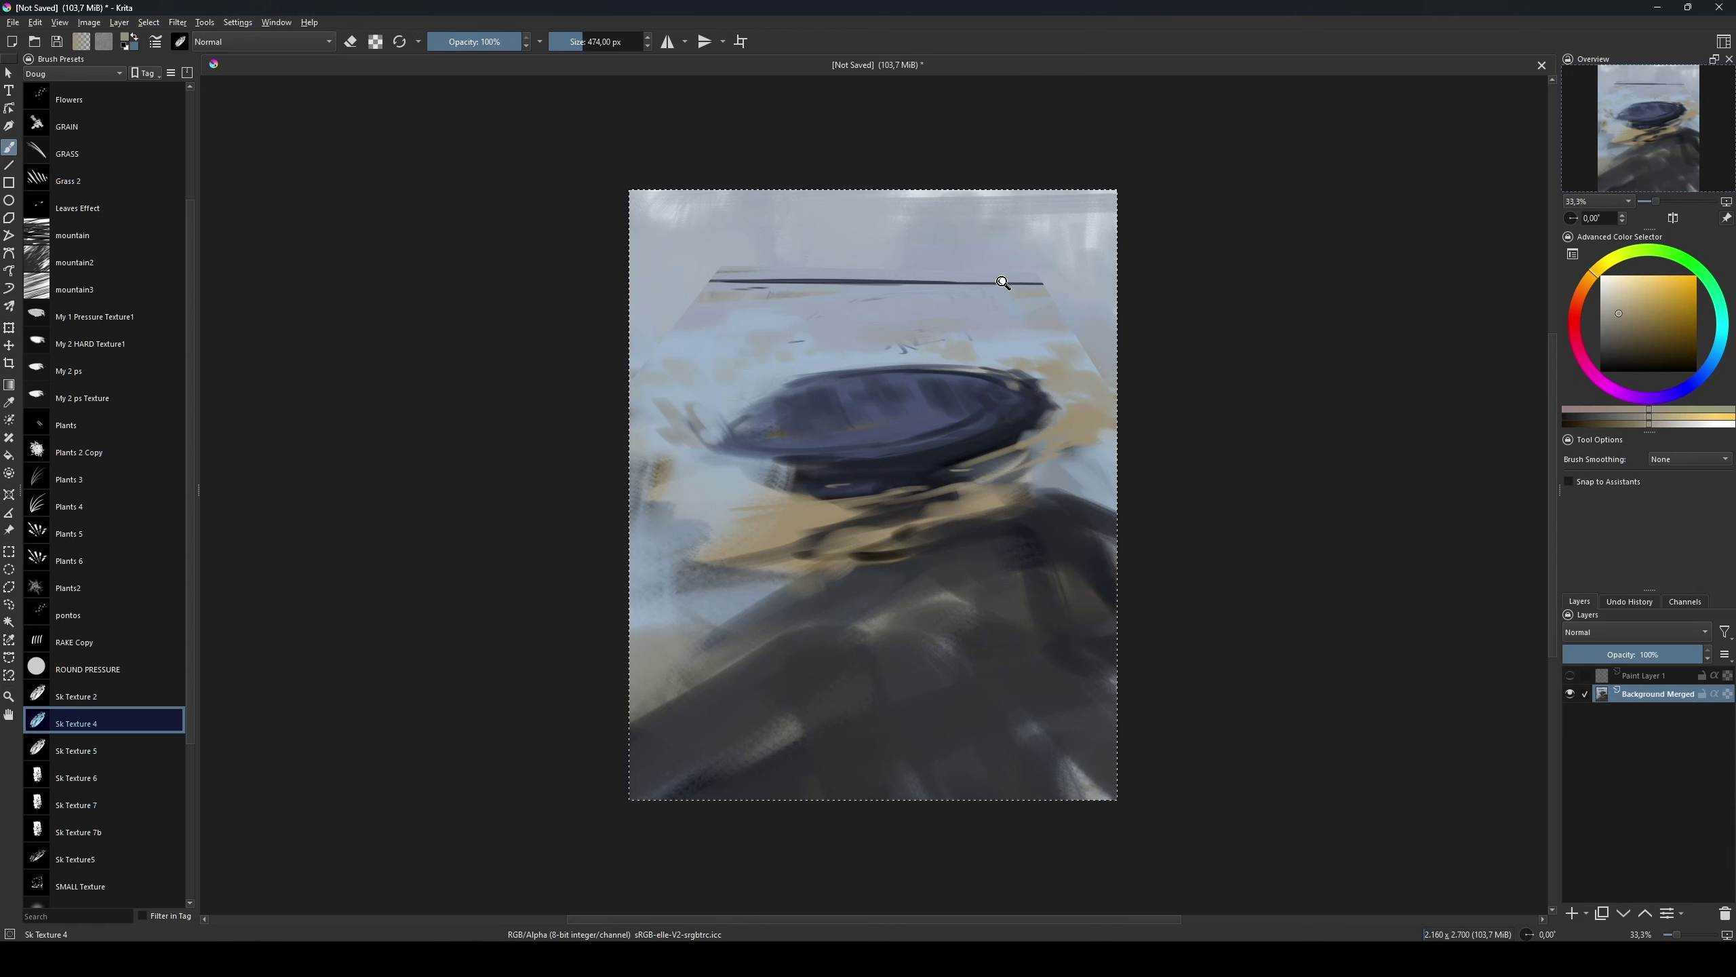
{"action": "key", "text": "ctrl+t"}
{"action": "left_click_drag", "start_coordinate": [875, 120], "coordinate": [907, 310]}
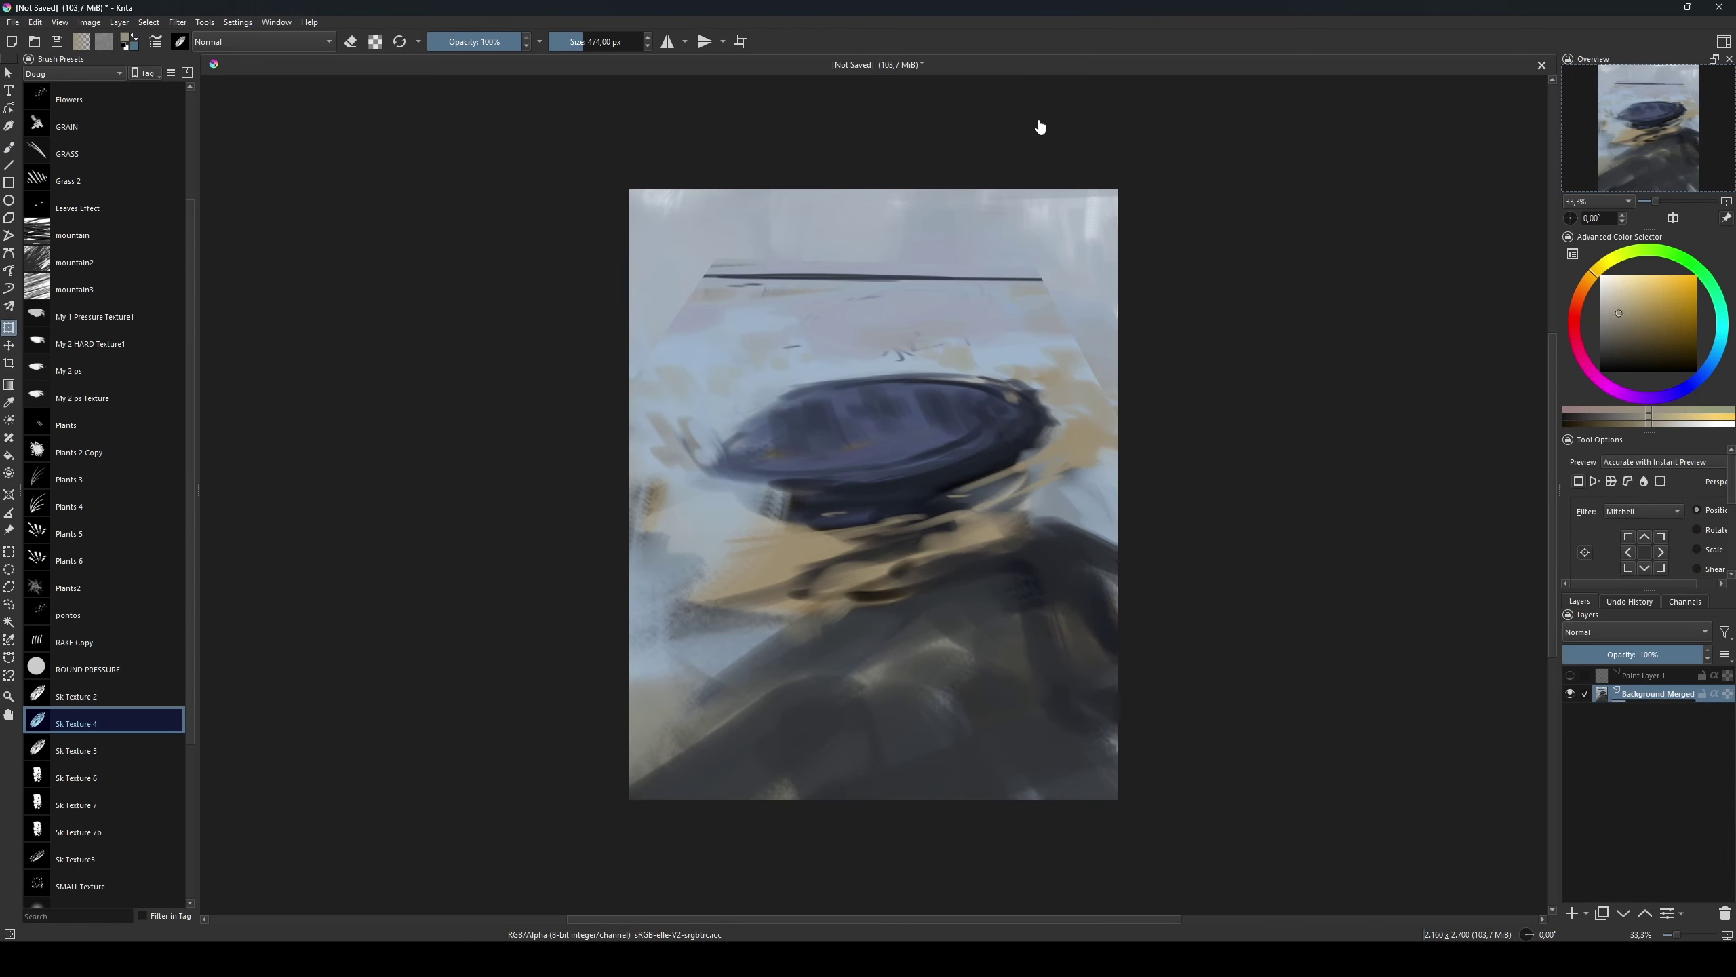
{"action": "key", "text": "Return"}
{"action": "key", "text": "b"}
Step: Add a small dark blue stroke left of the pit, deselect, and save as 14ago24.kra
{"action": "left_click", "coordinate": [984, 482], "text": "ctrl"}
{"action": "left_click_drag", "start_coordinate": [709, 487], "coordinate": [742, 491]}
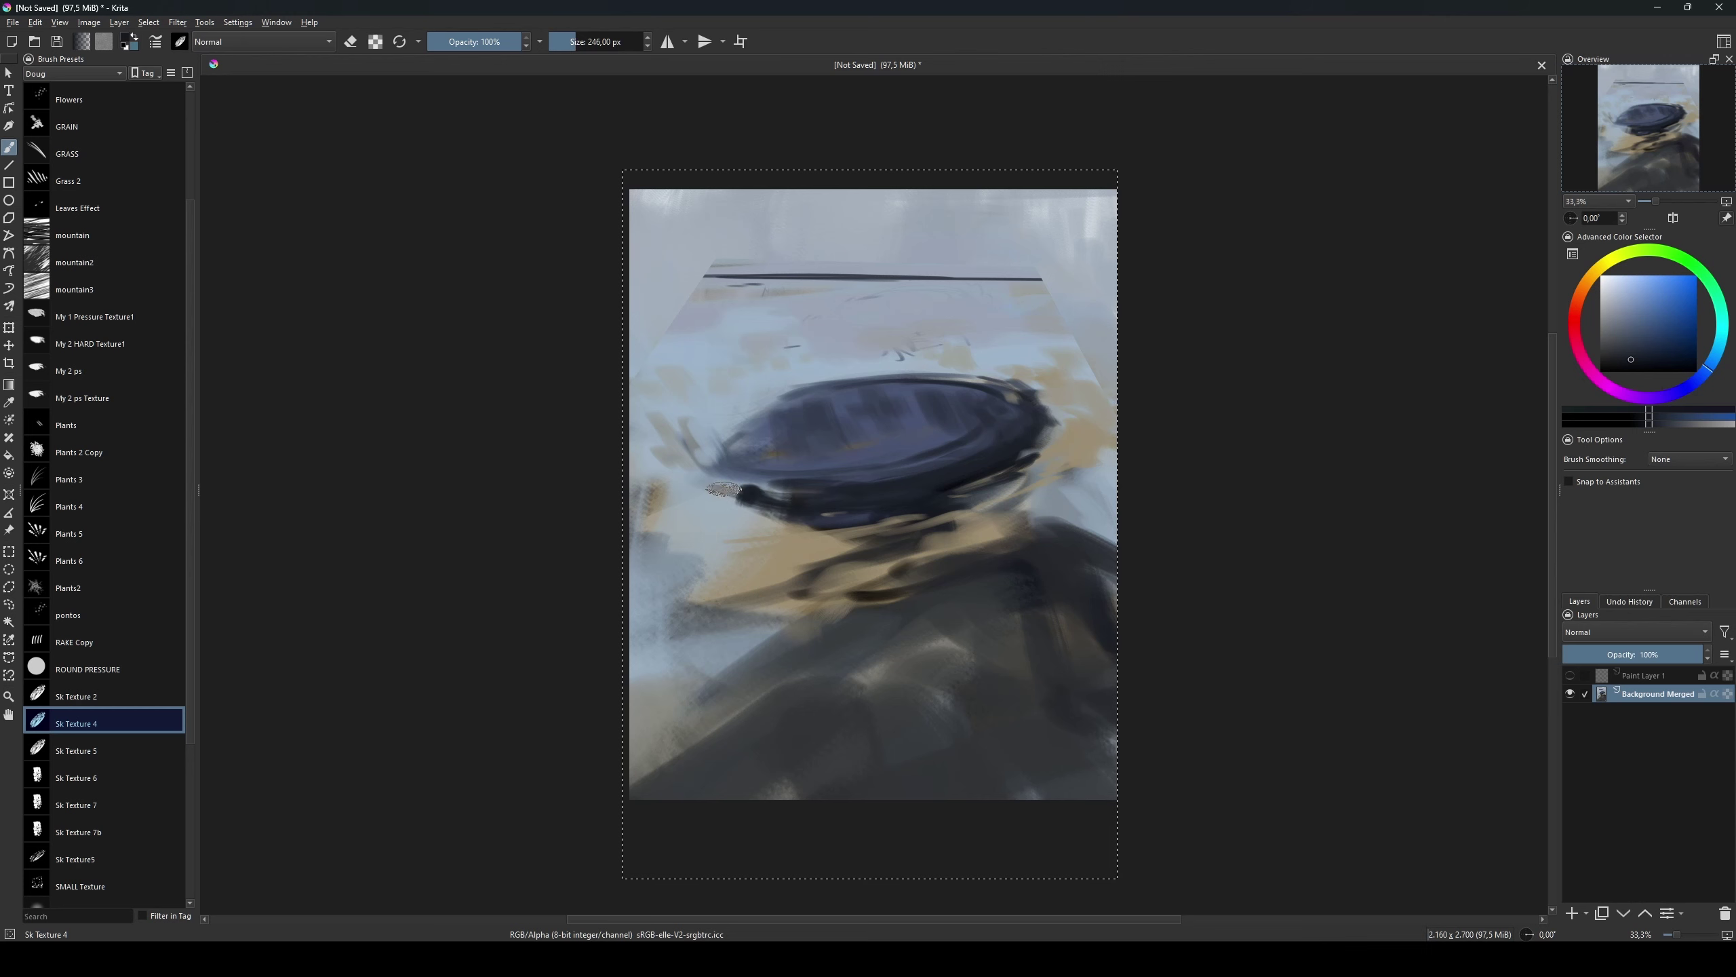
{"action": "left_click", "coordinate": [798, 402], "text": "ctrl"}
{"action": "key", "text": "bracketleft"}
{"action": "key", "text": "bracketleft"}
{"action": "key", "text": "bracketleft"}
{"action": "key", "text": "ctrl+shift+a"}
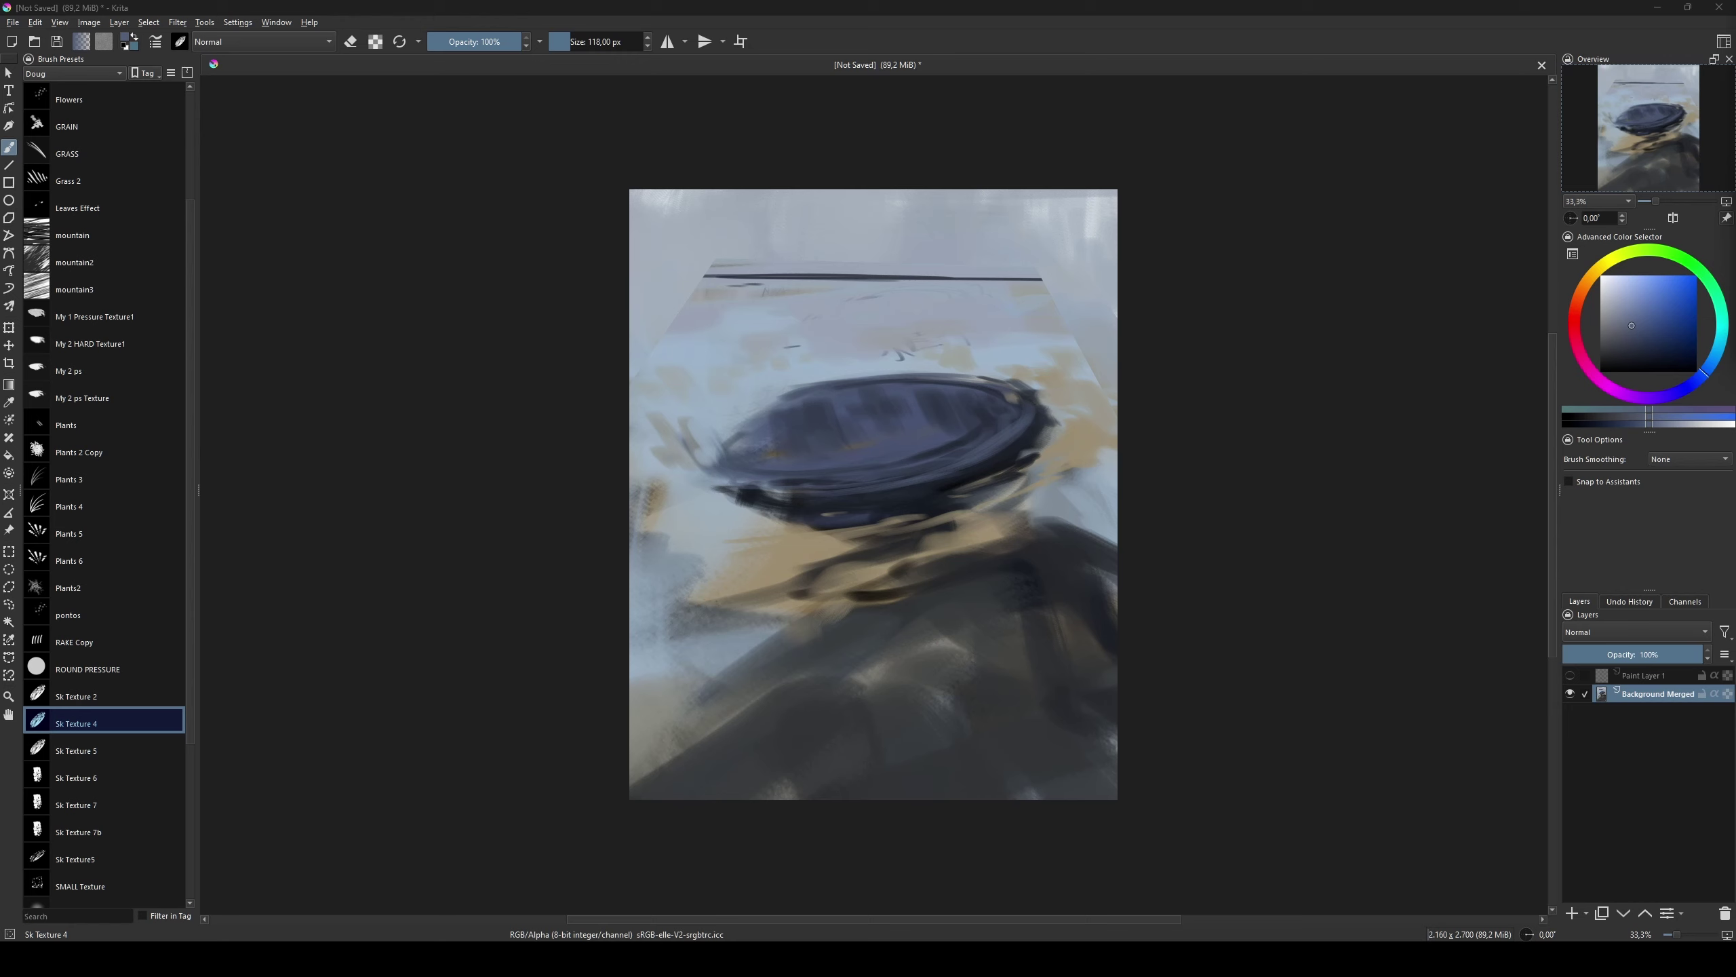
{"action": "key", "text": "ctrl+s"}
Step: Ellipse-select the dark pit and copy it onto its own new layer
{"action": "key", "text": "bracketleft"}
{"action": "key", "text": "bracketleft"}
{"action": "key", "text": "bracketleft"}
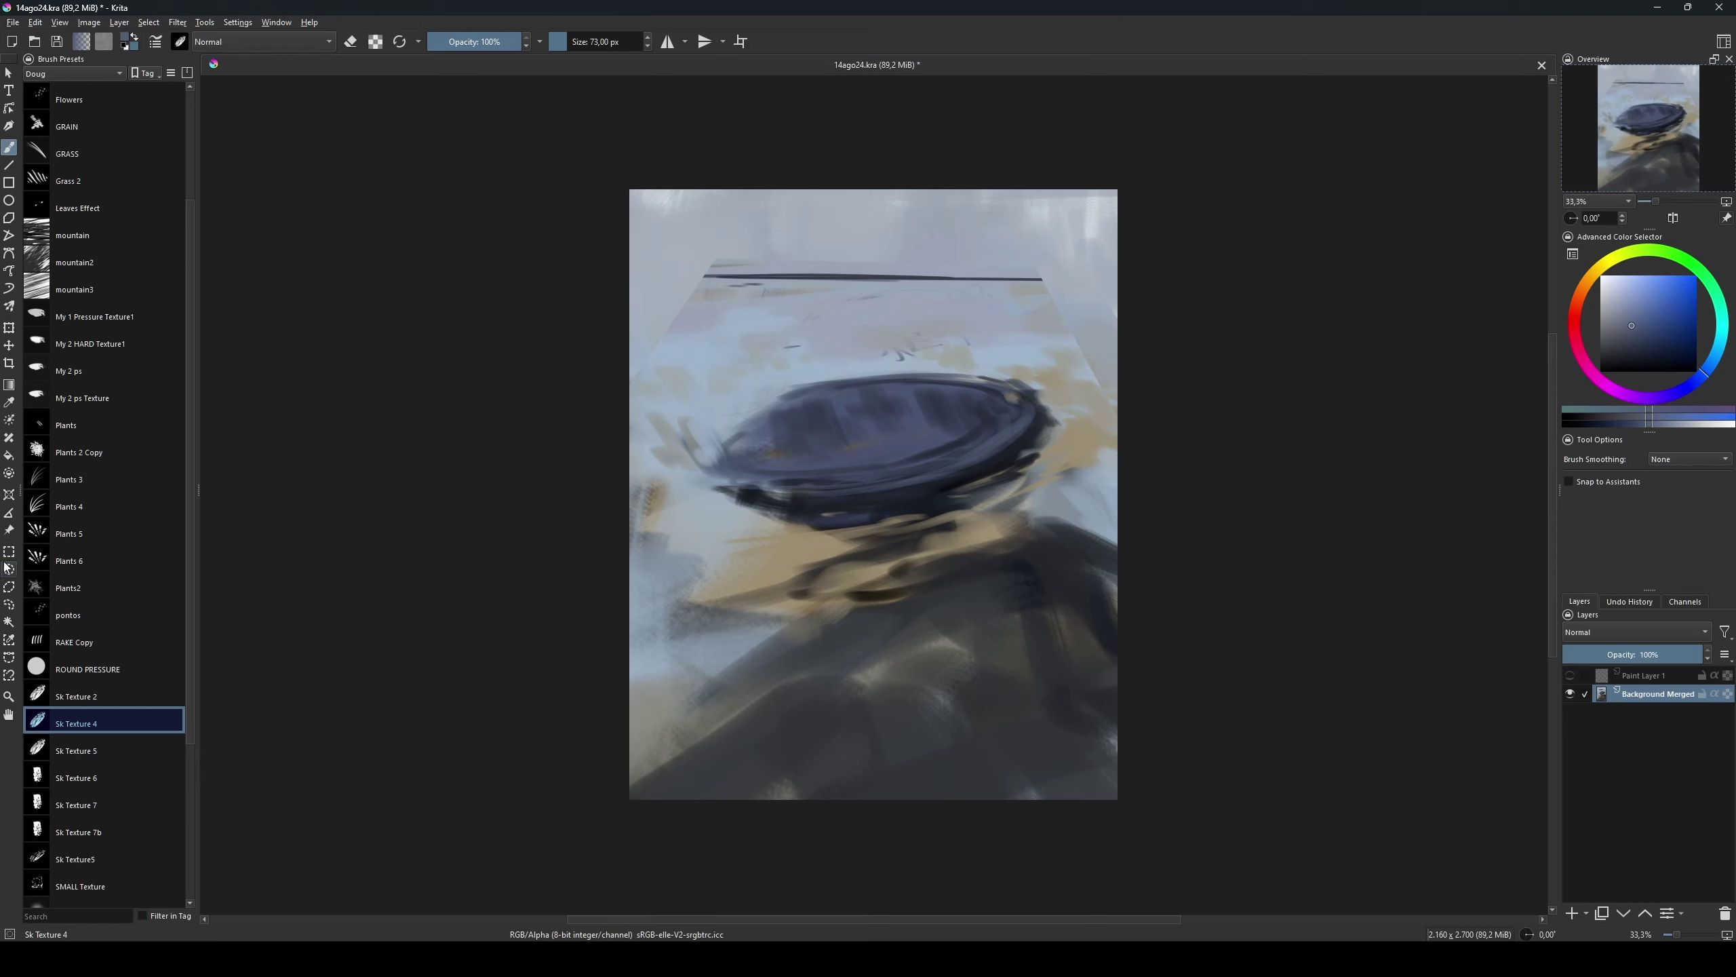
{"action": "left_click", "coordinate": [9, 568]}
{"action": "left_click_drag", "start_coordinate": [1063, 376], "coordinate": [735, 517]}
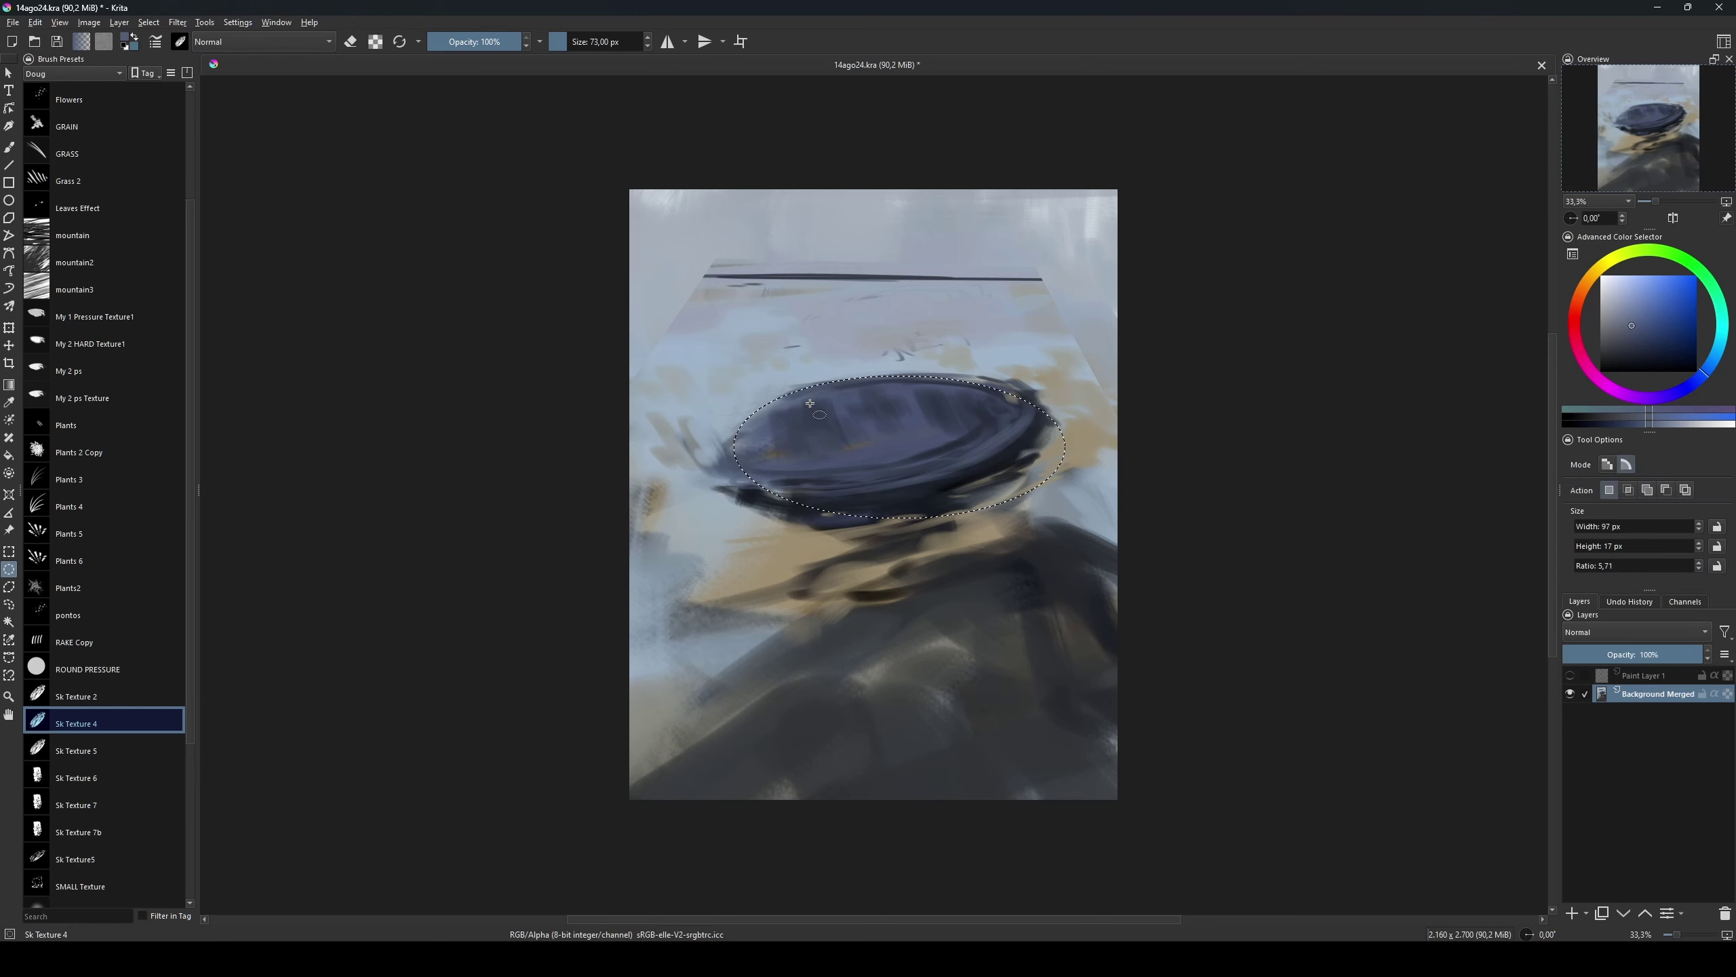
{"action": "key", "text": "b"}
{"action": "key", "text": "ctrl+shift+a"}
{"action": "key", "text": "ctrl+j"}
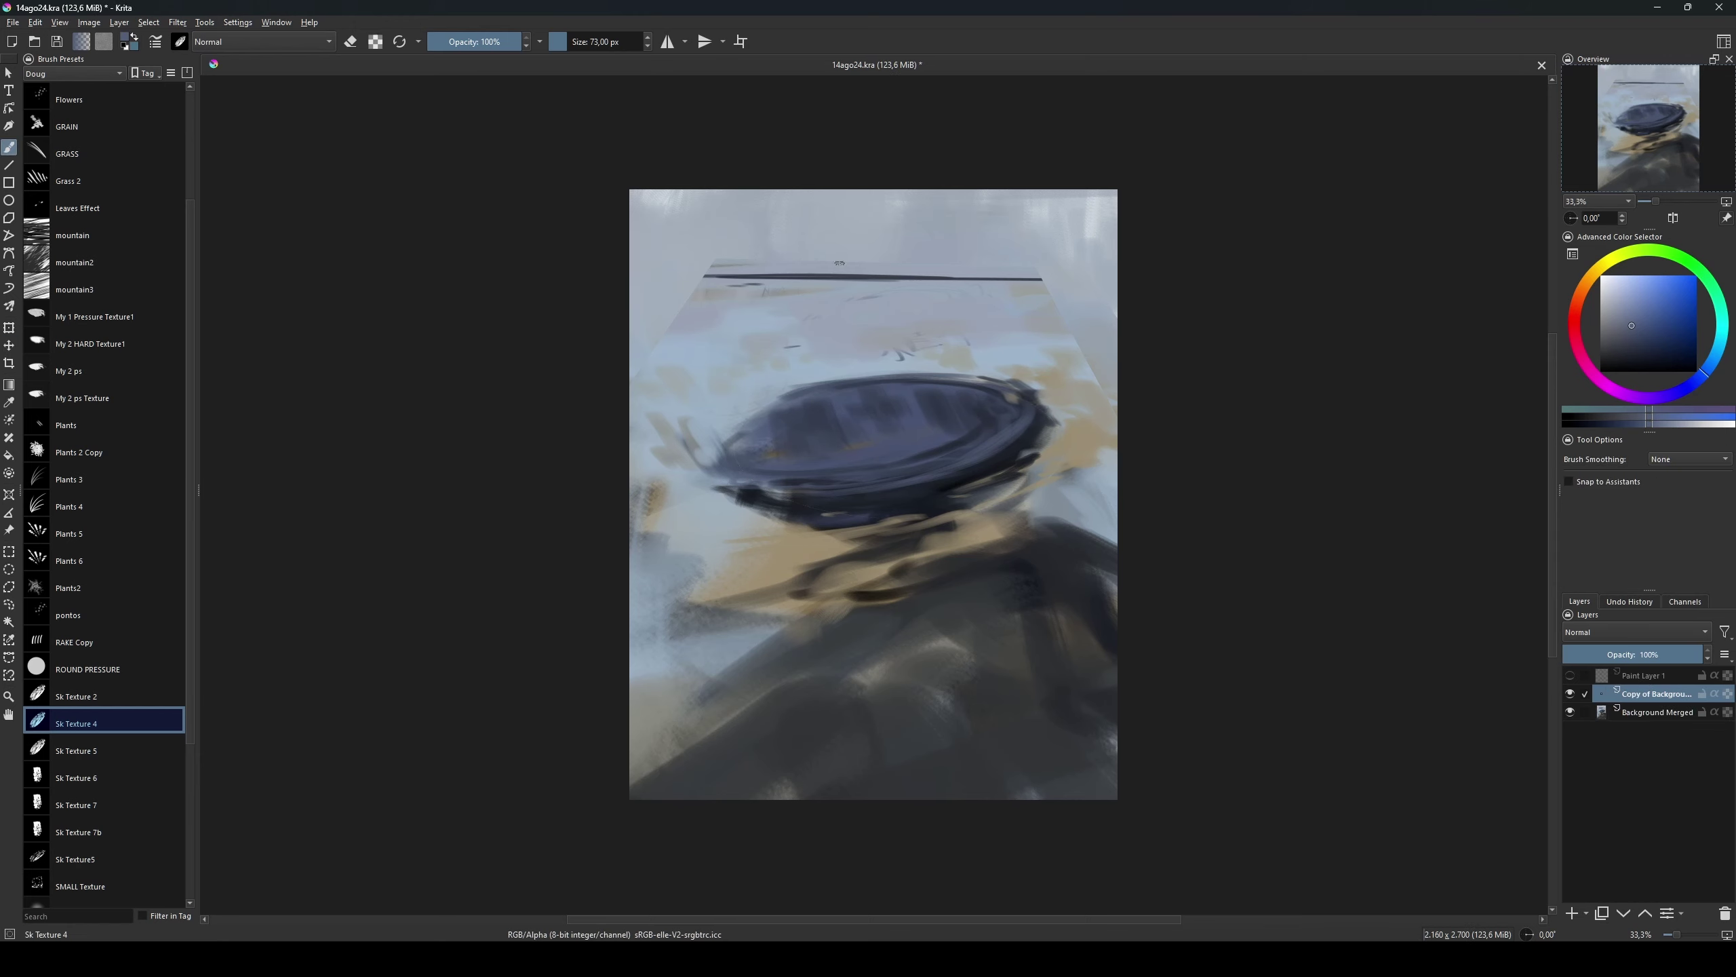
{"action": "key", "text": "bracketleft"}
{"action": "key", "text": "bracketleft"}
{"action": "key", "text": "bracketleft"}
{"action": "key", "text": "bracketleft"}
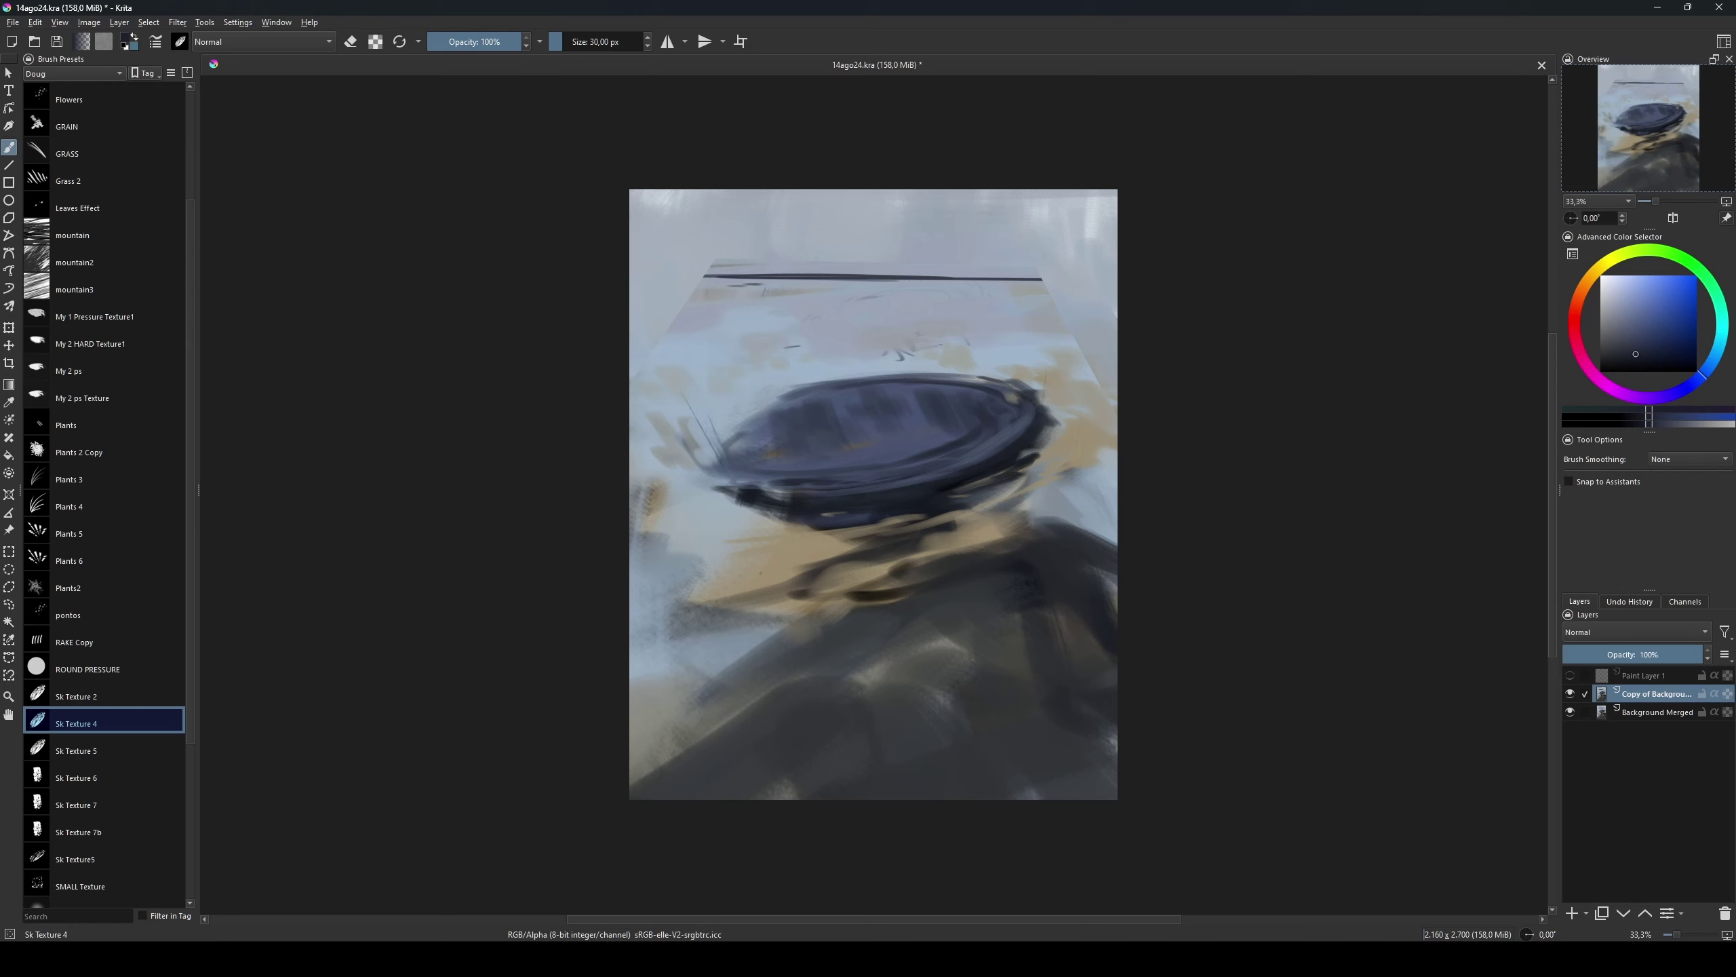
Step: Try a parallel ruler assistant above the canvas and reposition its first handle
{"action": "left_click", "coordinate": [10, 496]}
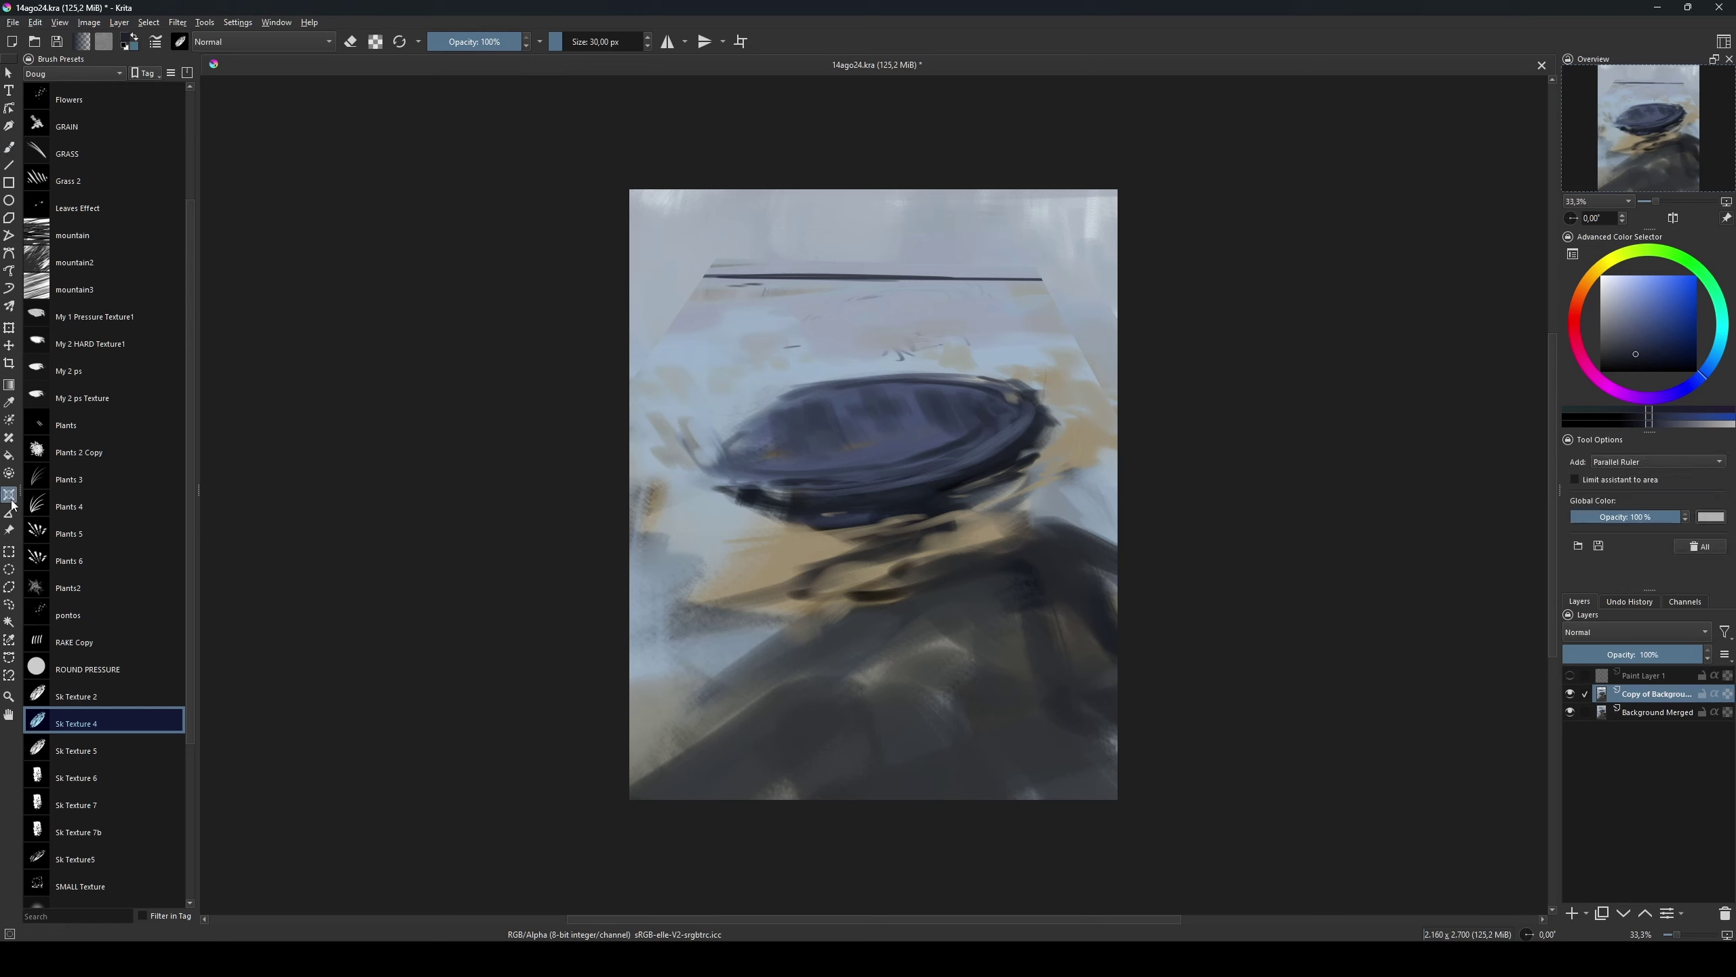
{"action": "left_click", "coordinate": [9, 306]}
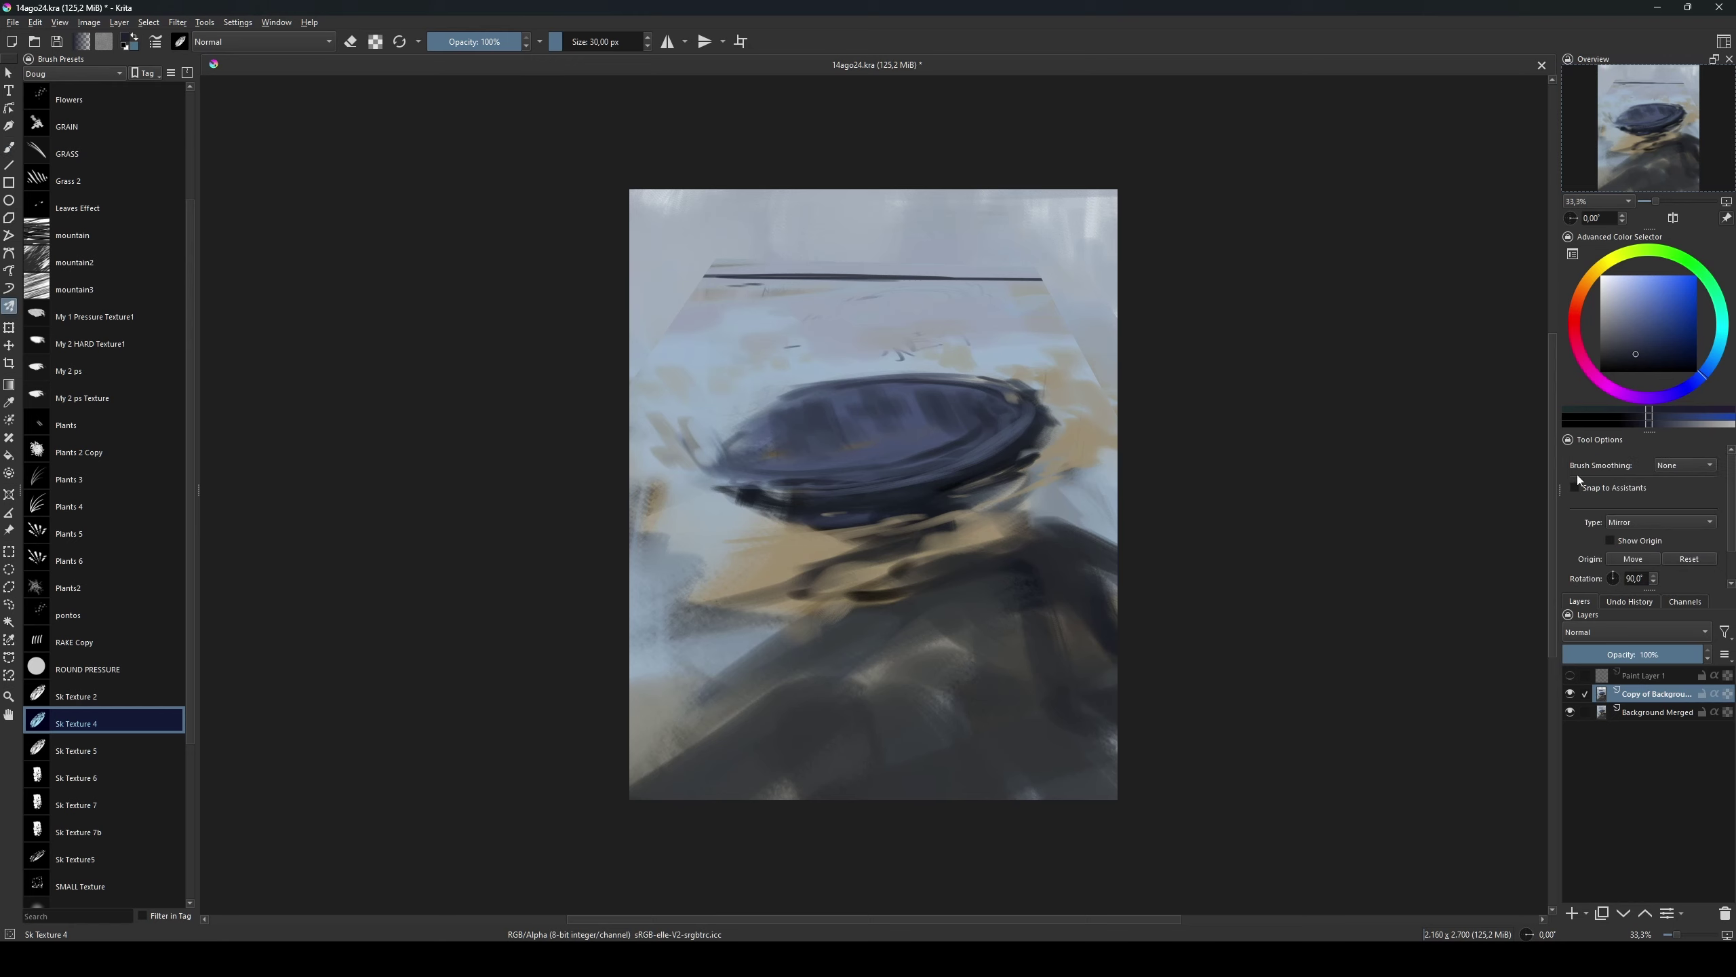
{"action": "left_click", "coordinate": [10, 501]}
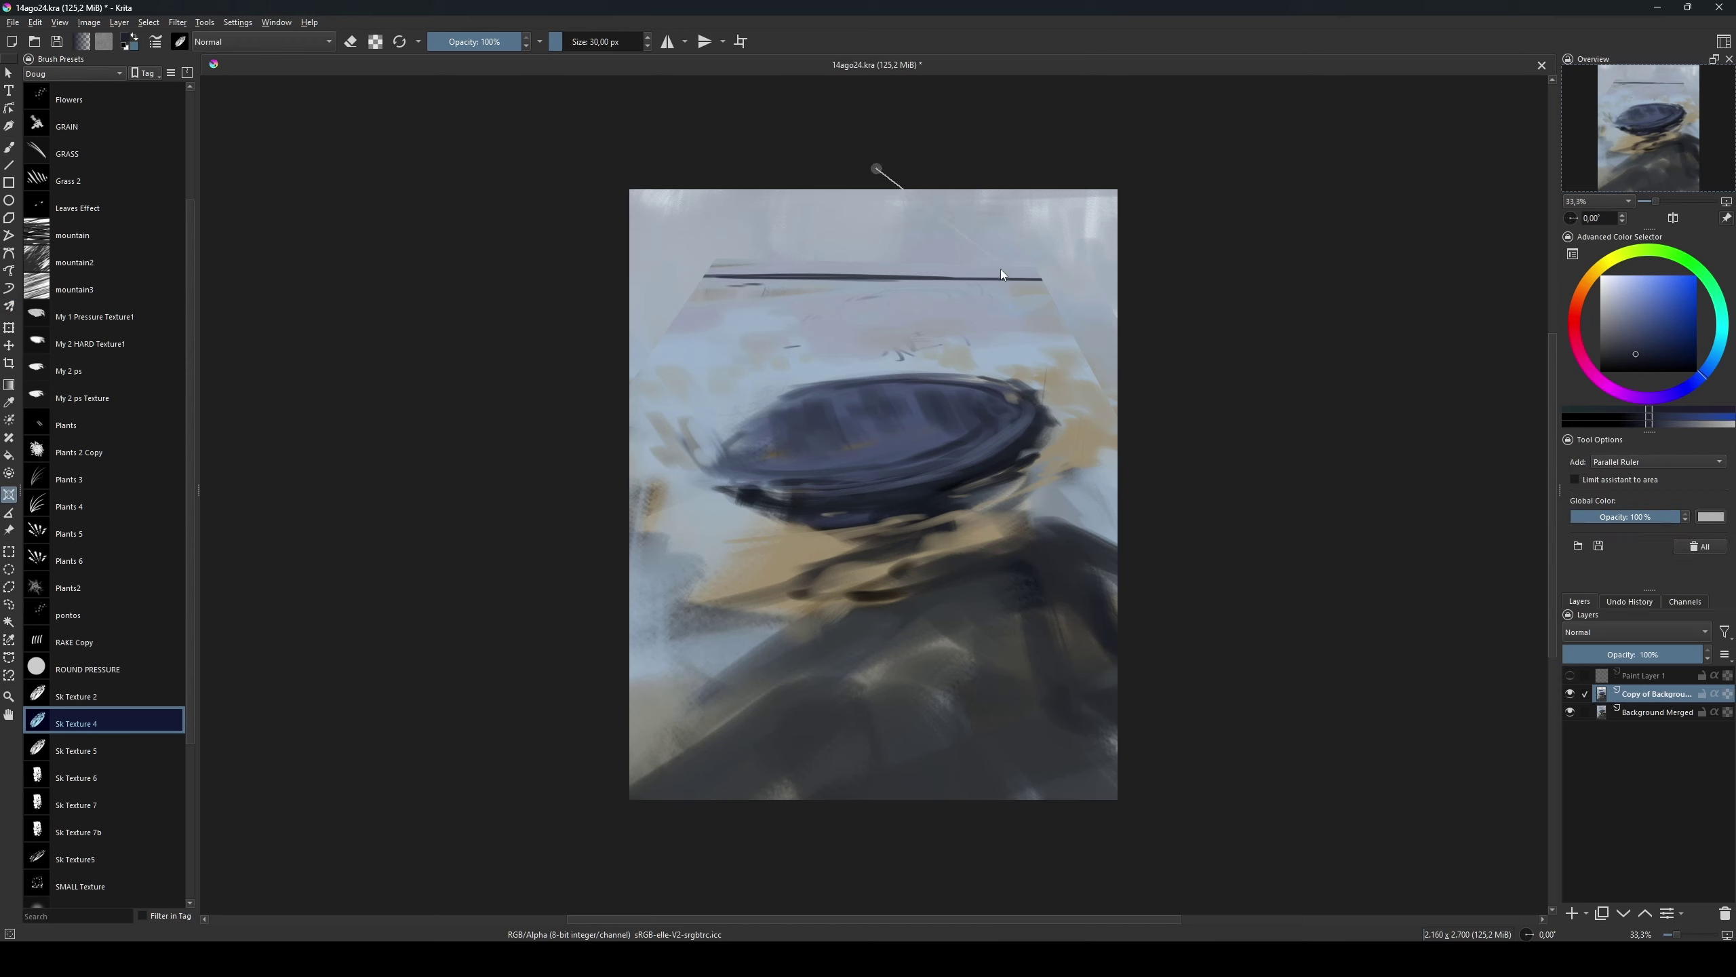
{"action": "left_click", "coordinate": [875, 170]}
{"action": "left_click", "coordinate": [1201, 550]}
{"action": "mouse_move", "coordinate": [876, 170]}
{"action": "left_mouse_down"}
{"action": "mouse_move", "coordinate": [627, 307]}
{"action": "mouse_move", "coordinate": [546, 310]}
{"action": "left_mouse_up"}
Step: Place a four-corner Perspective grid assistant, then remove it
{"action": "left_click", "coordinate": [1657, 462]}
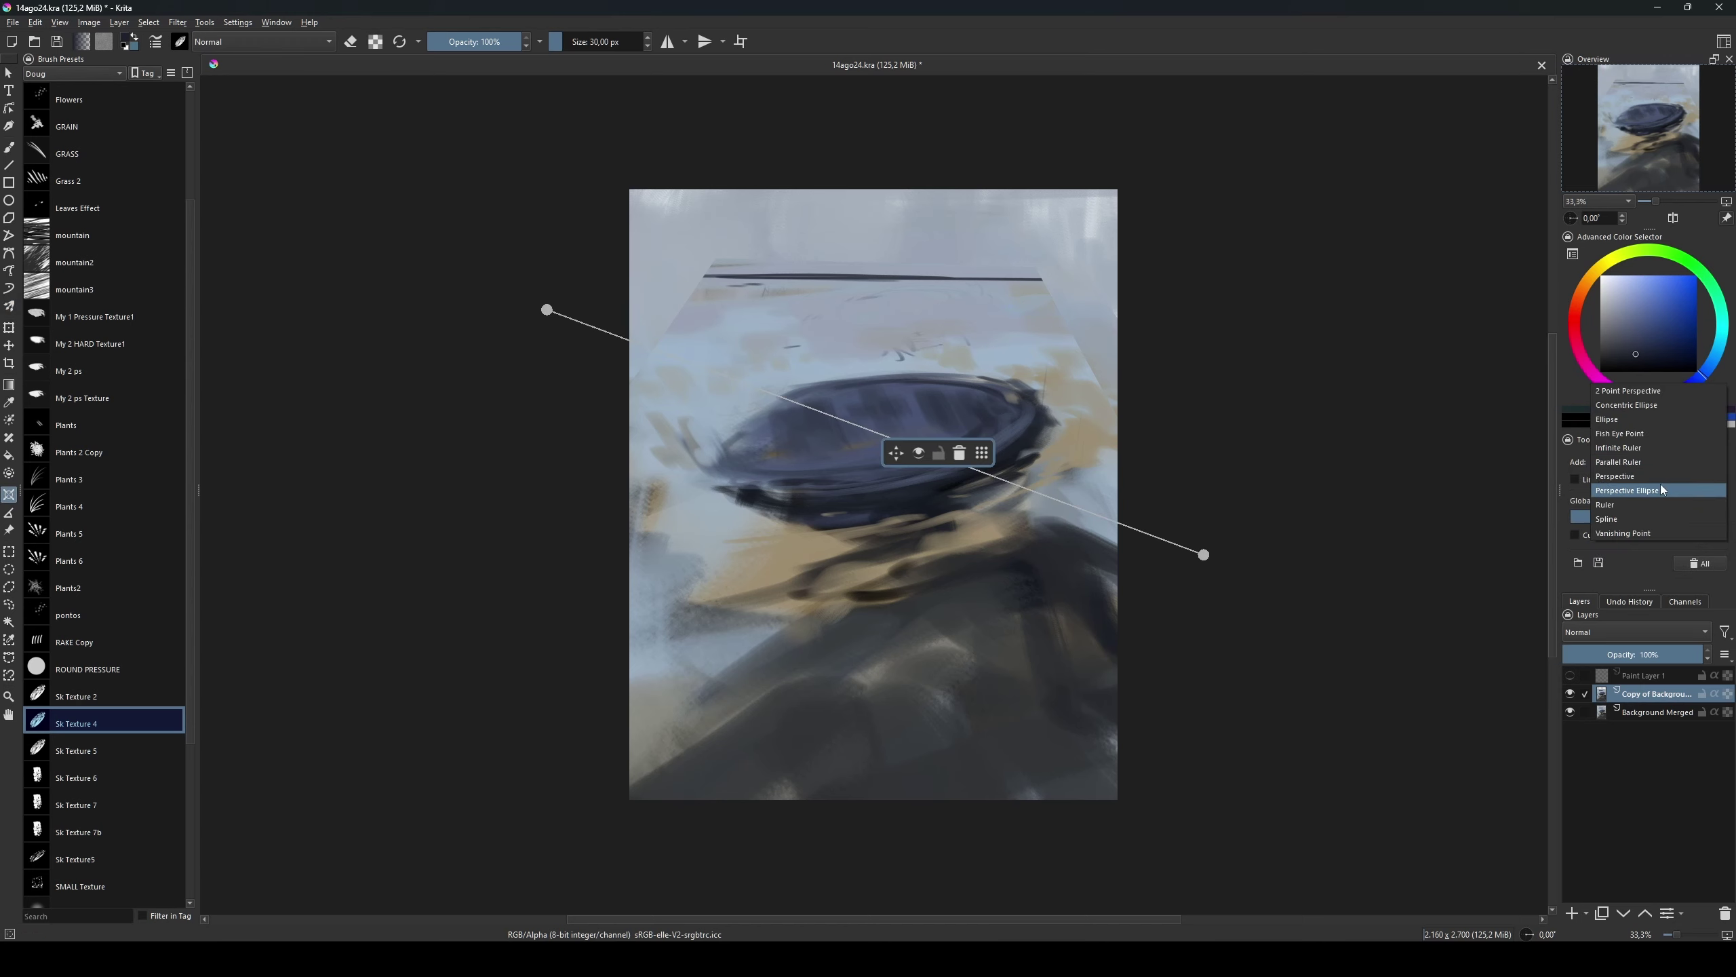
{"action": "left_click", "coordinate": [1657, 491]}
{"action": "left_click", "coordinate": [958, 453]}
{"action": "left_click", "coordinate": [838, 142]}
{"action": "left_click", "coordinate": [1161, 620]}
{"action": "left_click", "coordinate": [589, 589]}
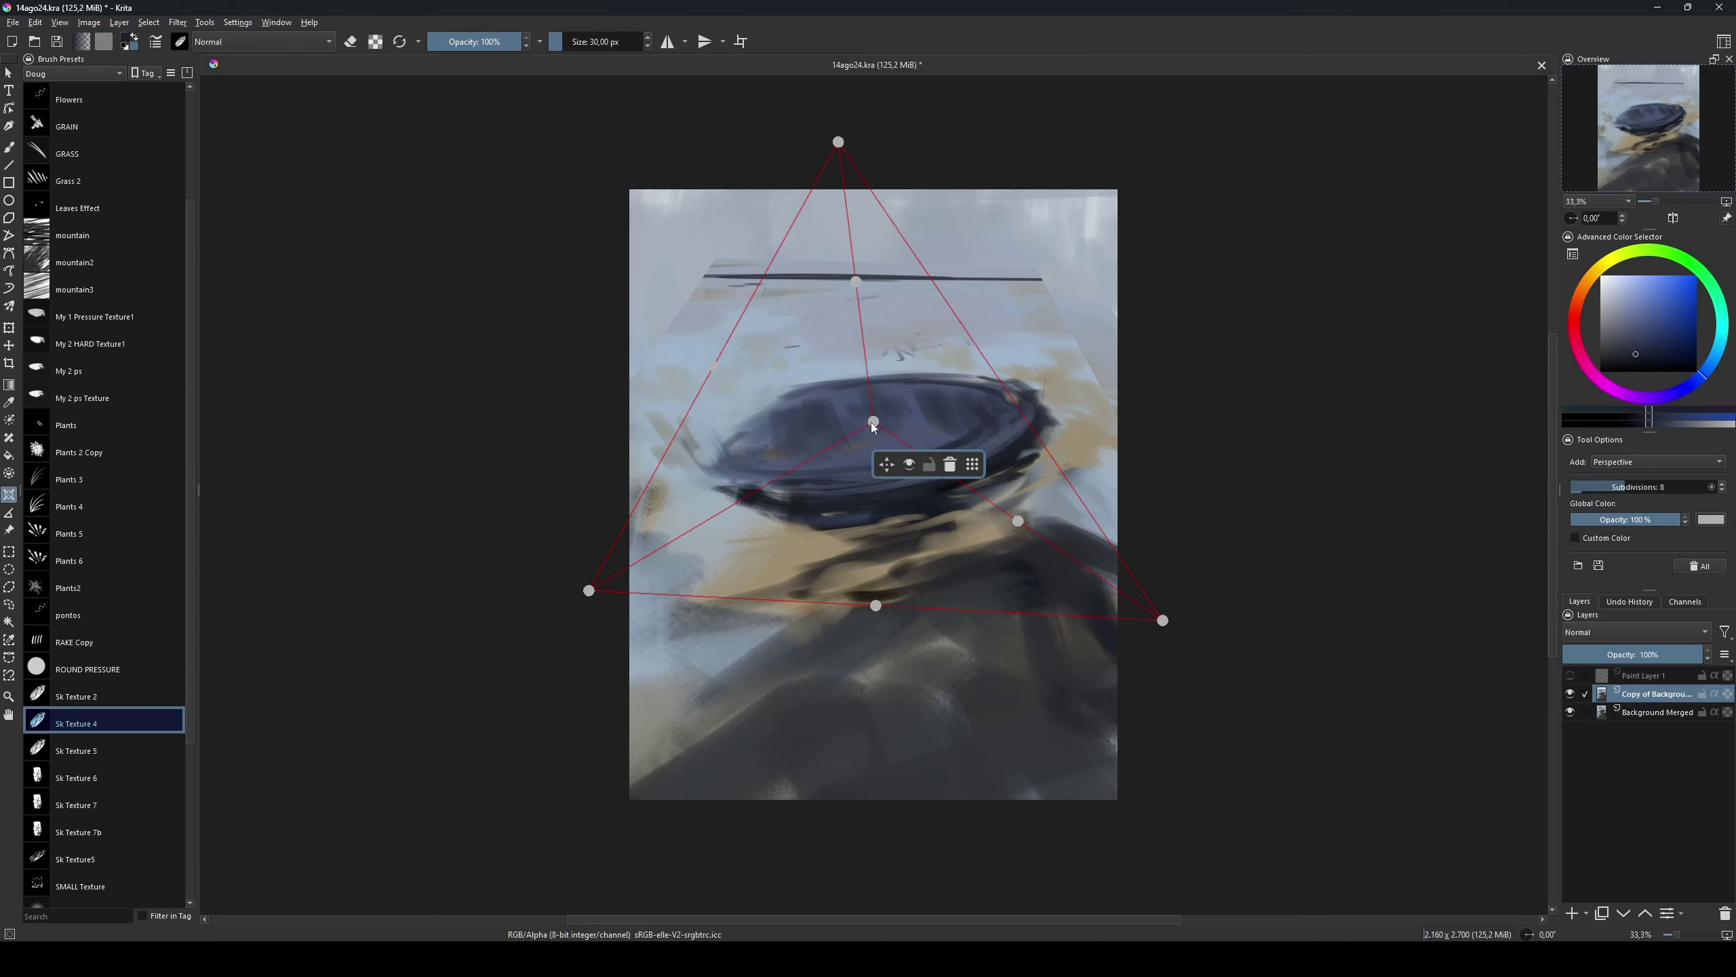
{"action": "left_click", "coordinate": [1700, 528]}
Step: Start a Perspective Ellipse assistant, then abandon it and return to the brush
{"action": "left_click", "coordinate": [1654, 464]}
{"action": "left_click", "coordinate": [1674, 476]}
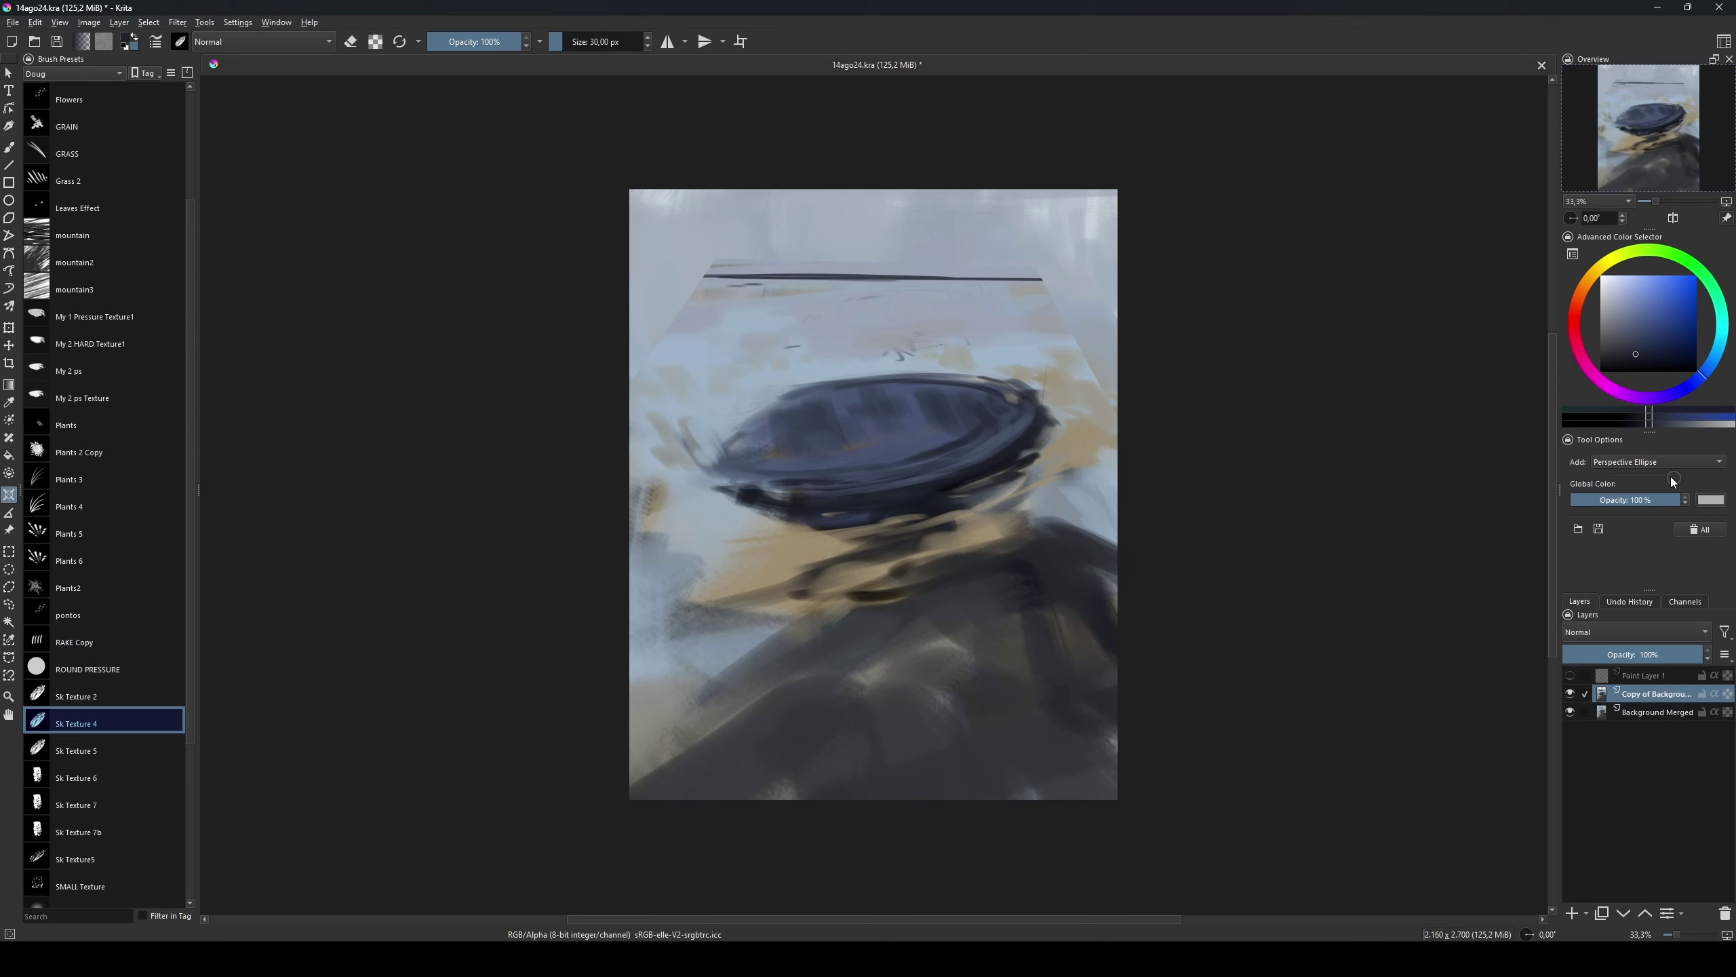
{"action": "left_click", "coordinate": [1054, 387]}
{"action": "key", "text": "b"}
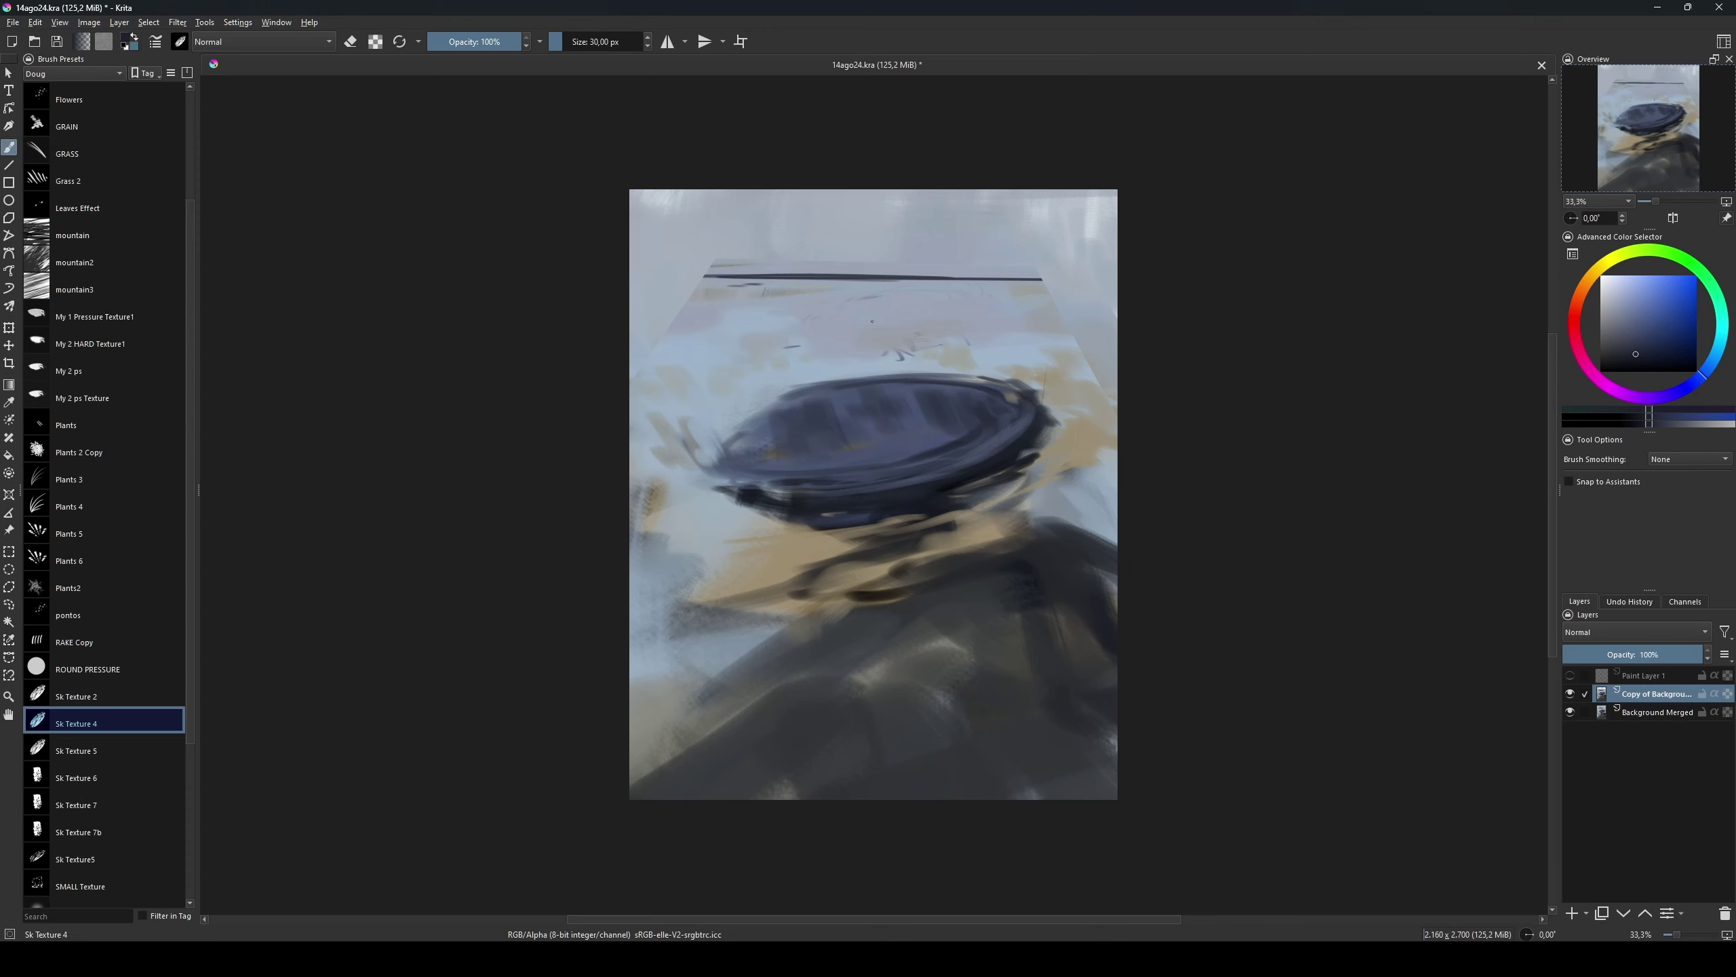
Step: Add a Vanishing Point assistant with its point dragged above the painting
{"action": "left_click", "coordinate": [8, 493]}
{"action": "left_click", "coordinate": [1655, 461]}
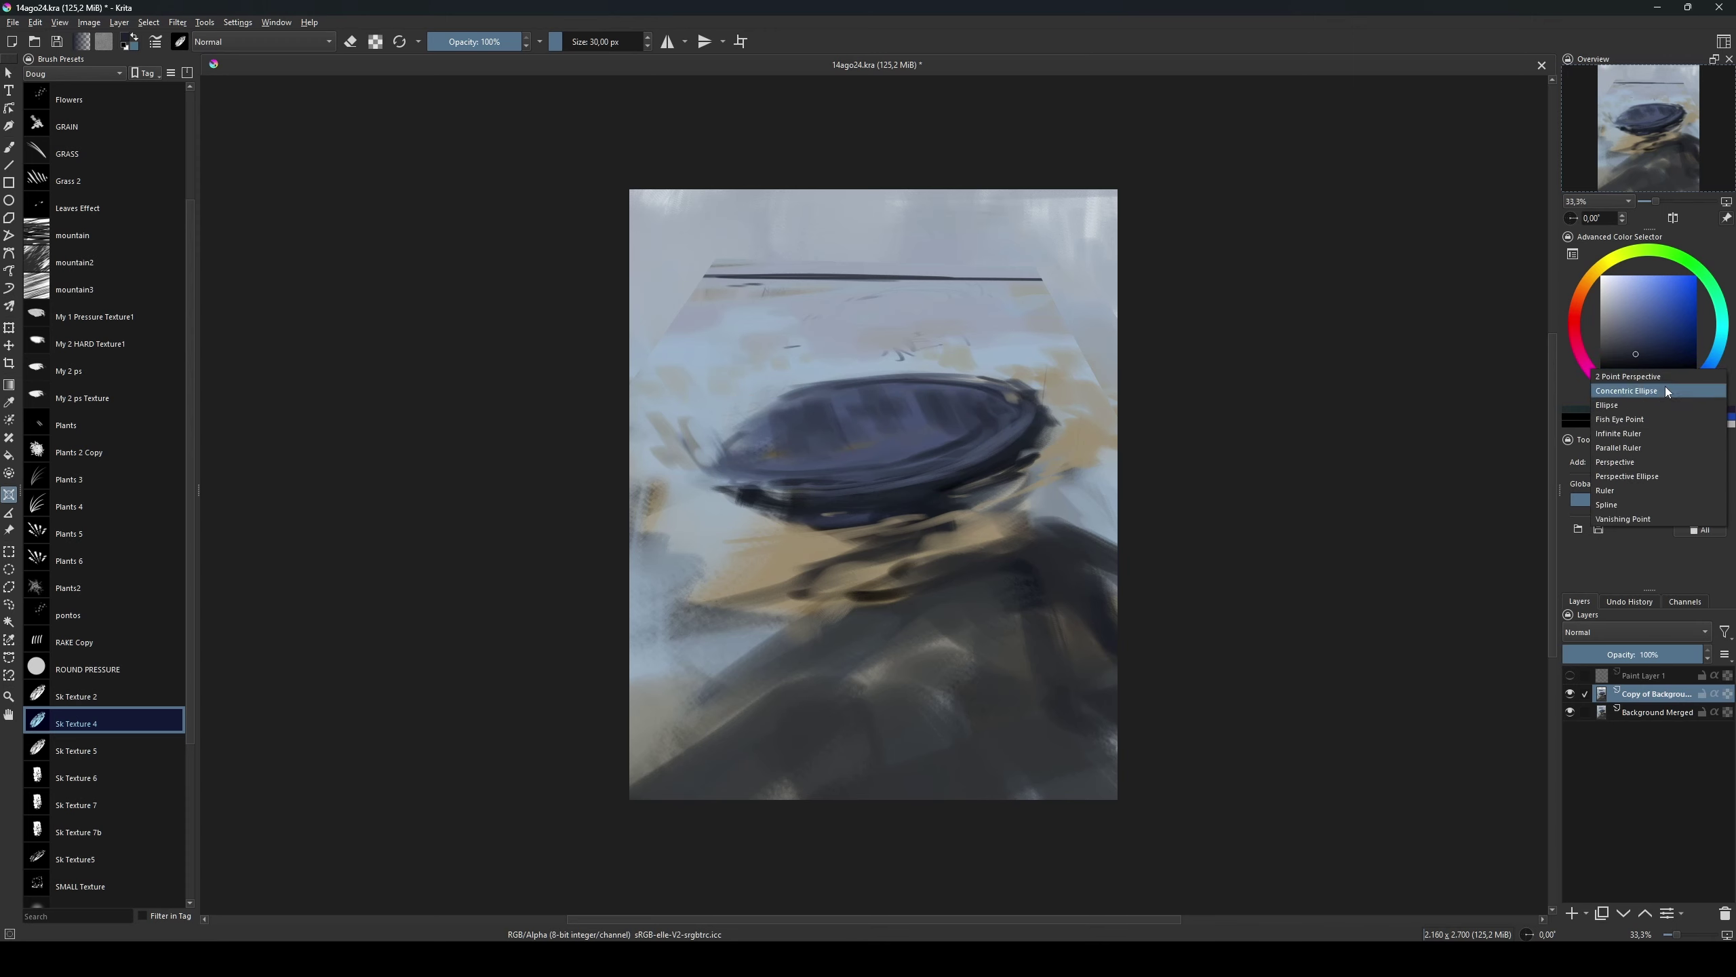
{"action": "left_click", "coordinate": [1661, 461]}
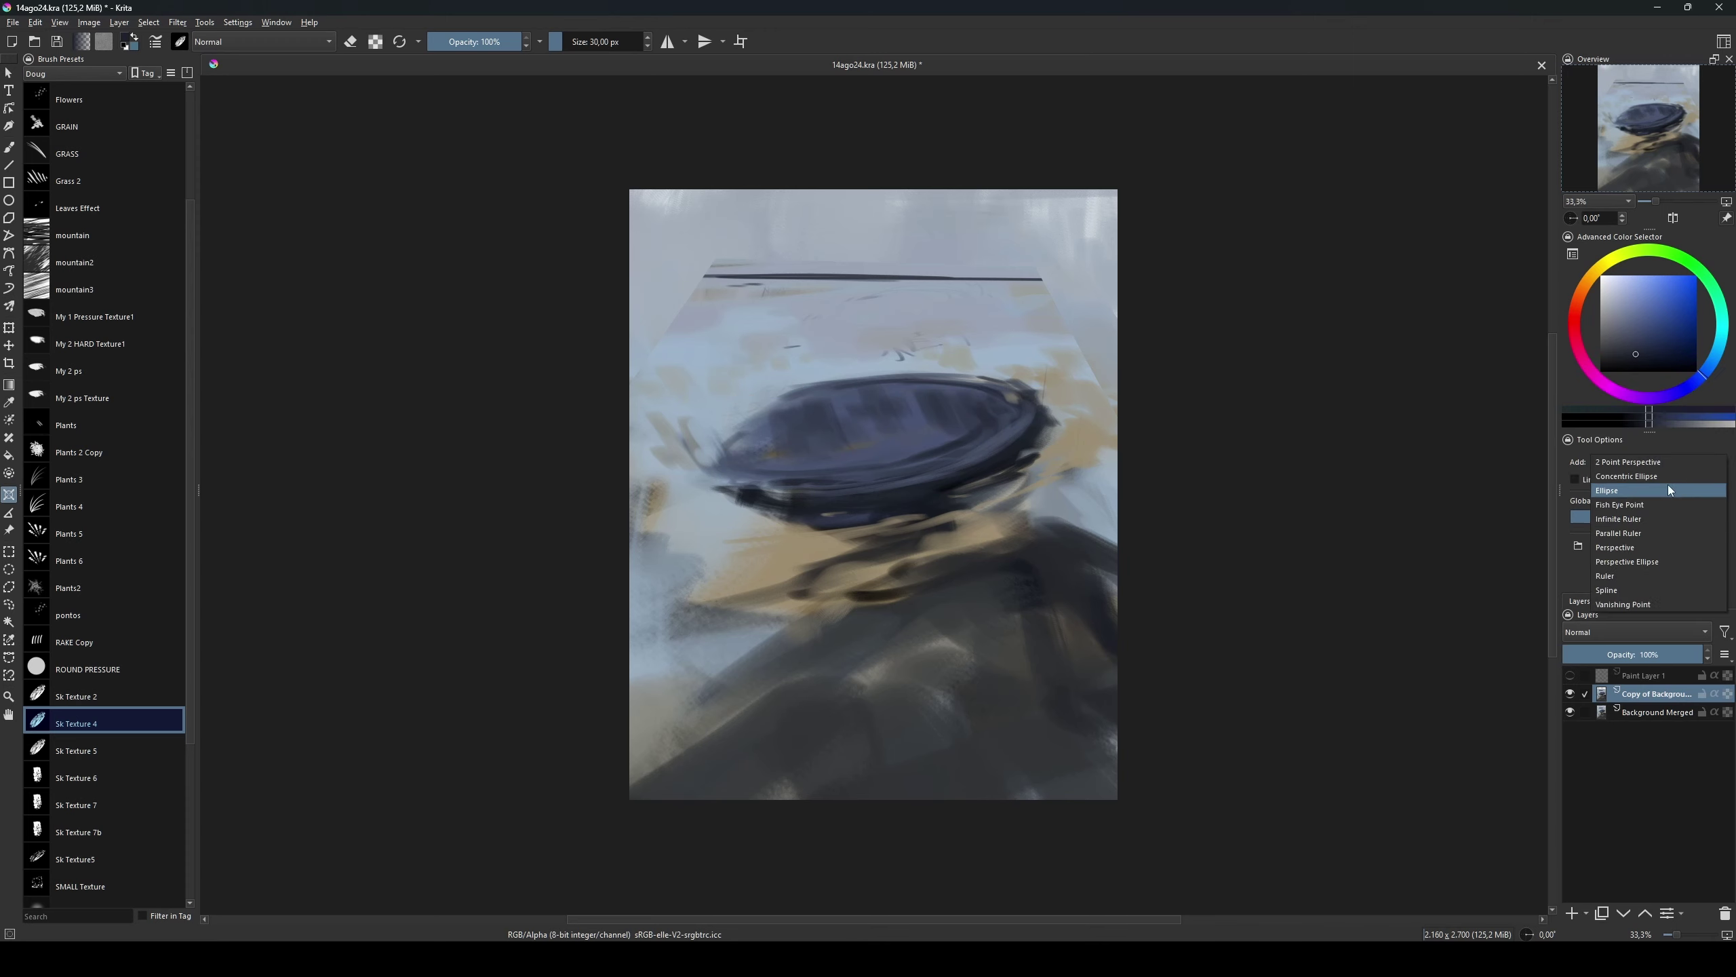
{"action": "left_click", "coordinate": [1674, 604]}
{"action": "left_click", "coordinate": [840, 213]}
{"action": "left_click_drag", "start_coordinate": [841, 212], "coordinate": [846, 46]}
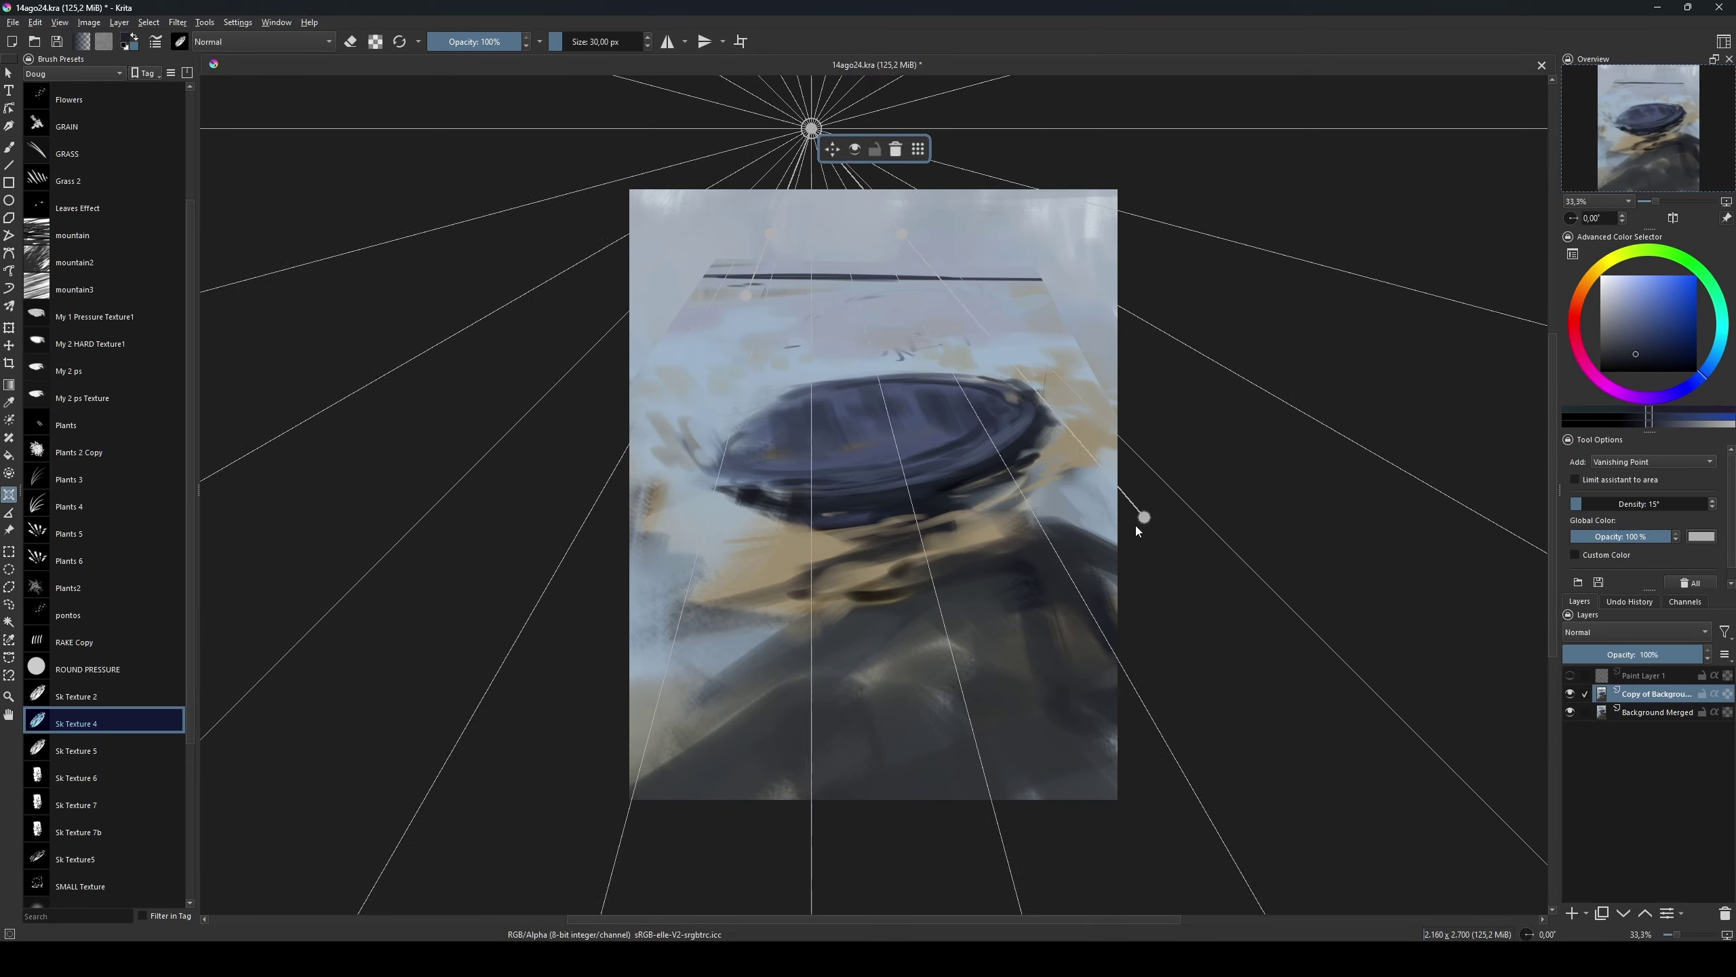
Step: Adjust the vanishing point and side handles so its lines radiate across the canvas
{"action": "key", "text": "minus"}
{"action": "key", "text": "minus"}
{"action": "key", "text": "minus"}
{"action": "left_click_drag", "start_coordinate": [889, 235], "coordinate": [860, 299]}
{"action": "mouse_move", "coordinate": [877, 608]}
{"action": "left_mouse_down"}
{"action": "mouse_move", "coordinate": [949, 659]}
{"action": "mouse_move", "coordinate": [1019, 667]}
{"action": "left_mouse_up"}
{"action": "mouse_move", "coordinate": [860, 318]}
{"action": "left_mouse_down"}
{"action": "mouse_move", "coordinate": [855, 338]}
{"action": "mouse_move", "coordinate": [873, 279]}
{"action": "mouse_move", "coordinate": [853, 341]}
{"action": "mouse_move", "coordinate": [887, 319]}
{"action": "left_mouse_up"}
Step: Raise the vanishing point toward the top of the canvas
{"action": "key", "text": "b"}
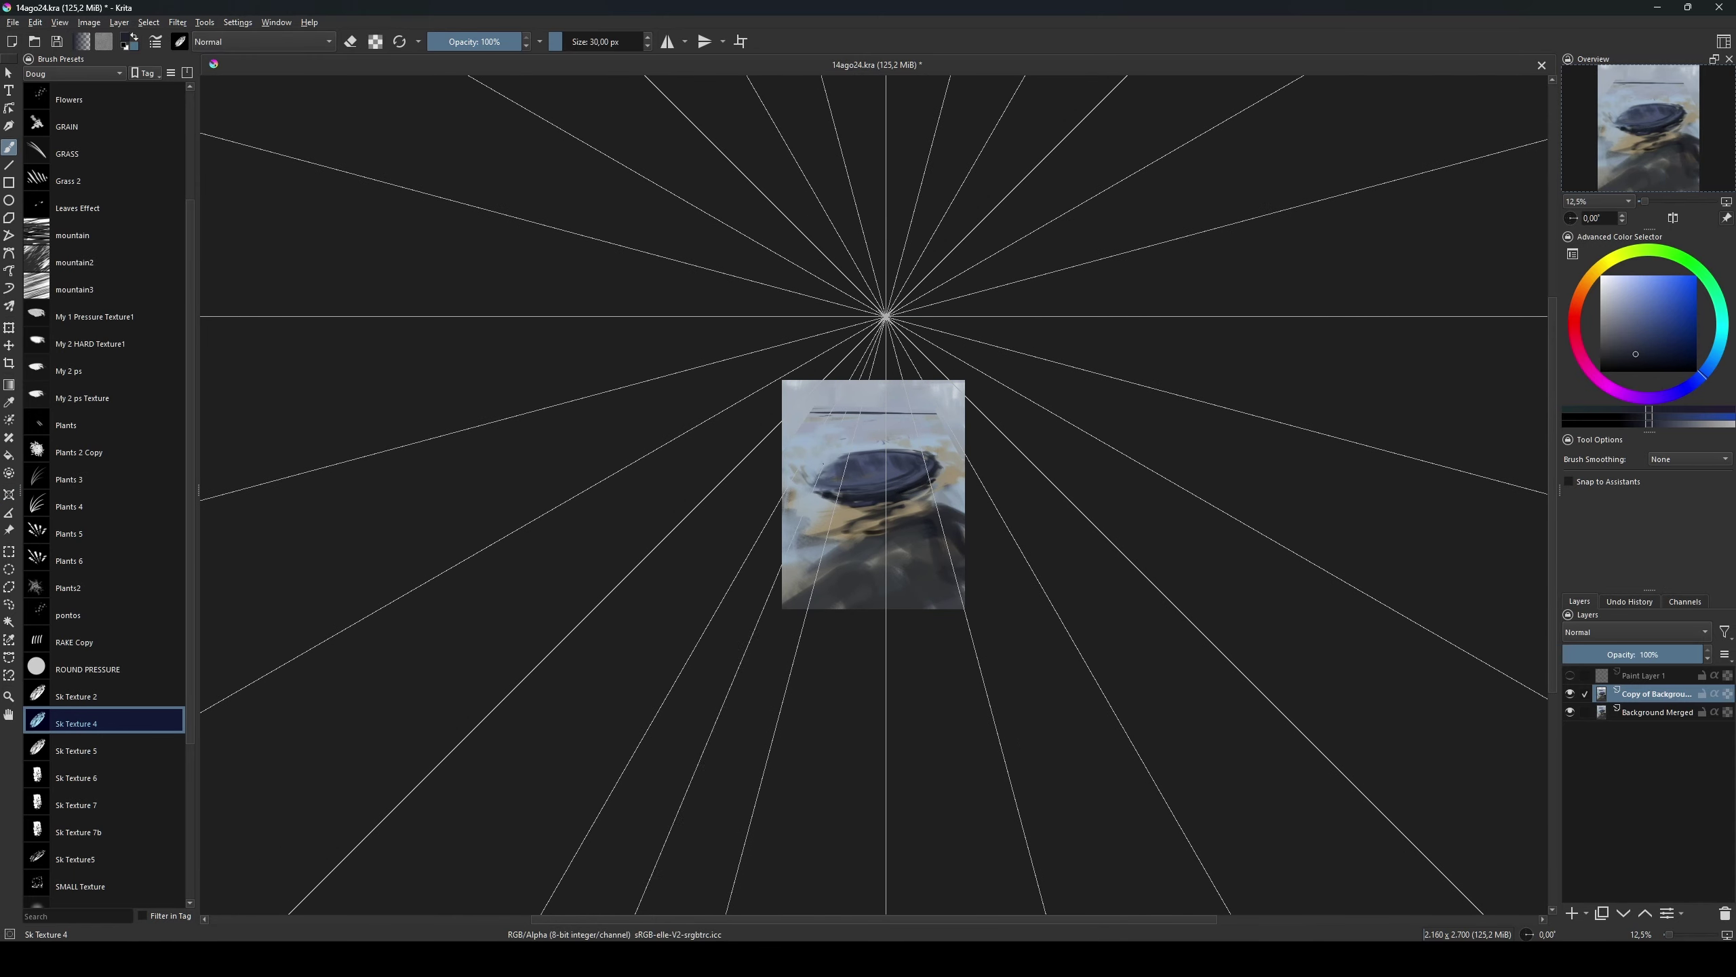
{"action": "left_click", "coordinate": [9, 494]}
{"action": "left_click_drag", "start_coordinate": [886, 316], "coordinate": [909, 65]}
Step: Paint two thin vertical strokes converging toward the upper vanishing point
{"action": "key", "text": "b"}
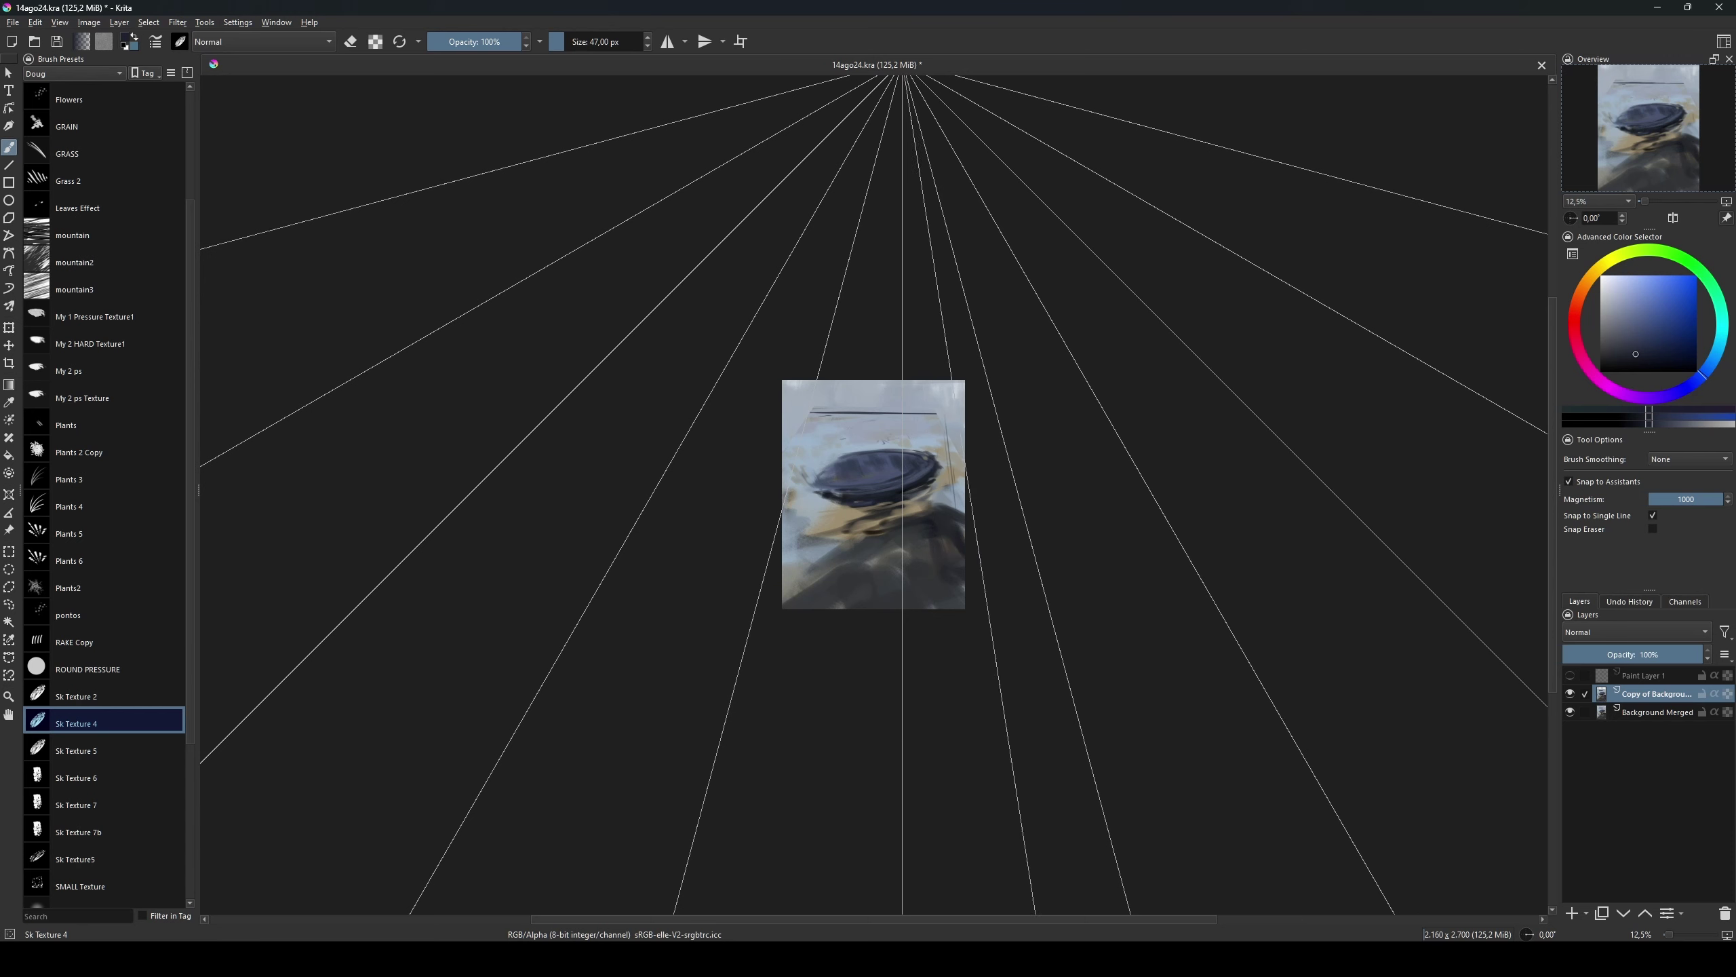
{"action": "key", "text": "plus"}
{"action": "key", "text": "plus"}
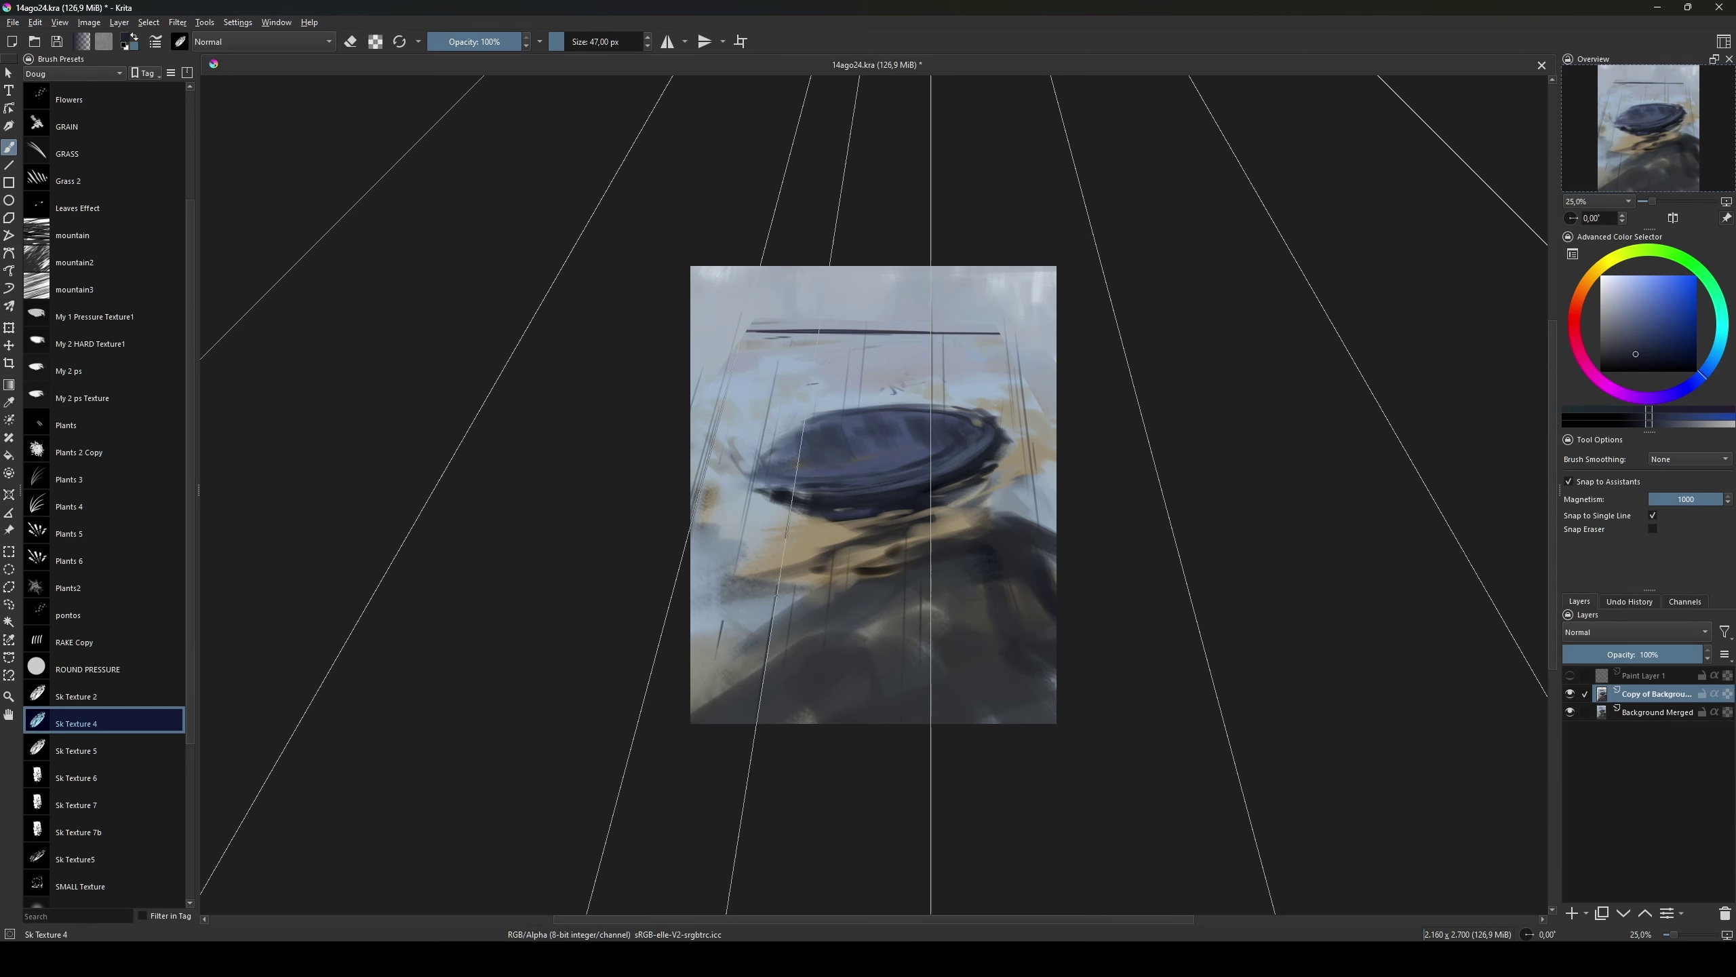
{"action": "mouse_move", "coordinate": [731, 273]}
{"action": "left_mouse_down"}
{"action": "mouse_move", "coordinate": [707, 438]}
{"action": "mouse_move", "coordinate": [759, 384]}
{"action": "left_mouse_up"}
{"action": "left_click_drag", "start_coordinate": [1015, 273], "coordinate": [1035, 452]}
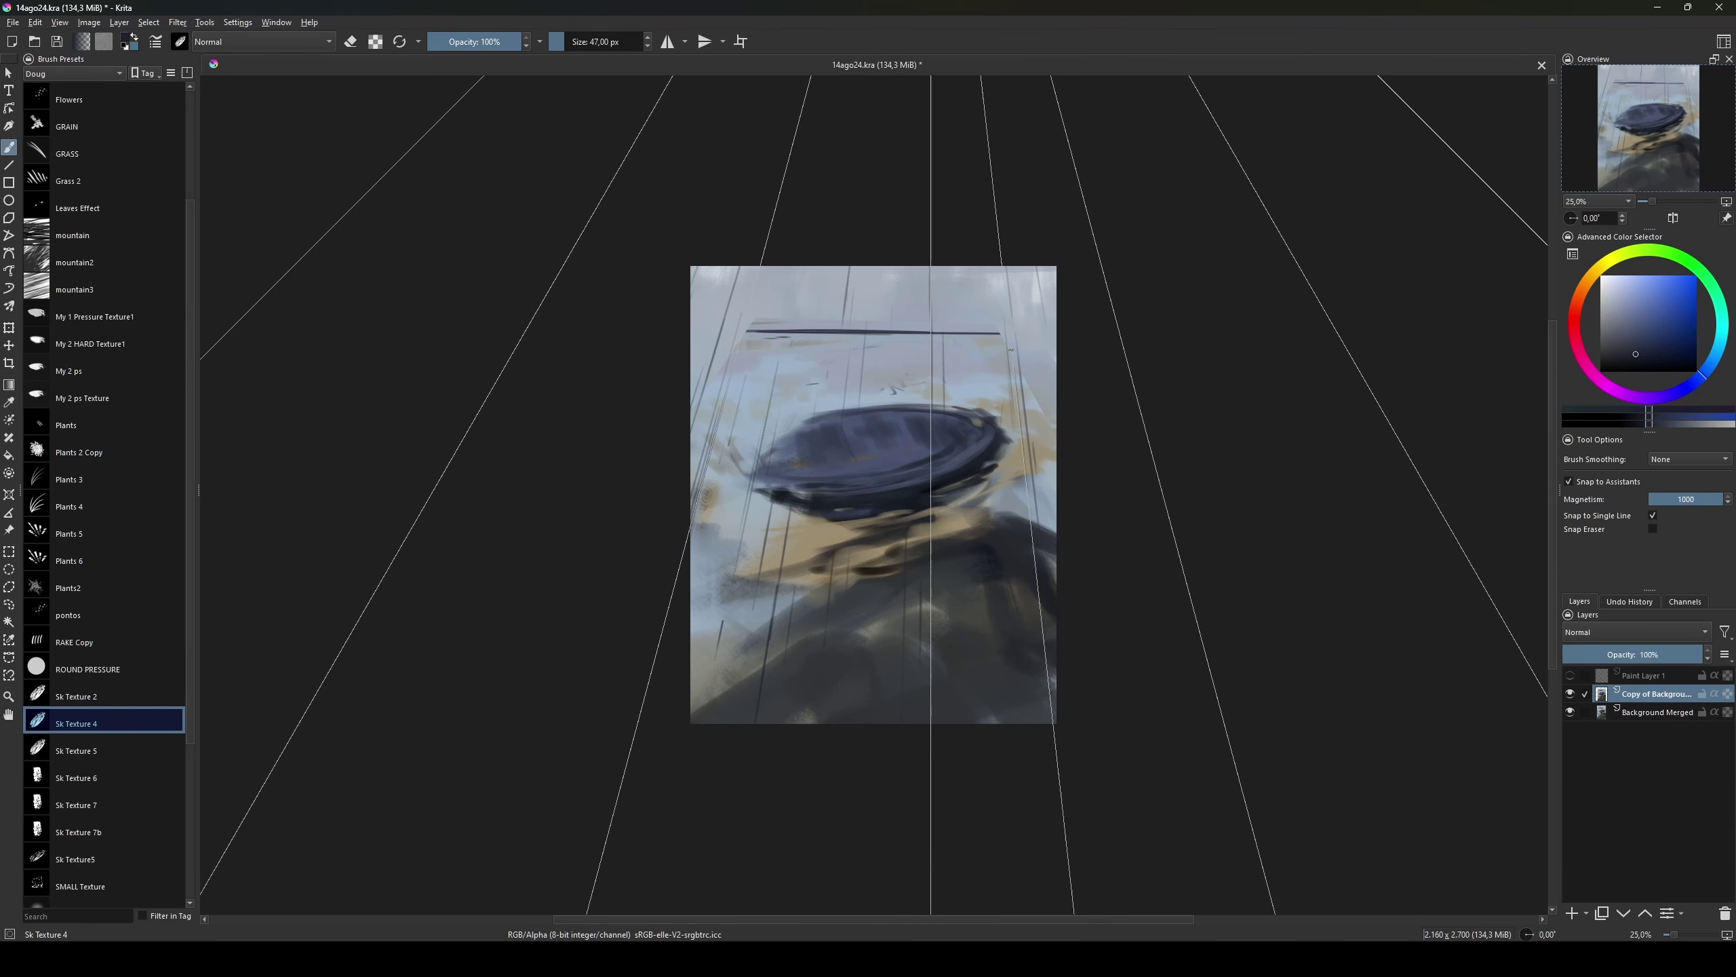
{"action": "key", "text": "minus"}
{"action": "key", "text": "minus"}
{"action": "key", "text": "minus"}
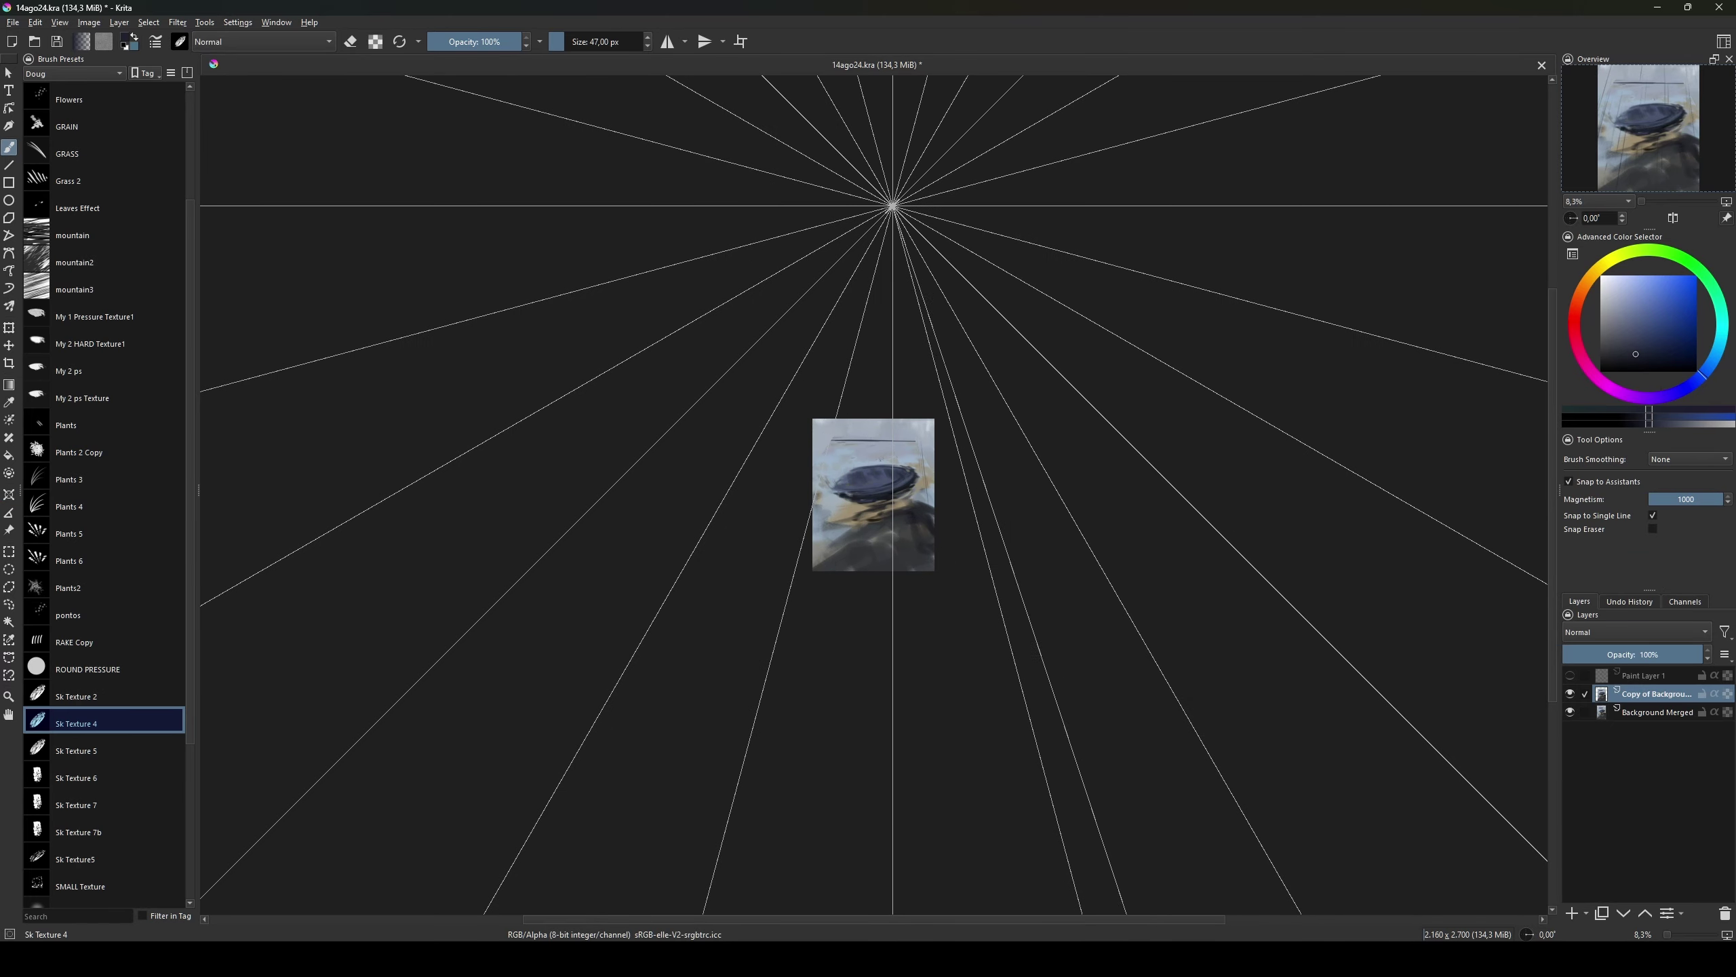
Step: Move the vanishing point below the painting
{"action": "left_click", "coordinate": [9, 494]}
{"action": "left_click_drag", "start_coordinate": [892, 205], "coordinate": [891, 810]}
{"action": "key", "text": "b"}
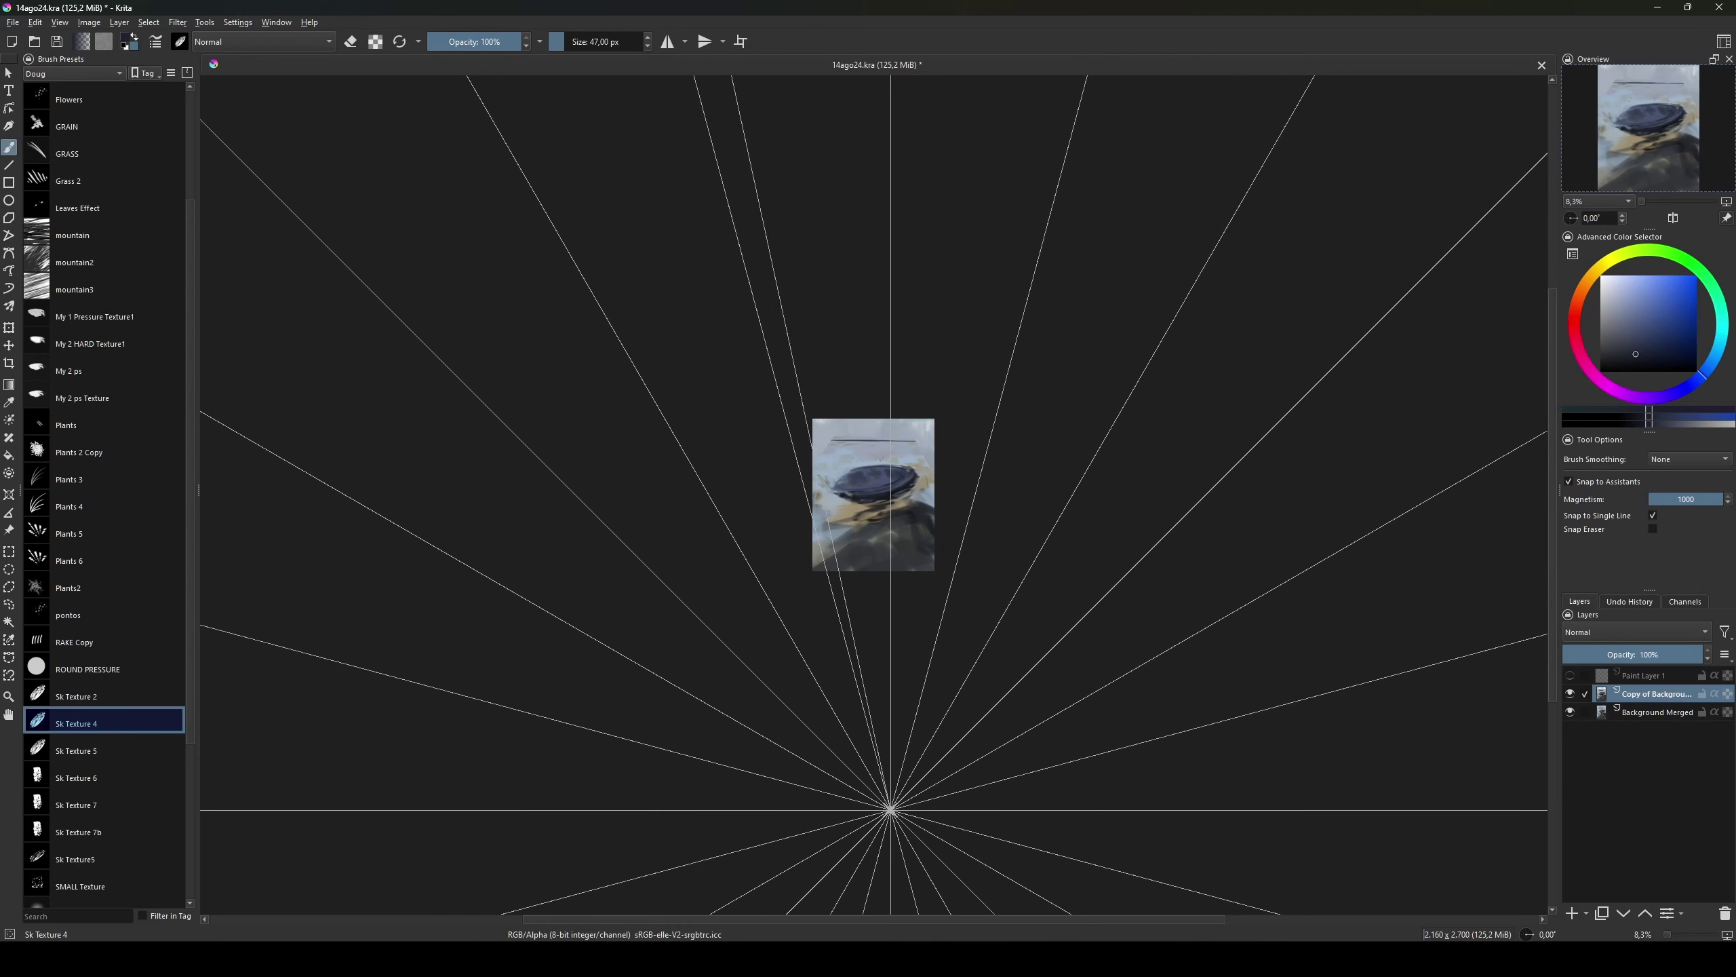
{"action": "key", "text": "plus"}
{"action": "key", "text": "plus"}
{"action": "key", "text": "plus"}
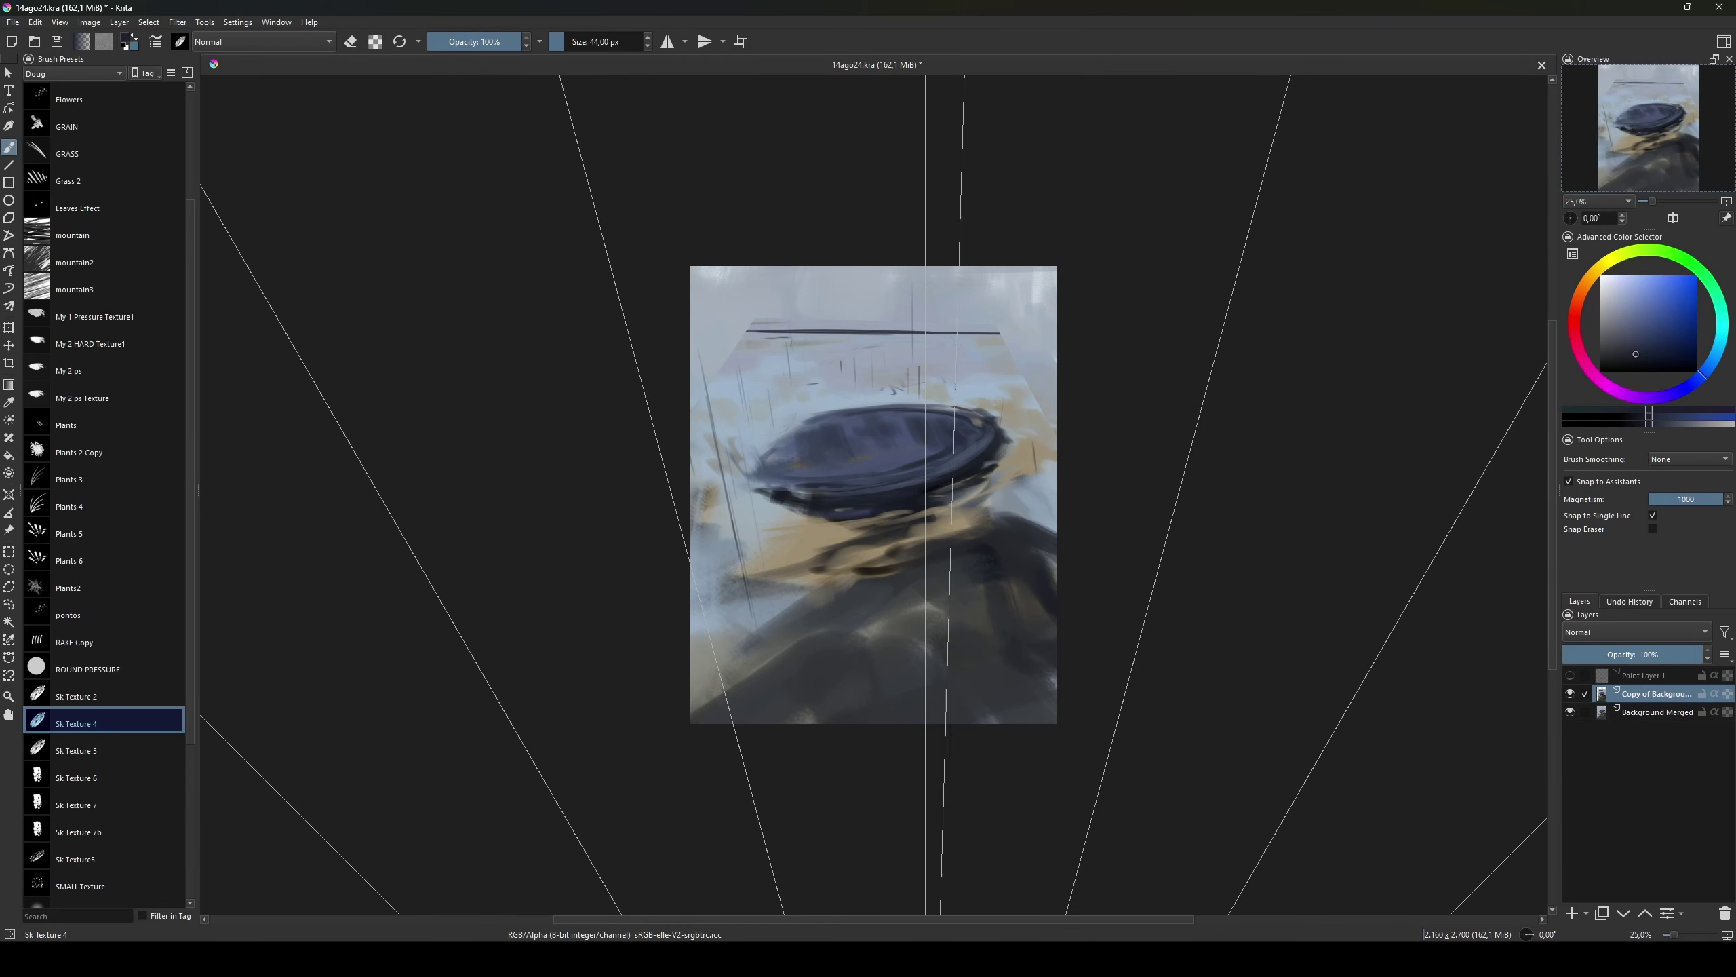
Step: Paint three dark strokes converging downward, then disable snapping and add a paint layer
{"action": "left_click_drag", "start_coordinate": [955, 391], "coordinate": [971, 274]}
{"action": "left_click_drag", "start_coordinate": [854, 383], "coordinate": [847, 273]}
{"action": "left_click_drag", "start_coordinate": [763, 390], "coordinate": [793, 615]}
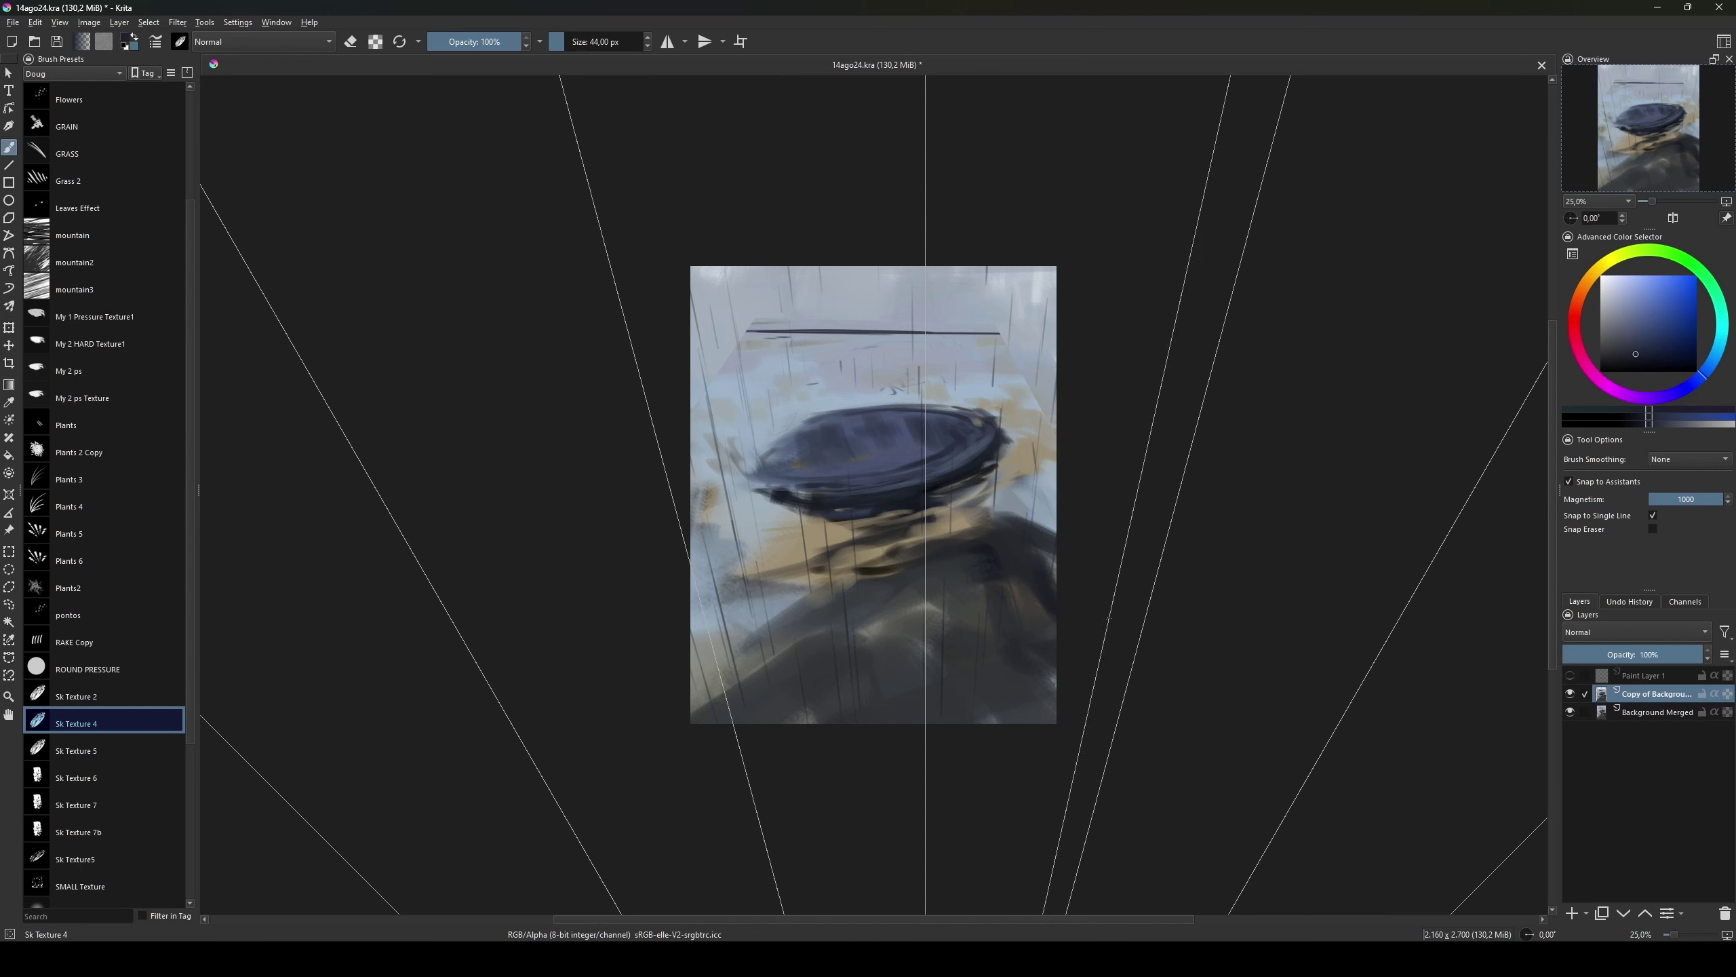
{"action": "left_click", "coordinate": [1568, 481]}
{"action": "key", "text": "Insert"}
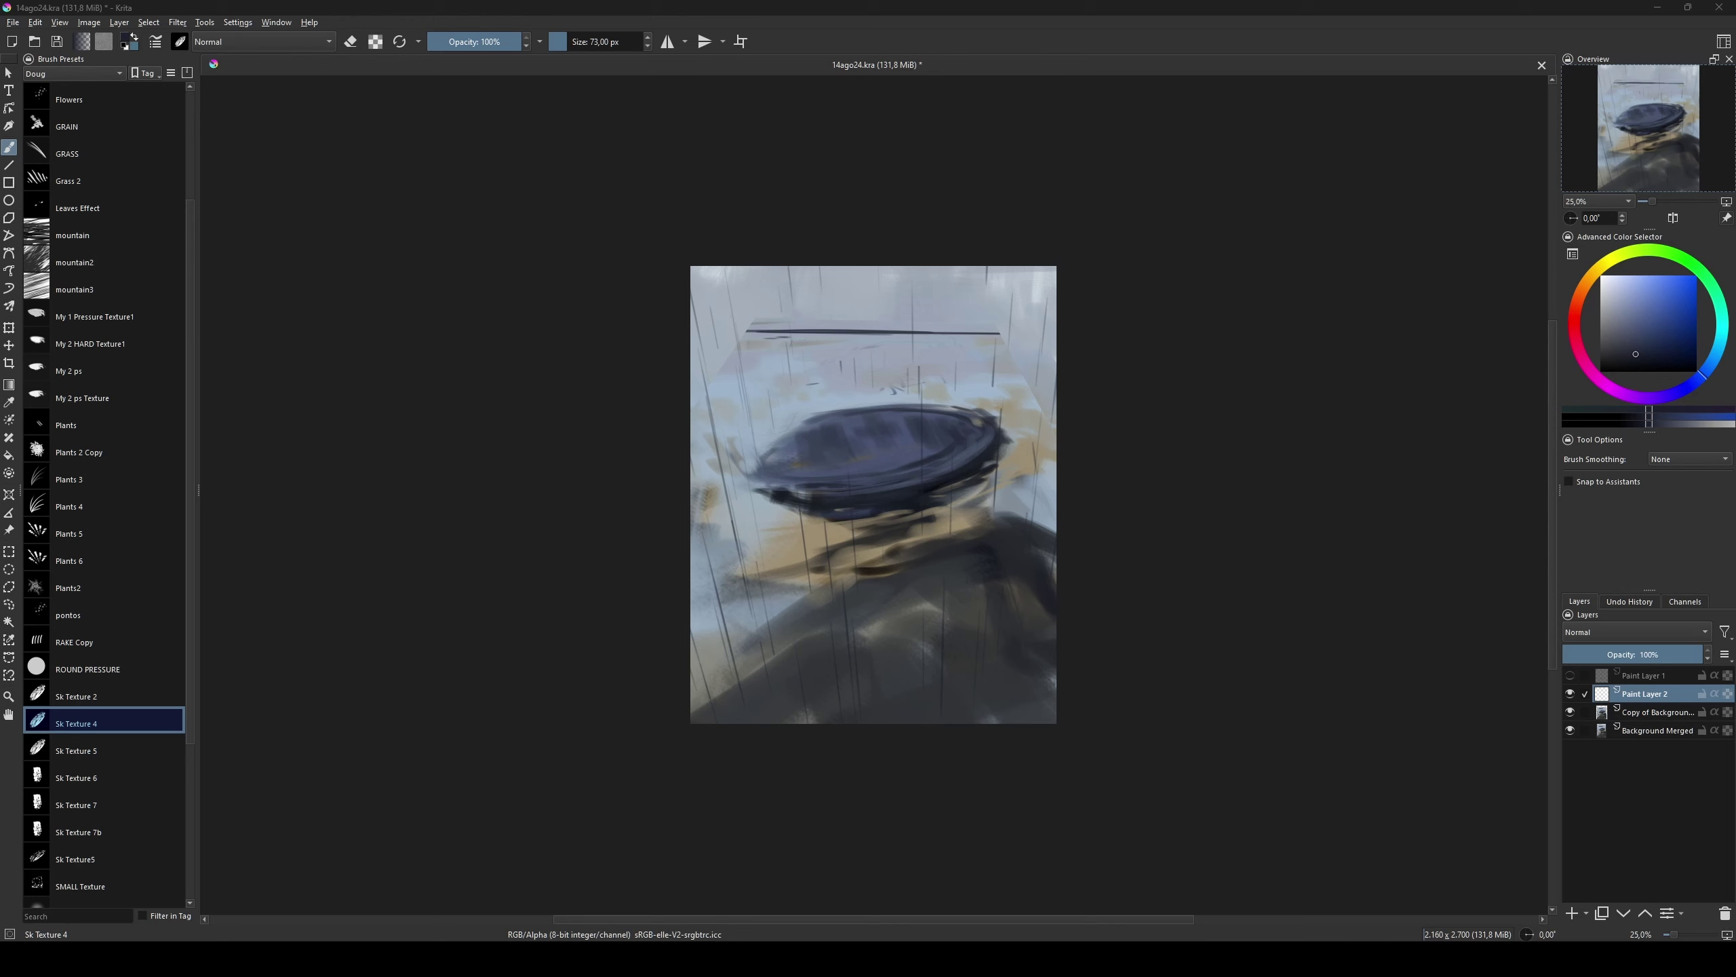
Step: Sample dark blue from the pit and draw an oval selection above it
{"action": "left_click", "coordinate": [1024, 455], "text": "ctrl"}
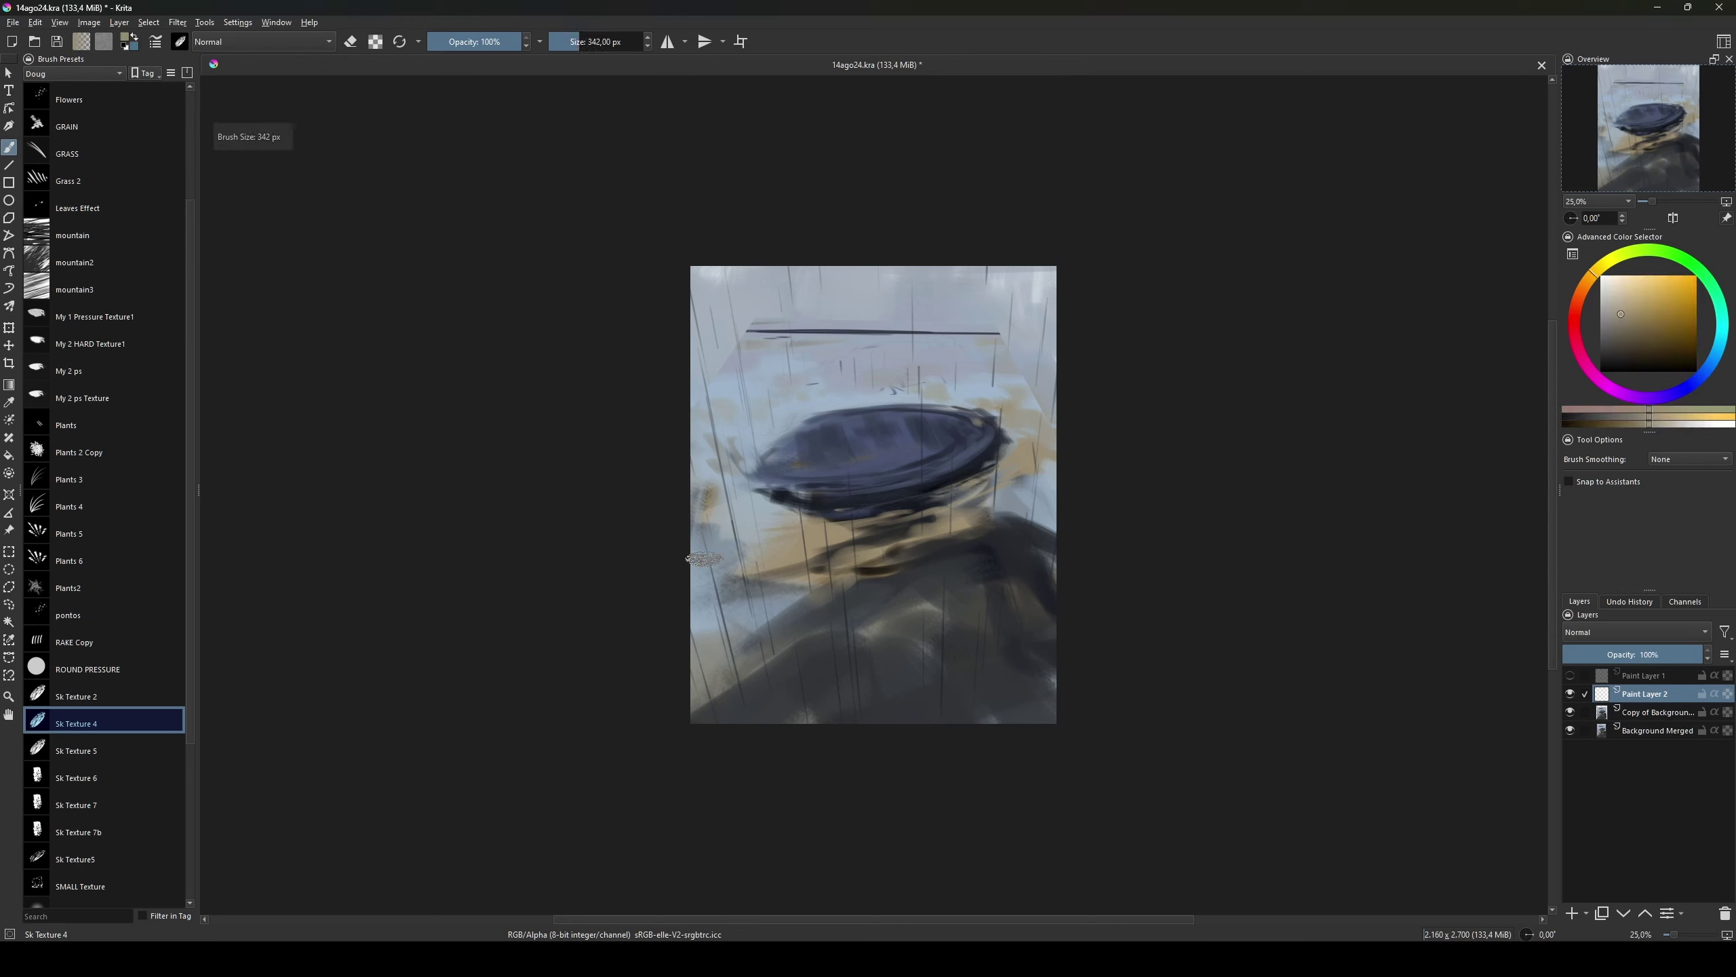
{"action": "left_click", "coordinate": [1066, 511], "text": "ctrl"}
{"action": "left_click_drag", "start_coordinate": [1067, 511], "coordinate": [977, 525]}
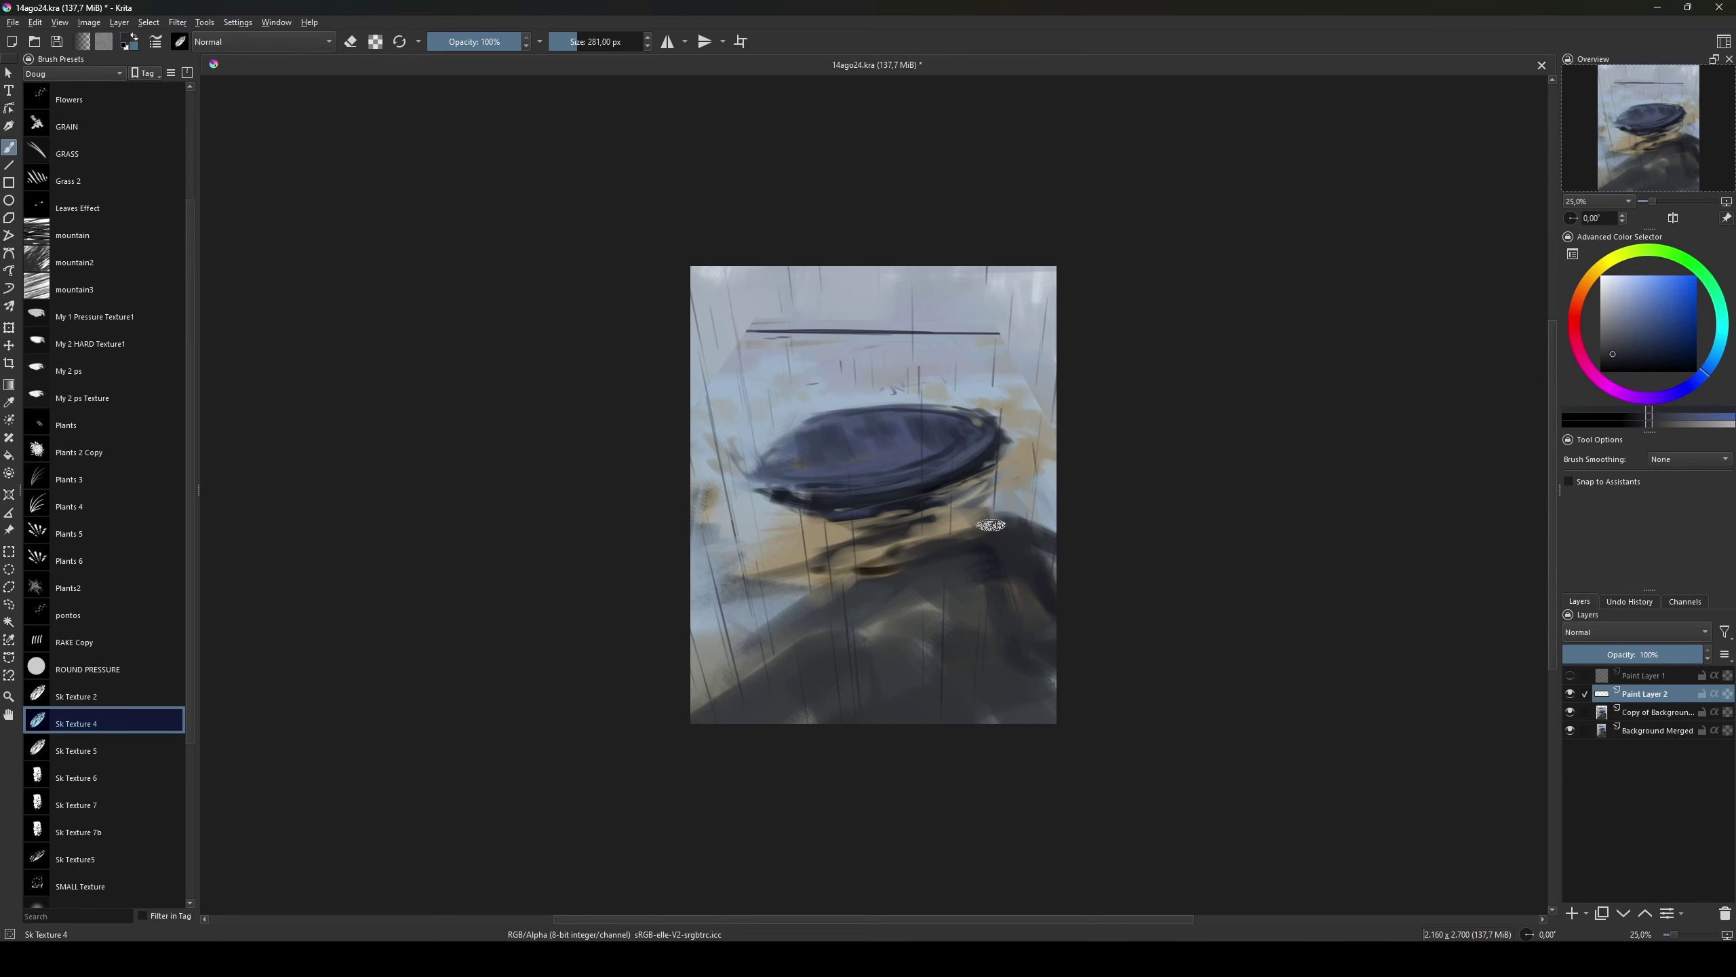
{"action": "left_click", "coordinate": [813, 427], "text": "ctrl"}
{"action": "key", "text": "j"}
{"action": "left_click_drag", "start_coordinate": [800, 339], "coordinate": [932, 370]}
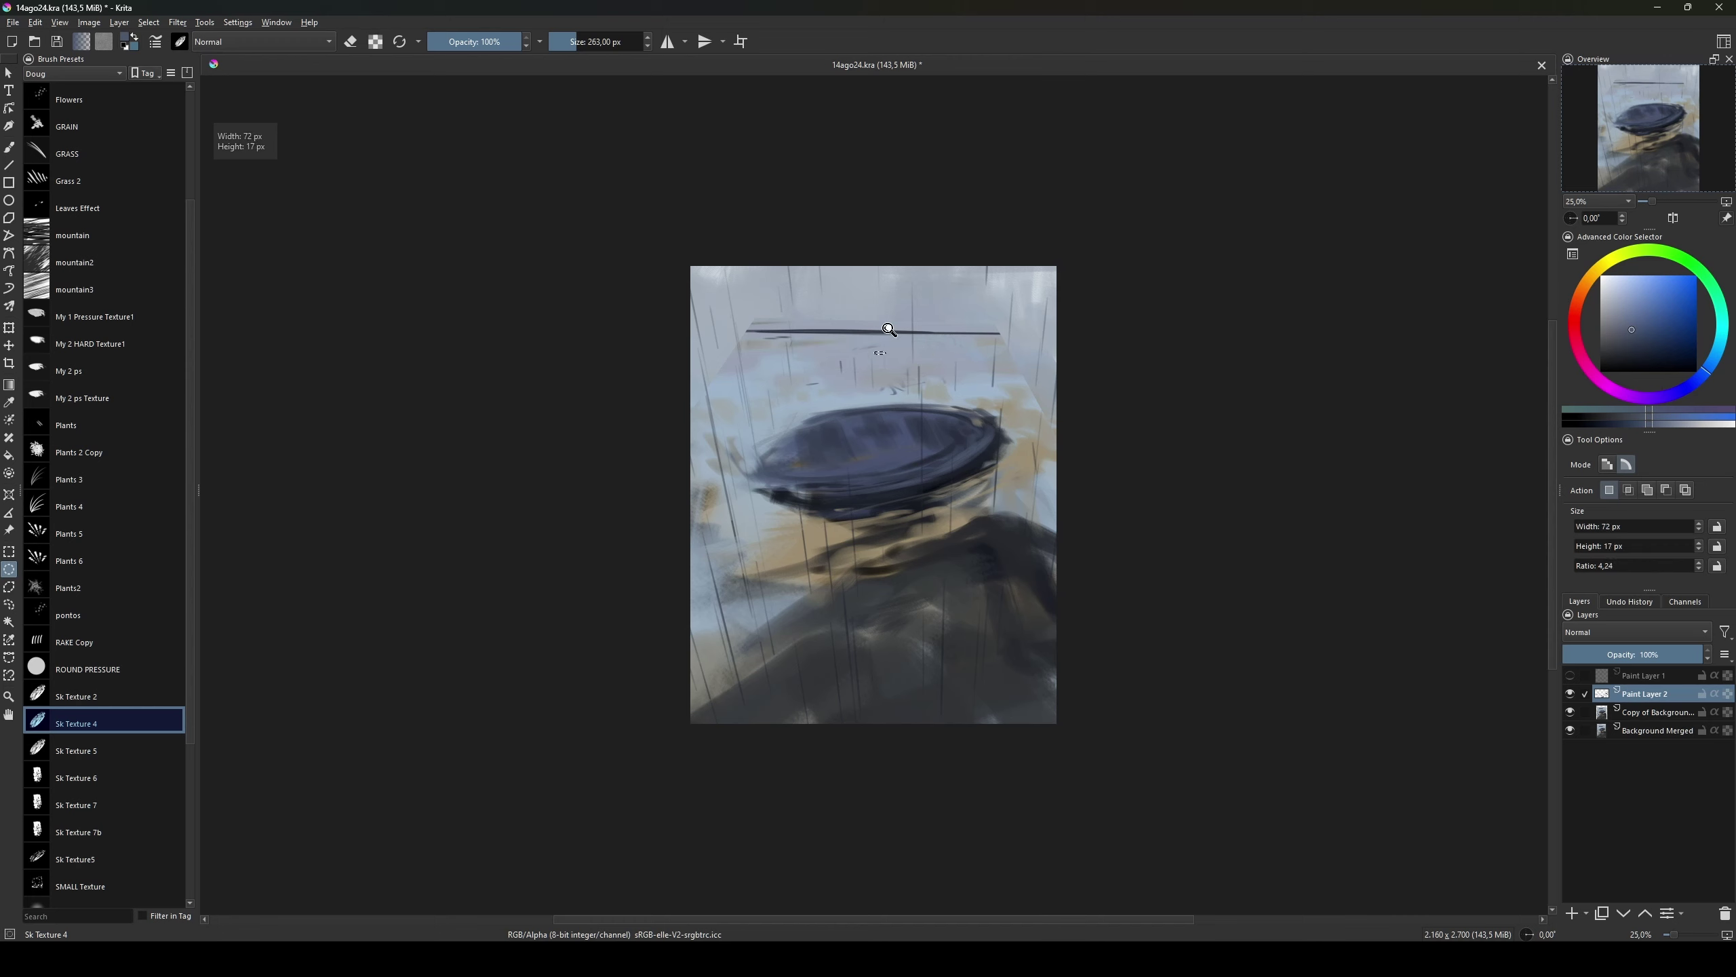
Step: Hide Paint Layer 2 and fill the oval dark on Copy of Background, then deselect
{"action": "left_click", "coordinate": [1569, 694]}
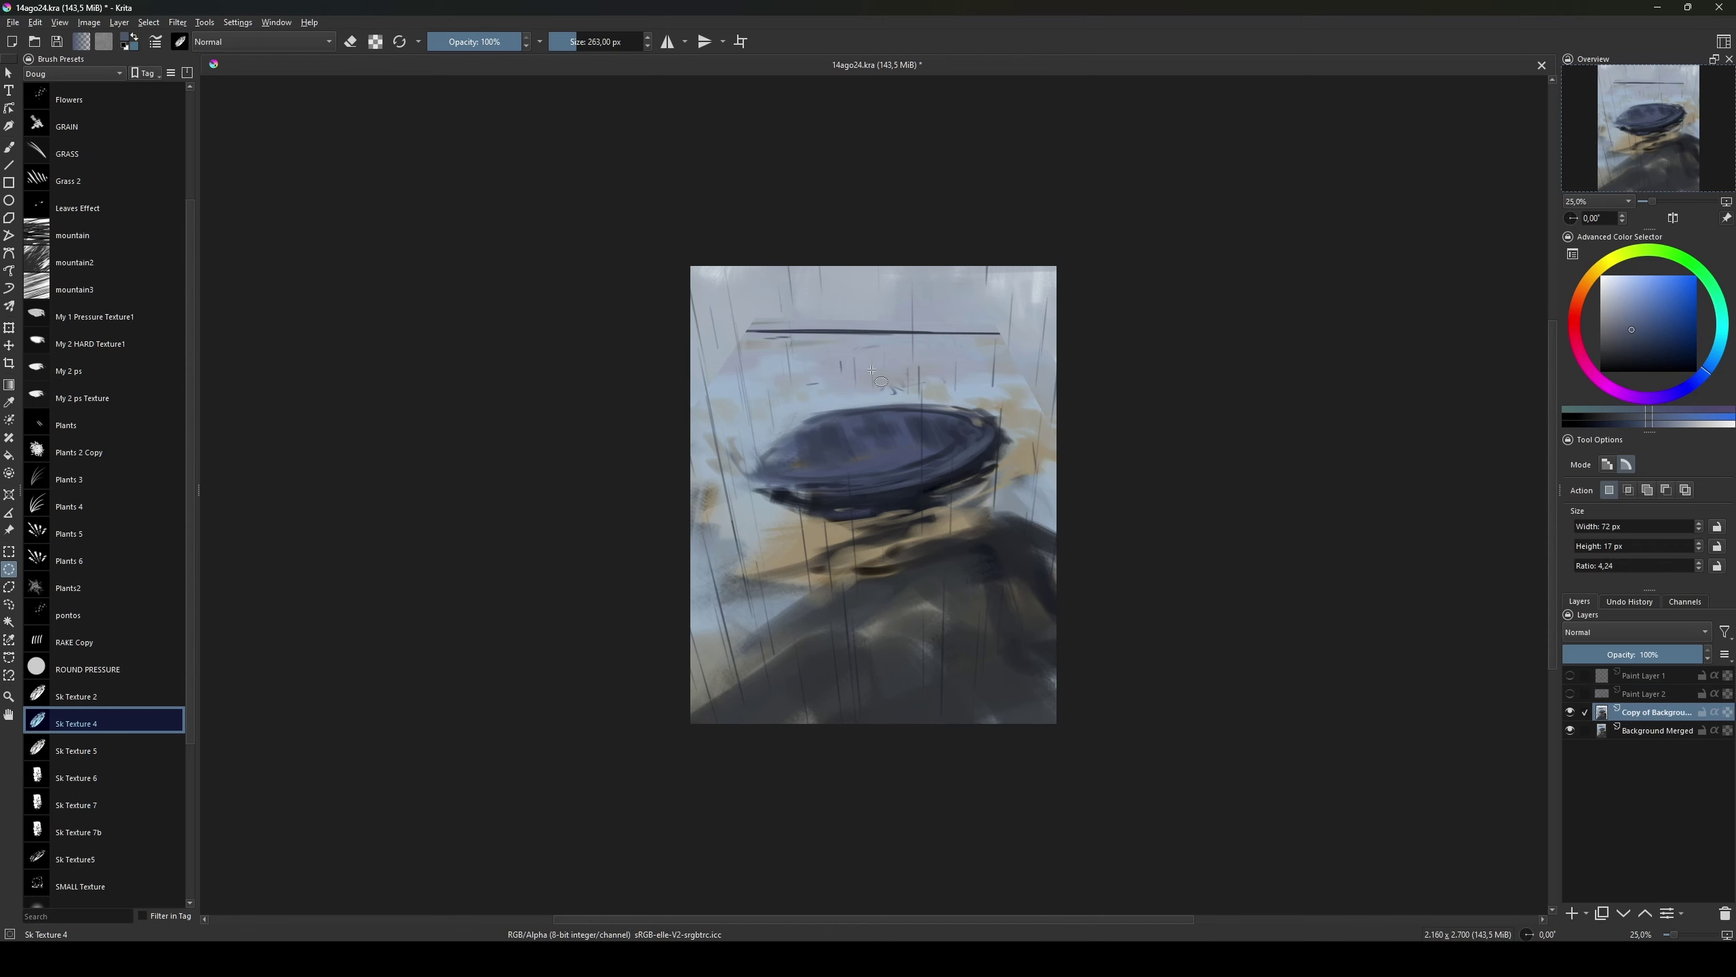
{"action": "key", "text": "ctrl+t"}
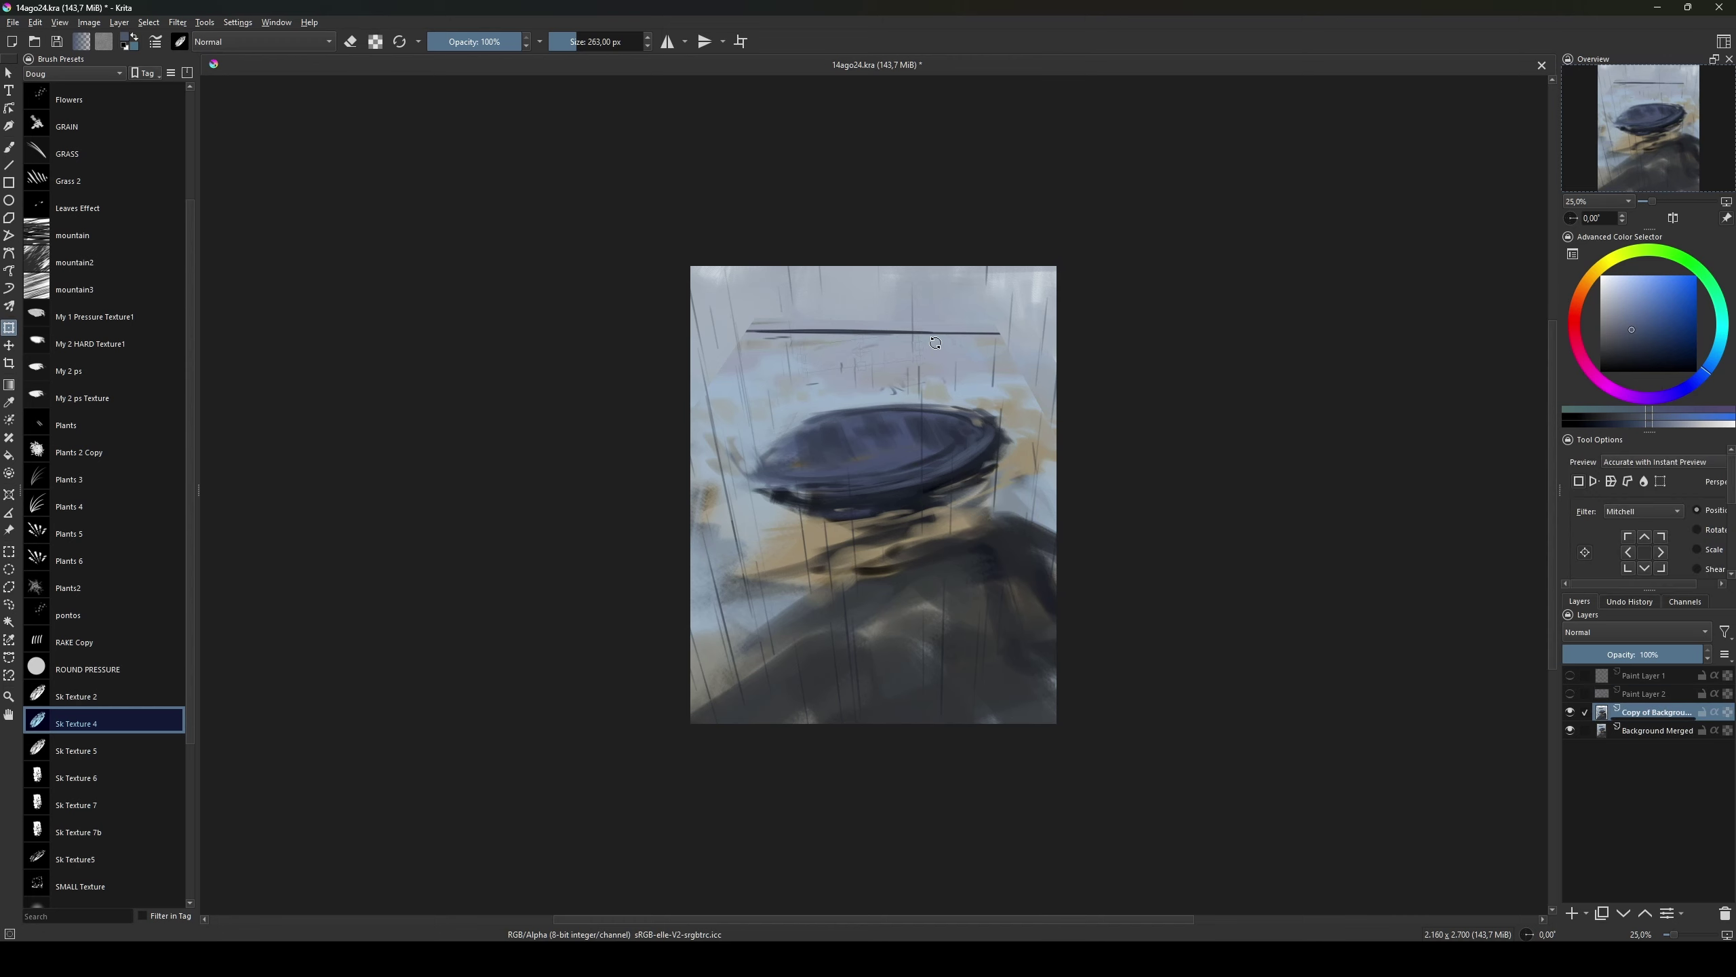
{"action": "key", "text": "b"}
{"action": "key", "text": "slash"}
{"action": "key", "text": "shift+BackSpace"}
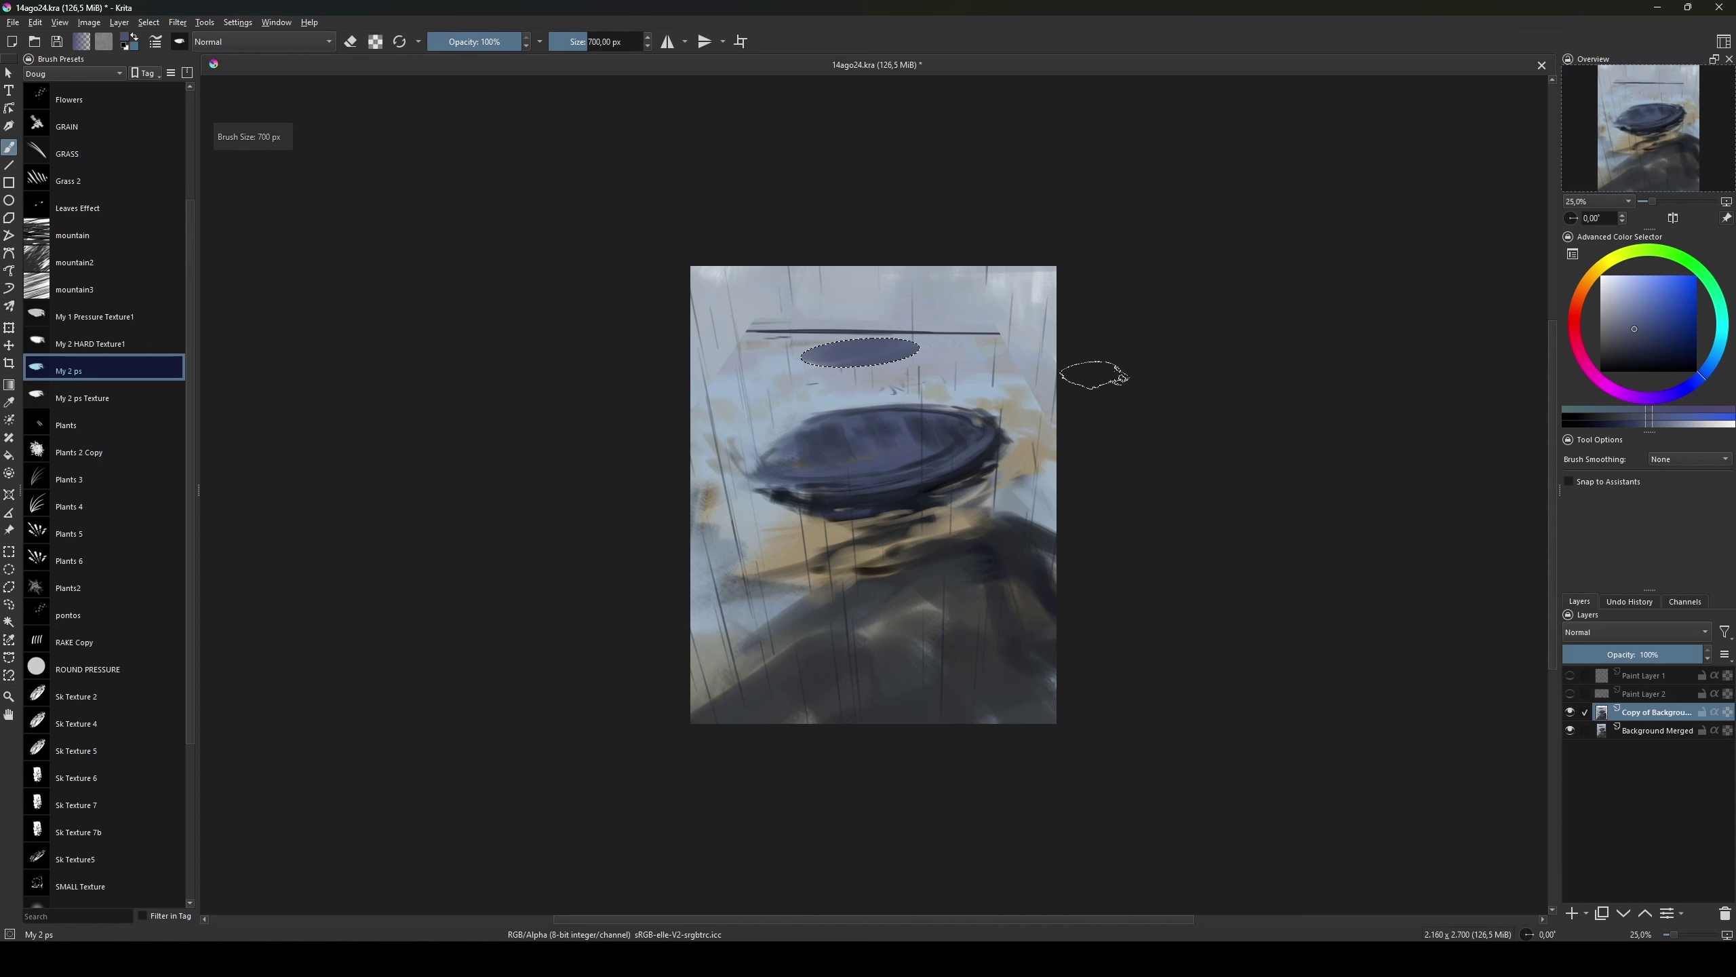
Step: Extend the dark top line leftward, merge into Background Merged, and smear its right side
{"action": "left_click", "coordinate": [1624, 341]}
{"action": "key", "text": "bracketright"}
{"action": "key", "text": "bracketright"}
{"action": "key", "text": "bracketright"}
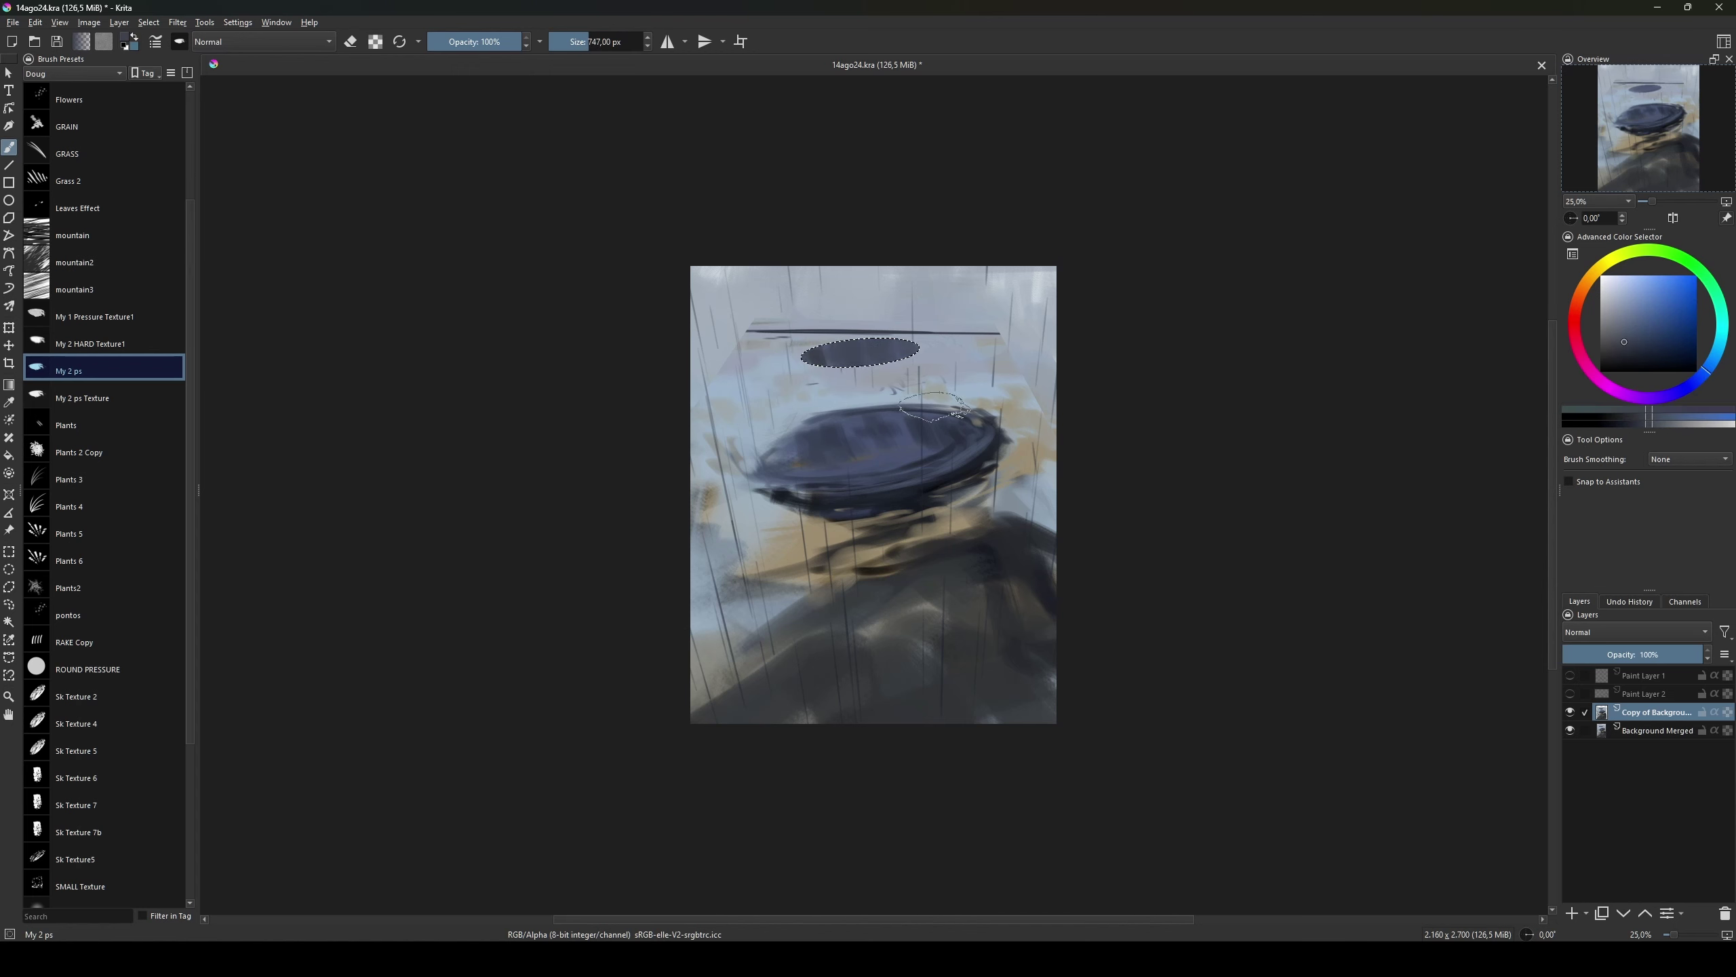
{"action": "key", "text": "k"}
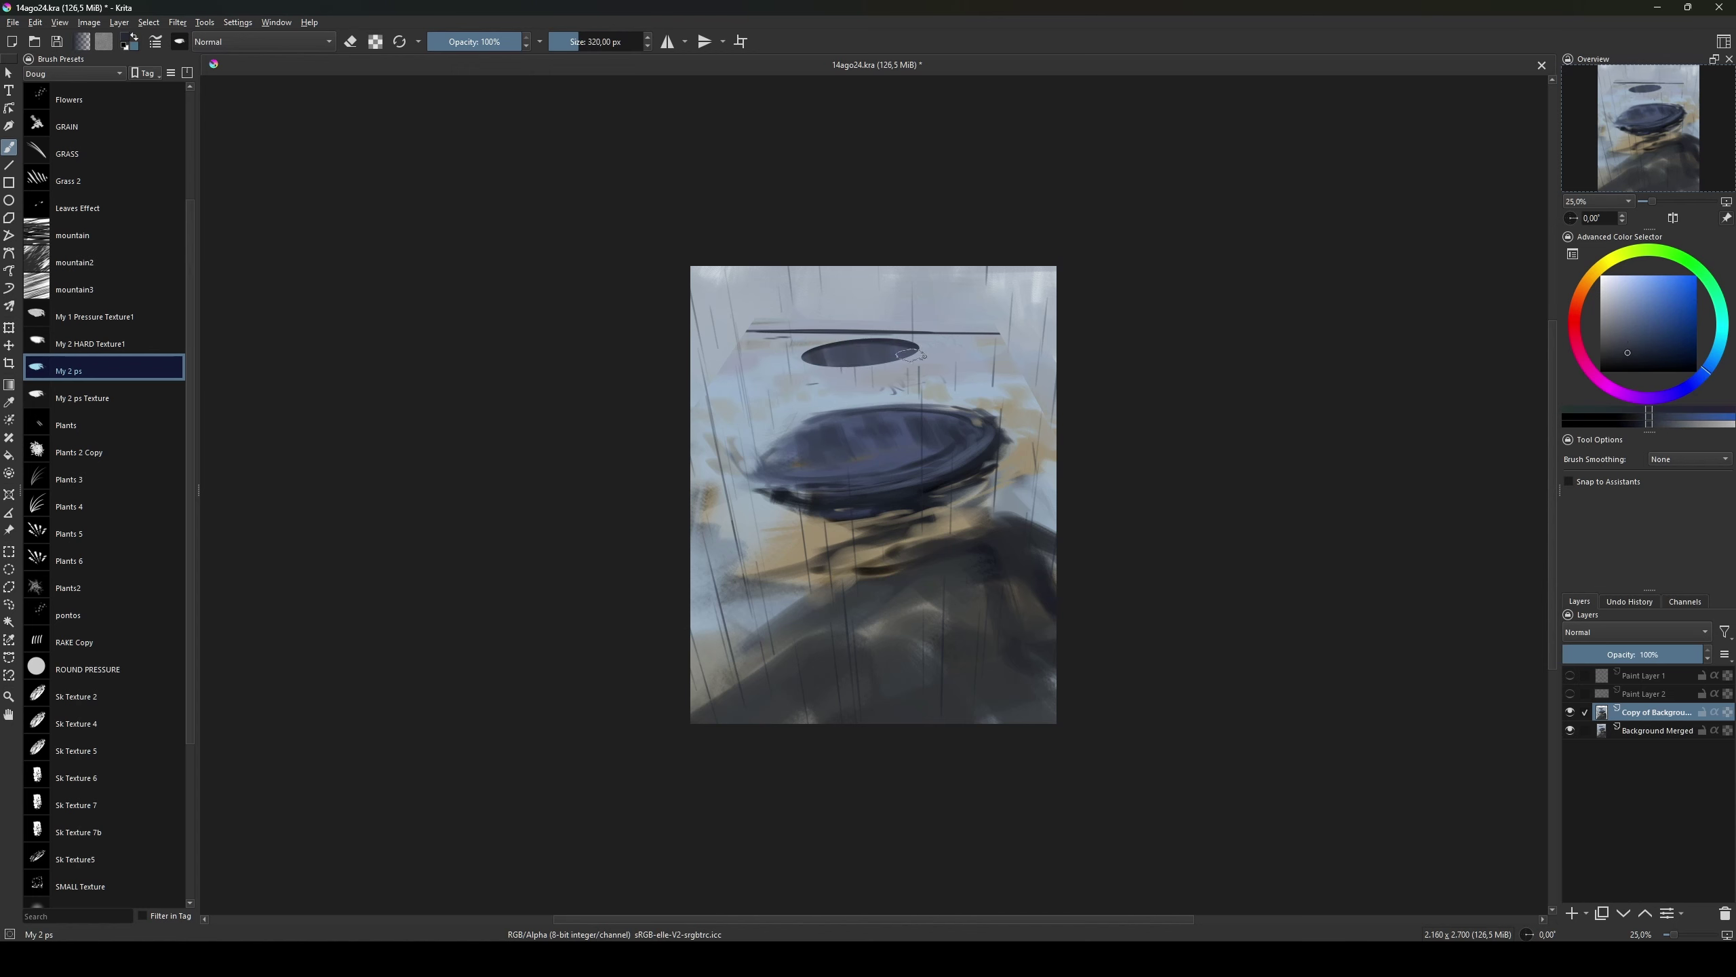
{"action": "key", "text": "plus"}
{"action": "left_click_drag", "start_coordinate": [1039, 276], "coordinate": [647, 280]}
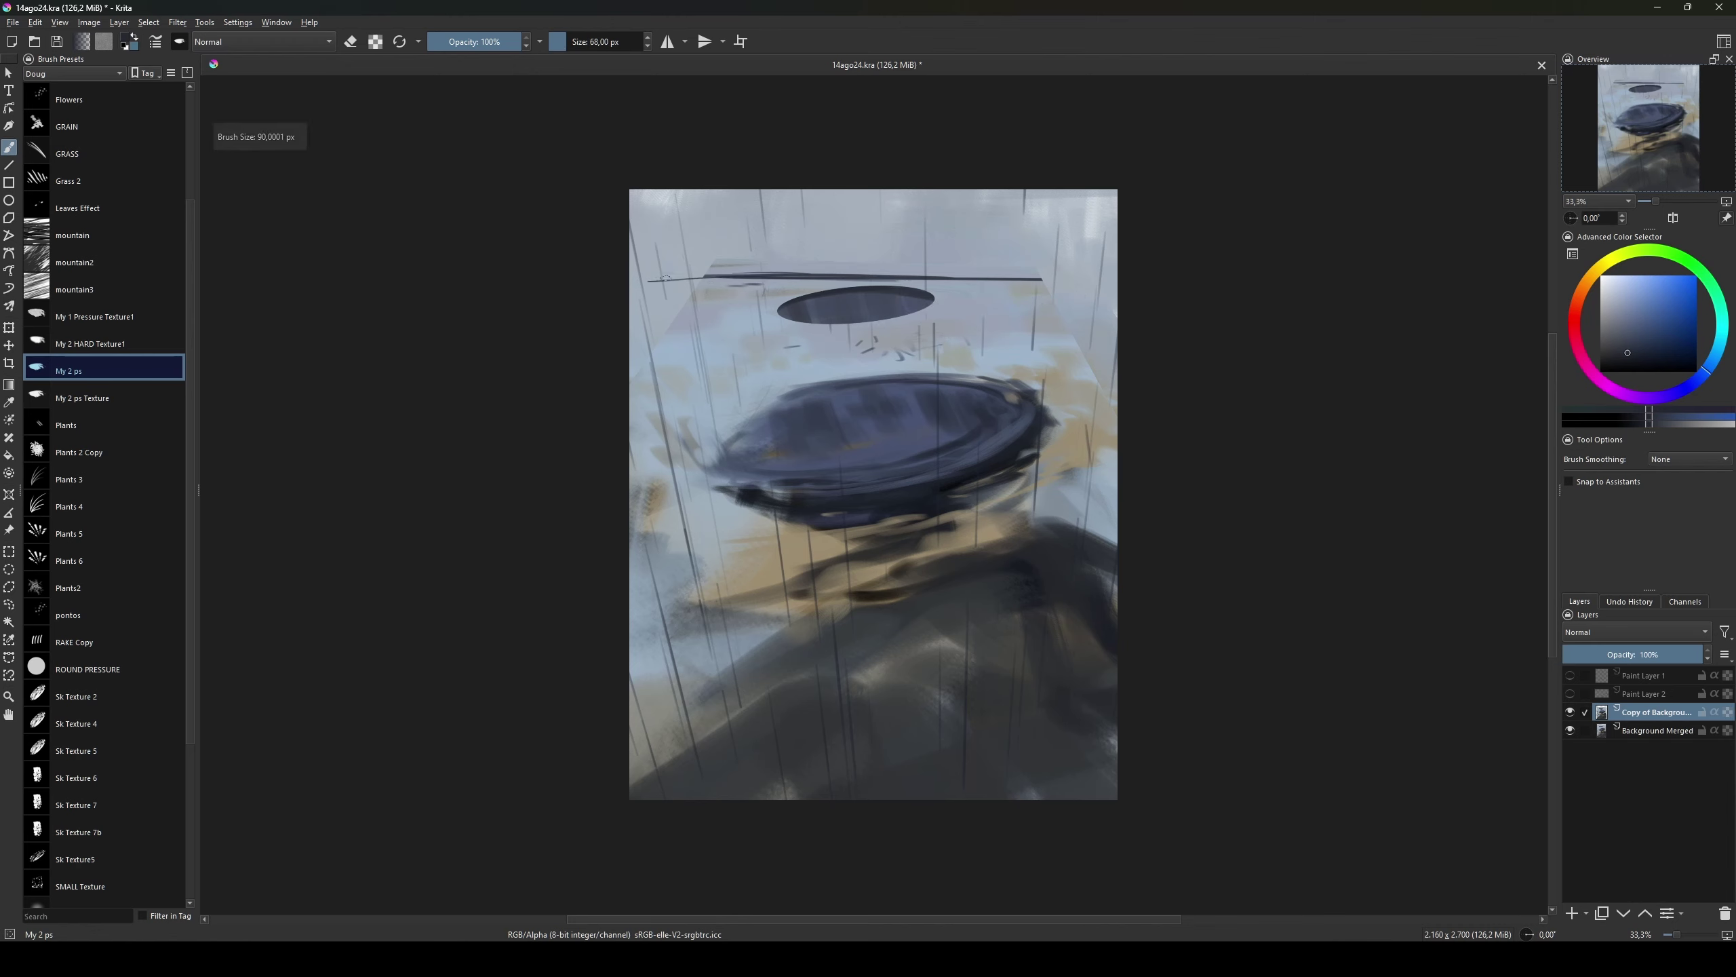
{"action": "key", "text": "slash"}
{"action": "left_click_drag", "start_coordinate": [1121, 270], "coordinate": [954, 273]}
Step: Sample blue-grey, navy and tan, resize the brush, and open Blend 1 Blur brush settings
{"action": "key", "text": "ctrl+e"}
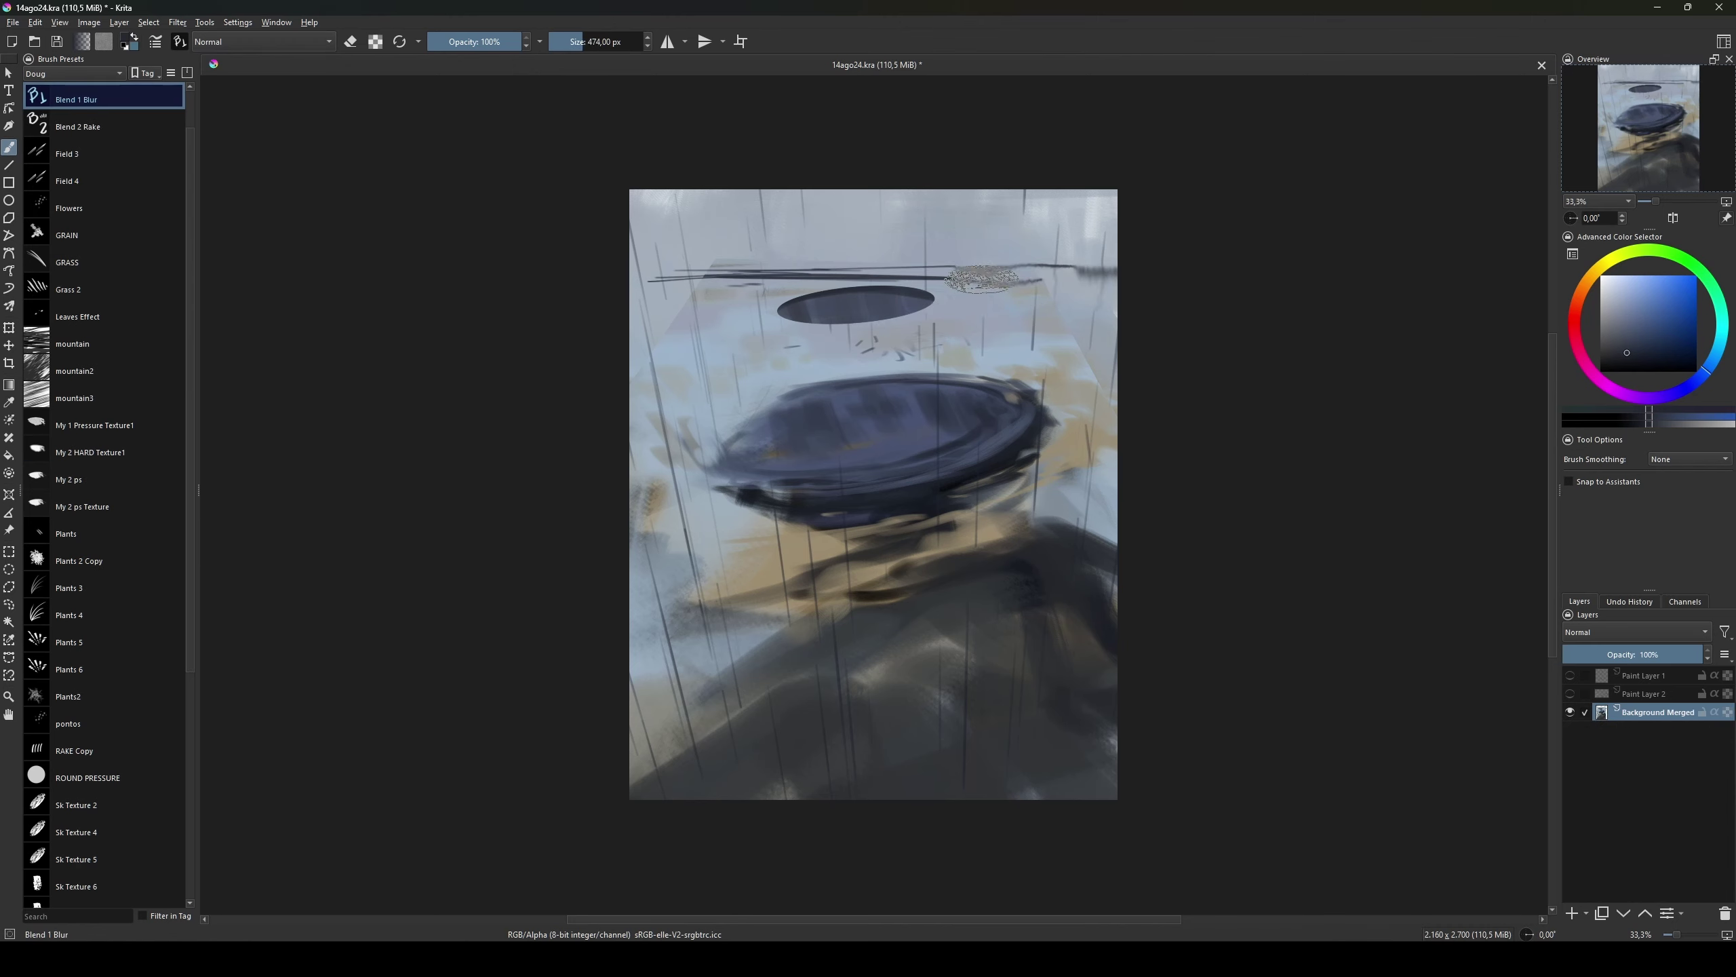
{"action": "key", "text": "slash"}
{"action": "key", "text": "slash"}
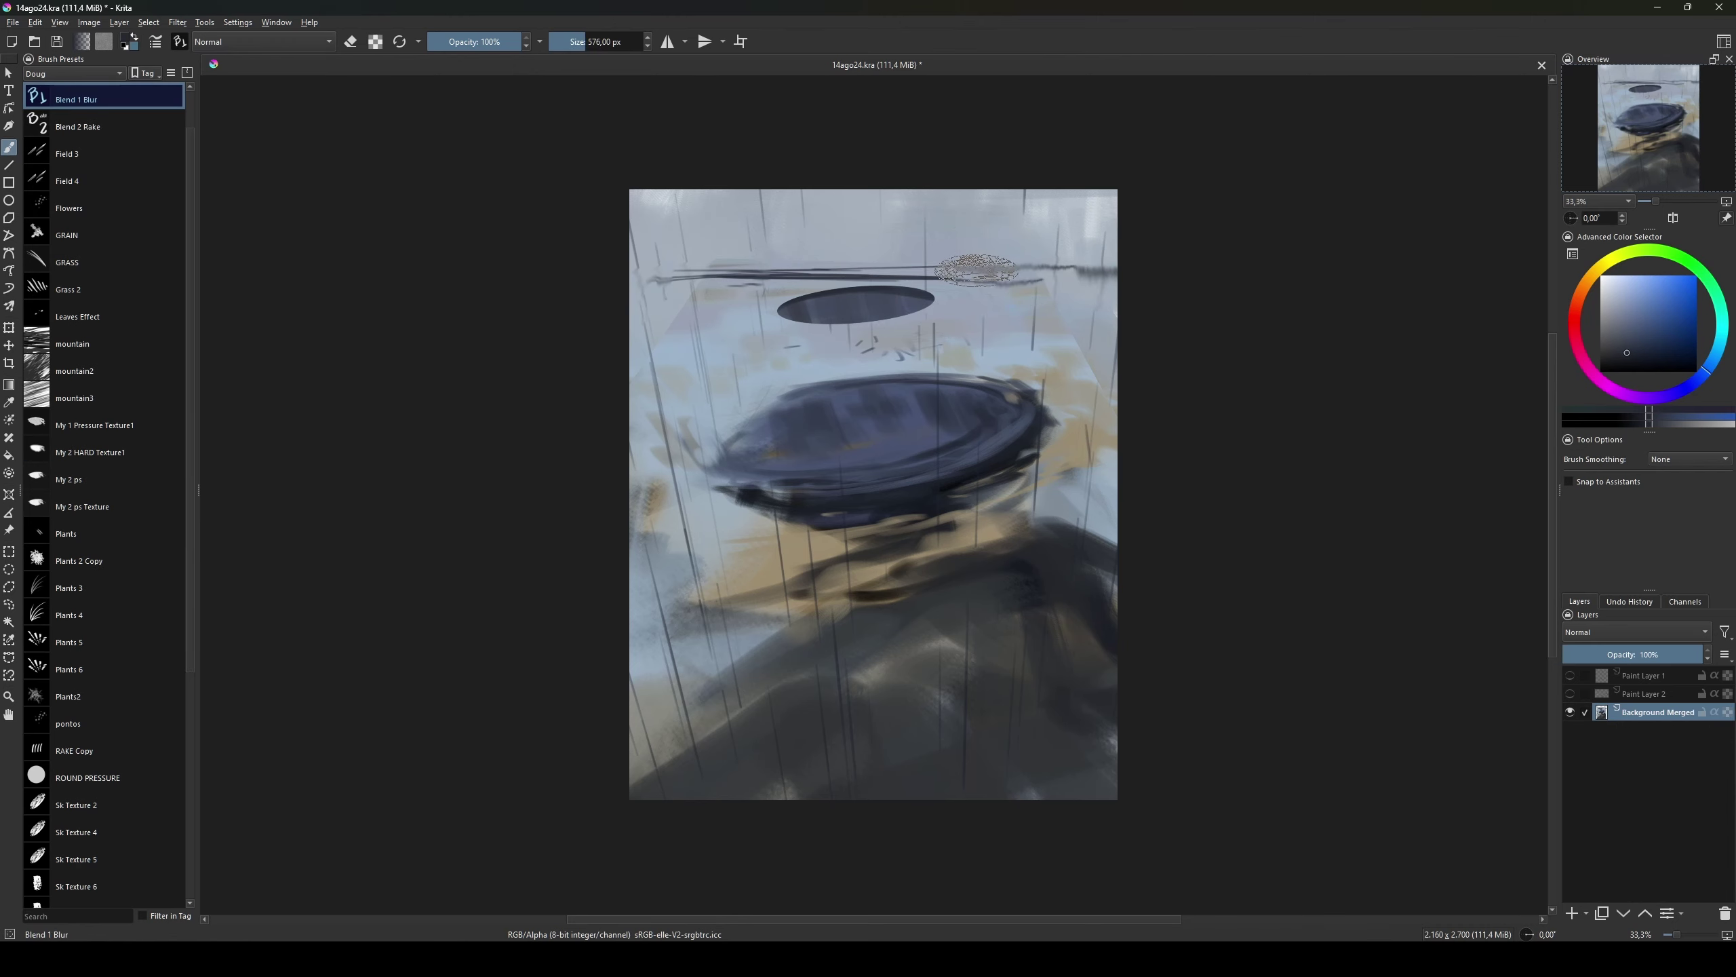
{"action": "key", "text": "slash"}
{"action": "left_click", "coordinate": [1028, 291], "text": "ctrl"}
{"action": "left_click_drag", "start_coordinate": [880, 257], "coordinate": [834, 256]}
{"action": "left_click_drag", "start_coordinate": [658, 293], "coordinate": [608, 293]}
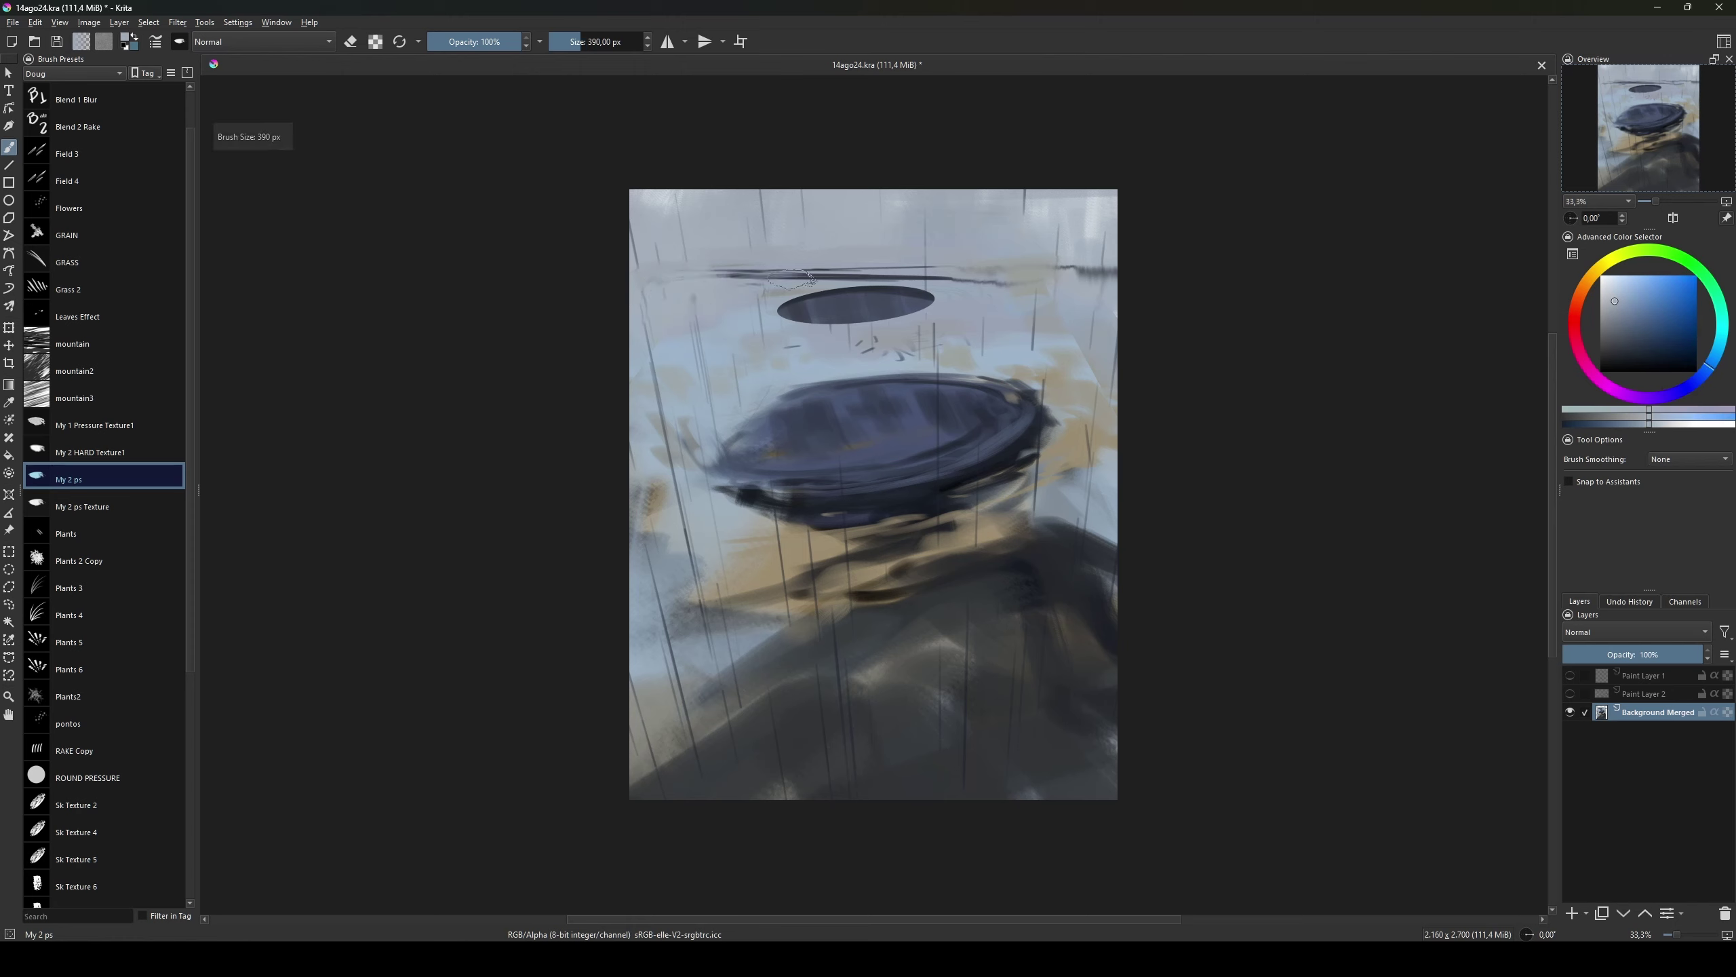
{"action": "left_click", "coordinate": [807, 281], "text": "ctrl"}
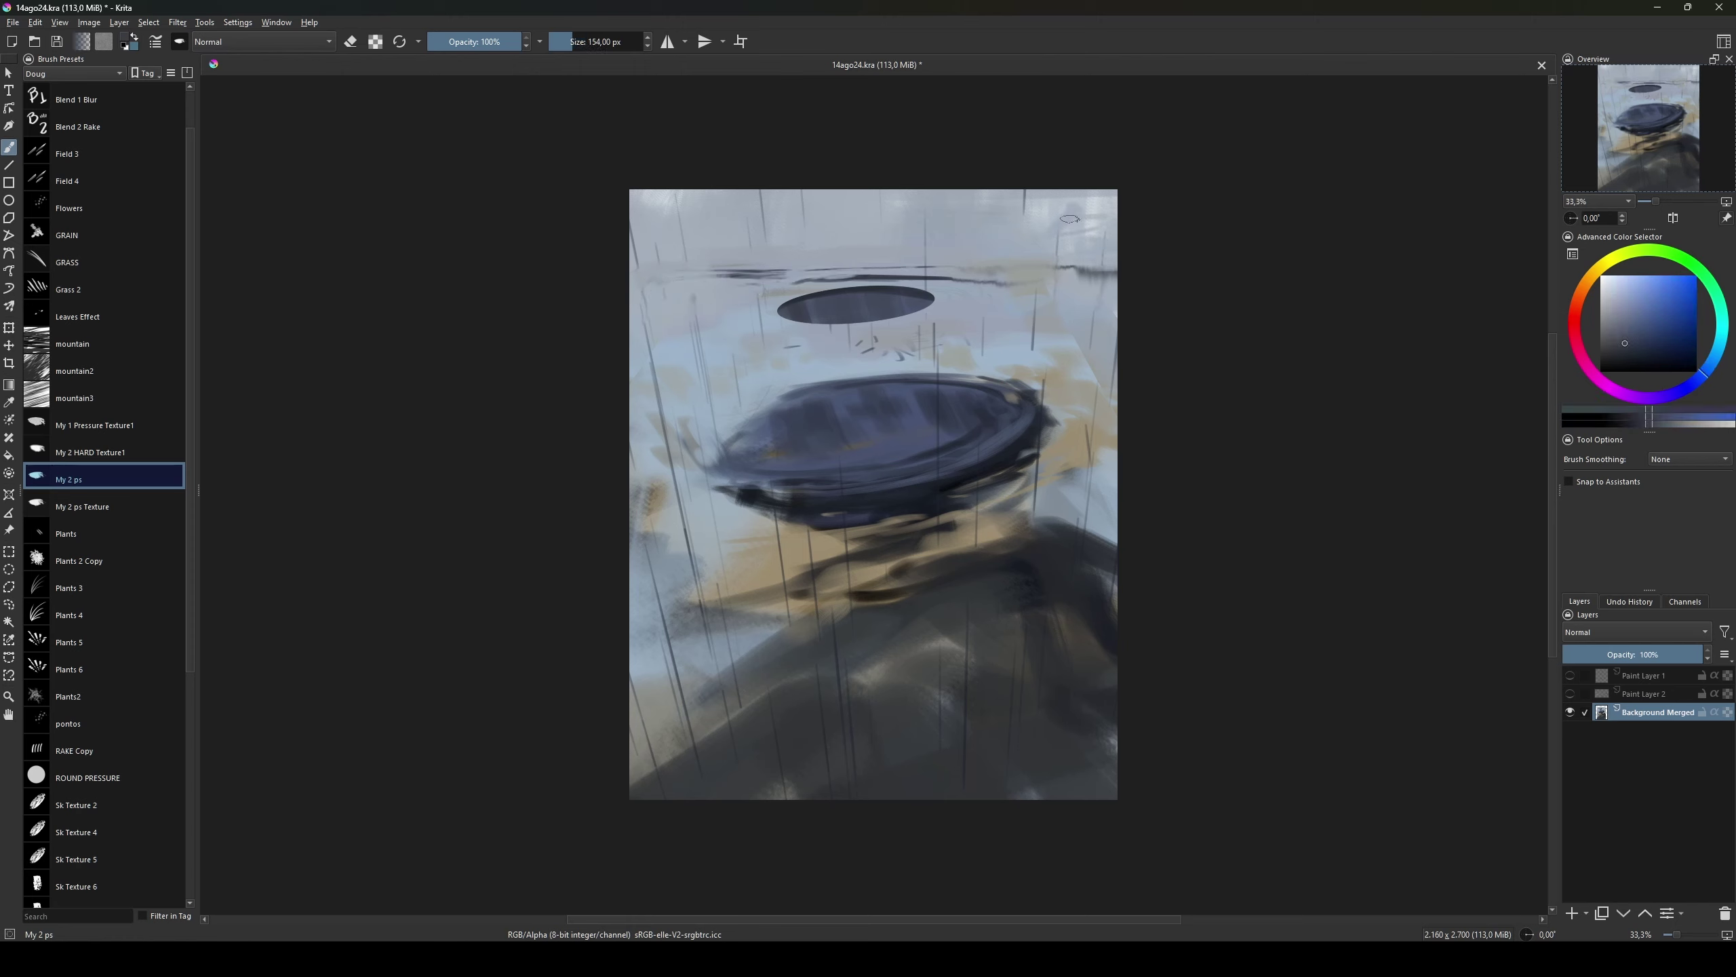
{"action": "left_click_drag", "start_coordinate": [1368, 611], "coordinate": [1399, 611]}
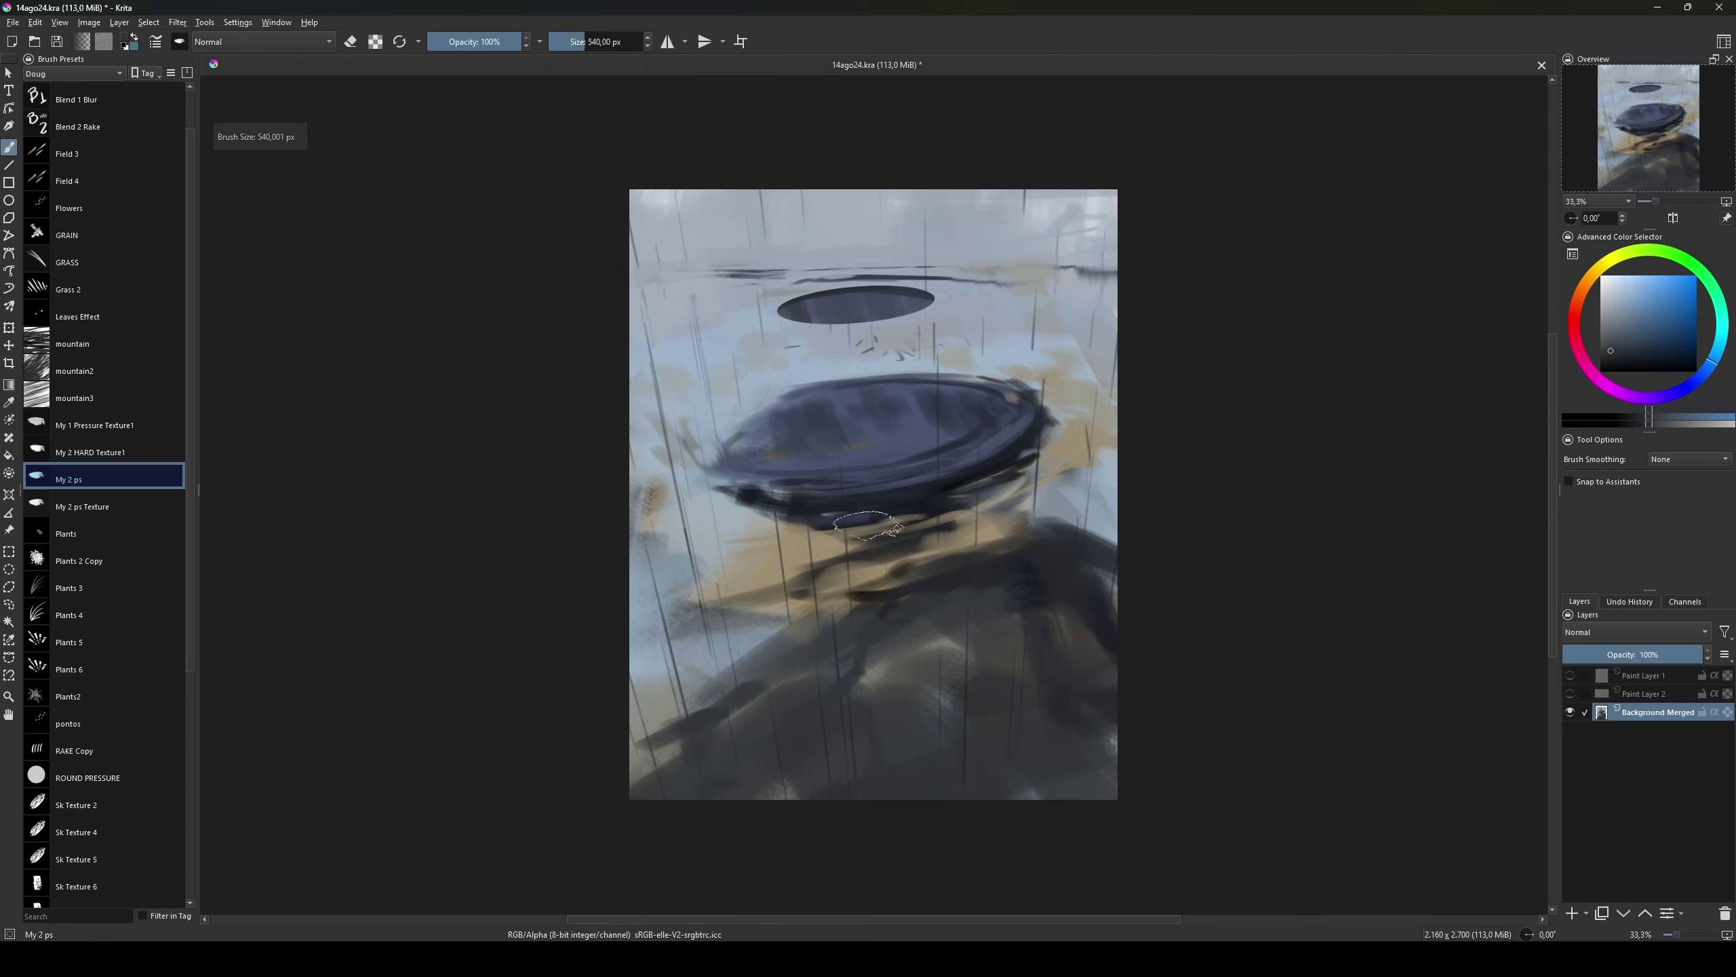
{"action": "left_click", "coordinate": [883, 554], "text": "ctrl"}
{"action": "key", "text": "slash"}
{"action": "key", "text": "F5"}
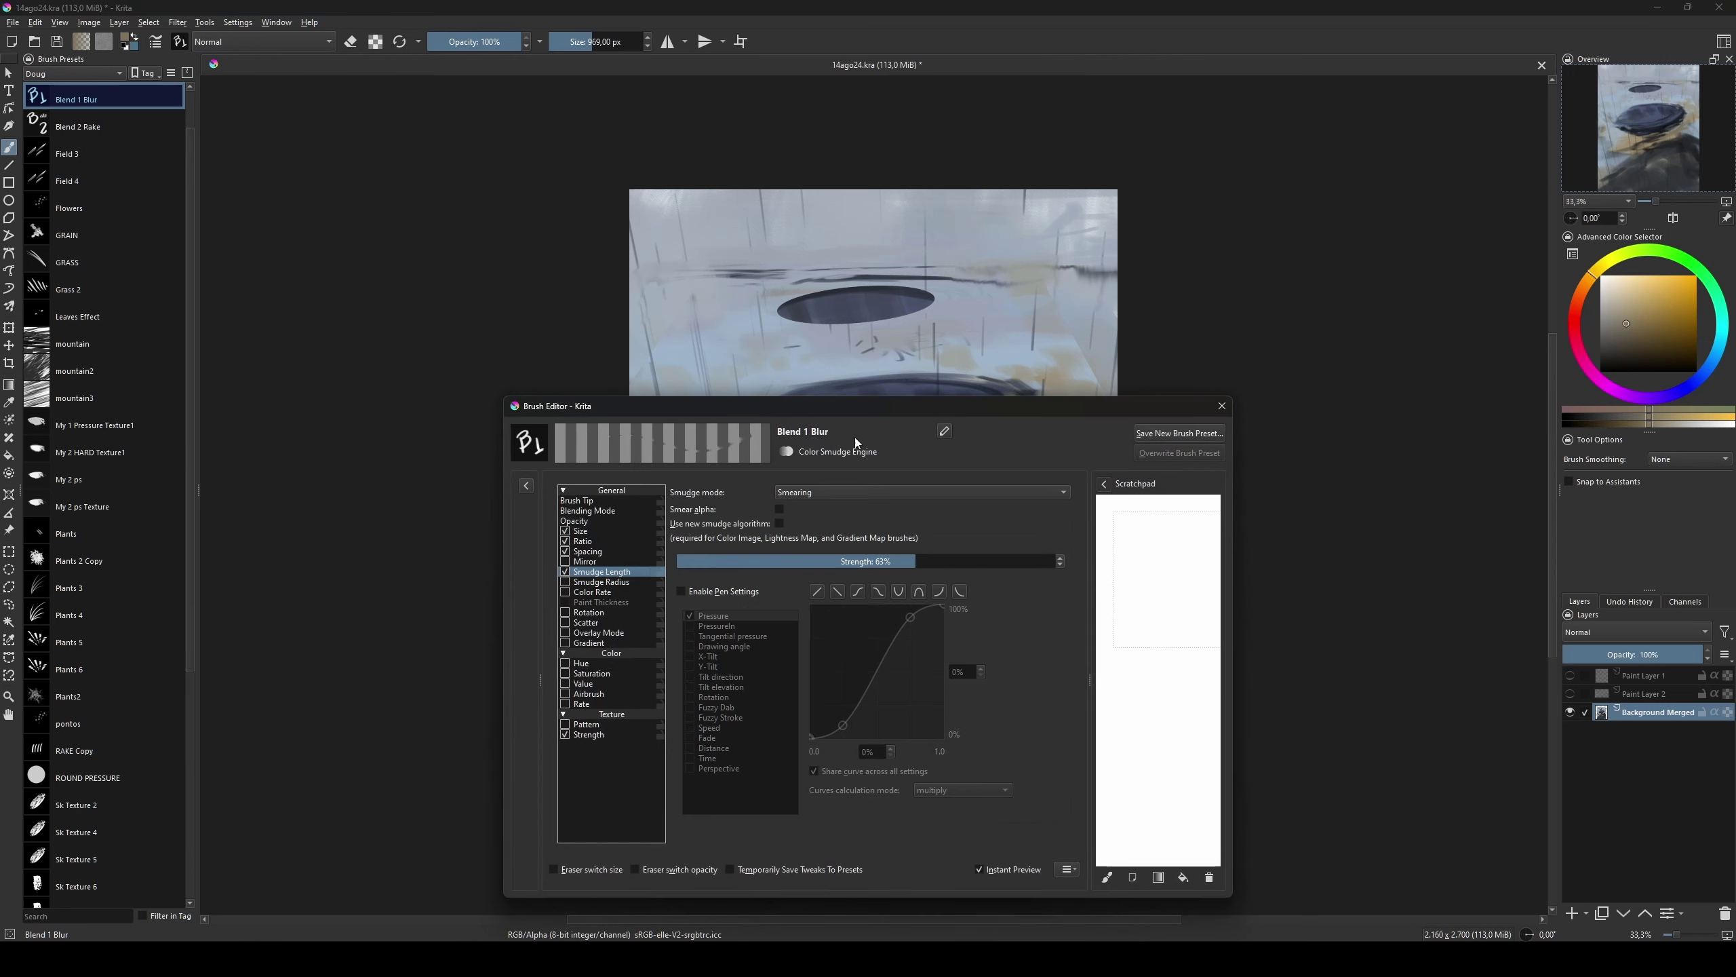
Step: Set Blend 1 Blur smudge strength to 56% with smudge radius on and save the preset
{"action": "left_click_drag", "start_coordinate": [834, 556], "coordinate": [805, 560]}
{"action": "left_click", "coordinate": [889, 561]}
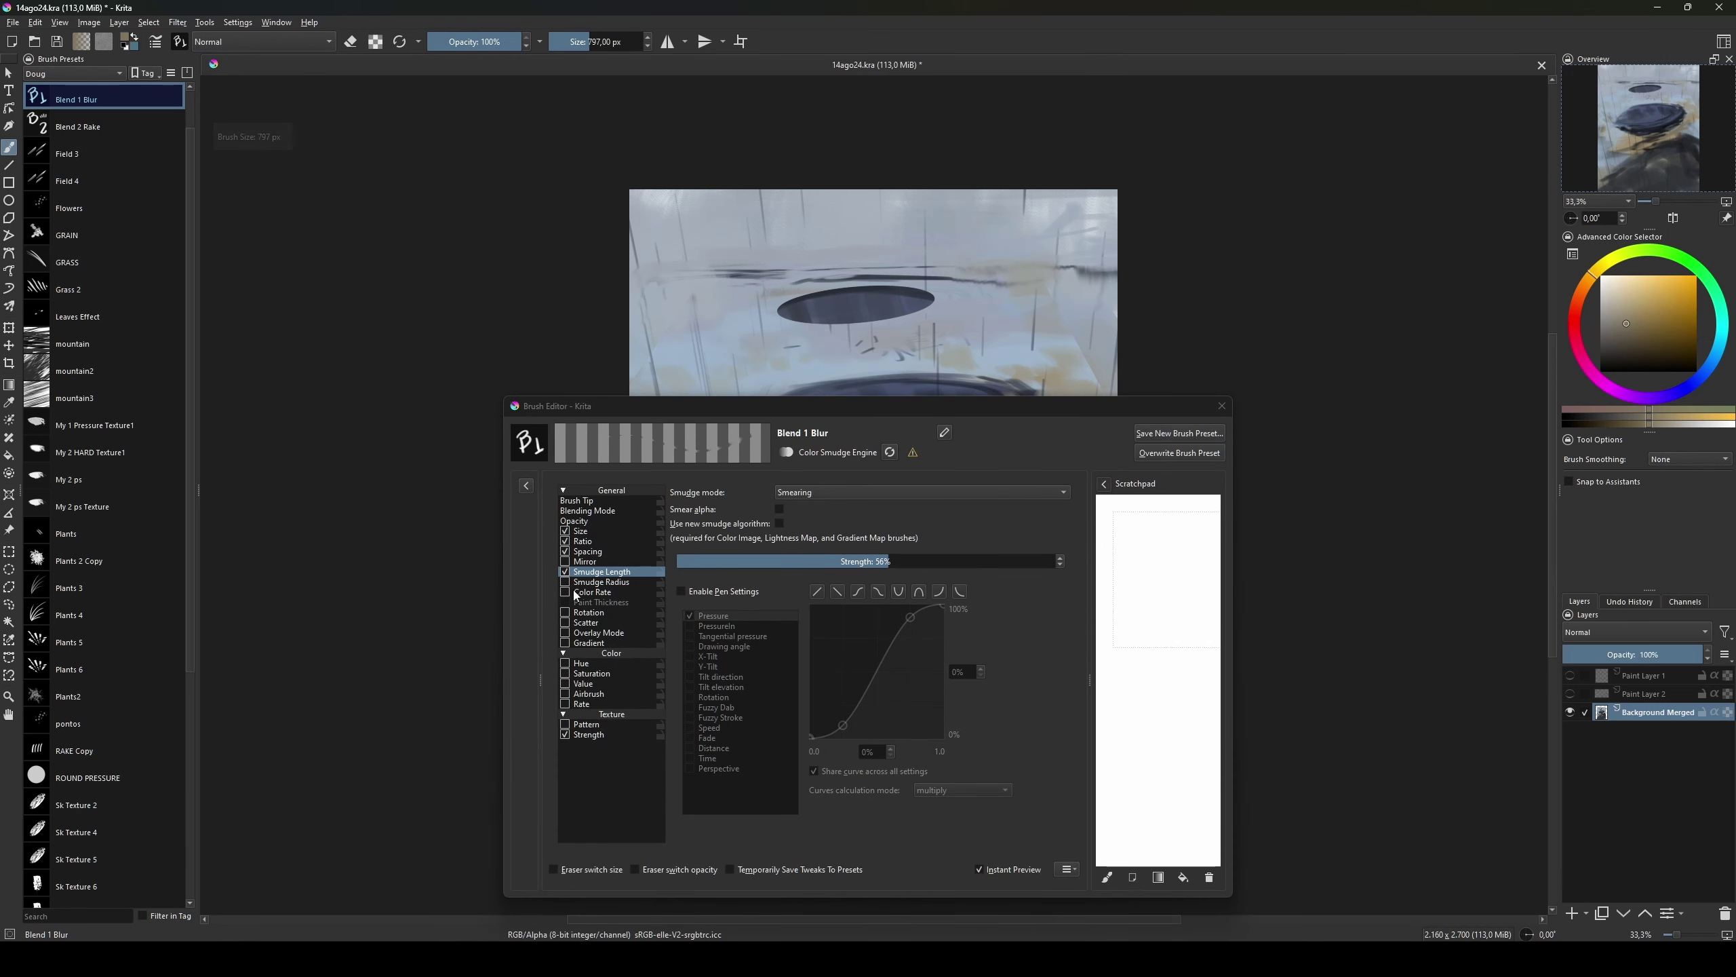
{"action": "left_click", "coordinate": [565, 581]}
{"action": "left_click", "coordinate": [1179, 453]}
{"action": "left_click", "coordinate": [930, 591]}
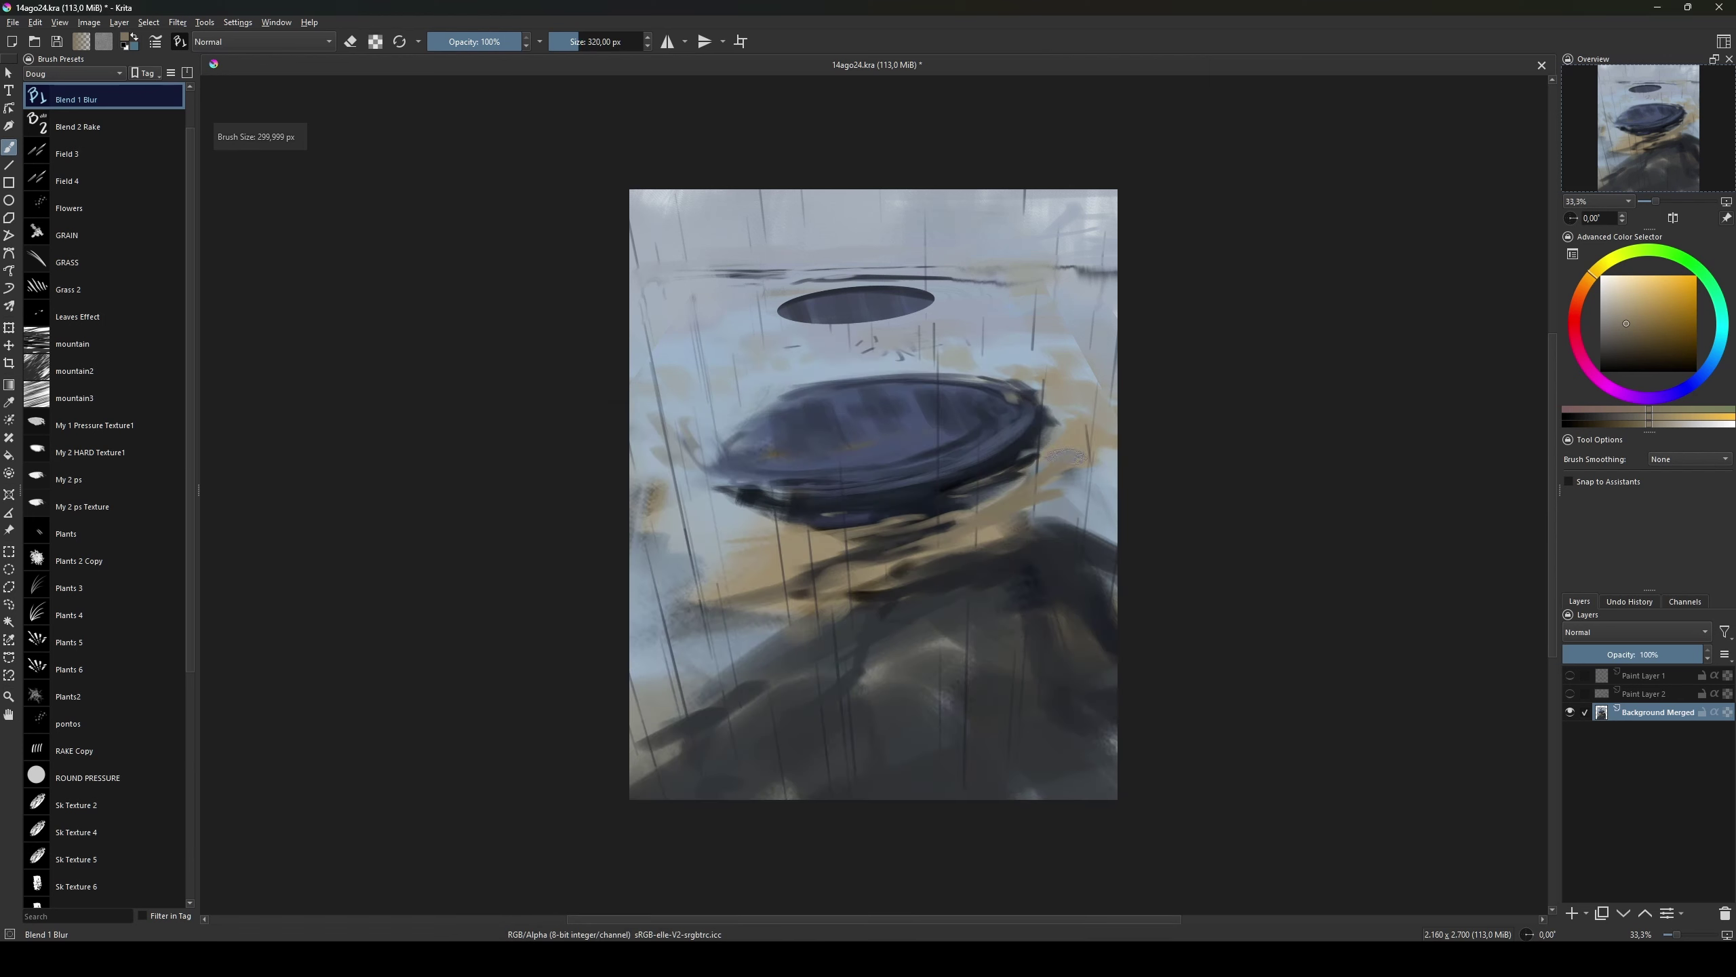
Step: Switch to the My 2 ps brush preset and sample tan from the painting
{"action": "left_click", "coordinate": [88, 777]}
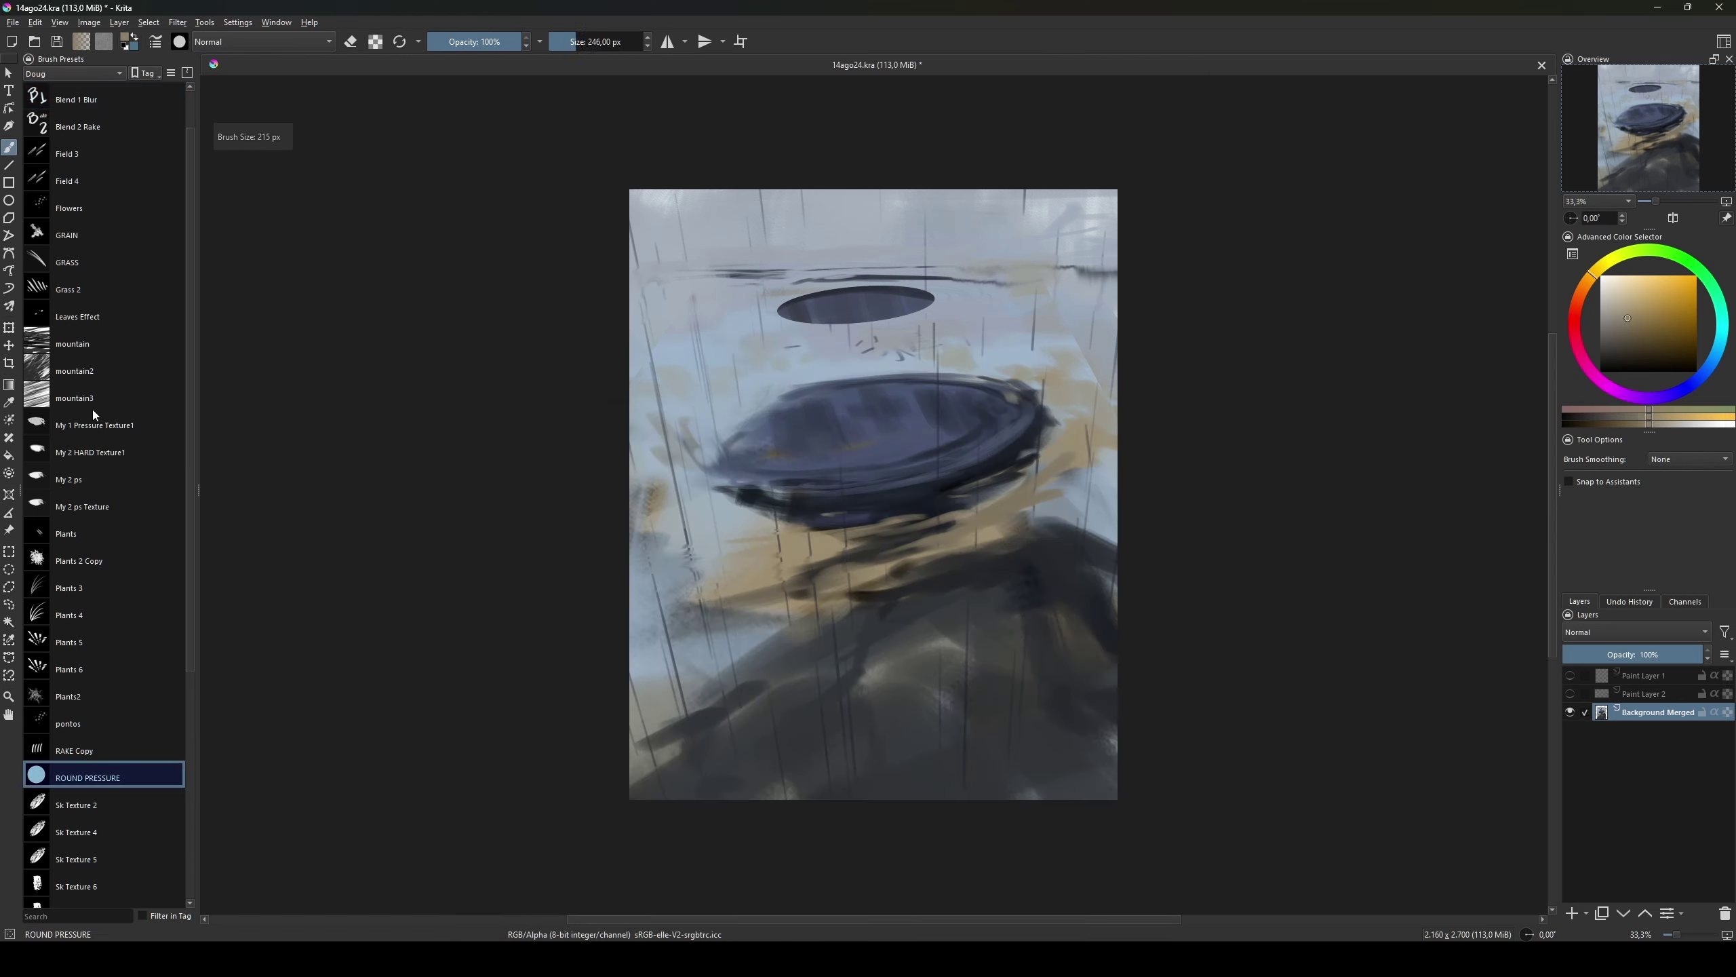
{"action": "left_click", "coordinate": [68, 478]}
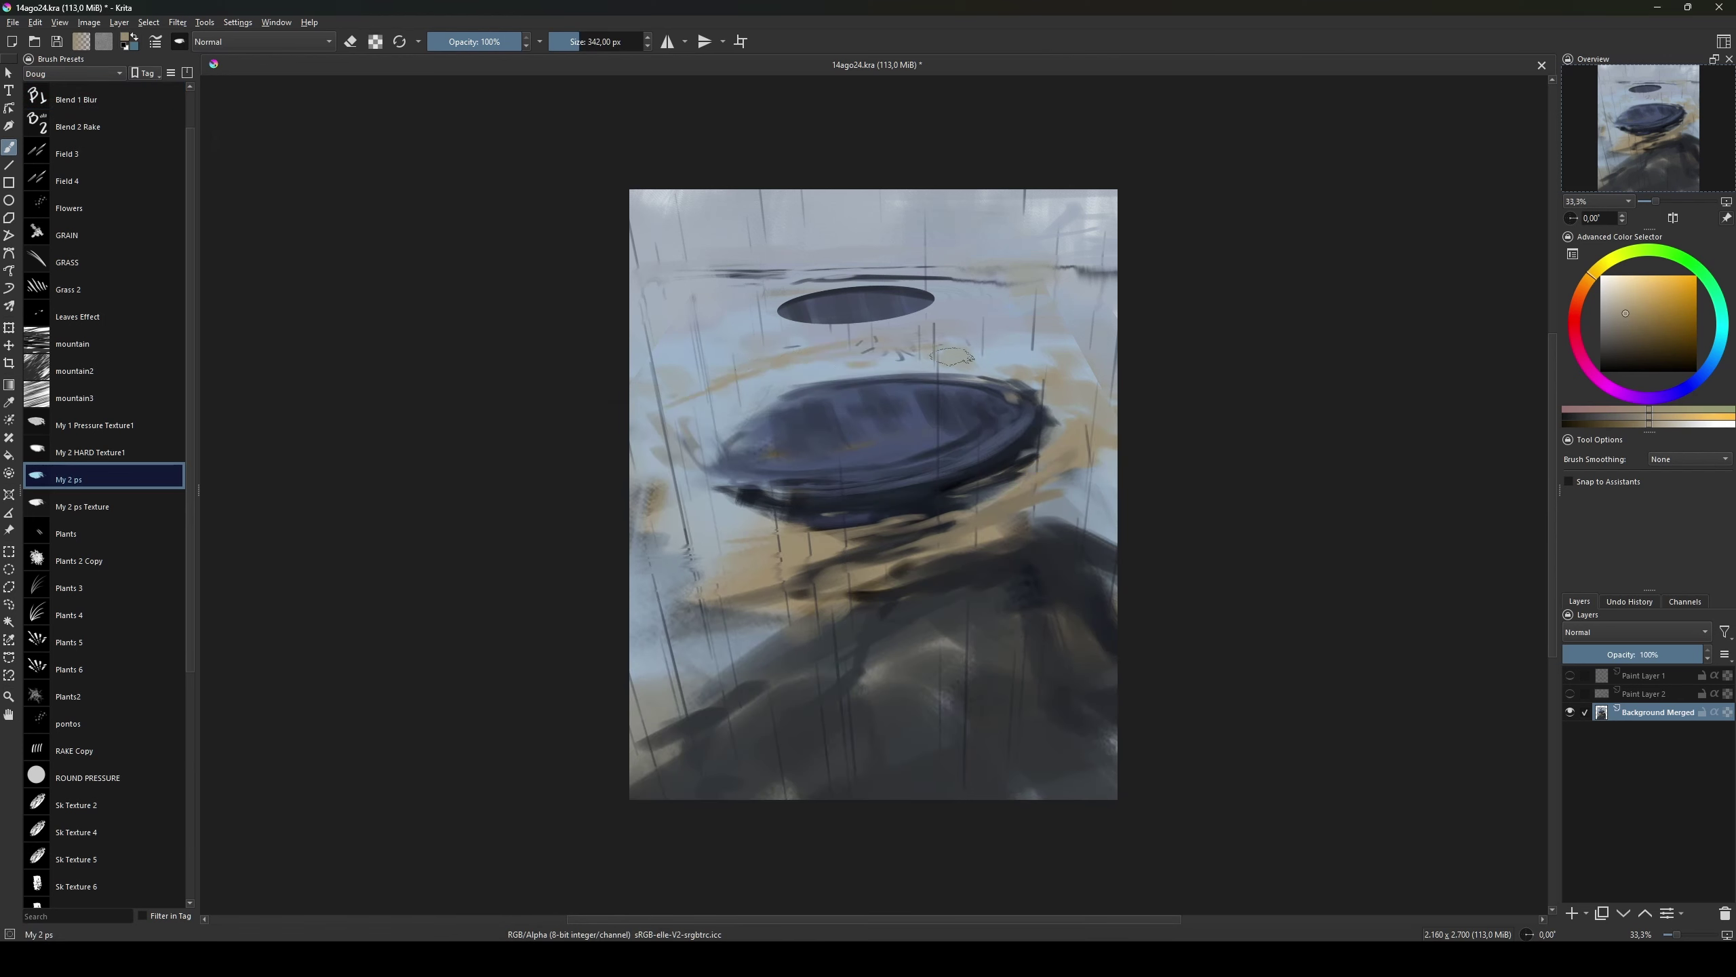
{"action": "left_click", "coordinate": [984, 301], "text": "ctrl"}
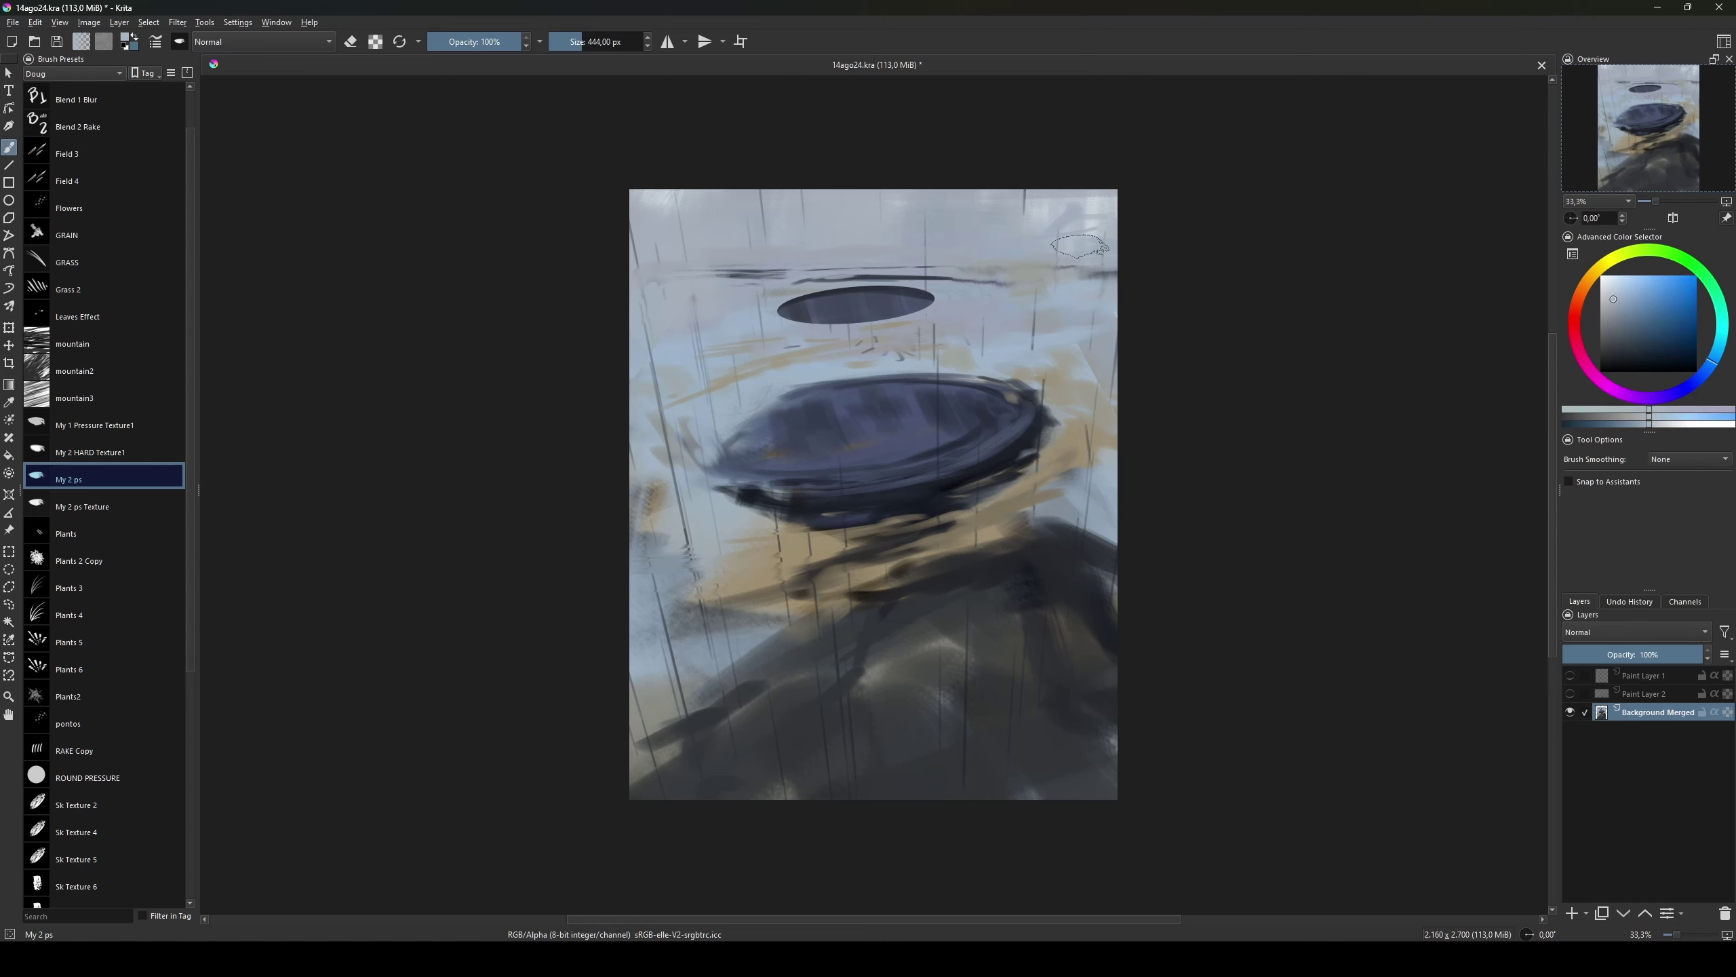
{"action": "left_click", "coordinate": [904, 247], "text": "ctrl"}
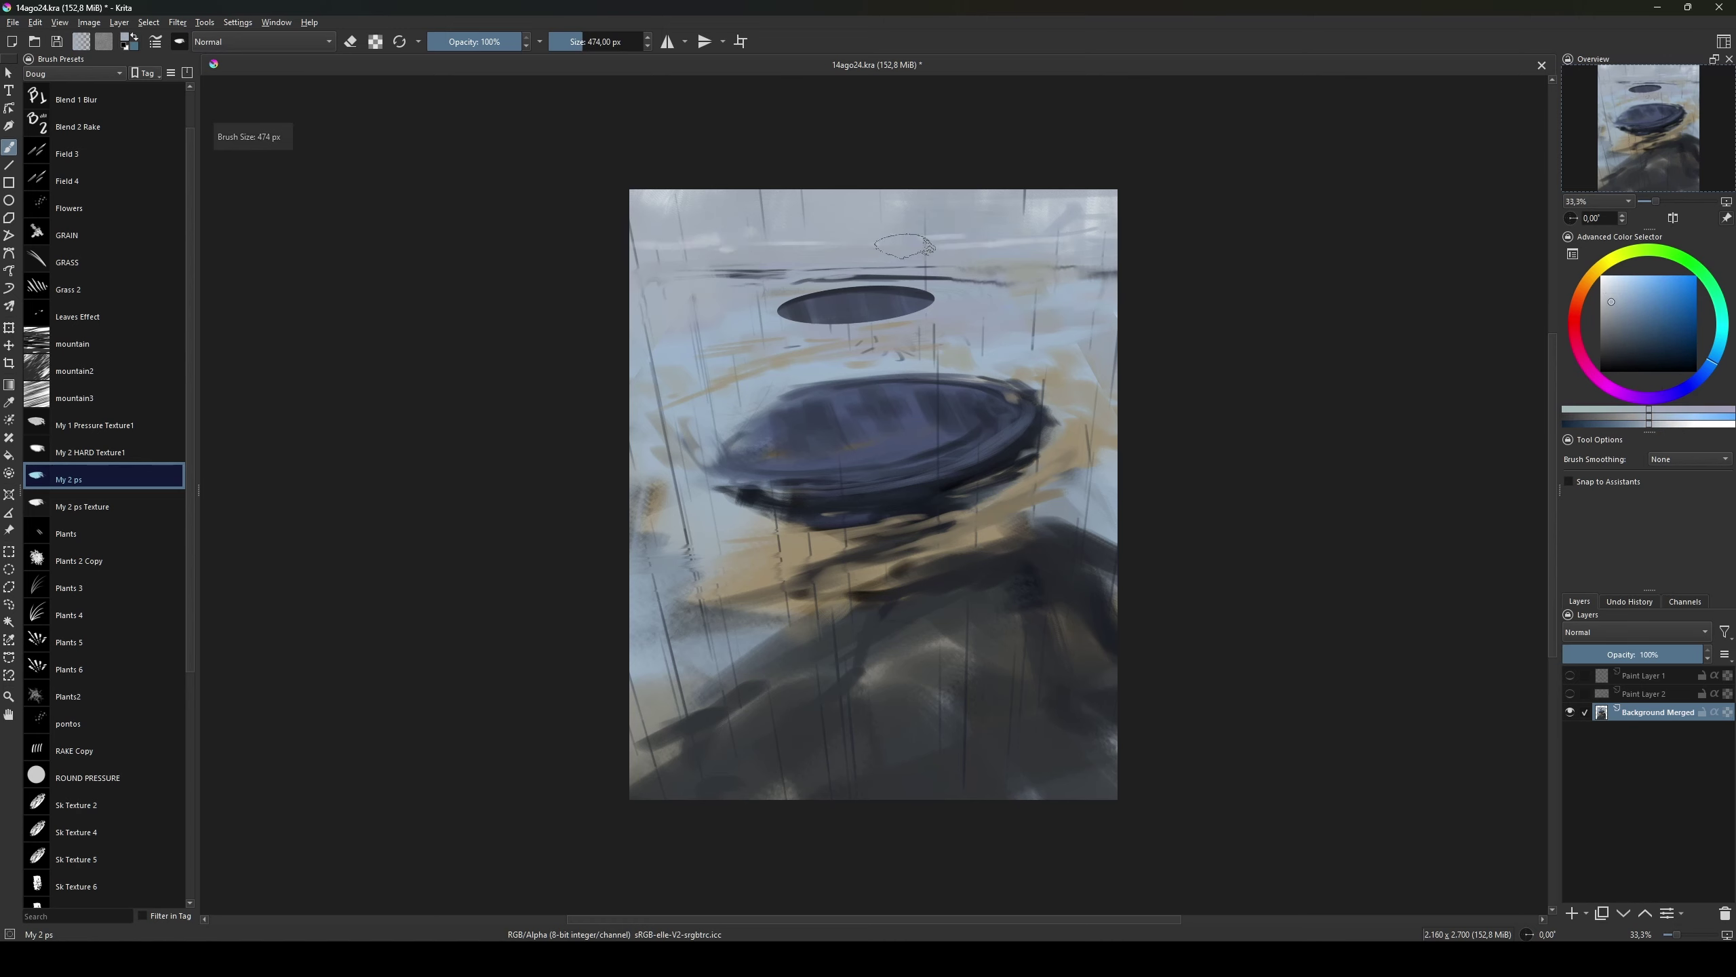
{"action": "key", "text": "bracketright"}
{"action": "key", "text": "bracketright"}
{"action": "left_click", "coordinate": [758, 269], "text": "ctrl"}
{"action": "key", "text": "bracketleft"}
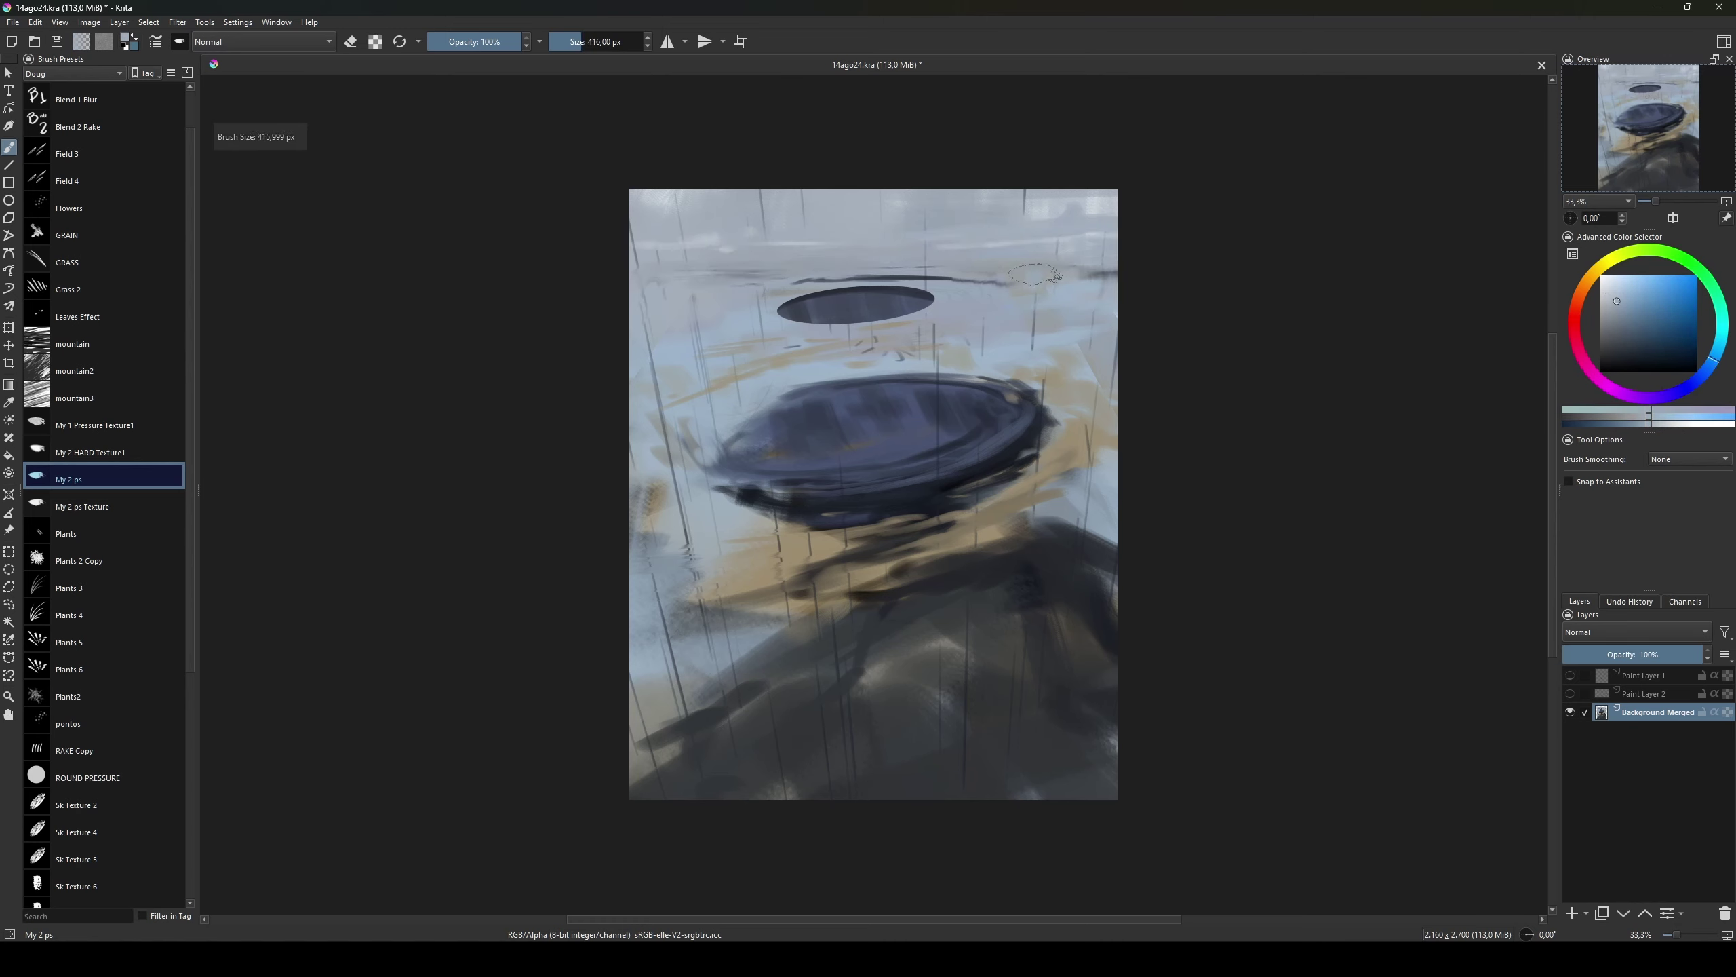
{"action": "left_click", "coordinate": [1052, 328], "text": "ctrl"}
Step: Add a new paint layer and paint tan vertical strokes around the pit
{"action": "key", "text": "Insert"}
{"action": "mouse_move", "coordinate": [1047, 410]}
{"action": "left_mouse_down"}
{"action": "mouse_move", "coordinate": [1049, 335]}
{"action": "mouse_move", "coordinate": [940, 512]}
{"action": "left_mouse_up"}
{"action": "key", "text": "bracketleft"}
{"action": "key", "text": "bracketleft"}
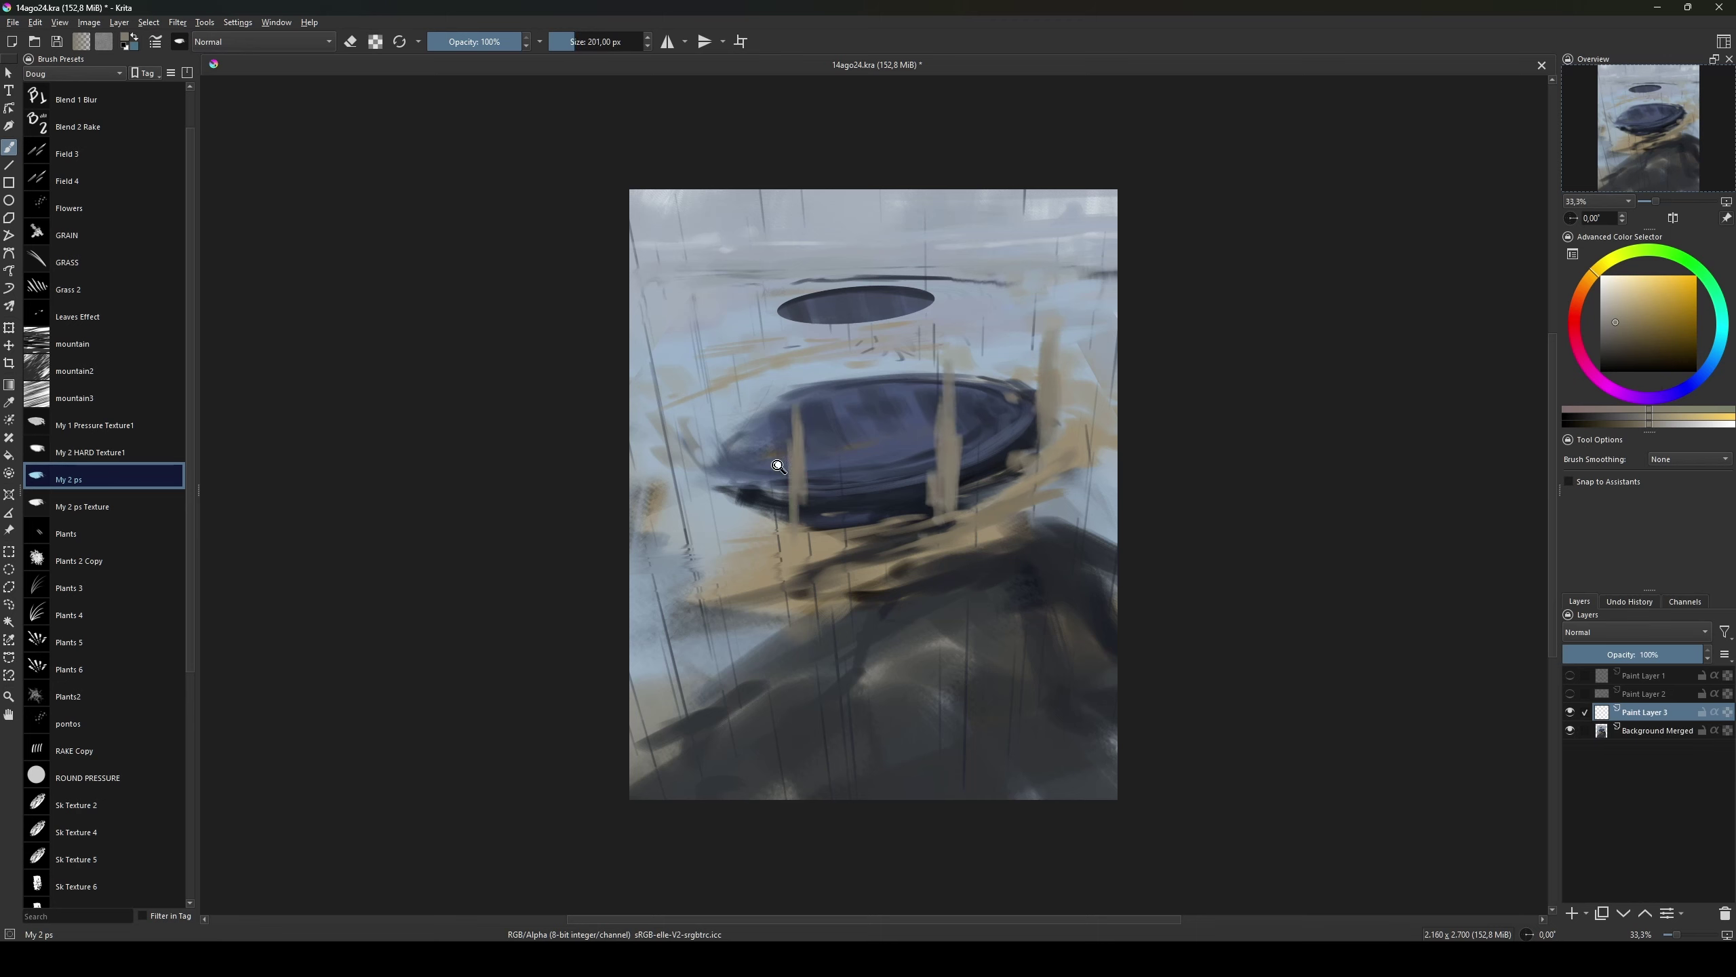
{"action": "left_click", "coordinate": [9, 494]}
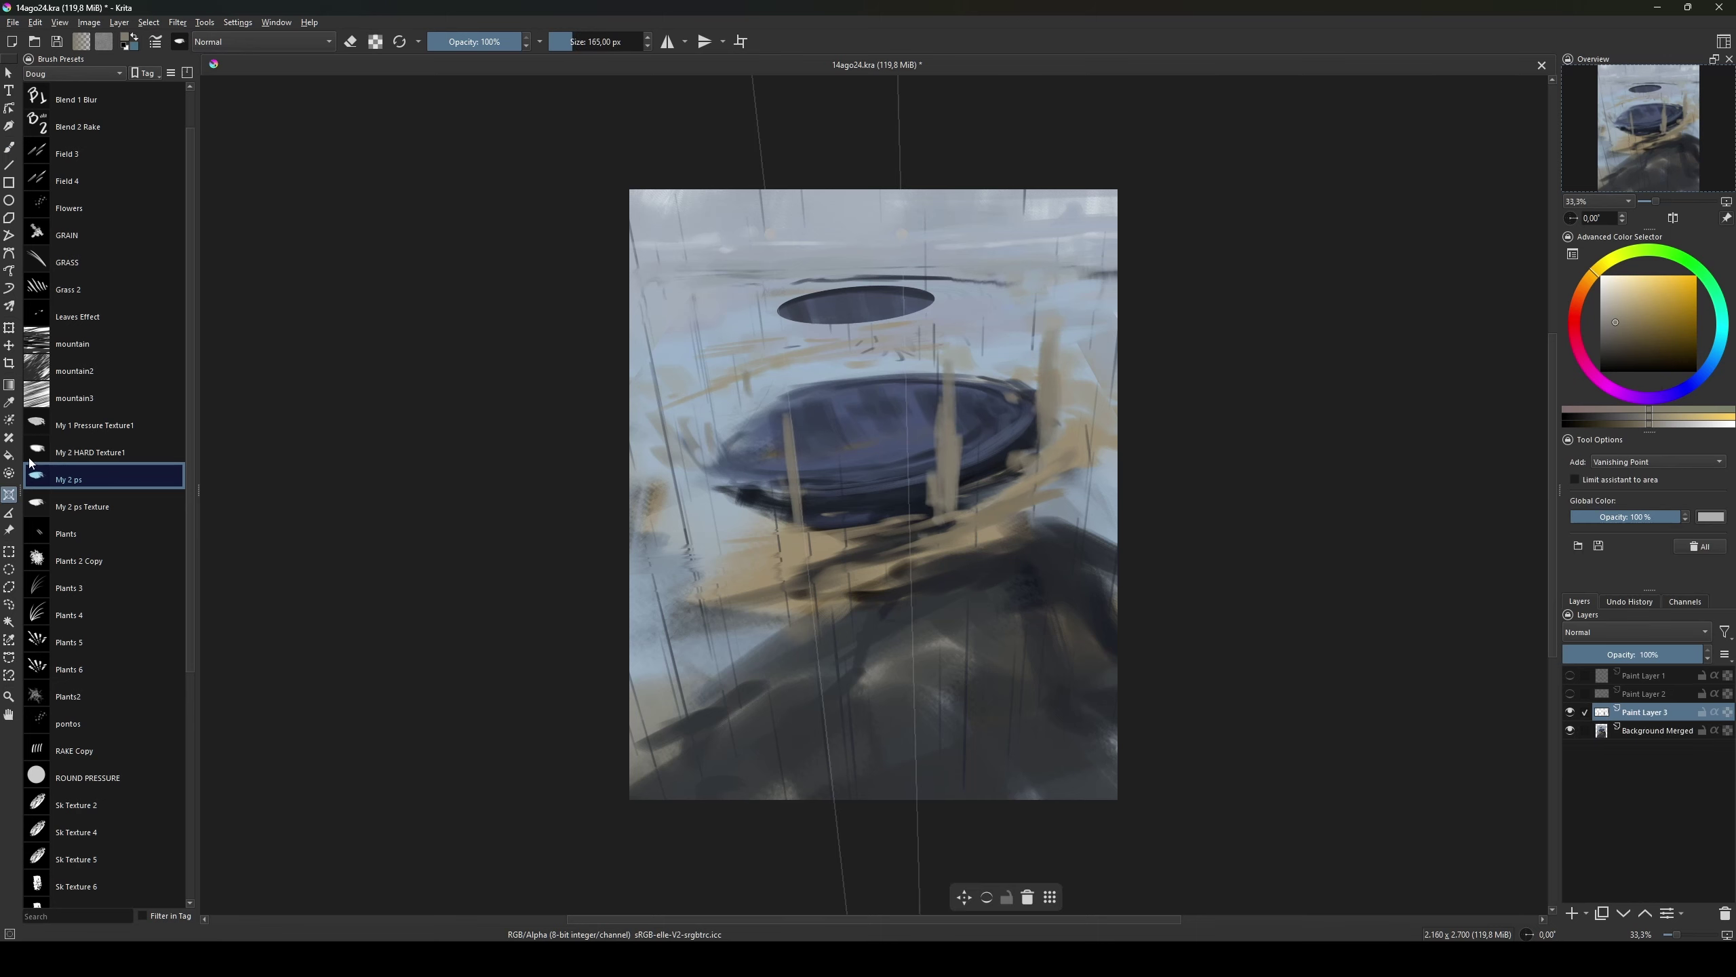
Step: Let the guide cover the whole canvas and paint two short vertical tan strokes
{"action": "left_click", "coordinate": [1575, 479]}
{"action": "key", "text": "bracketleft"}
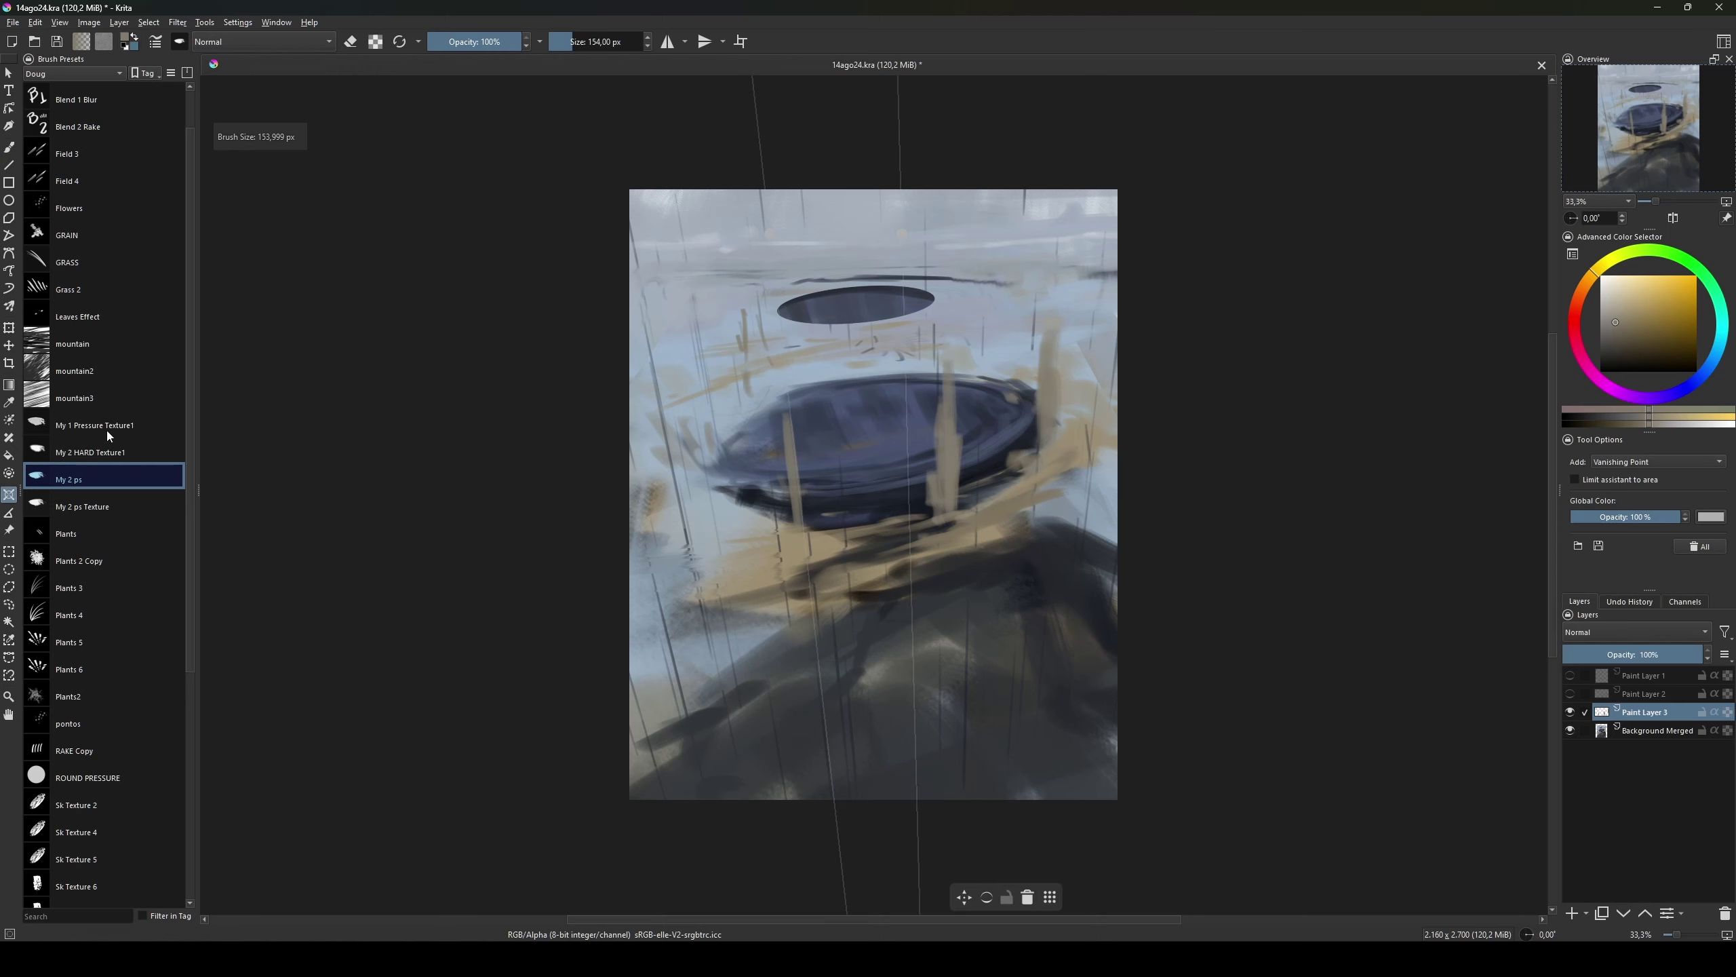
{"action": "key", "text": "b"}
{"action": "left_click_drag", "start_coordinate": [1033, 291], "coordinate": [1034, 350]}
{"action": "key", "text": "bracketleft"}
{"action": "key", "text": "bracketleft"}
{"action": "key", "text": "bracketleft"}
{"action": "left_click_drag", "start_coordinate": [993, 277], "coordinate": [993, 340]}
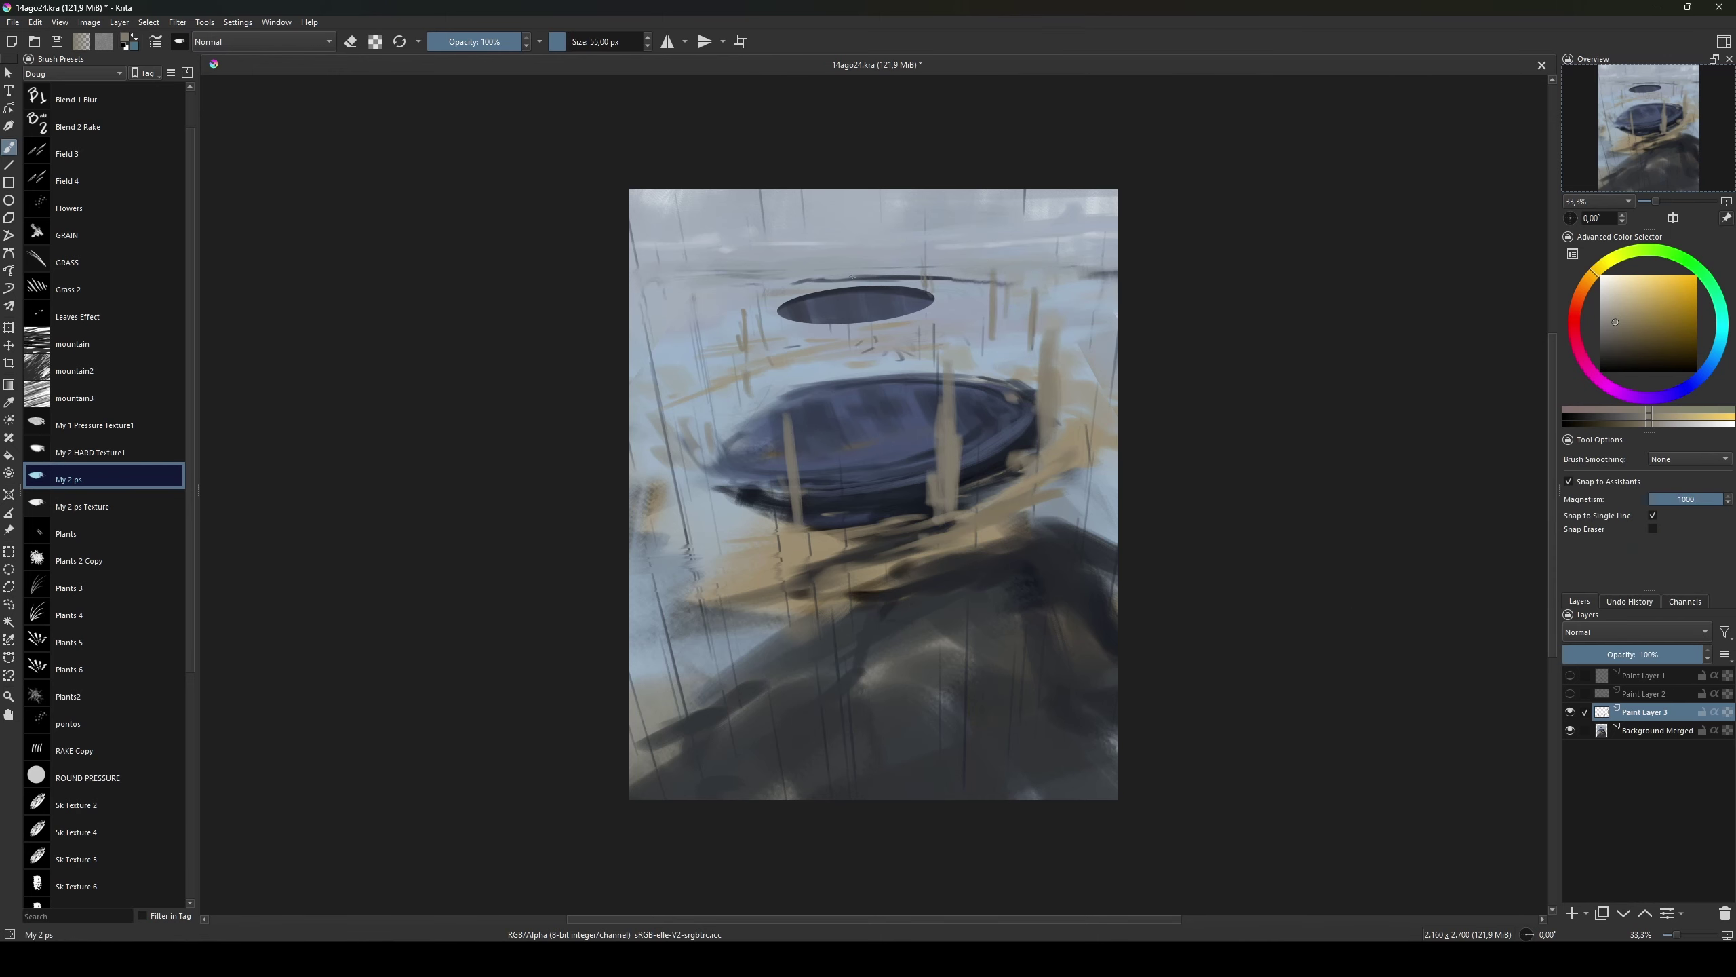
Step: Place a vanishing point with nearly vertical lines and remove the extra radial guide
{"action": "left_click", "coordinate": [10, 493]}
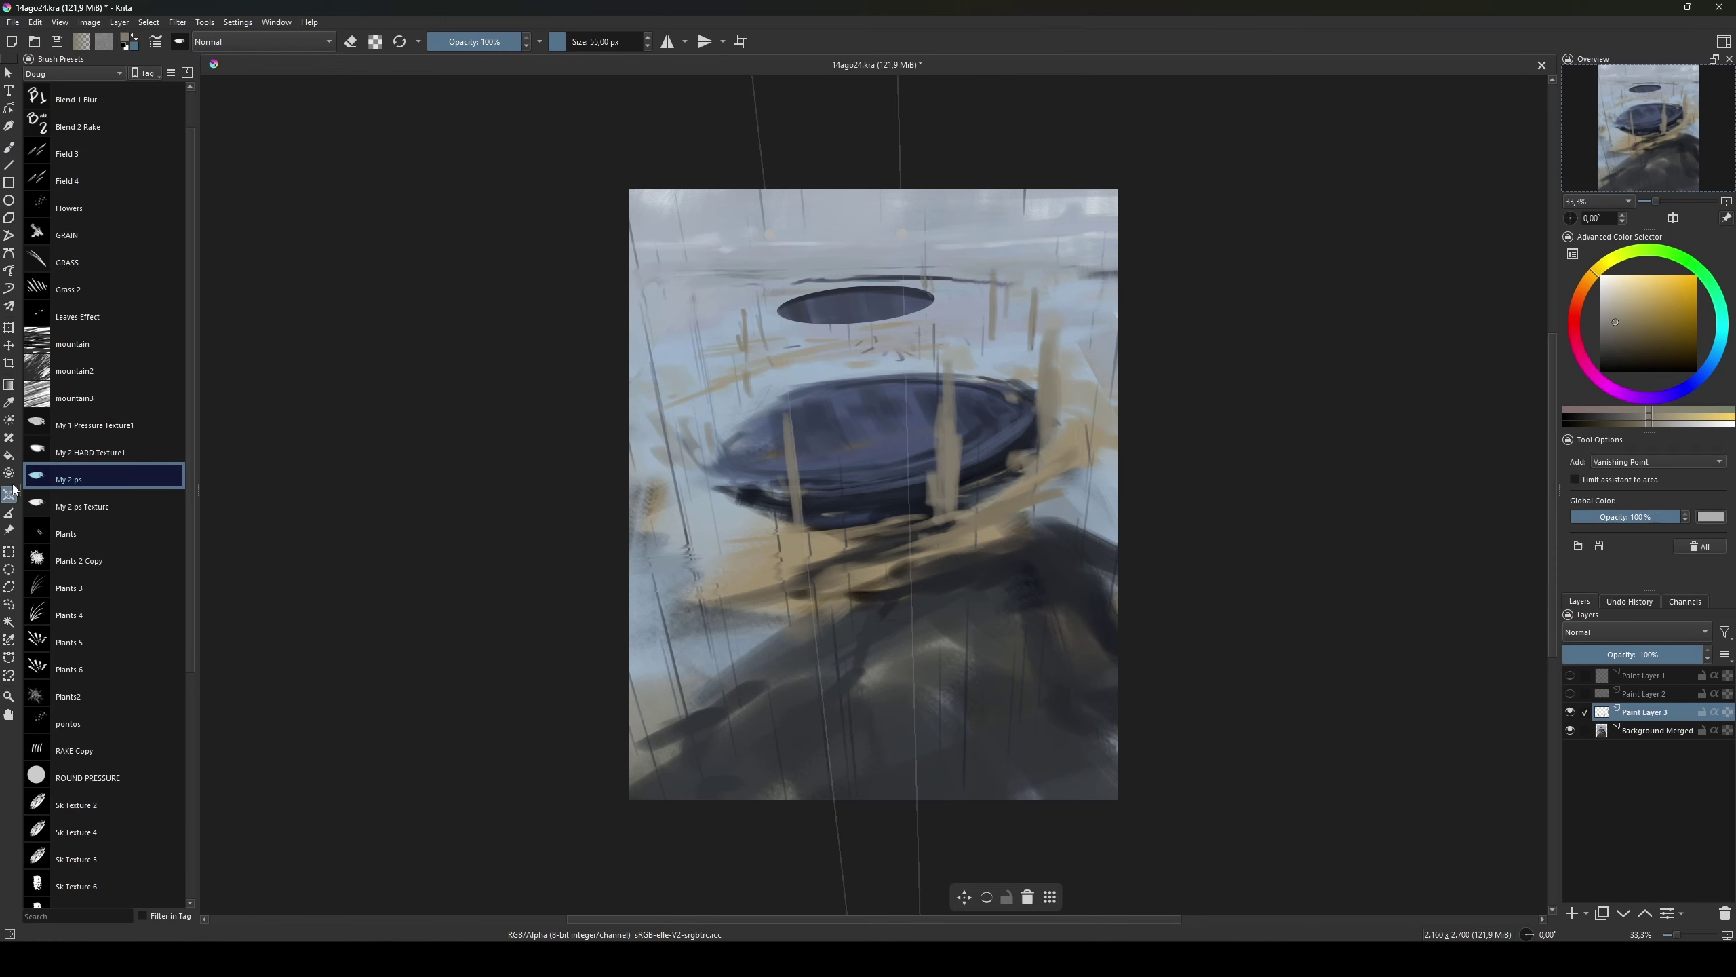
{"action": "left_click", "coordinate": [780, 305]}
{"action": "left_click", "coordinate": [778, 316]}
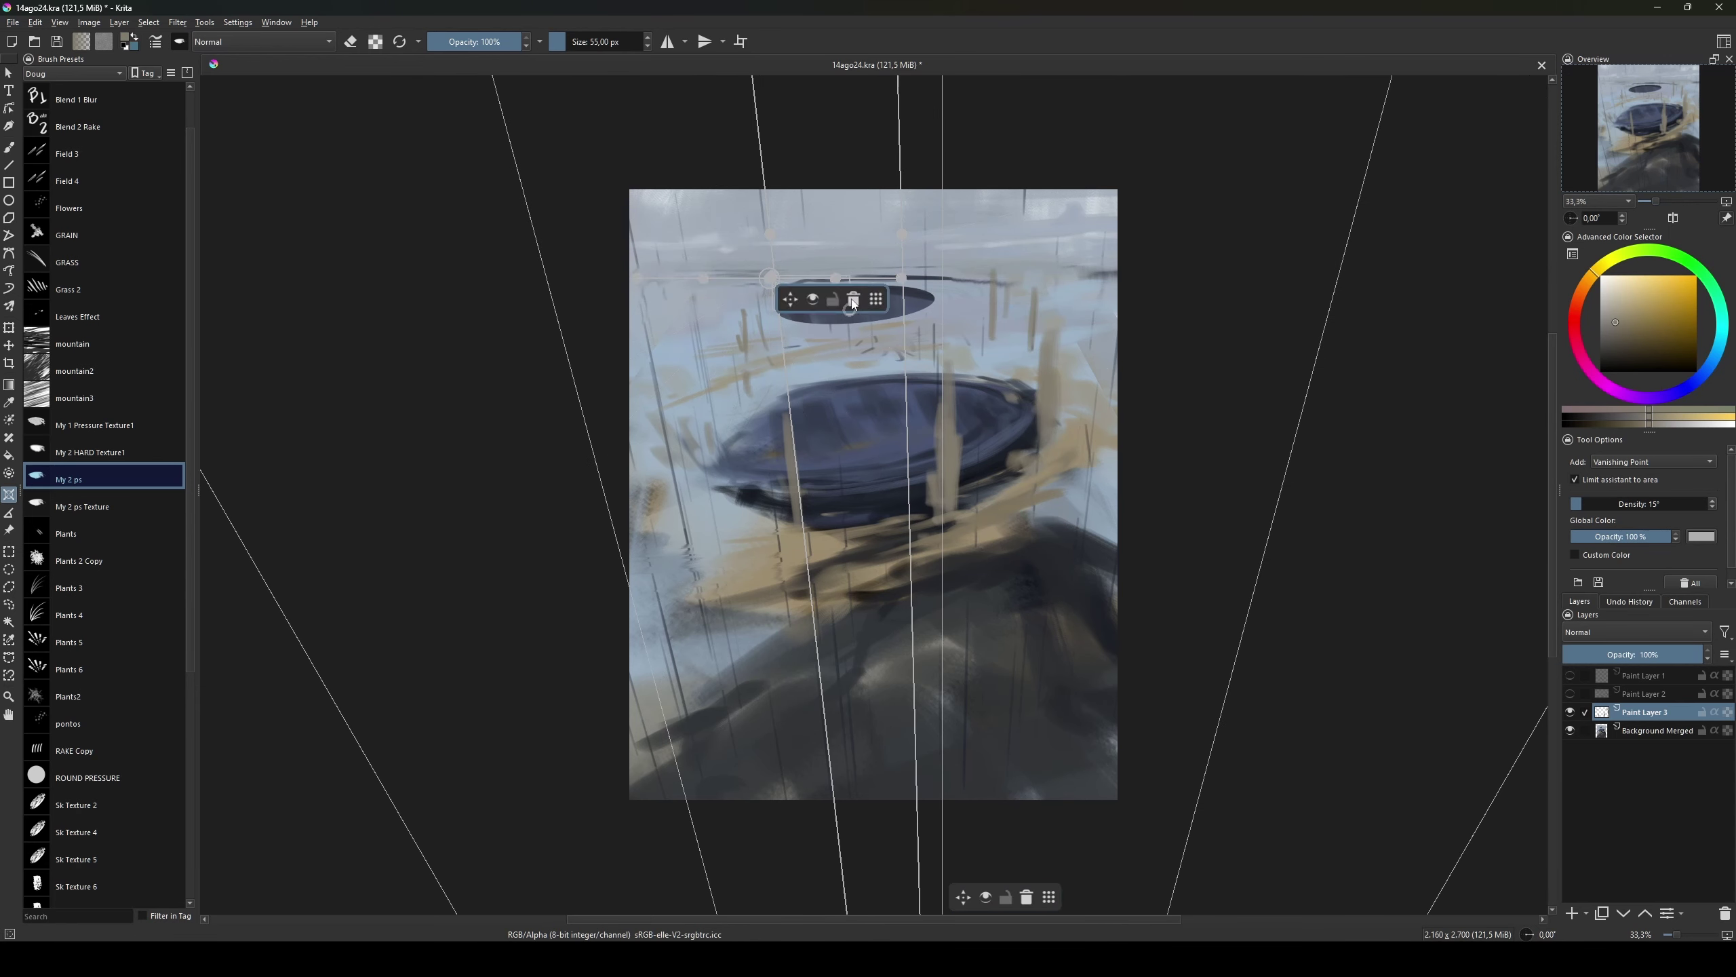
{"action": "left_click", "coordinate": [863, 296]}
{"action": "key", "text": "b"}
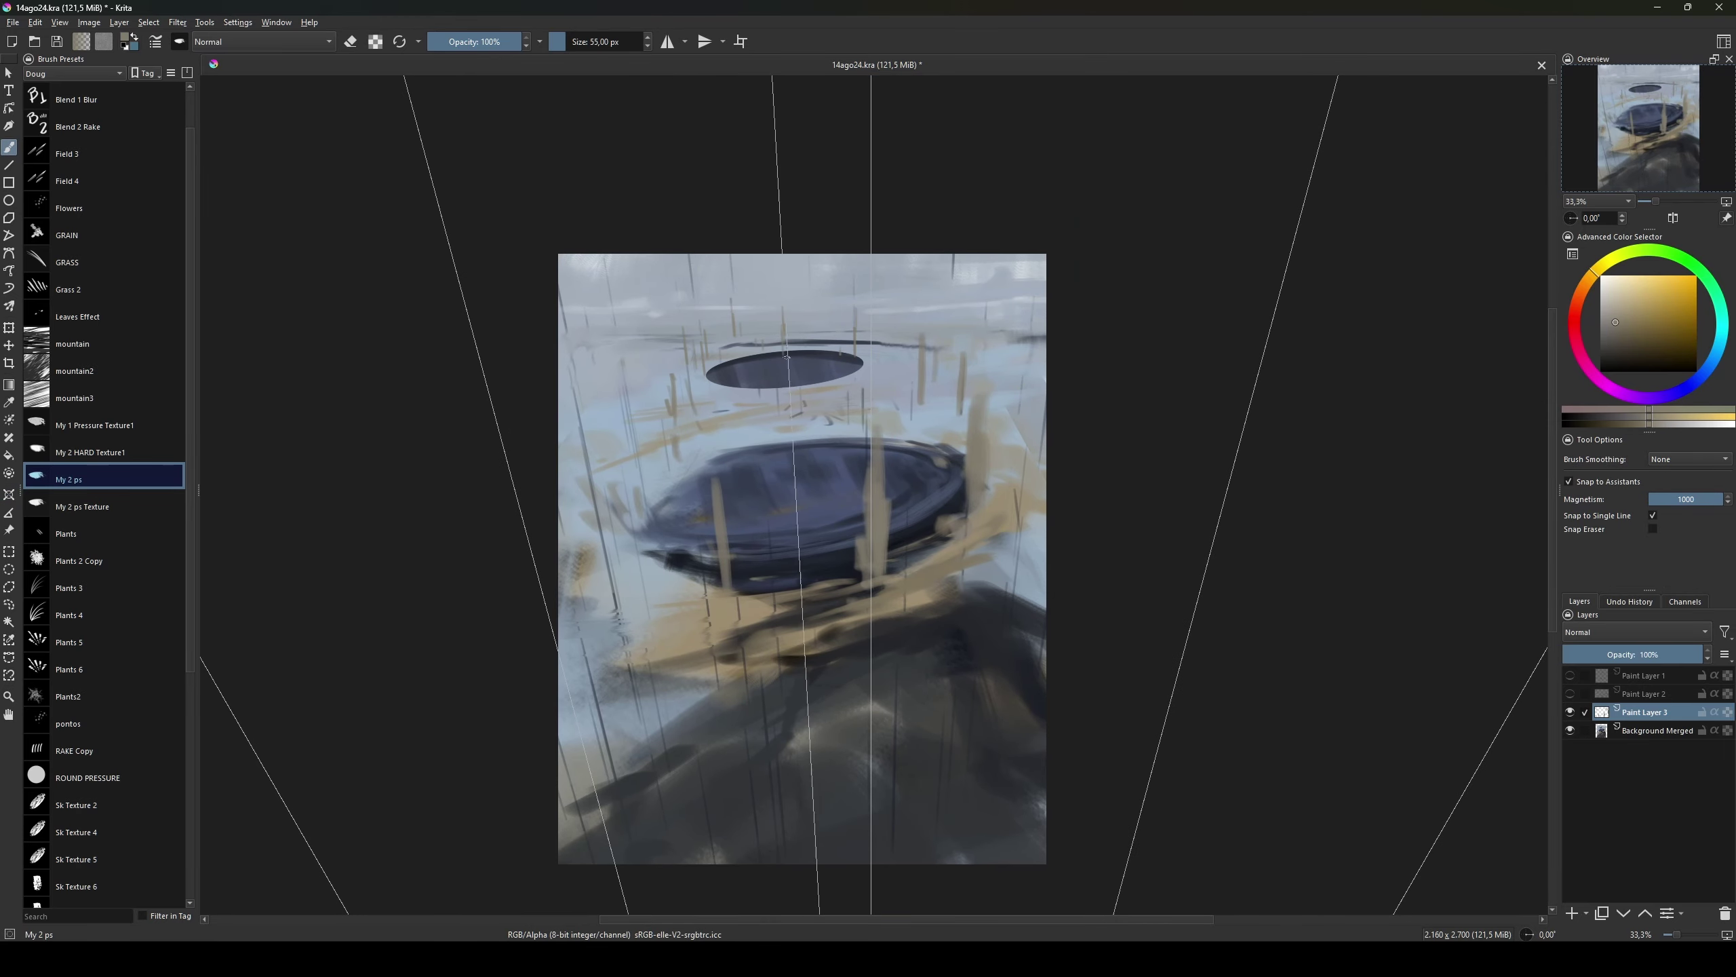
Step: Paint a beige vertical spire near the pit
{"action": "left_click_drag", "start_coordinate": [747, 373], "coordinate": [772, 375]}
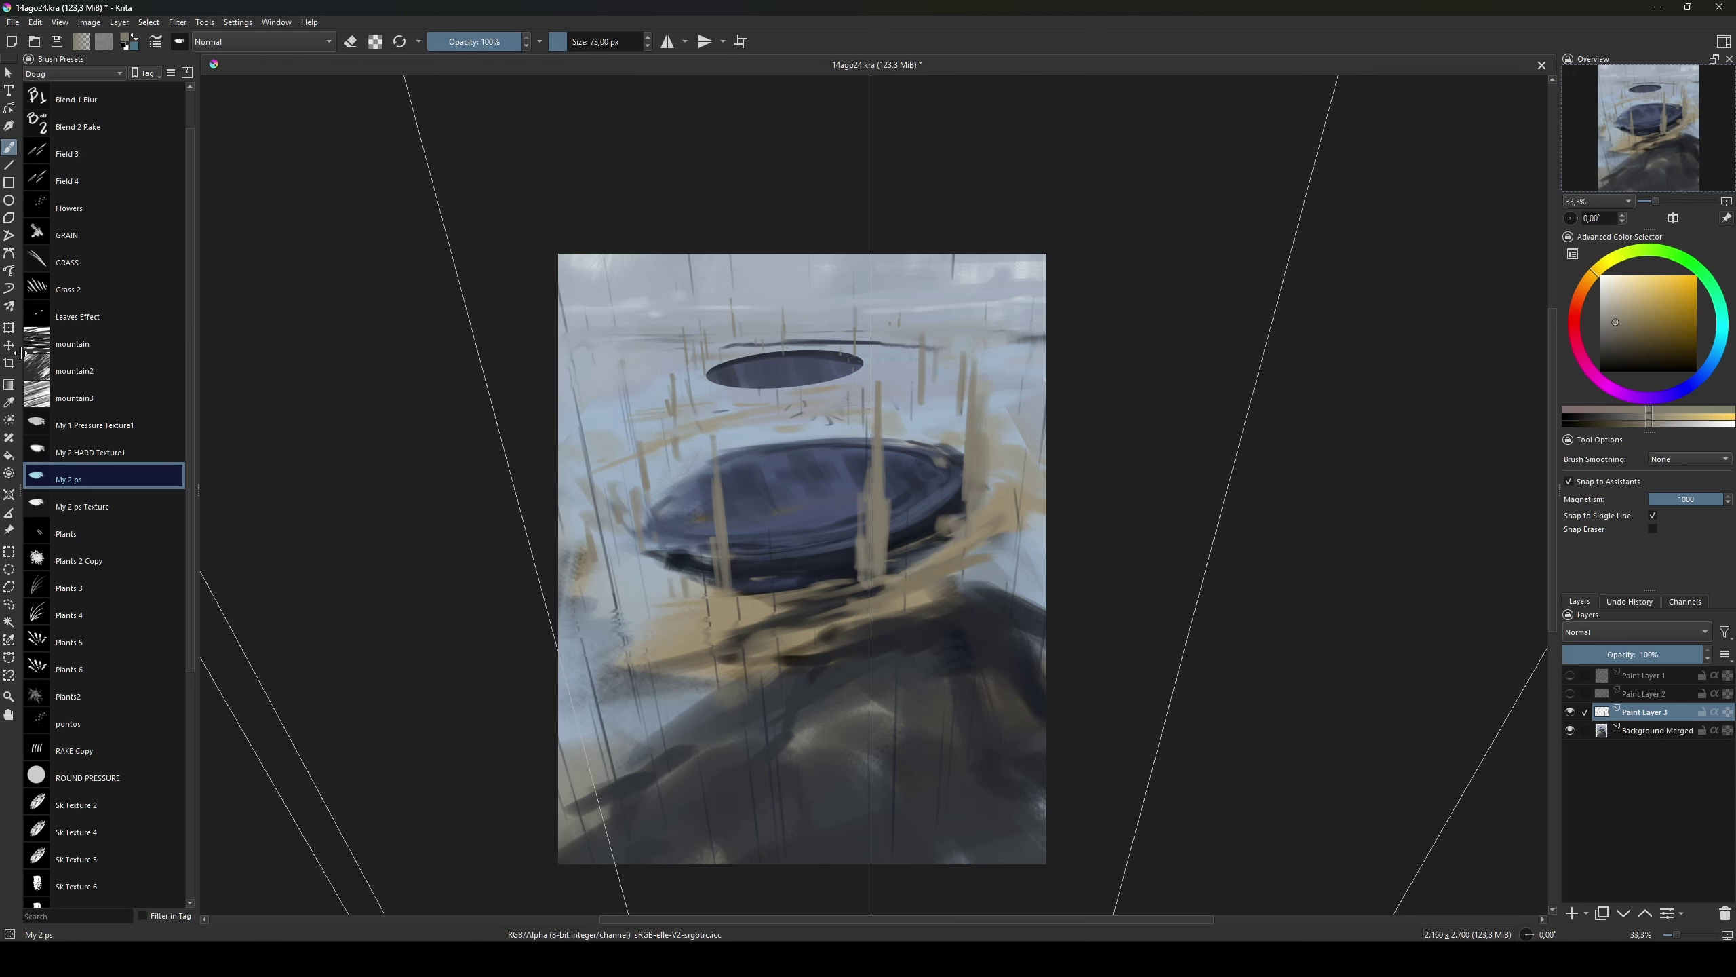
{"action": "mouse_move", "coordinate": [837, 590]}
{"action": "left_mouse_down"}
{"action": "mouse_move", "coordinate": [857, 590]}
{"action": "mouse_move", "coordinate": [870, 483]}
{"action": "left_mouse_up"}
{"action": "left_click", "coordinate": [858, 590], "text": "ctrl"}
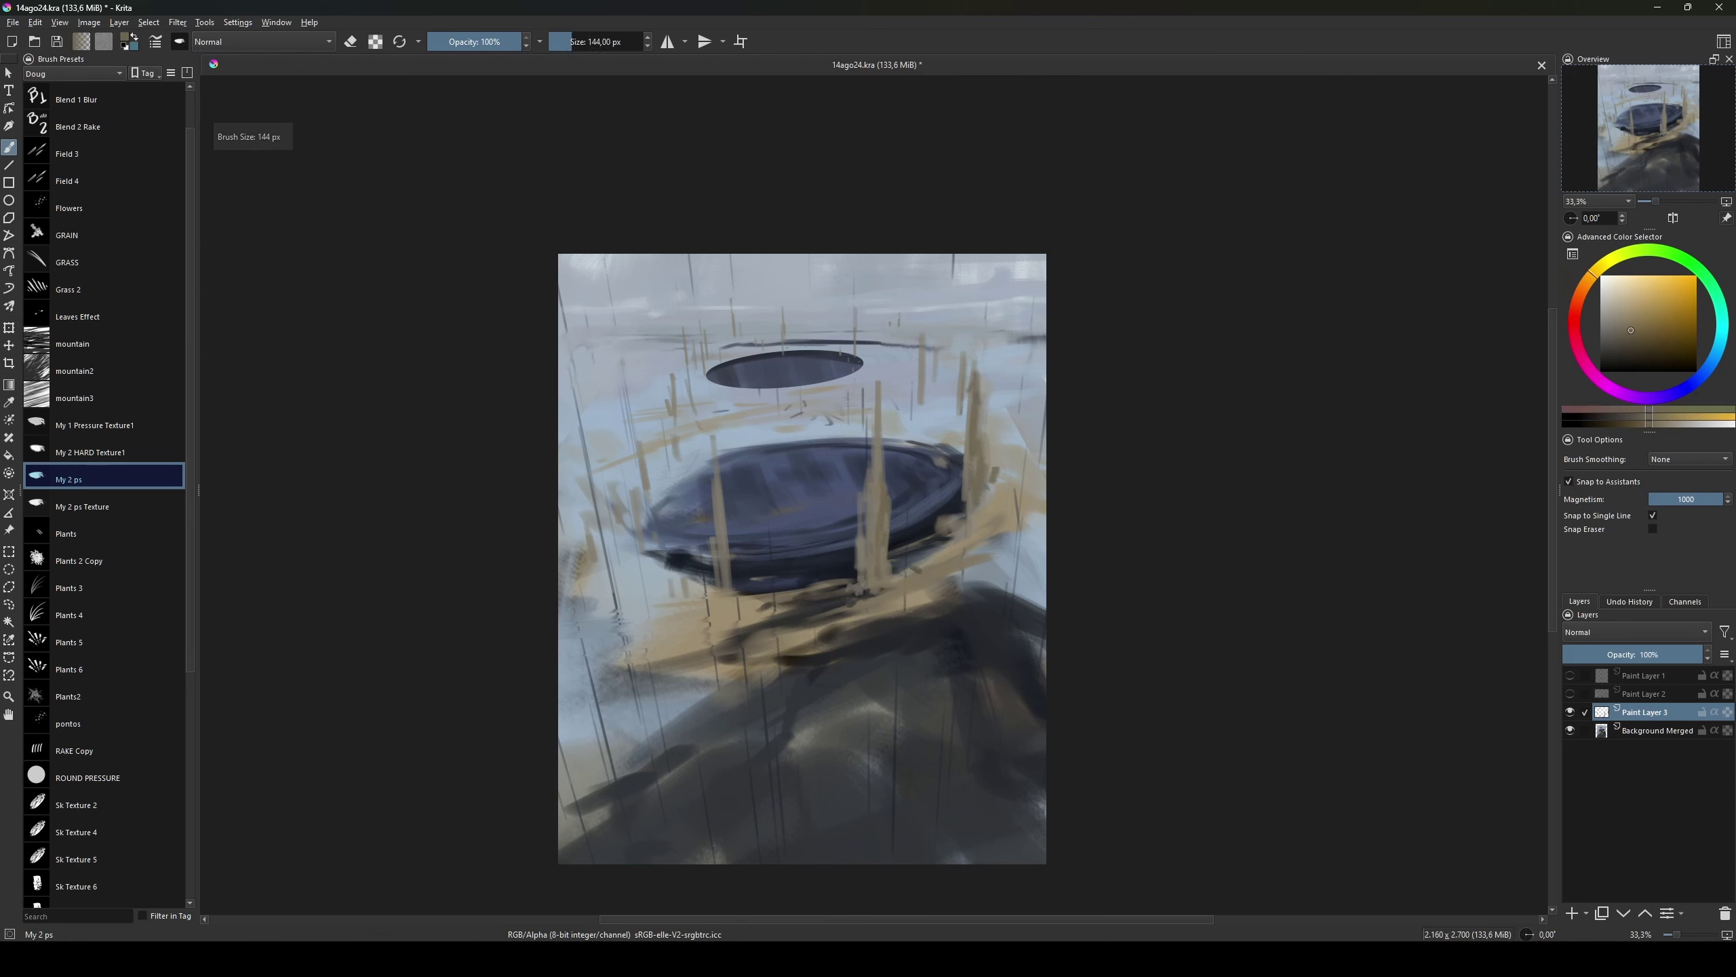
Step: Sample dark navy and paint a dark stroke across the lower foreground
{"action": "left_click", "coordinate": [1005, 526], "text": "ctrl"}
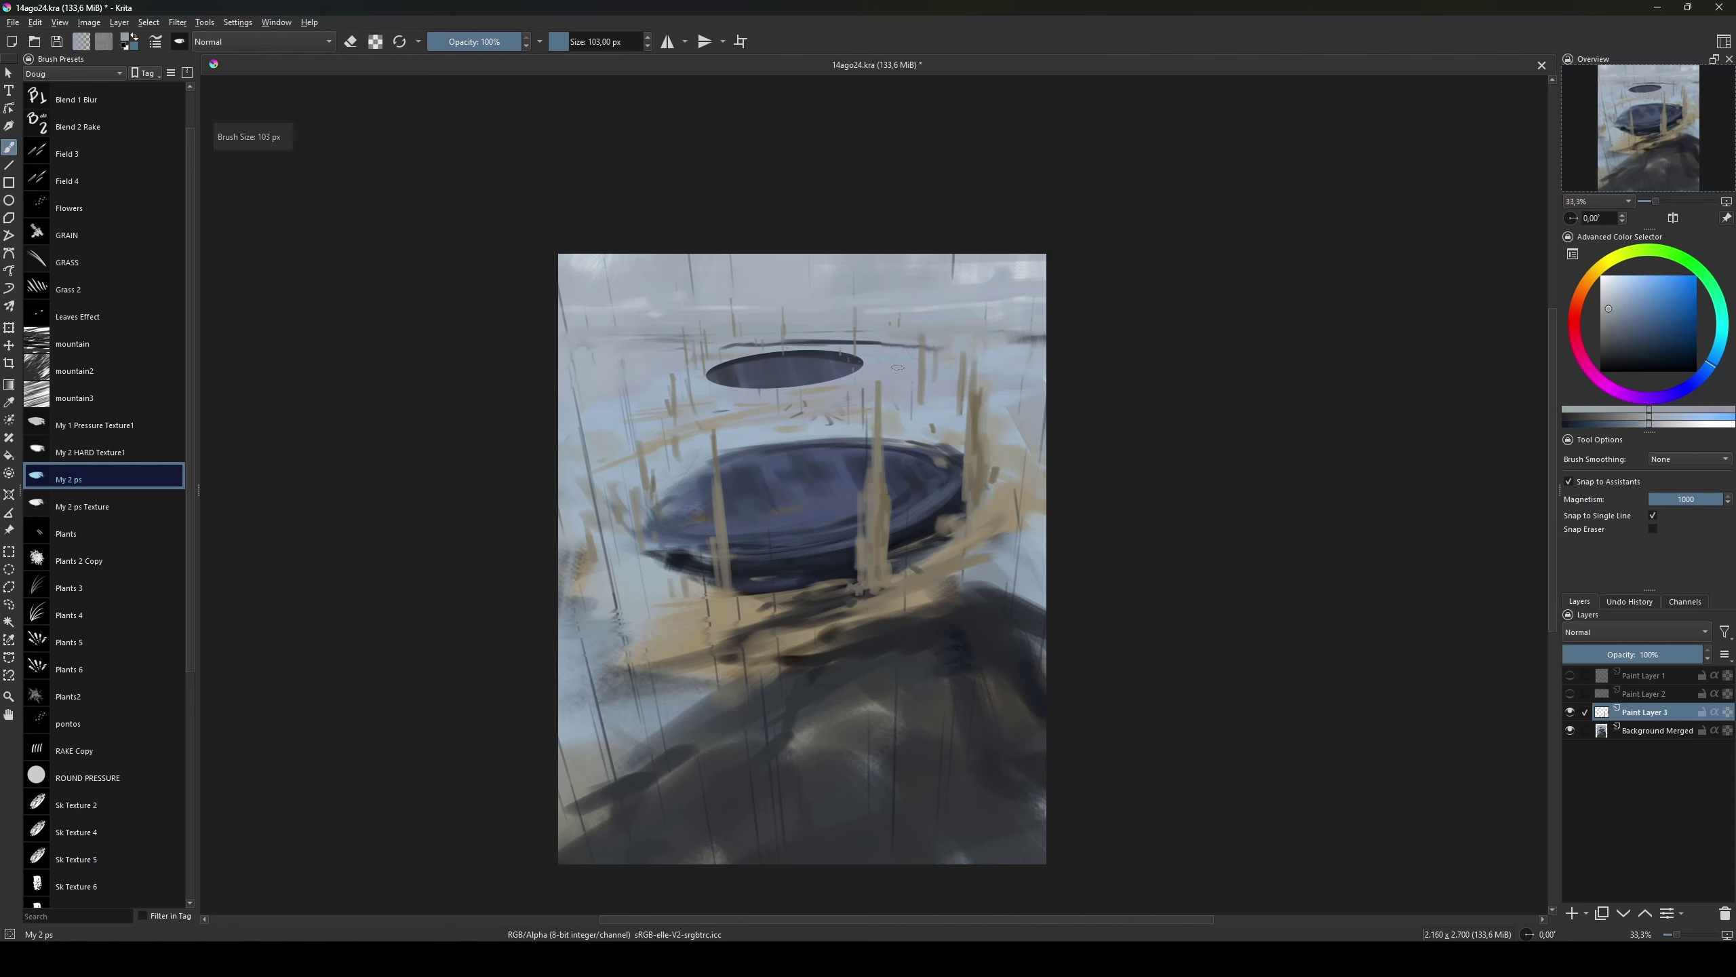
{"action": "left_click_drag", "start_coordinate": [957, 526], "coordinate": [1005, 526]}
{"action": "left_click", "coordinate": [1005, 526], "text": "ctrl"}
{"action": "left_click", "coordinate": [1005, 526], "text": "ctrl"}
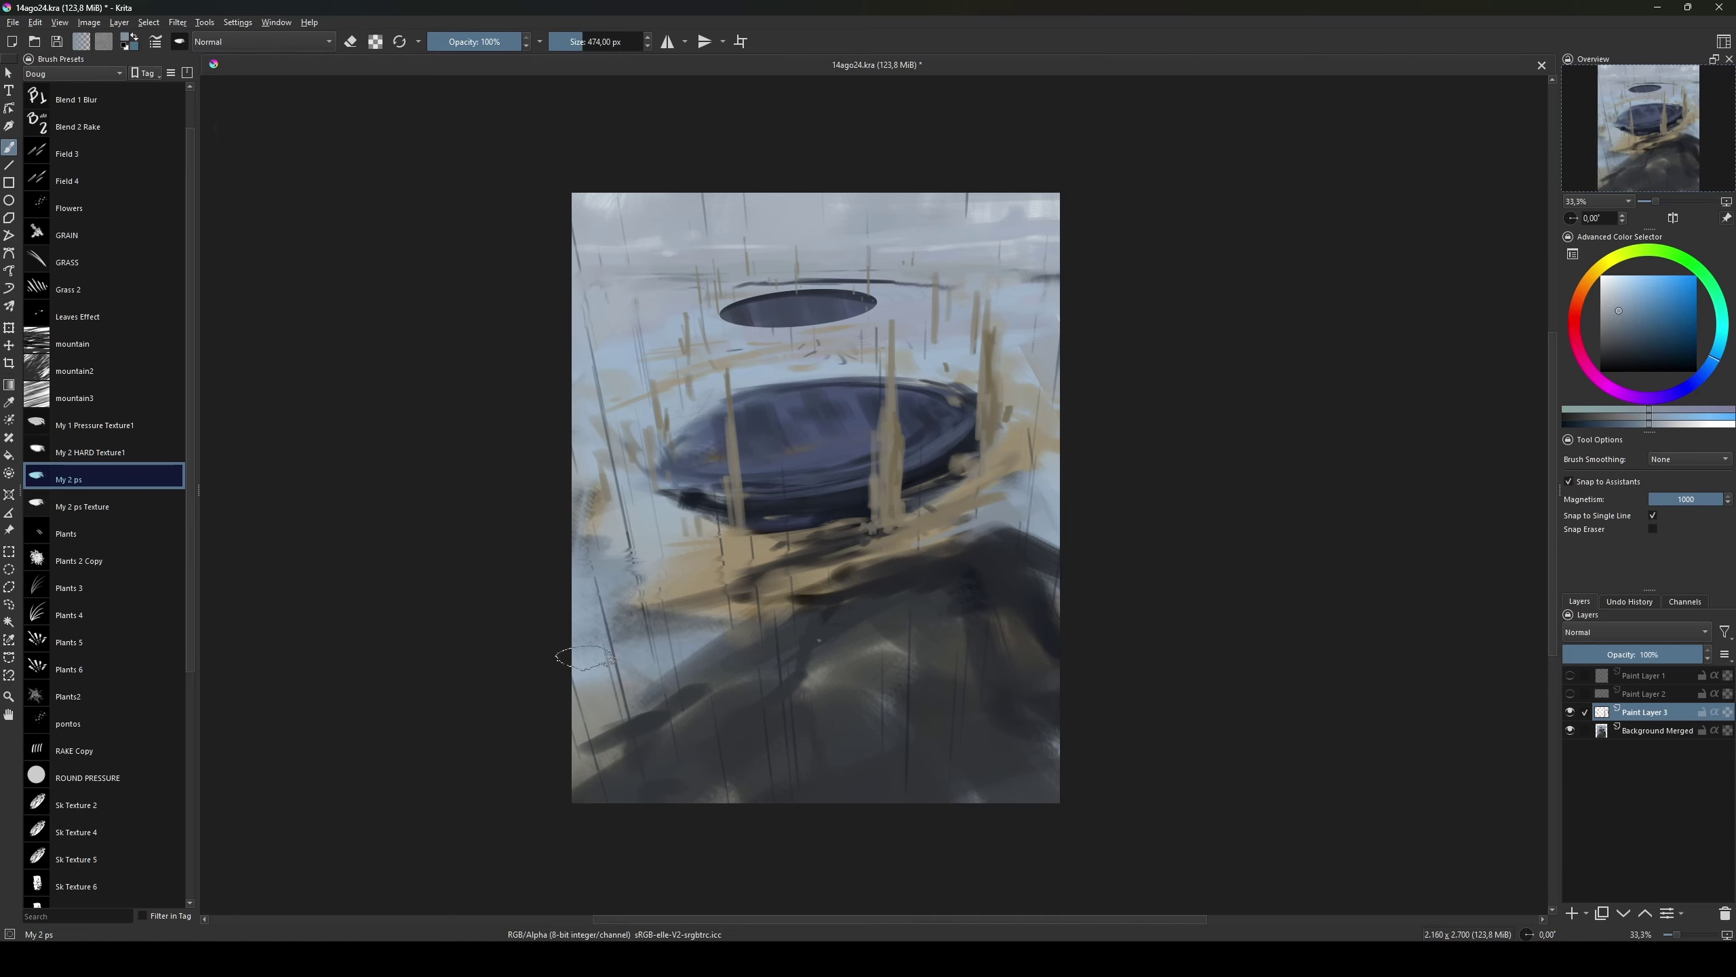
{"action": "left_click_drag", "start_coordinate": [696, 663], "coordinate": [656, 663]}
{"action": "left_click", "coordinate": [737, 737], "text": "ctrl"}
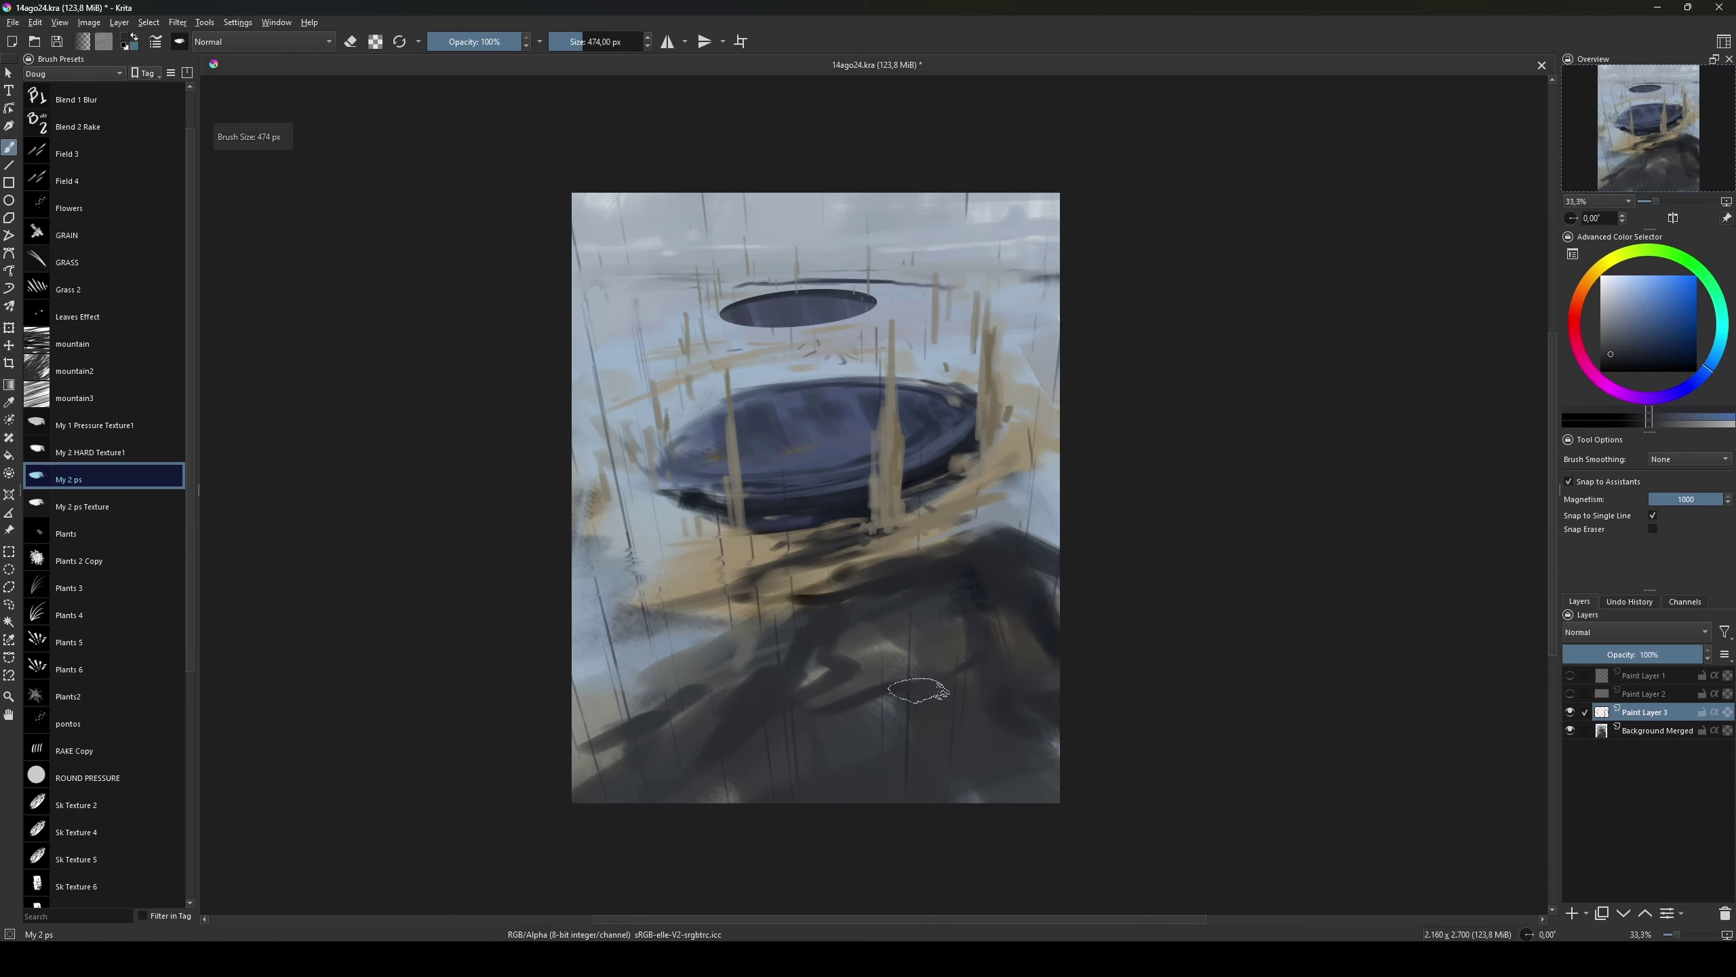
{"action": "left_click_drag", "start_coordinate": [918, 690], "coordinate": [766, 623]}
Step: Sample dark blues and paint dark blue shapes below the pit, then sample tan
{"action": "left_click", "coordinate": [1014, 622], "text": "ctrl"}
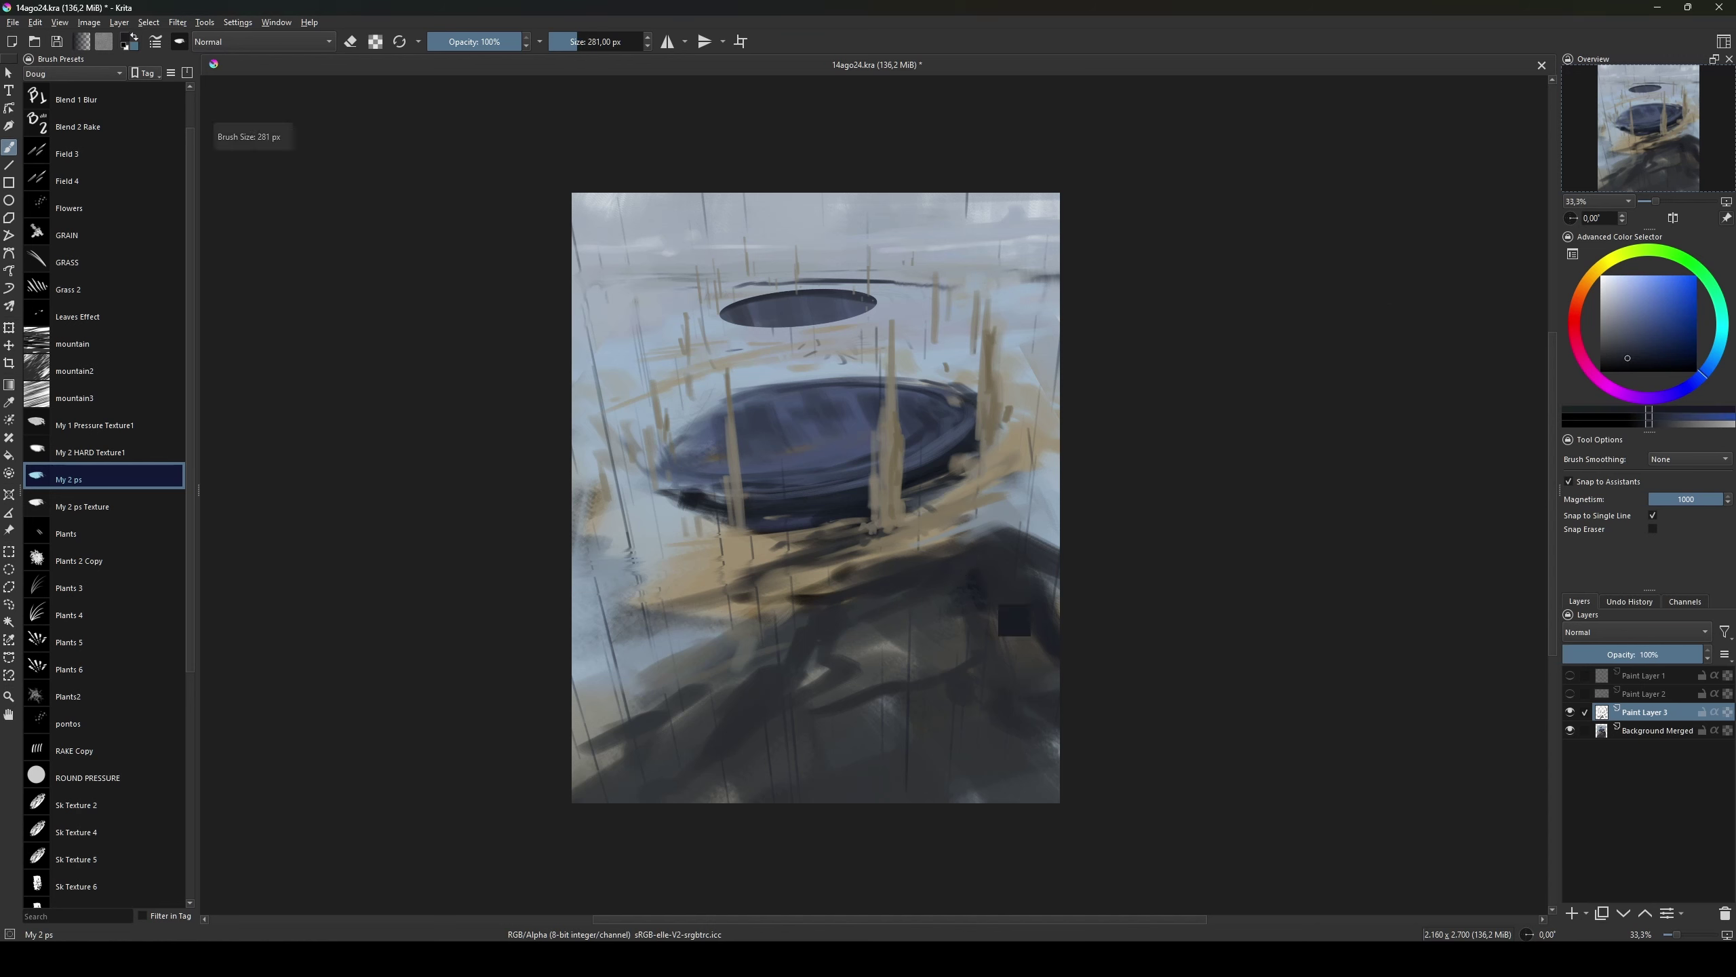
{"action": "left_click_drag", "start_coordinate": [1014, 622], "coordinate": [820, 636]}
{"action": "left_click_drag", "start_coordinate": [609, 679], "coordinate": [656, 677]}
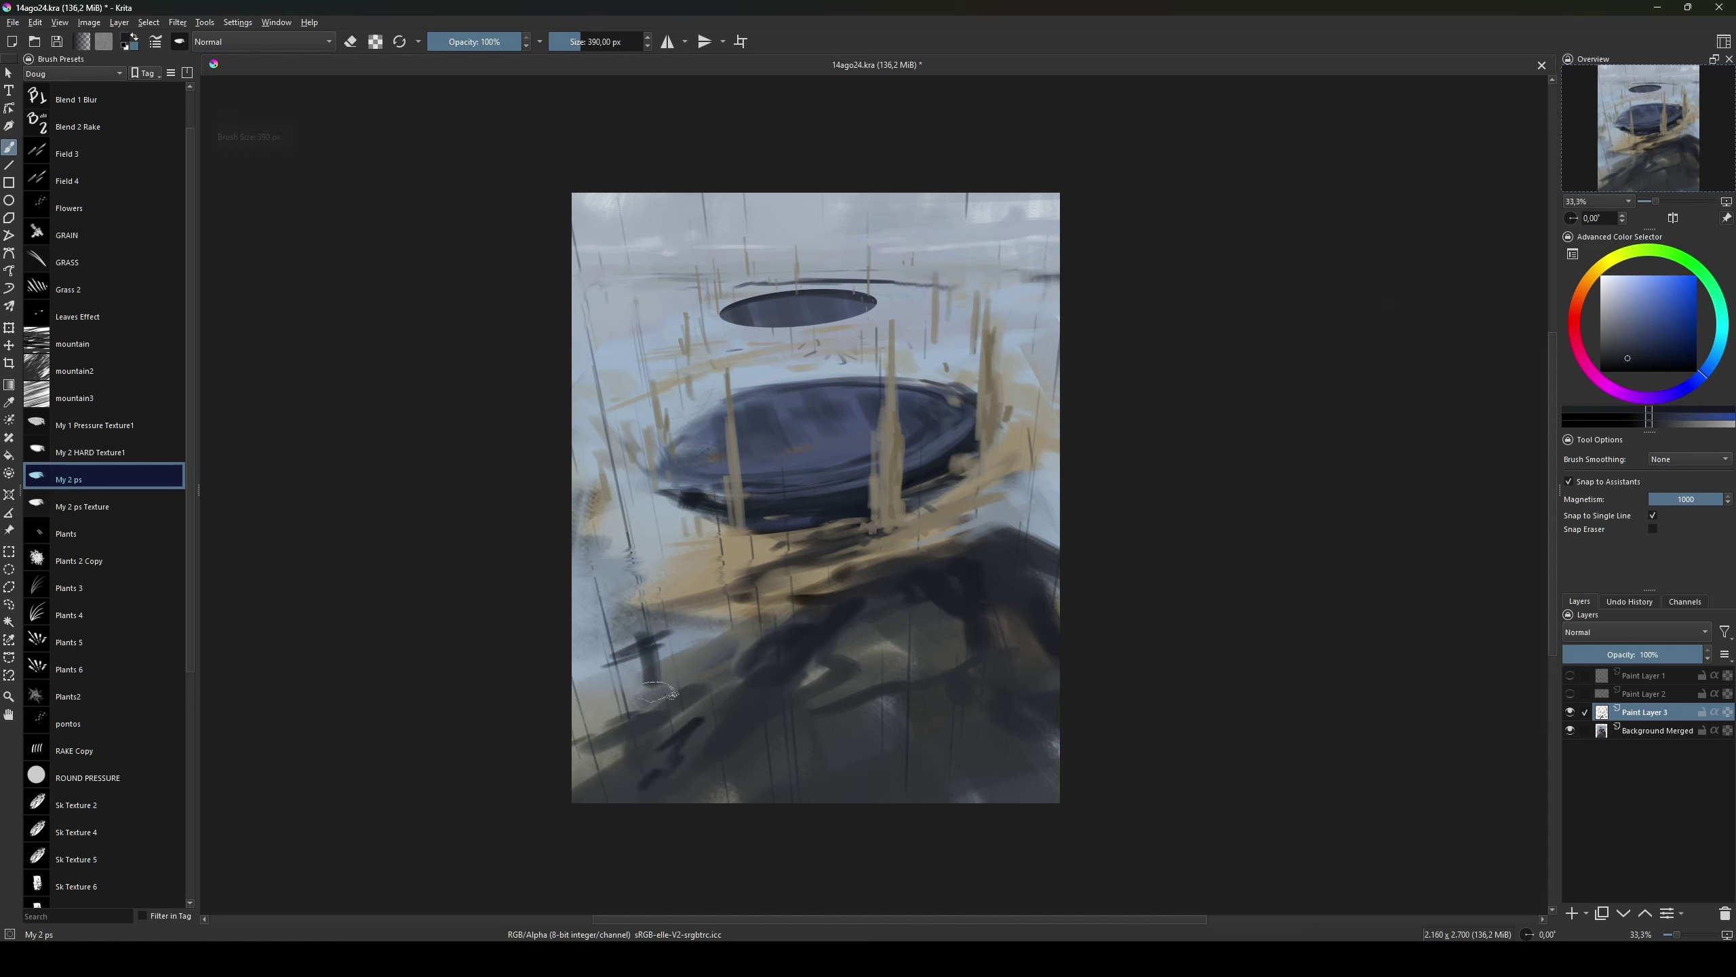
{"action": "left_click", "coordinate": [704, 650], "text": "ctrl"}
{"action": "left_click", "coordinate": [841, 657], "text": "ctrl"}
{"action": "left_click_drag", "start_coordinate": [841, 656], "coordinate": [740, 636]}
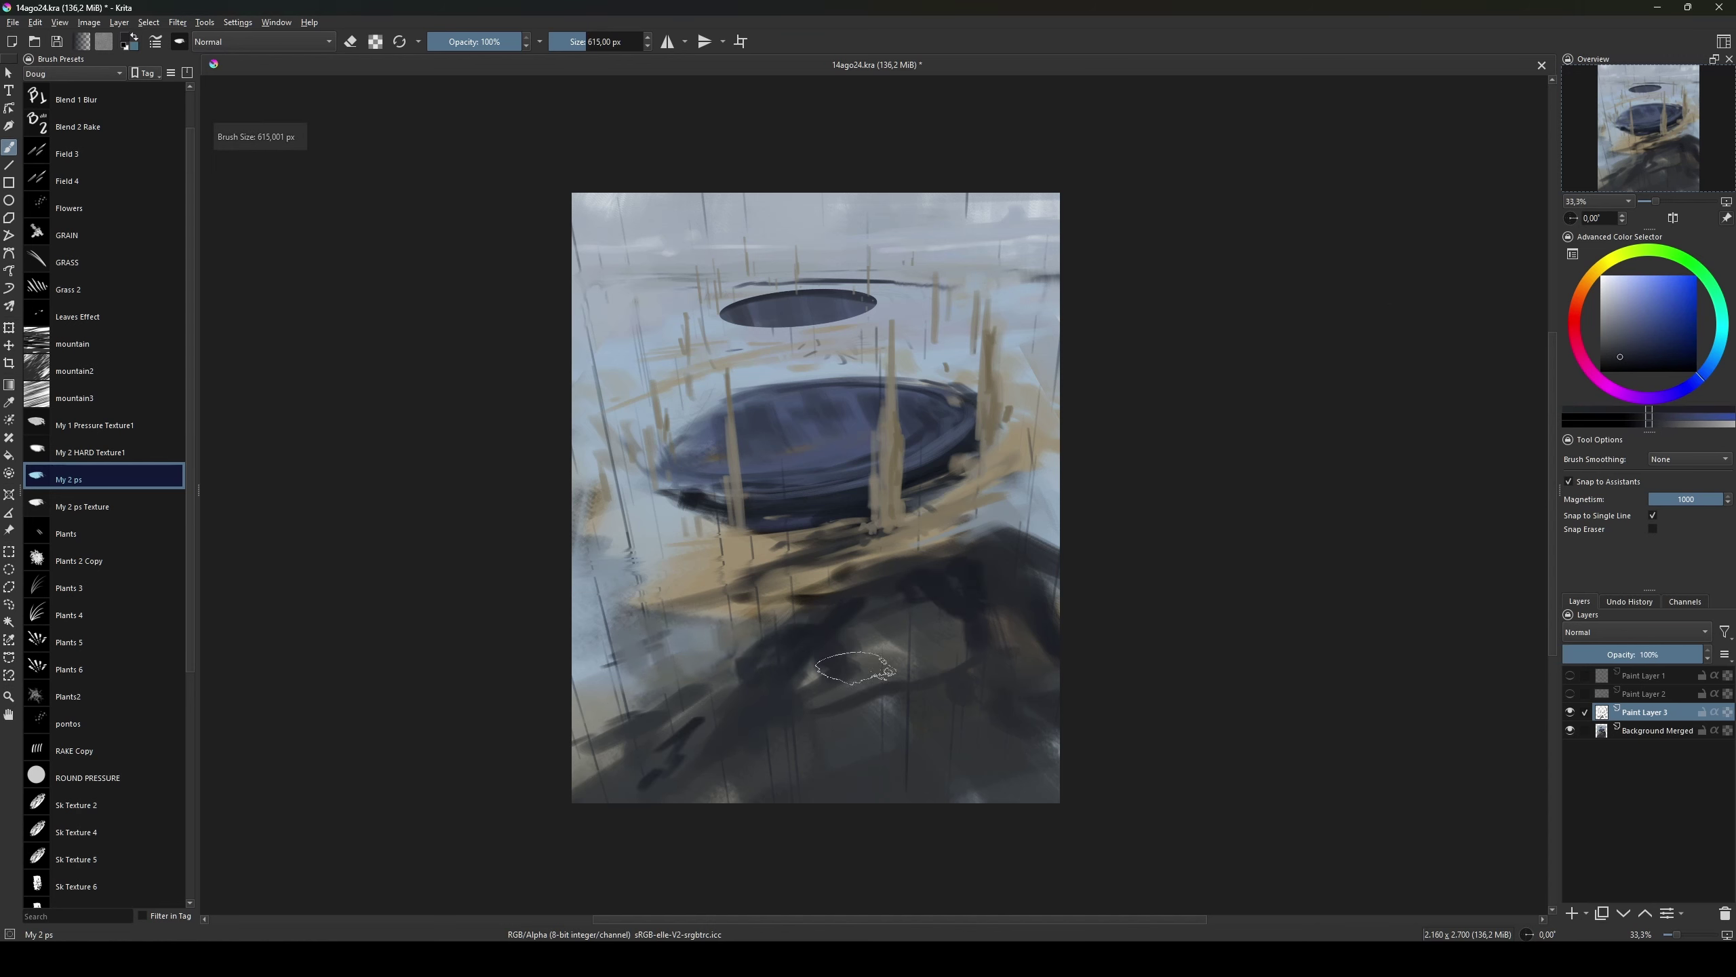
{"action": "left_click", "coordinate": [984, 547], "text": "ctrl"}
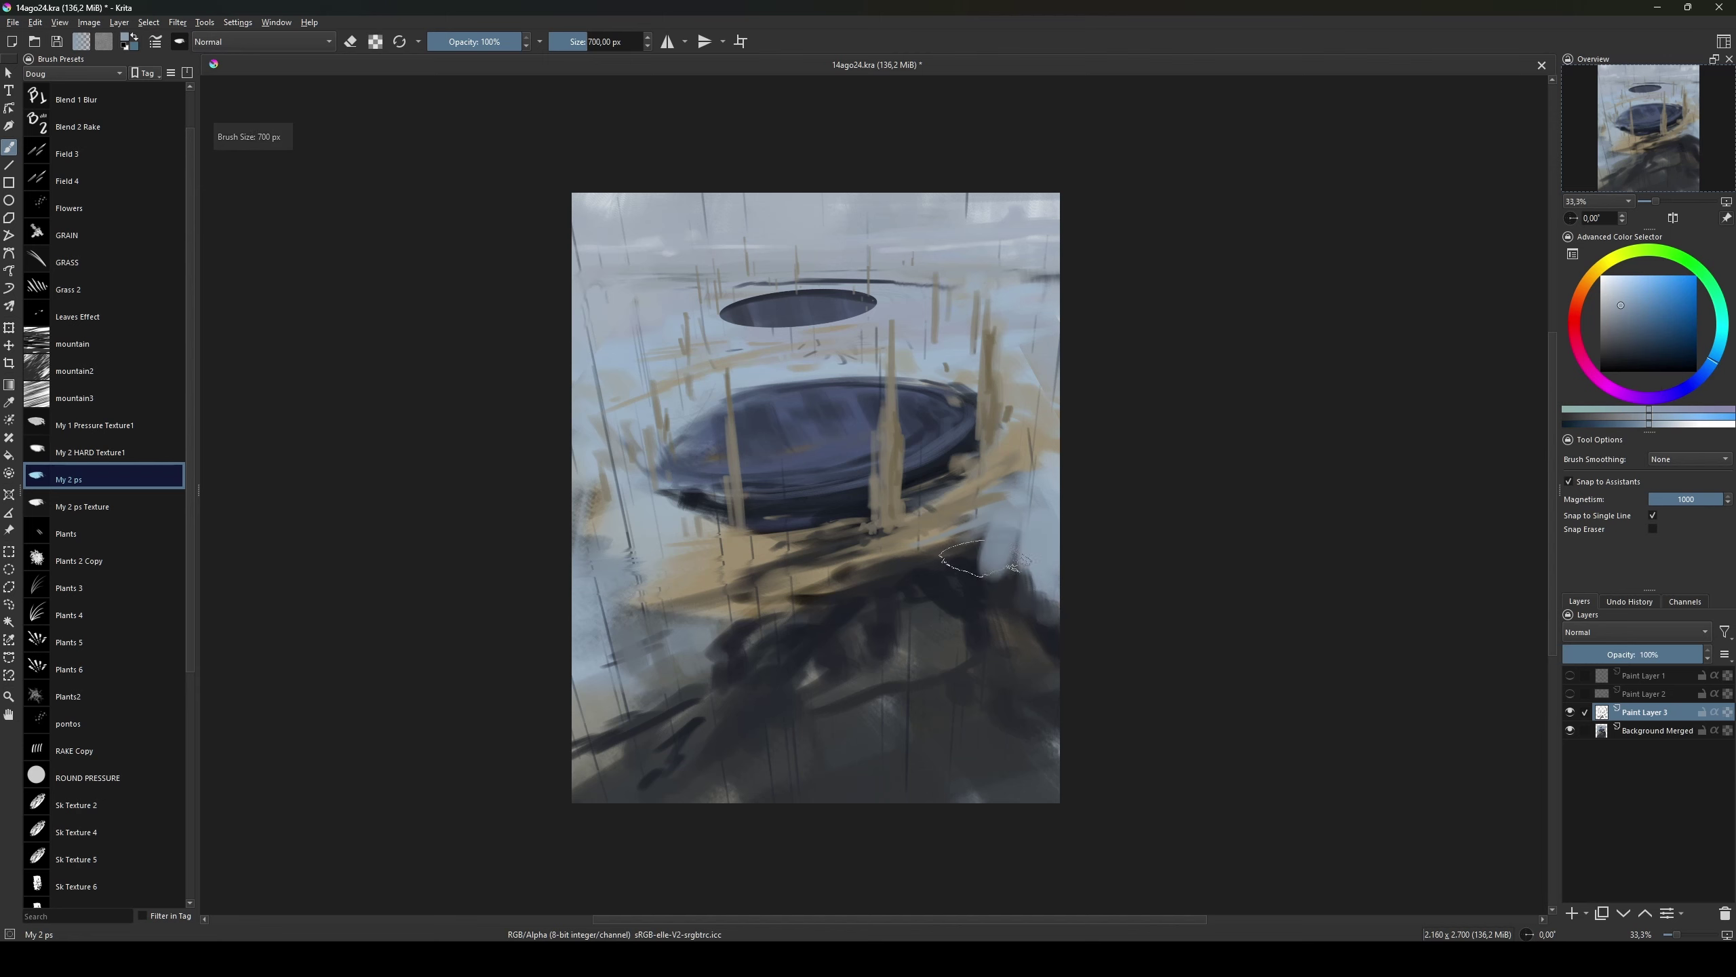
{"action": "mouse_move", "coordinate": [903, 613]}
{"action": "left_mouse_down"}
{"action": "mouse_move", "coordinate": [869, 565]}
{"action": "mouse_move", "coordinate": [902, 577]}
{"action": "left_mouse_up"}
{"action": "left_click", "coordinate": [902, 578], "text": "ctrl"}
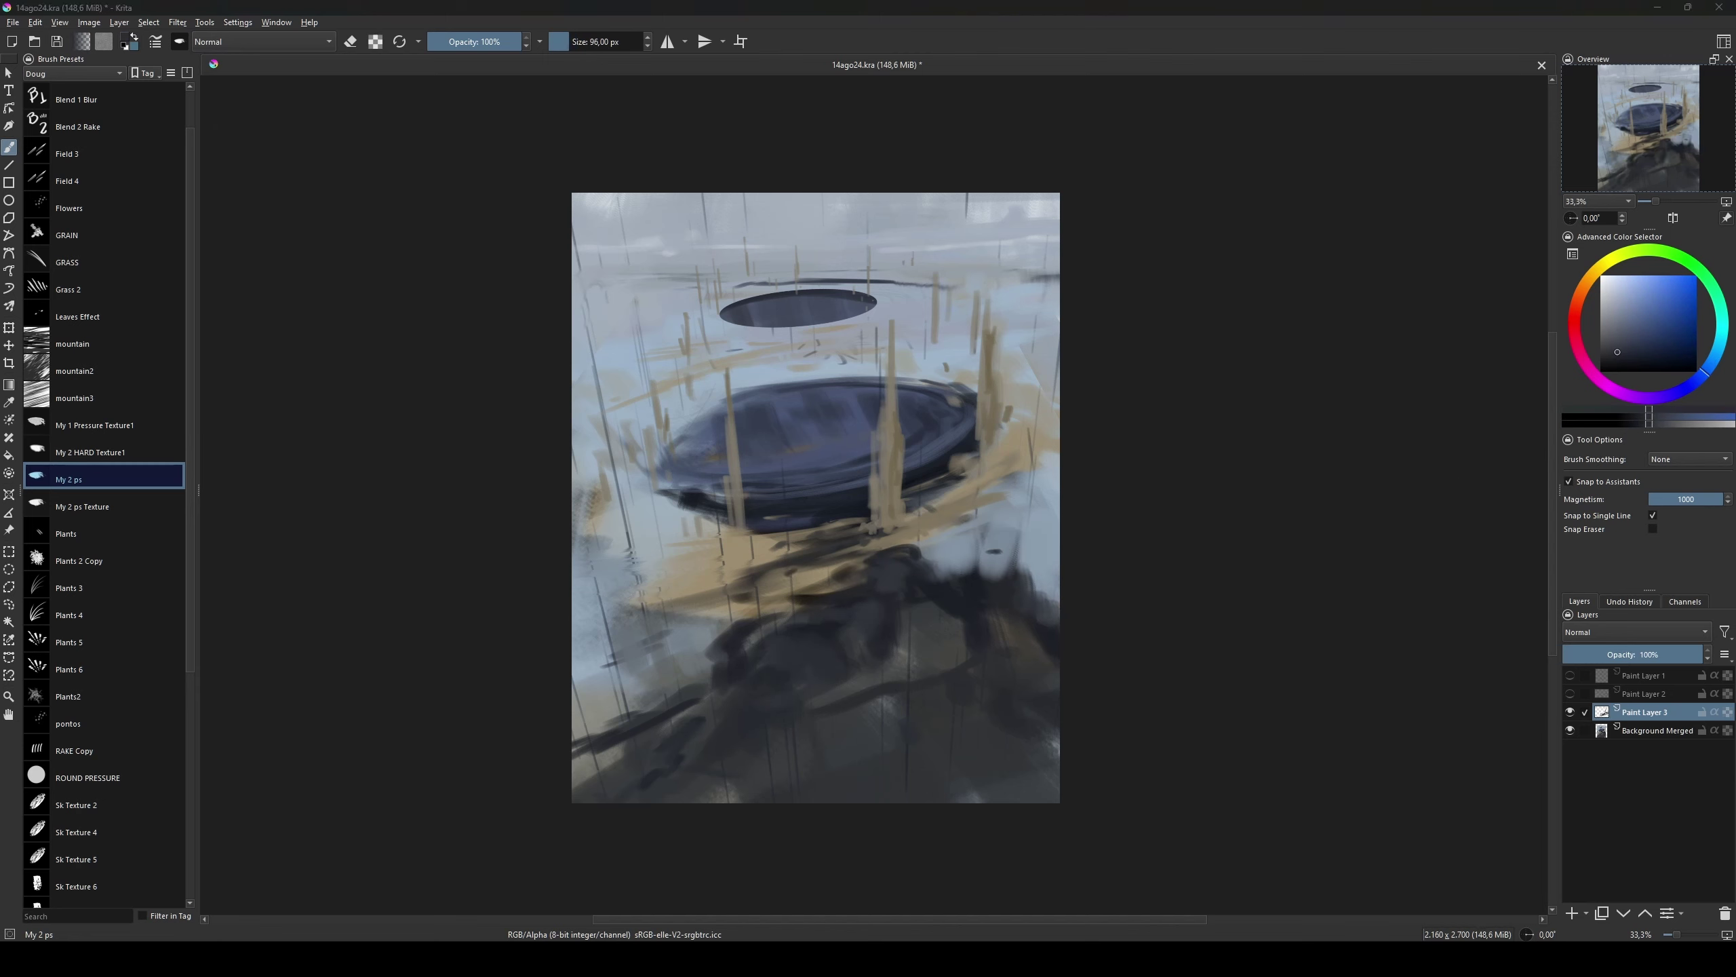
{"action": "left_click", "coordinate": [830, 575], "text": "ctrl"}
{"action": "left_click_drag", "start_coordinate": [830, 575], "coordinate": [870, 557]}
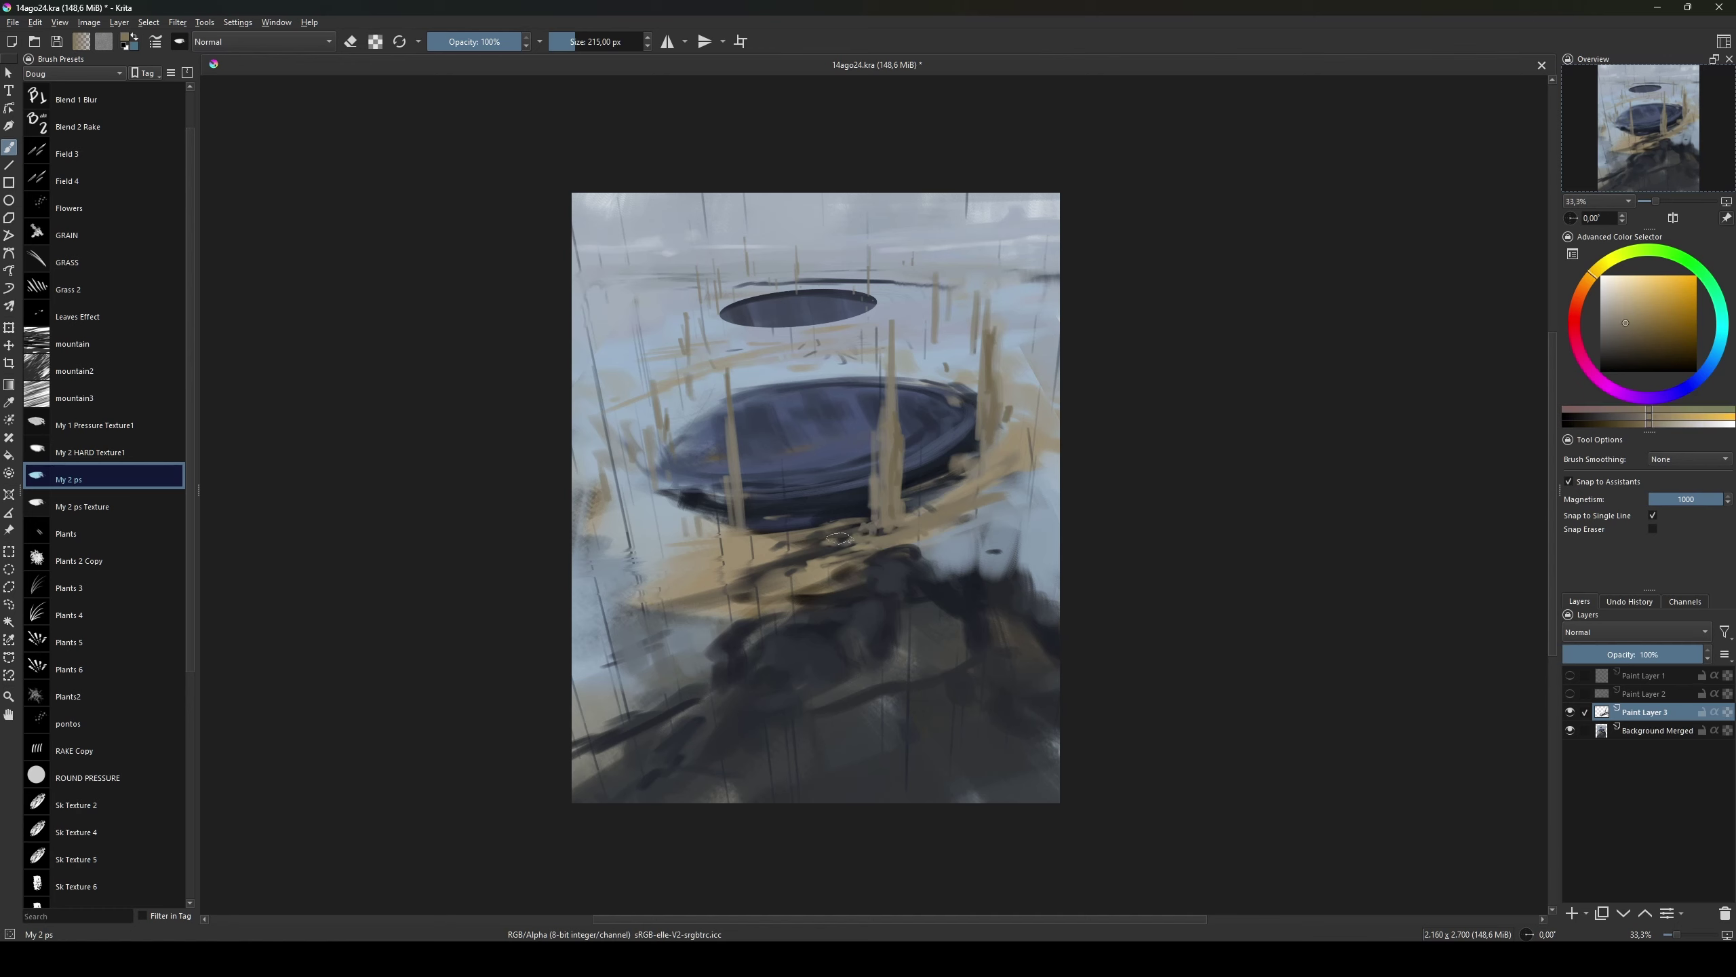
Step: Sample a dark blue and paint dark strokes below the pit, then enlarge the brush
{"action": "left_click", "coordinate": [828, 537], "text": "ctrl"}
{"action": "left_click_drag", "start_coordinate": [984, 492], "coordinate": [903, 491]}
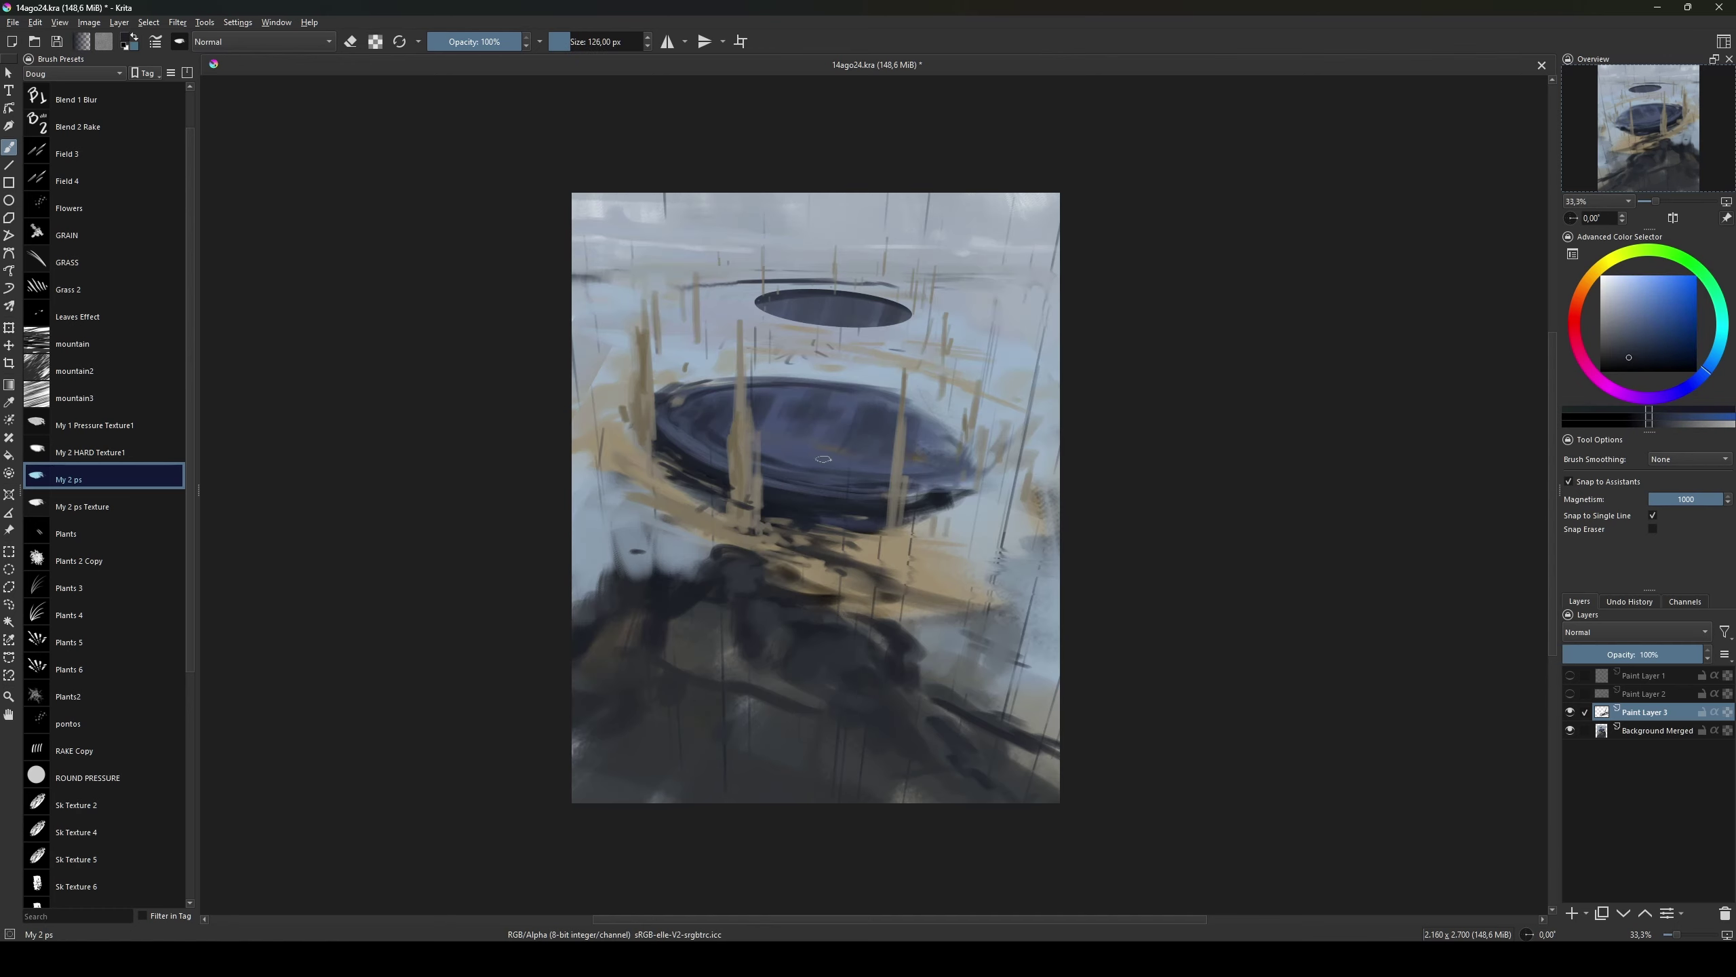
{"action": "left_click", "coordinate": [884, 653], "text": "ctrl"}
{"action": "left_click_drag", "start_coordinate": [848, 656], "coordinate": [957, 649]}
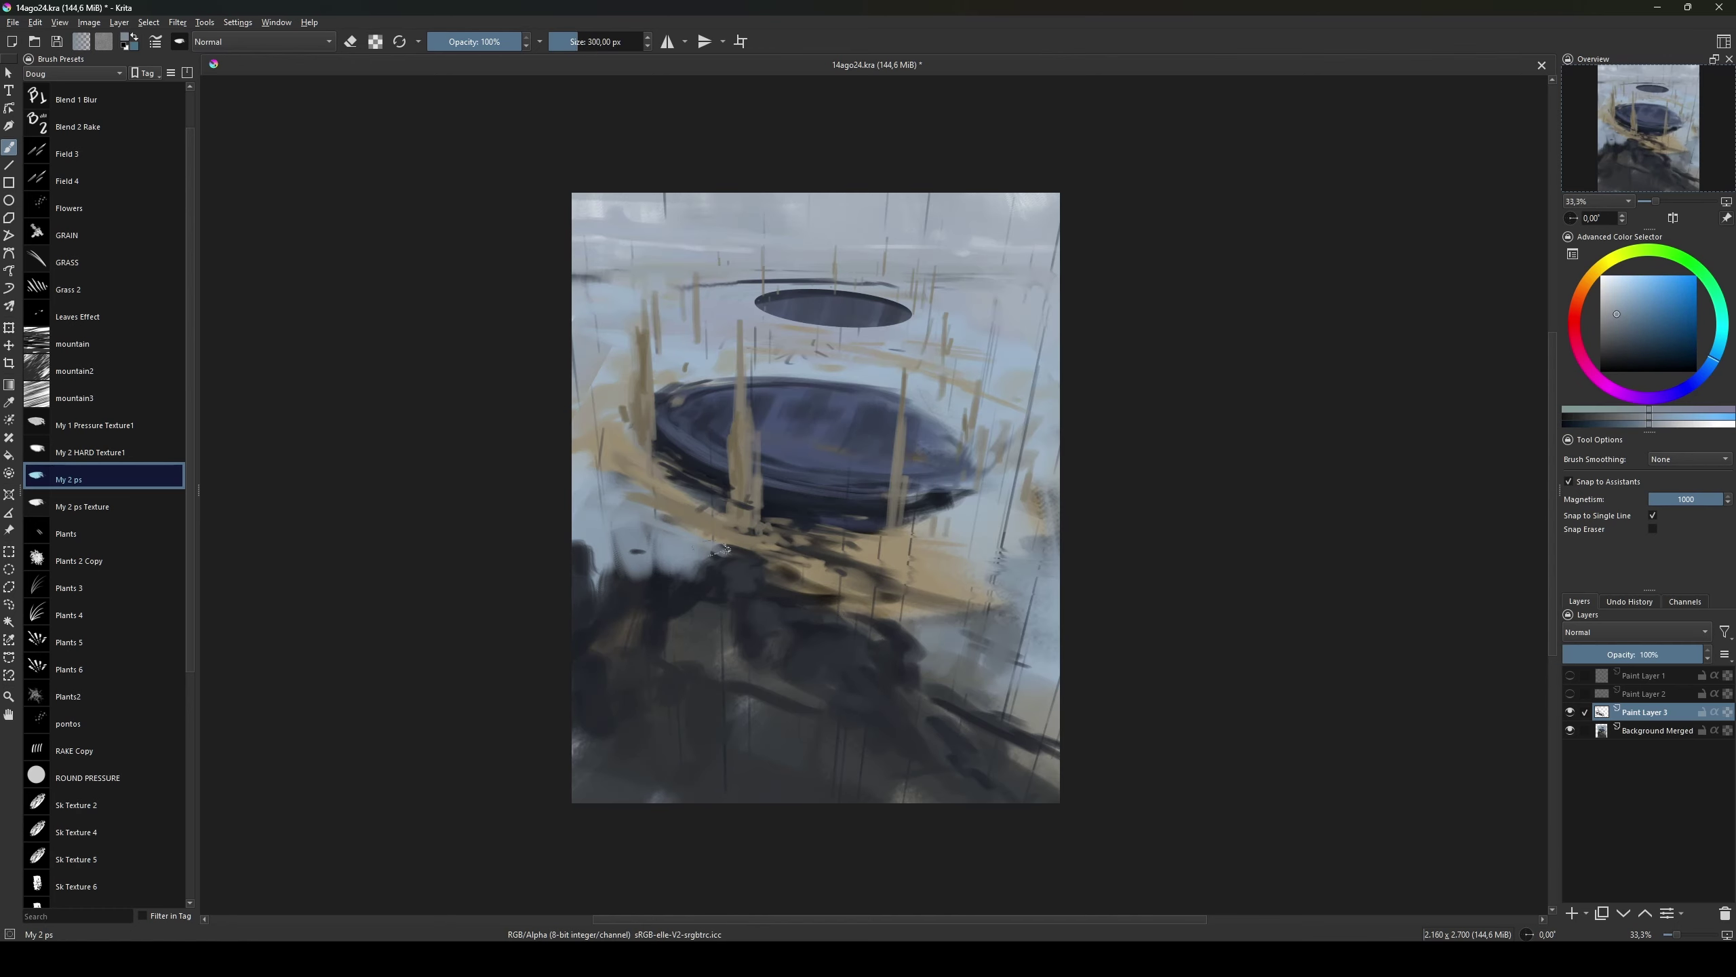
Step: Sample several tan tones from the painting while adjusting the brush size
{"action": "left_click", "coordinate": [616, 484], "text": "ctrl"}
{"action": "left_click", "coordinate": [991, 568], "text": "ctrl"}
{"action": "left_click_drag", "start_coordinate": [1096, 581], "coordinate": [937, 540]}
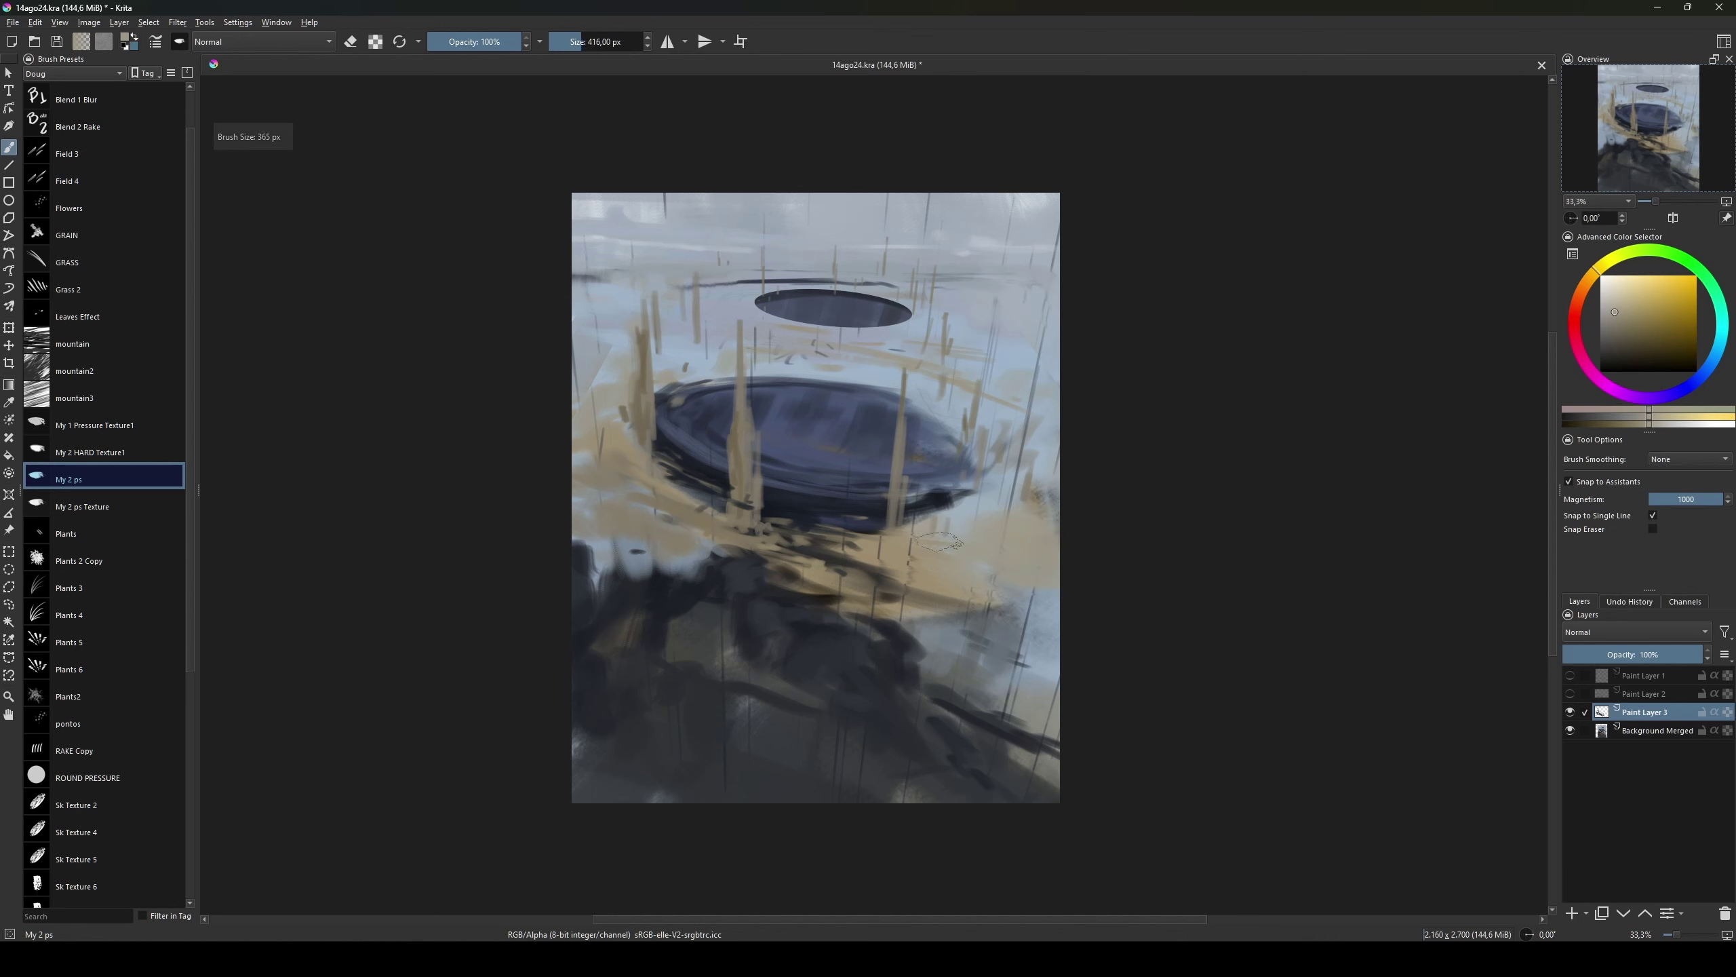
{"action": "left_click", "coordinate": [1063, 492], "text": "ctrl"}
{"action": "left_click_drag", "start_coordinate": [1063, 492], "coordinate": [772, 493]}
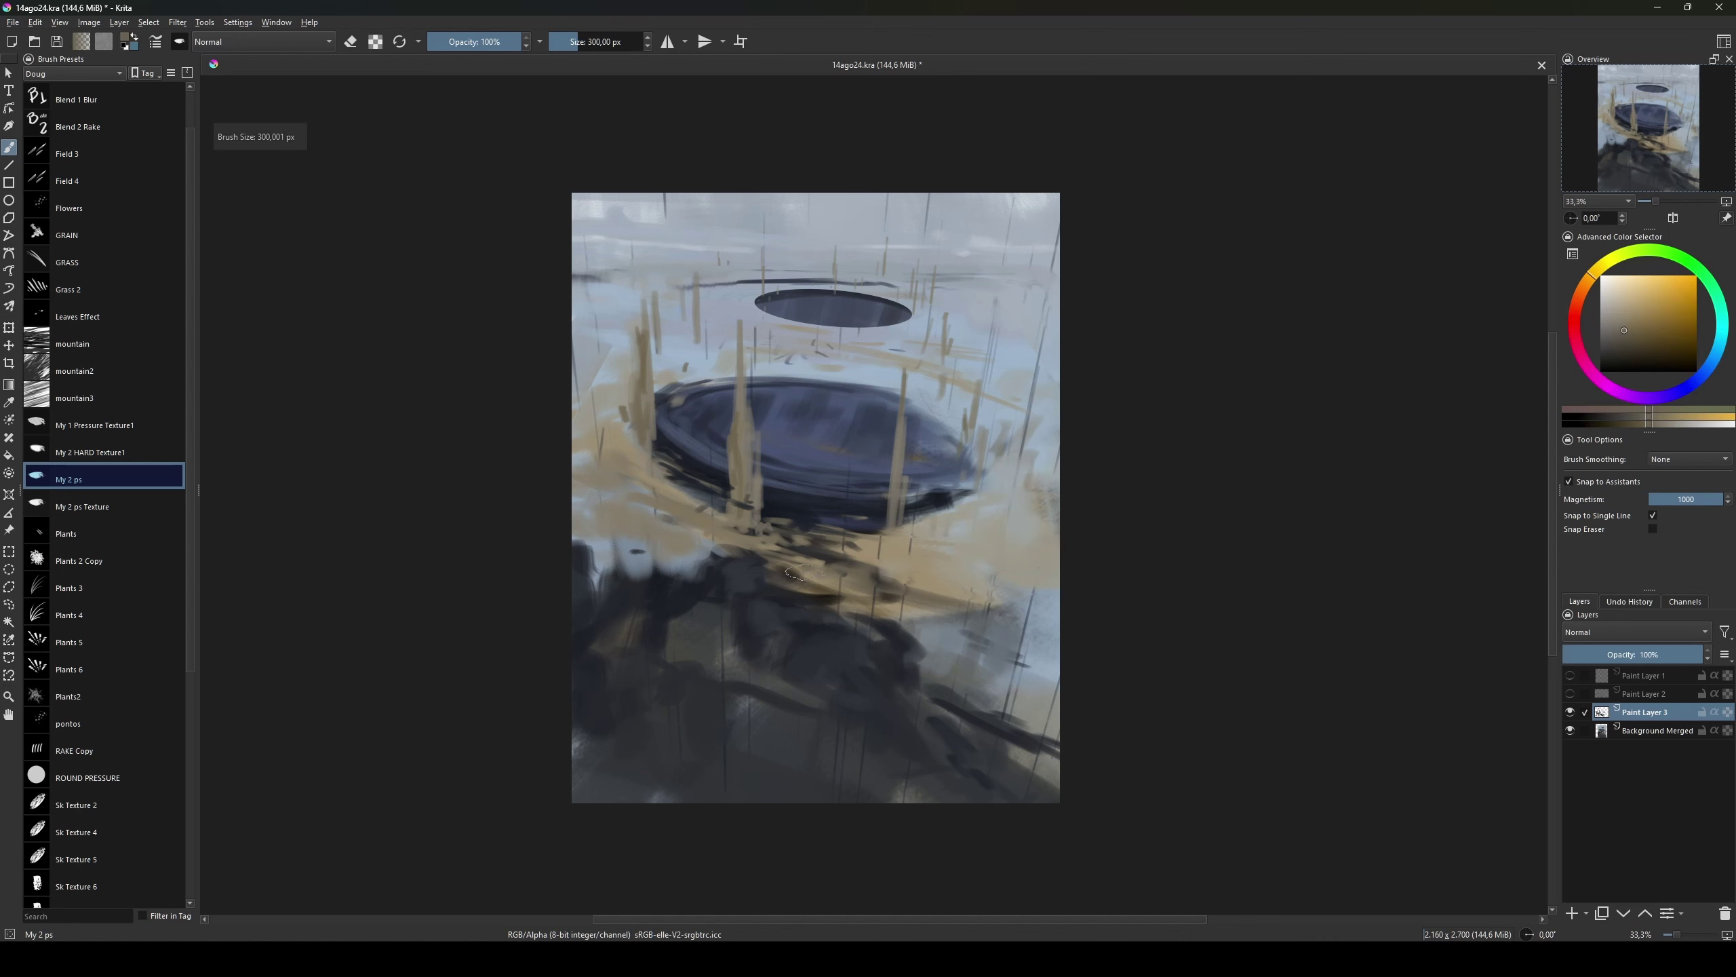
{"action": "left_click", "coordinate": [646, 472], "text": "ctrl"}
{"action": "left_click_drag", "start_coordinate": [647, 472], "coordinate": [1050, 472]}
Step: Paint dark green-grey and dark blue strokes along the left edge and over the foreground
{"action": "mouse_move", "coordinate": [568, 537]}
{"action": "left_mouse_down"}
{"action": "mouse_move", "coordinate": [616, 574]}
{"action": "mouse_move", "coordinate": [562, 588]}
{"action": "mouse_move", "coordinate": [649, 602]}
{"action": "left_mouse_up"}
{"action": "left_click", "coordinate": [810, 646], "text": "ctrl"}
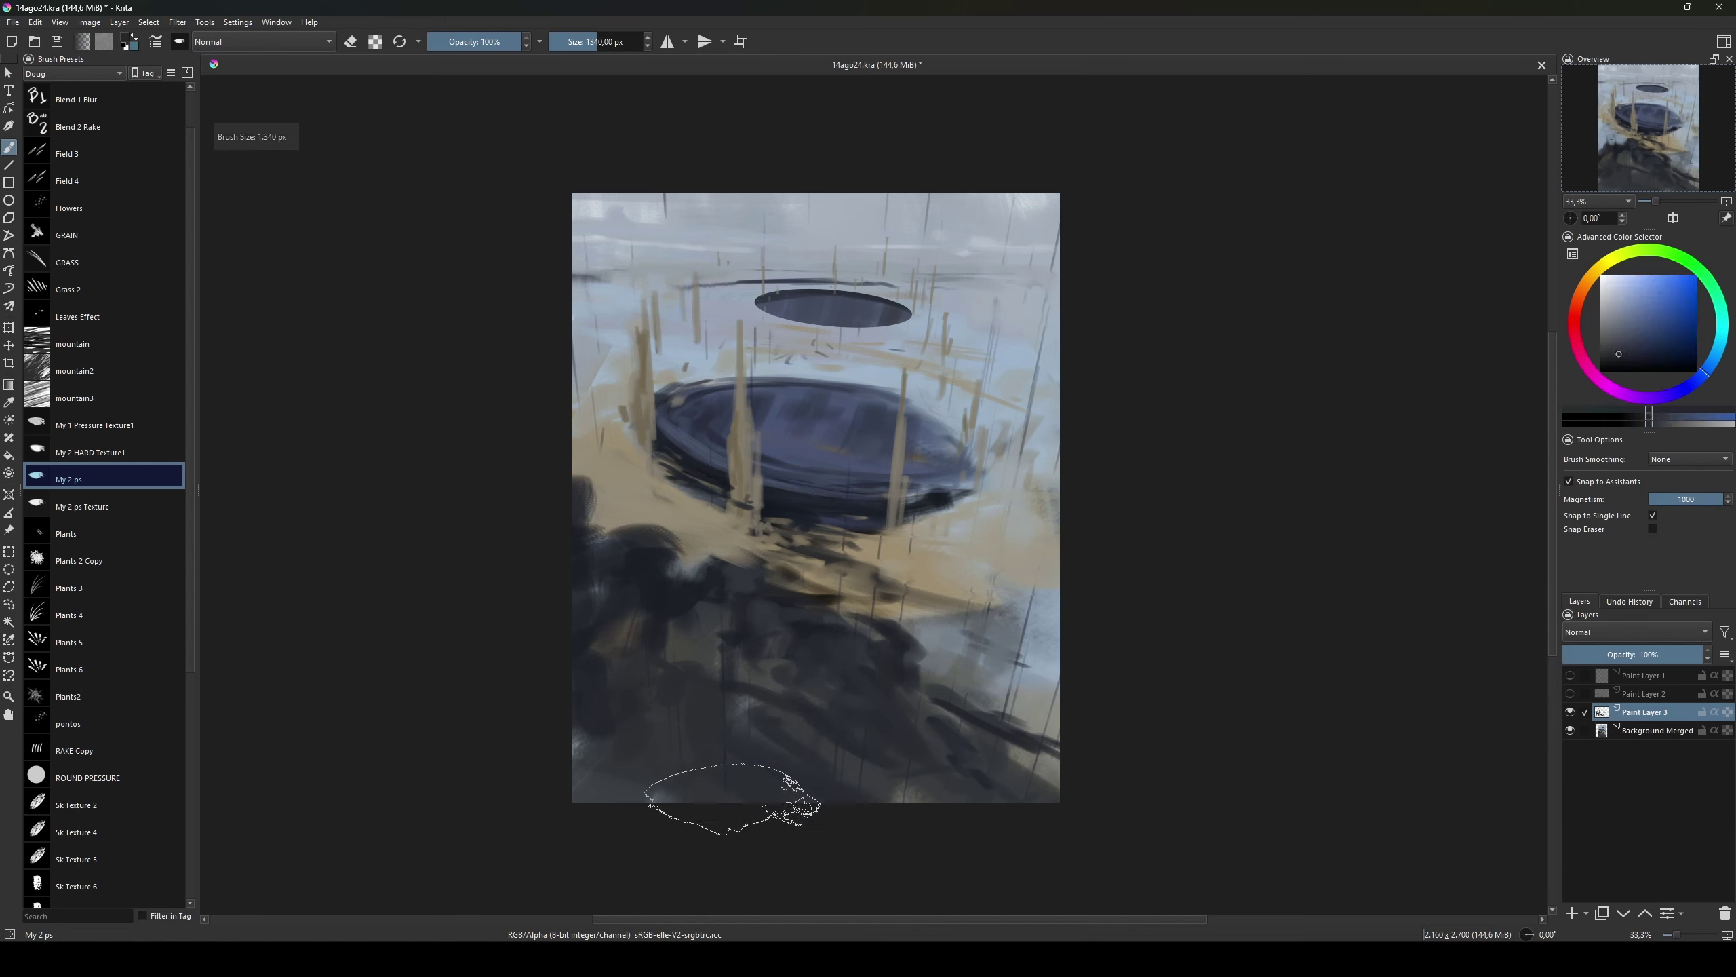
{"action": "left_click", "coordinate": [724, 725], "text": "ctrl"}
{"action": "left_click_drag", "start_coordinate": [888, 752], "coordinate": [1039, 698]}
{"action": "left_click_drag", "start_coordinate": [957, 786], "coordinate": [1052, 595]}
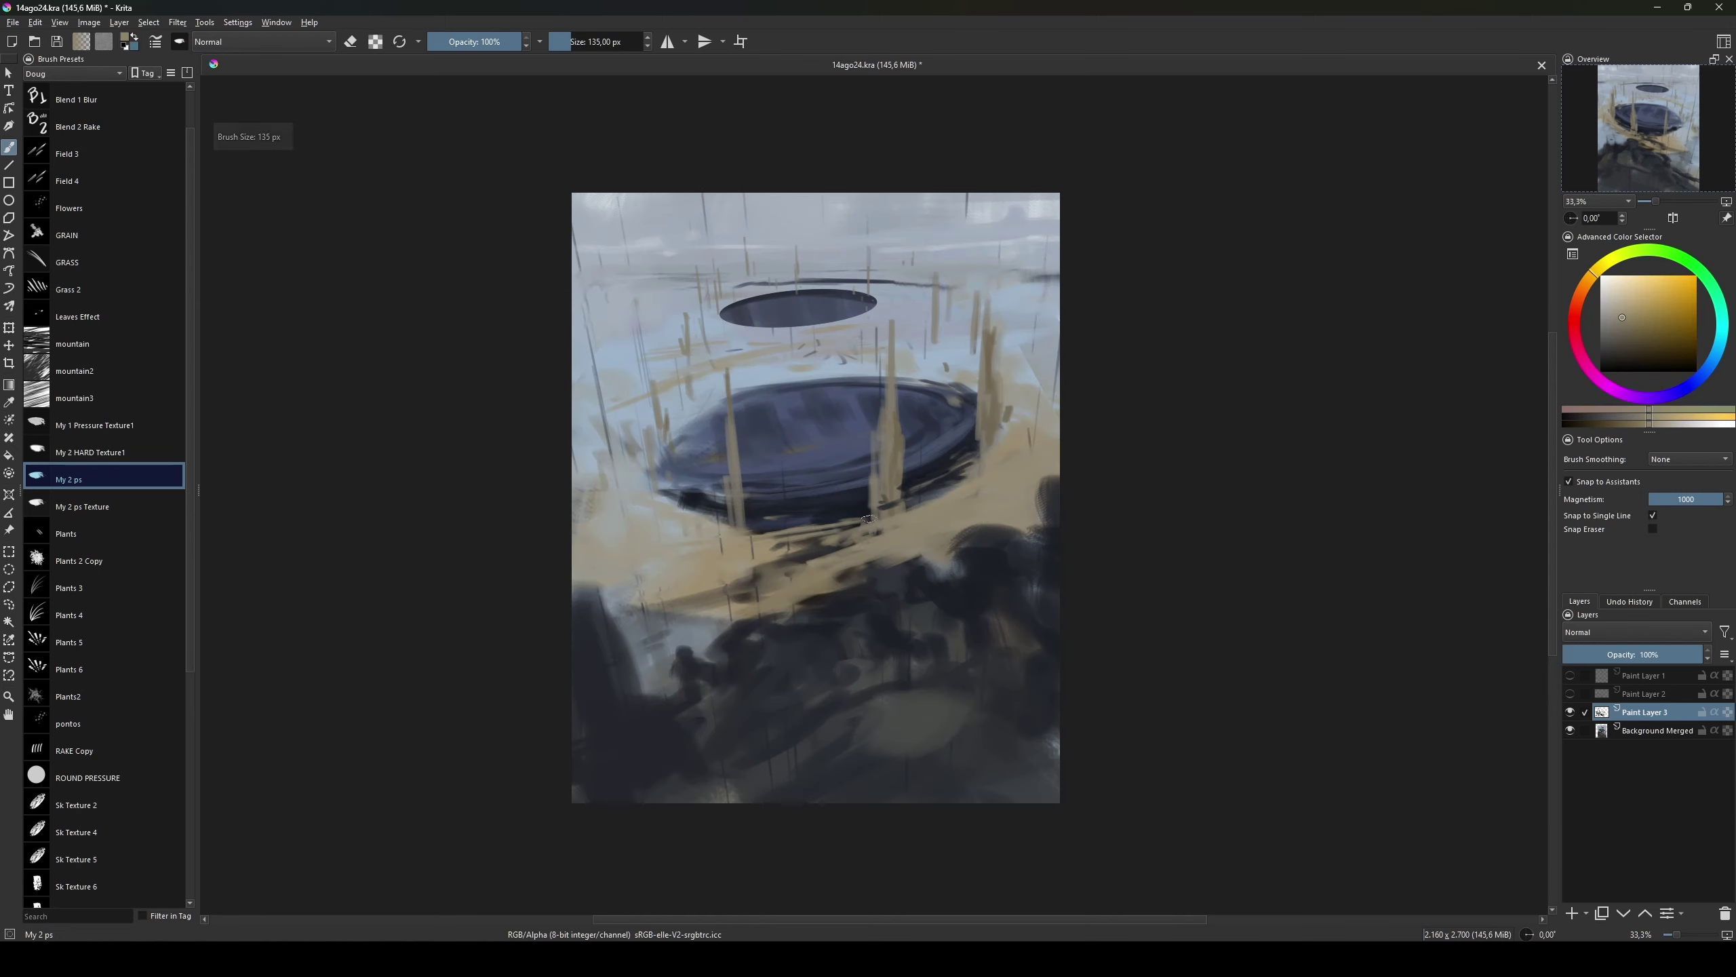
Step: Sample a dark blue and enlarge the brush to about 342 px
{"action": "left_click", "coordinate": [954, 396], "text": "ctrl"}
{"action": "key", "text": "bracketleft"}
{"action": "key", "text": "bracketleft"}
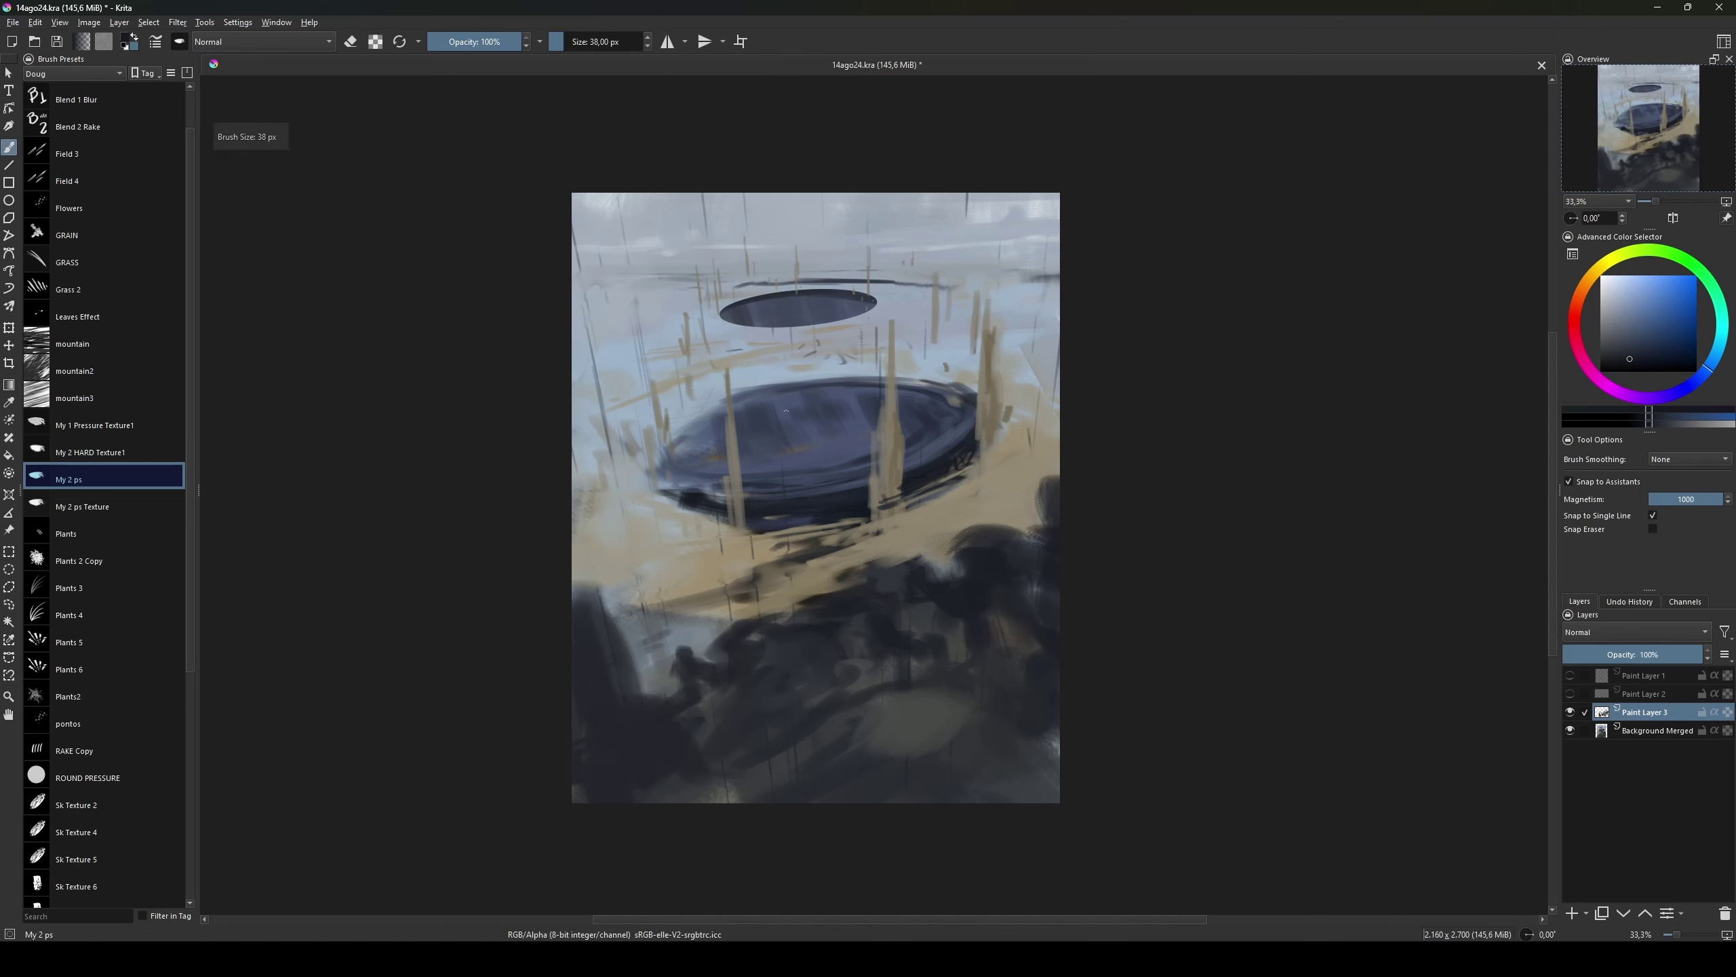
{"action": "key", "text": "bracketright"}
{"action": "key", "text": "bracketright"}
{"action": "key", "text": "bracketright"}
{"action": "key", "text": "x"}
{"action": "key", "text": "x"}
{"action": "key", "text": "x"}
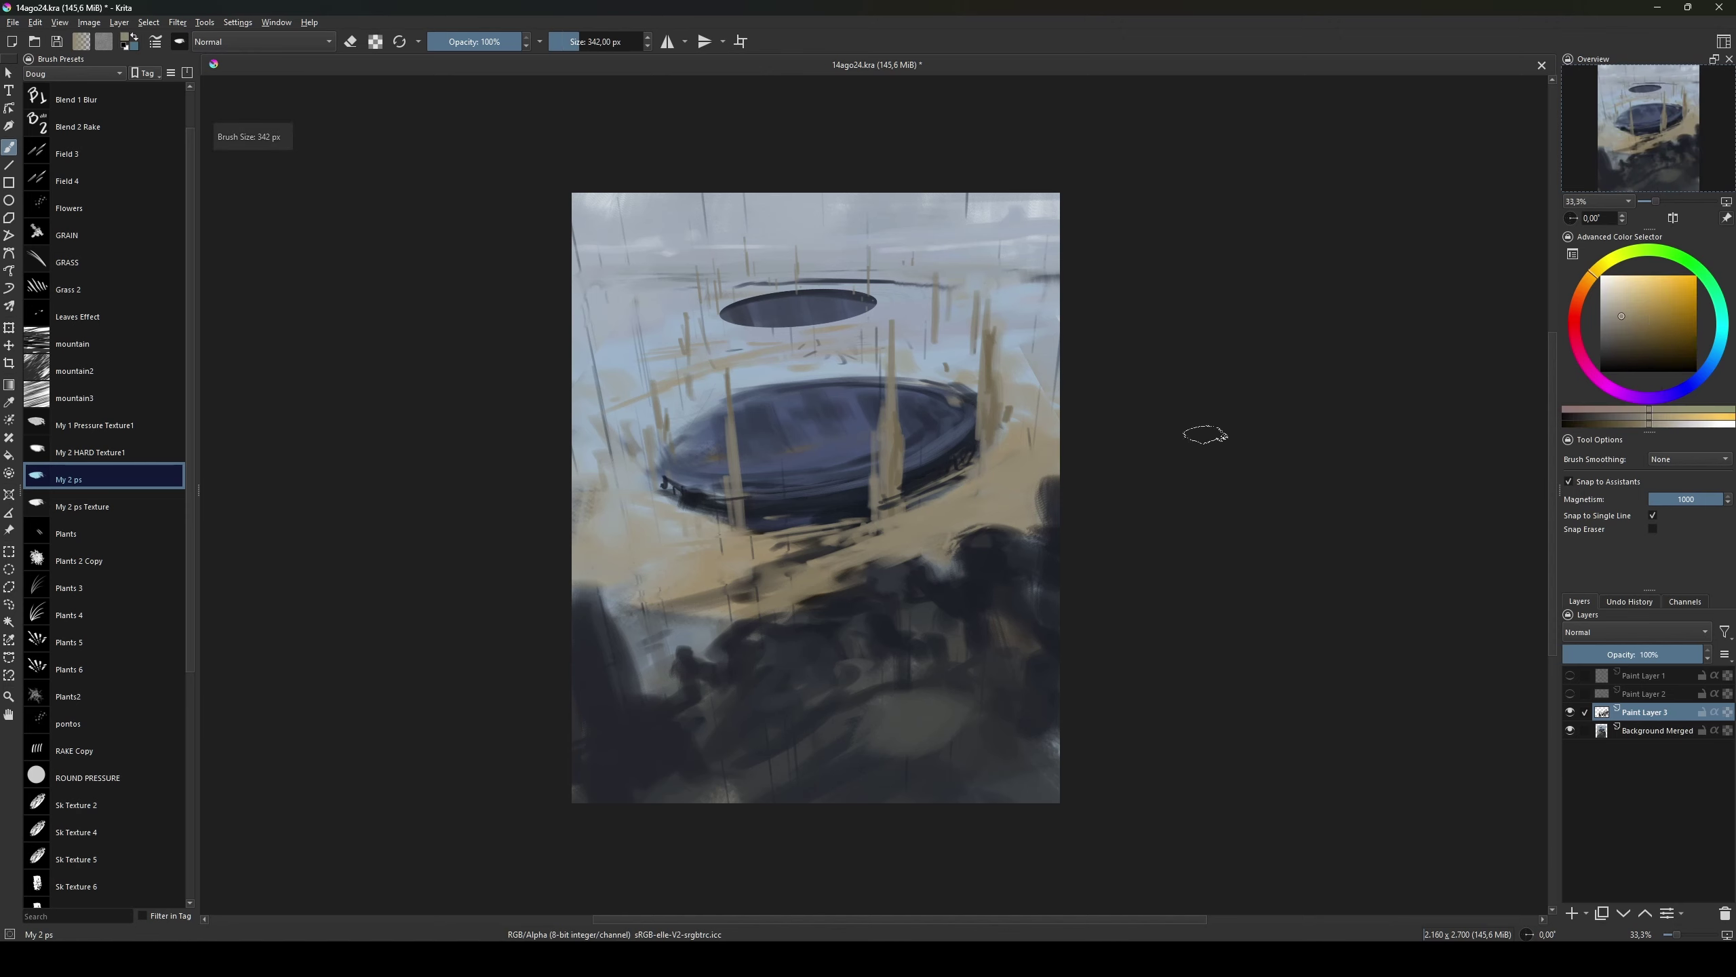
{"action": "key", "text": "x"}
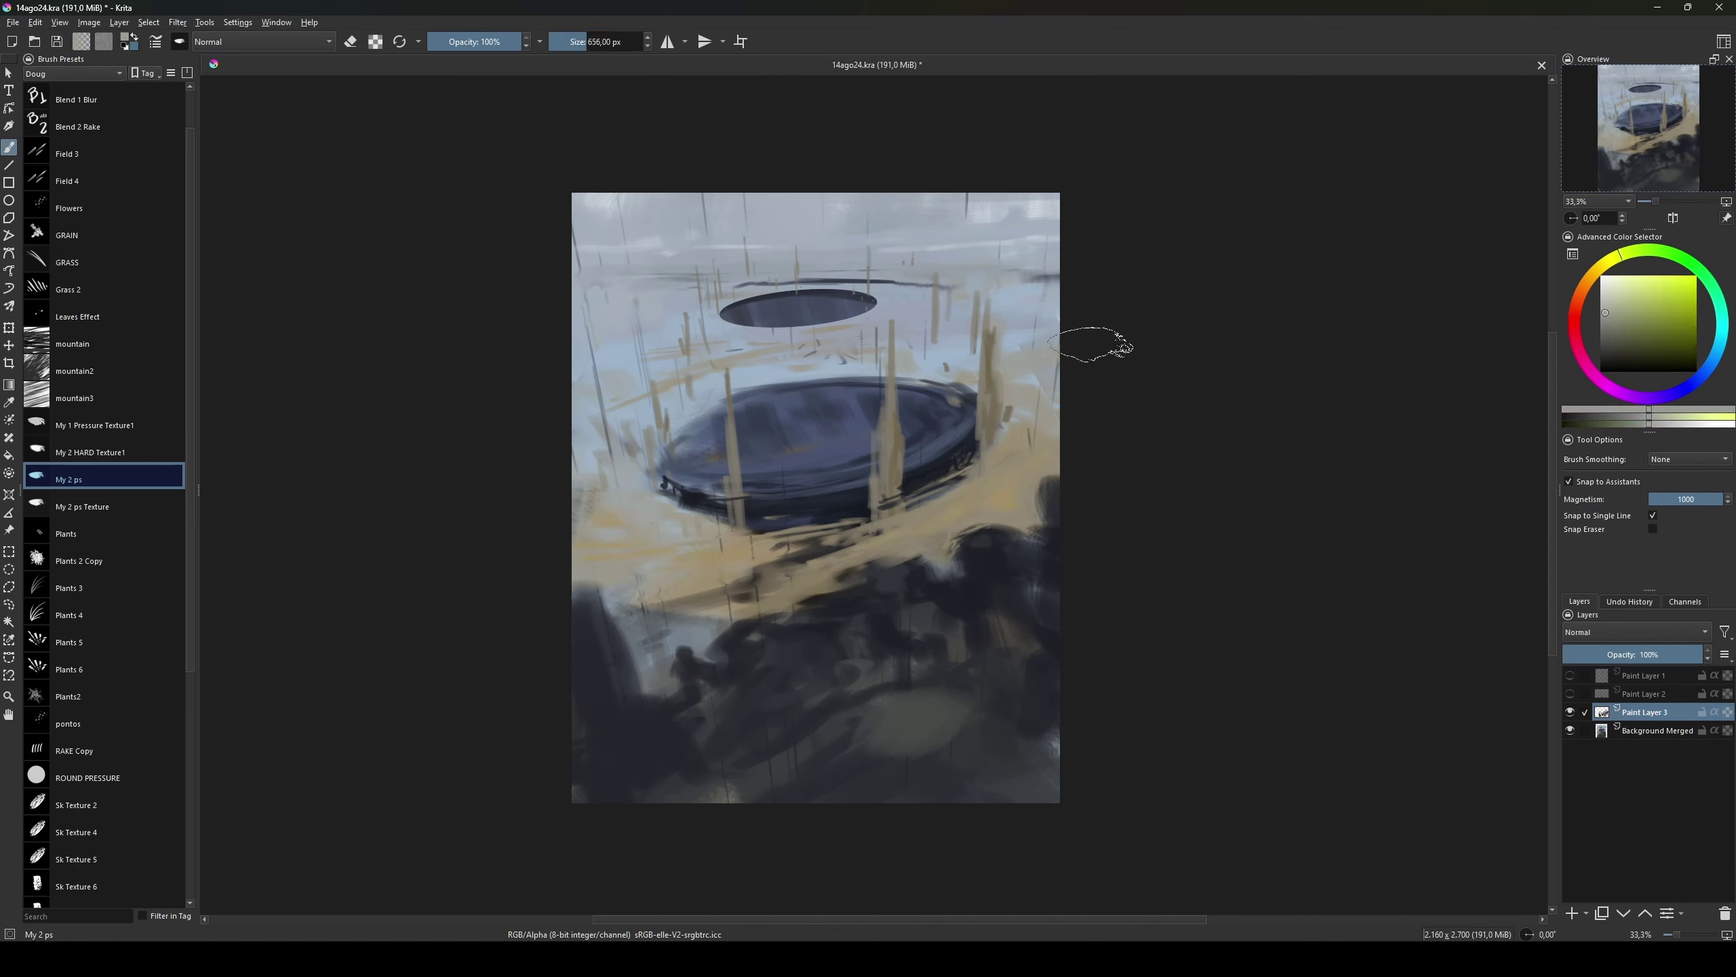
Step: Pick pale sky blue and darker blues near the upper ellipse, brush about 188 px
{"action": "left_click", "coordinate": [1026, 297], "text": "ctrl"}
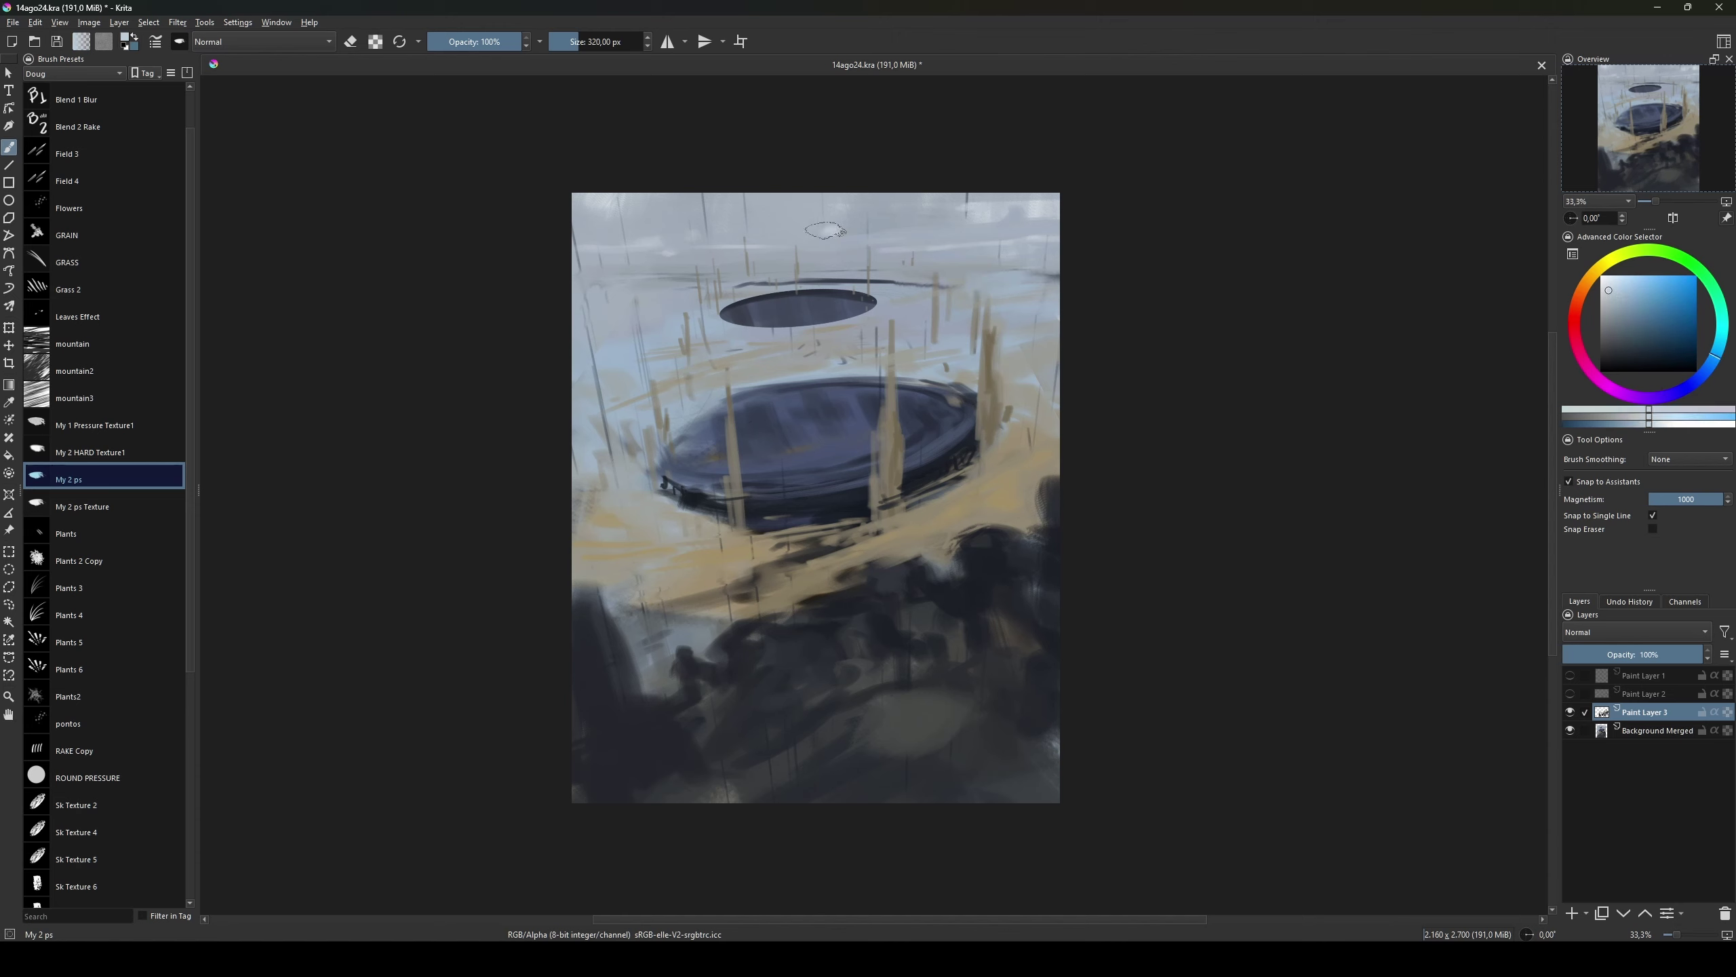
{"action": "left_click", "coordinate": [807, 297], "text": "ctrl"}
{"action": "key", "text": "bracketright"}
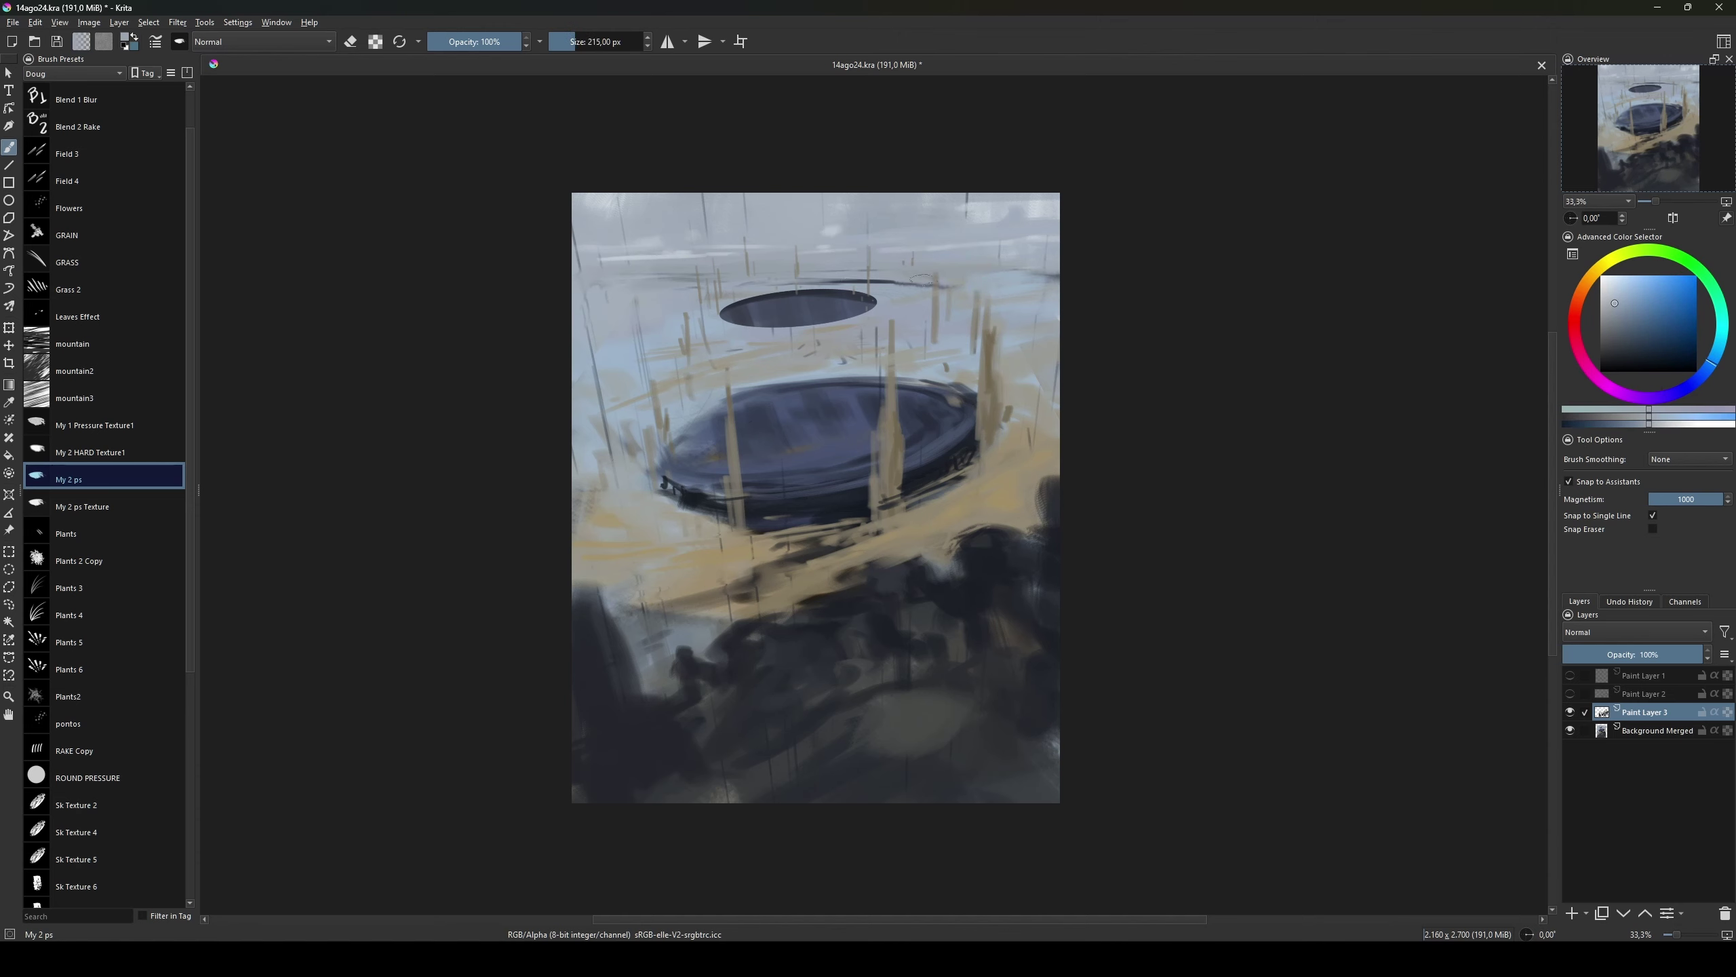
{"action": "key", "text": "bracketleft"}
{"action": "left_click", "coordinate": [807, 342], "text": "ctrl"}
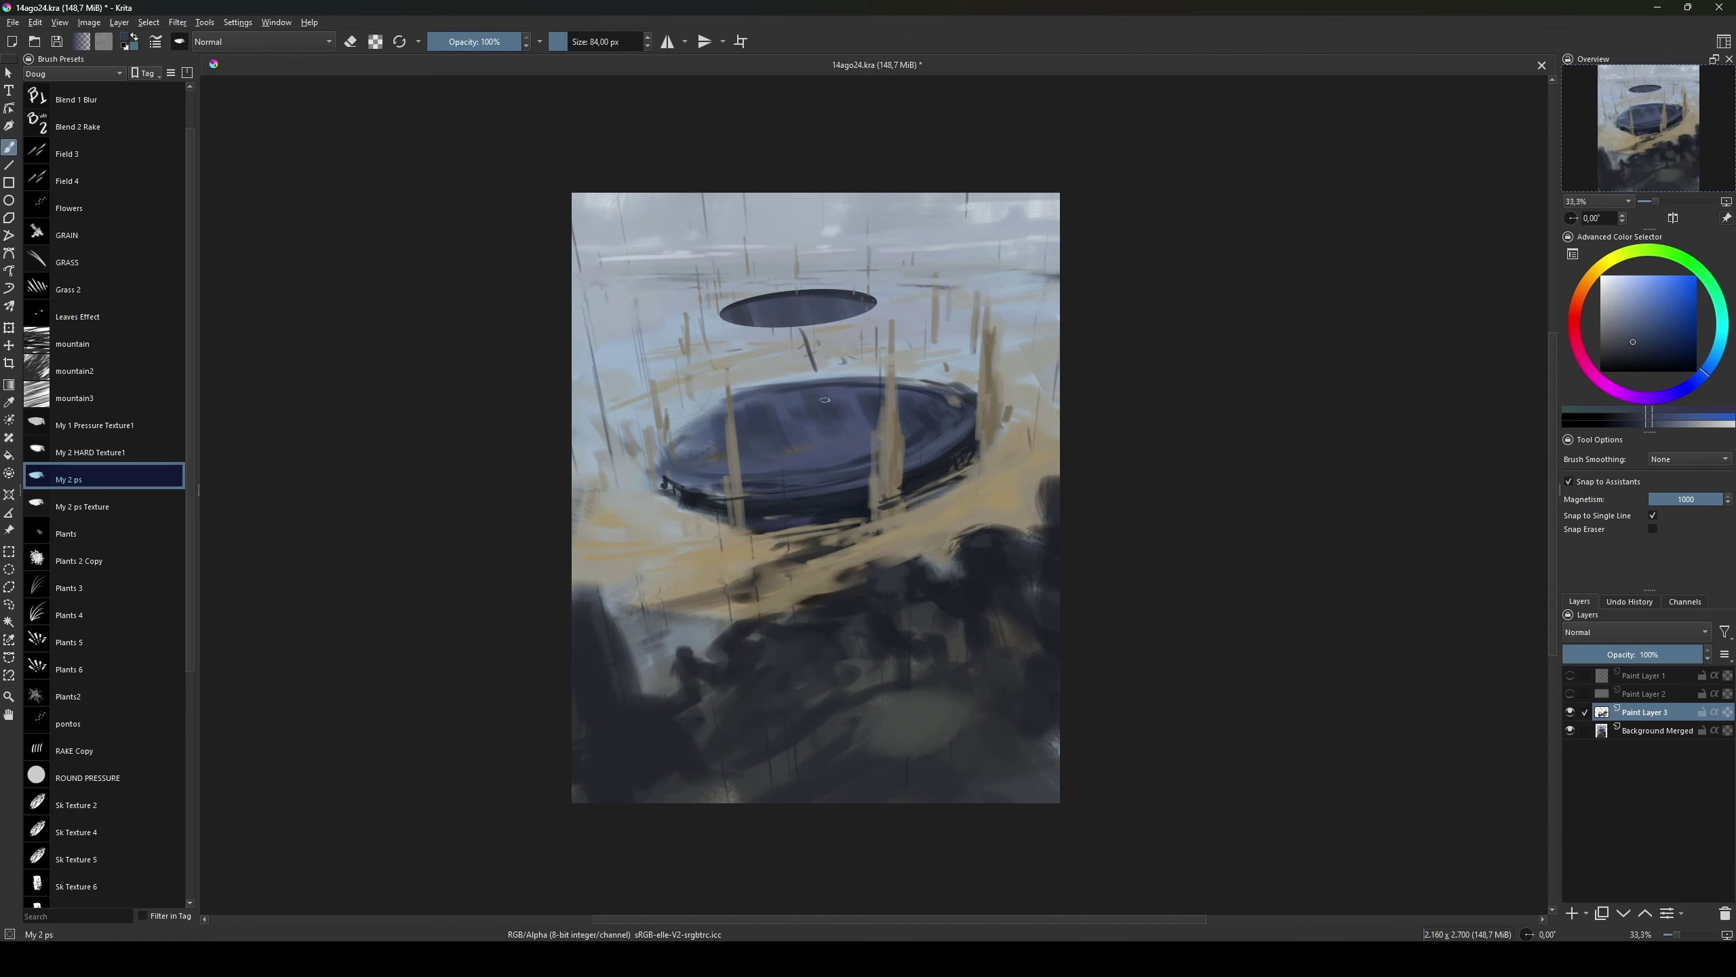
Step: Switch to golden tan and mirror the view to check the composition
{"action": "left_click", "coordinate": [911, 477], "text": "ctrl"}
{"action": "key", "text": "m"}
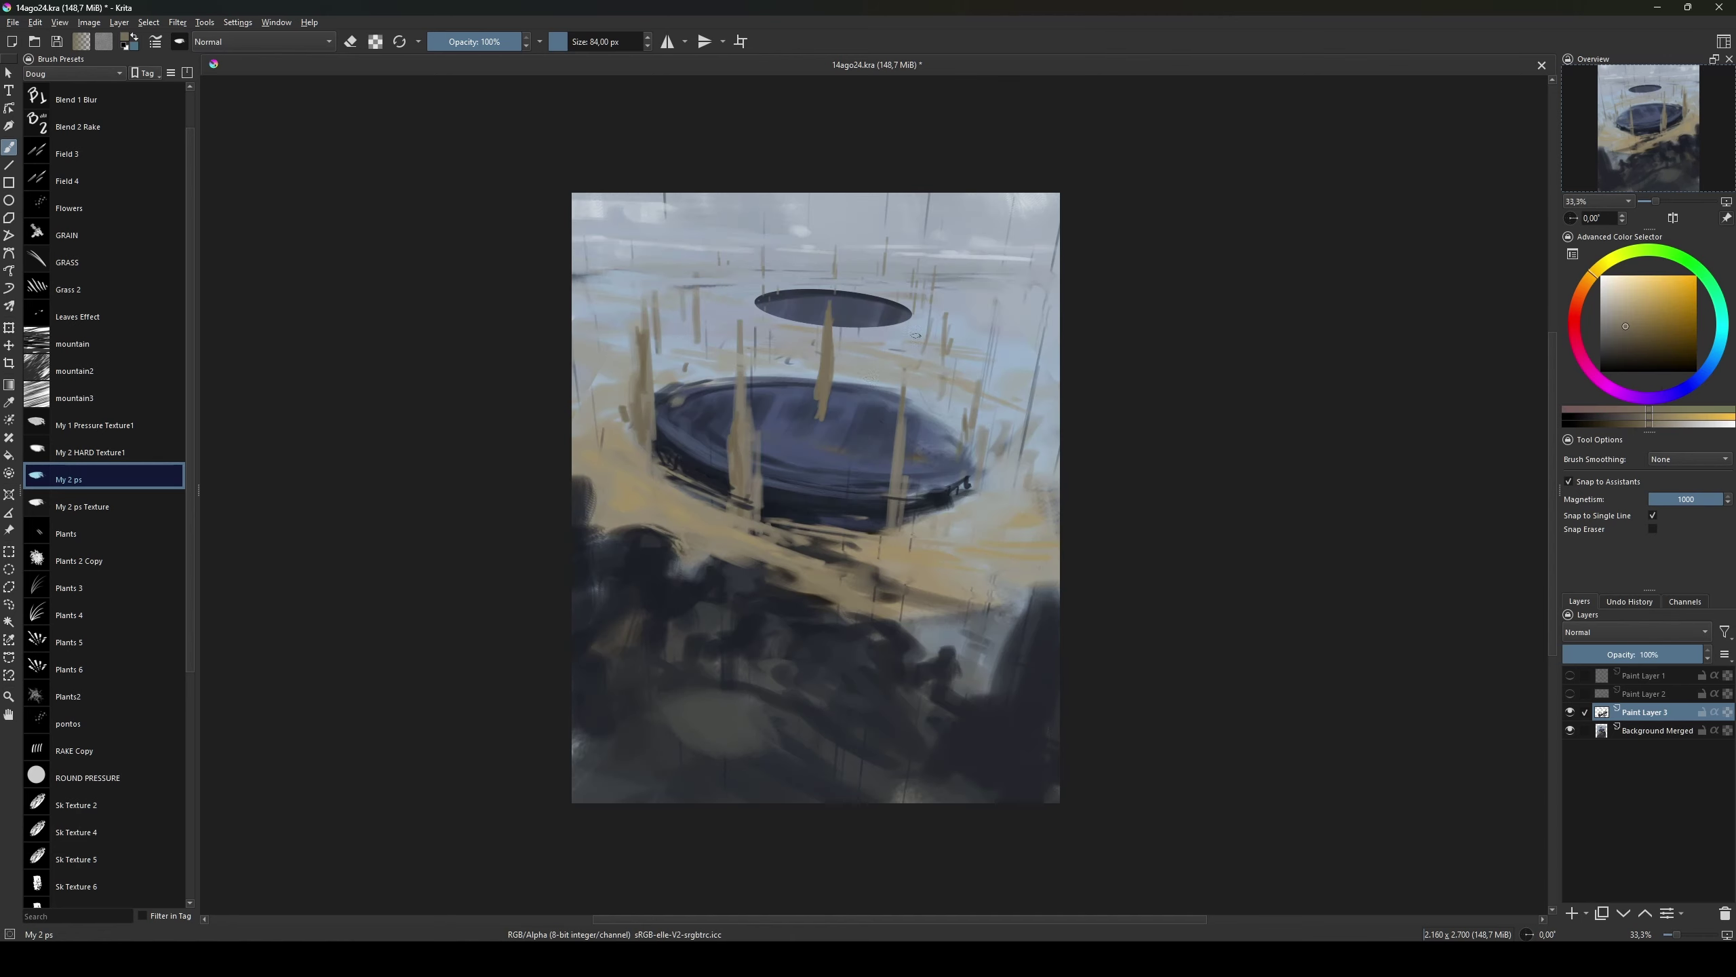
{"action": "left_click", "coordinate": [983, 620], "text": "ctrl"}
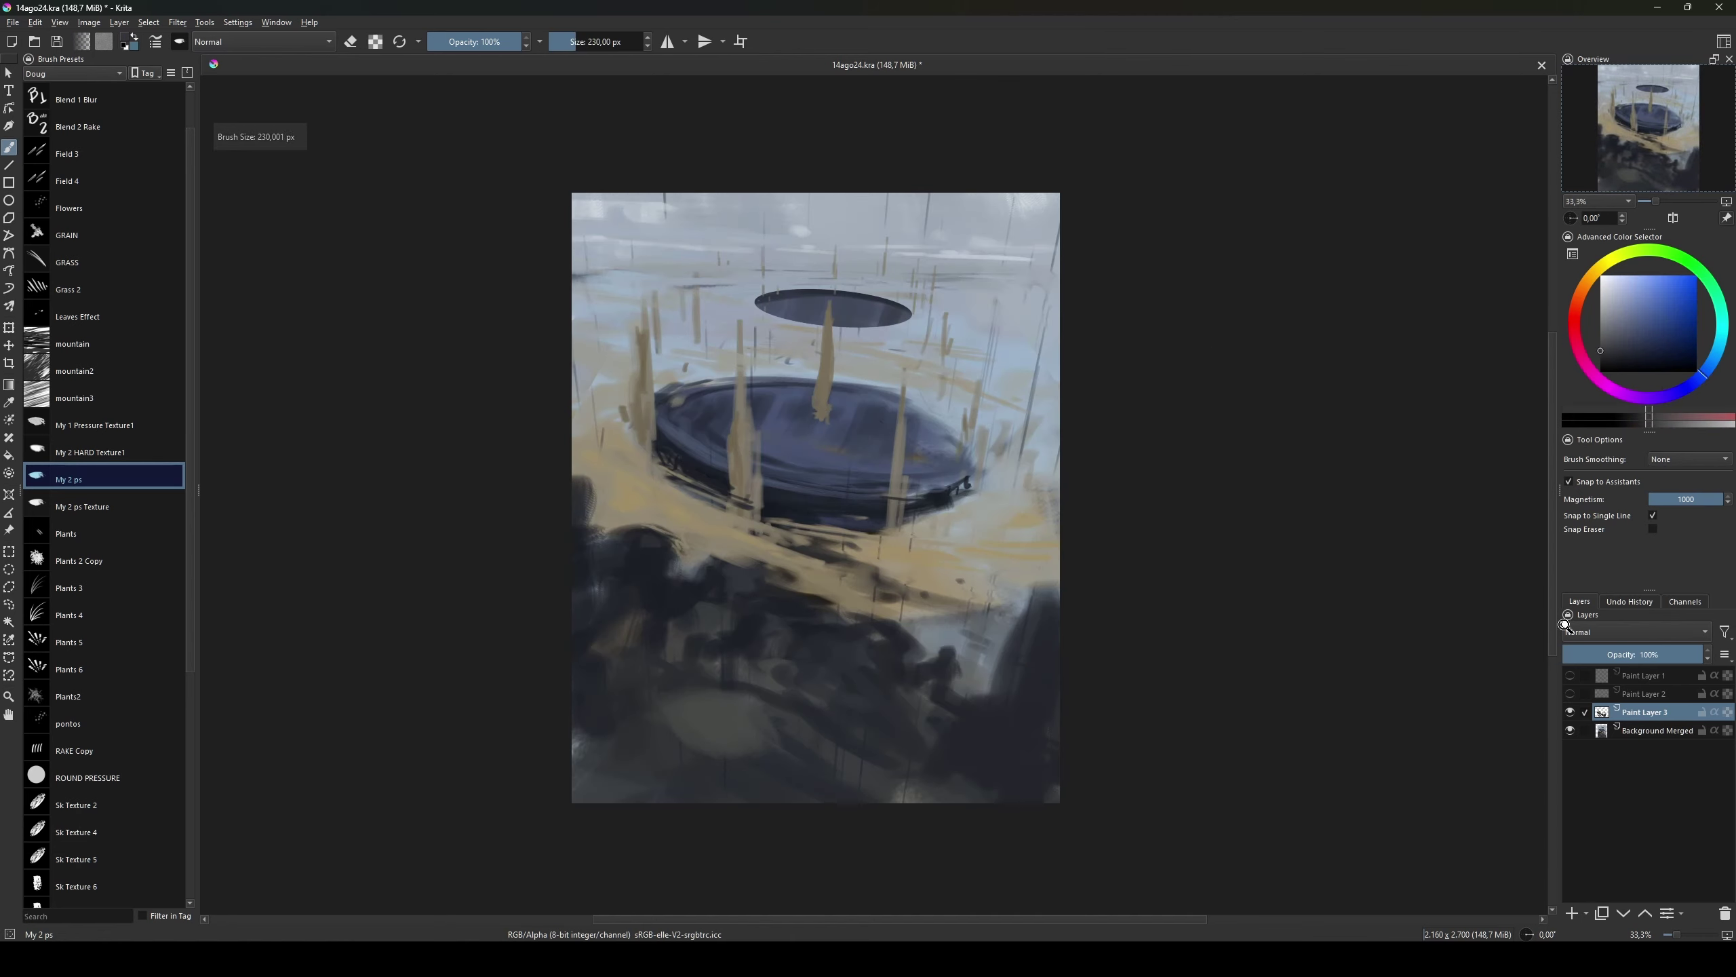
Step: Flatten all layers into one and duplicate the flattened painting layer
{"action": "key", "text": "ctrl+shift+e"}
{"action": "key", "text": "ctrl+a"}
{"action": "key", "text": "ctrl+t"}
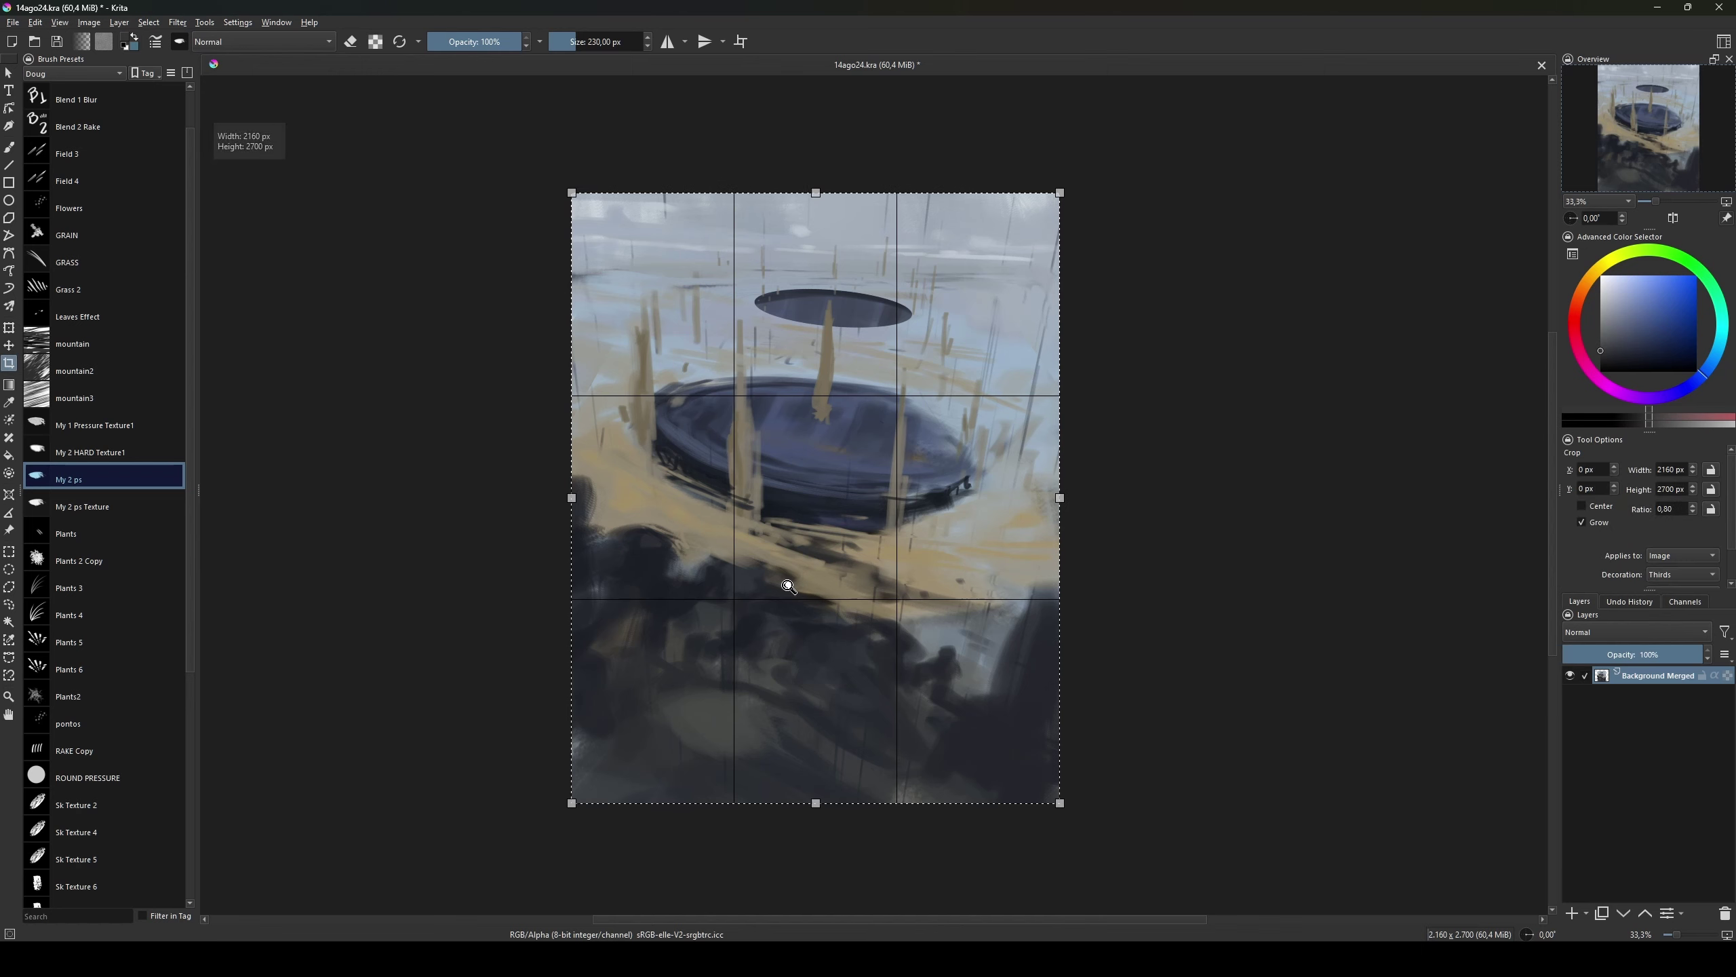
{"action": "key", "text": "b"}
{"action": "key", "text": "ctrl+j"}
{"action": "key", "text": "ctrl+shift+a"}
{"action": "key", "text": "bracketleft"}
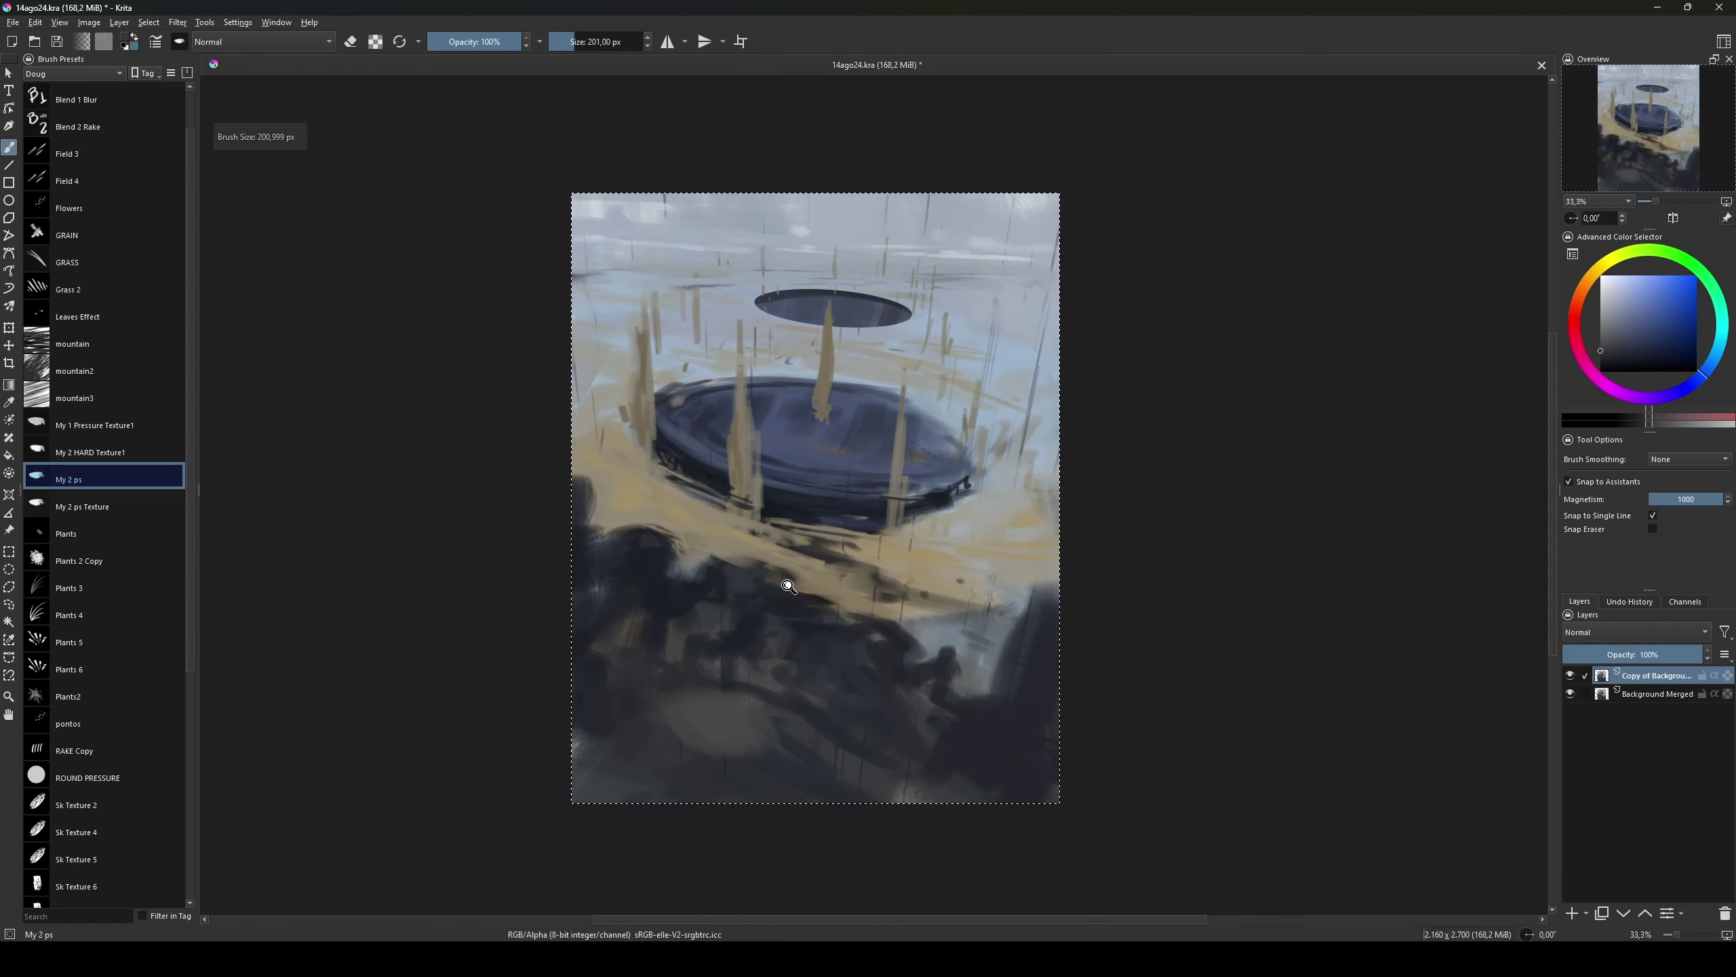
Step: Darken the duplicate copy with a Color Adjustment curves point
{"action": "key", "text": "ctrl+u"}
{"action": "key", "text": "Escape"}
{"action": "key", "text": "ctrl+m"}
{"action": "left_click", "coordinate": [1345, 609]}
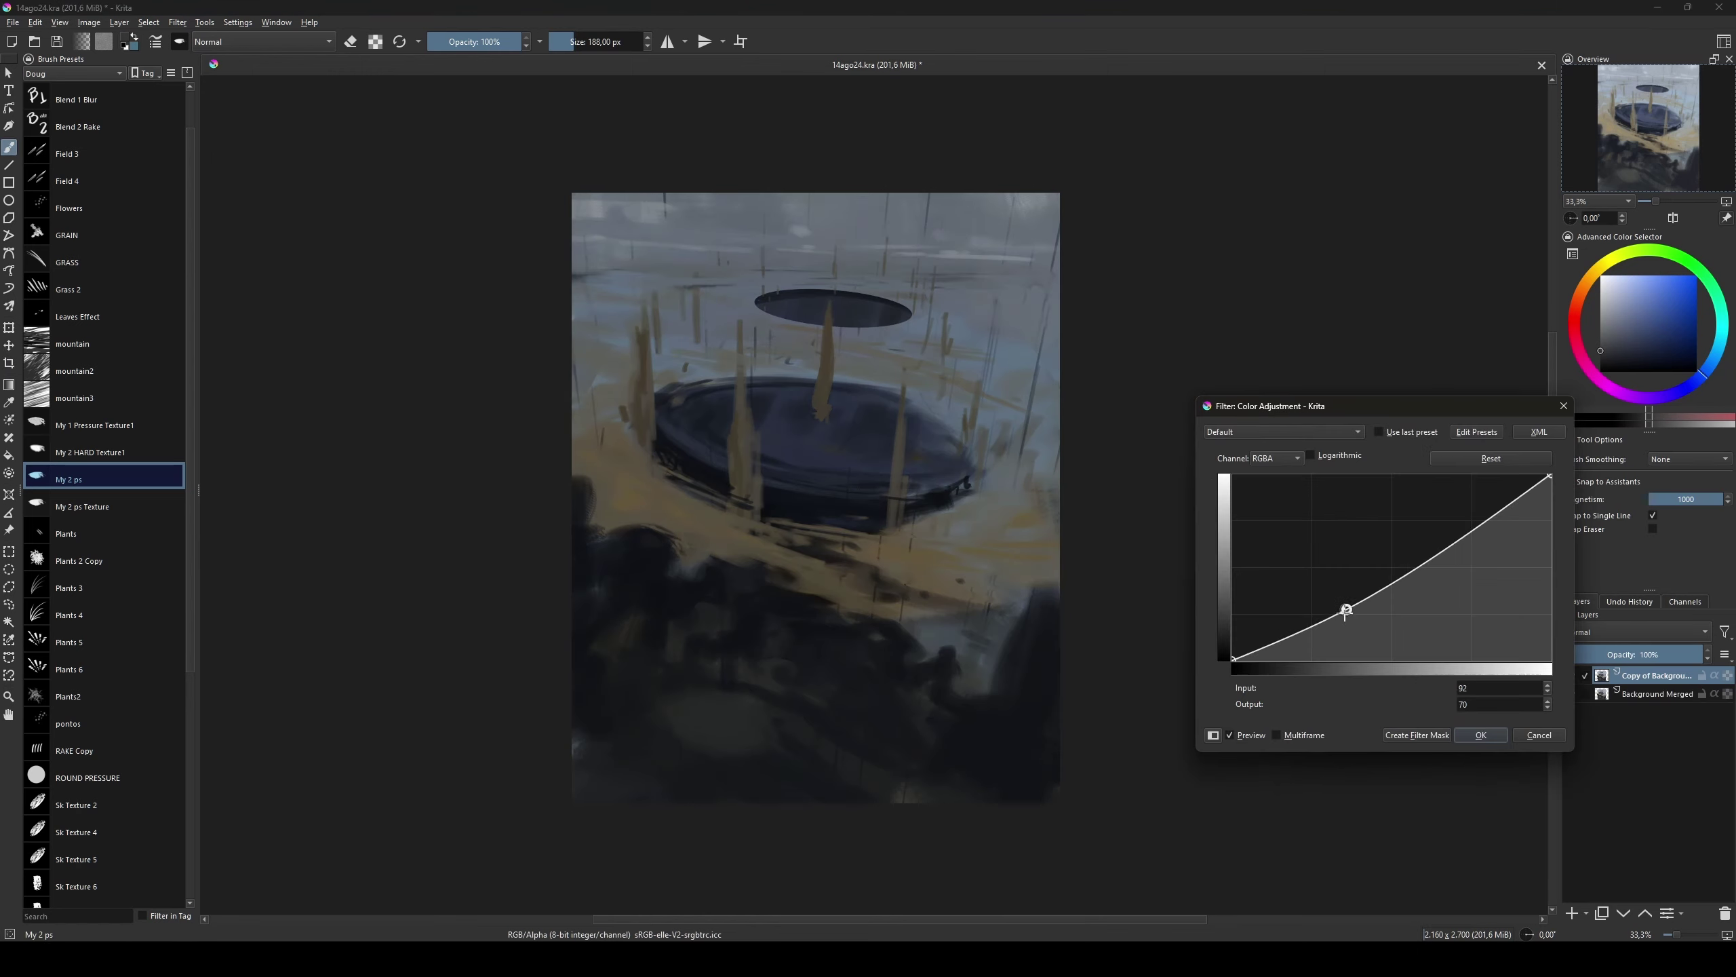
{"action": "key", "text": "Return"}
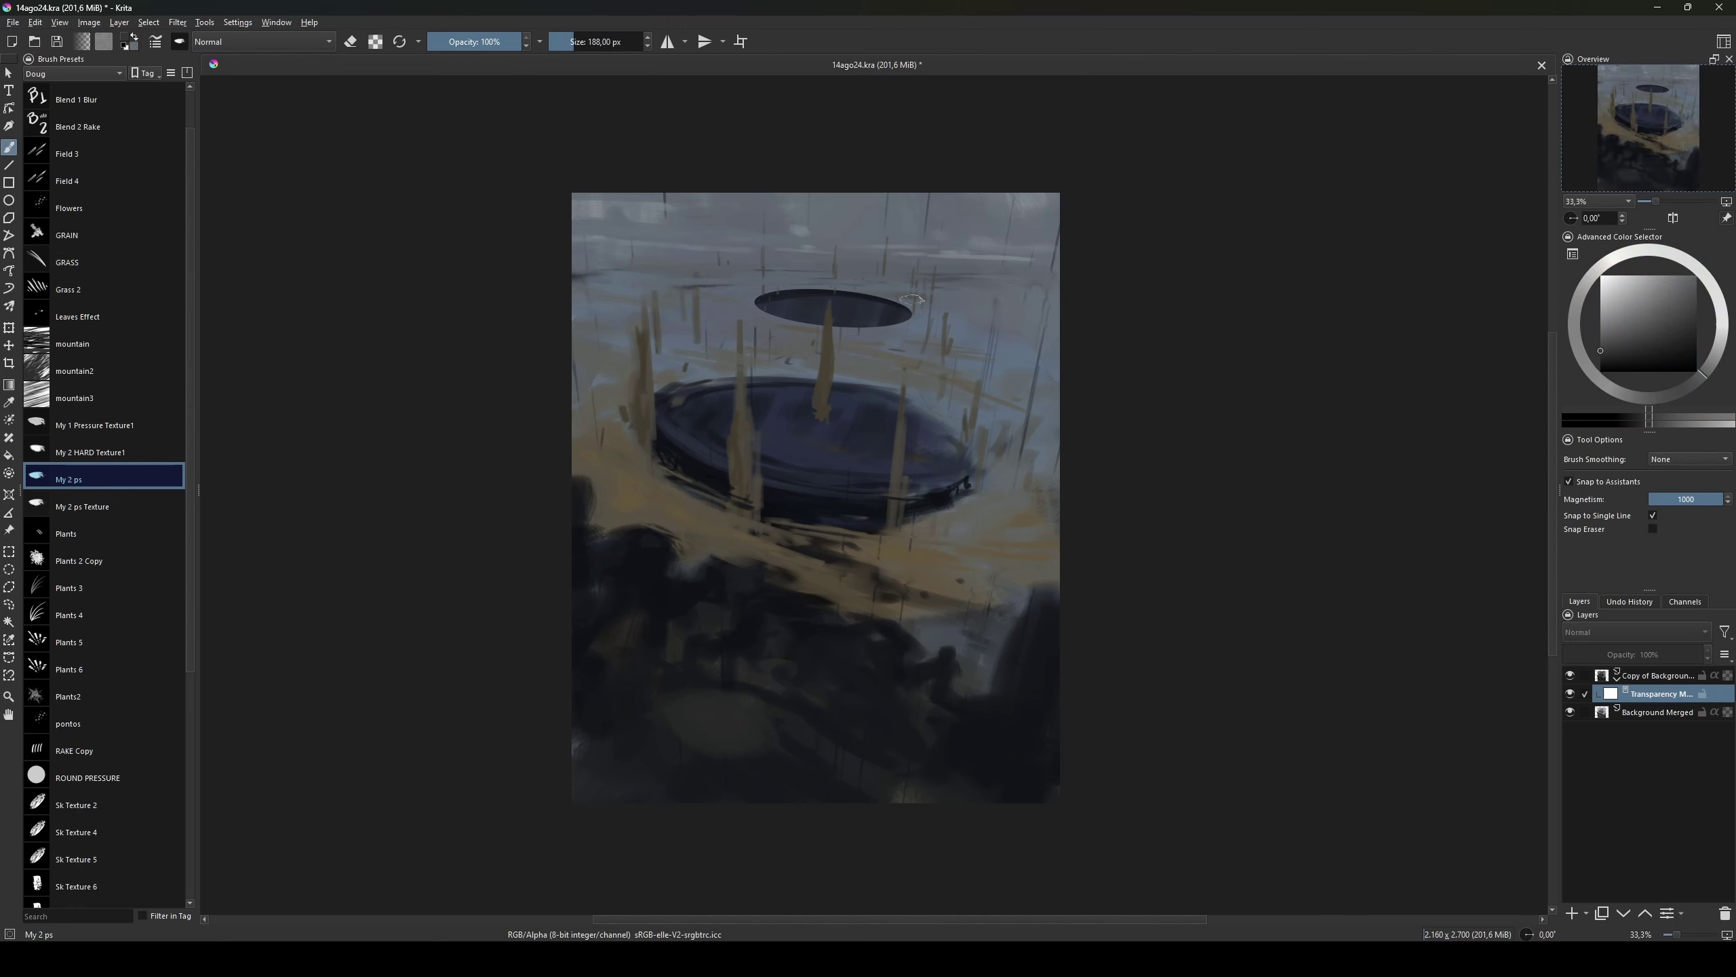
Step: Paint the transparency mask in light grey with a ~908 px brush across the ring's right side
{"action": "key", "text": "bracketright"}
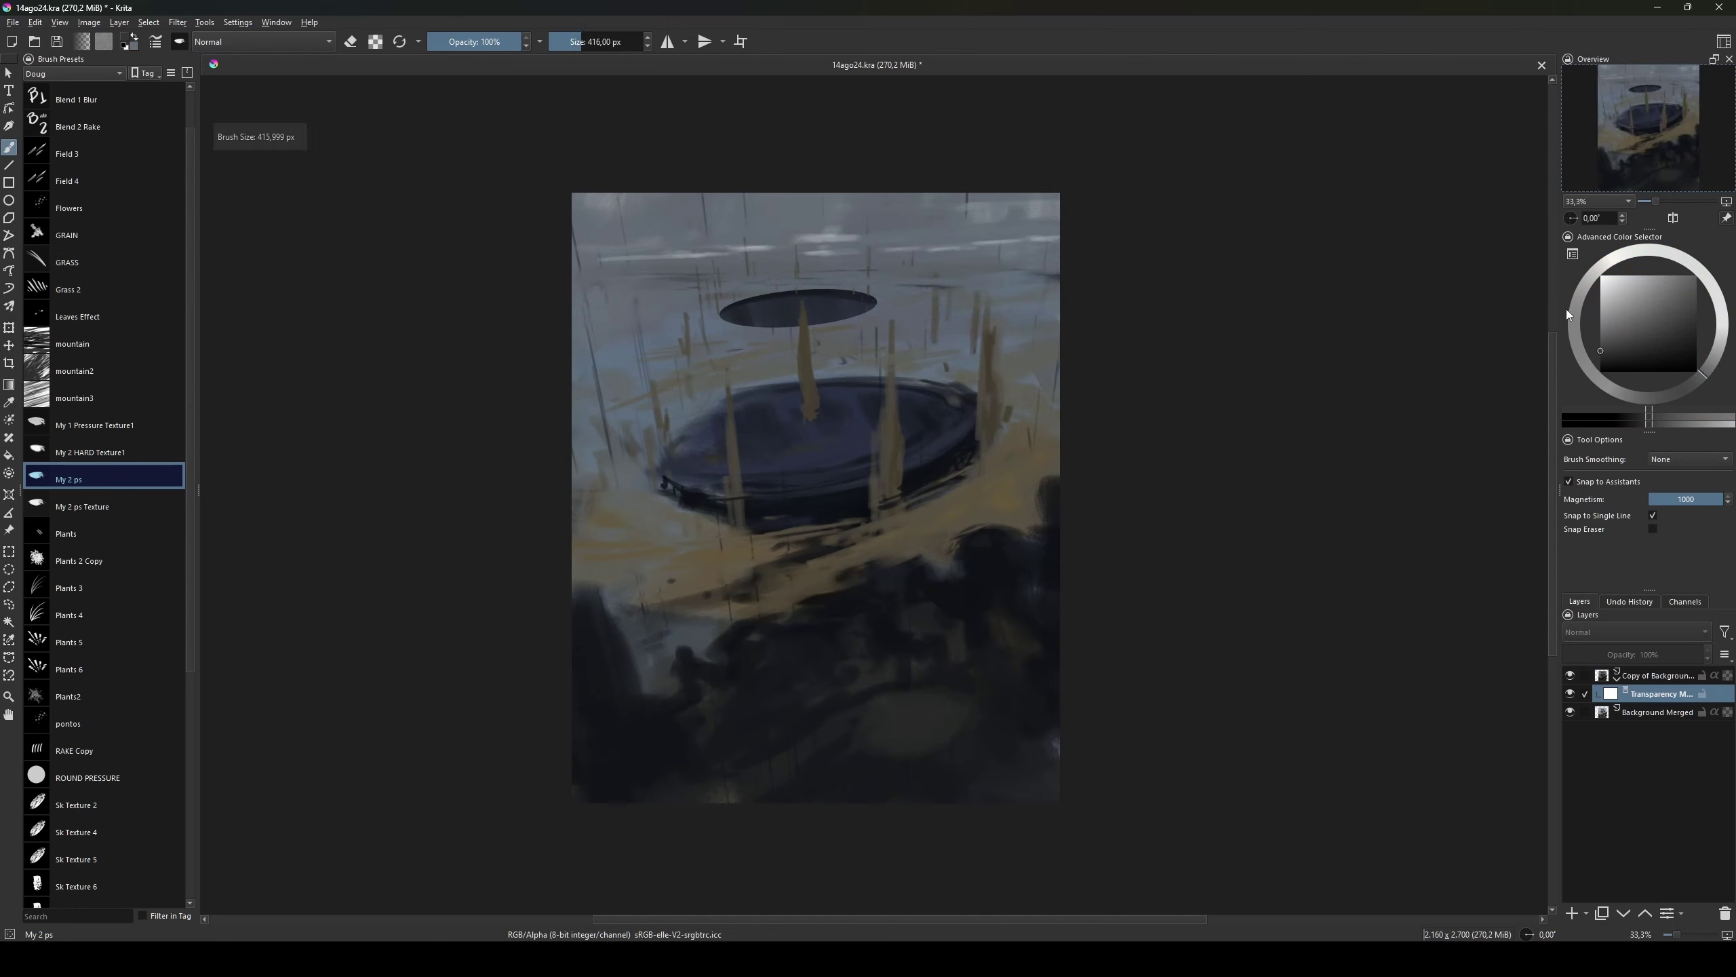
{"action": "left_click", "coordinate": [1611, 308]}
{"action": "key", "text": "bracketleft"}
{"action": "key", "text": "bracketleft"}
{"action": "key", "text": "bracketright"}
{"action": "key", "text": "bracketright"}
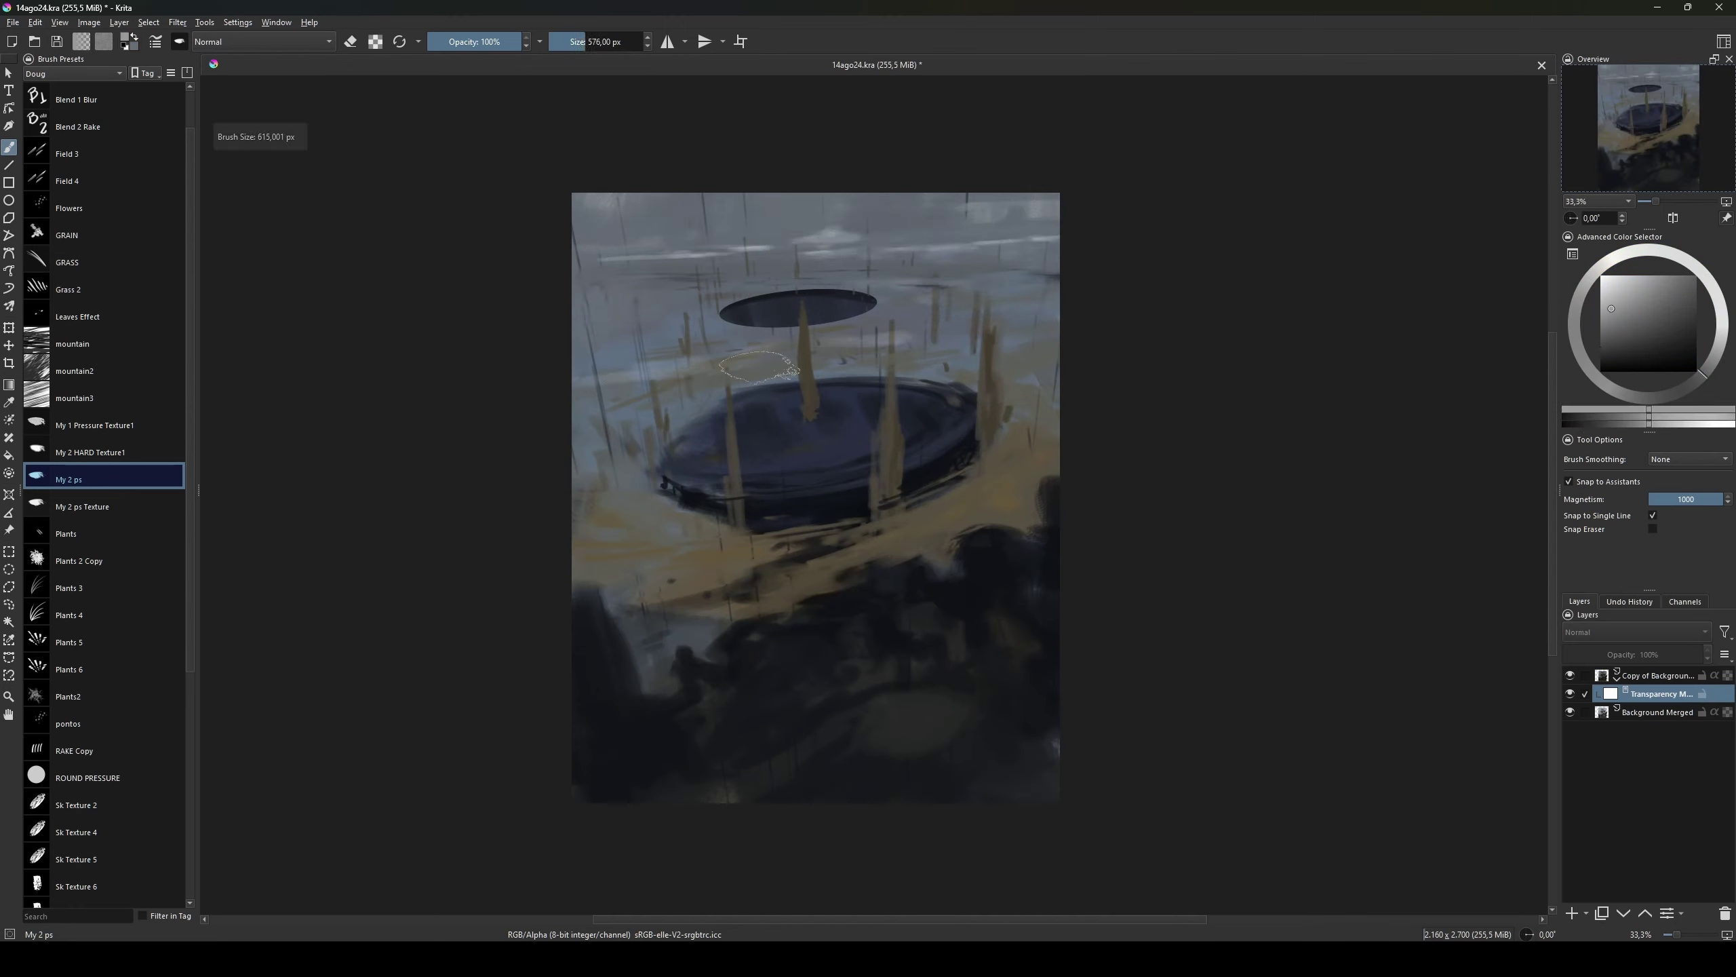
{"action": "key", "text": "bracketright"}
{"action": "mouse_move", "coordinate": [888, 424]}
{"action": "left_mouse_down"}
{"action": "mouse_move", "coordinate": [1077, 466]}
{"action": "mouse_move", "coordinate": [889, 534]}
{"action": "left_mouse_up"}
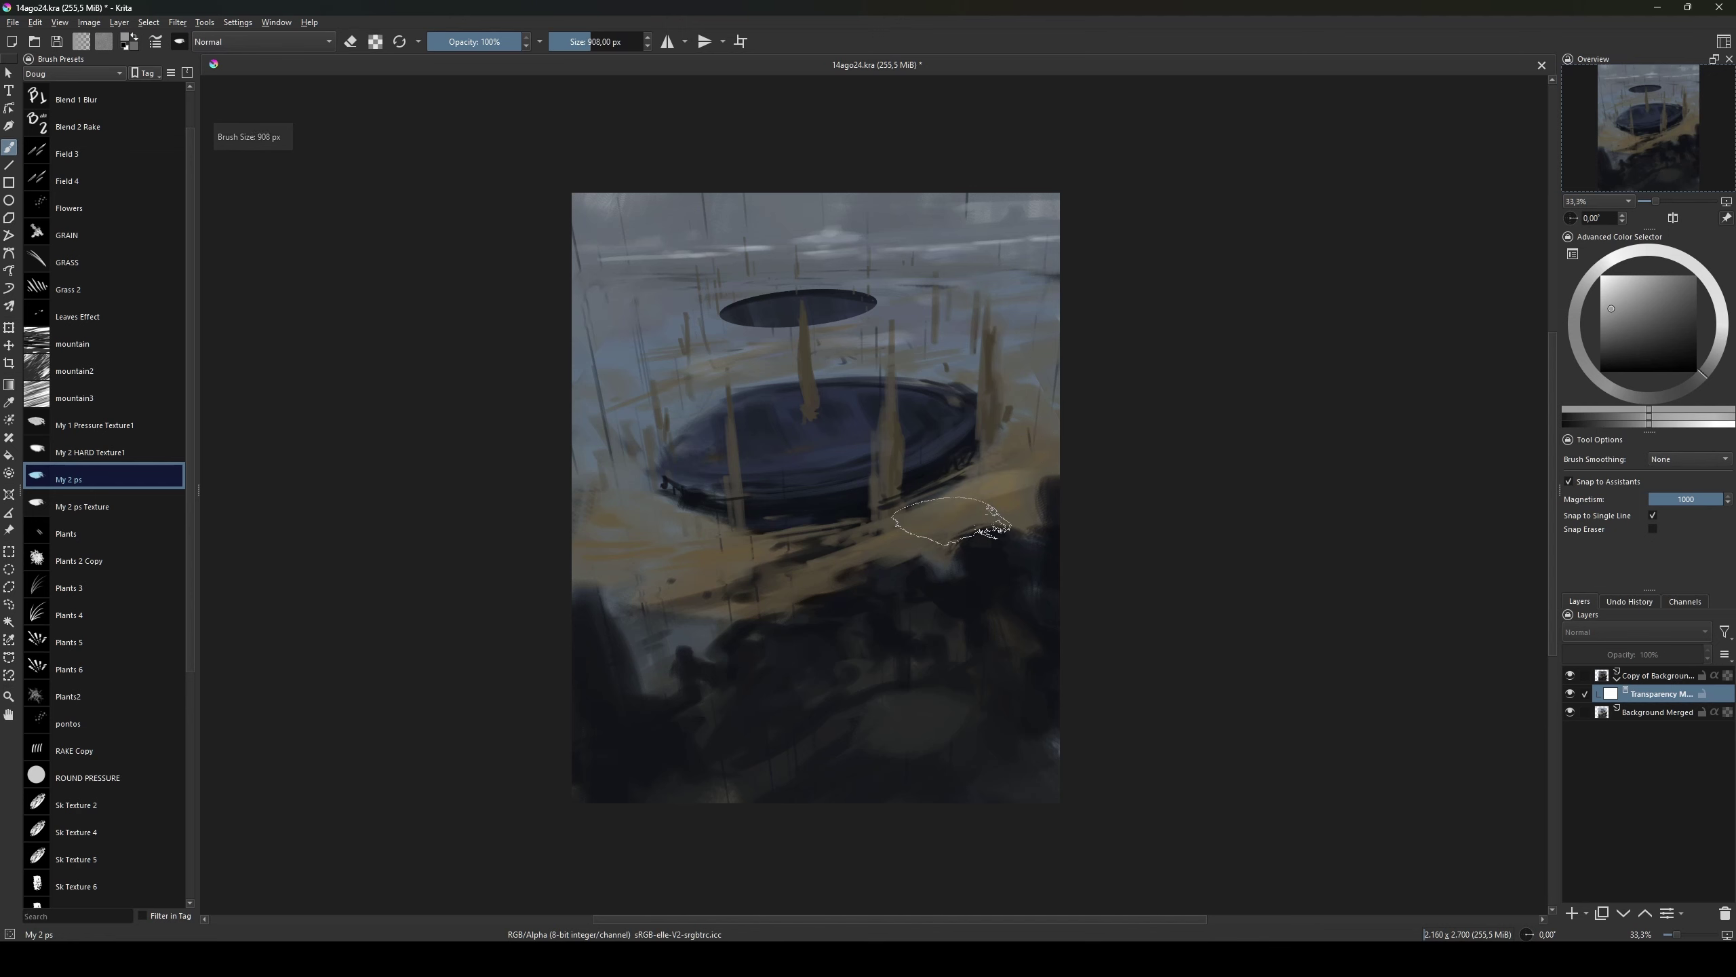
{"action": "key", "text": "bracketright"}
{"action": "key", "text": "bracketleft"}
{"action": "key", "text": "bracketleft"}
{"action": "key", "text": "bracketleft"}
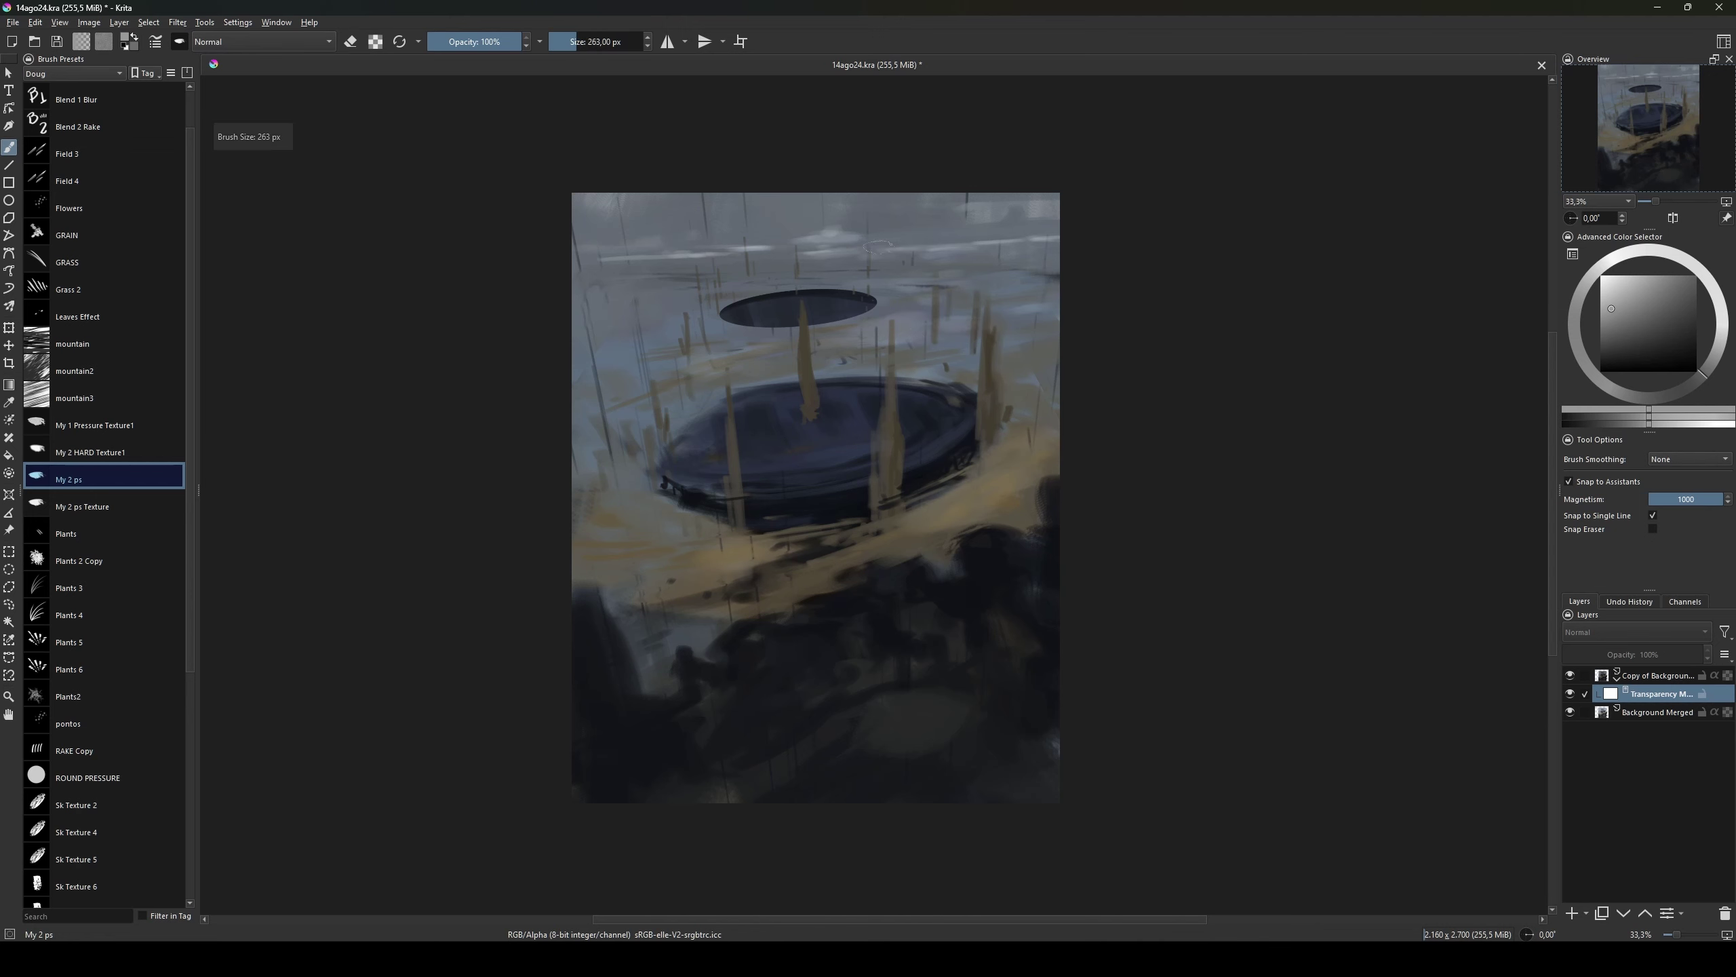
Step: Add a new paint layer set to Overlay blending and pick a beige colour
{"action": "key", "text": "Insert"}
{"action": "left_click", "coordinate": [1634, 631]}
{"action": "left_click", "coordinate": [1663, 288]}
Step: Brush lighter warm highlights onto the spires with a ~1340 px brush, then flatten to one layer
{"action": "key", "text": "bracketright"}
{"action": "key", "text": "bracketright"}
{"action": "key", "text": "bracketright"}
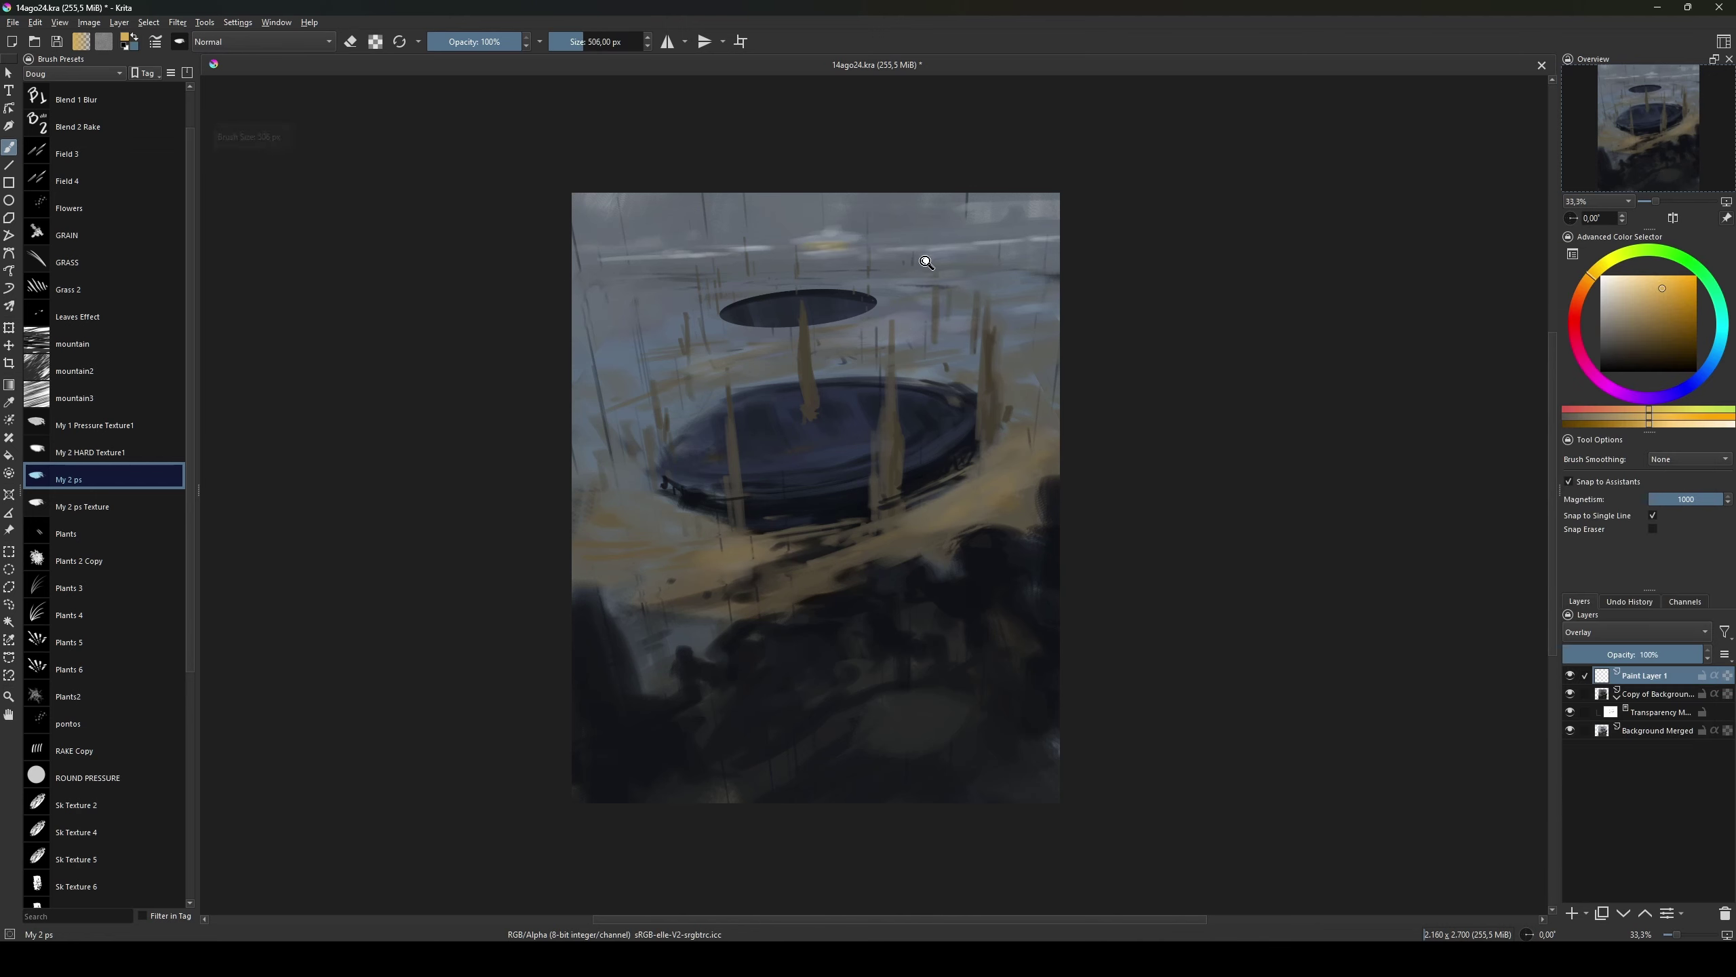
{"action": "left_click", "coordinate": [1630, 286]}
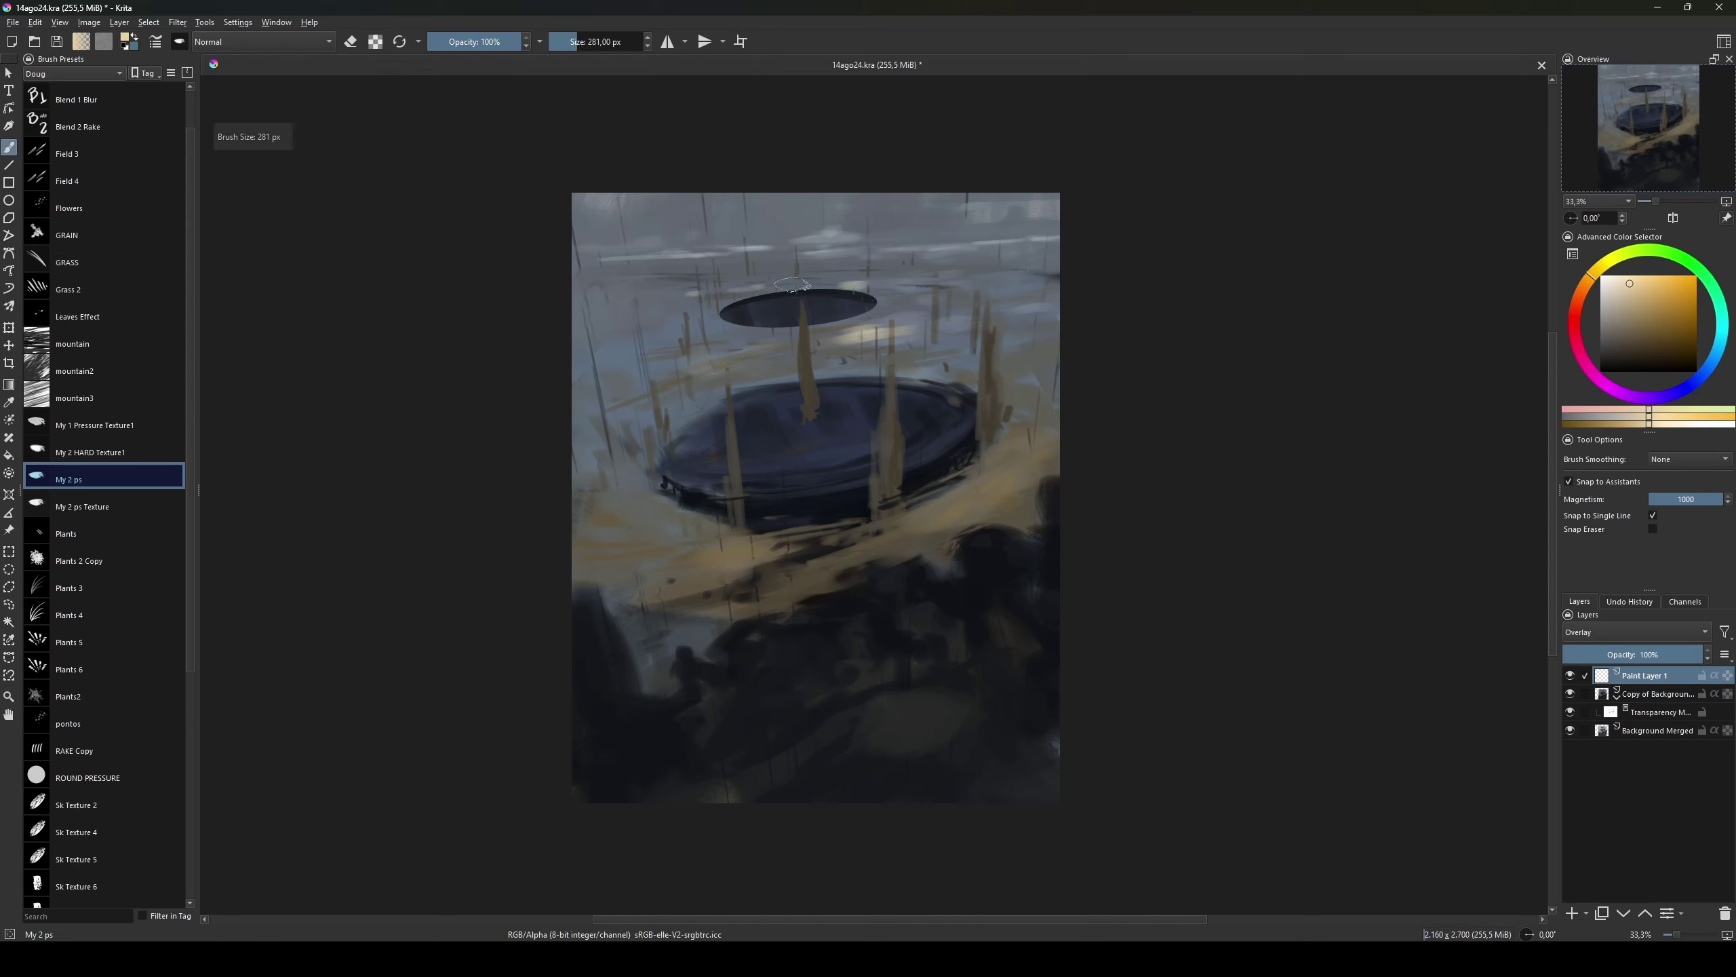
{"action": "key", "text": "bracketright"}
{"action": "key", "text": "bracketright"}
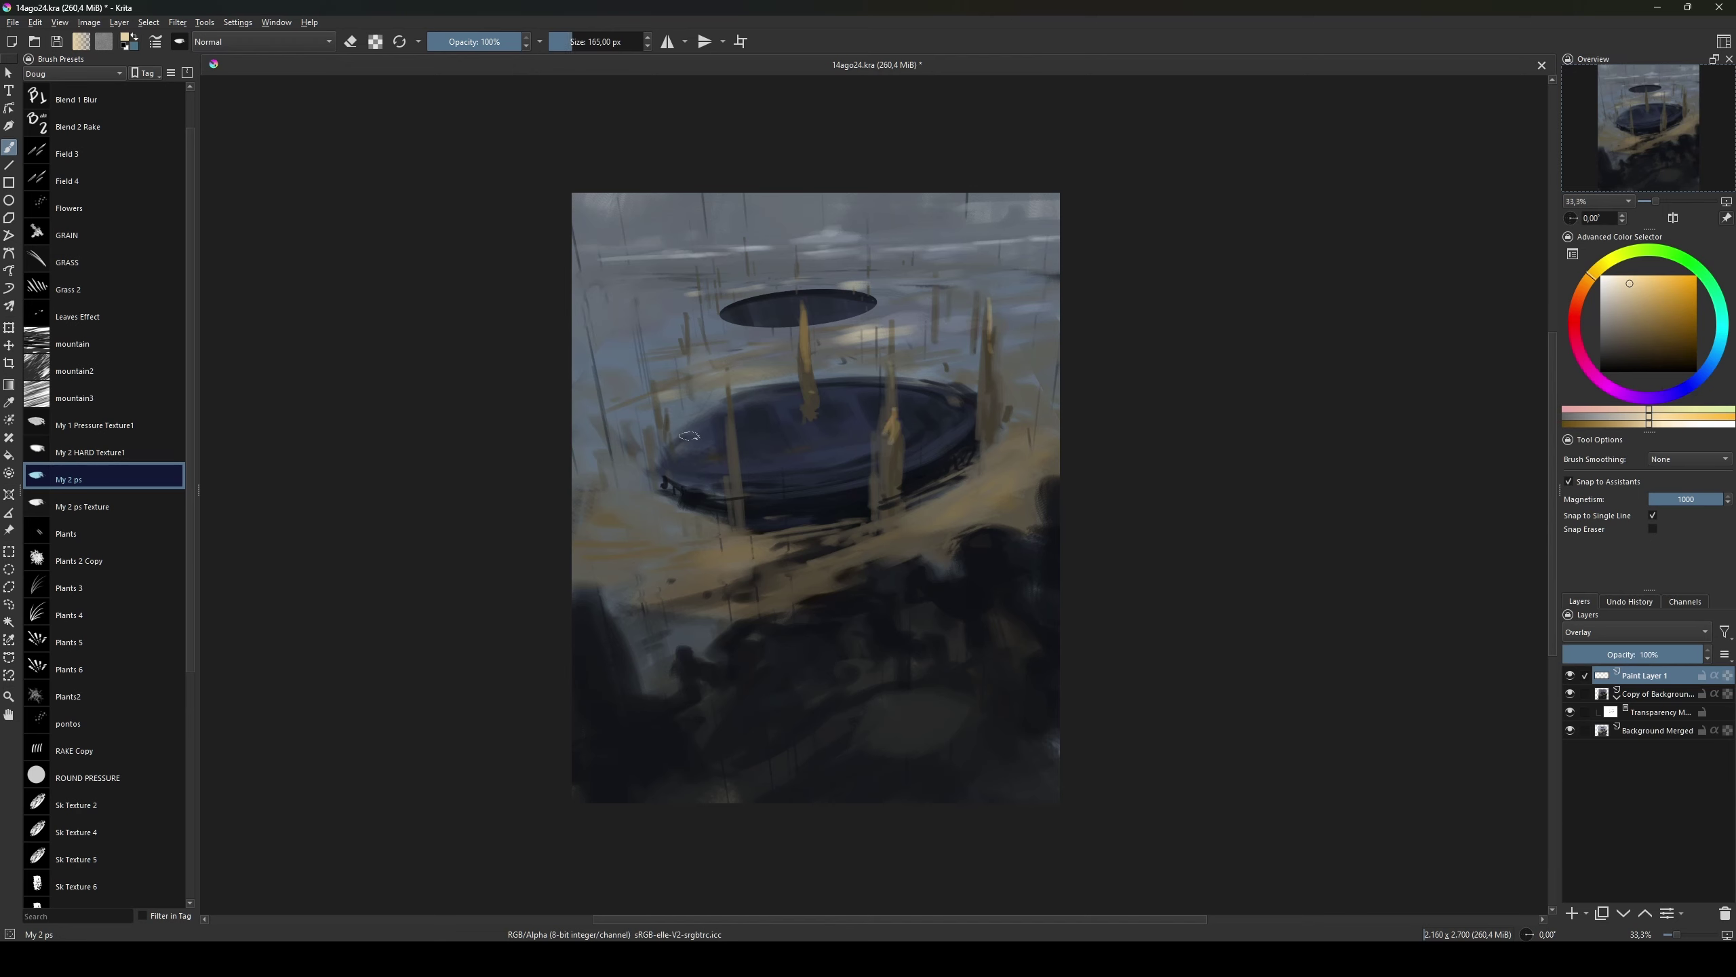
{"action": "key", "text": "ctrl+z"}
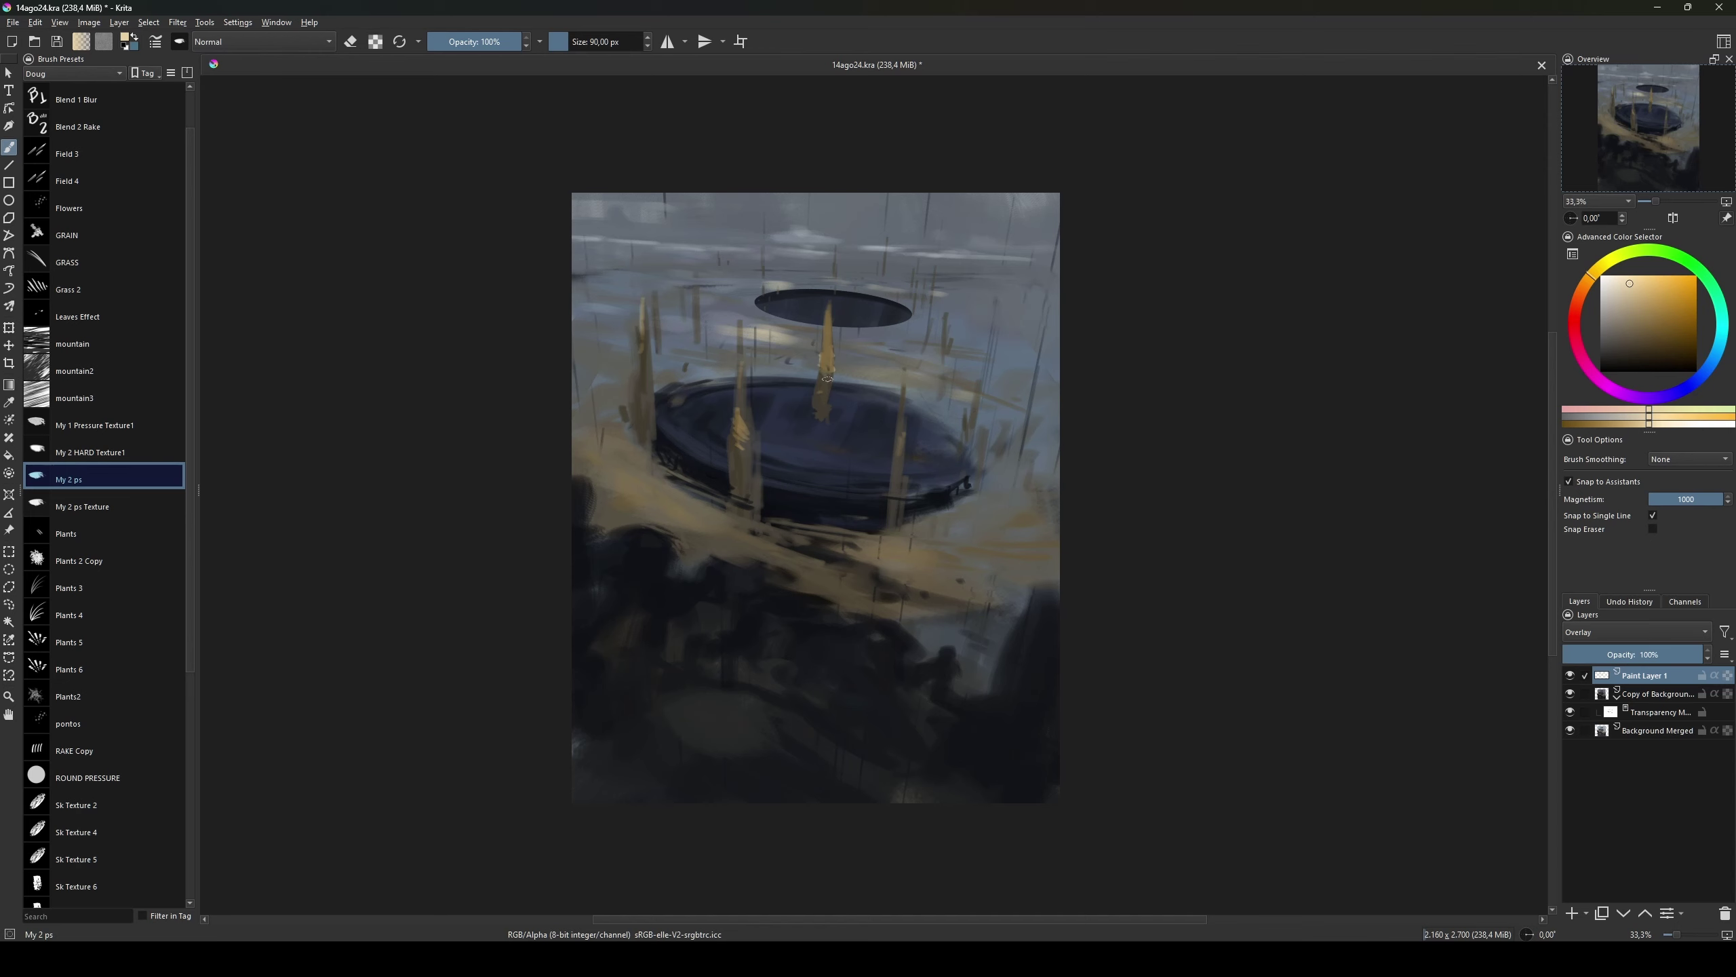
{"action": "key", "text": "ctrl+z"}
{"action": "key", "text": "ctrl+z"}
{"action": "key", "text": "ctrl+z"}
{"action": "key", "text": "ctrl+z"}
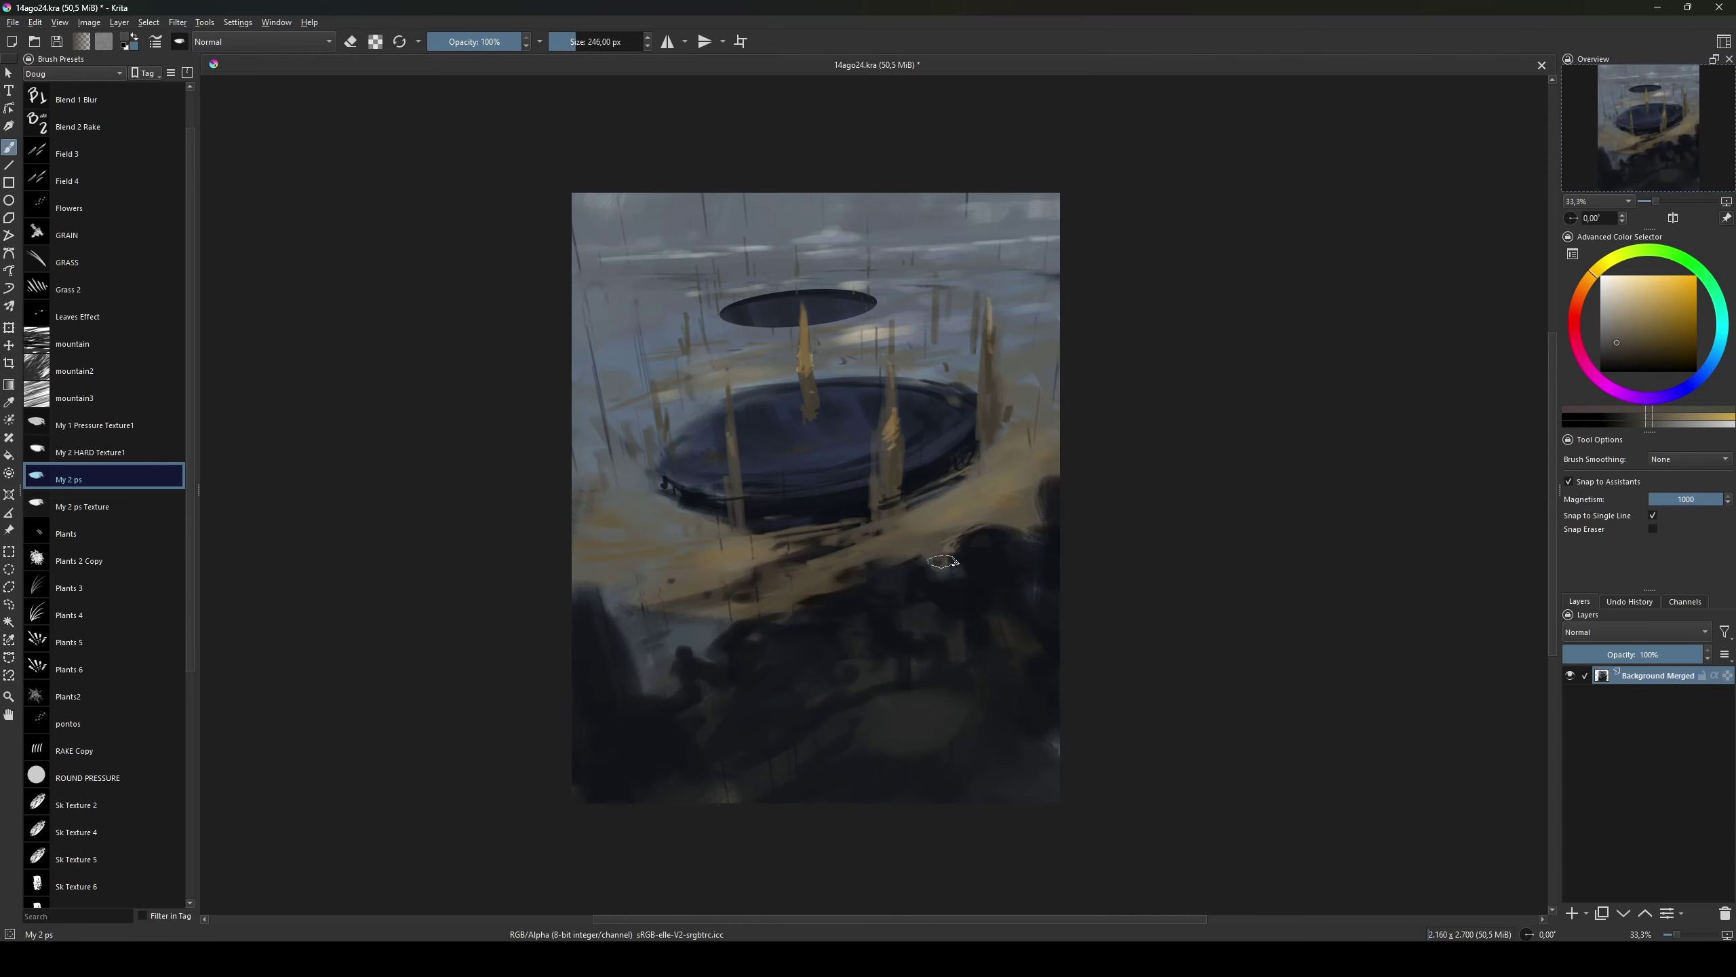
Step: Duplicate the layer, elliptically select the lower dark oval and shift it slightly
{"action": "left_click_drag", "start_coordinate": [930, 601], "coordinate": [737, 396]}
{"action": "key", "text": "j"}
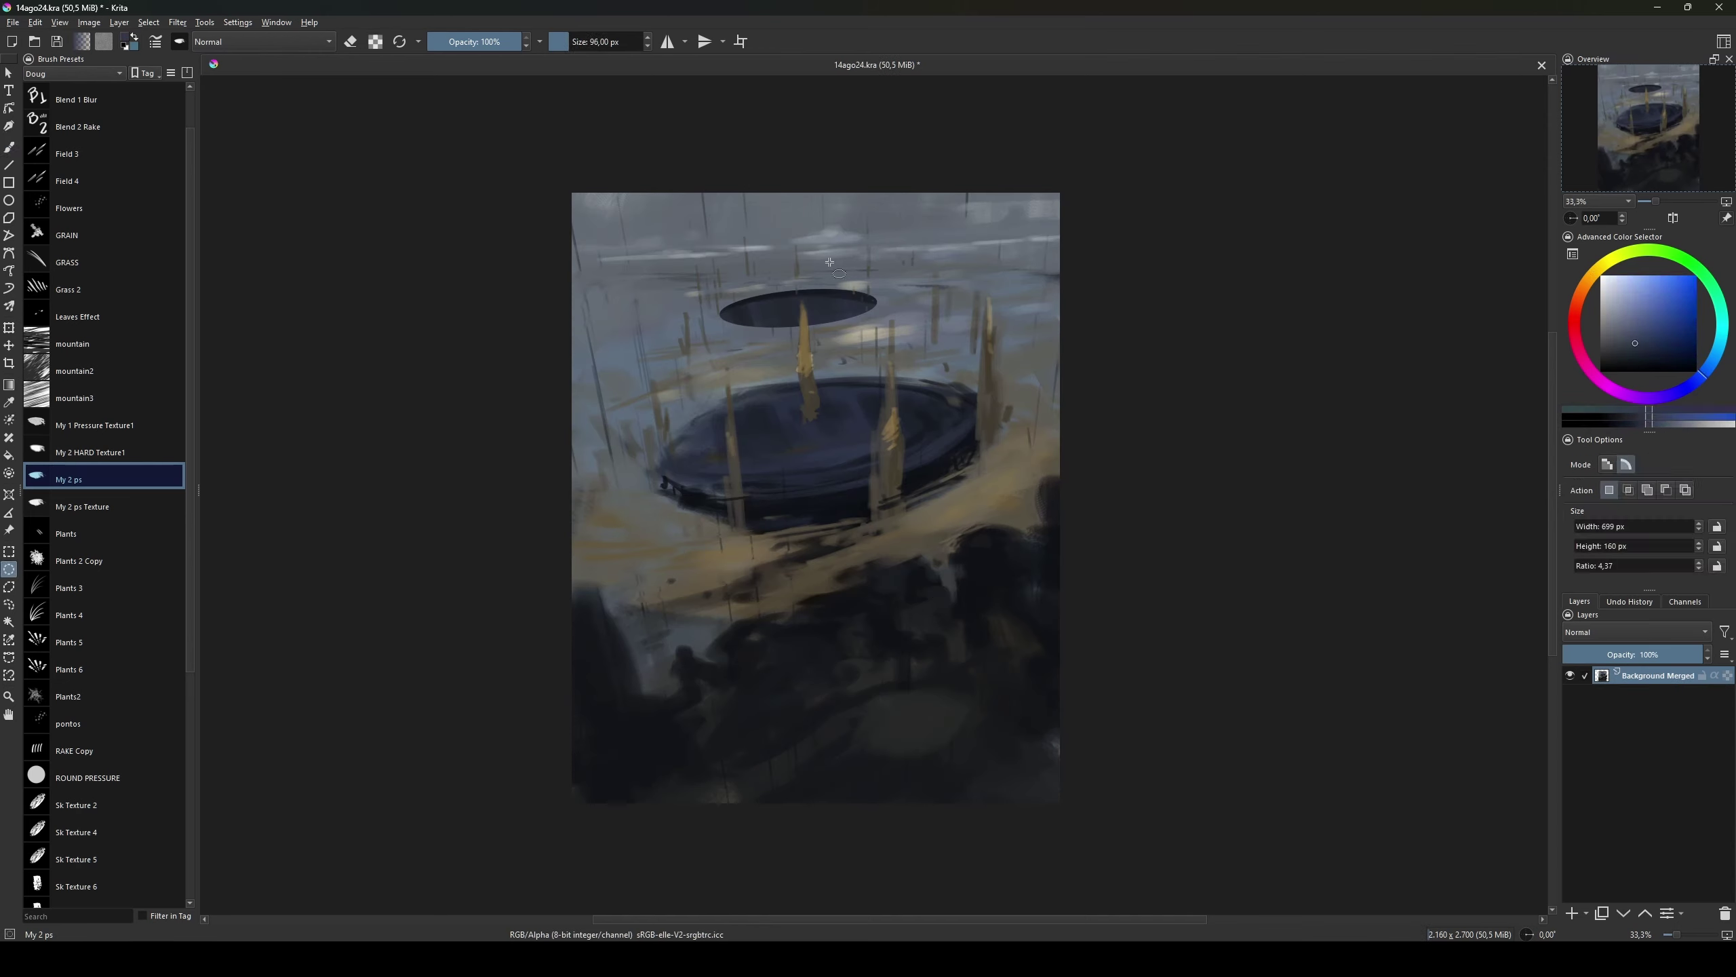
{"action": "key", "text": "ctrl+j"}
{"action": "left_click_drag", "start_coordinate": [690, 396], "coordinate": [1006, 506]}
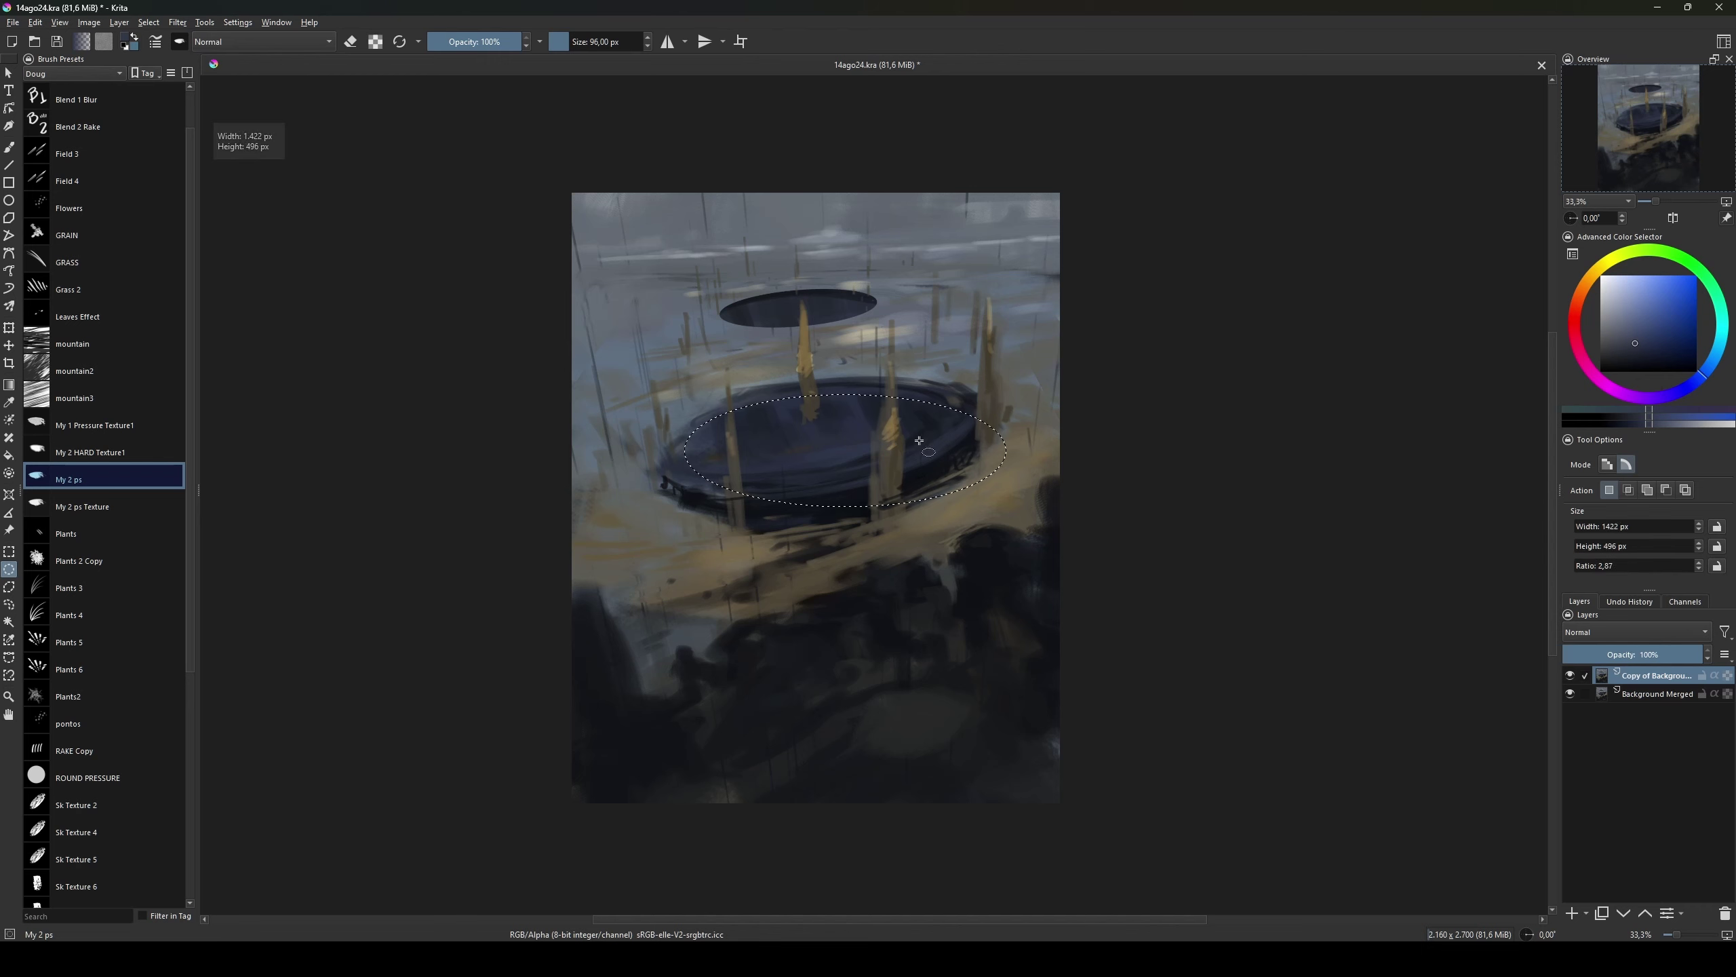
{"action": "left_click", "coordinate": [9, 344]}
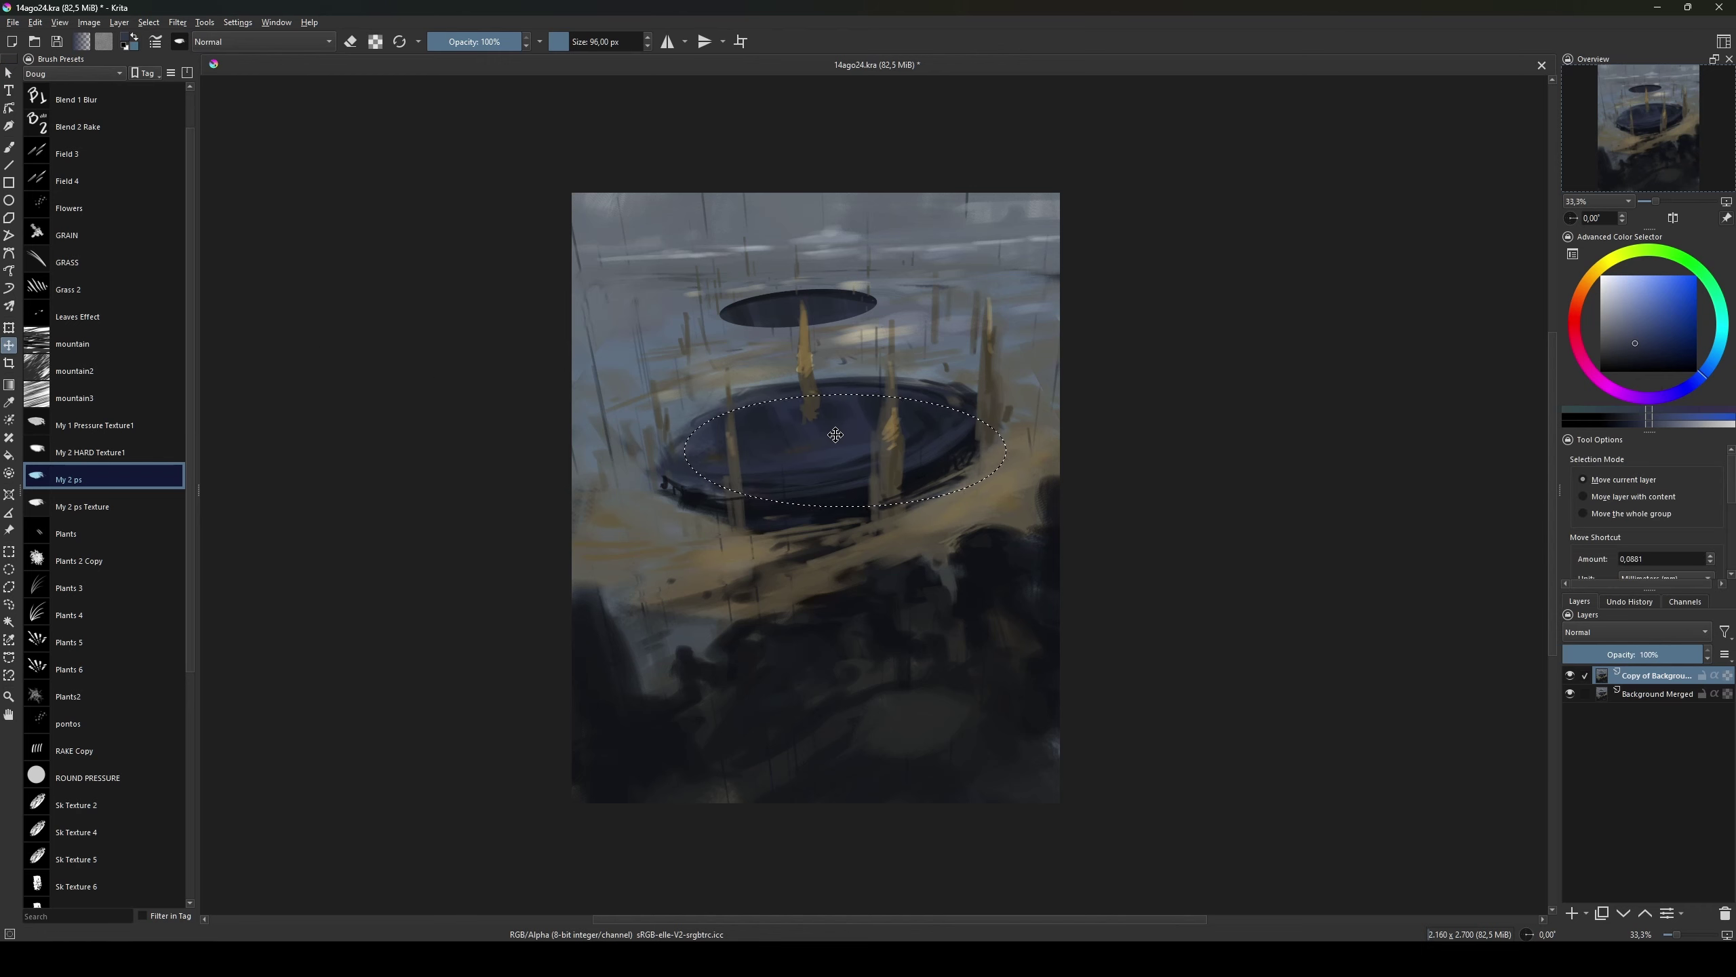
{"action": "left_click_drag", "start_coordinate": [835, 434], "coordinate": [813, 424]}
Step: Flip the oval copy horizontally, stretch it into a deeper pit, and add a new paint layer
{"action": "key", "text": "ctrl+t"}
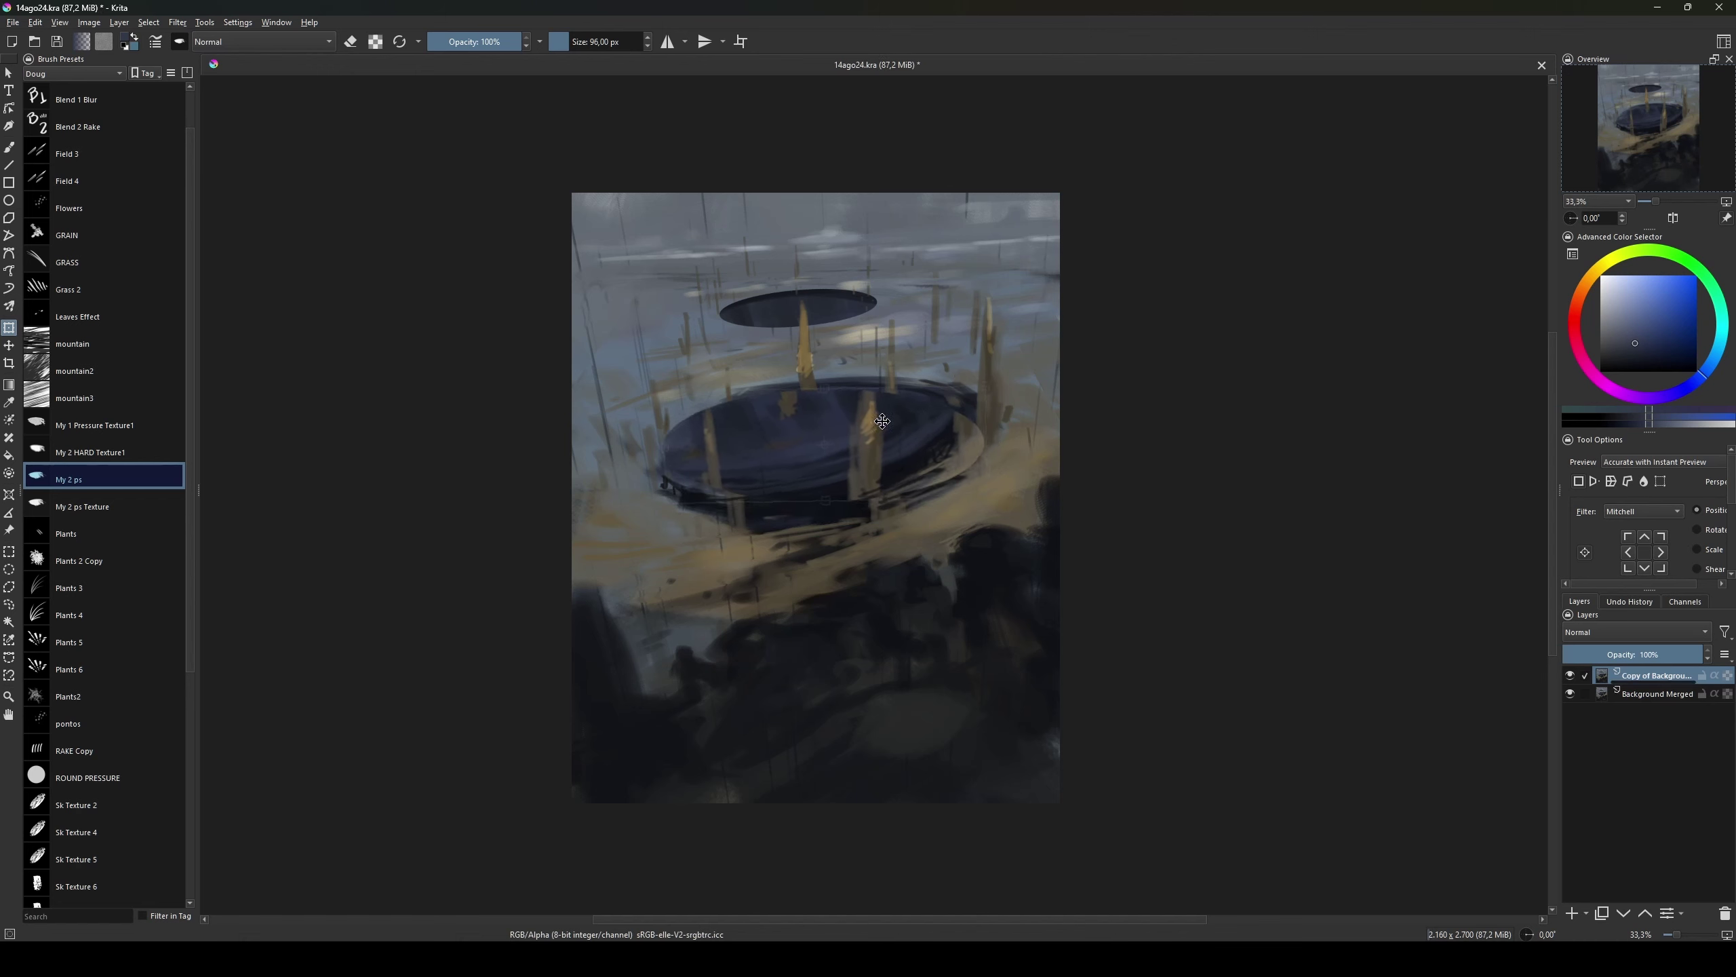
{"action": "scroll", "coordinate": [1649, 513], "scroll_direction": "down", "scroll_amount": 3}
{"action": "left_click", "coordinate": [1593, 531]}
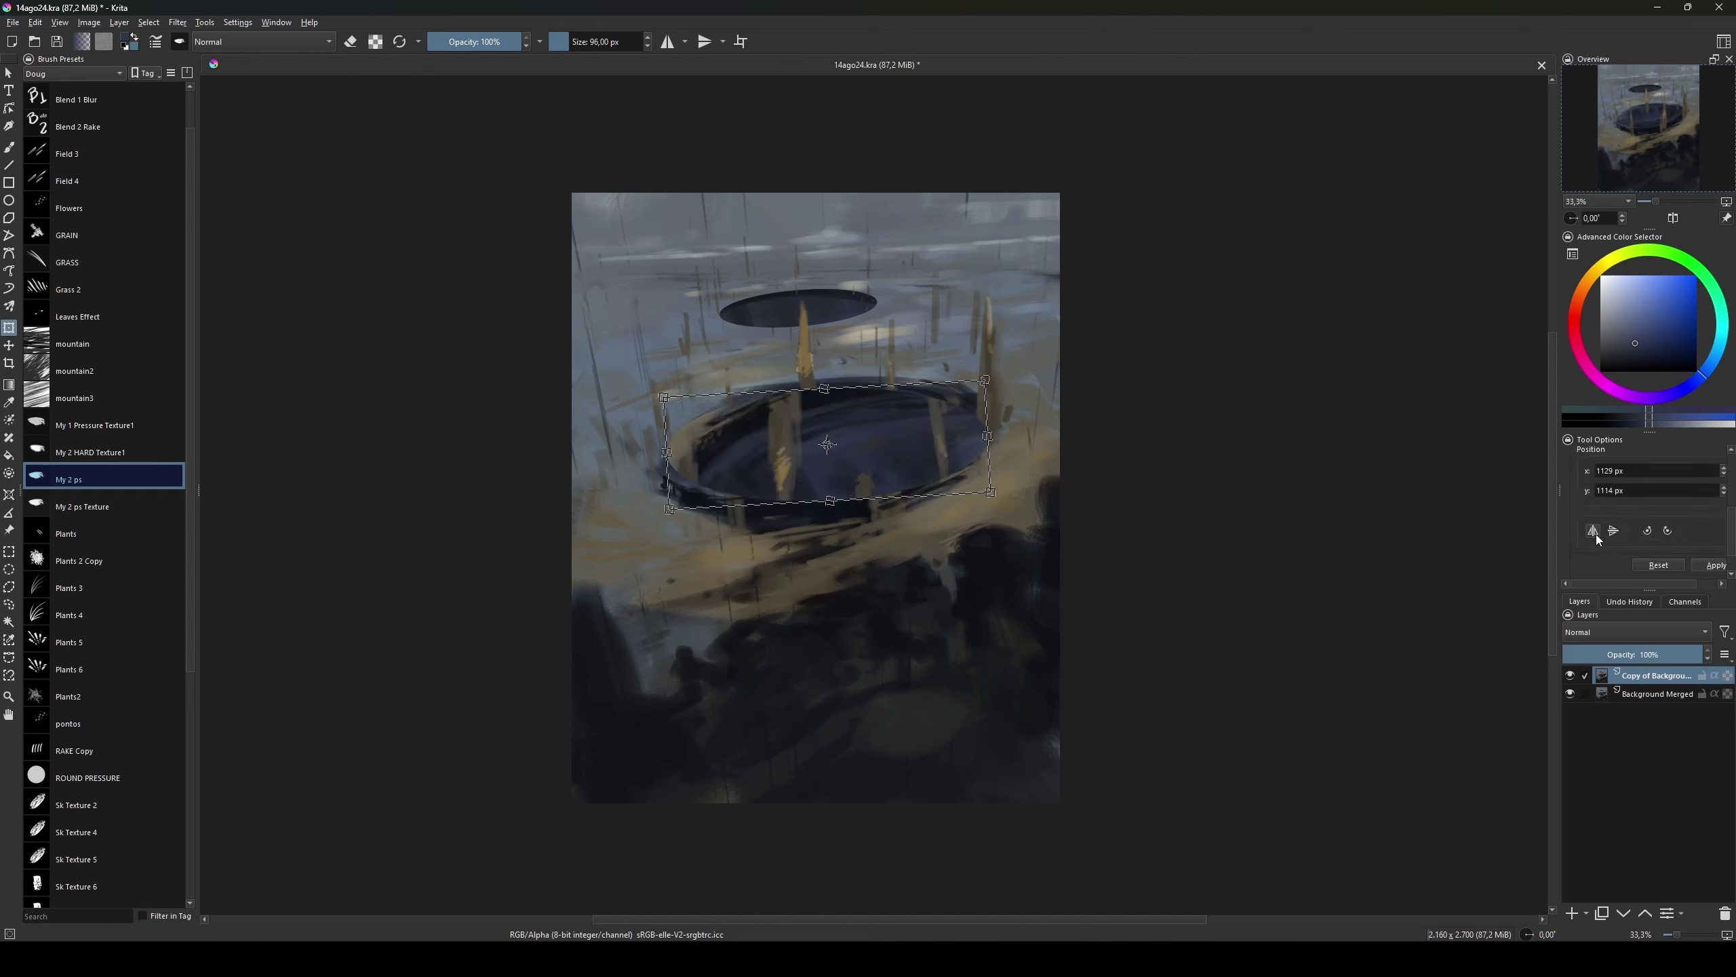
{"action": "left_click_drag", "start_coordinate": [984, 380], "coordinate": [963, 374]}
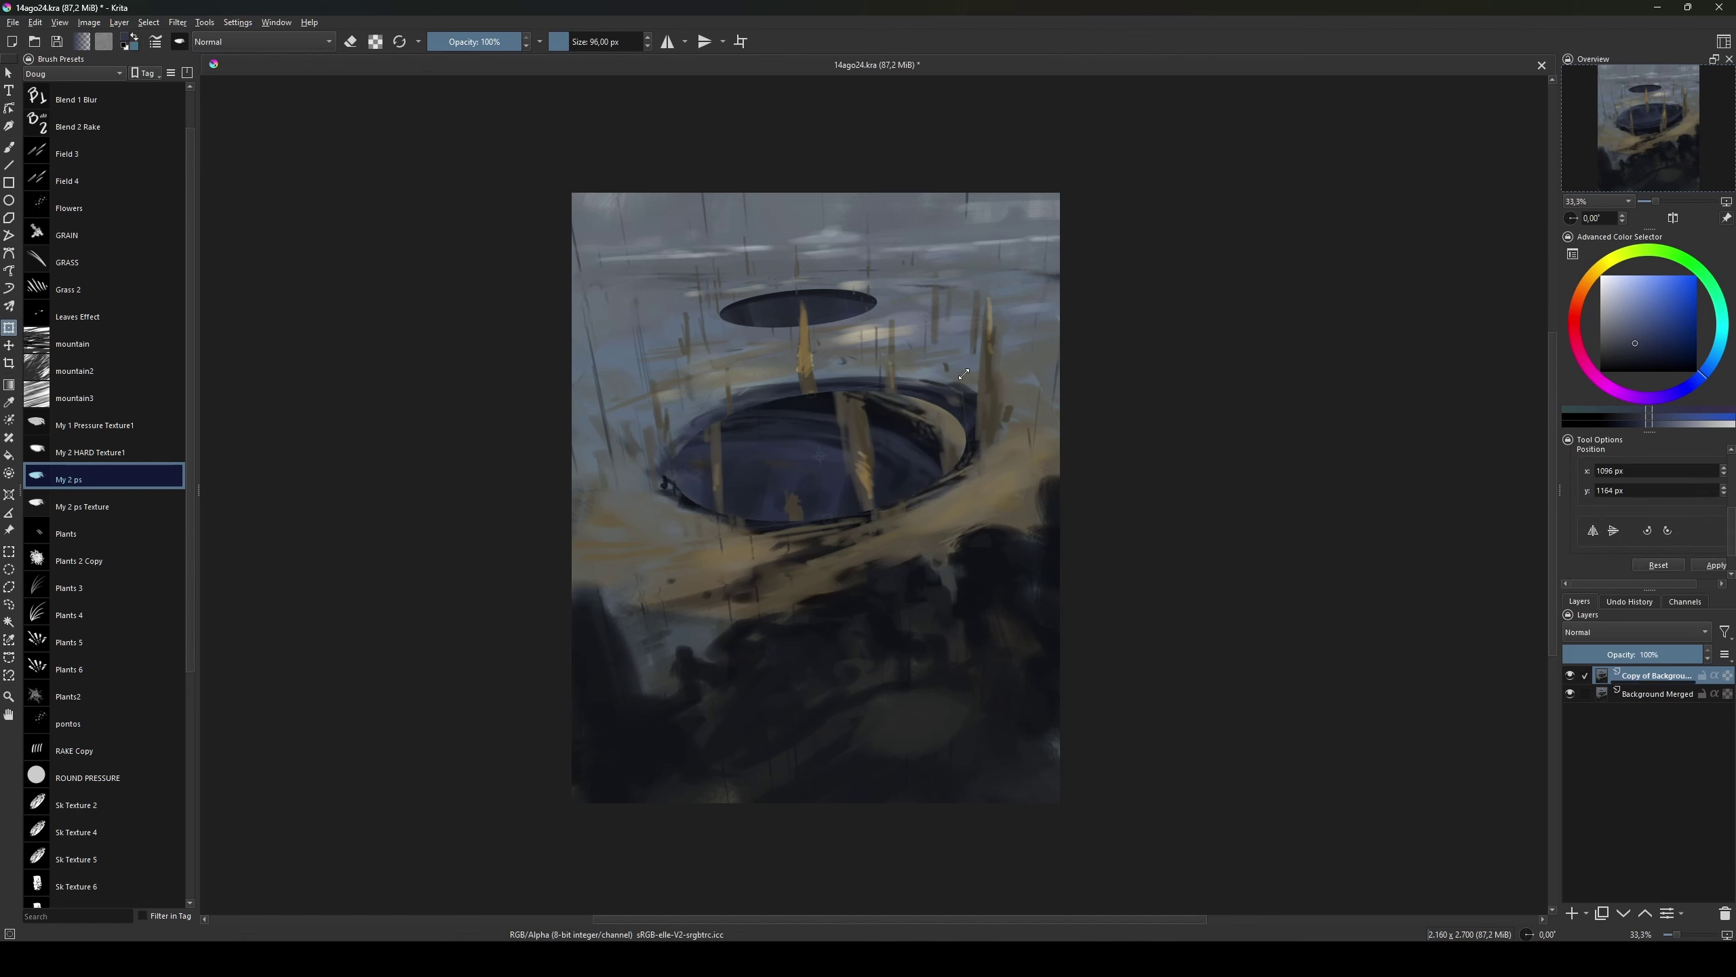
{"action": "key", "text": "Return"}
{"action": "key", "text": "Insert"}
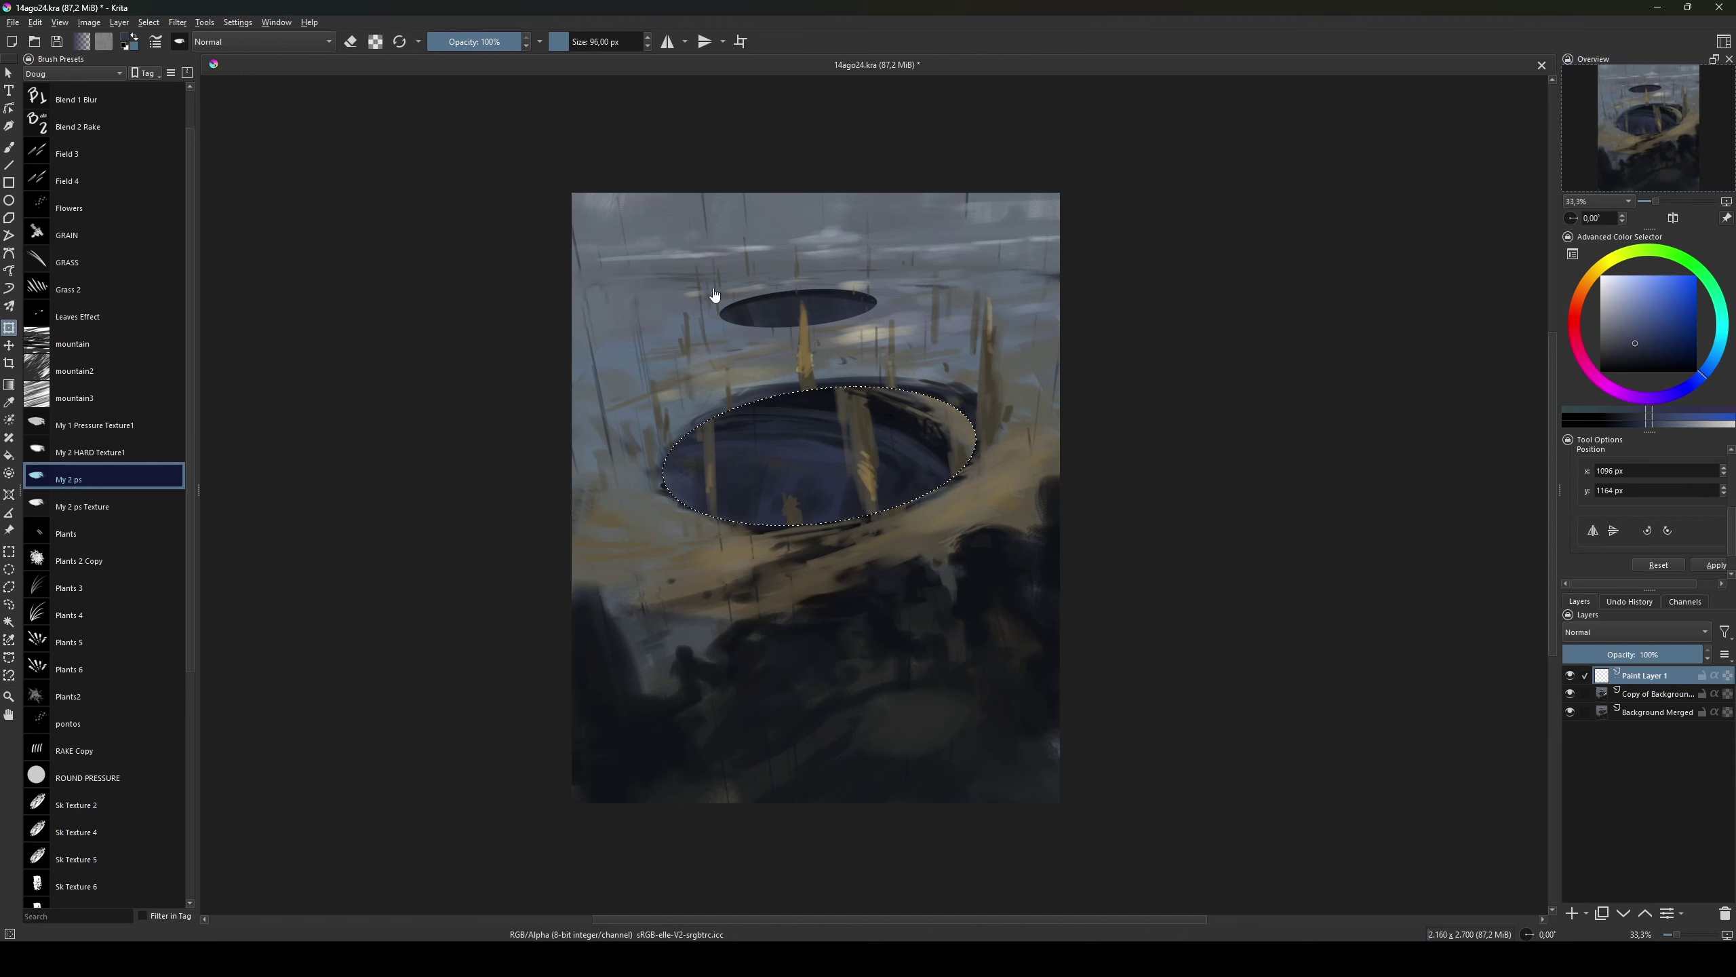
Step: Return to the brush on the Copy of Background layer and undo the extra layer change
{"action": "key", "text": "b"}
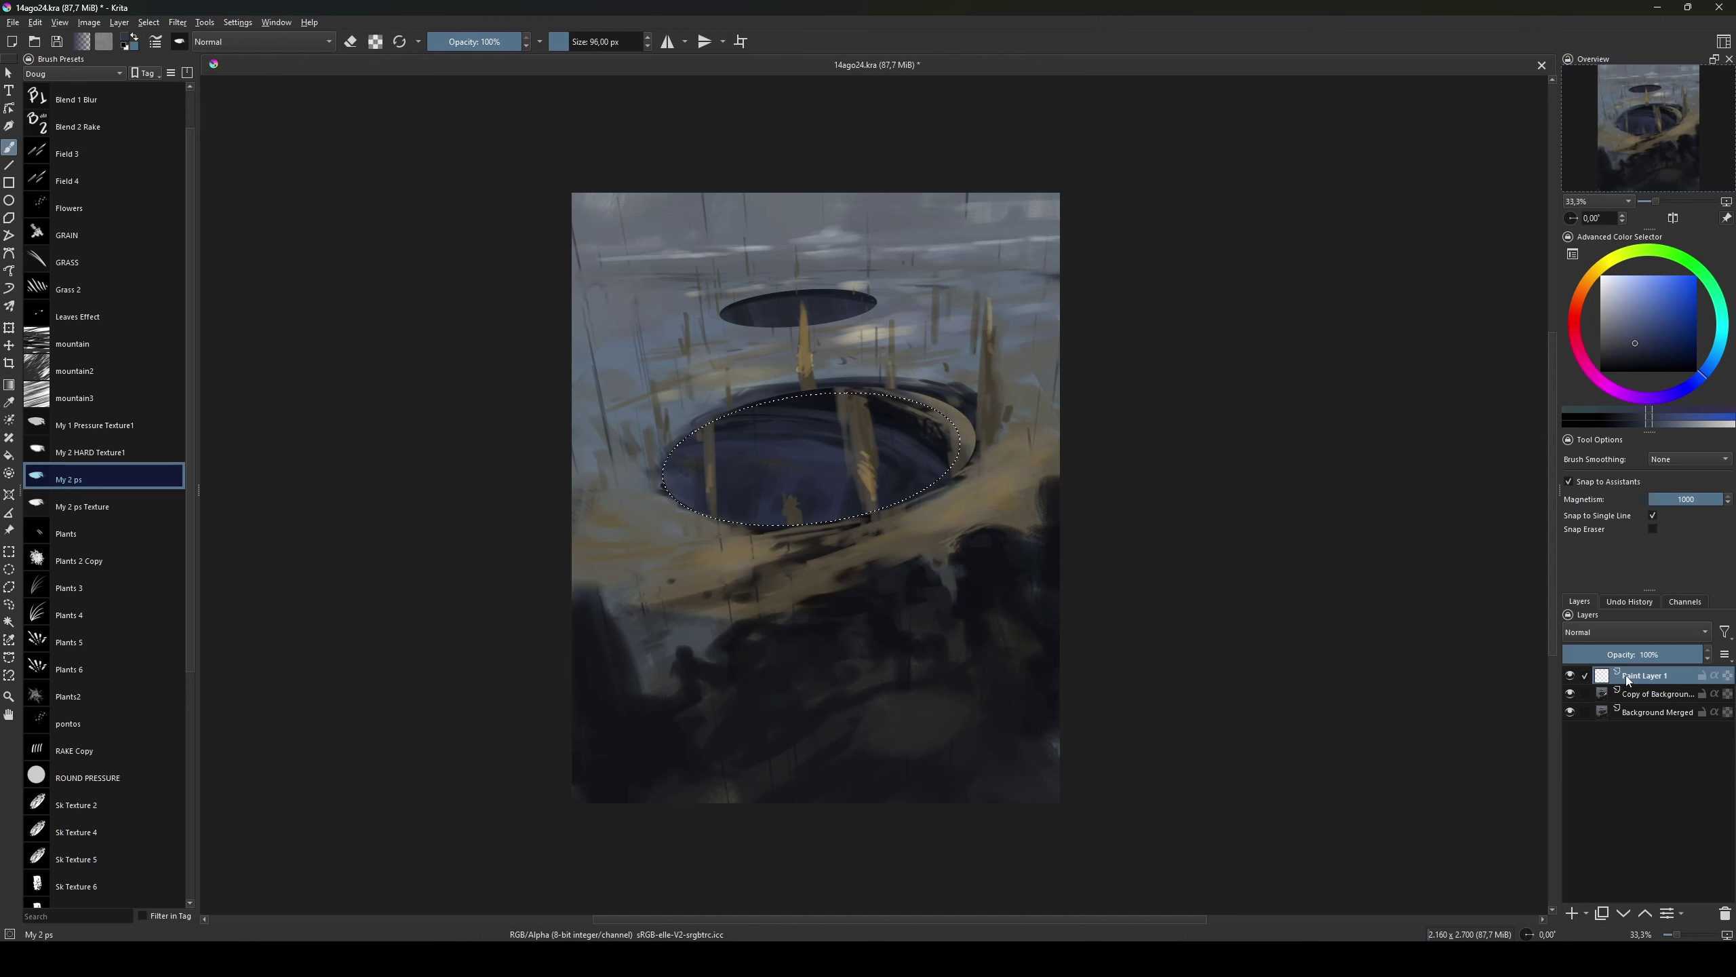
{"action": "left_click", "coordinate": [1632, 695]}
{"action": "key", "text": "ctrl+shift+a"}
{"action": "key", "text": "bracketleft"}
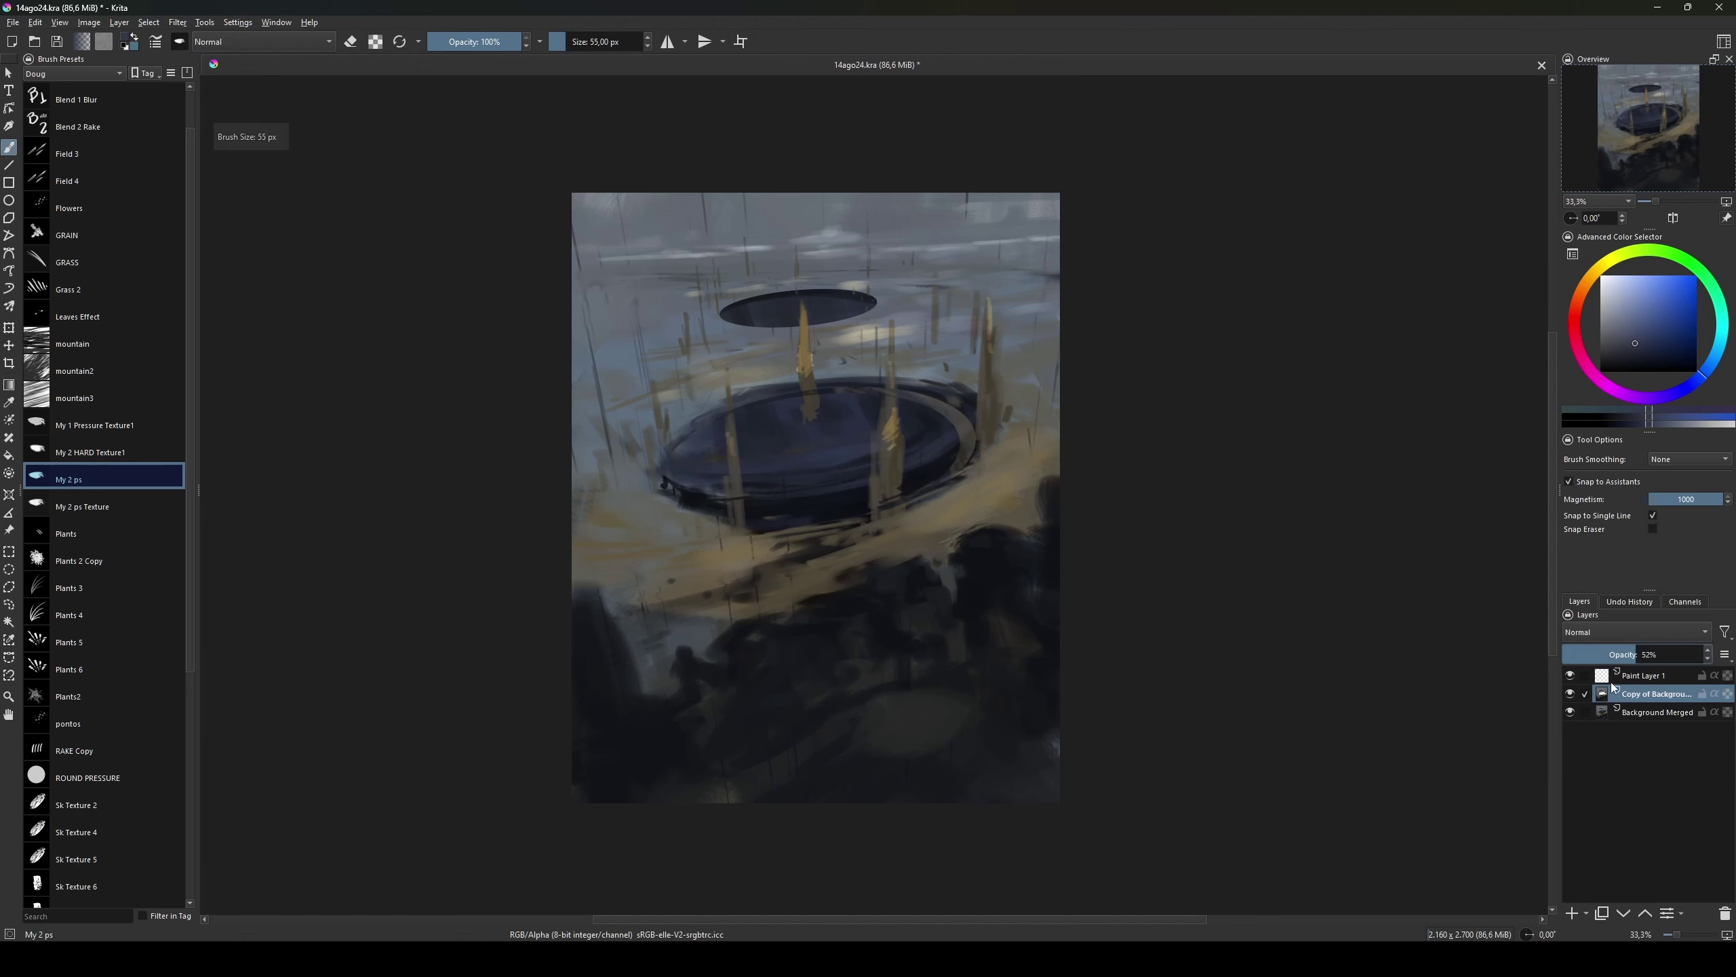
{"action": "key", "text": "ctrl+z"}
{"action": "key", "text": "ctrl+z"}
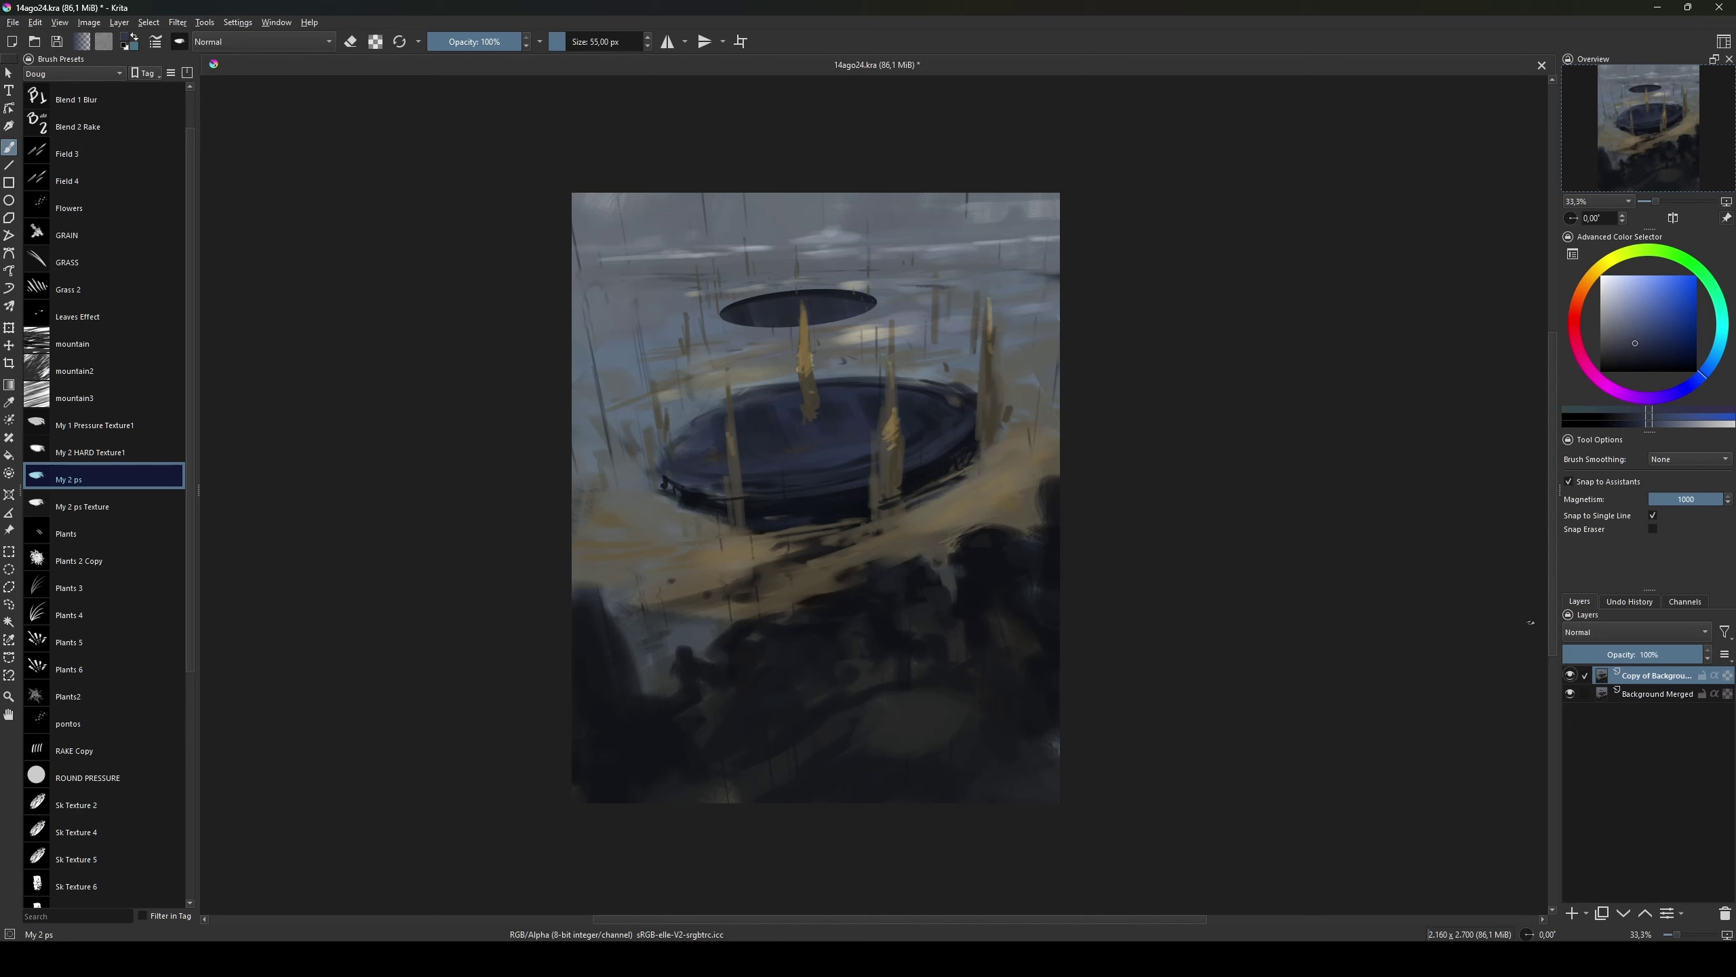
Step: Select an oval matching the pit and paint it dark on a new paint layer
{"action": "key", "text": "bracketright"}
{"action": "key", "text": "bracketright"}
{"action": "key", "text": "bracketright"}
{"action": "key", "text": "j"}
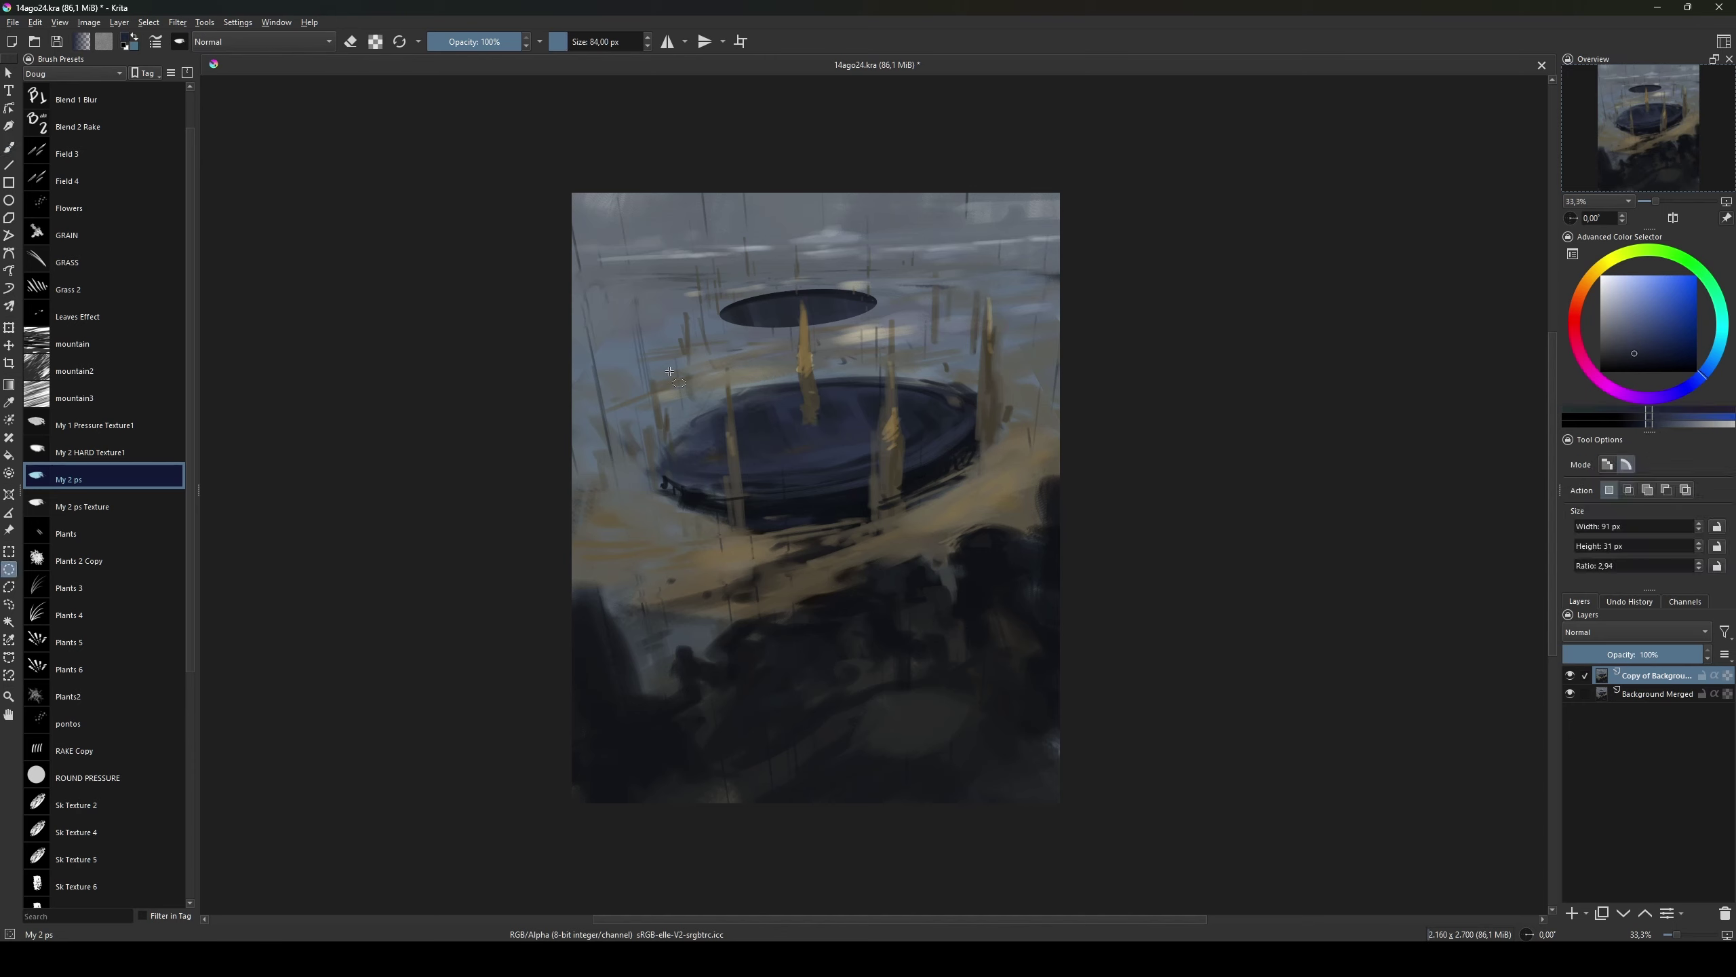
{"action": "left_click_drag", "start_coordinate": [672, 375], "coordinate": [986, 504]}
{"action": "key", "text": "Insert"}
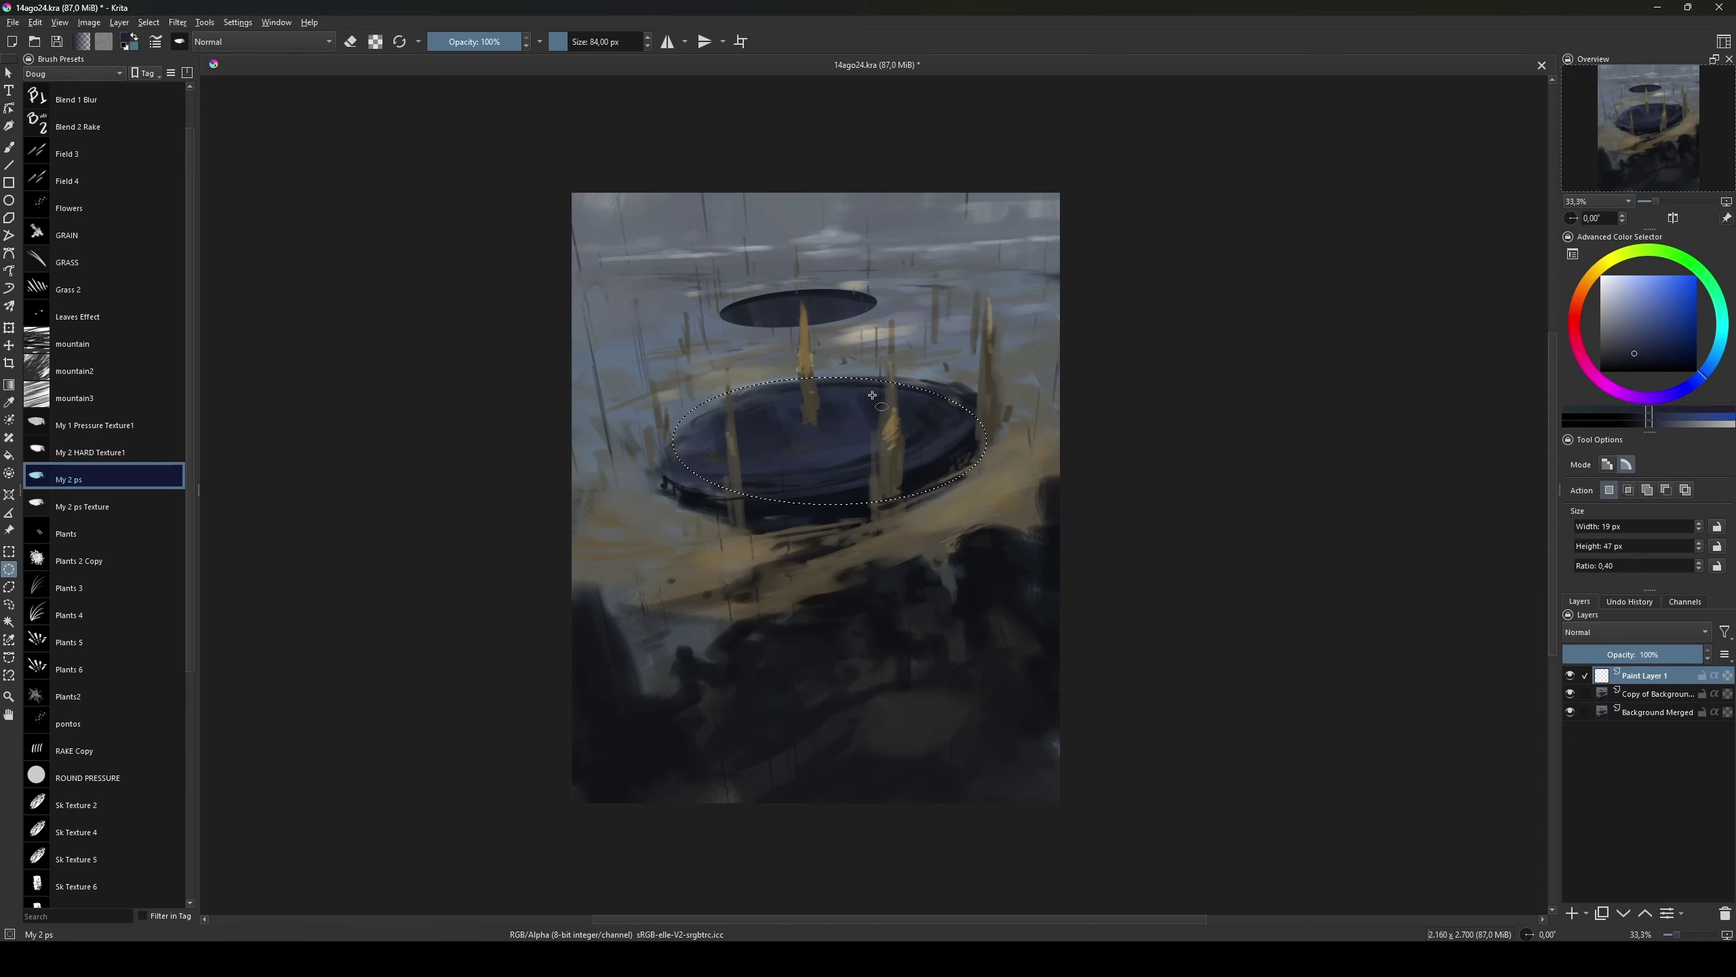
{"action": "key", "text": "b"}
{"action": "left_click_drag", "start_coordinate": [949, 368], "coordinate": [519, 283]}
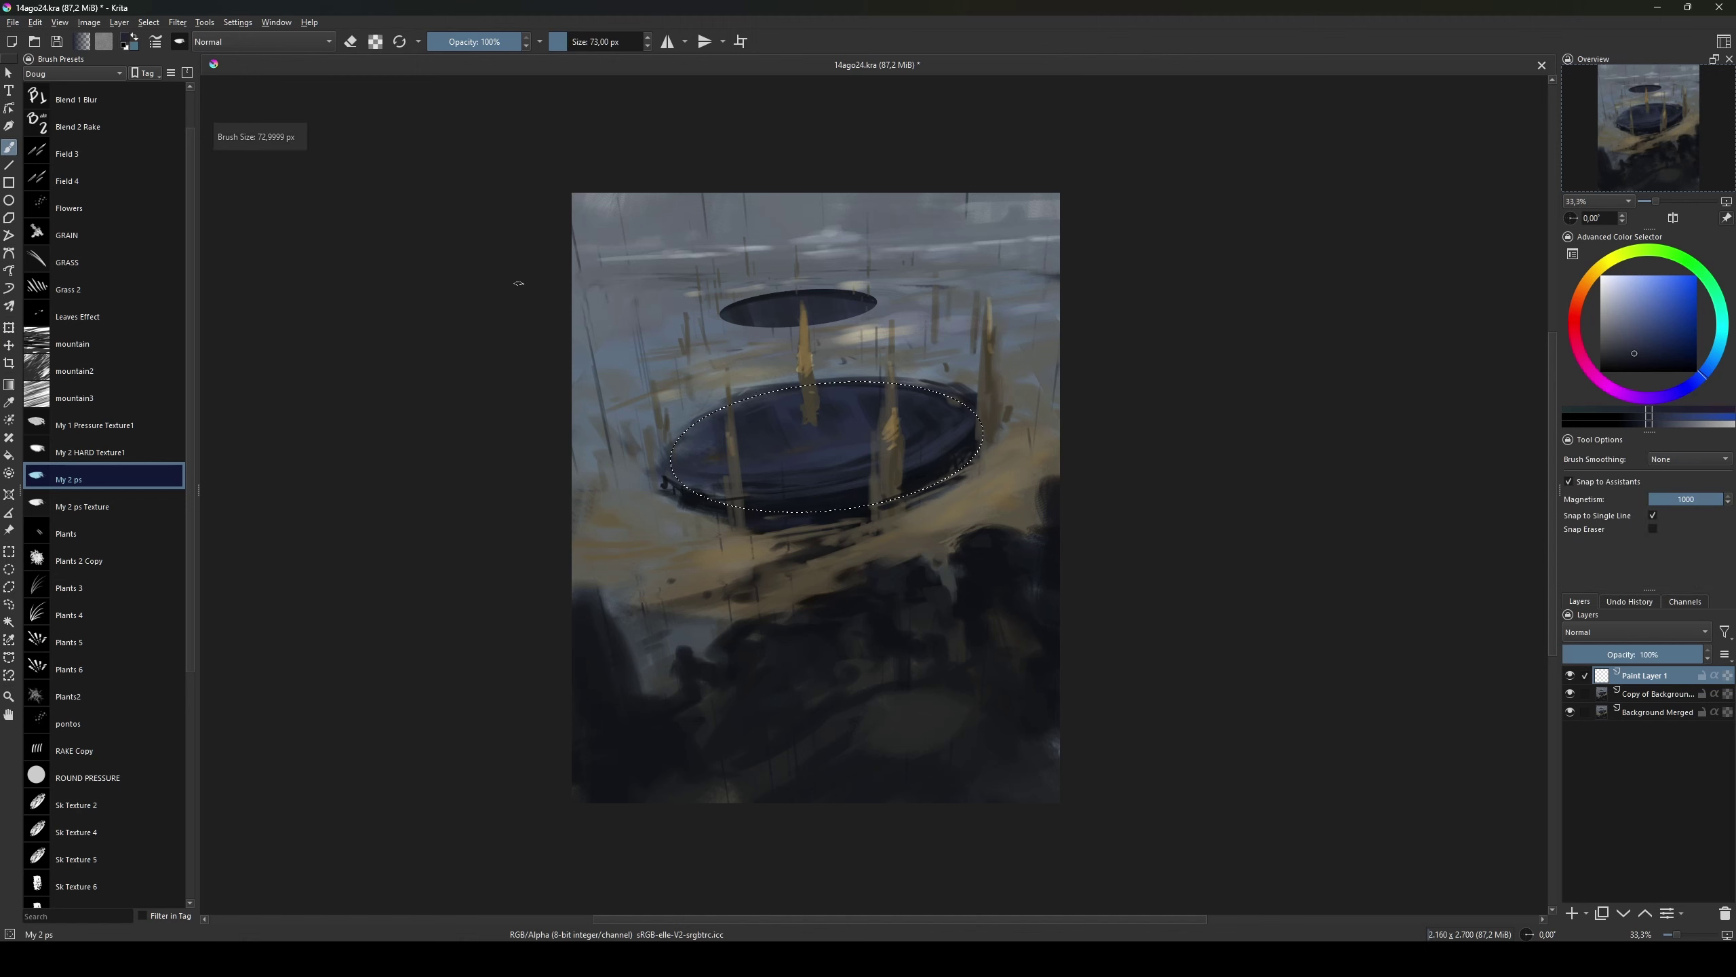
{"action": "mouse_move", "coordinate": [793, 404]}
{"action": "left_mouse_down"}
{"action": "mouse_move", "coordinate": [875, 415]}
{"action": "mouse_move", "coordinate": [738, 410]}
{"action": "mouse_move", "coordinate": [851, 453]}
{"action": "mouse_move", "coordinate": [956, 412]}
{"action": "left_mouse_up"}
Step: On another new layer, paint lighter teal over the pit's rim and touch up edges in dark navy
{"action": "left_click_drag", "start_coordinate": [739, 427], "coordinate": [645, 415]}
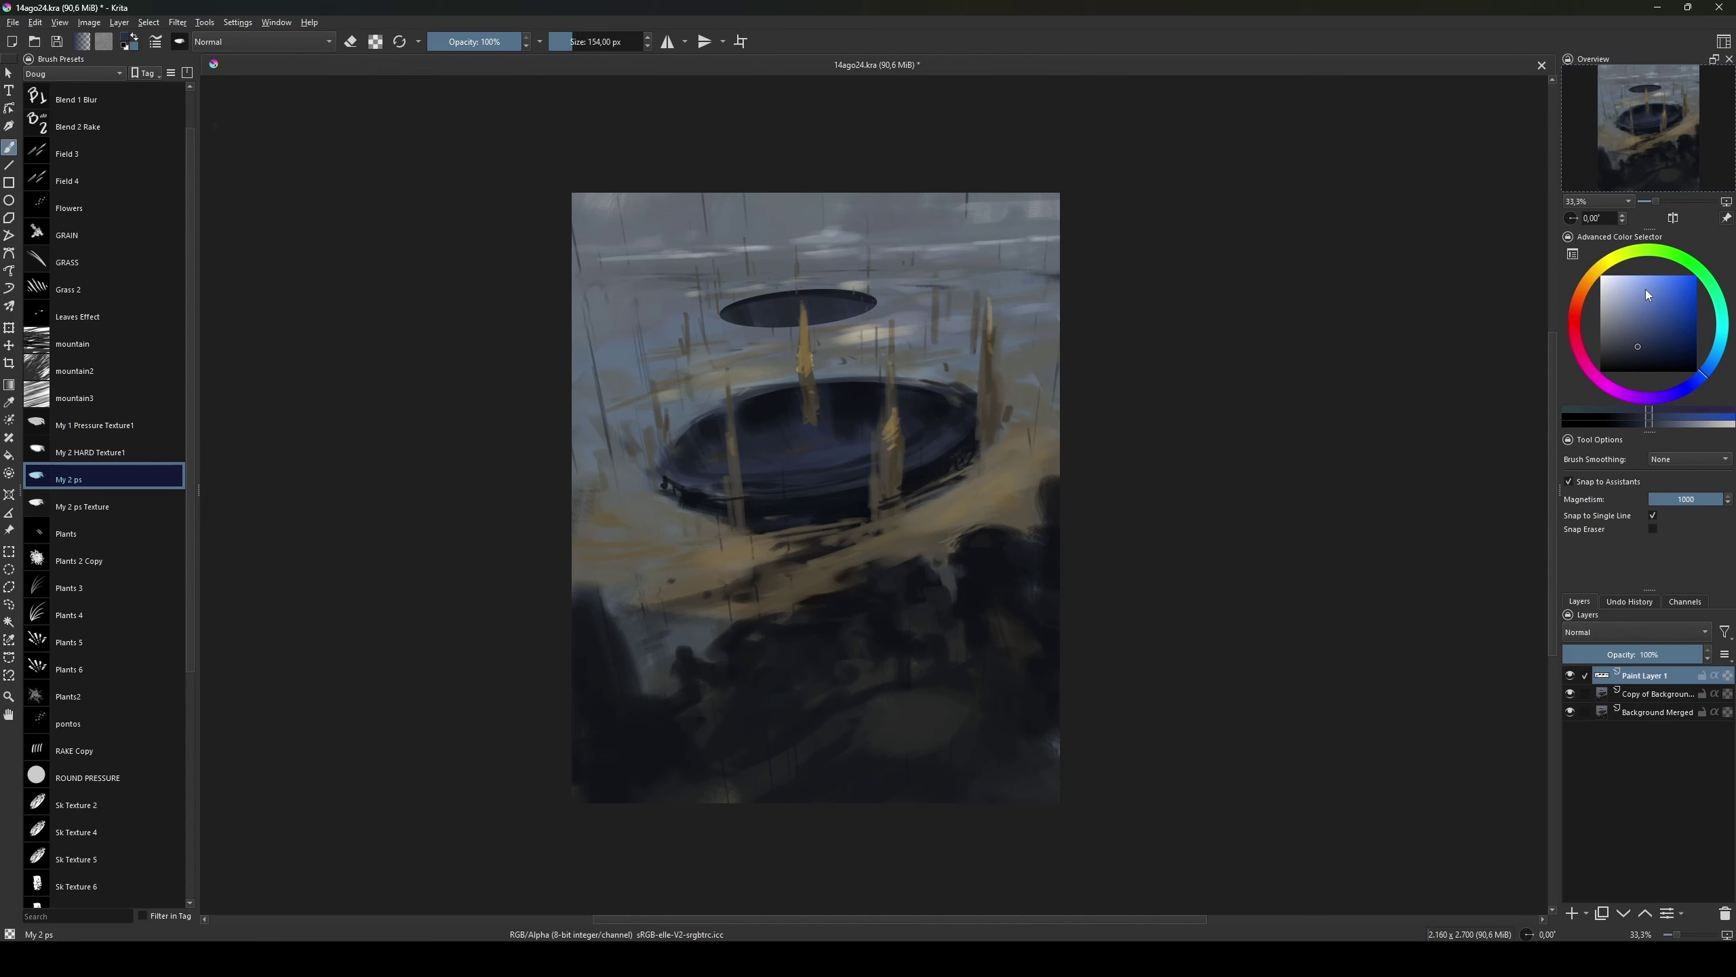
{"action": "key", "text": "Insert"}
{"action": "left_click", "coordinate": [646, 415], "text": "ctrl"}
{"action": "left_click_drag", "start_coordinate": [704, 482], "coordinate": [773, 498]}
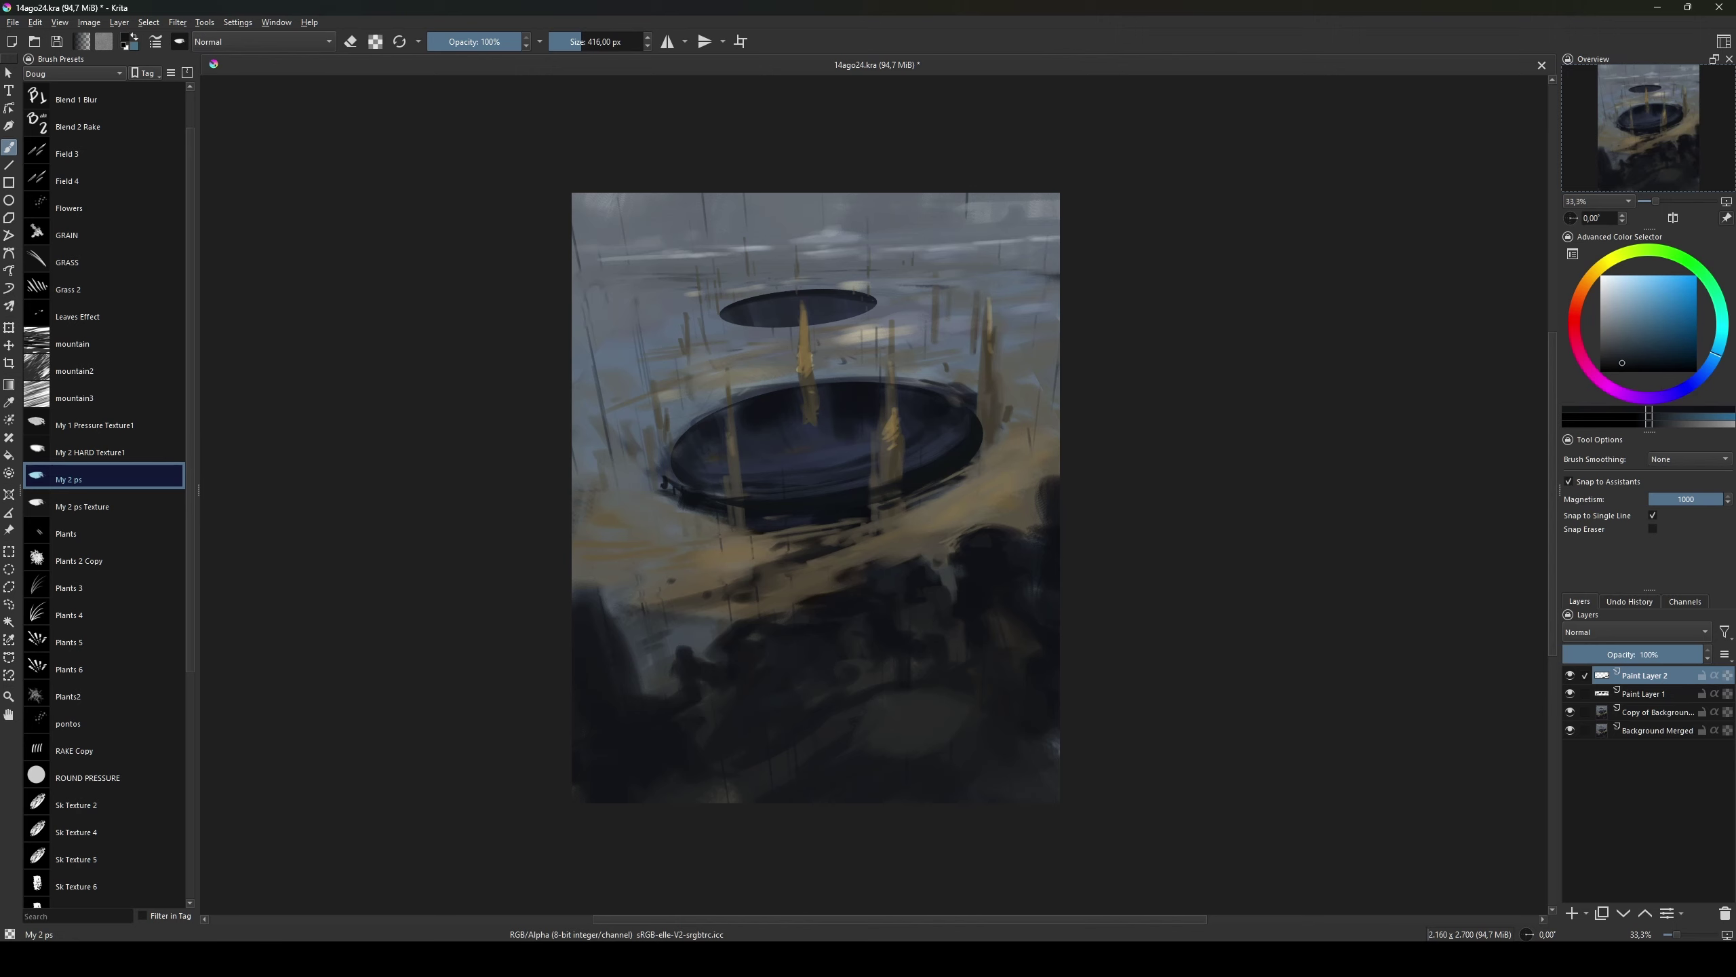
{"action": "left_click", "coordinate": [690, 472], "text": "ctrl"}
{"action": "mouse_move", "coordinate": [786, 411]}
{"action": "left_mouse_down"}
{"action": "mouse_move", "coordinate": [901, 410]}
{"action": "mouse_move", "coordinate": [718, 378]}
{"action": "left_mouse_up"}
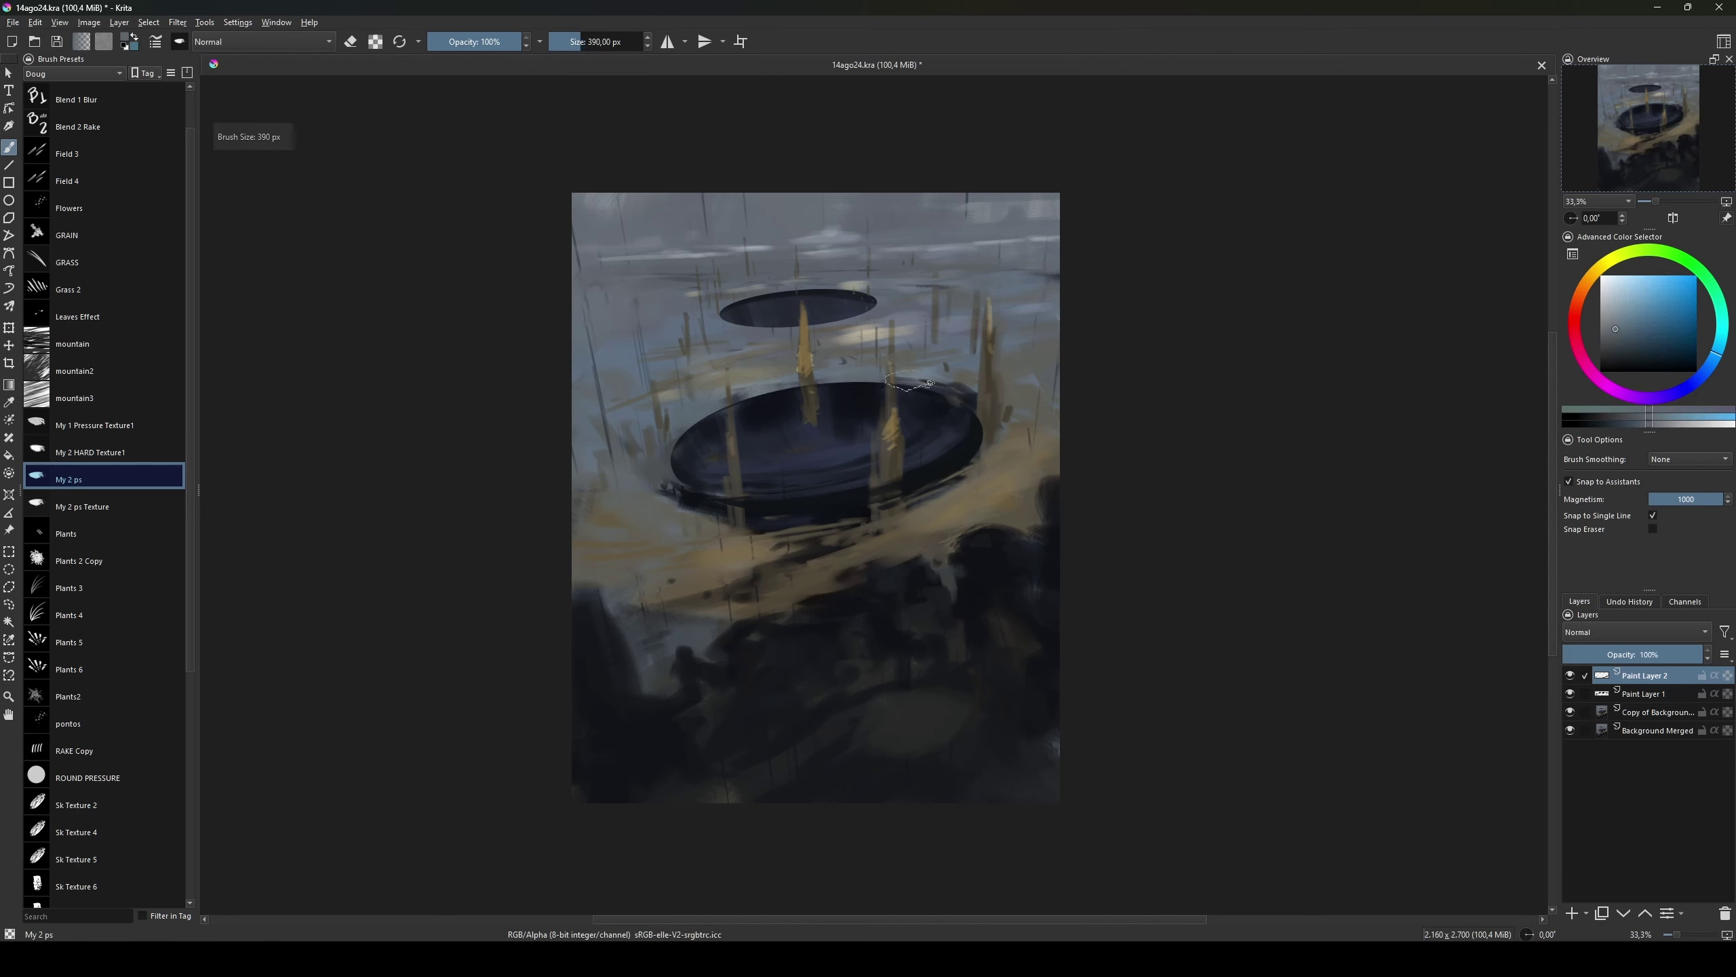
{"action": "left_click", "coordinate": [957, 411], "text": "ctrl"}
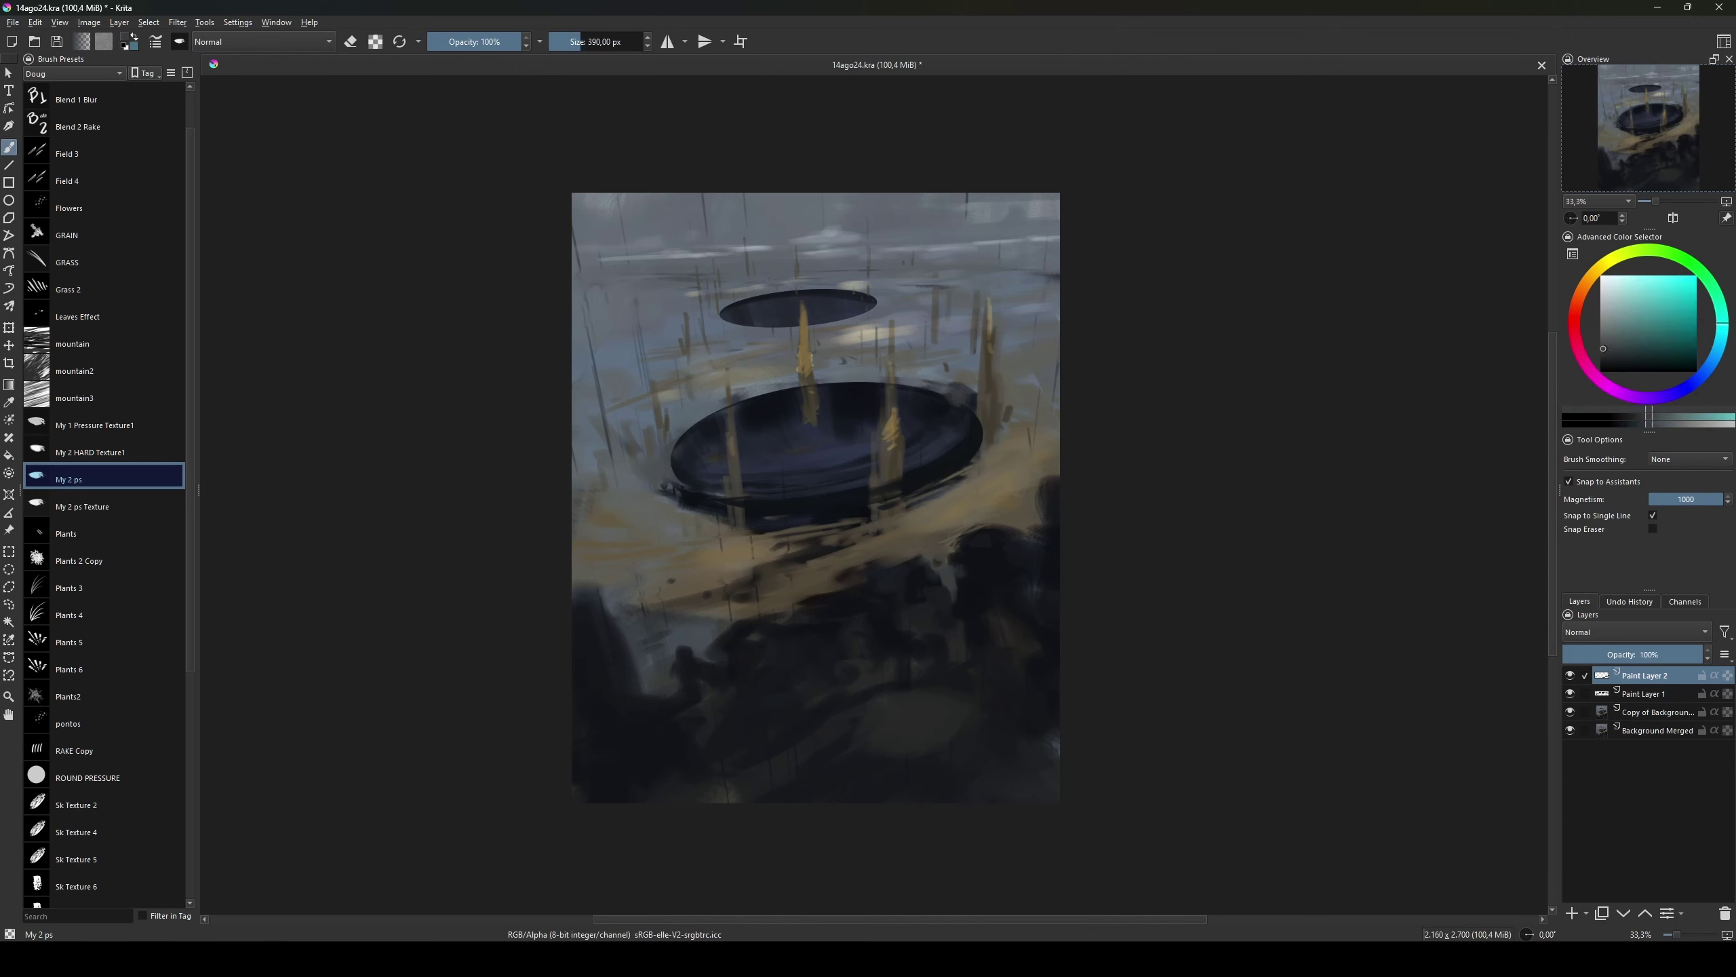
{"action": "left_click", "coordinate": [944, 410], "text": "ctrl"}
{"action": "left_click_drag", "start_coordinate": [875, 357], "coordinate": [916, 356]}
Step: Merge the paint layers down and dab sampled dark blue into the foreground
{"action": "key", "text": "ctrl+e"}
{"action": "key", "text": "ctrl+e"}
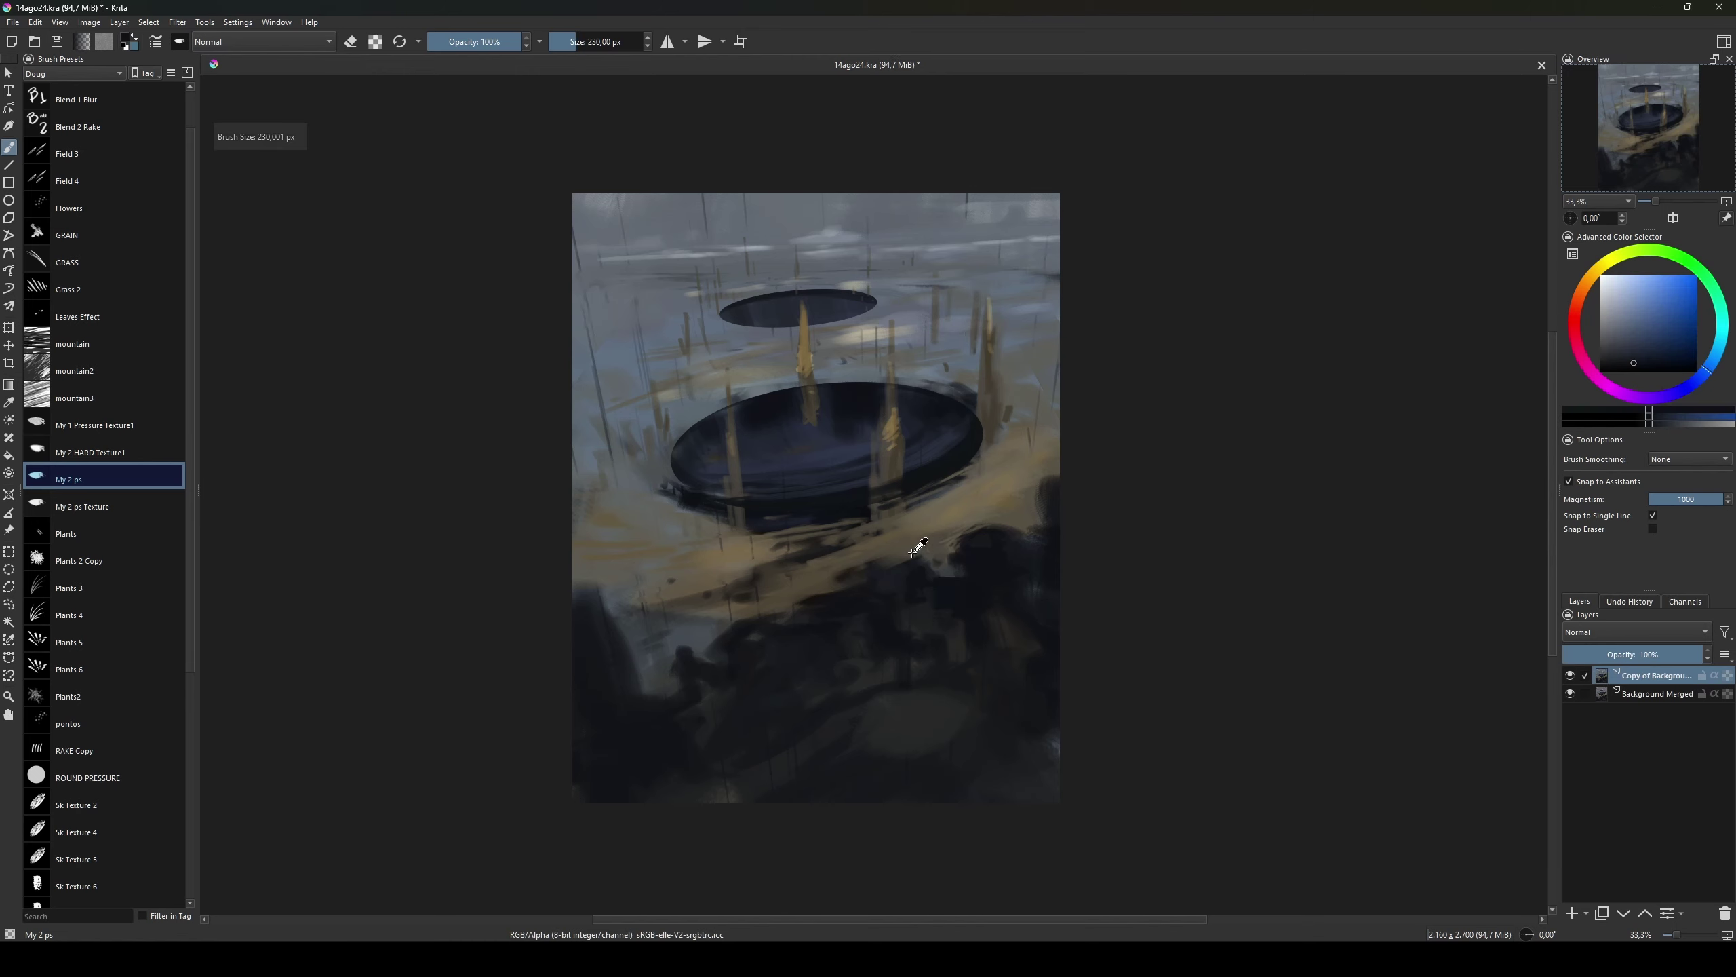
{"action": "left_click", "coordinate": [915, 555], "text": "ctrl"}
{"action": "left_click_drag", "start_coordinate": [888, 718], "coordinate": [847, 718]}
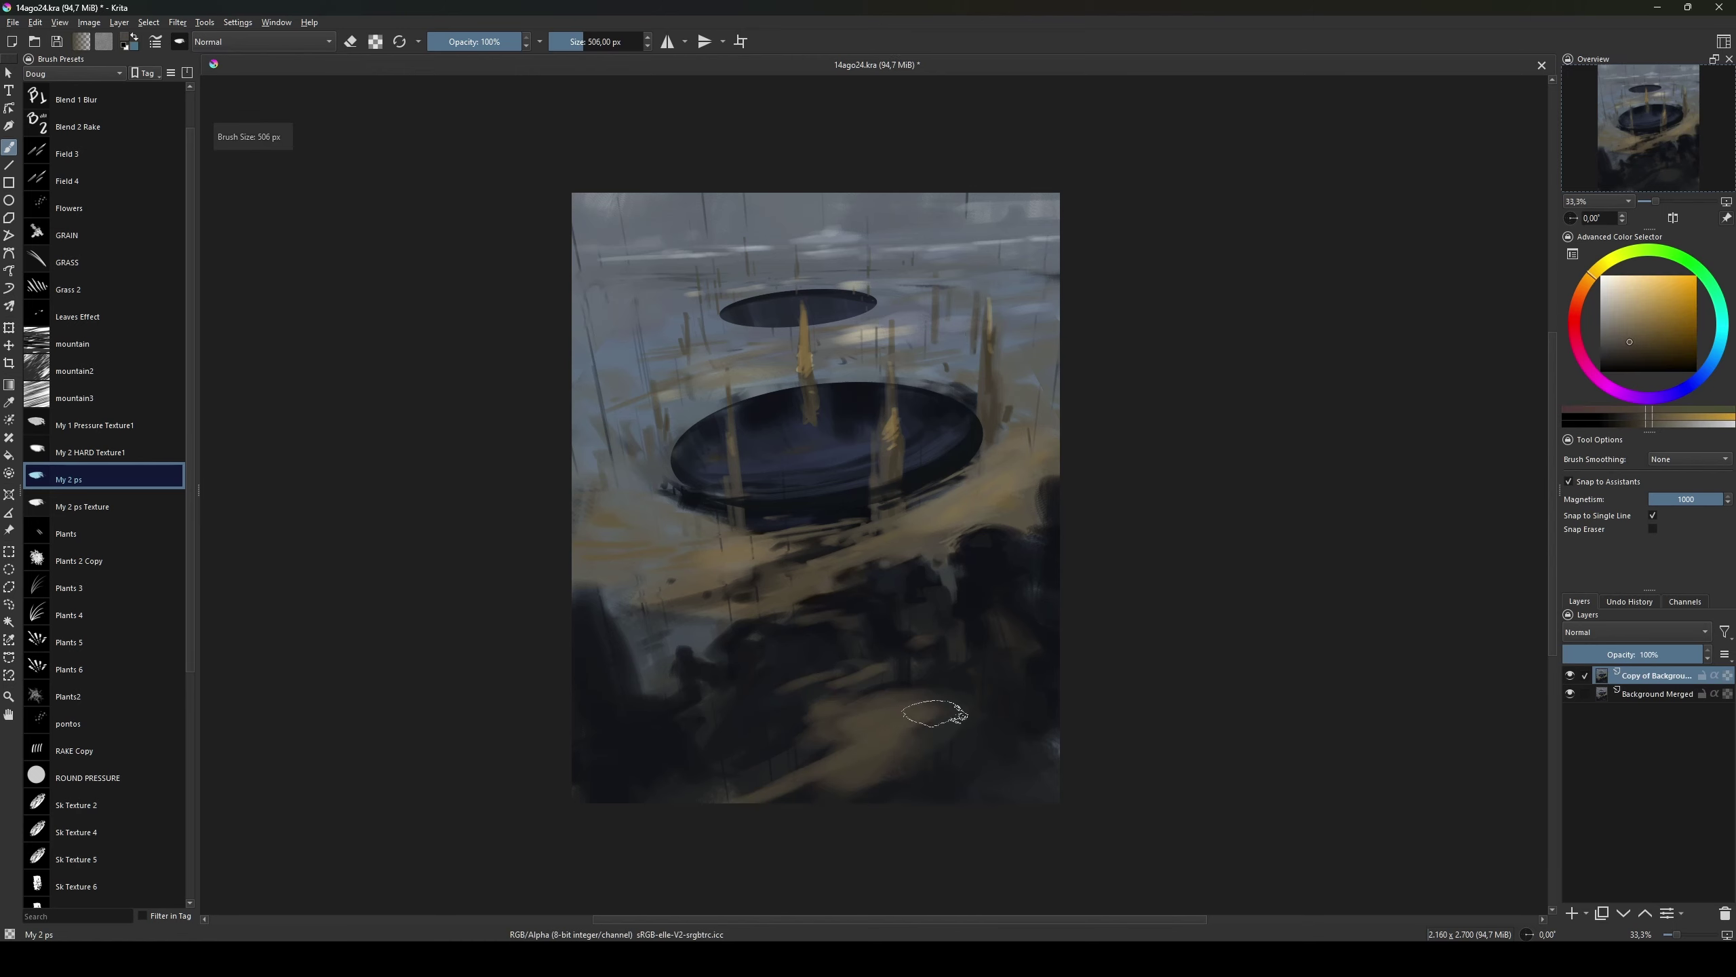
{"action": "left_click", "coordinate": [888, 758], "text": "ctrl"}
{"action": "left_click", "coordinate": [831, 647], "text": "ctrl"}
{"action": "left_click_drag", "start_coordinate": [830, 647], "coordinate": [779, 646]}
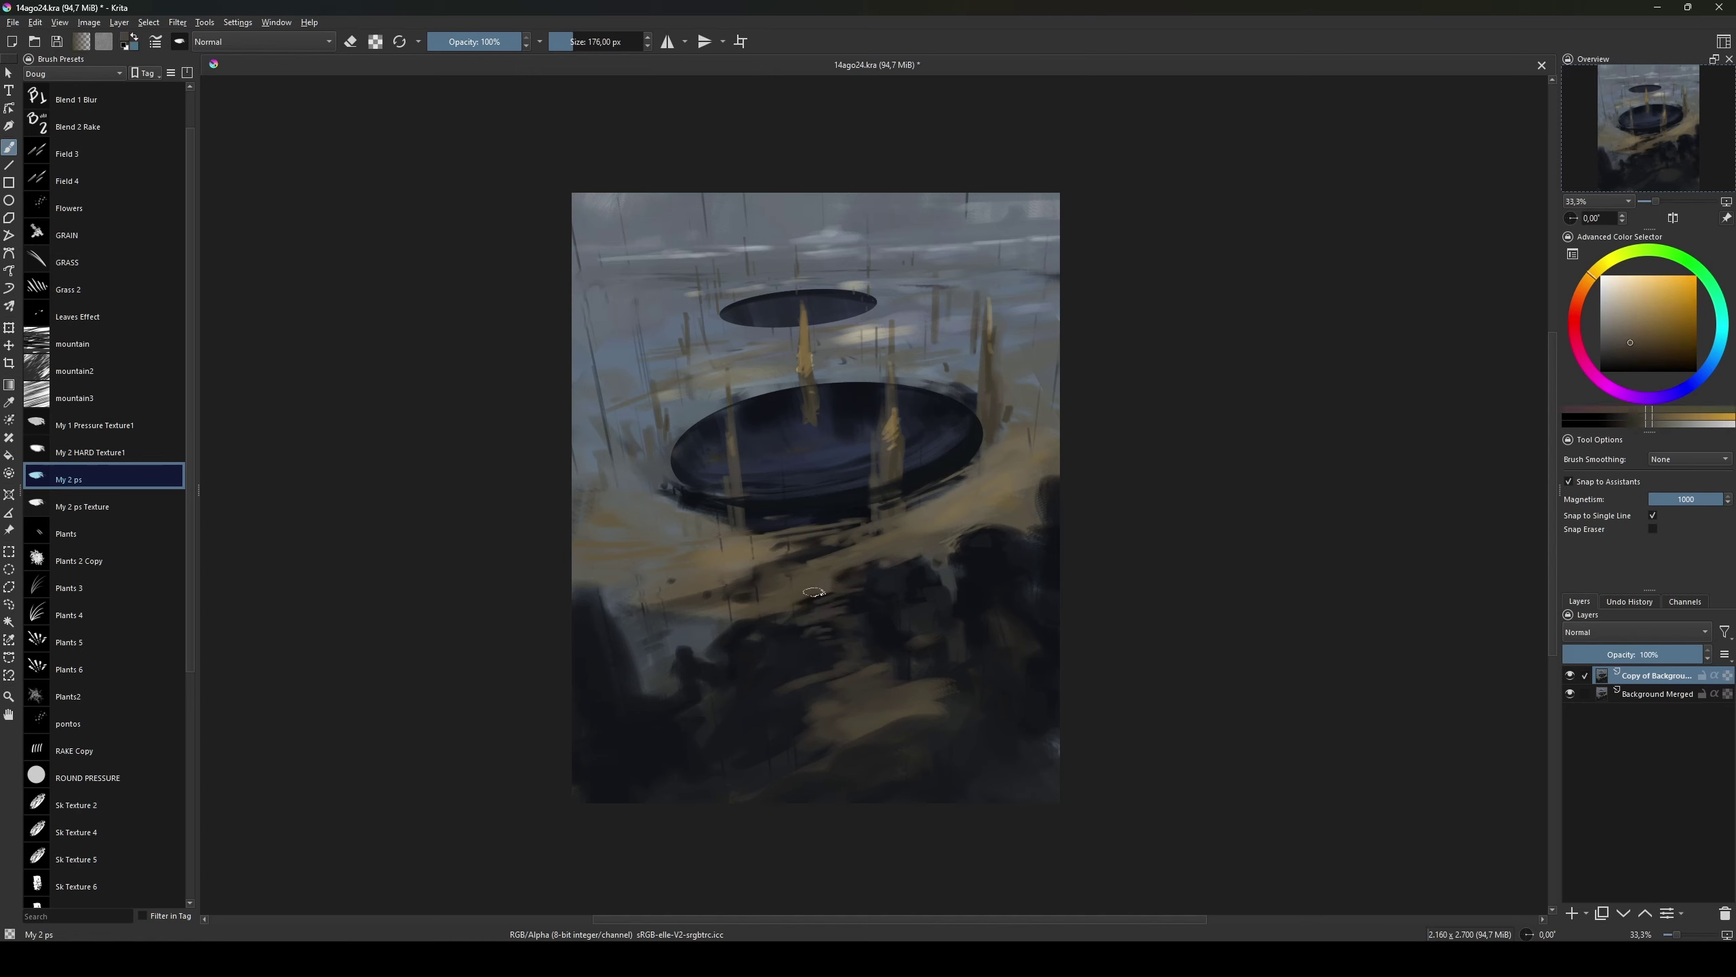
Step: Paint sampled tan strokes across the ground below the pit, then pick a brighter tan-orange
{"action": "left_click", "coordinate": [763, 551], "text": "ctrl"}
{"action": "left_click_drag", "start_coordinate": [820, 514], "coordinate": [805, 514]}
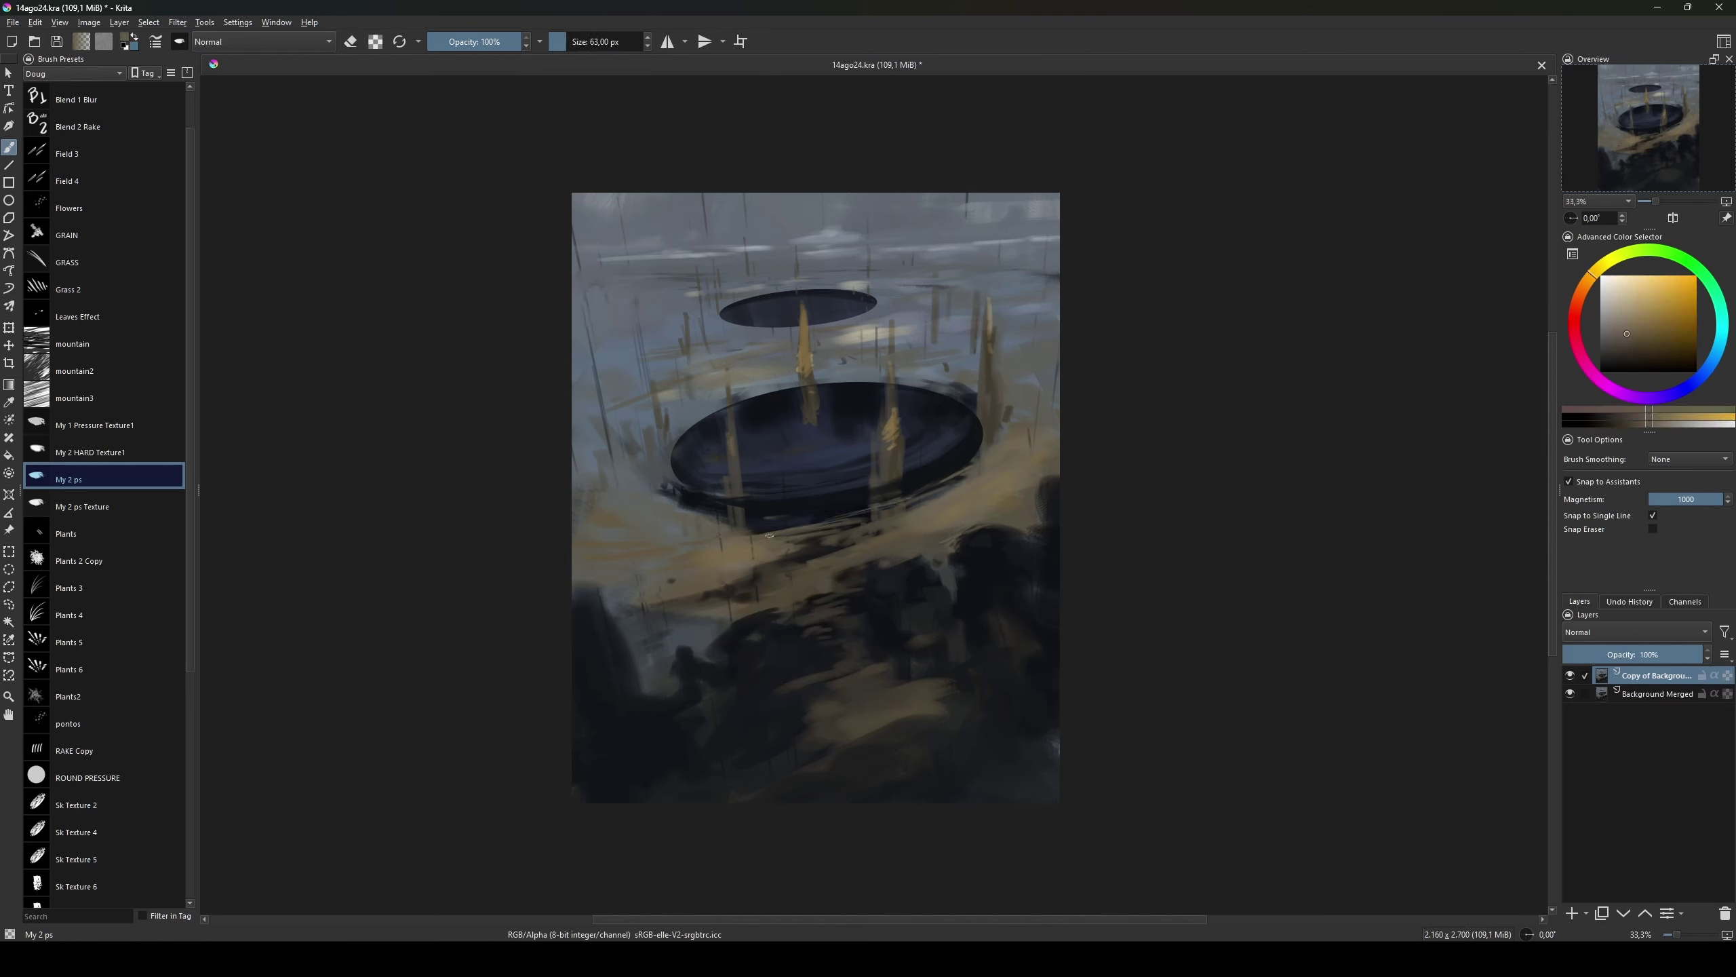
{"action": "left_click", "coordinate": [805, 514], "text": "ctrl"}
{"action": "left_click", "coordinate": [744, 524], "text": "ctrl"}
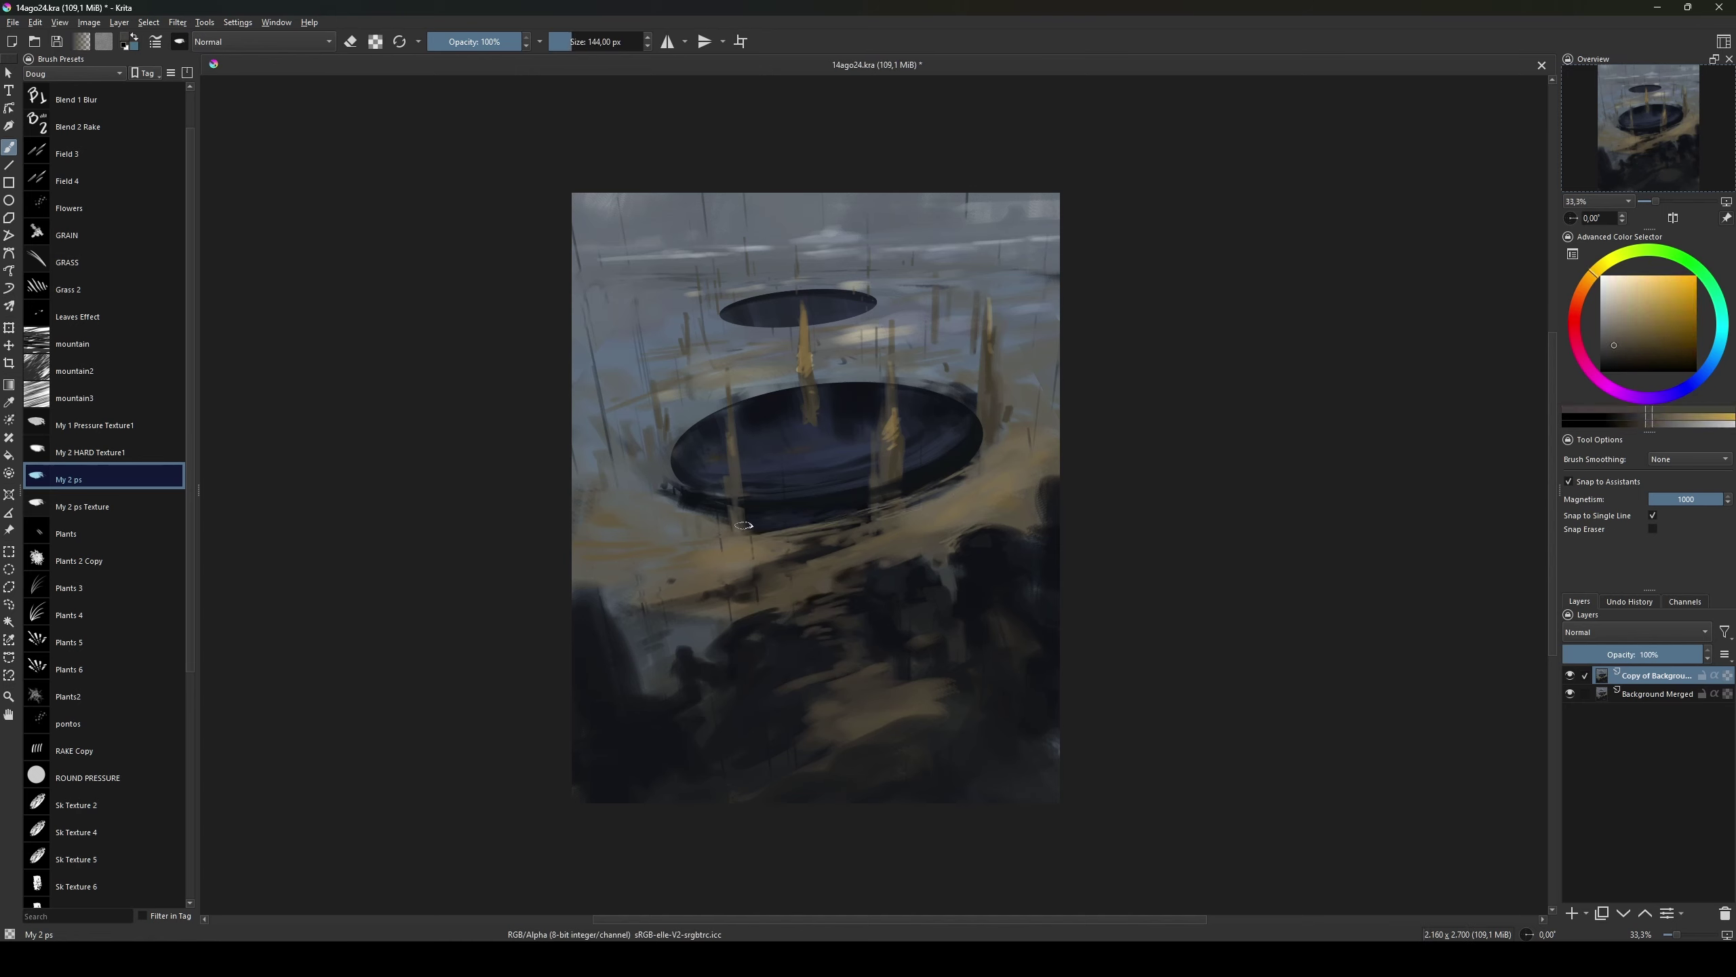
{"action": "left_click_drag", "start_coordinate": [744, 504], "coordinate": [726, 504]}
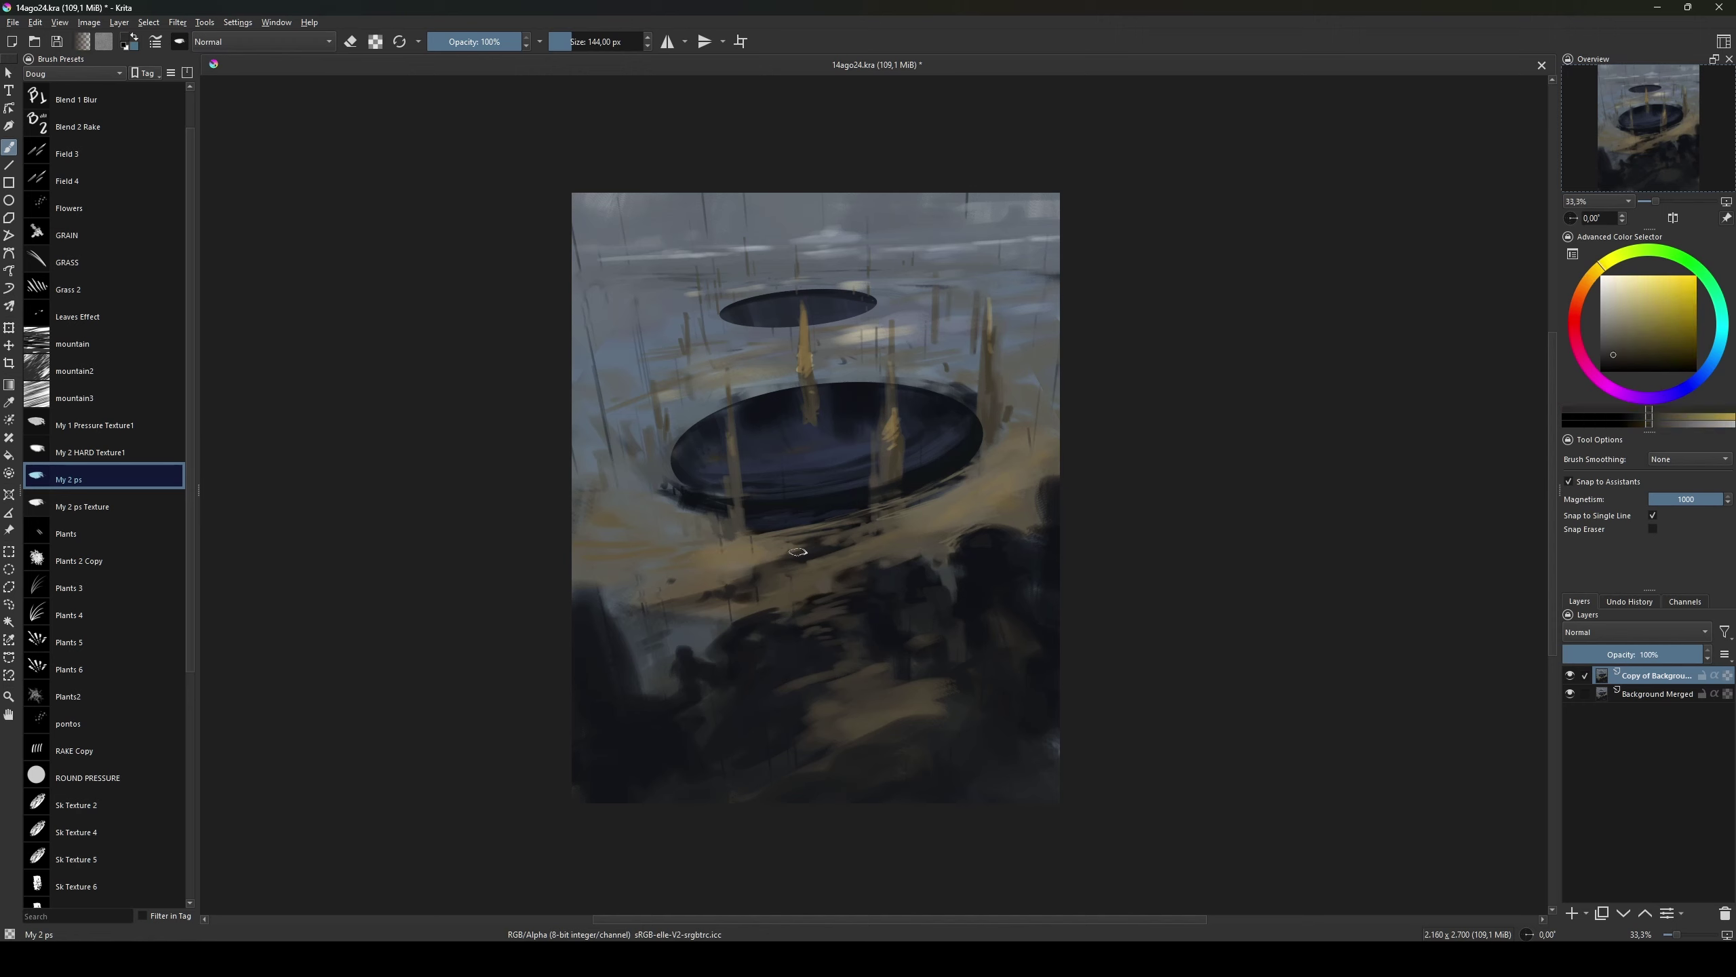
{"action": "left_click", "coordinate": [1009, 500], "text": "ctrl"}
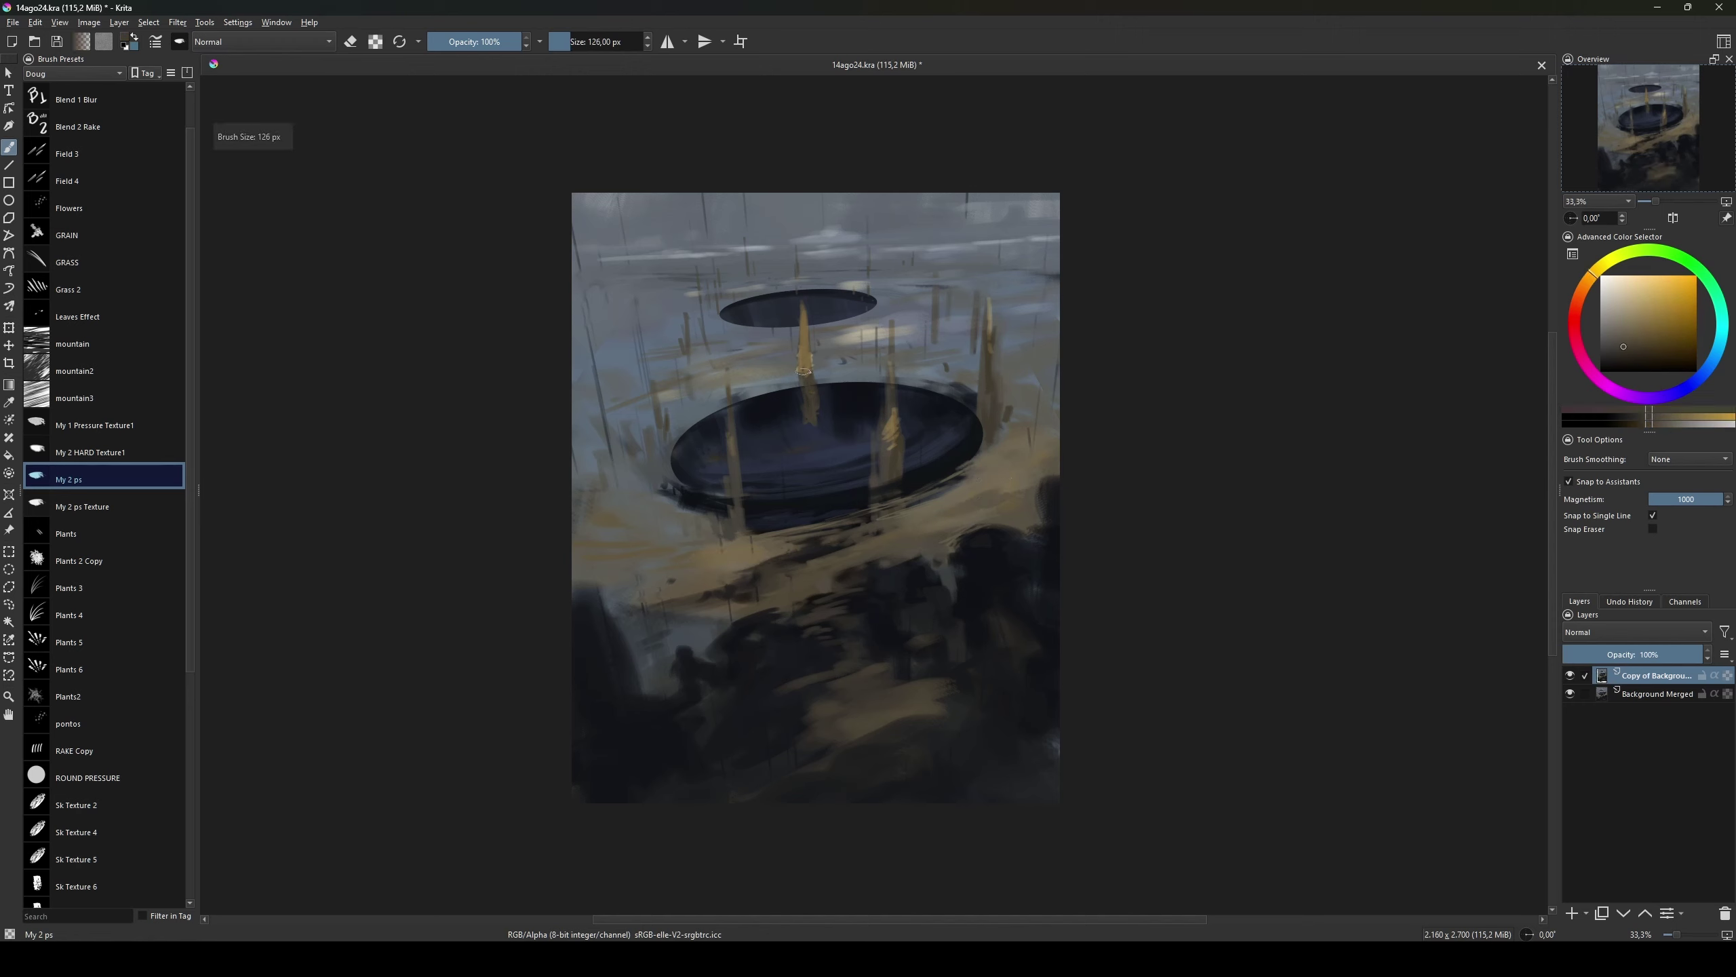
{"action": "left_click_drag", "start_coordinate": [839, 356], "coordinate": [805, 357]}
{"action": "key", "text": "l"}
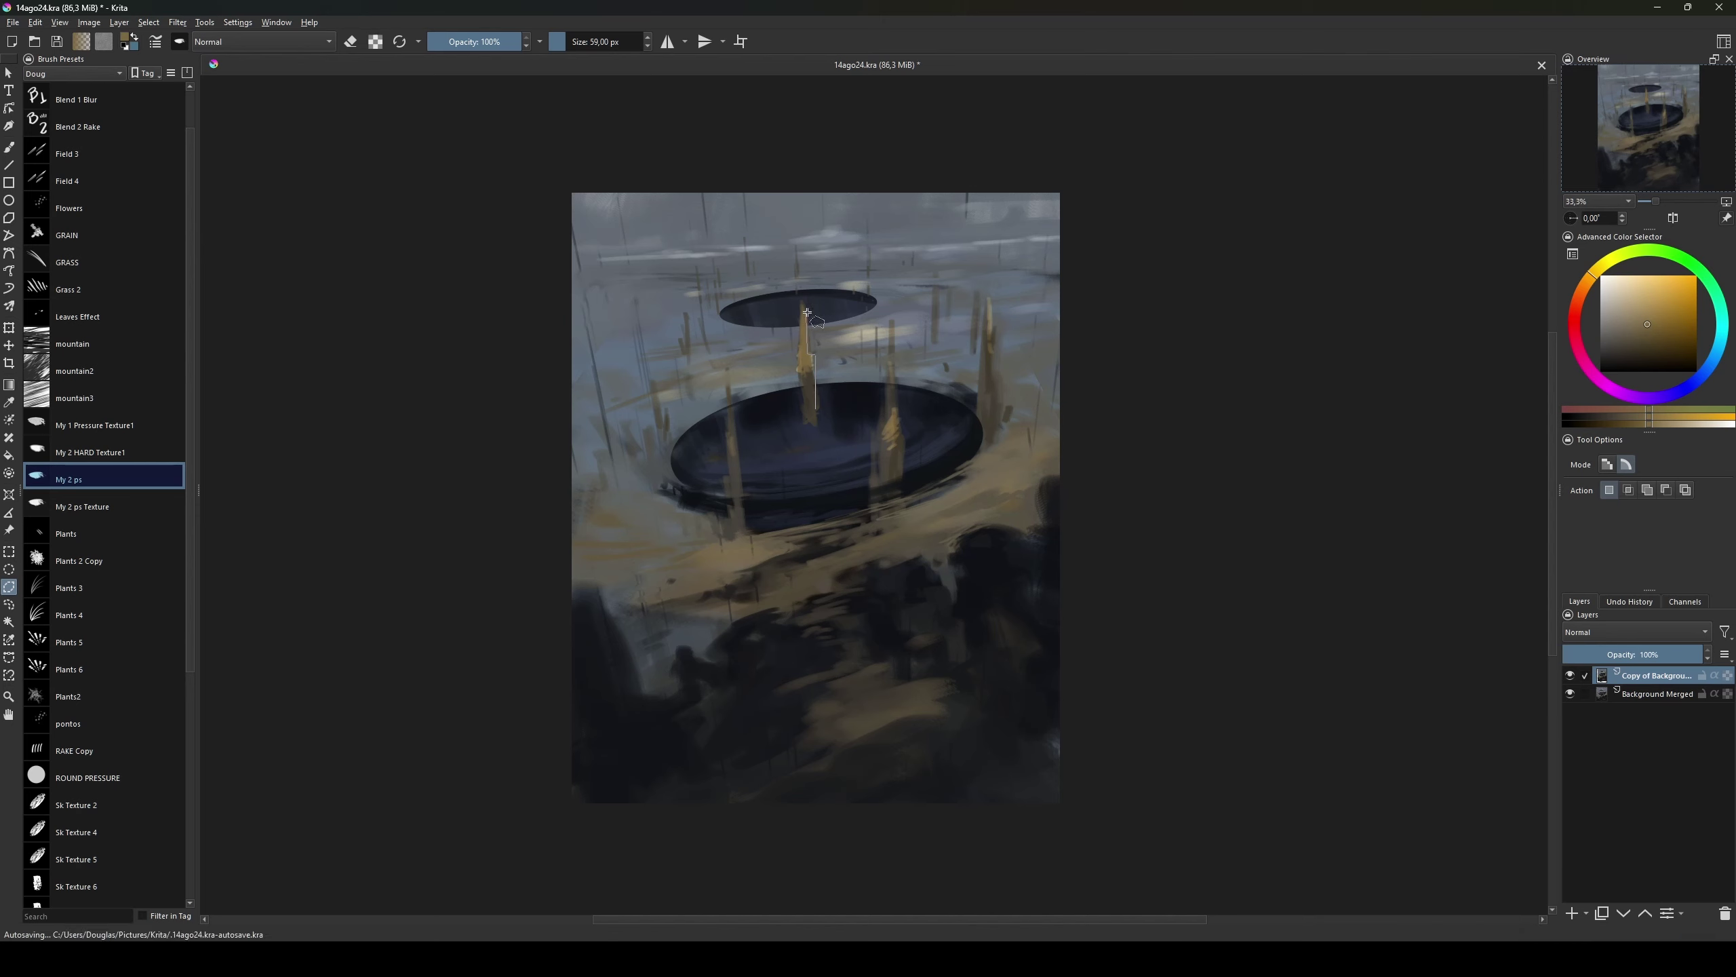
Step: Sample dark ochre and extend the central spire up to the floating hole
{"action": "key", "text": "b"}
{"action": "left_click", "coordinate": [807, 347], "text": "ctrl"}
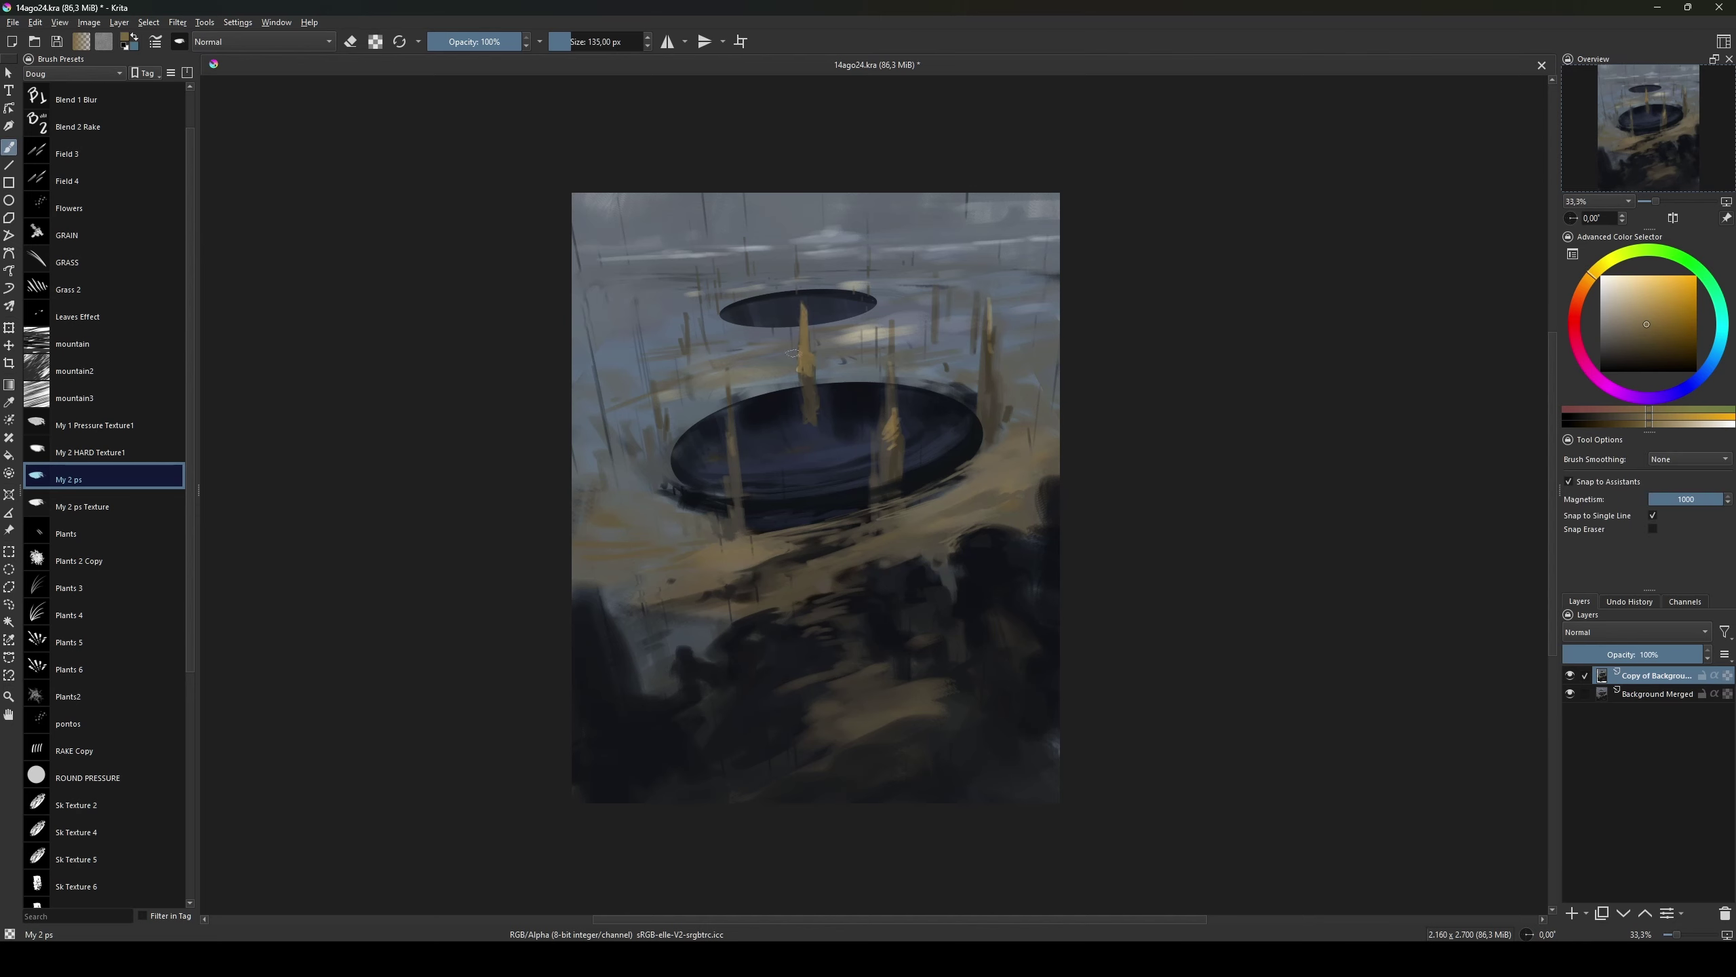
{"action": "mouse_move", "coordinate": [807, 347]}
{"action": "left_mouse_down"}
{"action": "mouse_move", "coordinate": [777, 368]}
{"action": "mouse_move", "coordinate": [803, 355]}
{"action": "mouse_move", "coordinate": [796, 318]}
{"action": "left_mouse_up"}
{"action": "left_click", "coordinate": [803, 322], "text": "ctrl"}
{"action": "left_click", "coordinate": [805, 356], "text": "ctrl"}
{"action": "left_click", "coordinate": [813, 328], "text": "ctrl"}
{"action": "left_click", "coordinate": [800, 321], "text": "ctrl"}
{"action": "left_click", "coordinate": [808, 372], "text": "ctrl"}
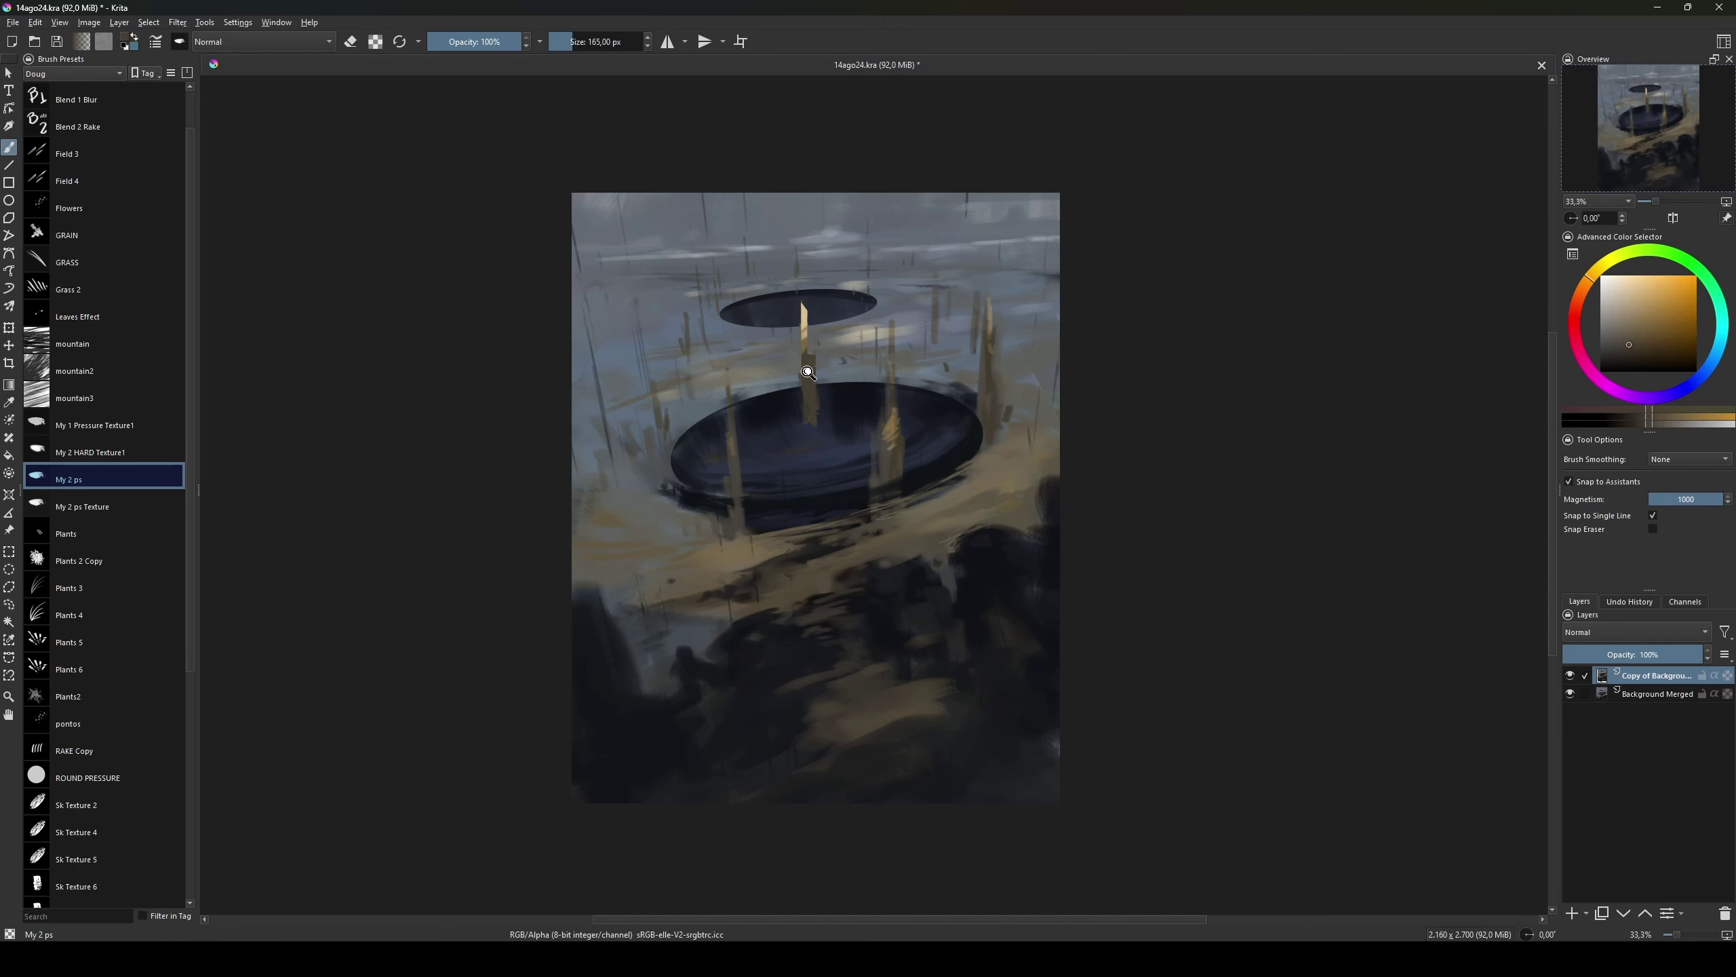
Step: Draw a freehand column selection and fill it with light tan
{"action": "key", "text": "ctrl+r"}
{"action": "key", "text": "plus"}
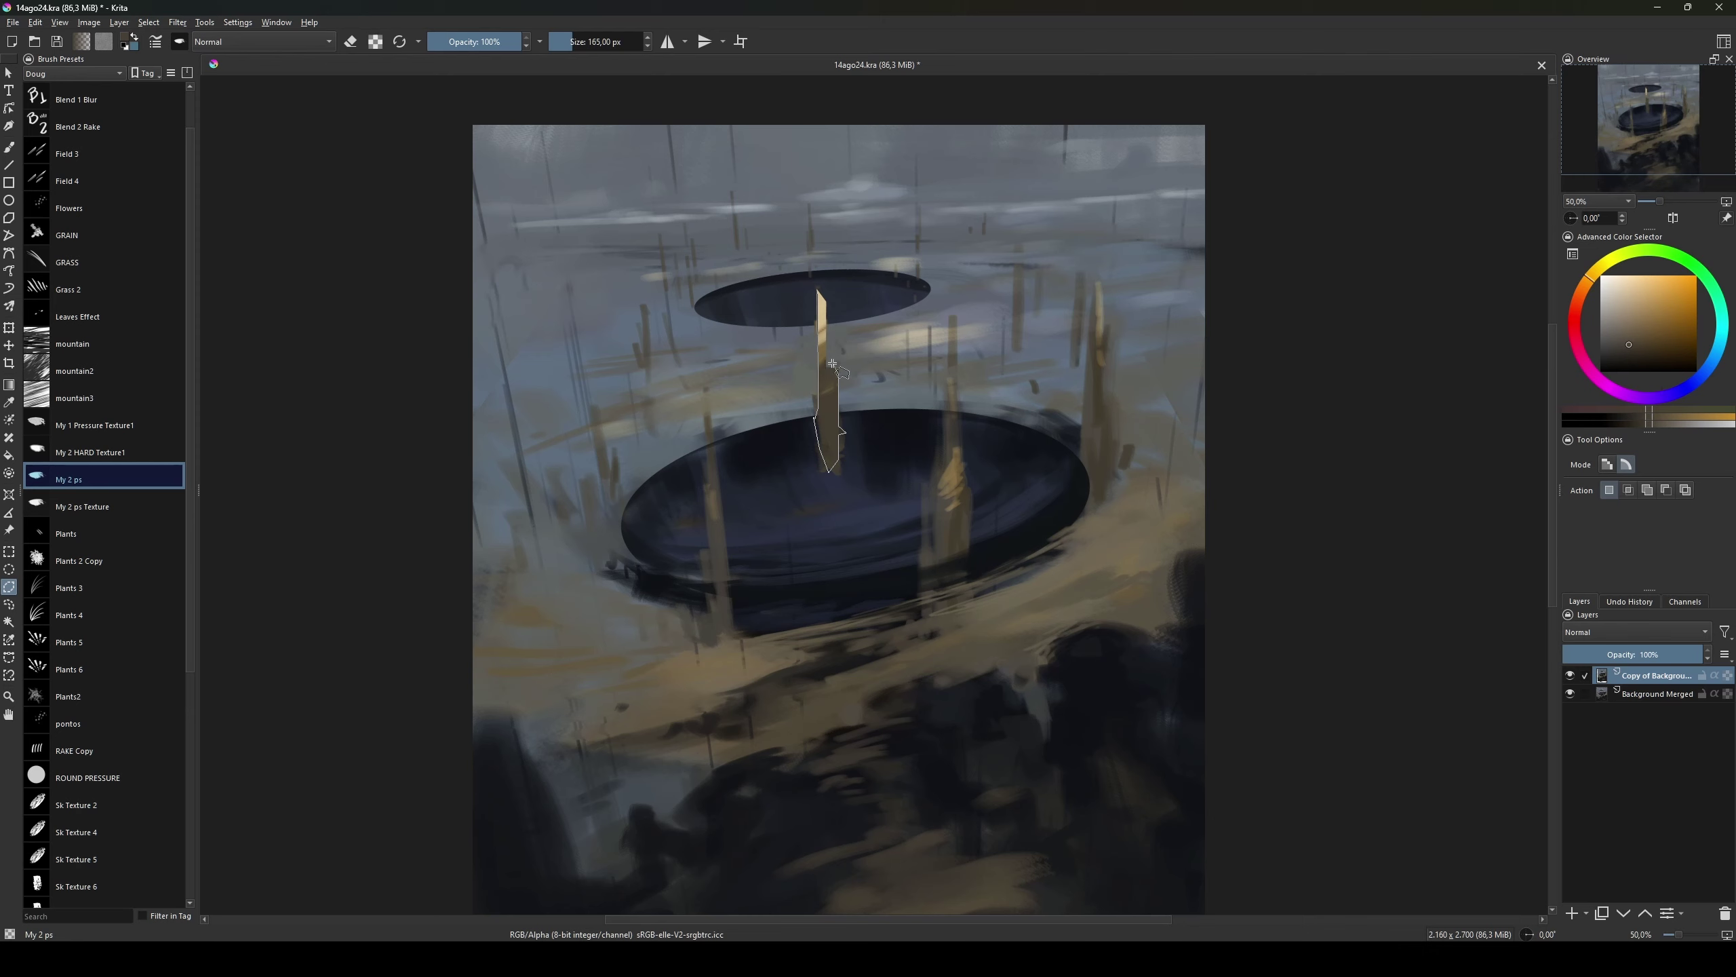
{"action": "key", "text": "b"}
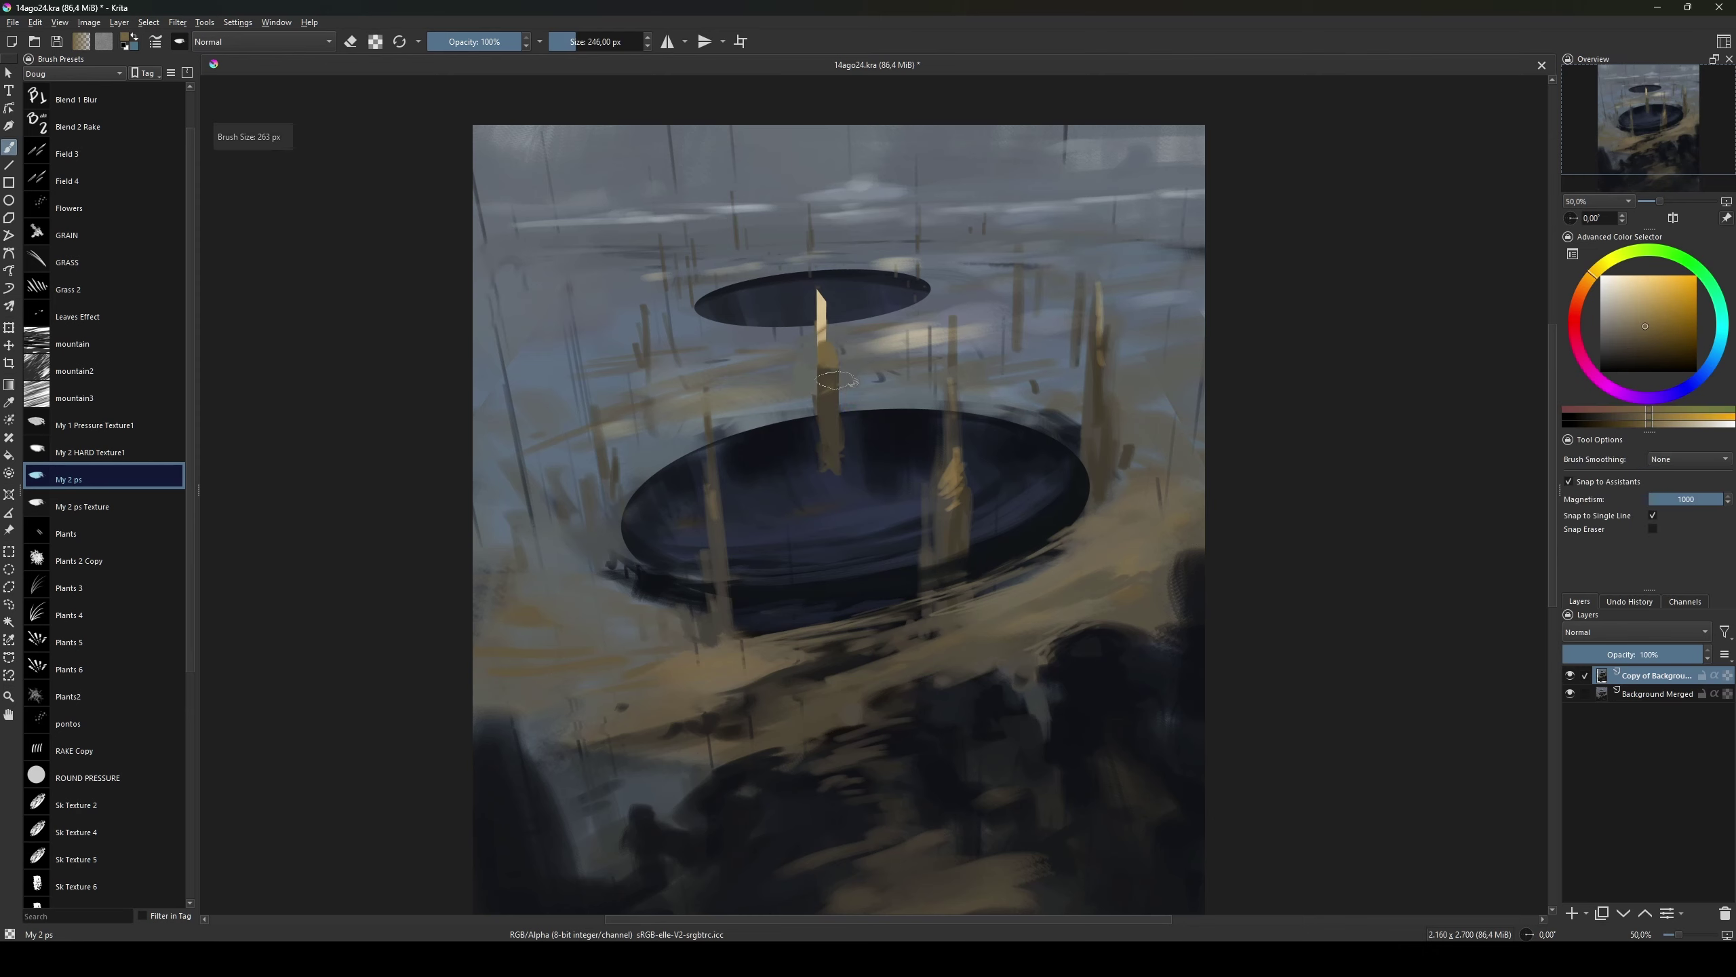
{"action": "left_click", "coordinate": [831, 369], "text": "ctrl"}
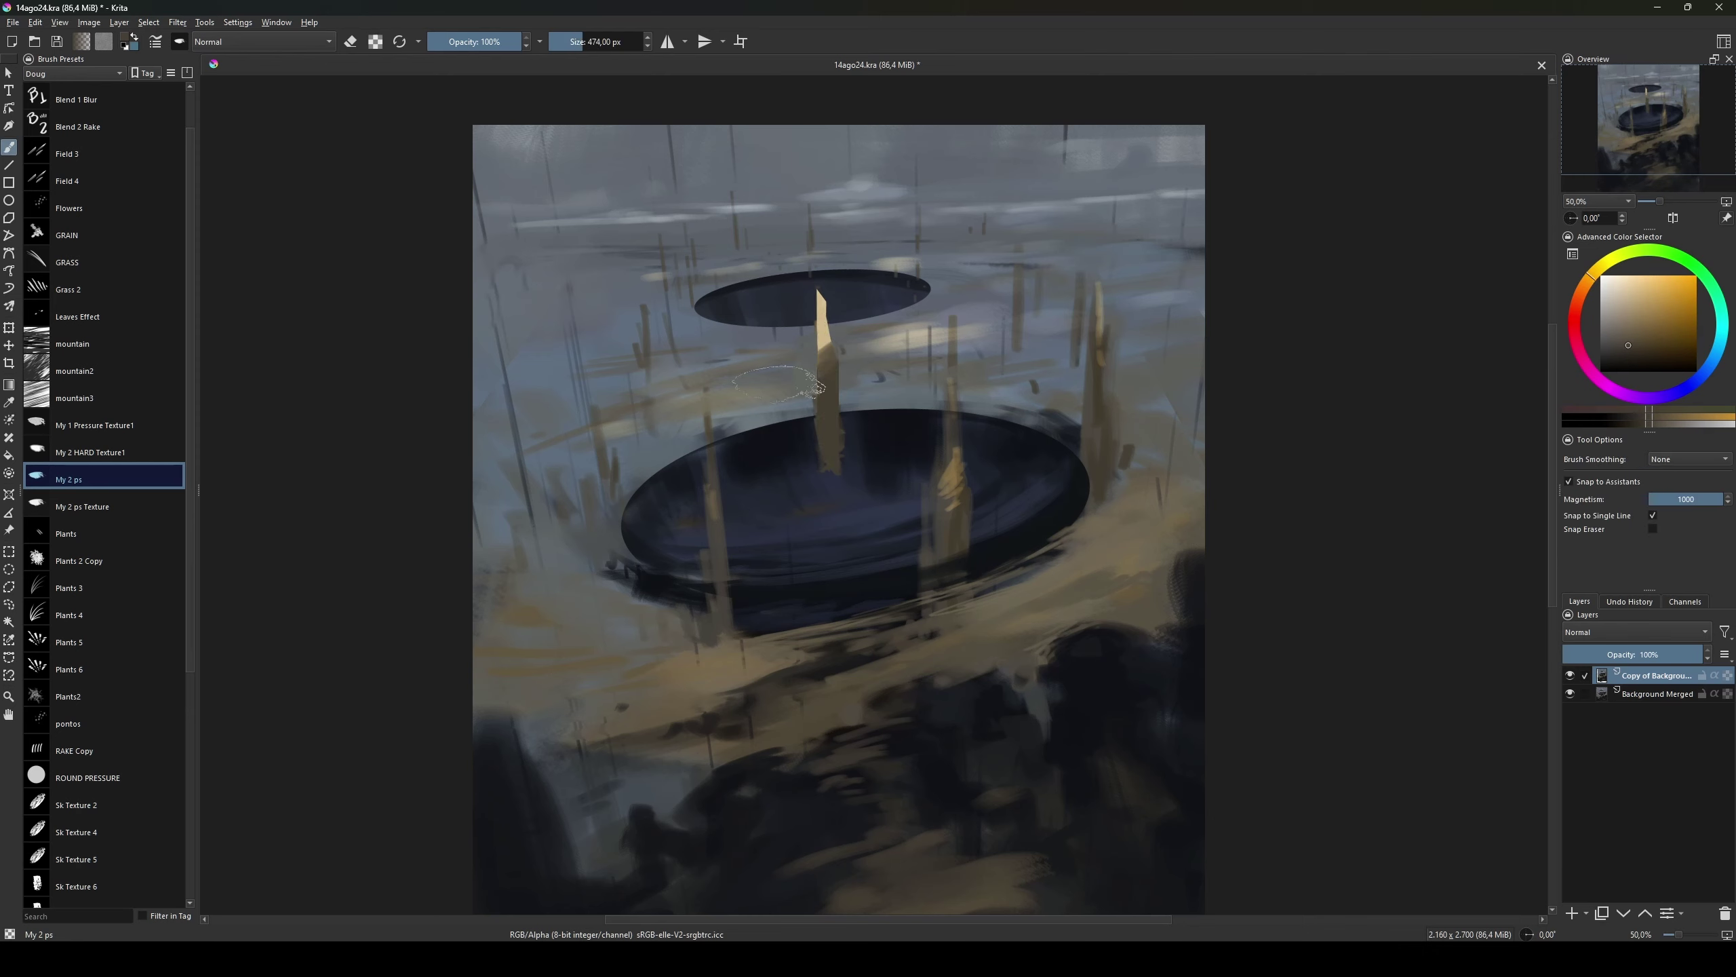
{"action": "left_click", "coordinate": [854, 352], "text": "ctrl"}
{"action": "left_click_drag", "start_coordinate": [829, 384], "coordinate": [828, 335]}
Step: Zoom out and sample dark, blue-grey, light tan and dark navy tones from the painting
{"action": "key", "text": "minus"}
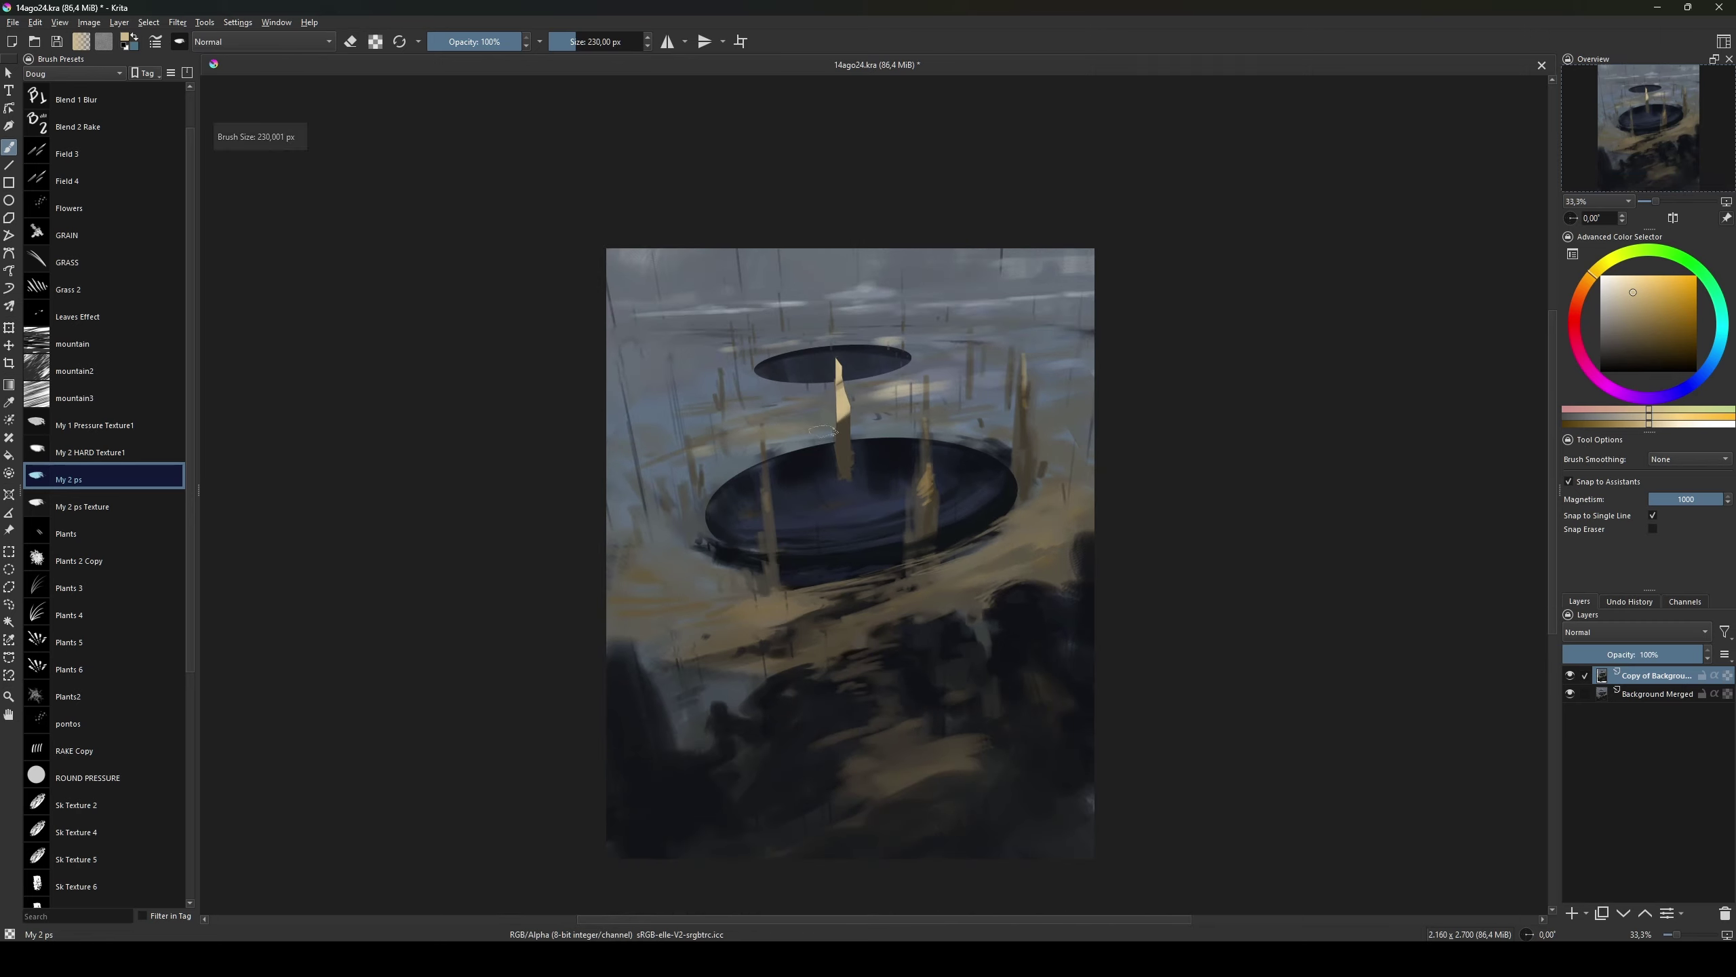
{"action": "left_click", "coordinate": [844, 414], "text": "ctrl"}
{"action": "left_click", "coordinate": [816, 487], "text": "ctrl"}
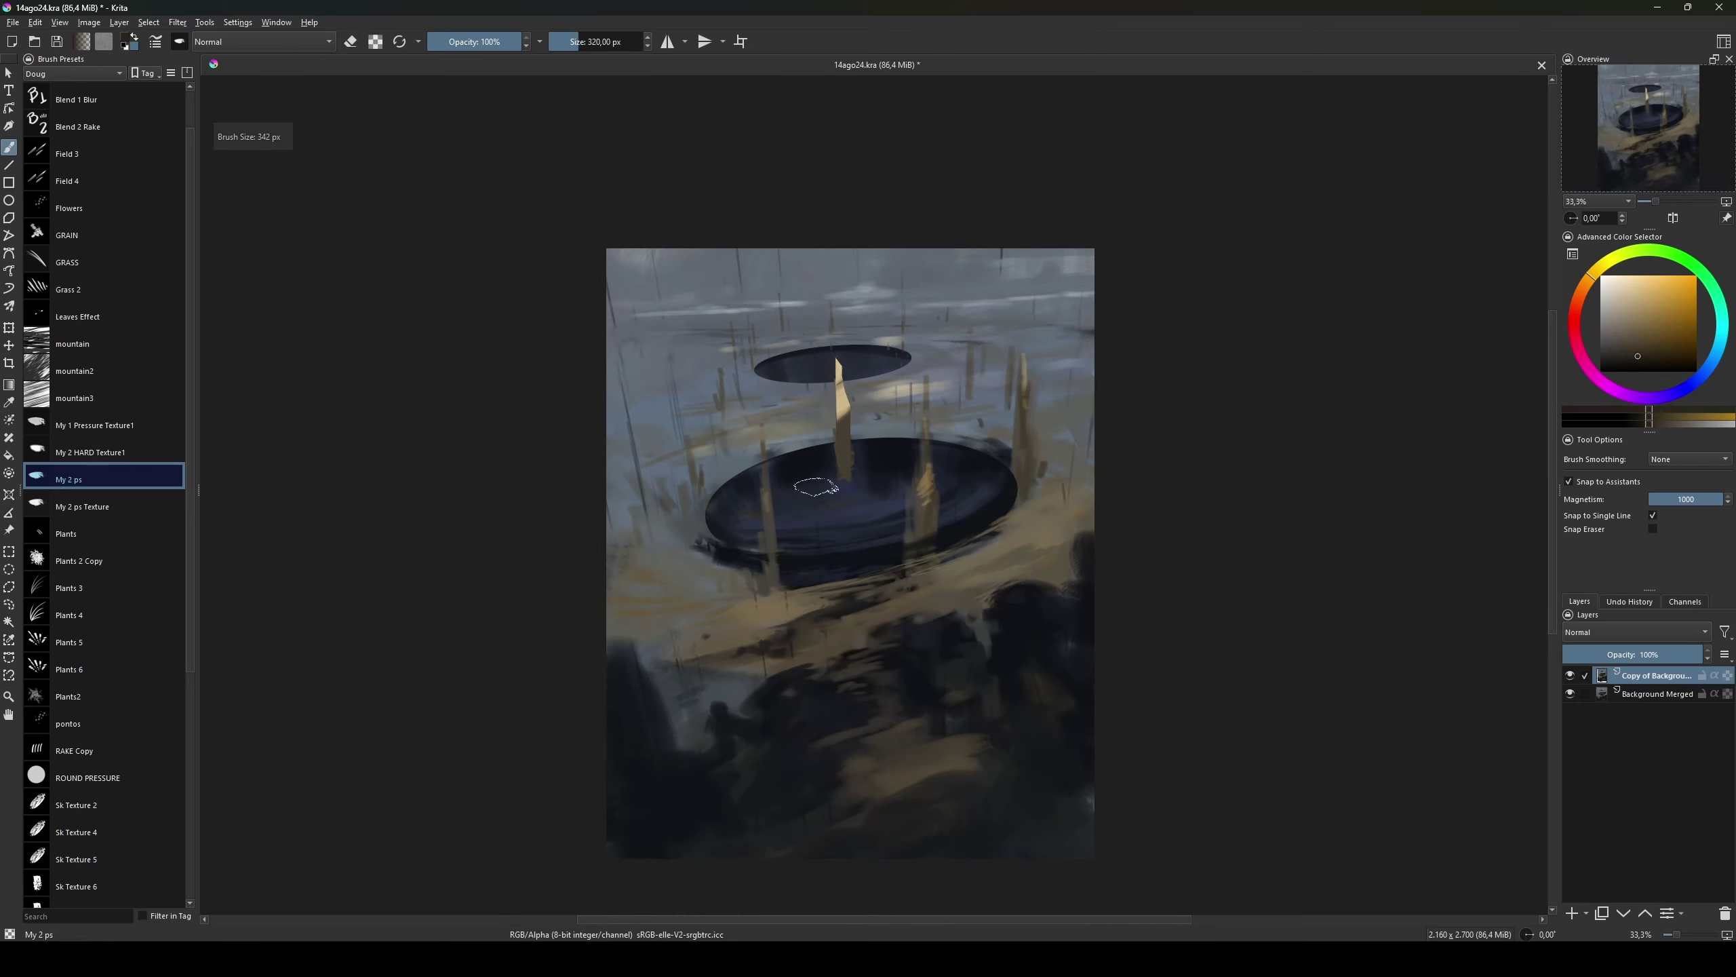
{"action": "left_click", "coordinate": [895, 393], "text": "ctrl"}
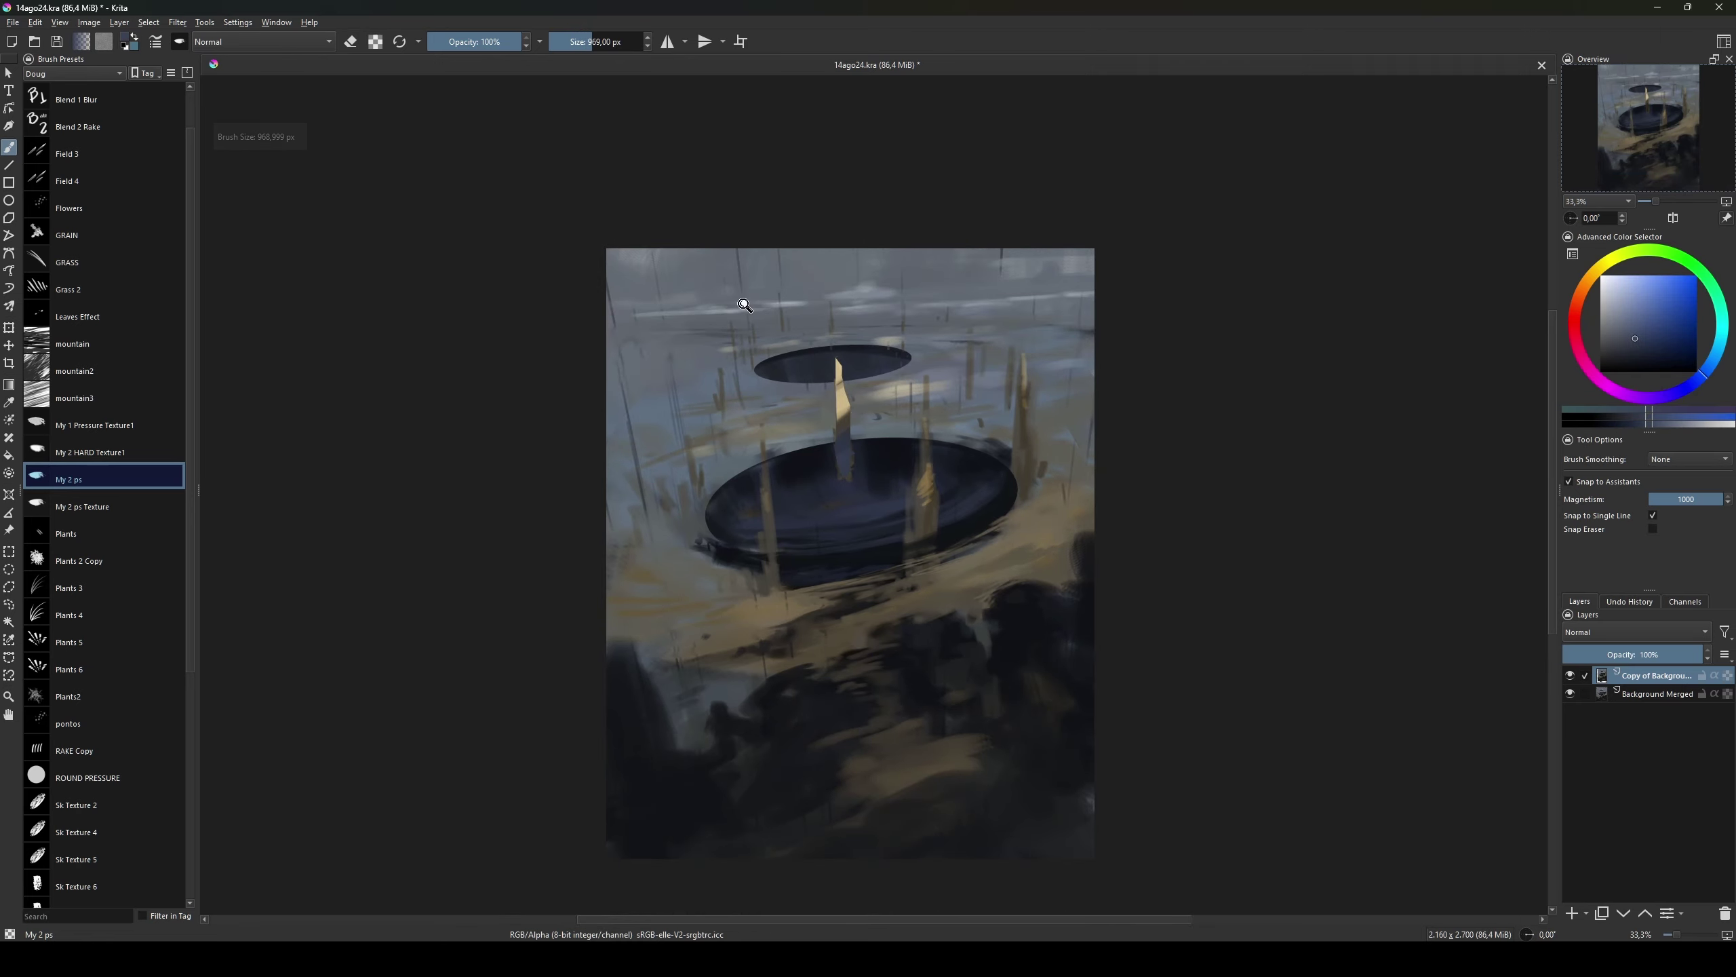
{"action": "left_click", "coordinate": [851, 444], "text": "ctrl"}
{"action": "left_click", "coordinate": [862, 378], "text": "ctrl"}
{"action": "left_click", "coordinate": [888, 506], "text": "ctrl"}
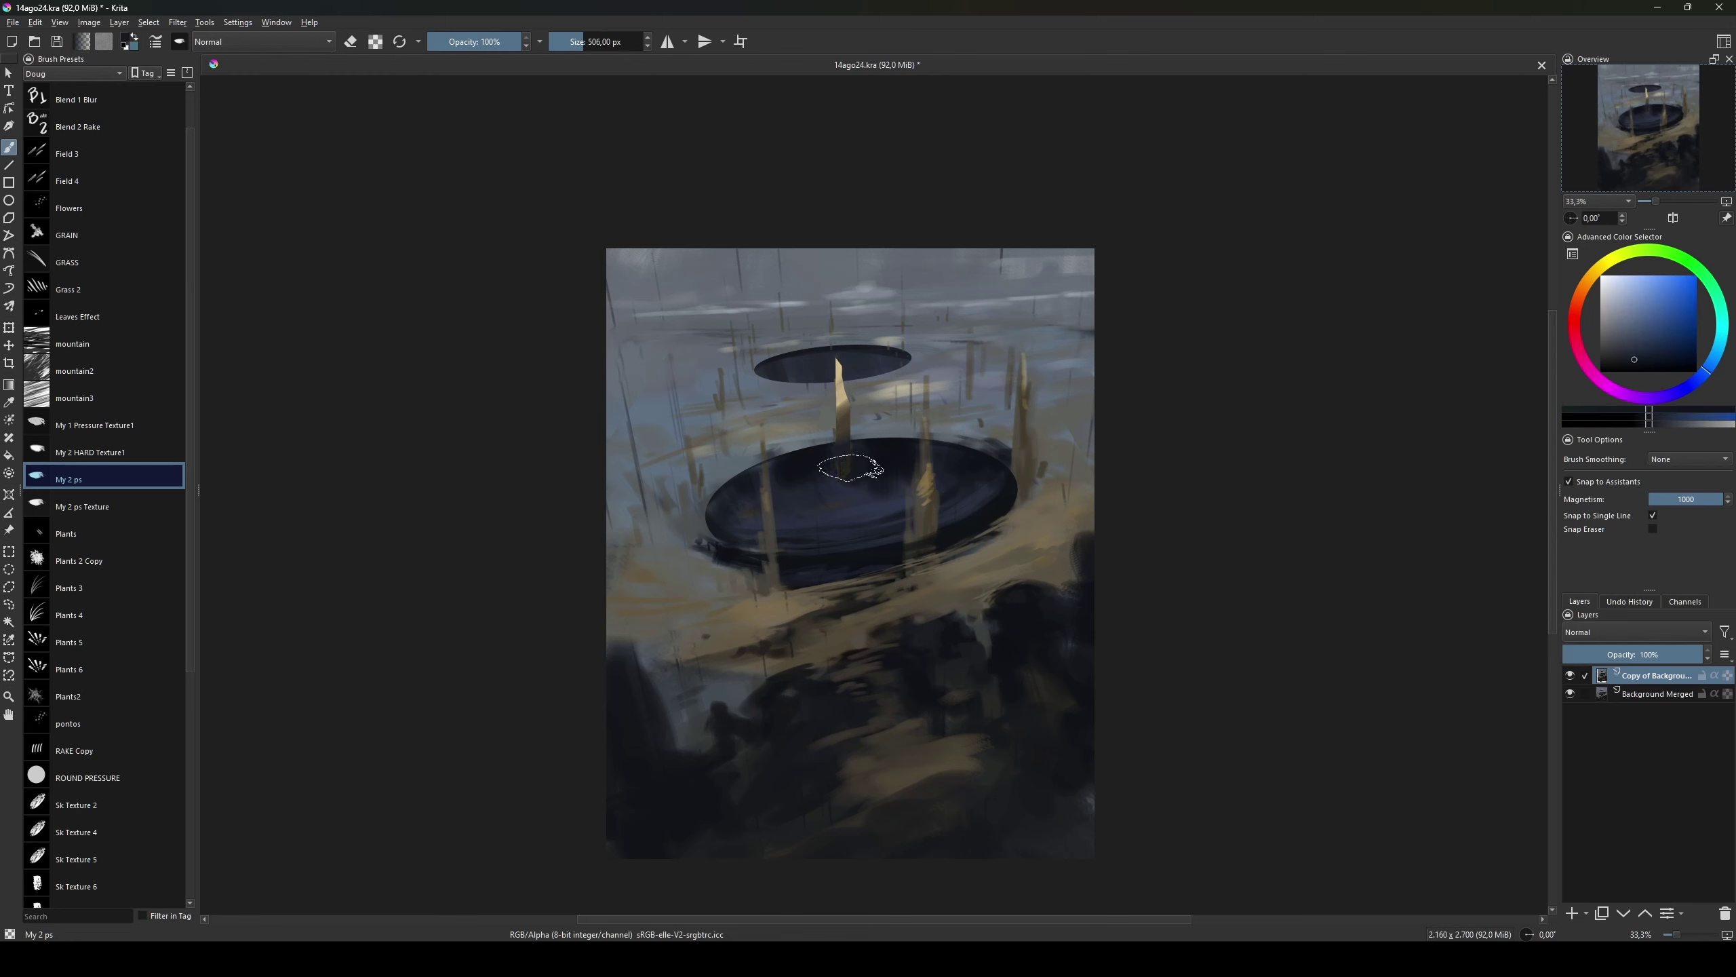
Step: Zoom in on the column, sample greyish teal, greyish blue and dark navy, and resize the brush
{"action": "key", "text": "bracketleft"}
{"action": "key", "text": "bracketleft"}
{"action": "key", "text": "plus"}
{"action": "key", "text": "bracketleft"}
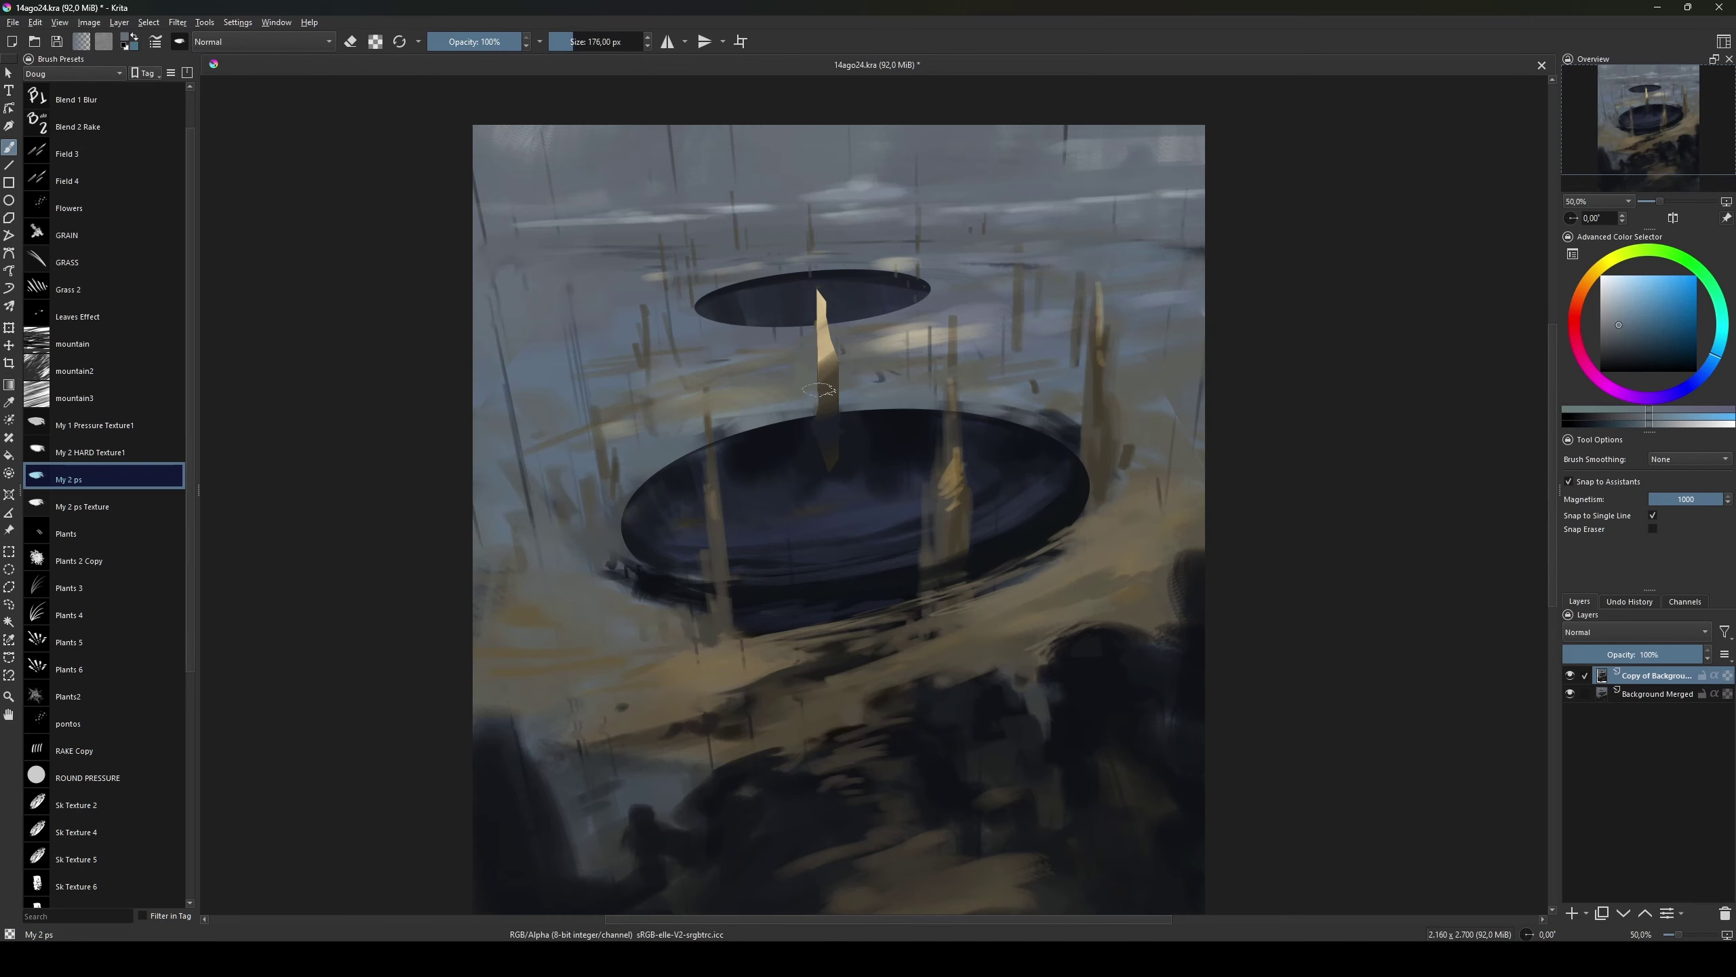
{"action": "left_click", "coordinate": [854, 339], "text": "ctrl"}
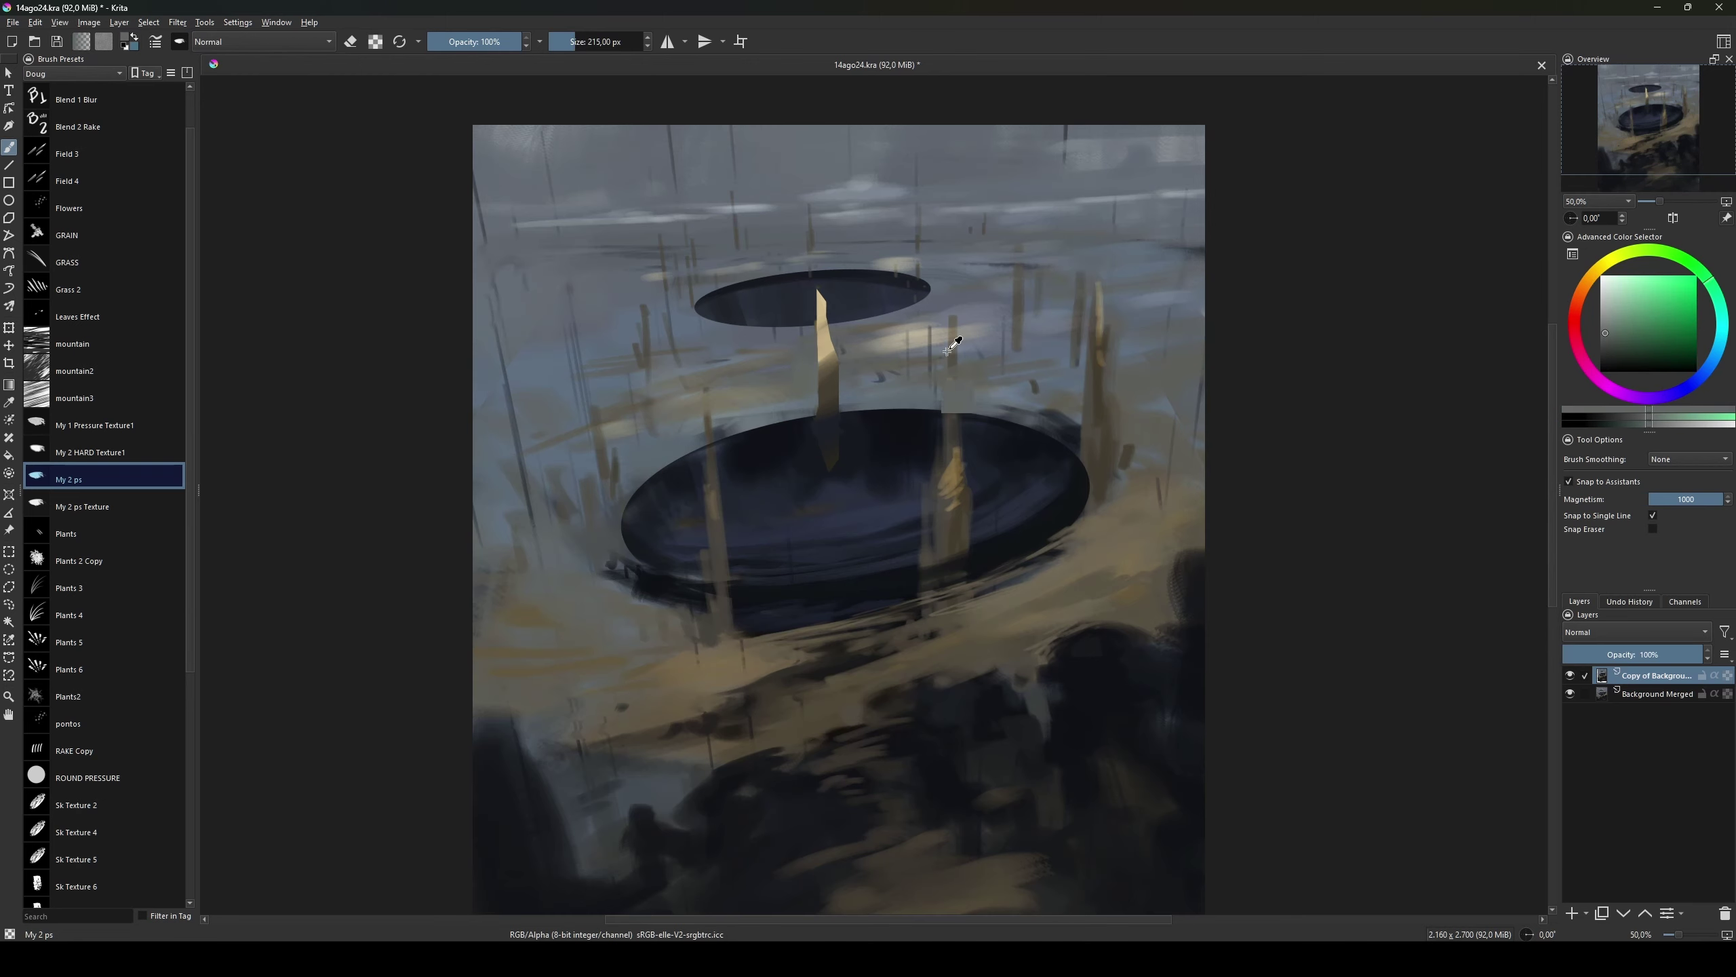
{"action": "left_click", "coordinate": [685, 257], "text": "ctrl"}
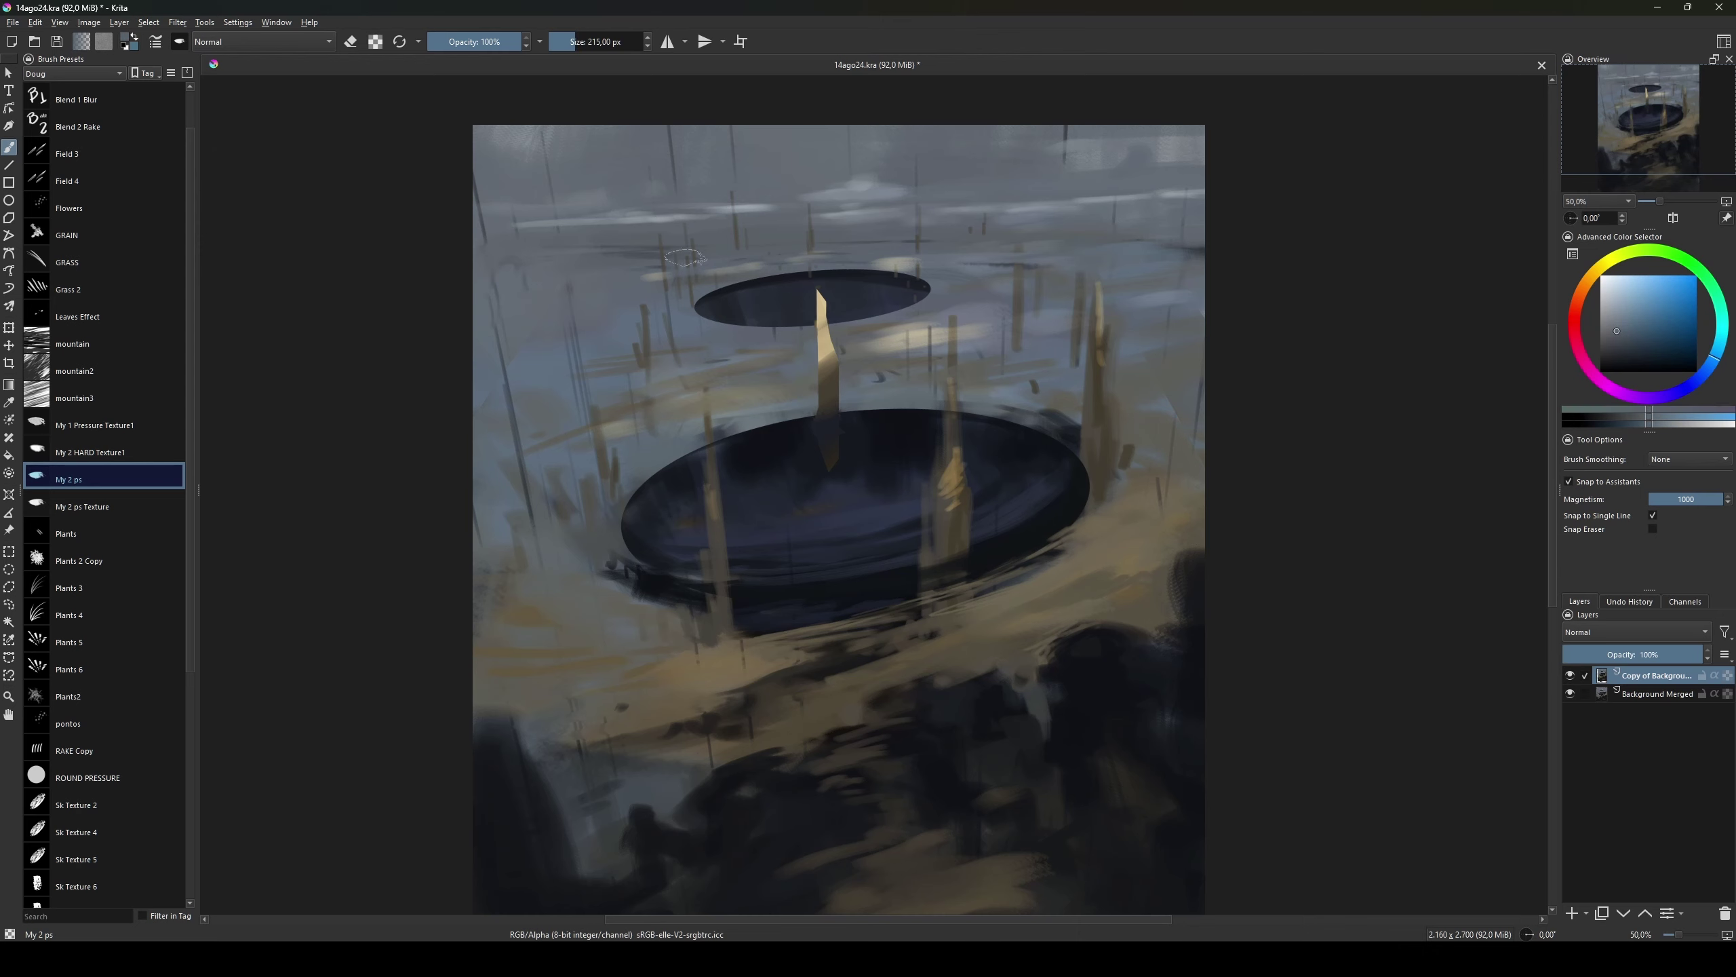
{"action": "left_click", "coordinate": [807, 439], "text": "ctrl"}
{"action": "key", "text": "bracketleft"}
{"action": "key", "text": "bracketright"}
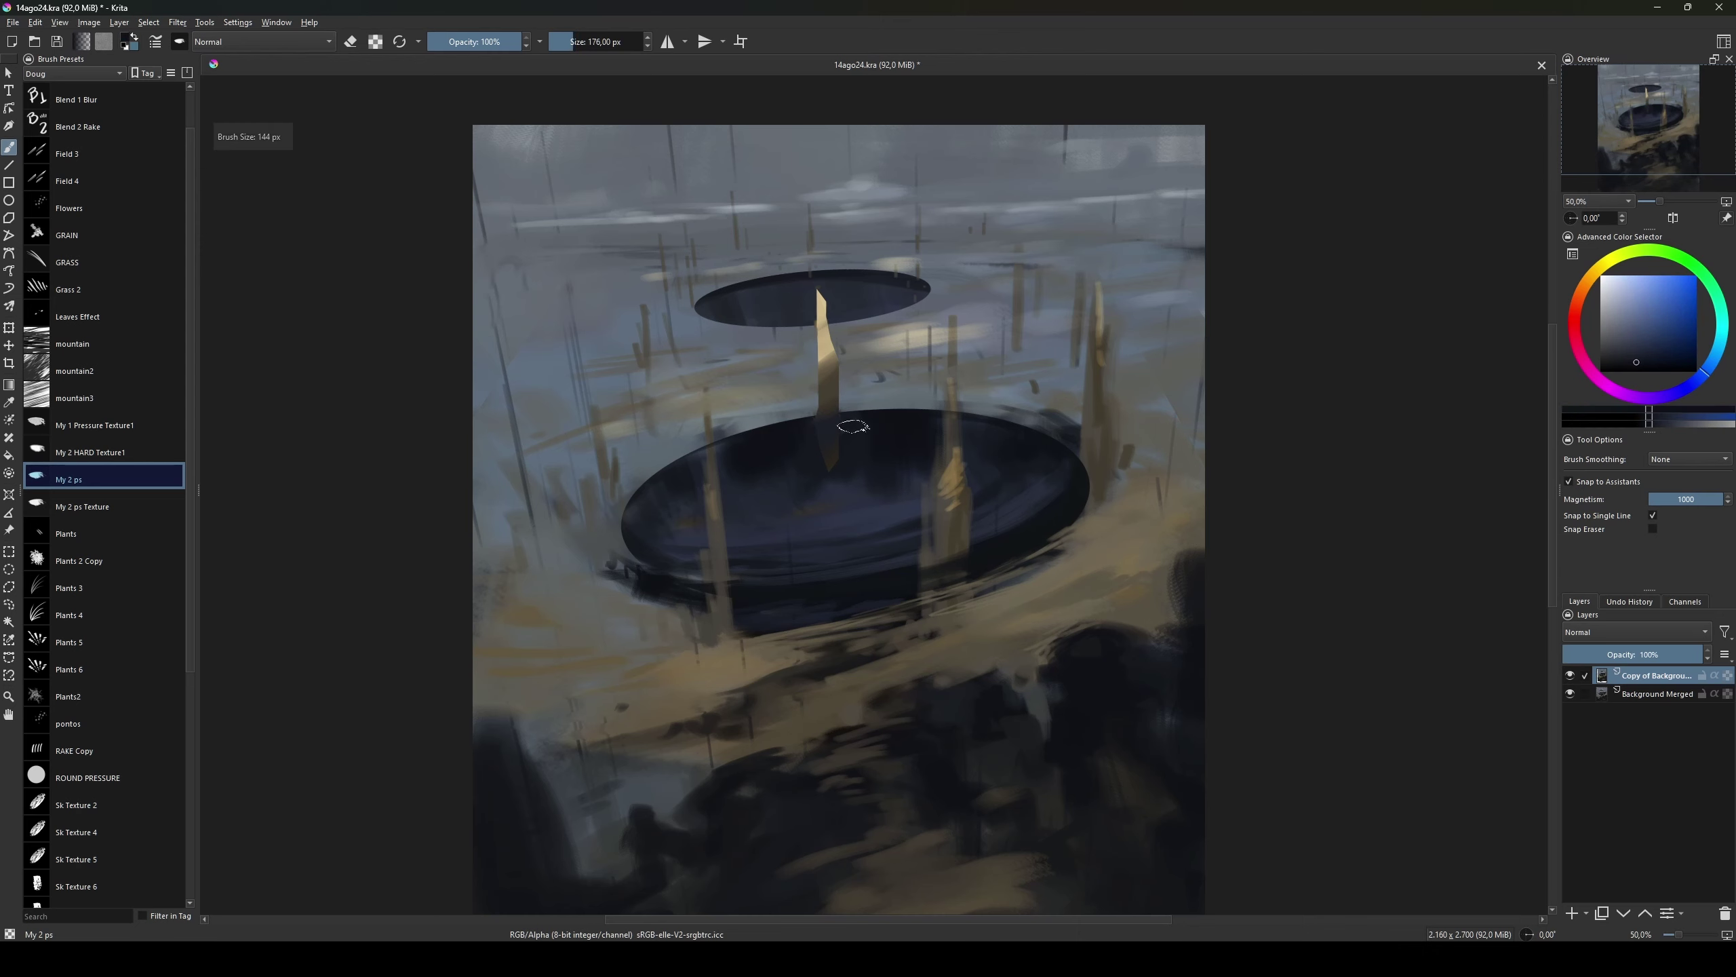
{"action": "key", "text": "bracketright"}
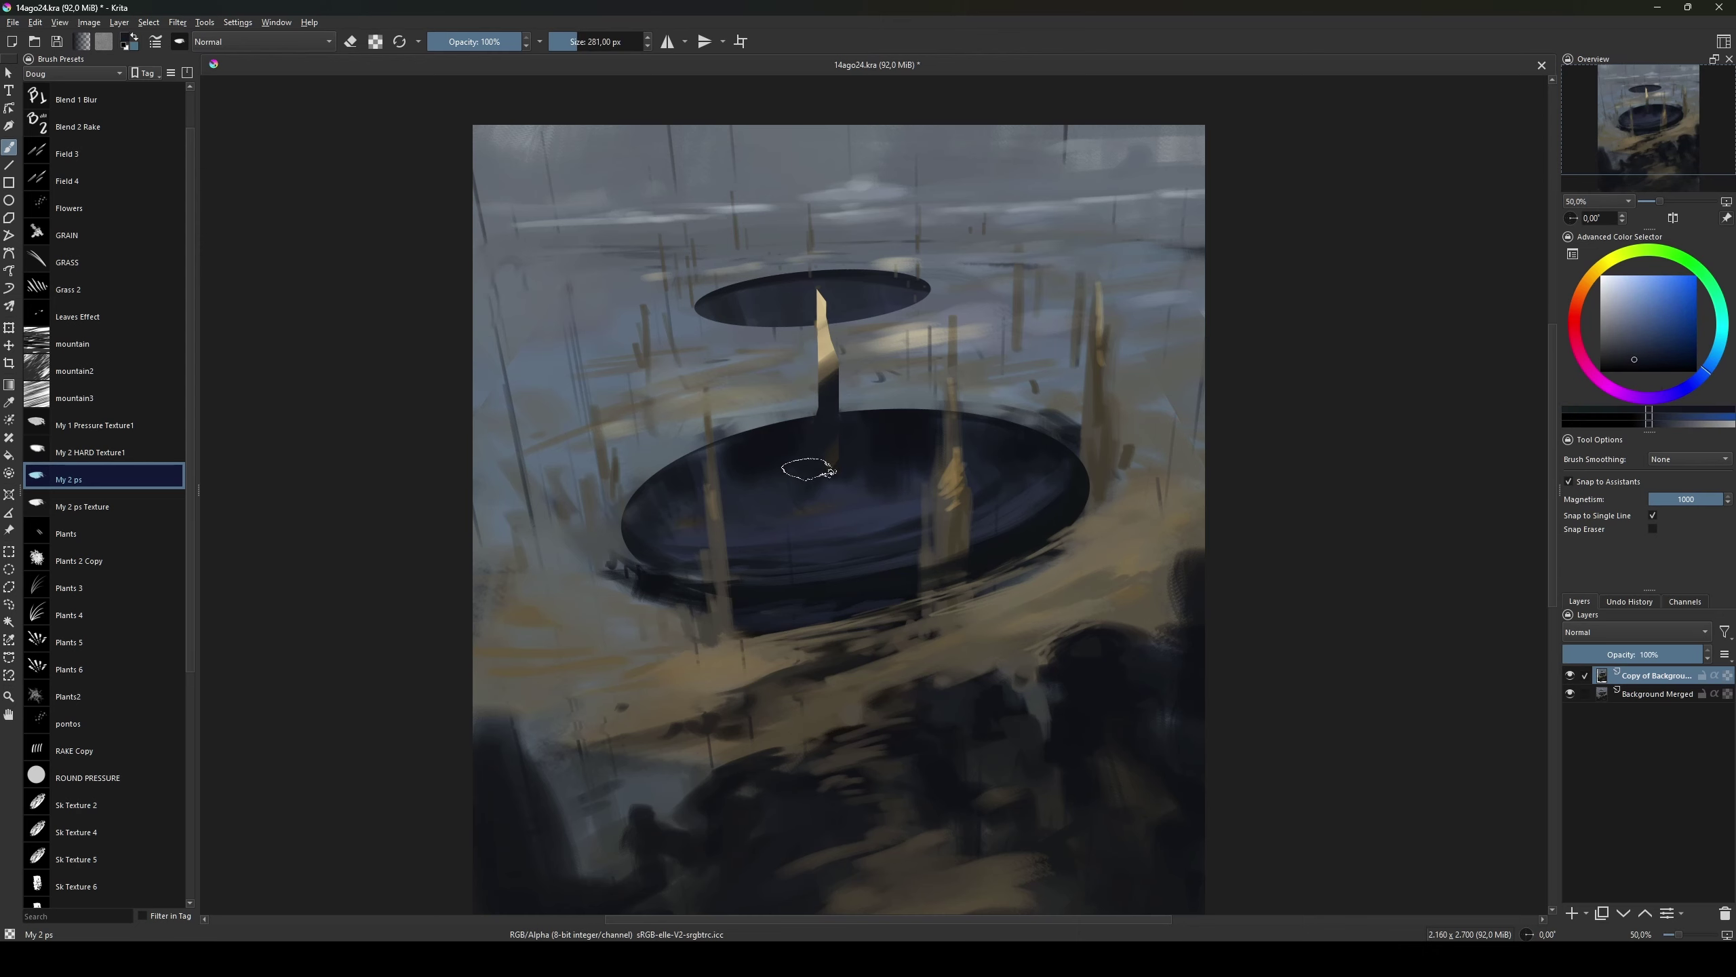
Step: Zoom back out, sample tan from the central column and enlarge the brush
{"action": "key", "text": "minus"}
{"action": "key", "text": "bracketleft"}
{"action": "key", "text": "bracketleft"}
{"action": "key", "text": "bracketleft"}
{"action": "left_click", "coordinate": [846, 403], "text": "ctrl"}
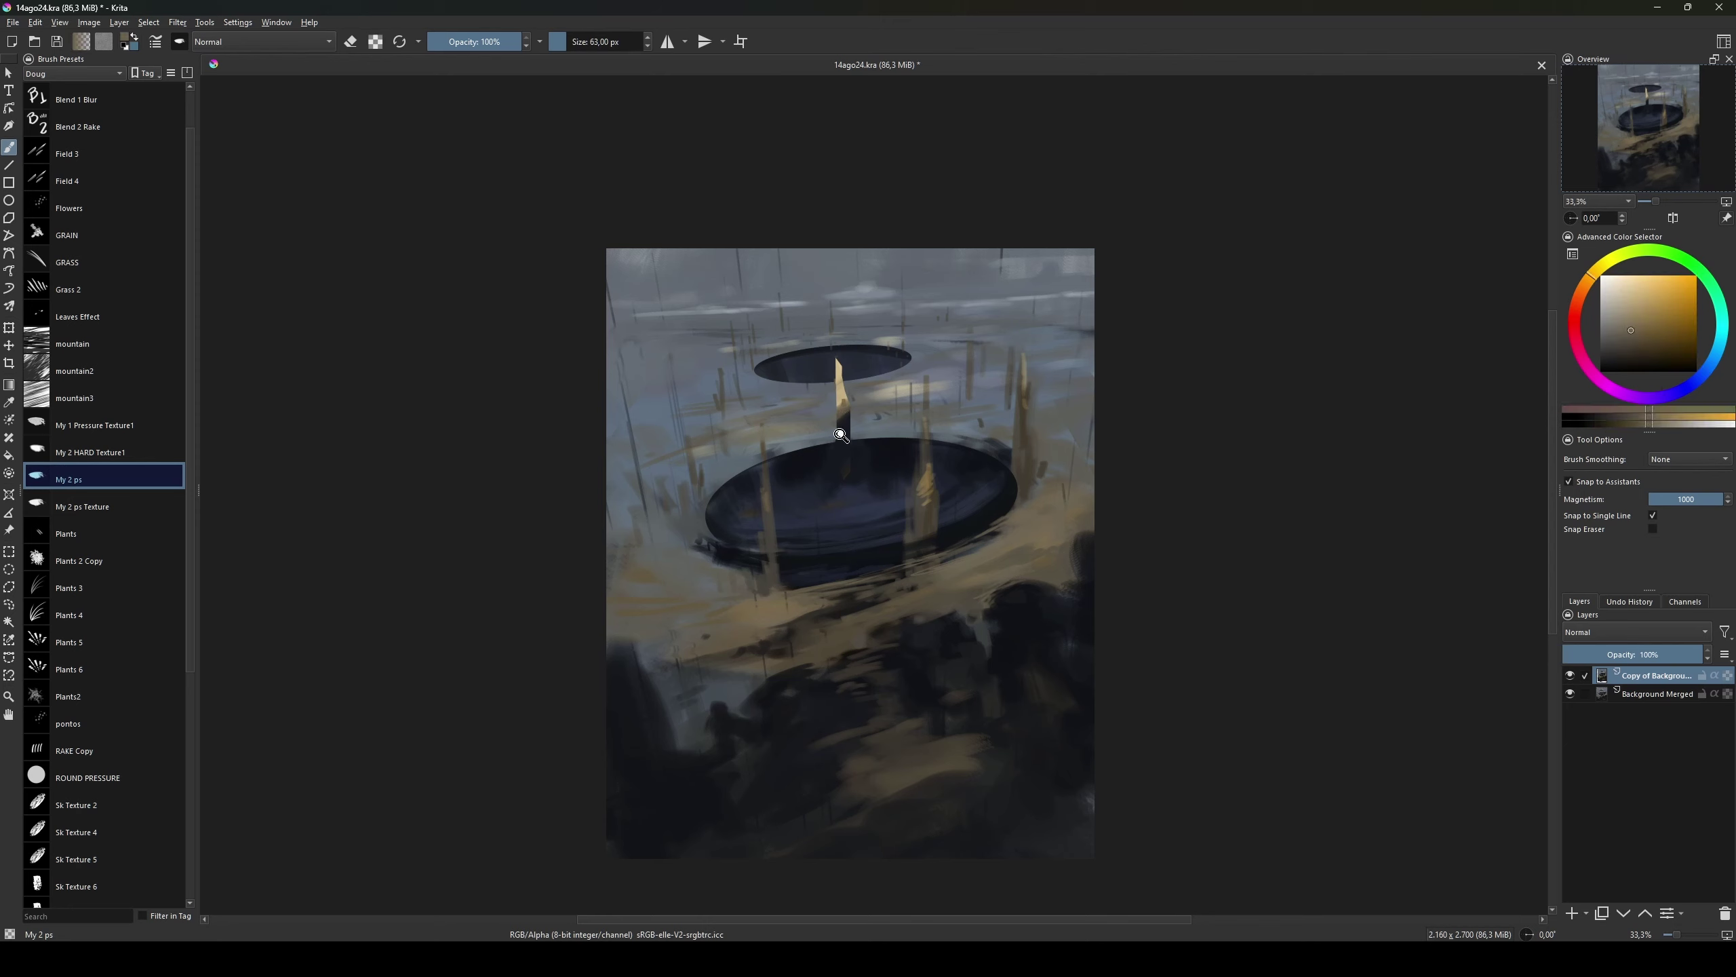
{"action": "key", "text": "bracketleft"}
{"action": "key", "text": "bracketright"}
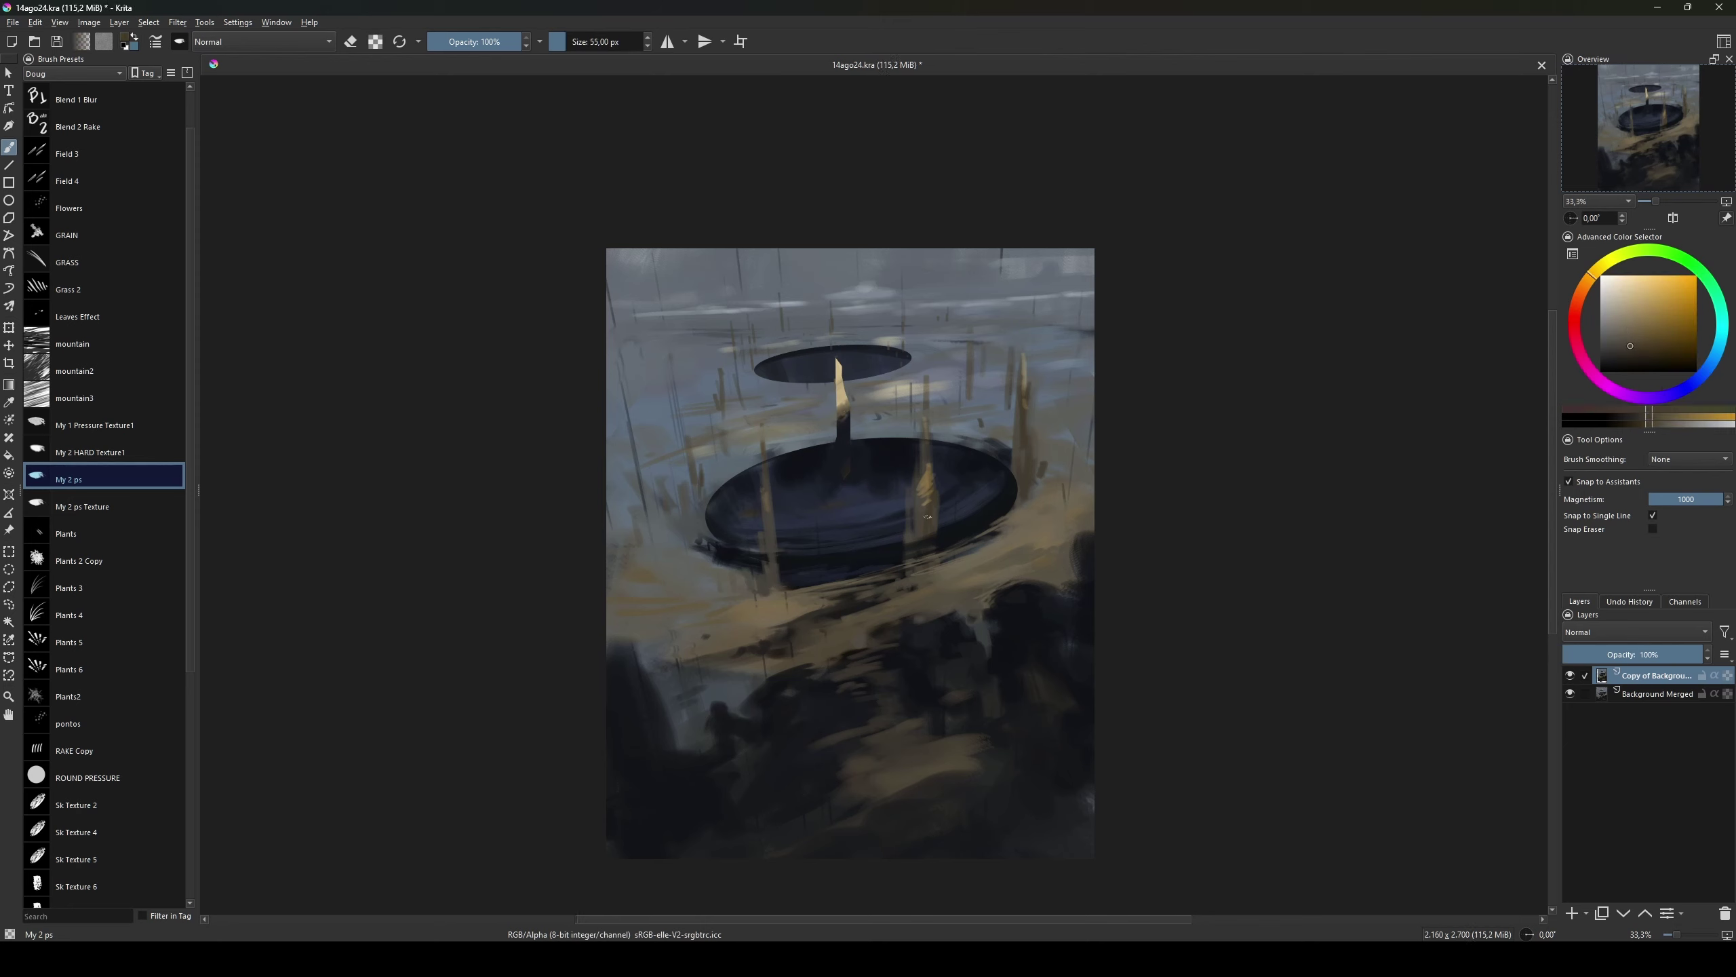
{"action": "key", "text": "bracketright"}
Step: Pick a lighter tan and repaint the top of the column with a smaller brush
{"action": "left_click", "coordinate": [1067, 573], "text": "ctrl"}
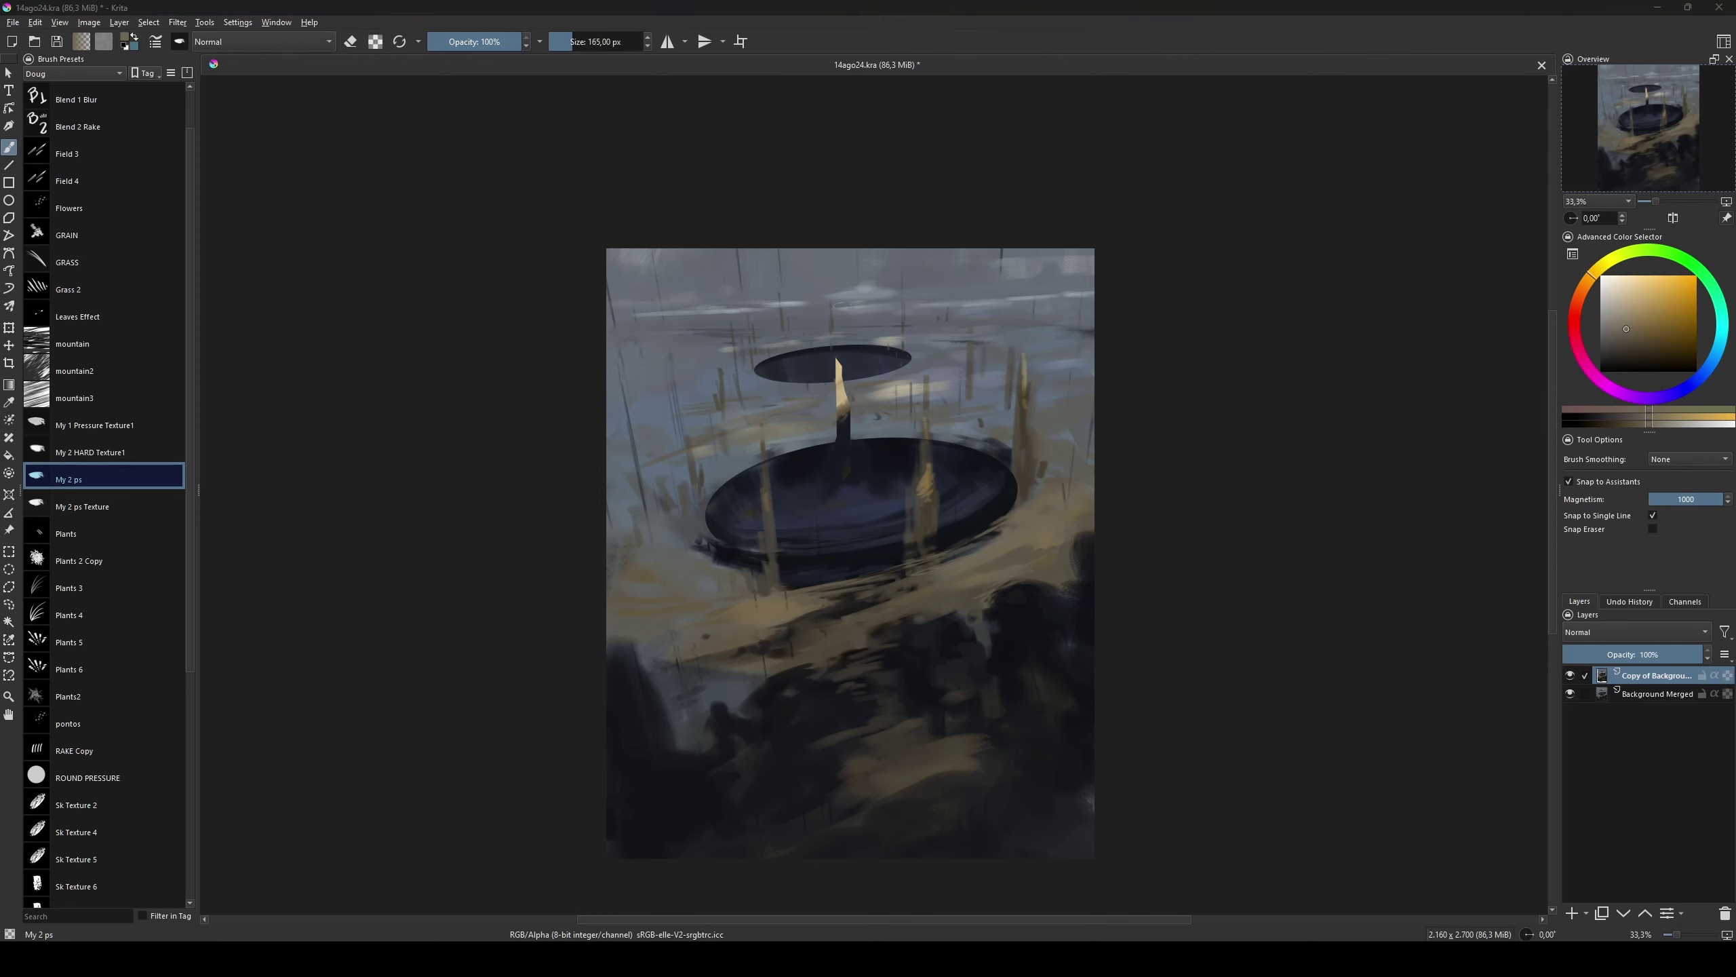
{"action": "left_click", "coordinate": [839, 359], "text": "ctrl"}
{"action": "key", "text": "bracketleft"}
{"action": "left_click_drag", "start_coordinate": [838, 358], "coordinate": [844, 411]}
{"action": "key", "text": "bracketleft"}
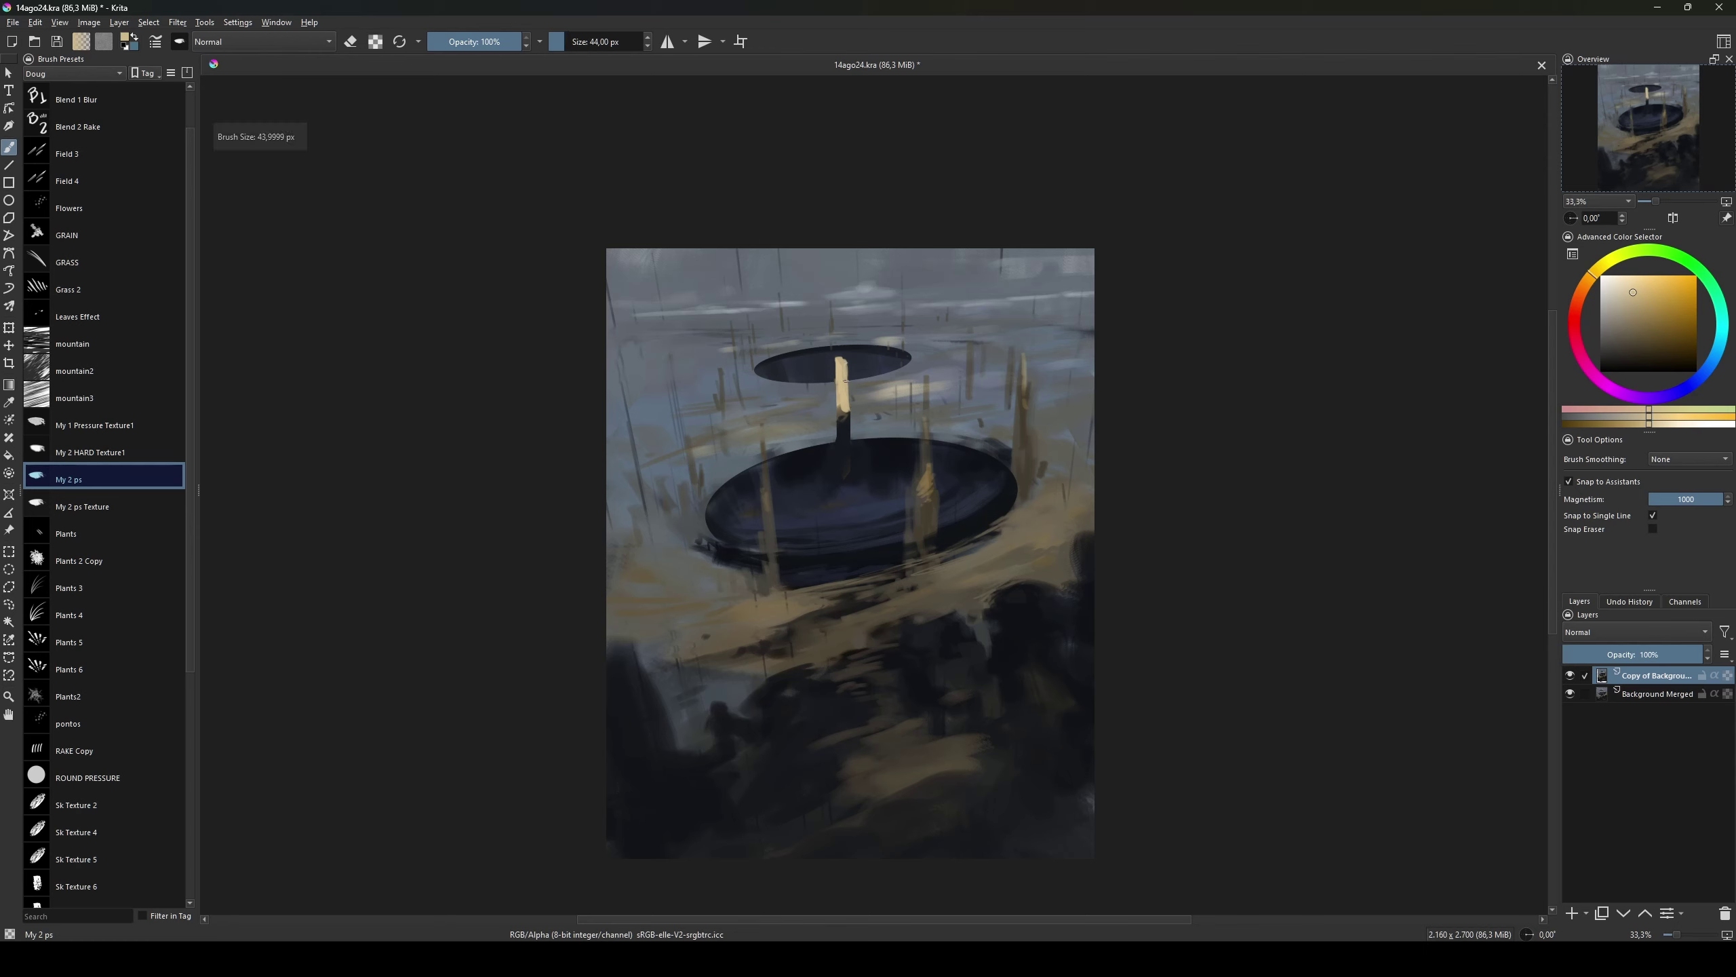
Step: Mirror the view, test a tall rectangular selection over the column, then deselect
{"action": "key", "text": "m"}
{"action": "key", "text": "ctrl+r"}
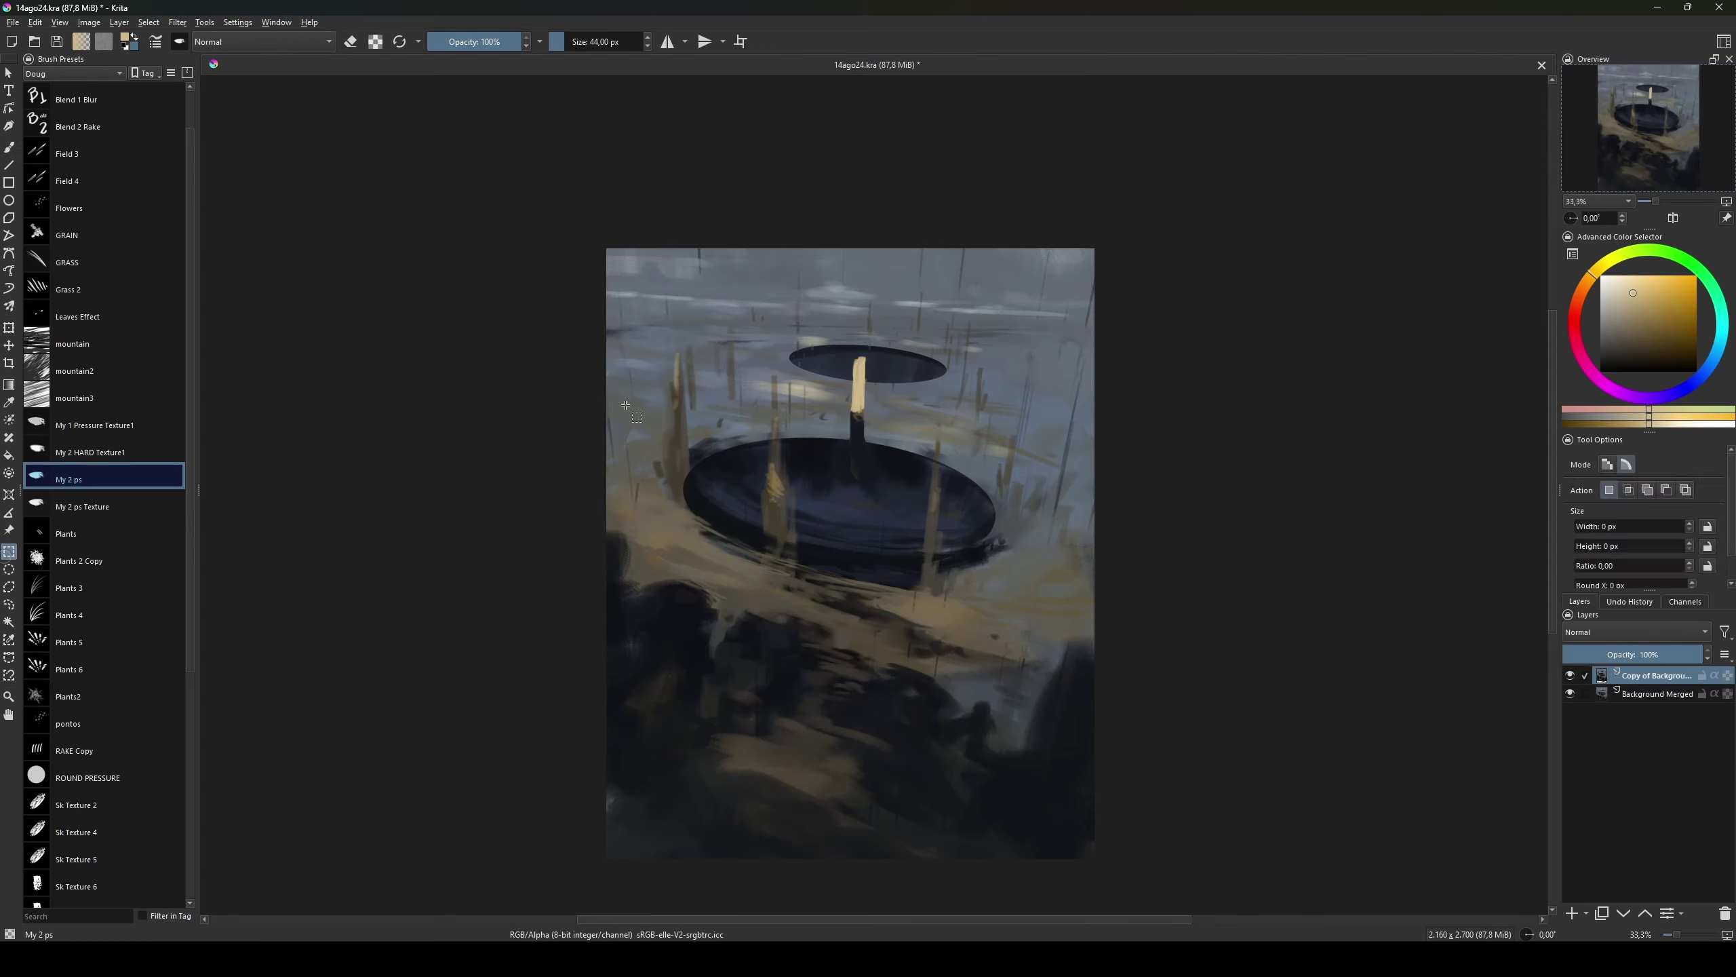
{"action": "left_click_drag", "start_coordinate": [850, 353], "coordinate": [868, 472]}
{"action": "key", "text": "ctrl+shift+a"}
{"action": "key", "text": "b"}
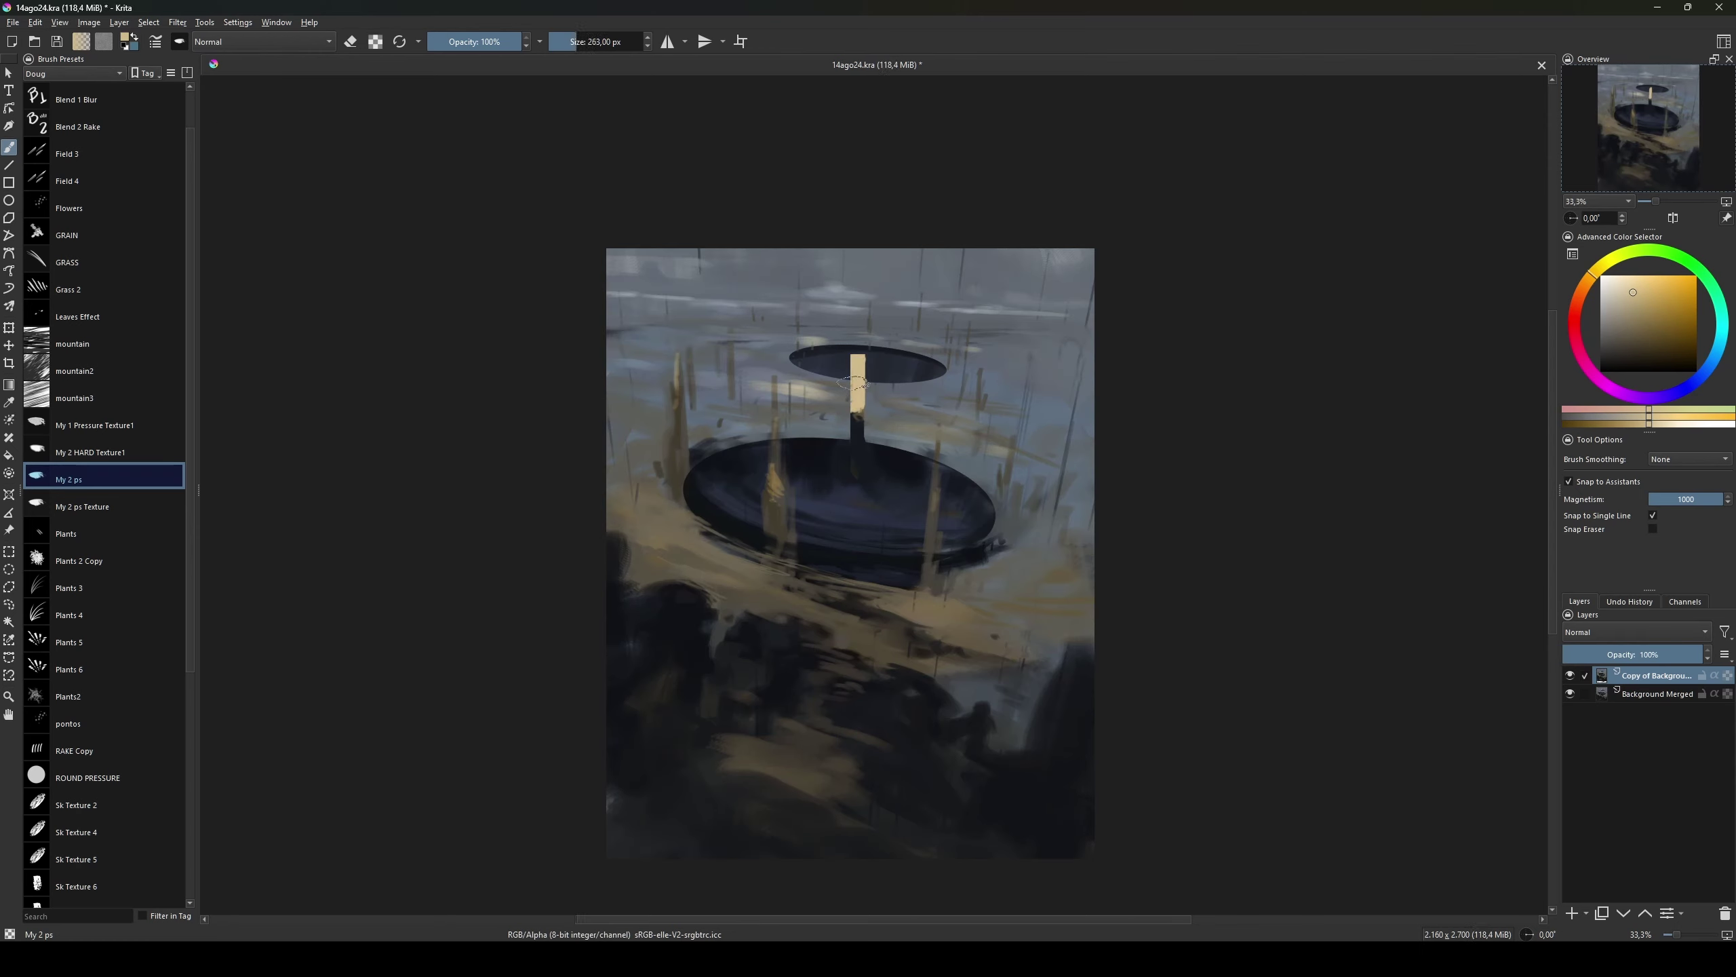
Step: Flip the view back, paint a dark cut into the column top and undo it
{"action": "left_click", "coordinate": [848, 360], "text": "ctrl"}
{"action": "left_click", "coordinate": [858, 397], "text": "ctrl"}
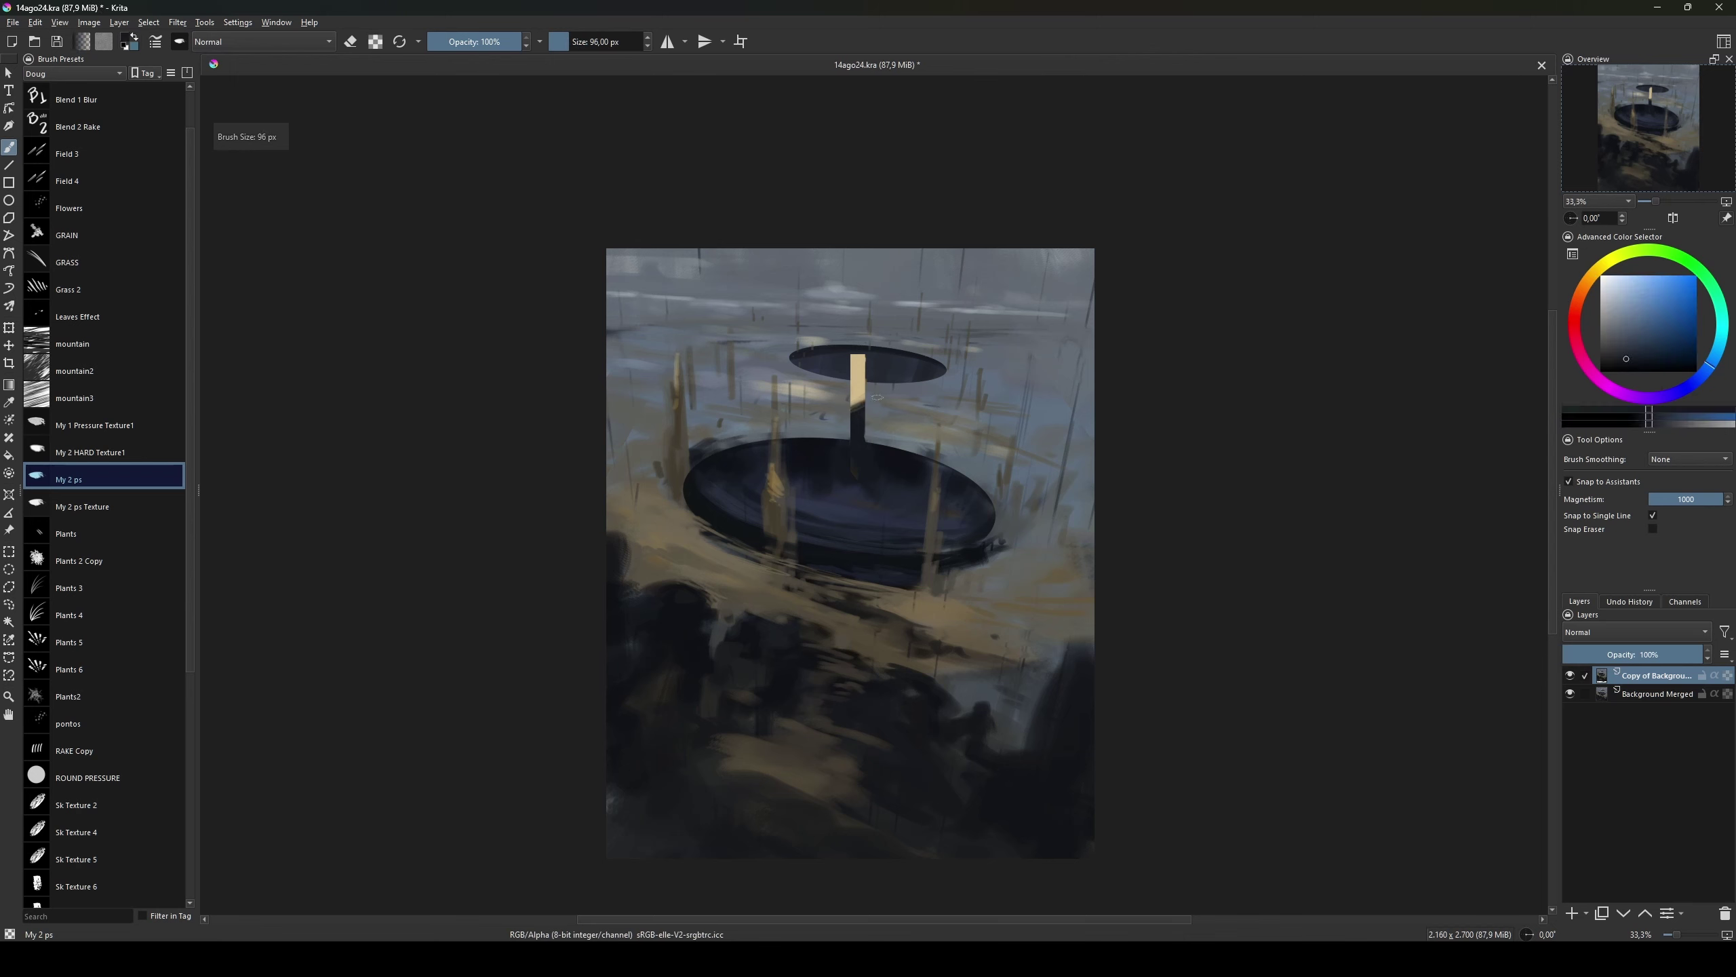
{"action": "key", "text": "m"}
{"action": "left_click", "coordinate": [807, 383], "text": "ctrl"}
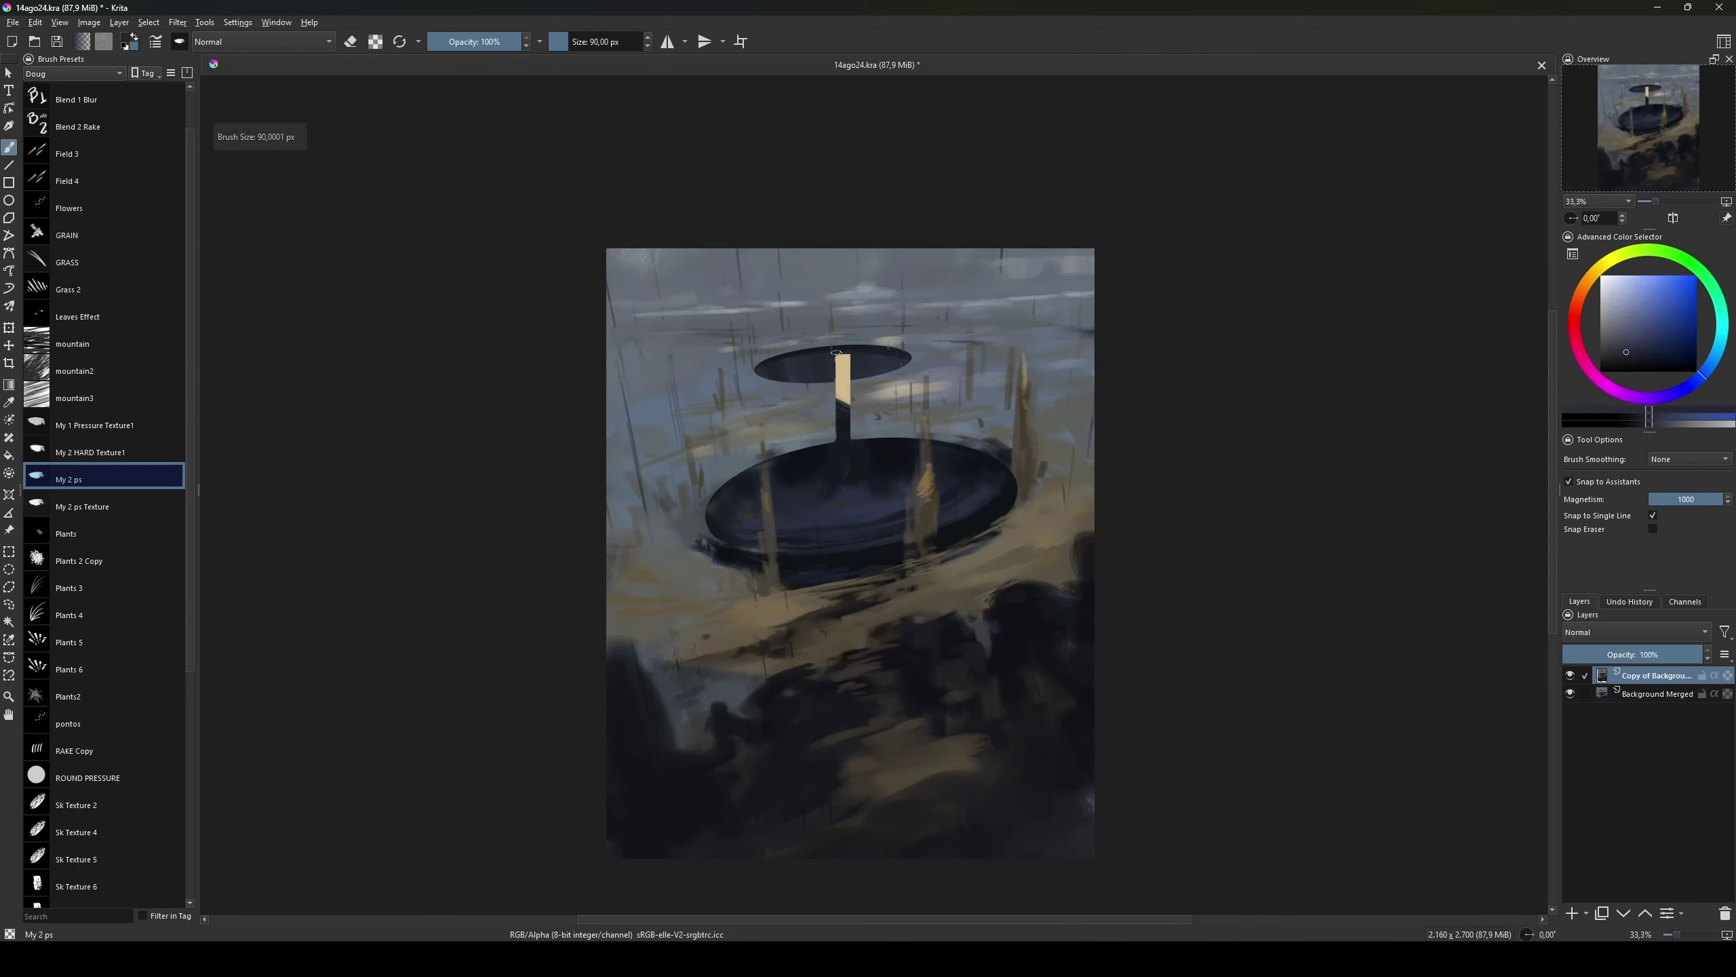
{"action": "key", "text": "bracketleft"}
{"action": "left_click_drag", "start_coordinate": [835, 358], "coordinate": [682, 343]}
{"action": "key", "text": "ctrl+z"}
Step: Sample tan from the ground, zoom in on the pit and load the Sk Texture 4 brush
{"action": "left_click", "coordinate": [862, 390]}
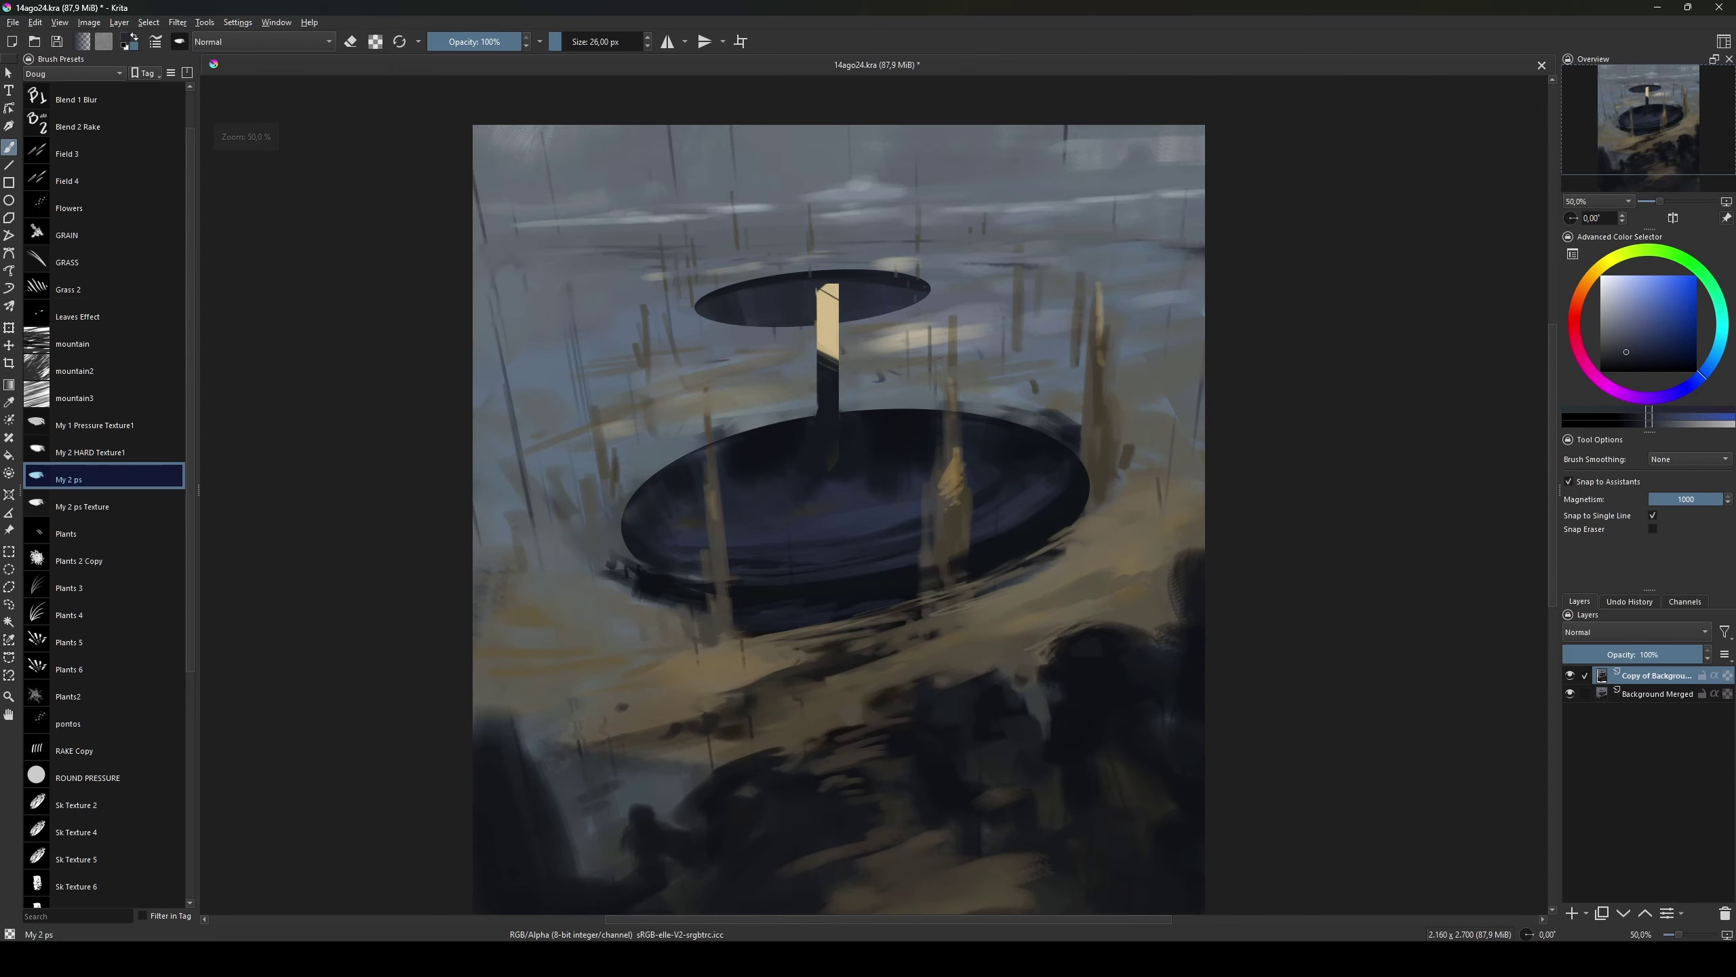
{"action": "left_click", "coordinate": [930, 496], "text": "ctrl"}
{"action": "mouse_move", "coordinate": [931, 496]}
{"action": "left_mouse_down"}
{"action": "mouse_move", "coordinate": [954, 561]}
{"action": "mouse_move", "coordinate": [930, 588]}
{"action": "left_mouse_up"}
{"action": "scroll", "coordinate": [196, 651], "scroll_direction": "down", "scroll_amount": 3}
{"action": "scroll", "coordinate": [196, 651], "scroll_direction": "down", "scroll_amount": 1}
{"action": "left_click", "coordinate": [75, 681]}
Step: Dab textured strokes near a spire, resizing the brush to 165 px then 68 px
{"action": "left_click", "coordinate": [1077, 528], "text": "ctrl"}
{"action": "left_click_drag", "start_coordinate": [1077, 527], "coordinate": [1107, 500]}
{"action": "left_click", "coordinate": [1107, 500], "text": "ctrl"}
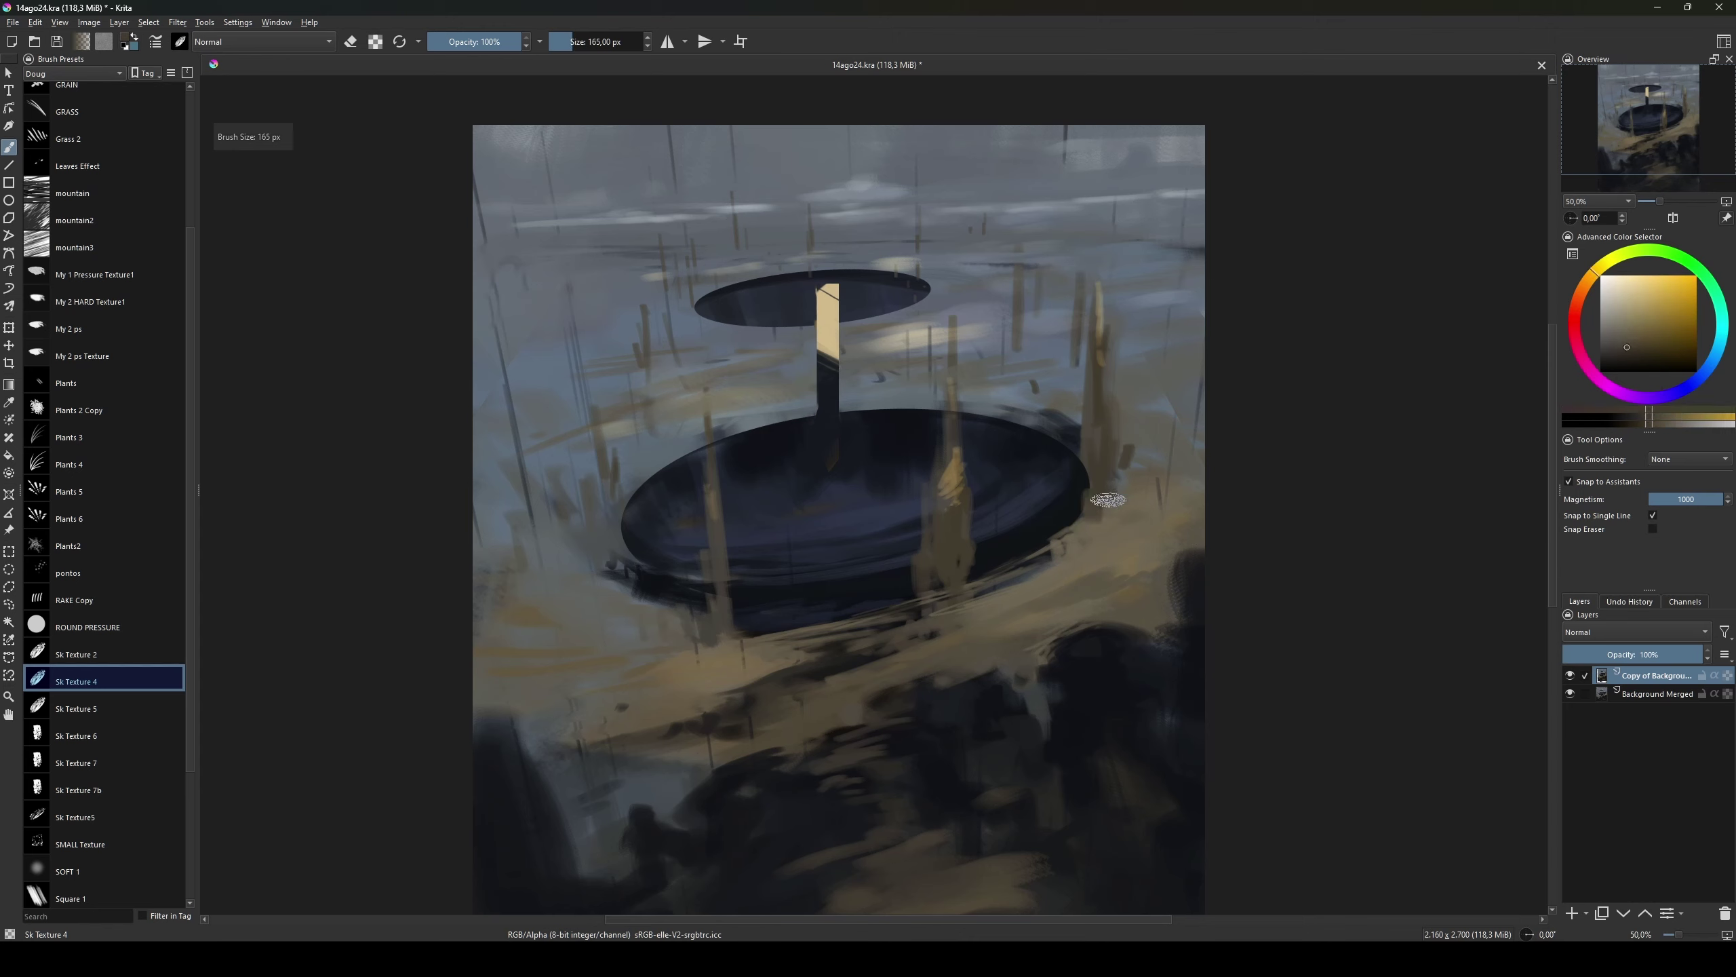
{"action": "left_click_drag", "start_coordinate": [939, 498], "coordinate": [949, 434]}
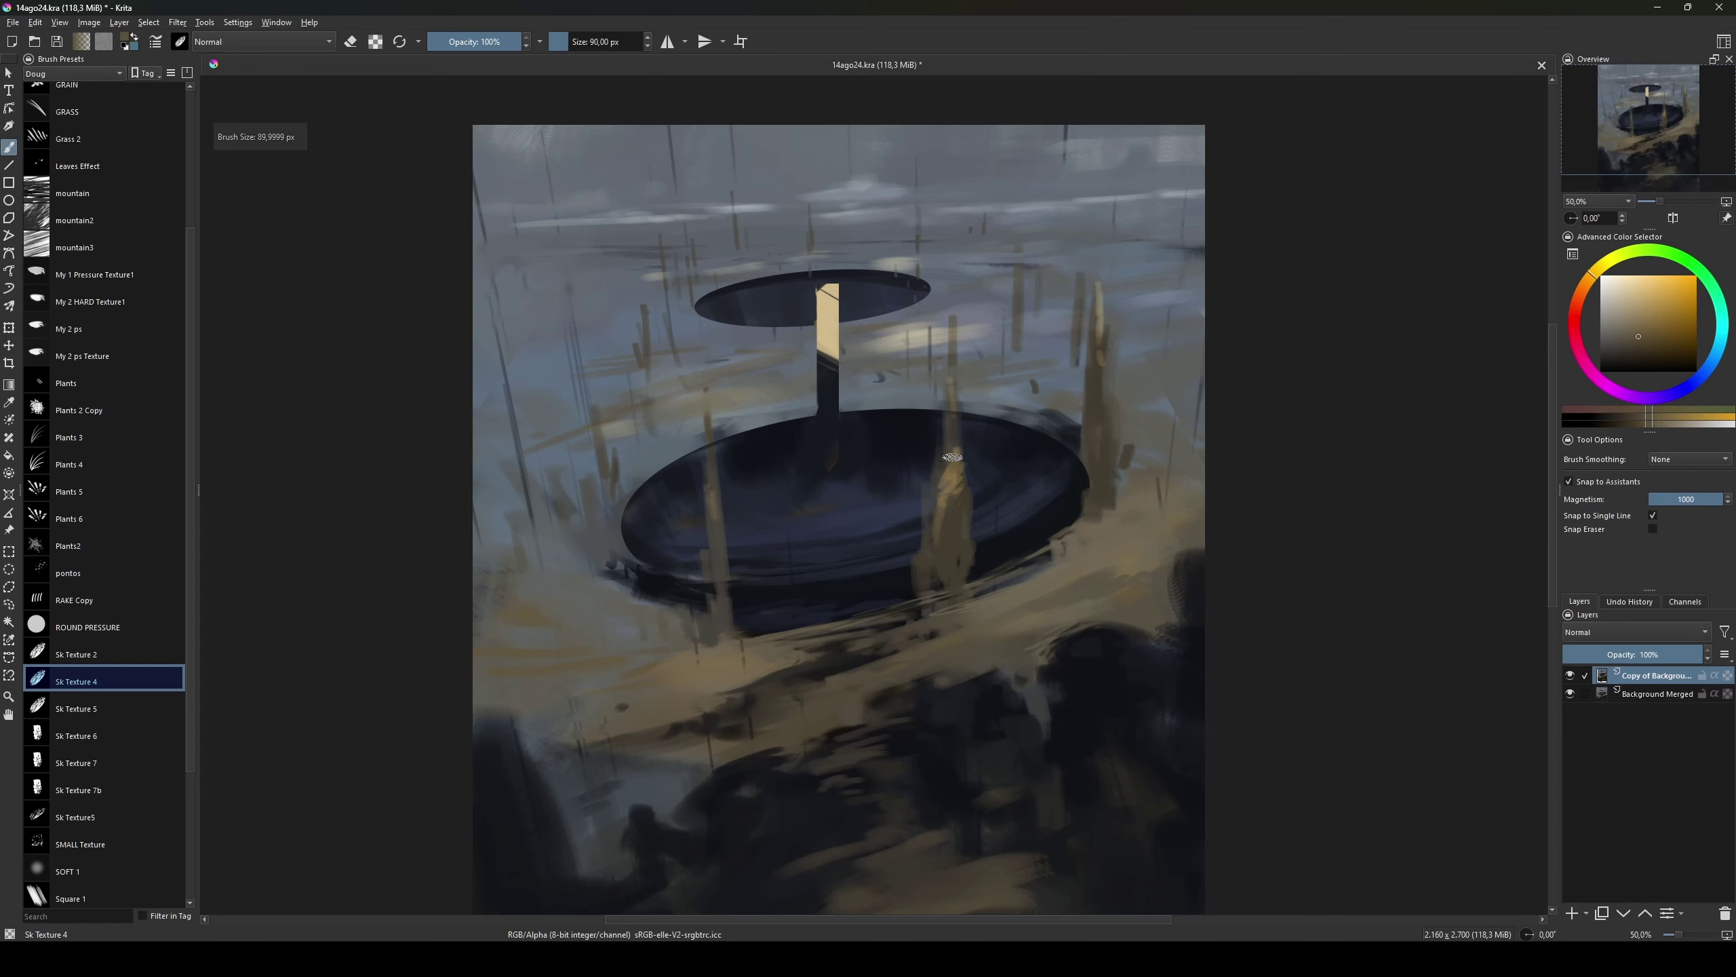
{"action": "left_click", "coordinate": [949, 433], "text": "ctrl"}
{"action": "left_click", "coordinate": [954, 486], "text": "ctrl"}
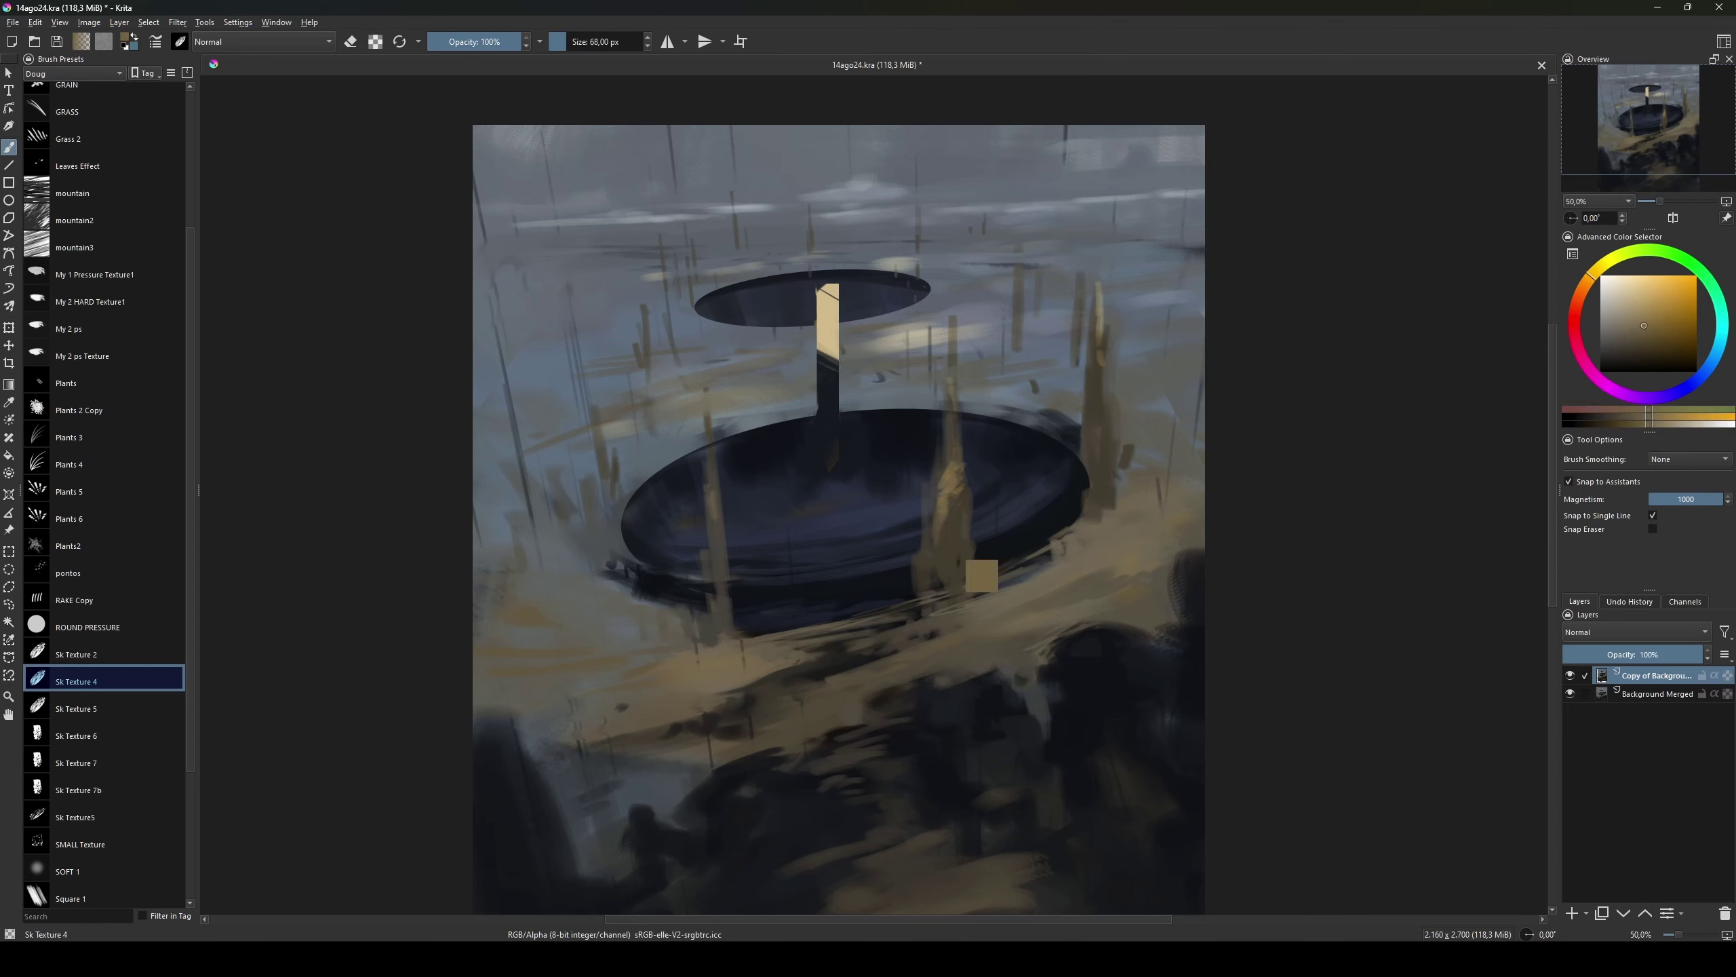
{"action": "left_click", "coordinate": [931, 472], "text": "ctrl"}
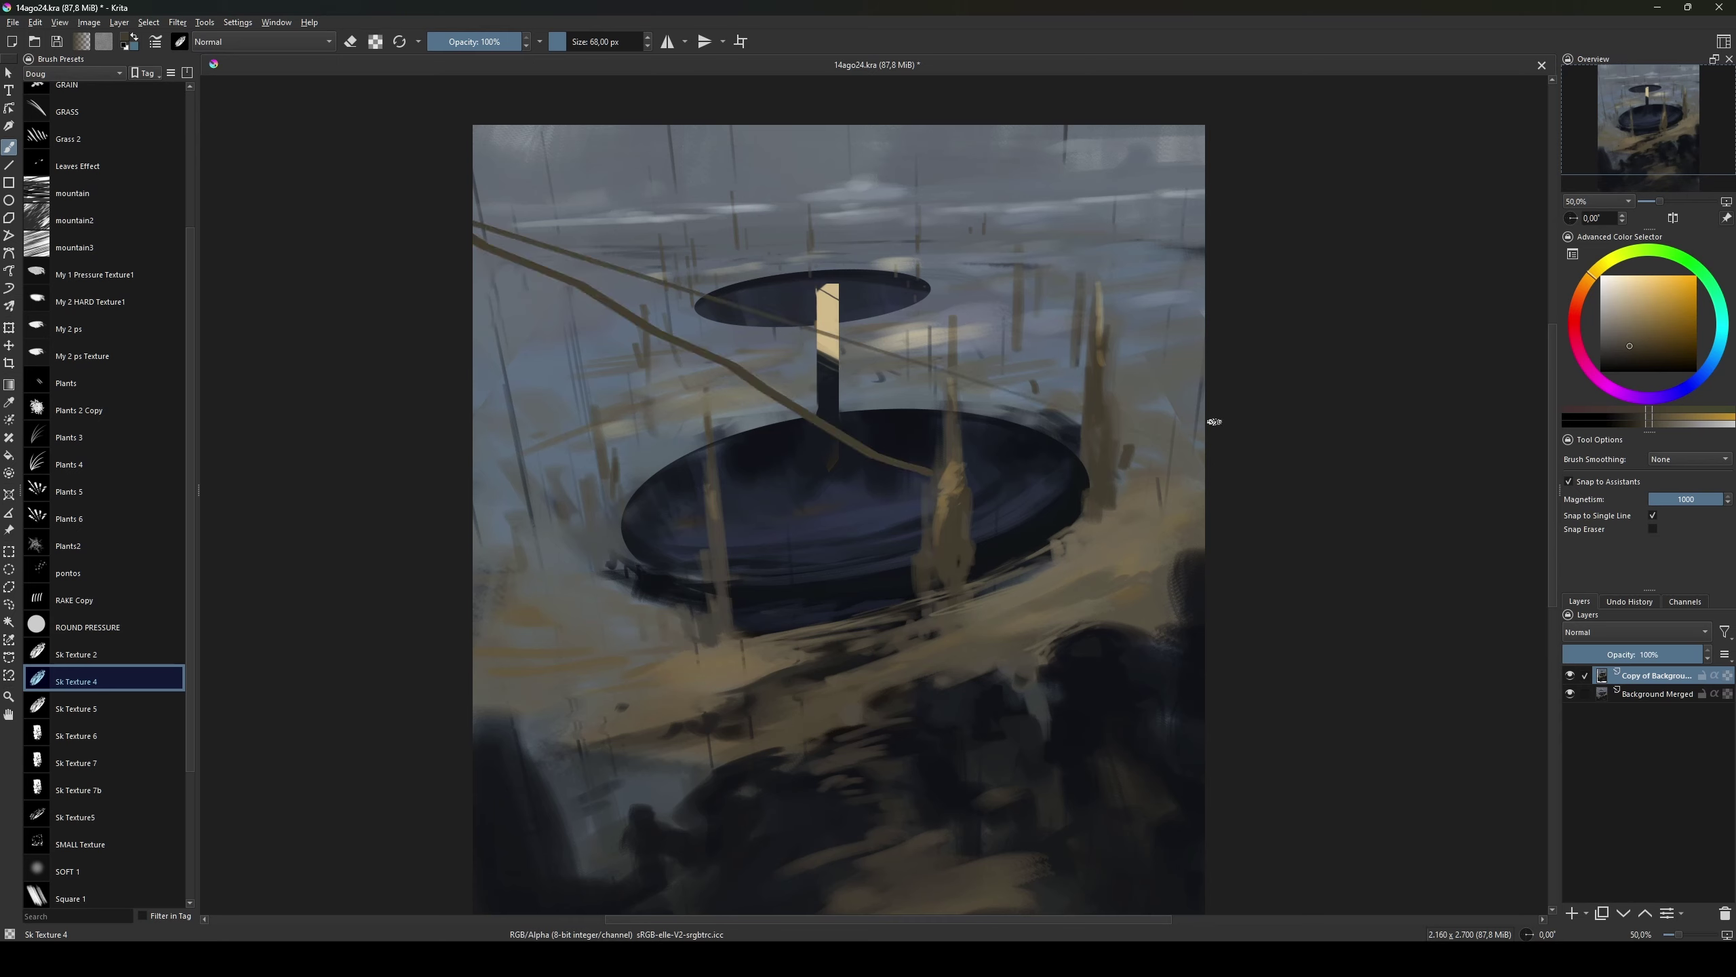
{"action": "scroll", "coordinate": [931, 472], "scroll_direction": "down", "scroll_amount": 1}
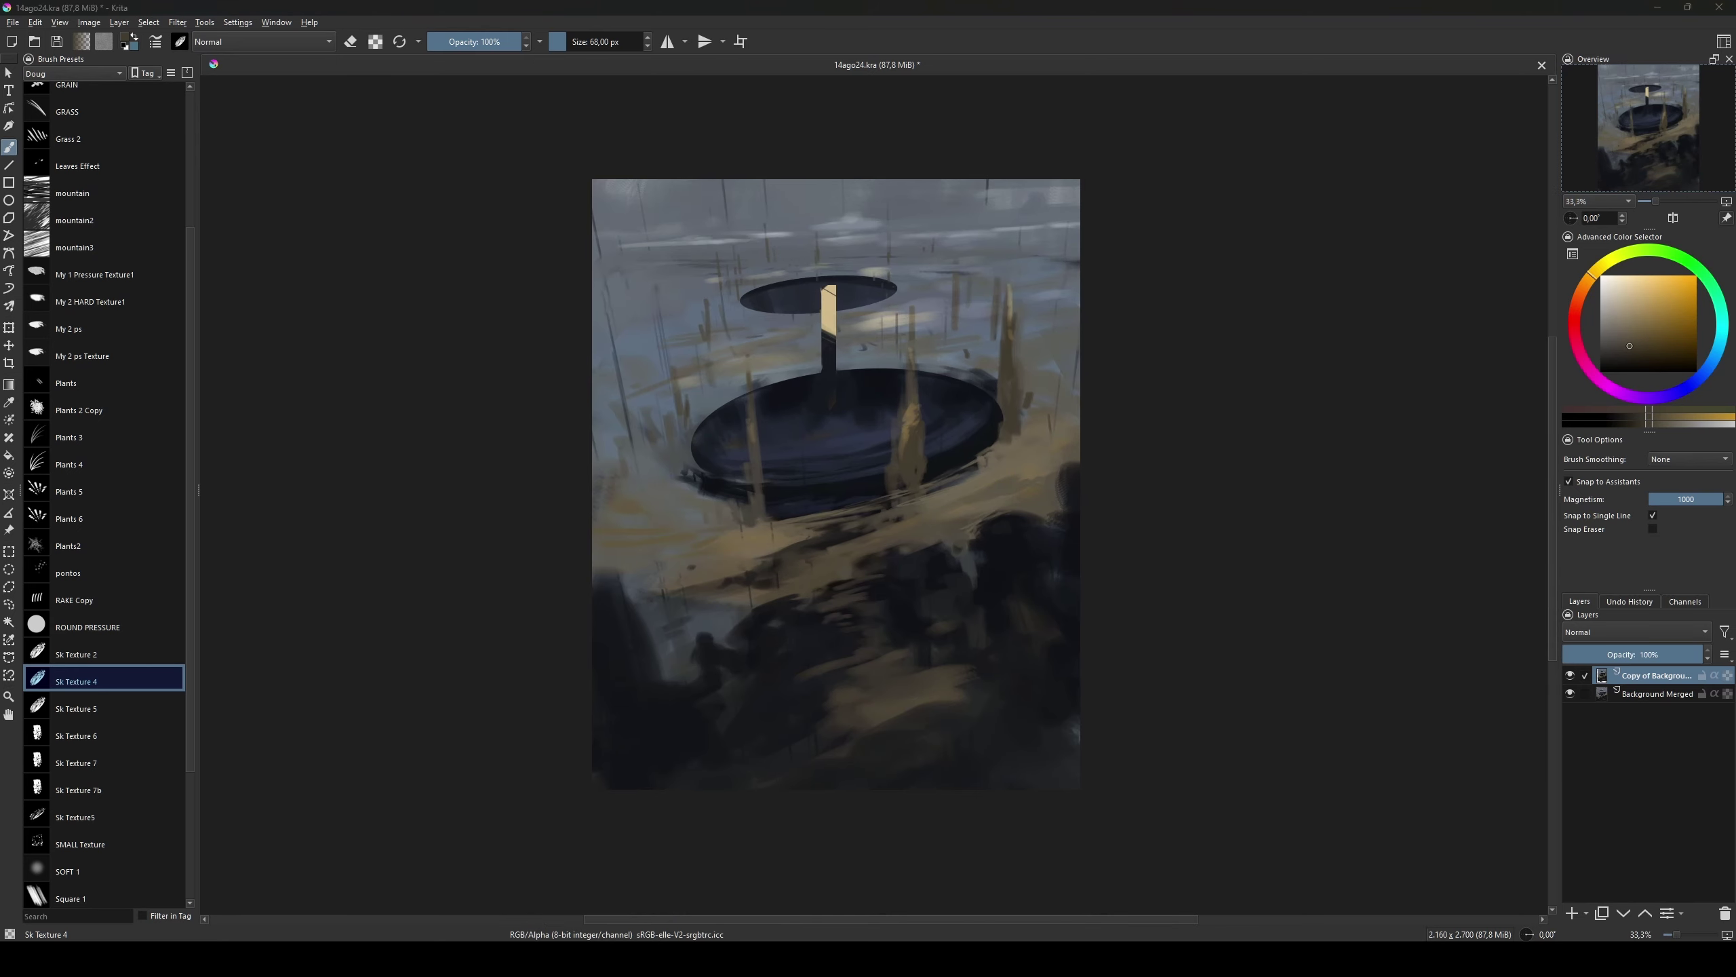
Step: Sample tan and dark navy from the painting and set the brush to about 110 px
{"action": "left_click", "coordinate": [940, 527], "text": "ctrl"}
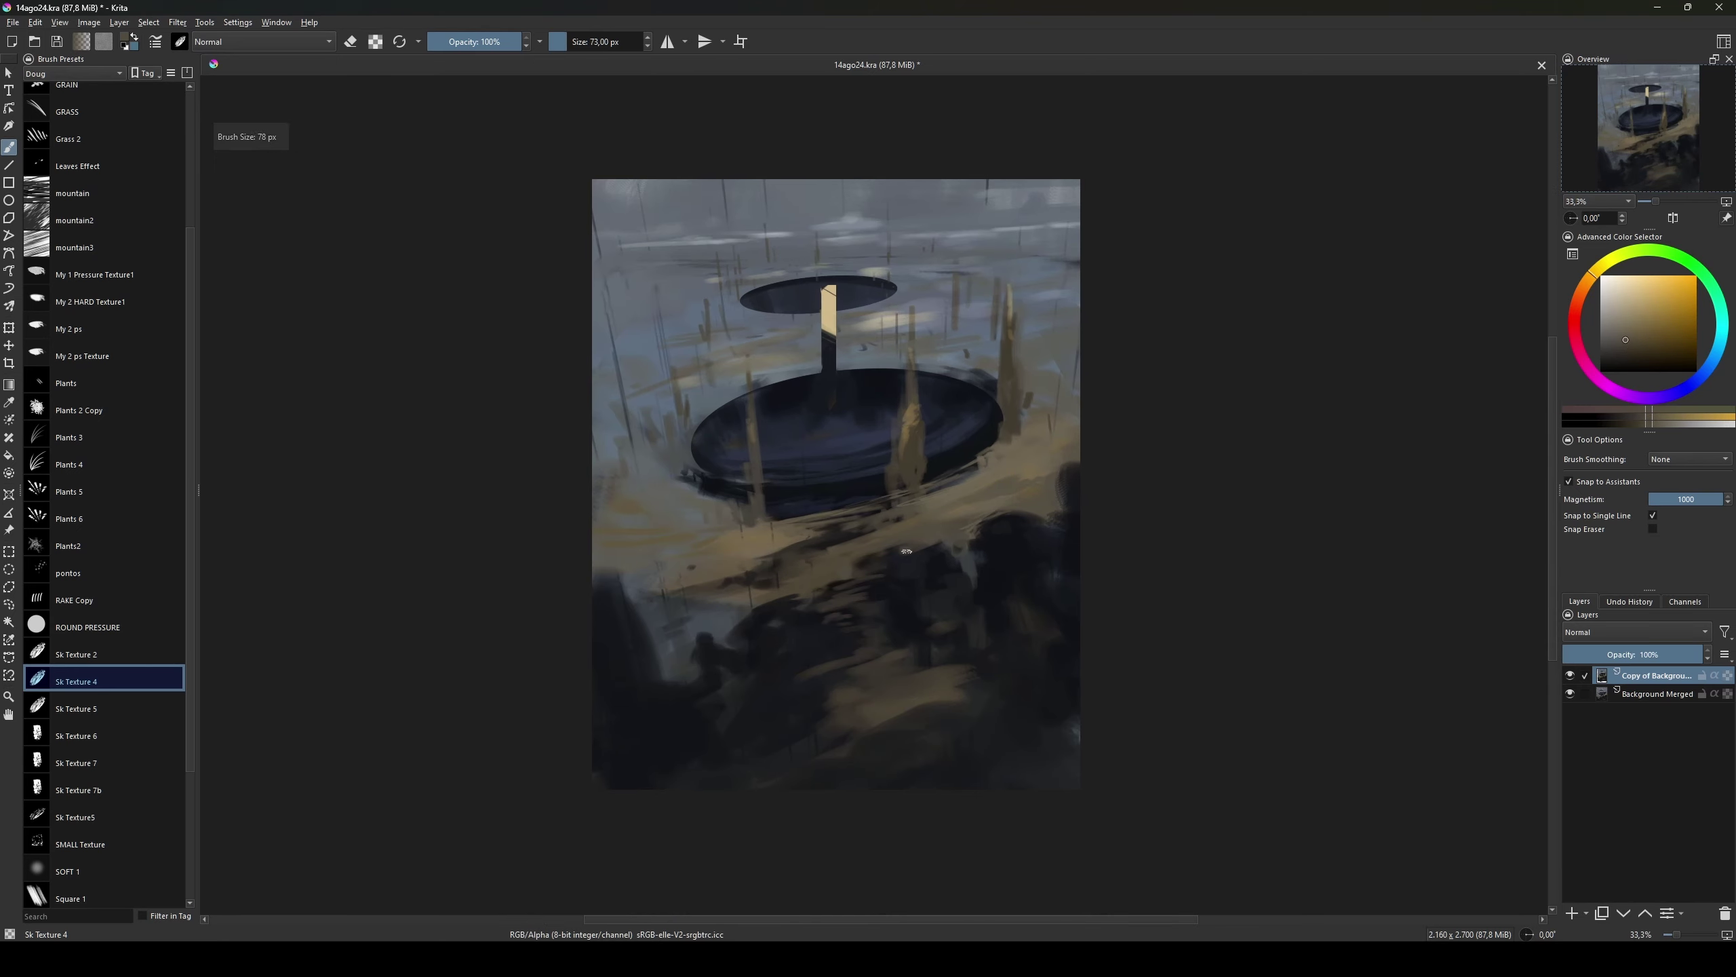
{"action": "left_click", "coordinate": [889, 495], "text": "ctrl"}
{"action": "left_click", "coordinate": [947, 494], "text": "ctrl"}
{"action": "key", "text": "bracketright"}
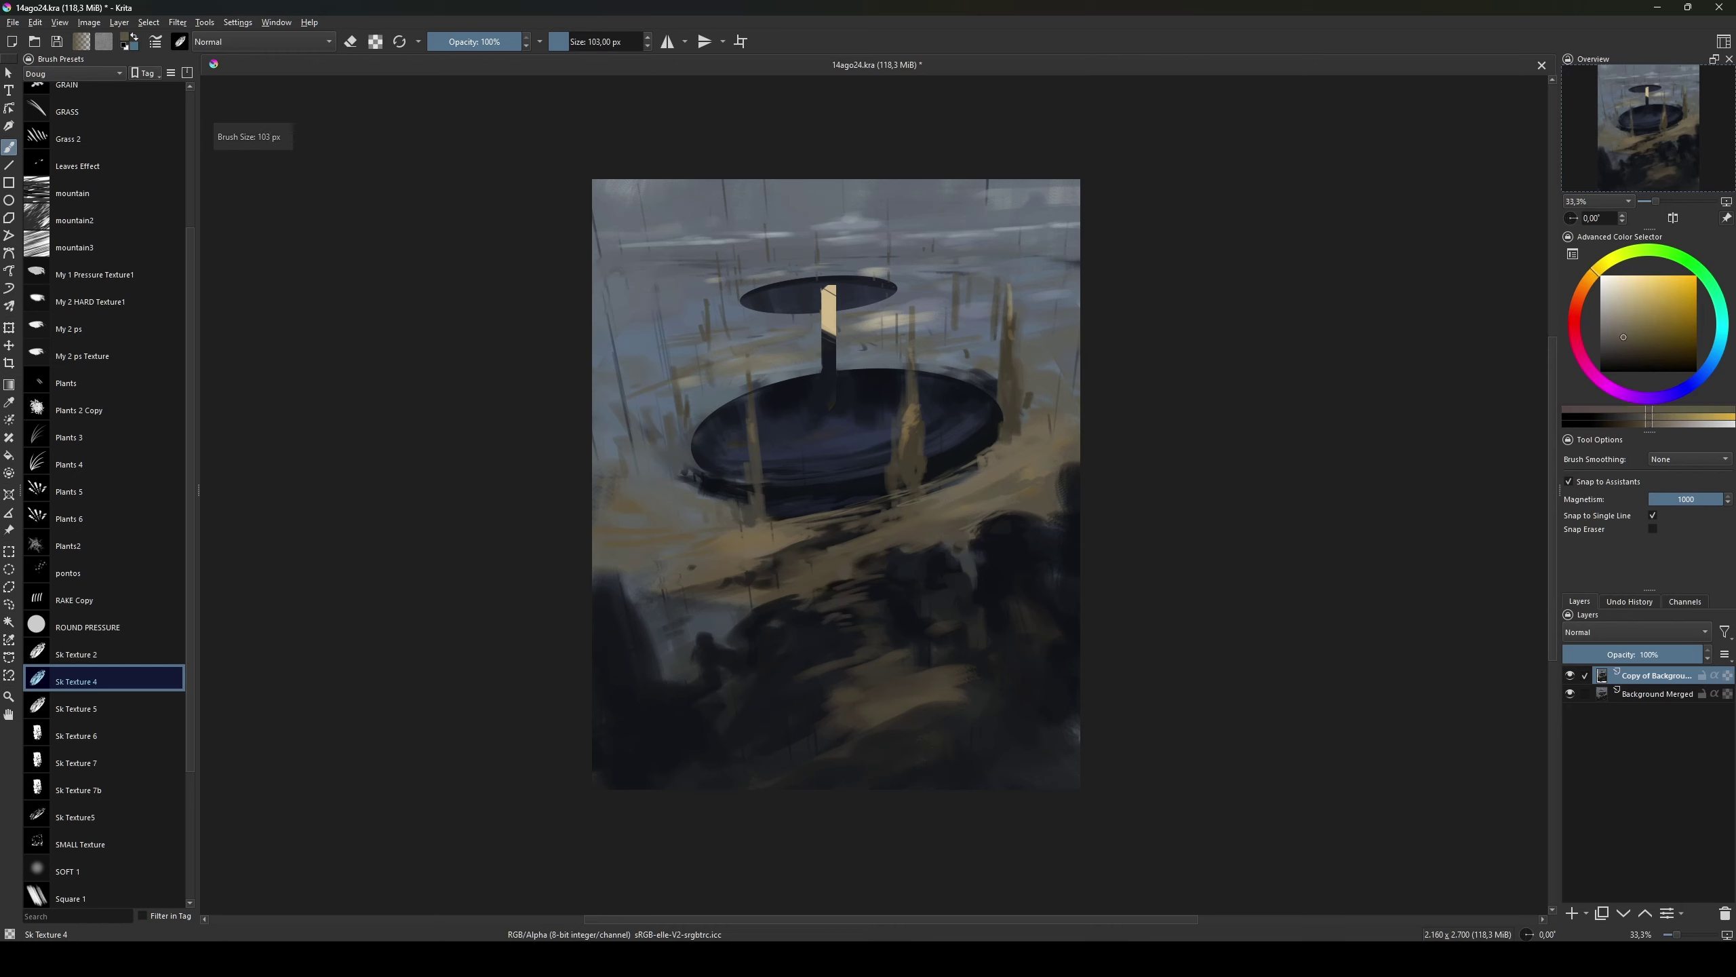
{"action": "key", "text": "bracketright"}
{"action": "left_click", "coordinate": [833, 363], "text": "ctrl"}
{"action": "key", "text": "bracketleft"}
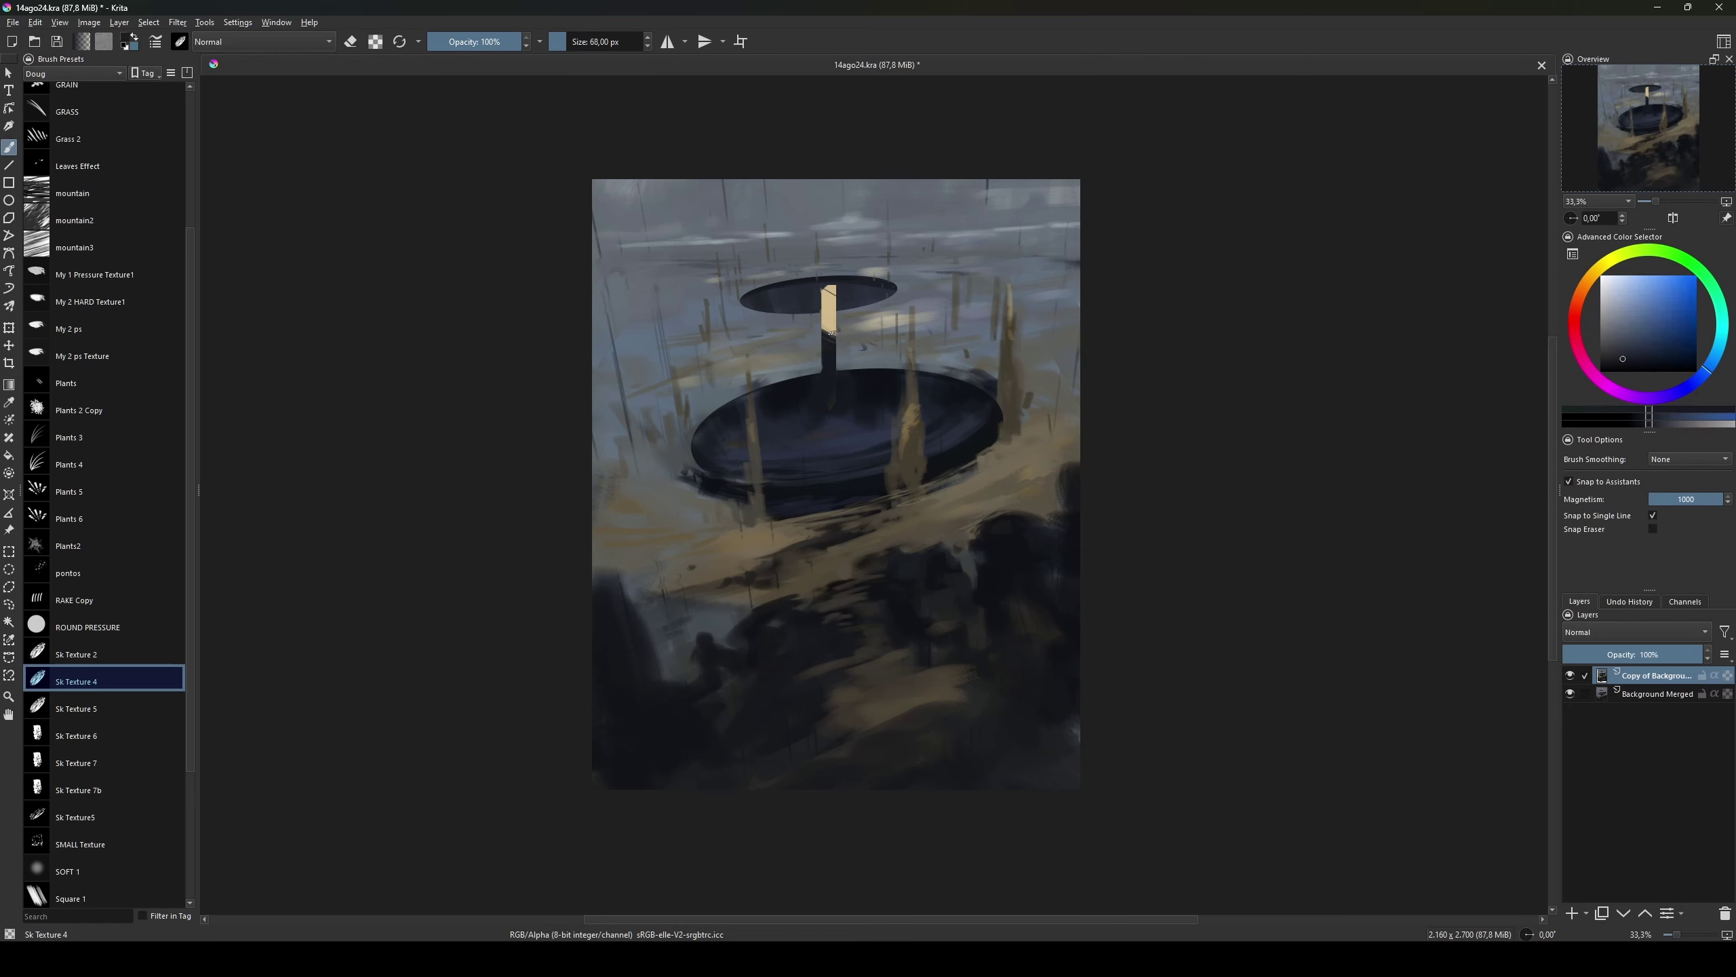
Step: Sample teal, pale yellow-green and blue-grey haze tones with the brush at 78 px
{"action": "left_click", "coordinate": [833, 329], "text": "ctrl"}
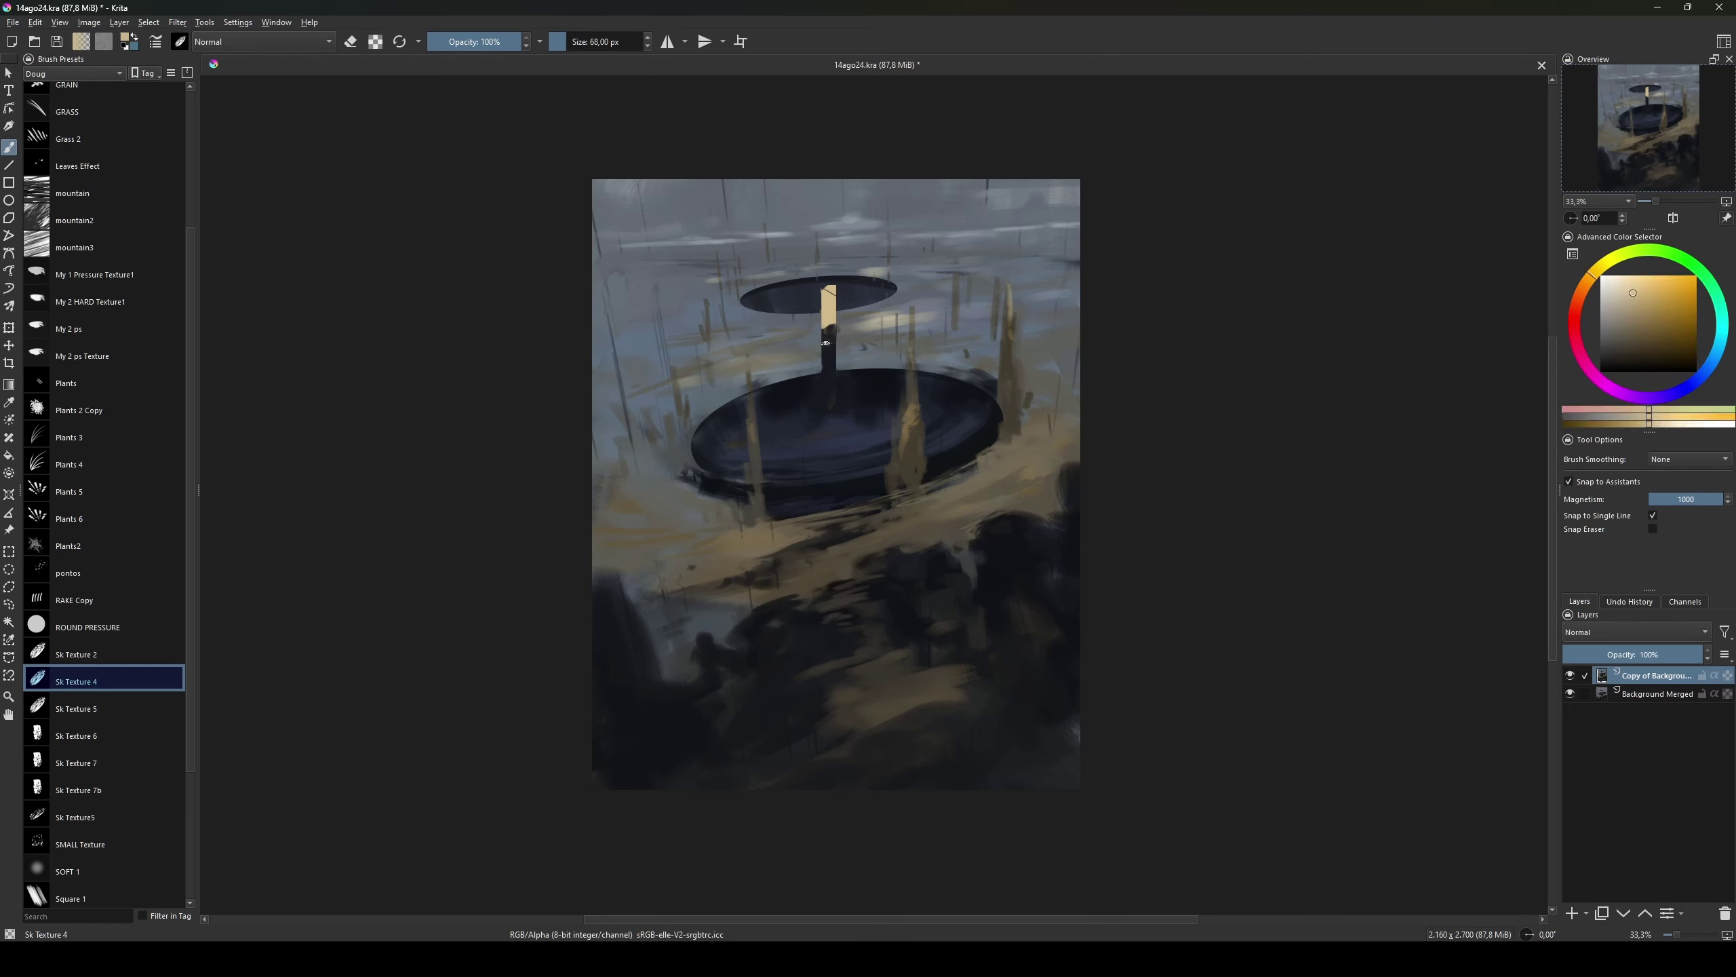
{"action": "key", "text": "bracketright"}
{"action": "key", "text": "bracketright"}
{"action": "key", "text": "bracketright"}
{"action": "left_click", "coordinate": [700, 309], "text": "ctrl"}
{"action": "key", "text": "bracketleft"}
{"action": "key", "text": "bracketleft"}
{"action": "key", "text": "bracketleft"}
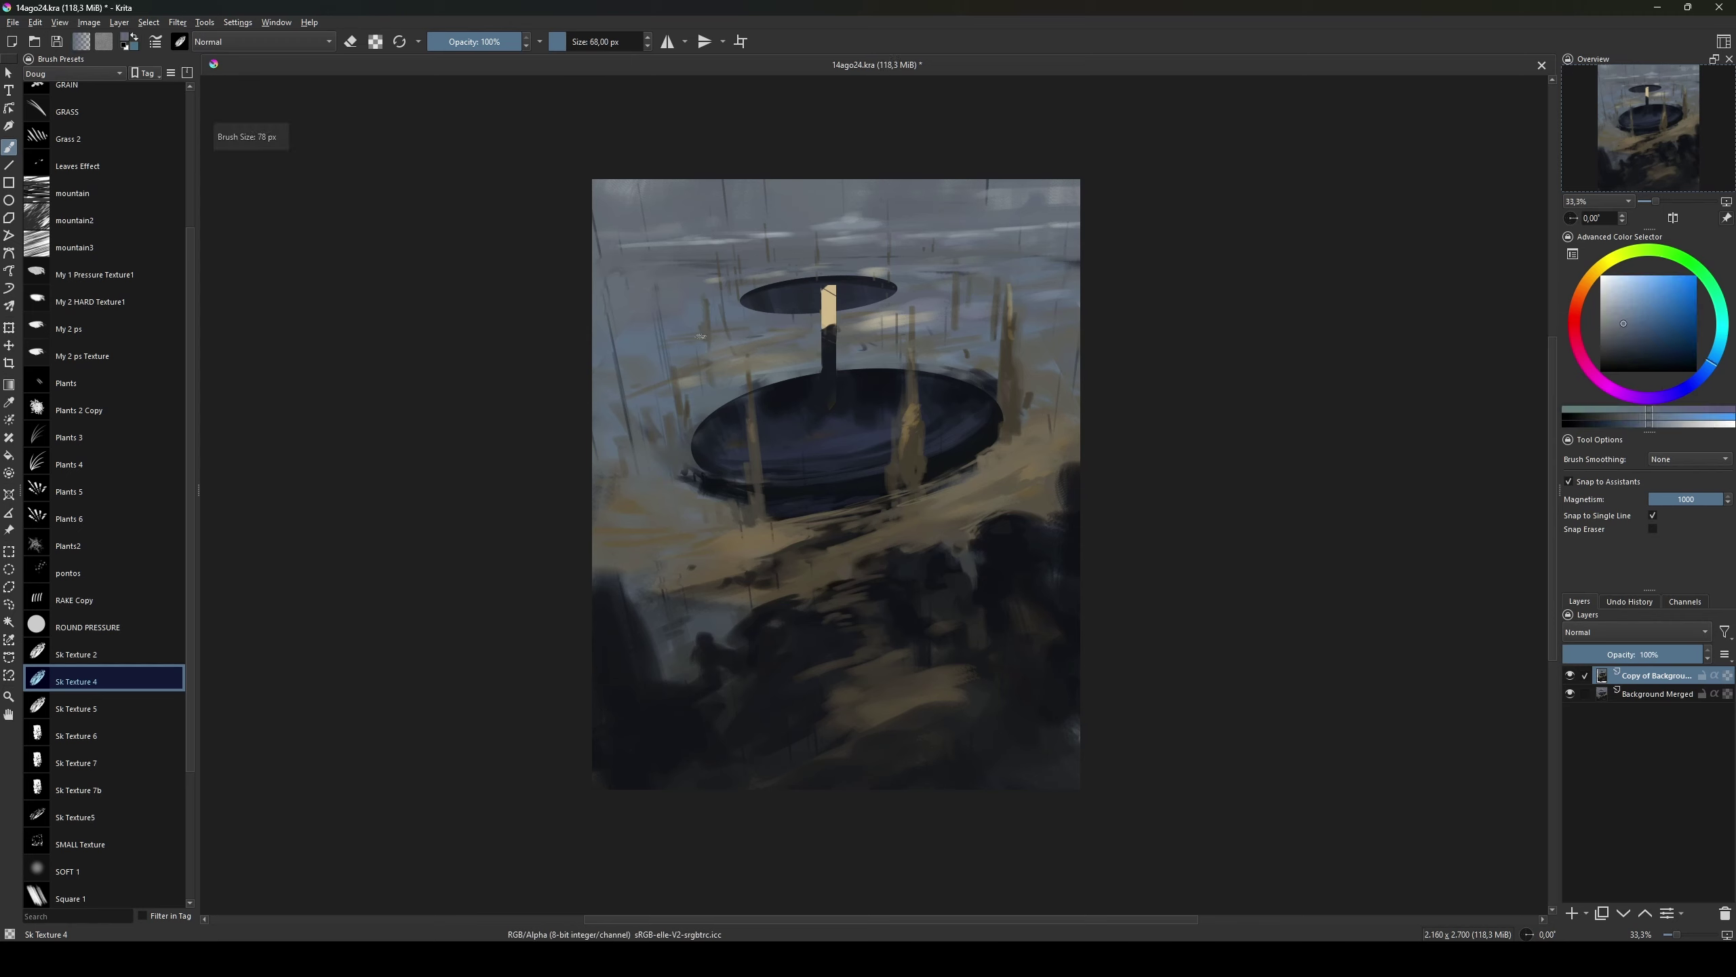
{"action": "left_click", "coordinate": [913, 338], "text": "ctrl"}
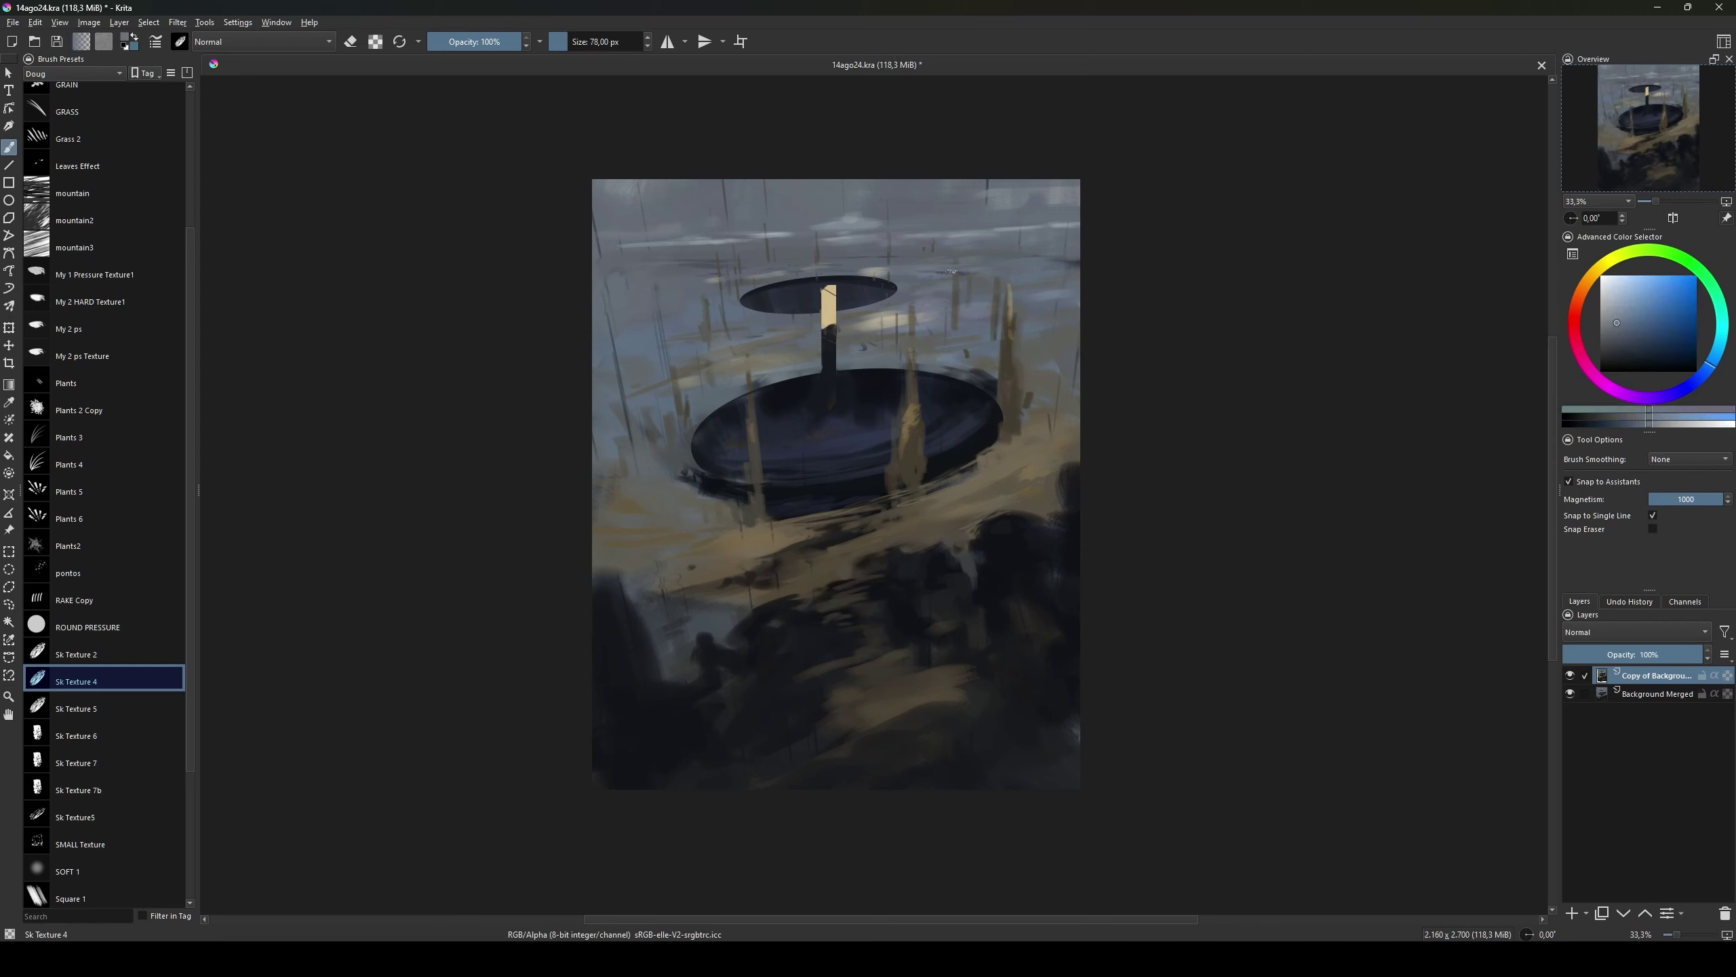
{"action": "left_click", "coordinate": [957, 273], "text": "ctrl"}
Step: Blend the blue-grey sky haze with the Blend 1 Blur brush, then return to Sk Texture 4
{"action": "key", "text": "slash"}
{"action": "key", "text": "bracketright"}
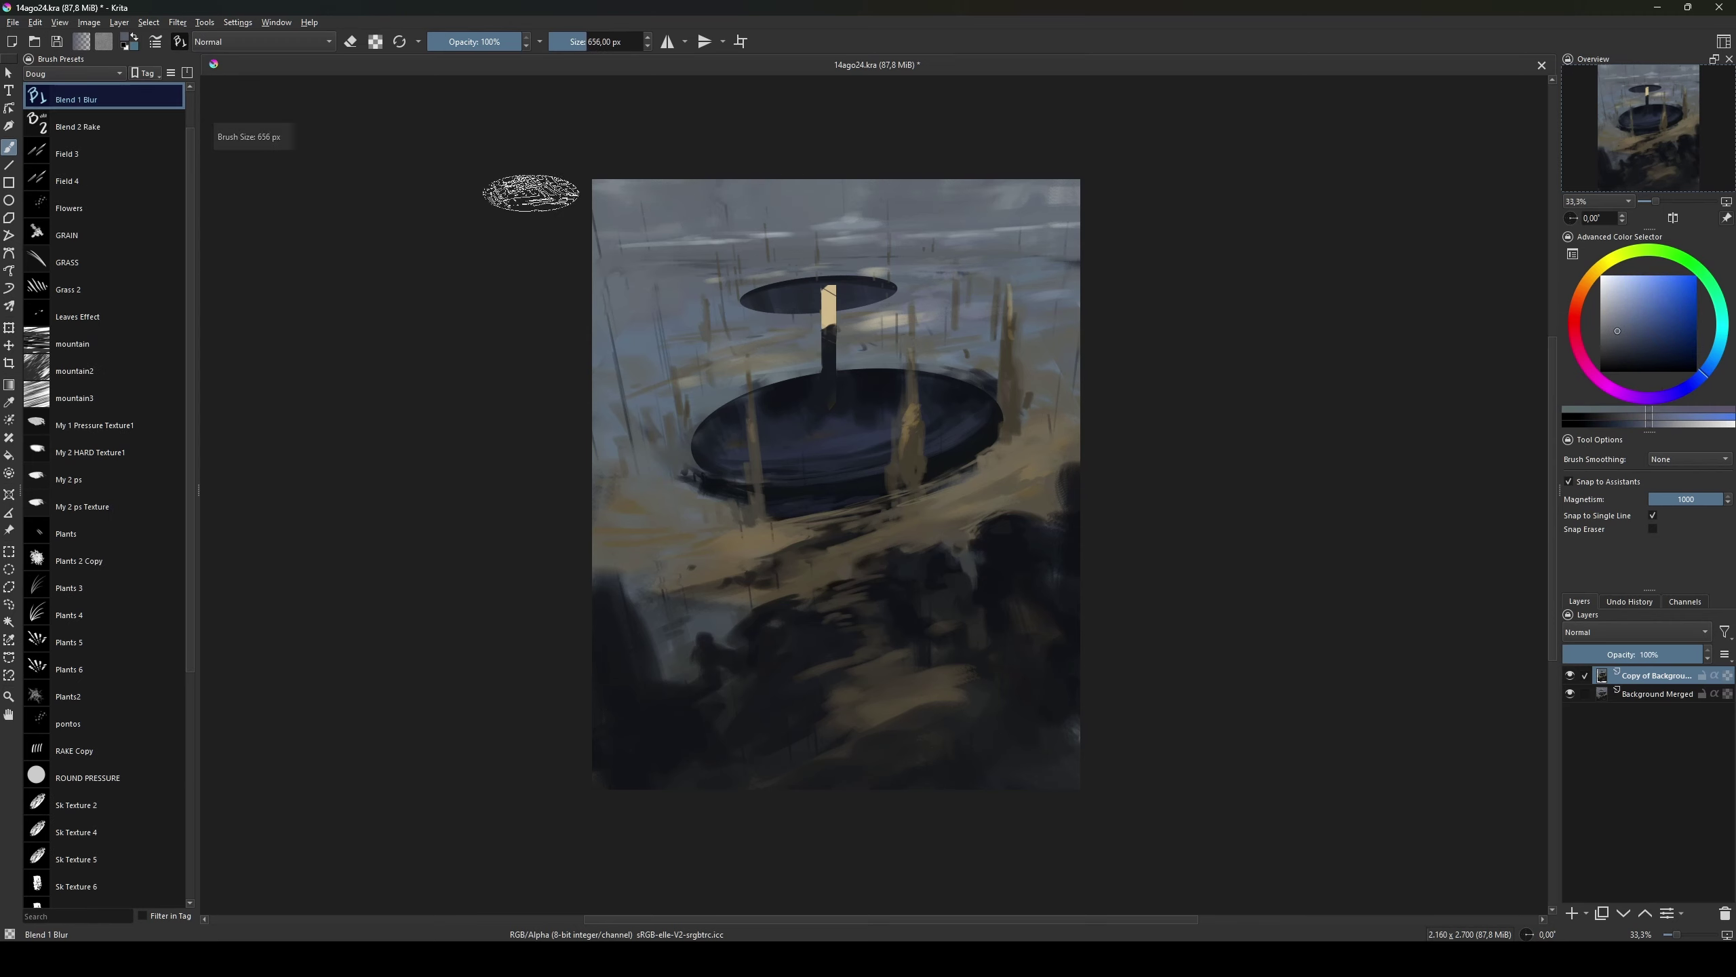
{"action": "key", "text": "bracketleft"}
{"action": "key", "text": "bracketleft"}
{"action": "key", "text": "bracketleft"}
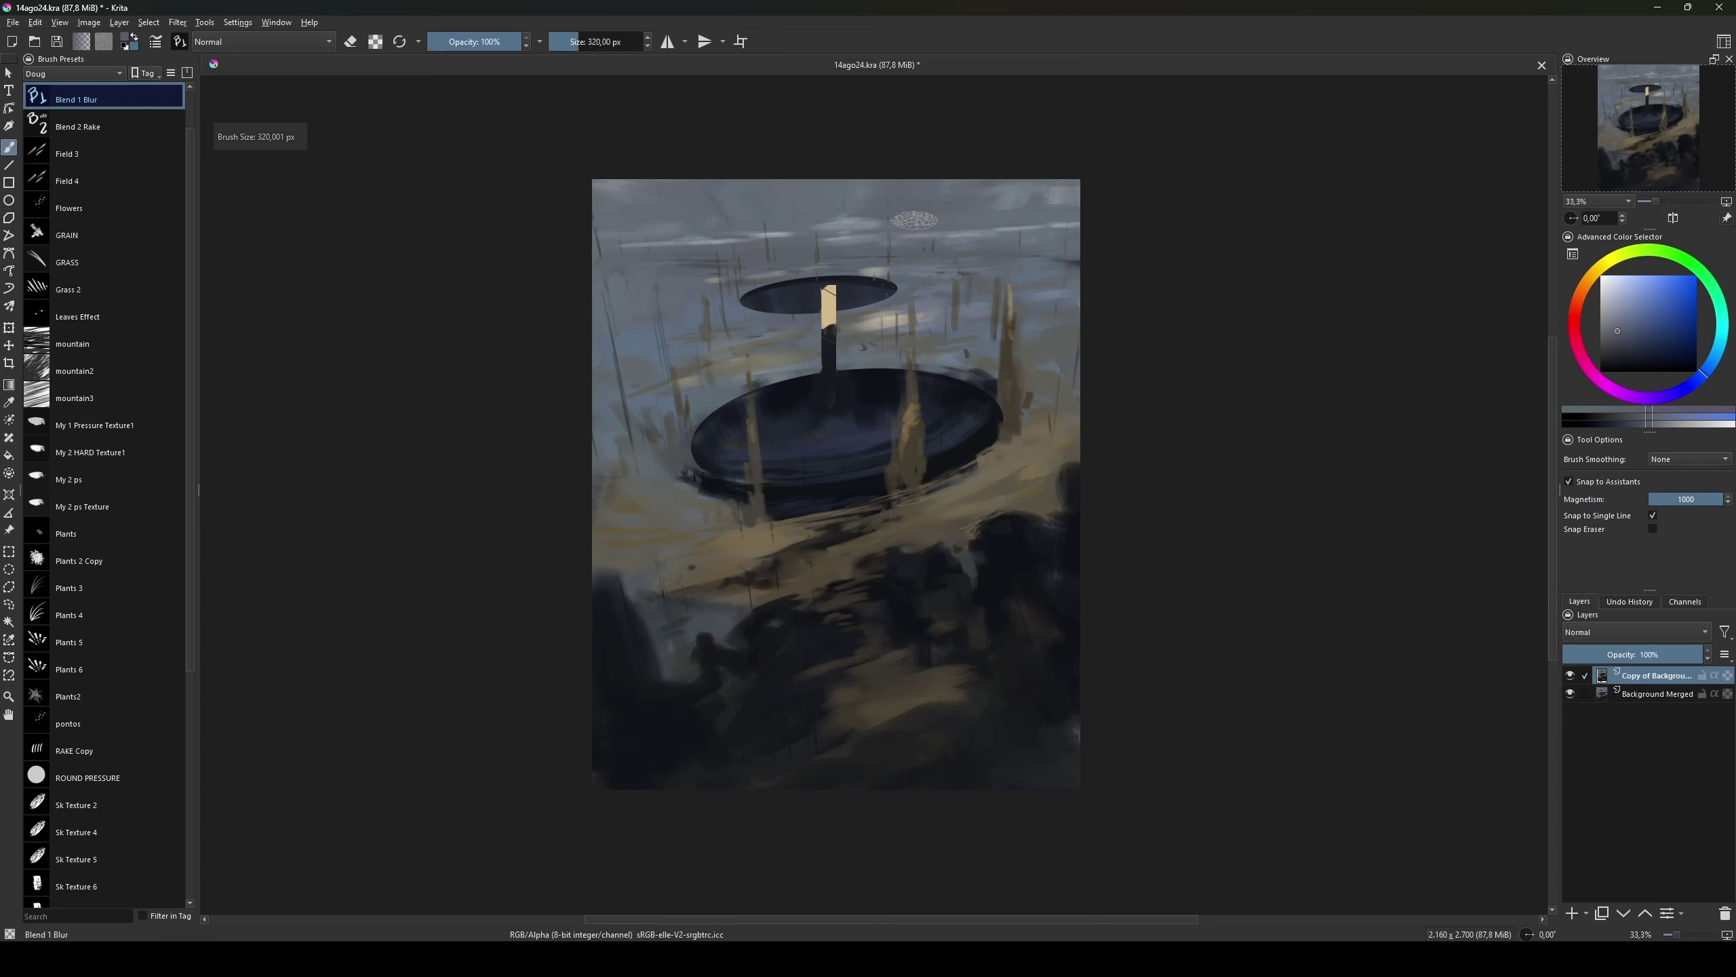
{"action": "key", "text": "bracketright"}
{"action": "key", "text": "bracketright"}
{"action": "key", "text": "bracketright"}
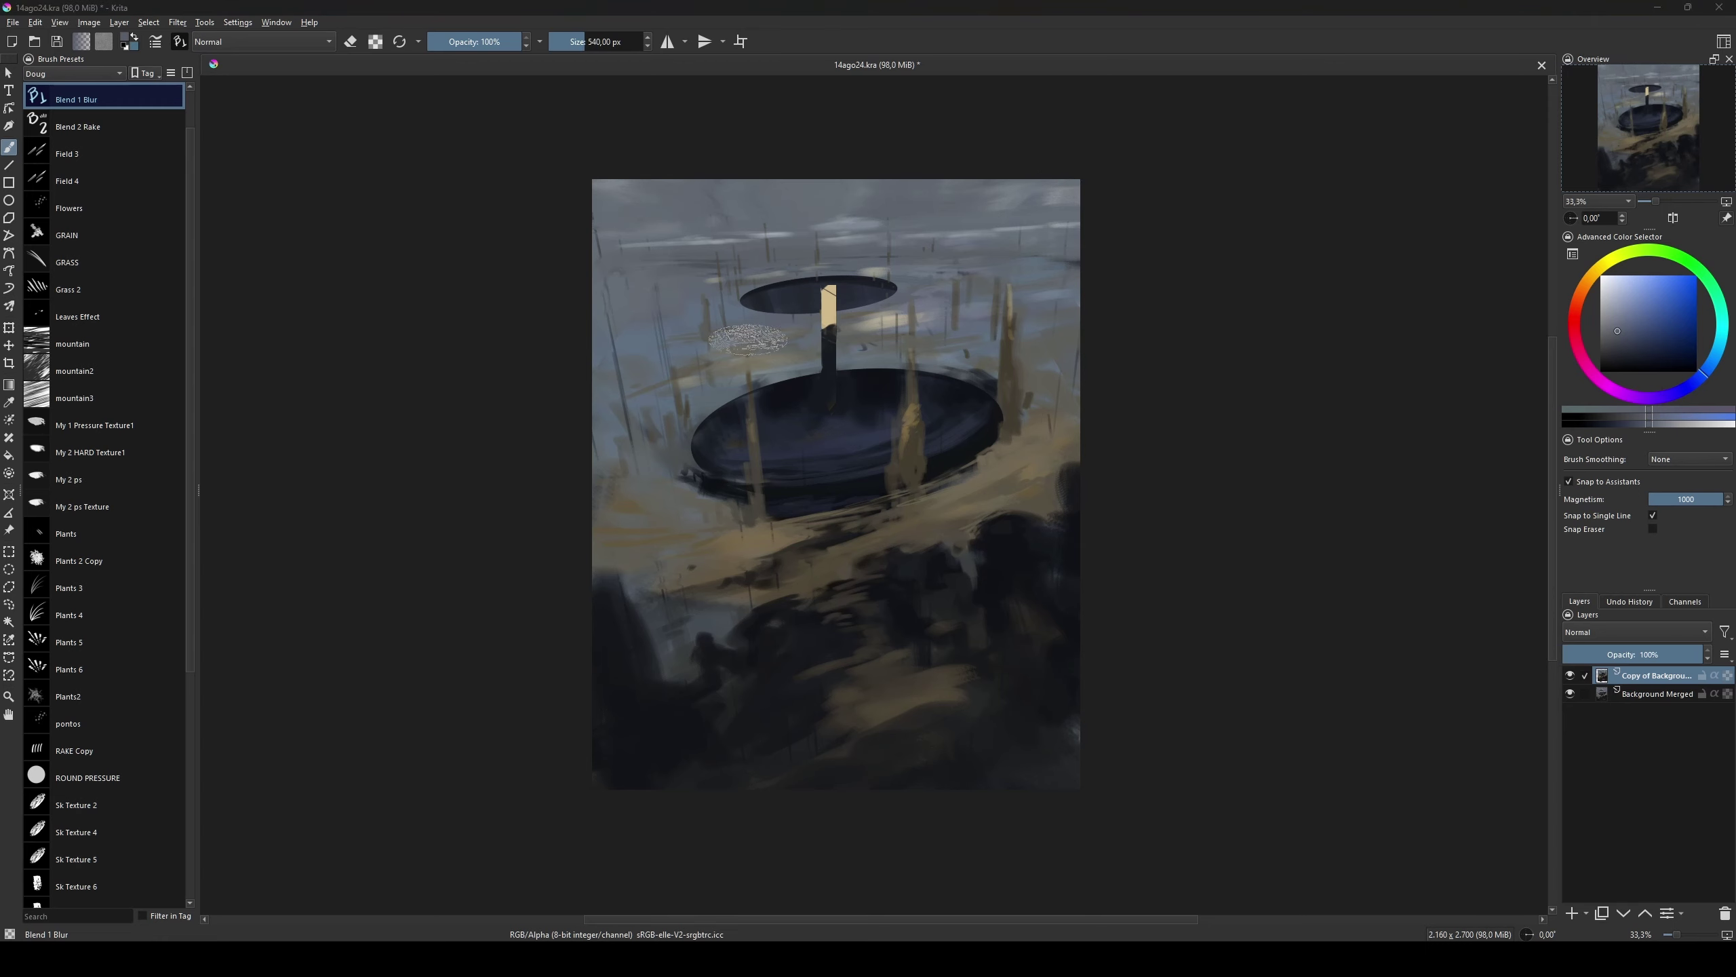
{"action": "key", "text": "slash"}
Step: Load ochre tones from the ground for Sk Texture 4, settling the brush at 78 px
{"action": "left_click", "coordinate": [904, 494], "text": "ctrl"}
{"action": "key", "text": "bracketleft"}
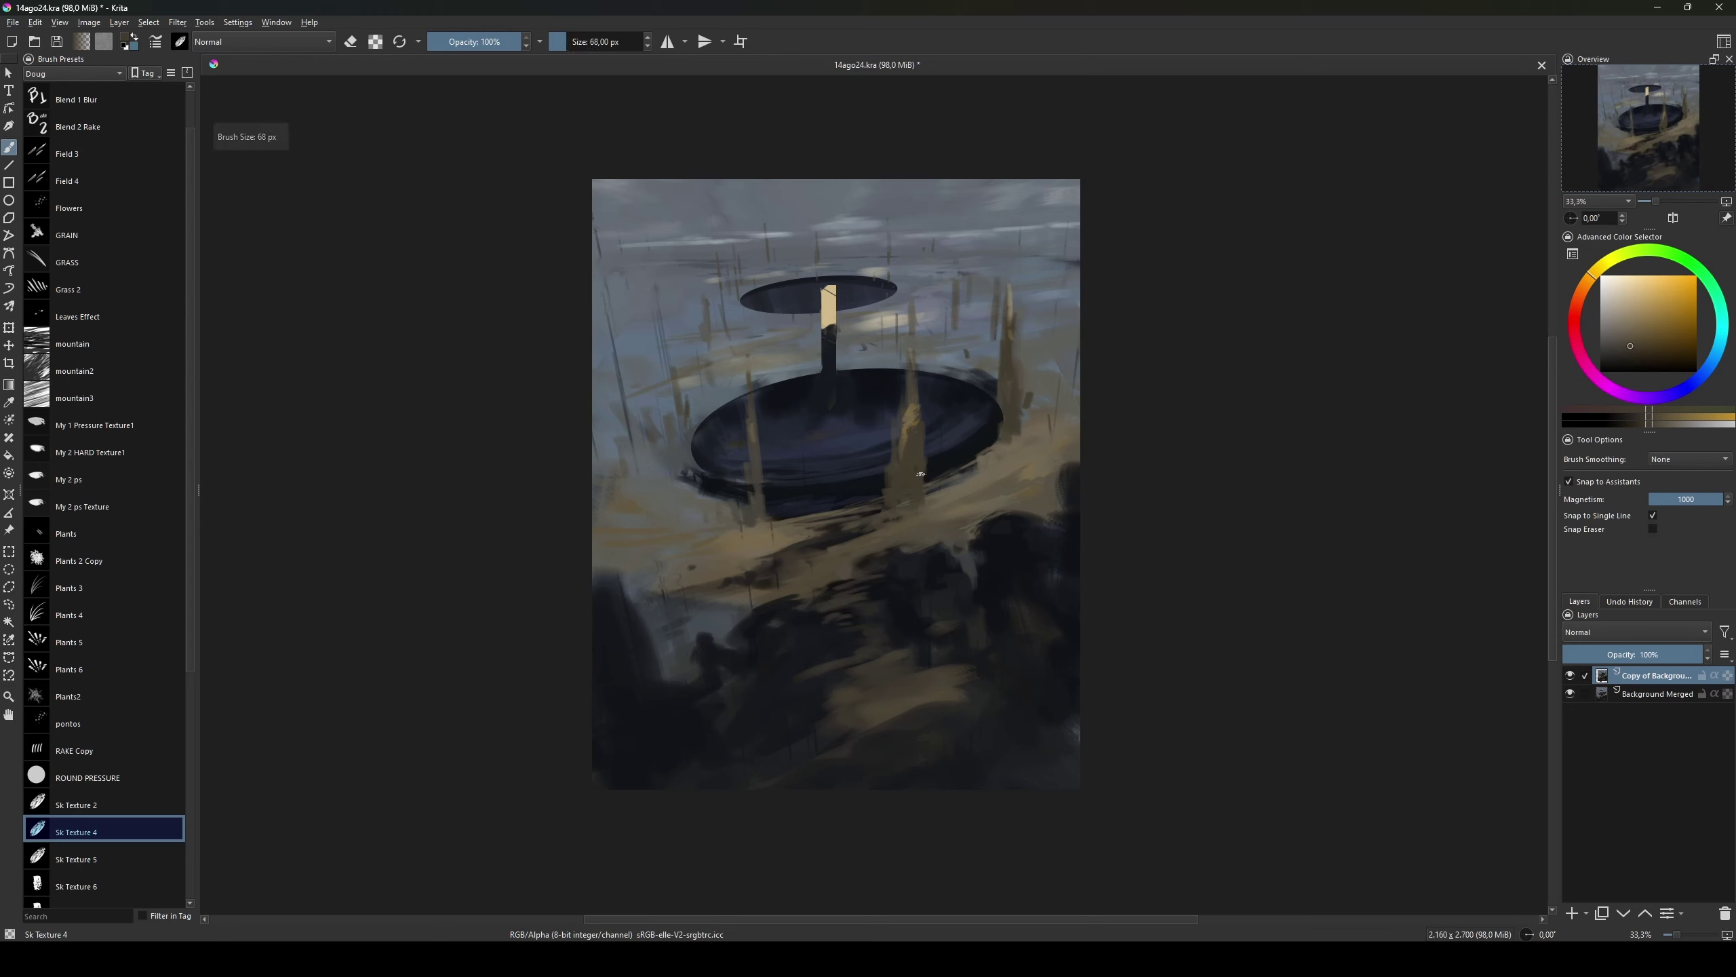
{"action": "key", "text": "bracketleft"}
{"action": "left_click", "coordinate": [1001, 440], "text": "ctrl"}
{"action": "key", "text": "bracketright"}
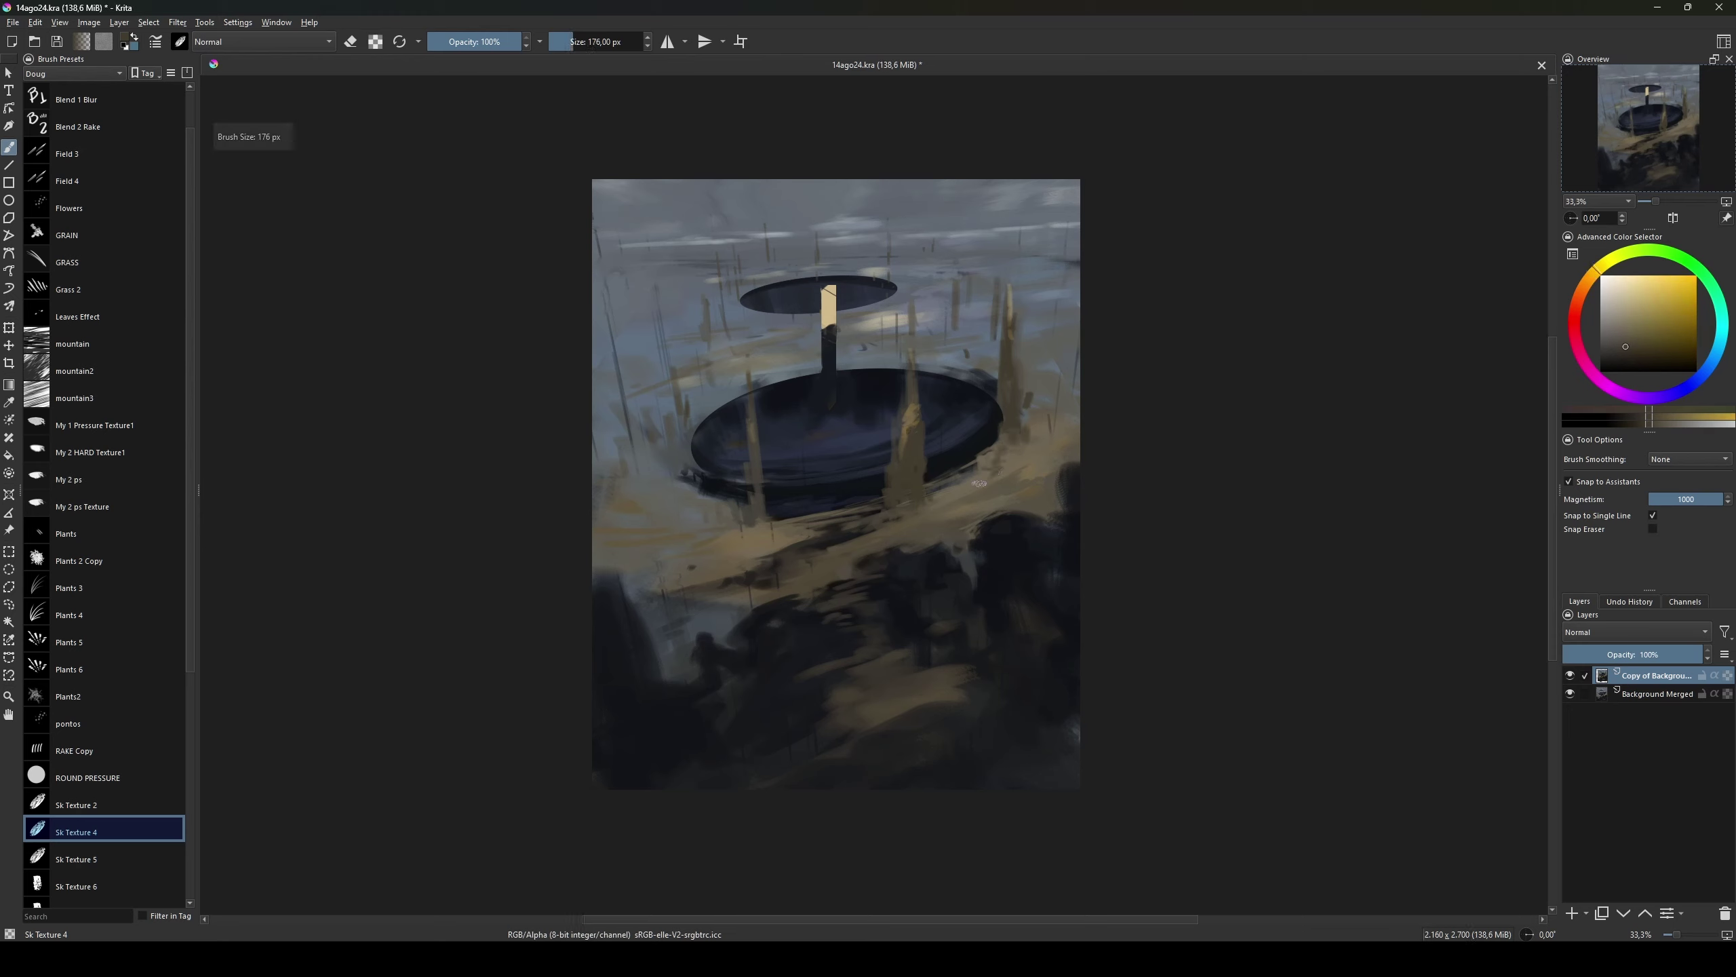
{"action": "key", "text": "bracketleft"}
{"action": "key", "text": "bracketleft"}
{"action": "key", "text": "bracketleft"}
{"action": "left_click", "coordinate": [960, 488], "text": "ctrl"}
{"action": "key", "text": "bracketleft"}
{"action": "key", "text": "bracketleft"}
{"action": "key", "text": "bracketleft"}
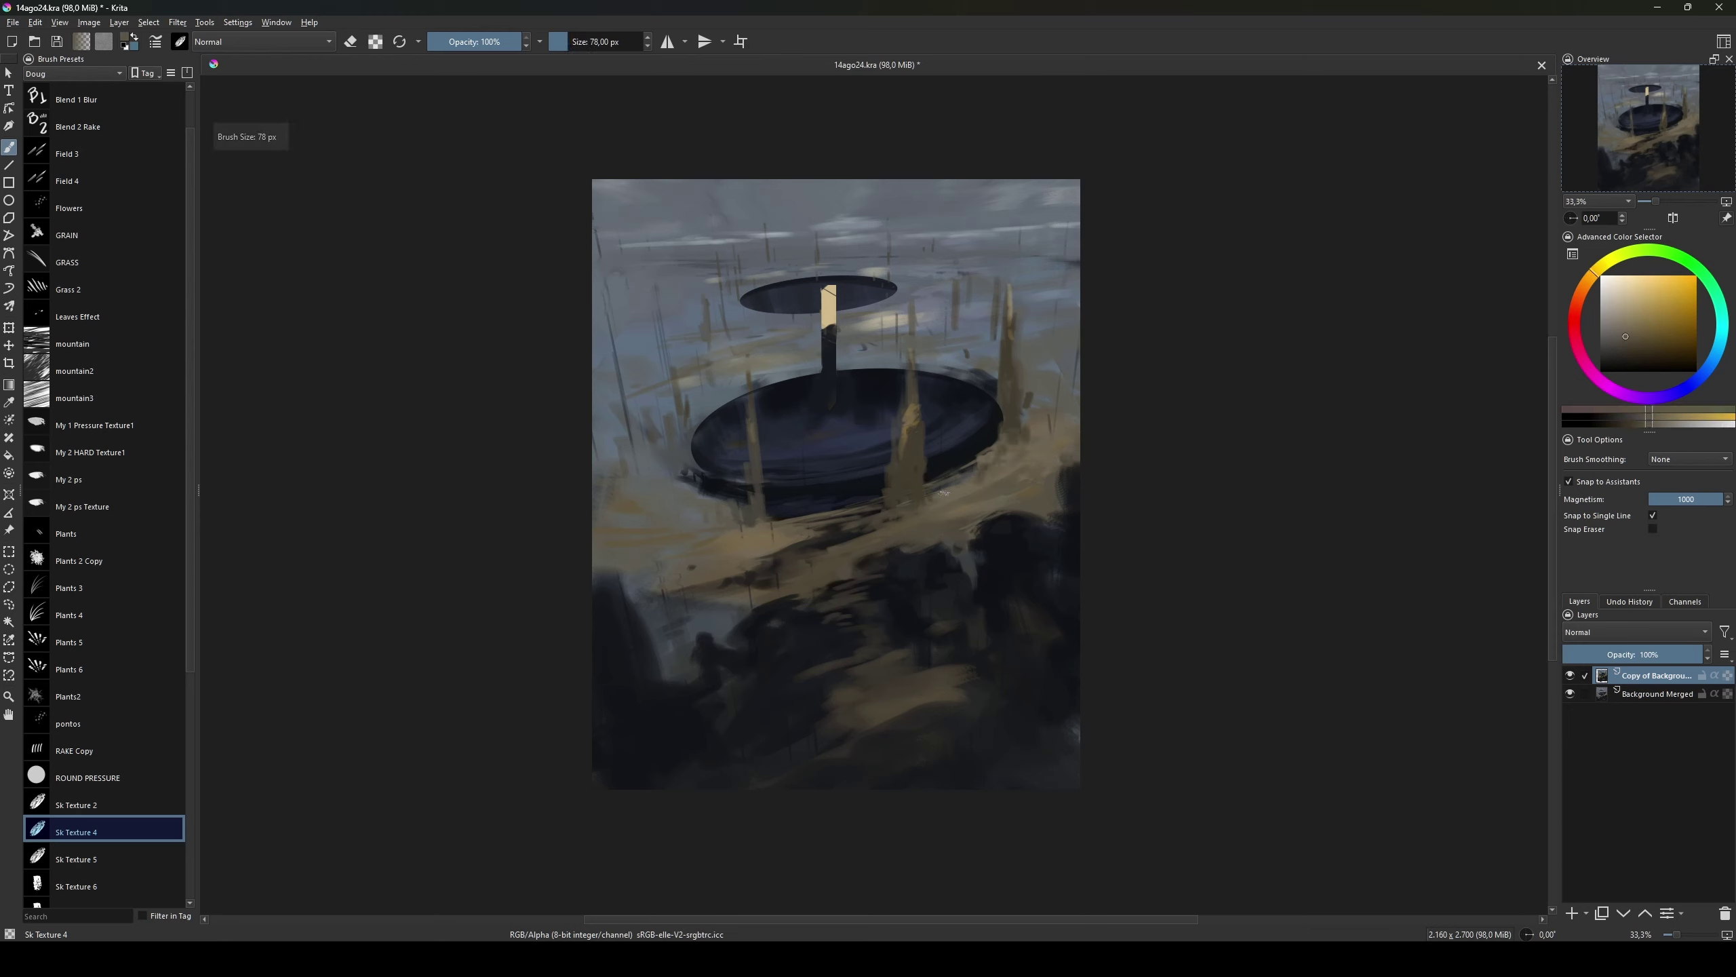
Step: With the My 2 ps Texture brush, paint a light tan spire beside the pit
{"action": "key", "text": "slash"}
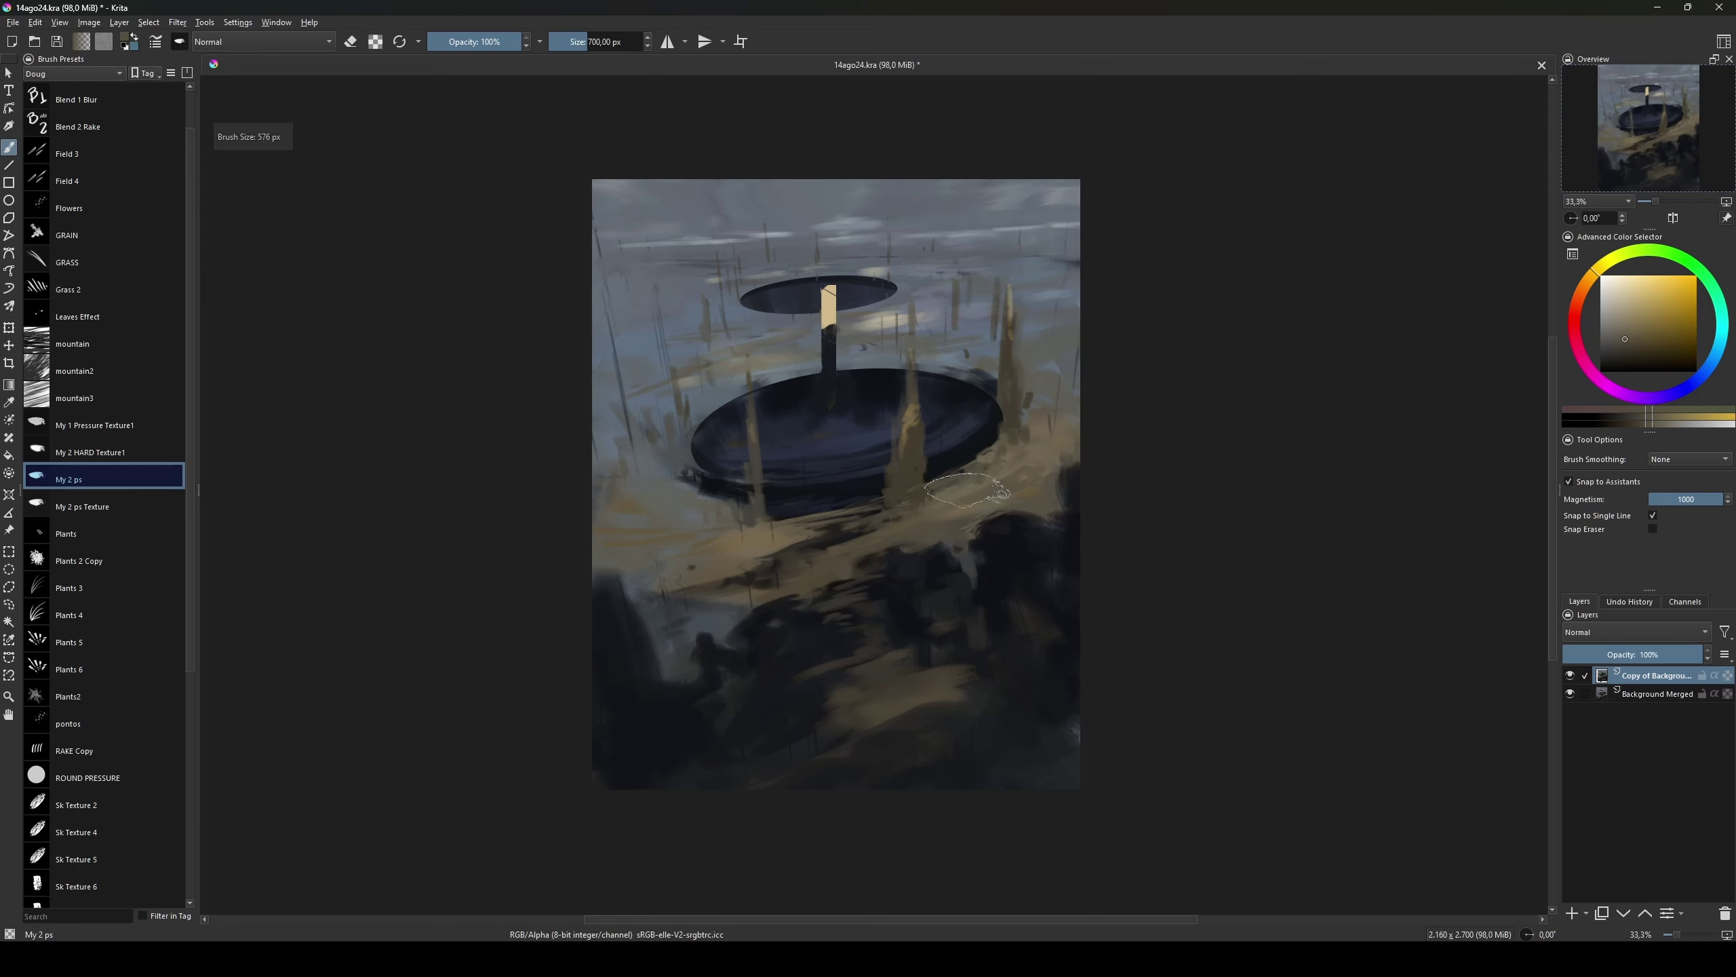
{"action": "left_click", "coordinate": [60, 513]}
{"action": "left_click", "coordinate": [881, 499], "text": "ctrl"}
{"action": "key", "text": "bracketright"}
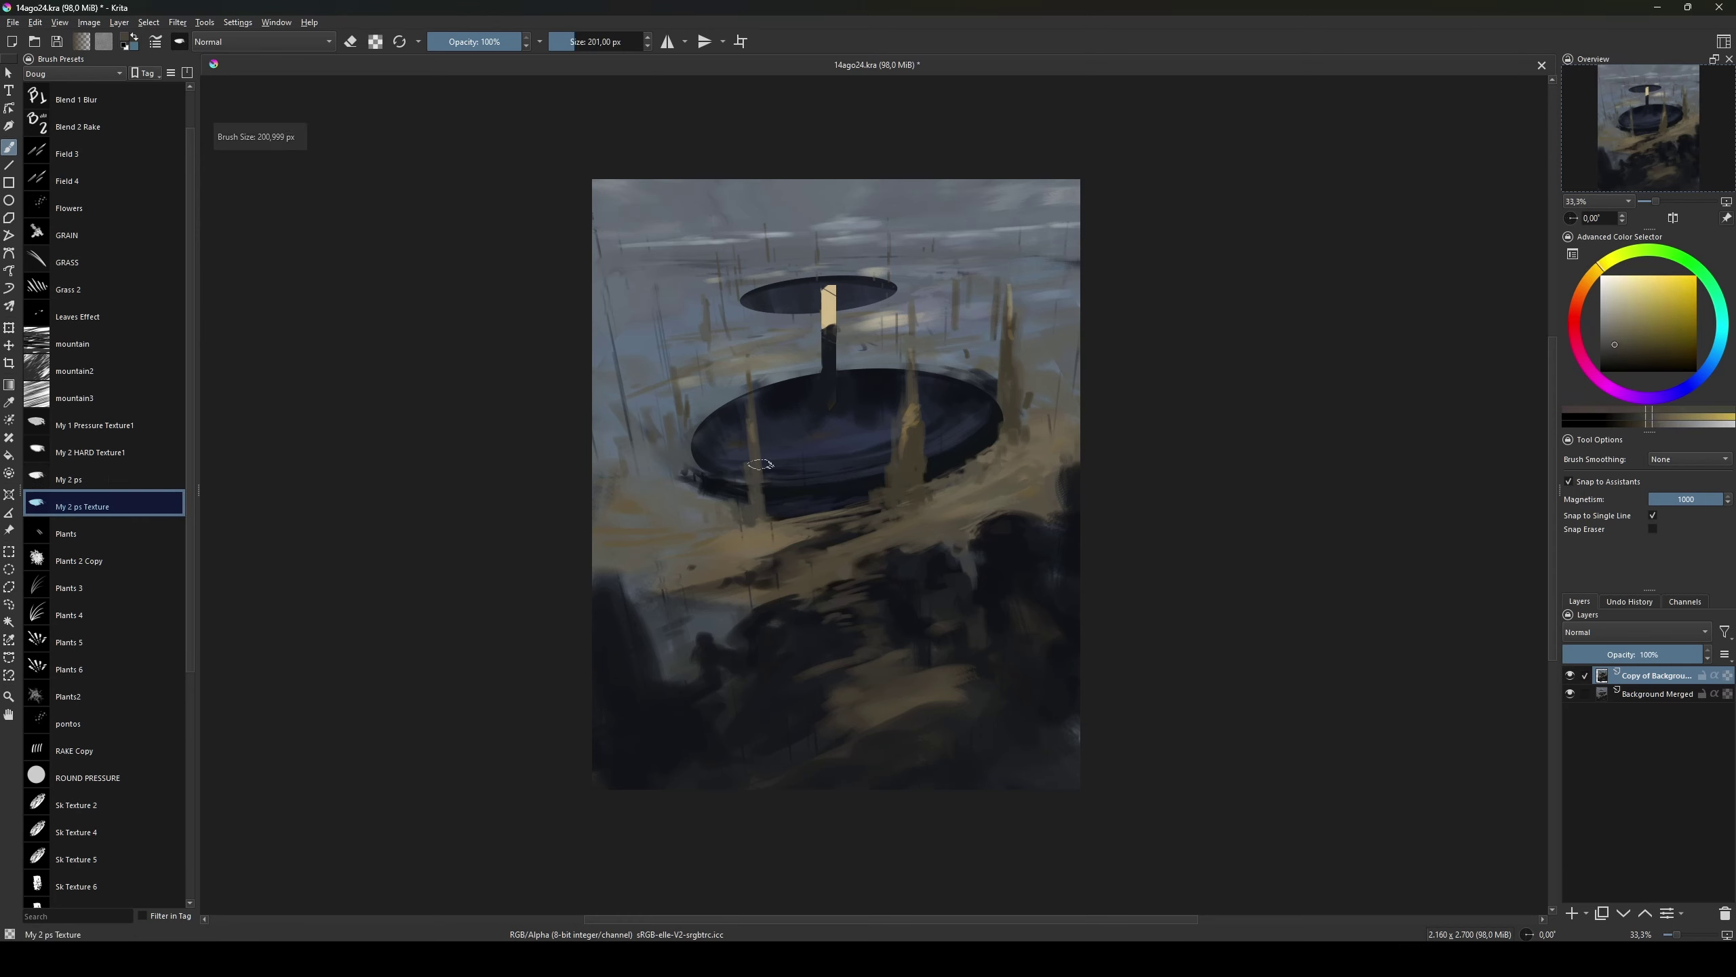
{"action": "left_click", "coordinate": [776, 520], "text": "ctrl"}
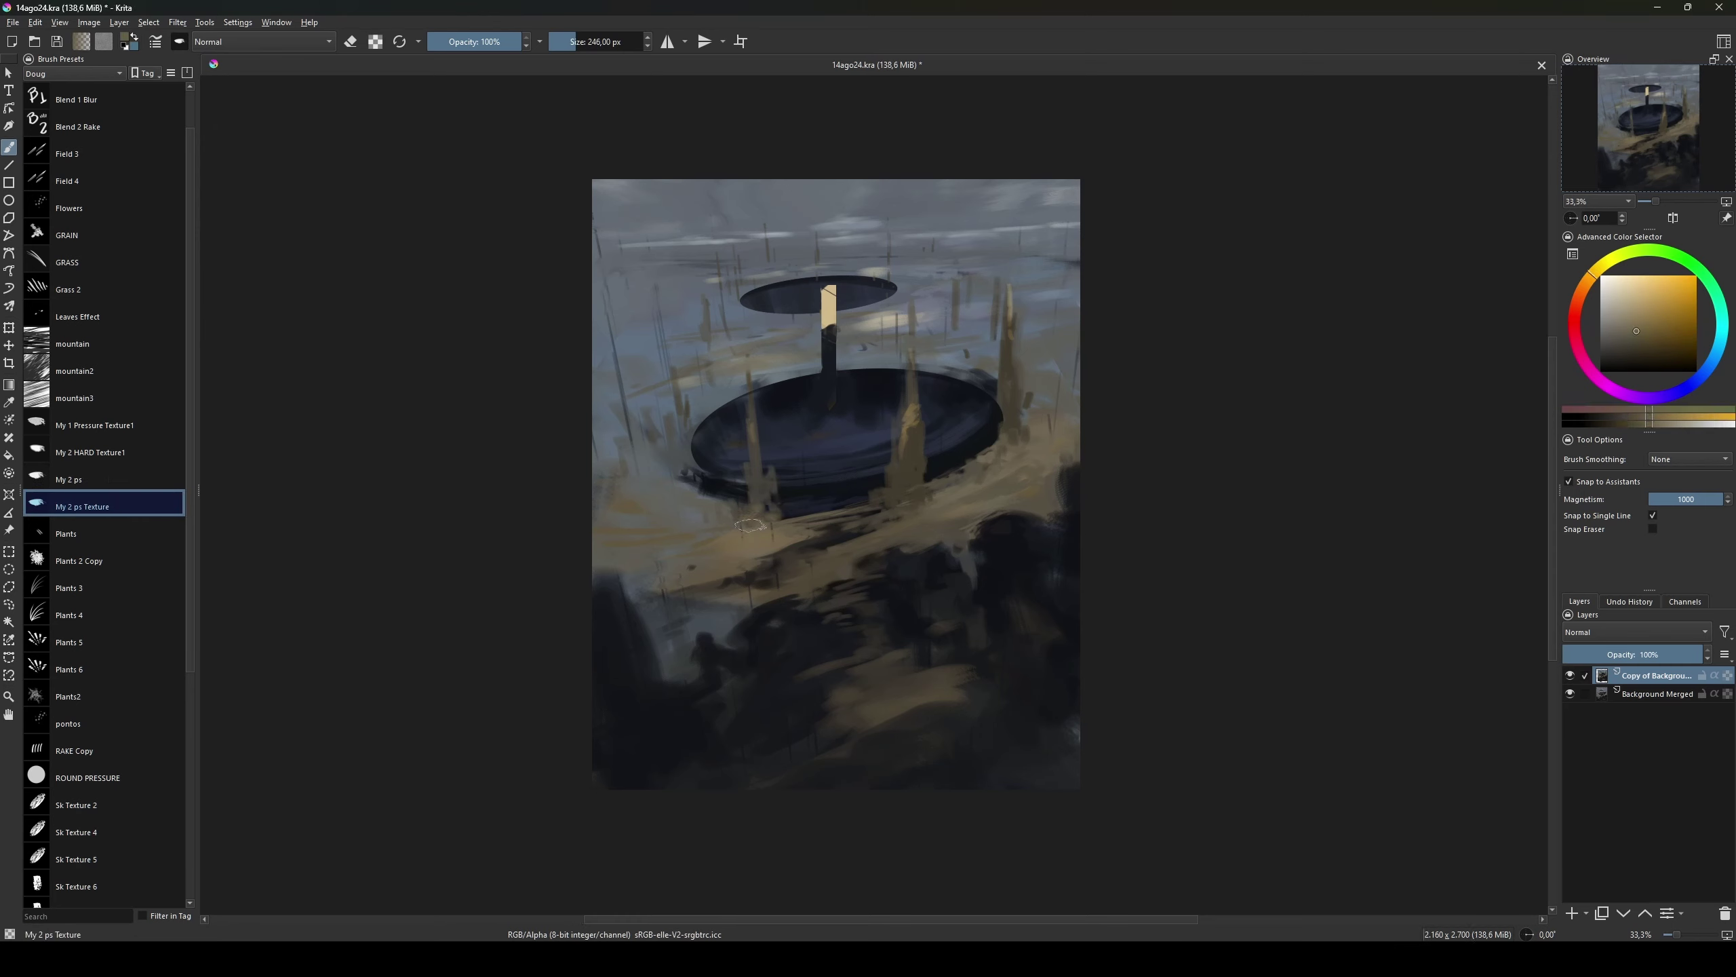
{"action": "left_click", "coordinate": [916, 424], "text": "ctrl"}
{"action": "key", "text": "bracketleft"}
{"action": "key", "text": "bracketleft"}
{"action": "key", "text": "bracketleft"}
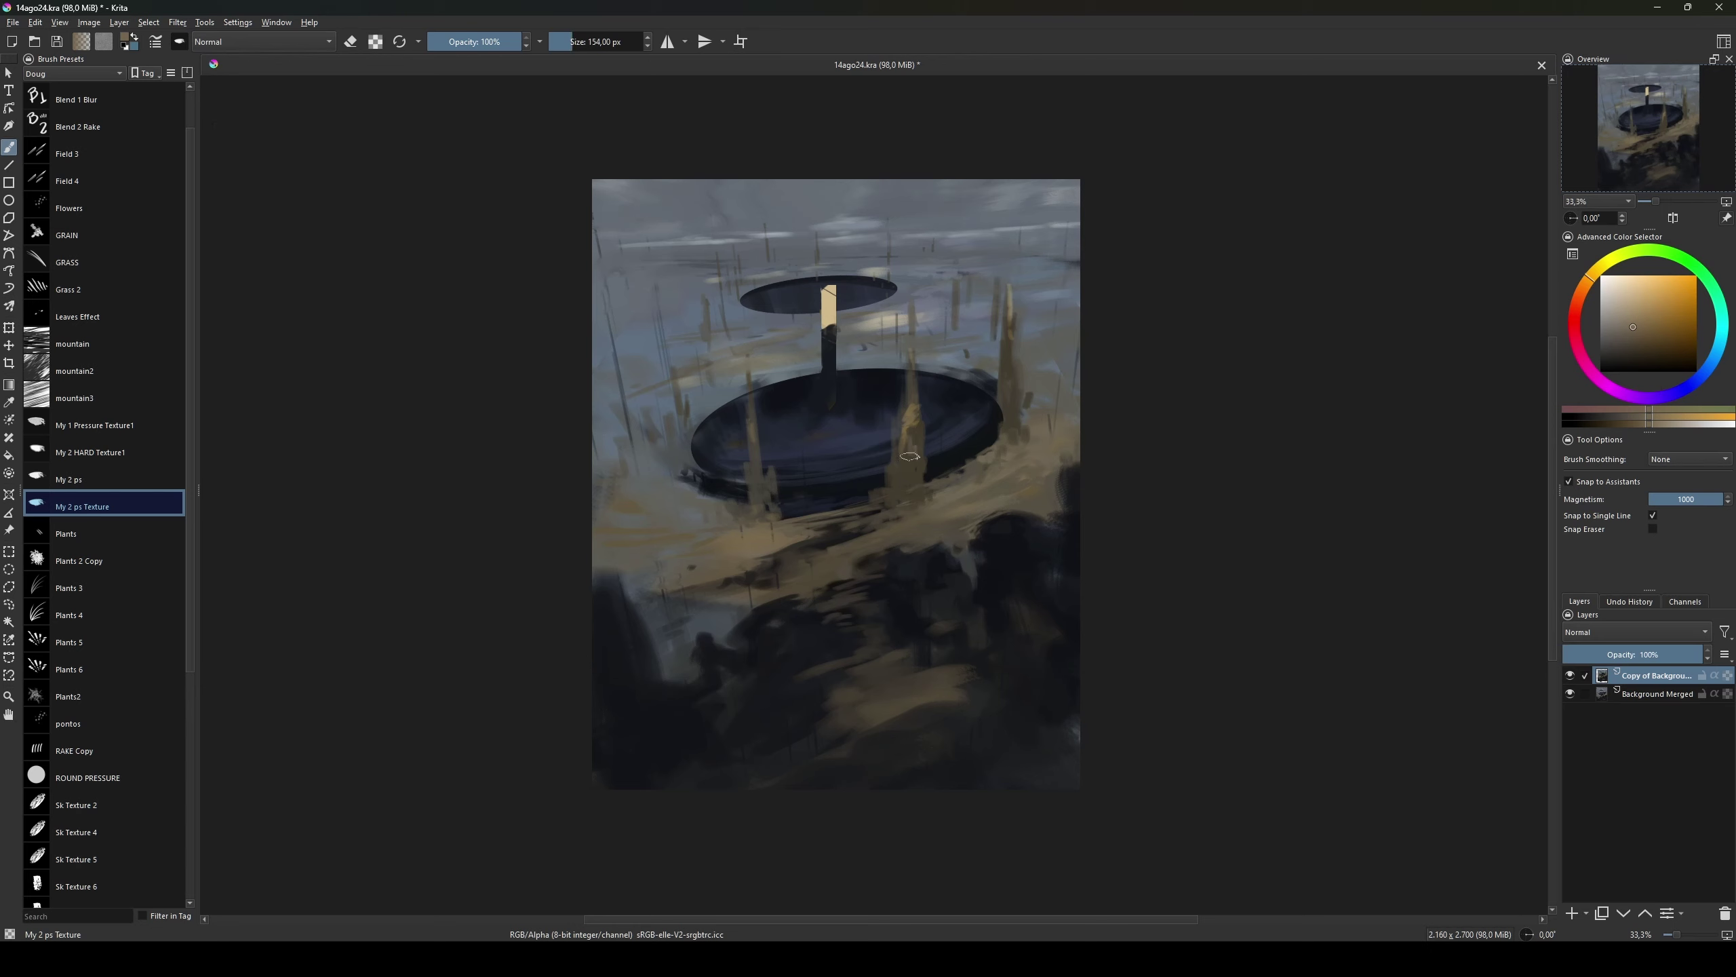
{"action": "mouse_move", "coordinate": [909, 469]}
{"action": "left_mouse_down"}
{"action": "mouse_move", "coordinate": [915, 387]}
{"action": "mouse_move", "coordinate": [1029, 404]}
{"action": "left_mouse_up"}
Step: Sample darker, yellow tan and blue-grey tones, shrinking the brush to about 90 then 41 px
{"action": "left_click", "coordinate": [914, 387], "text": "ctrl"}
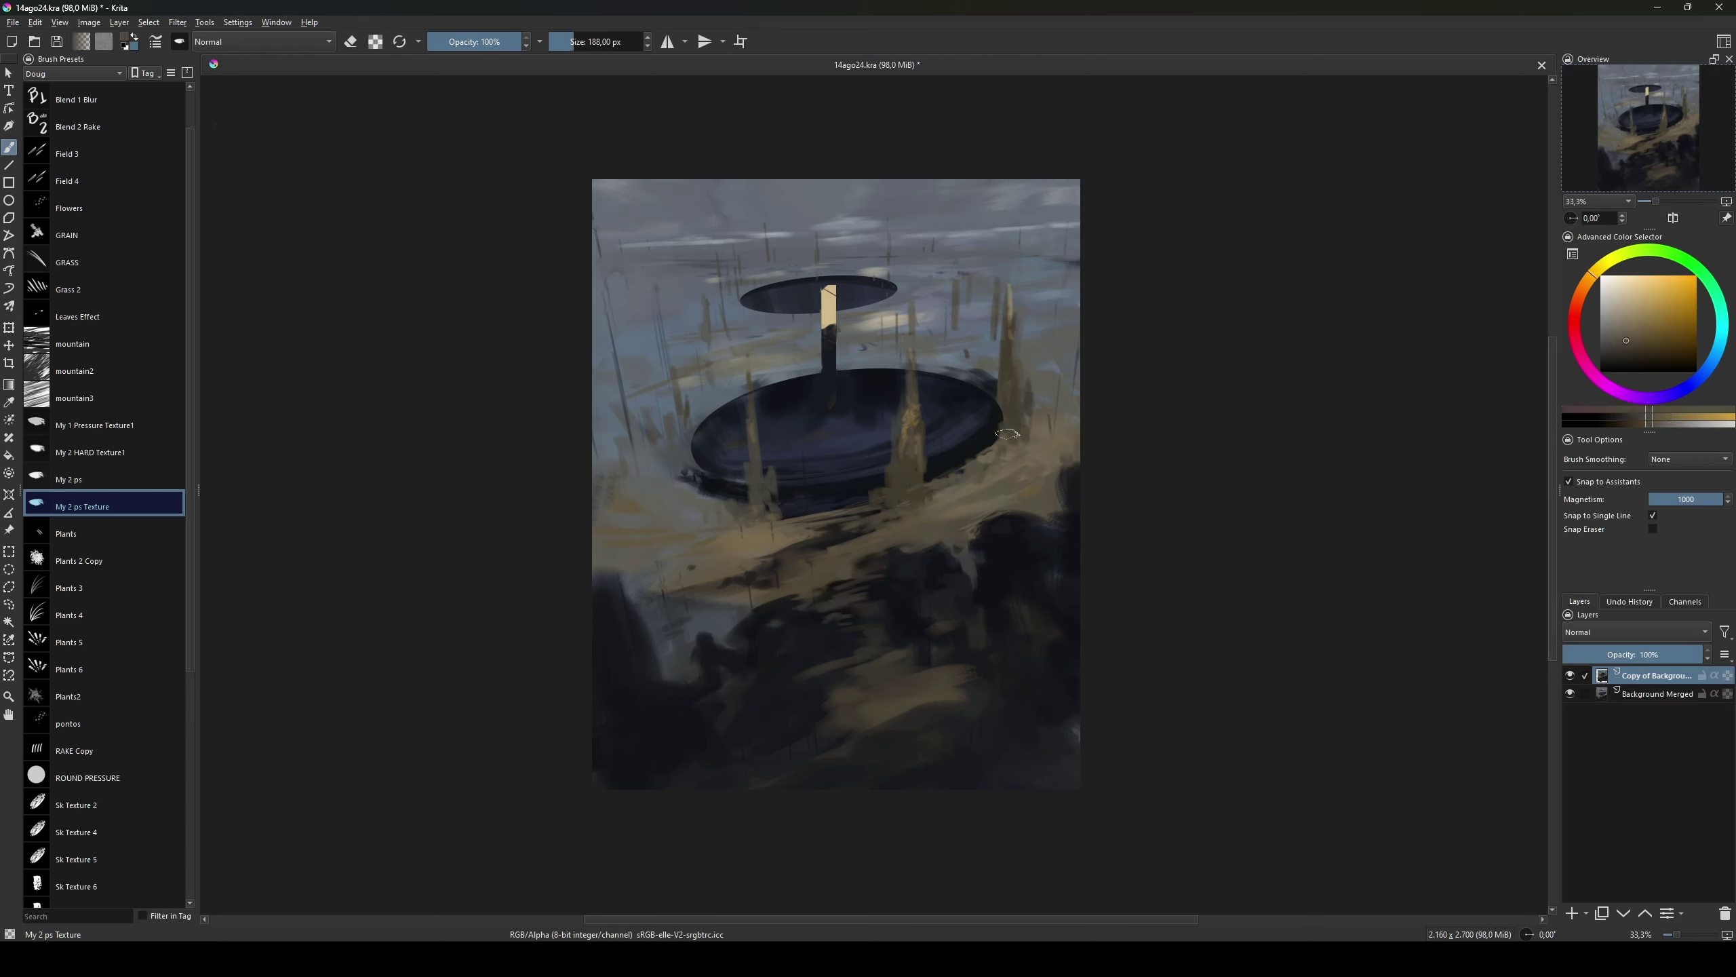
{"action": "left_click", "coordinate": [751, 517], "text": "ctrl"}
{"action": "left_click", "coordinate": [682, 420], "text": "ctrl"}
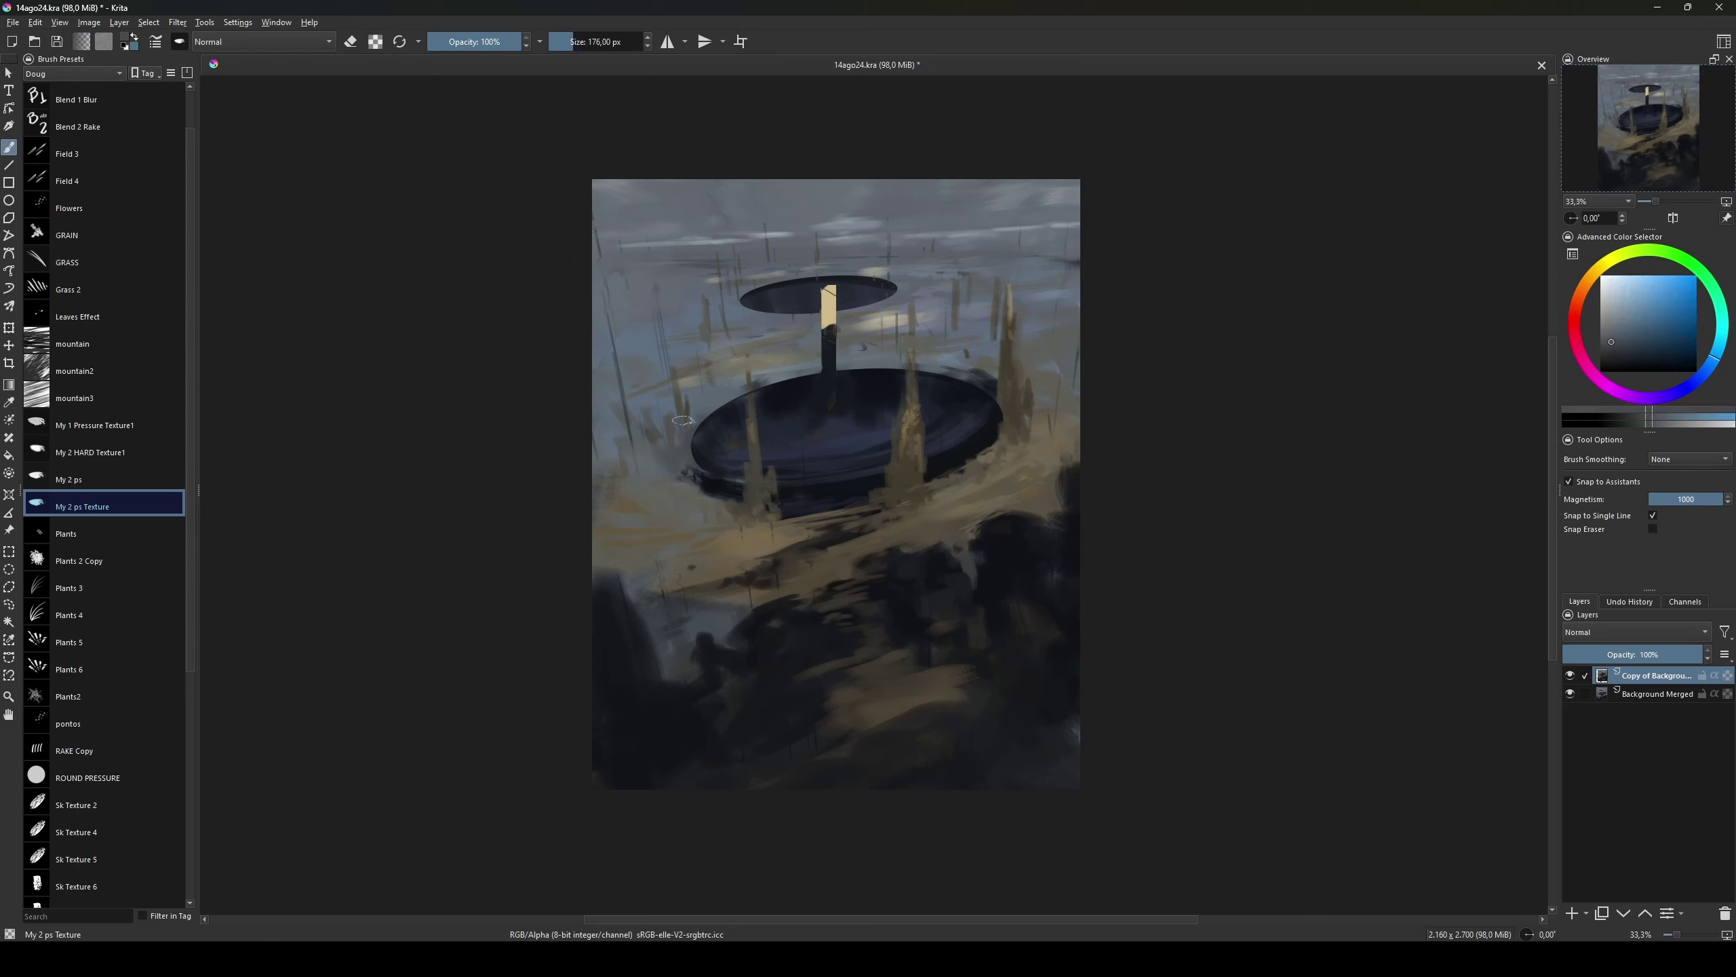
{"action": "left_click", "coordinate": [813, 336], "text": "ctrl"}
{"action": "mouse_move", "coordinate": [882, 318]}
{"action": "left_mouse_down"}
{"action": "mouse_move", "coordinate": [813, 336]}
{"action": "mouse_move", "coordinate": [820, 352]}
{"action": "left_mouse_up"}
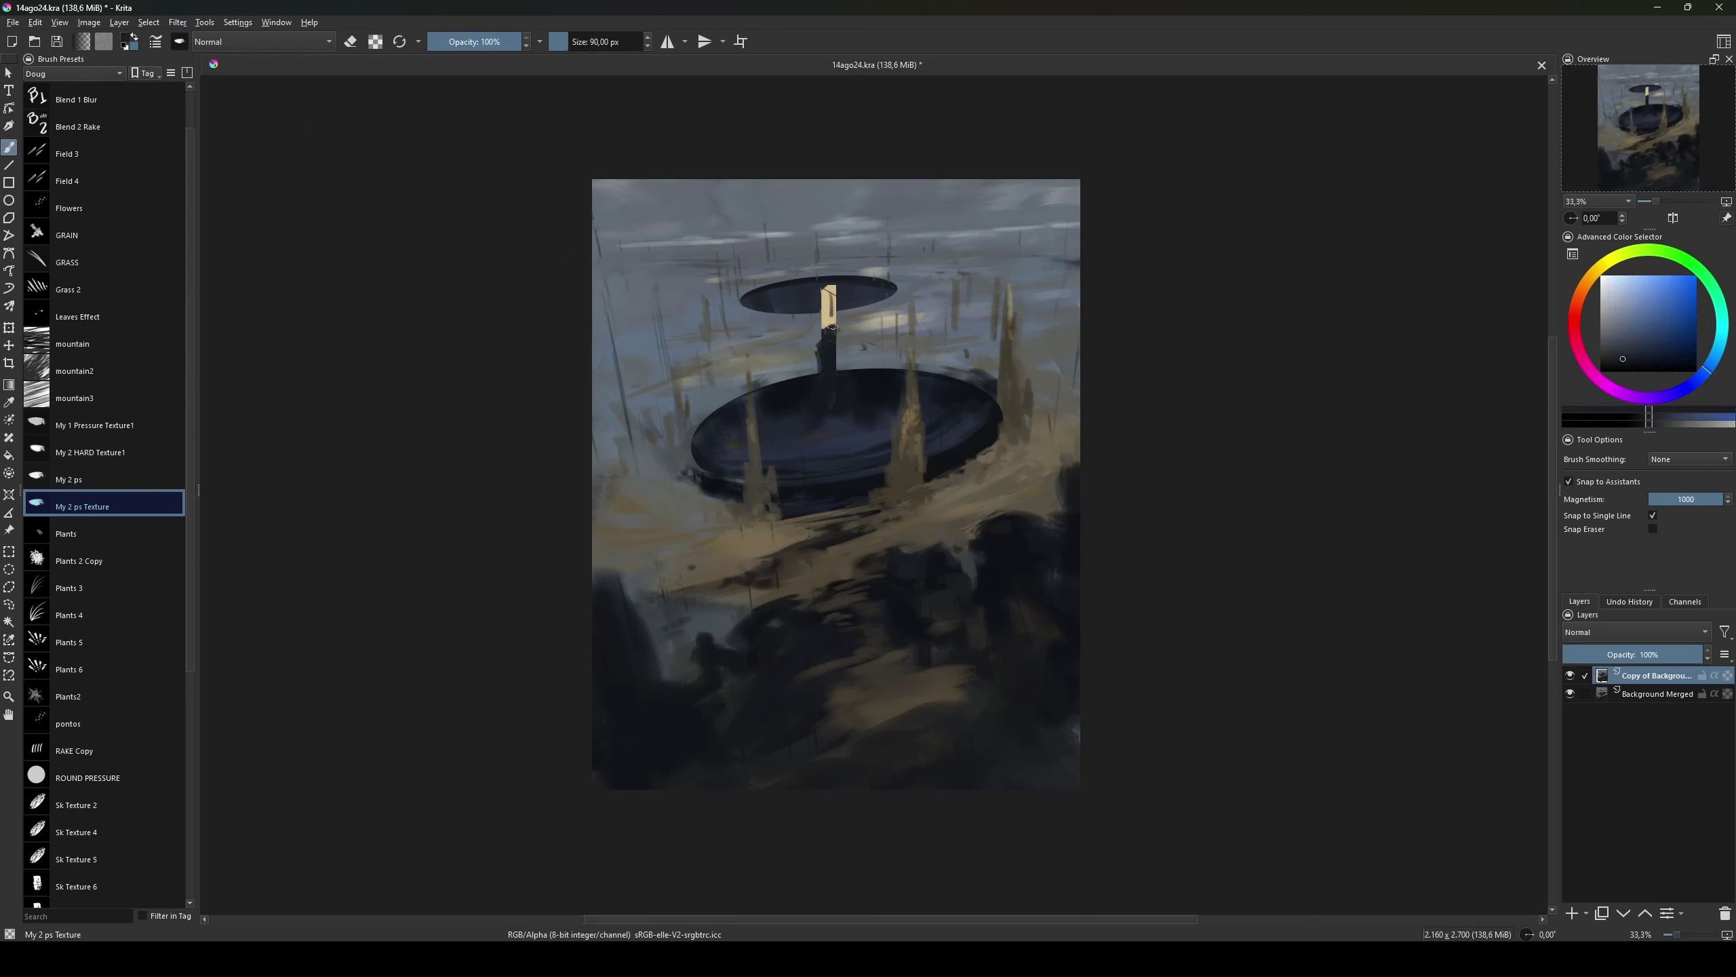
{"action": "left_click", "coordinate": [831, 314], "text": "ctrl"}
{"action": "mouse_move", "coordinate": [831, 314]}
{"action": "left_mouse_down"}
{"action": "mouse_move", "coordinate": [829, 293]}
{"action": "mouse_move", "coordinate": [847, 342]}
{"action": "mouse_move", "coordinate": [837, 432]}
{"action": "mouse_move", "coordinate": [856, 435]}
{"action": "left_mouse_up"}
{"action": "left_click", "coordinate": [841, 315], "text": "ctrl"}
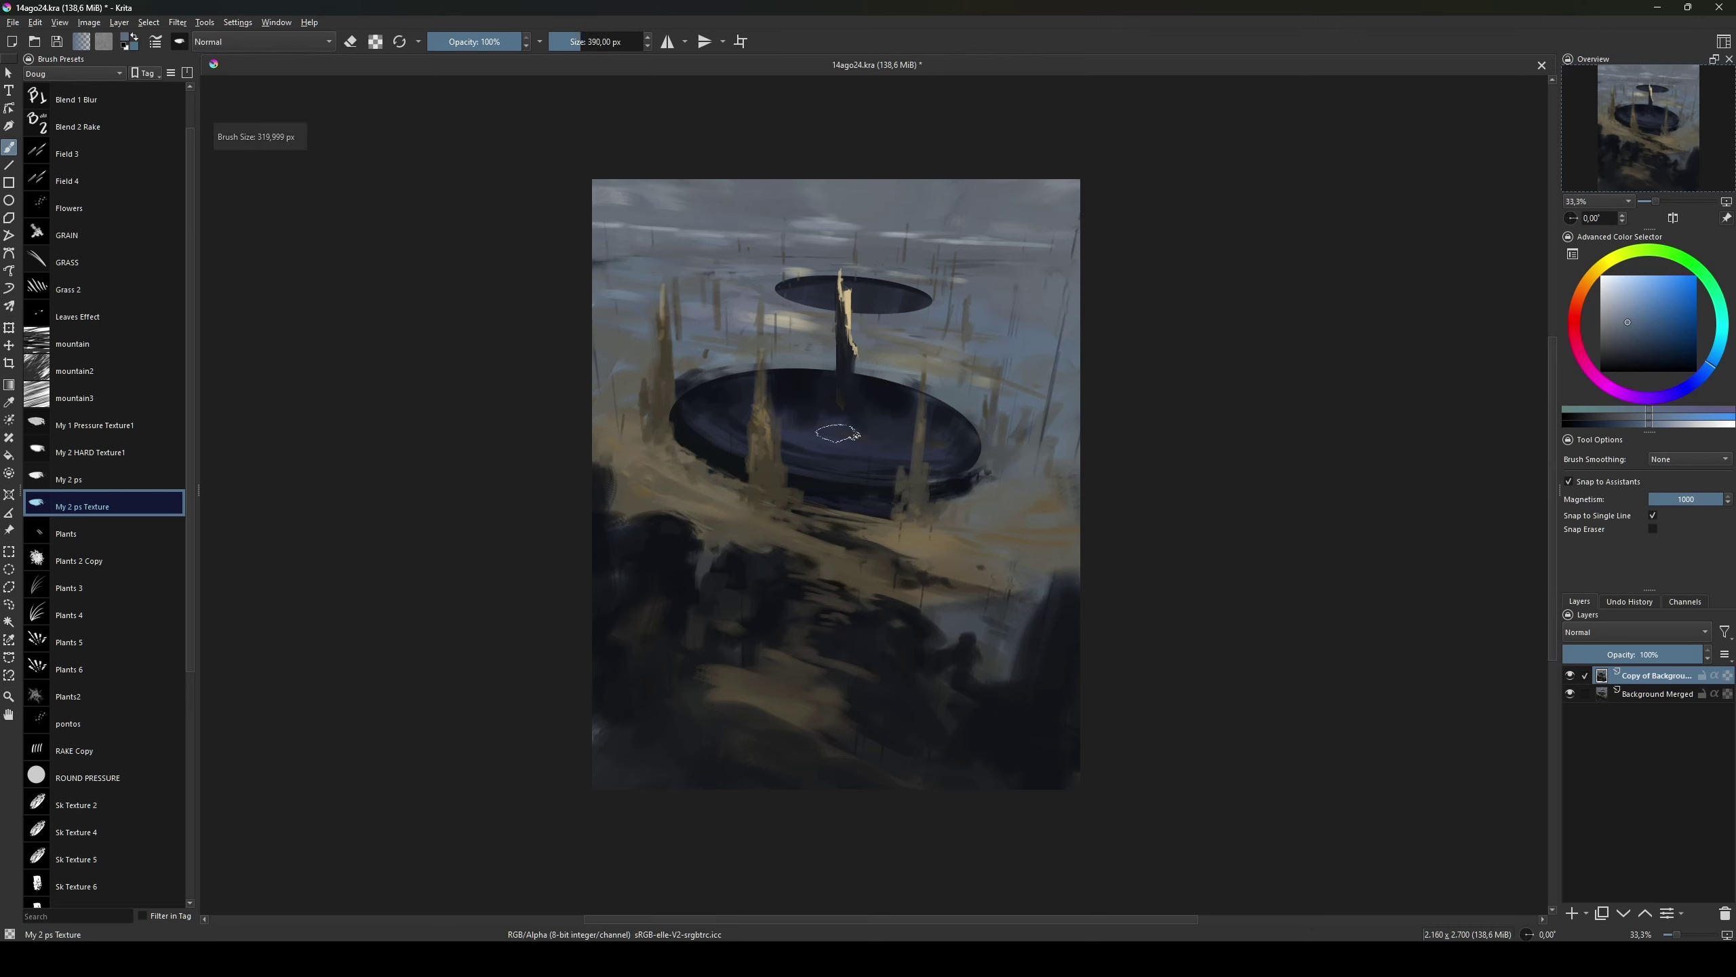
Step: Work tan ochre, muted green and darker blue into the ground at brush sizes 365, 35 and 118 px
{"action": "left_click", "coordinate": [750, 489], "text": "ctrl"}
{"action": "left_click_drag", "start_coordinate": [750, 489], "coordinate": [750, 488]}
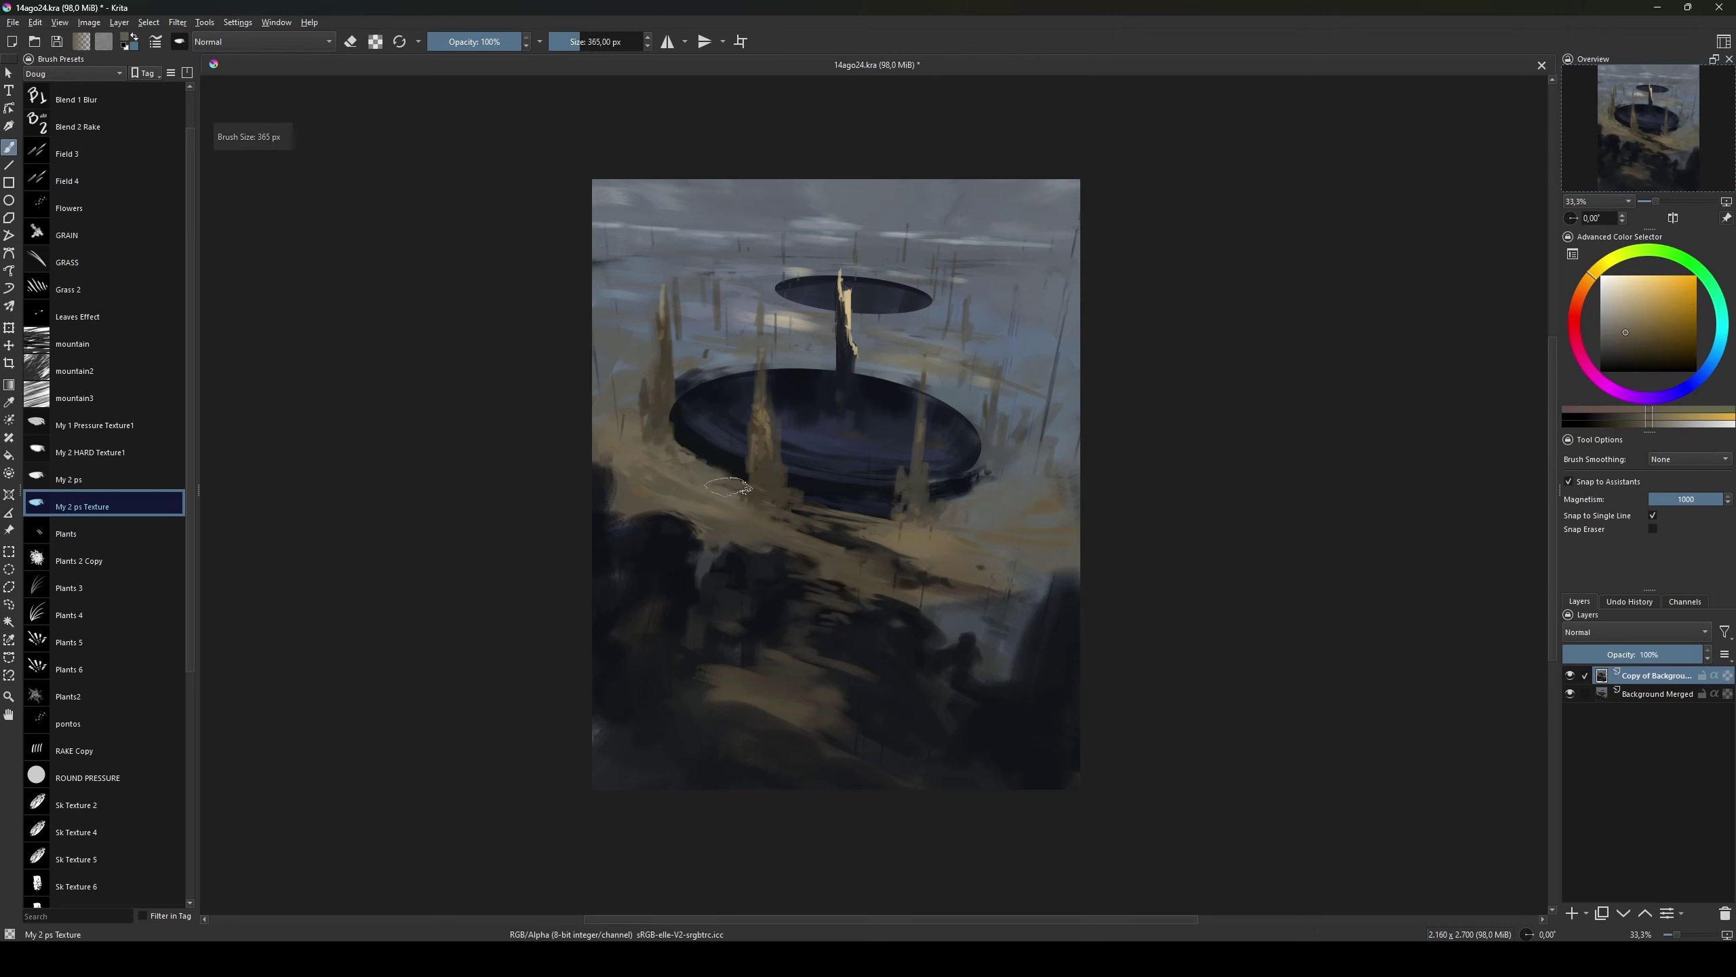
{"action": "left_click", "coordinate": [651, 433], "text": "ctrl"}
{"action": "left_click_drag", "start_coordinate": [651, 432], "coordinate": [684, 444]}
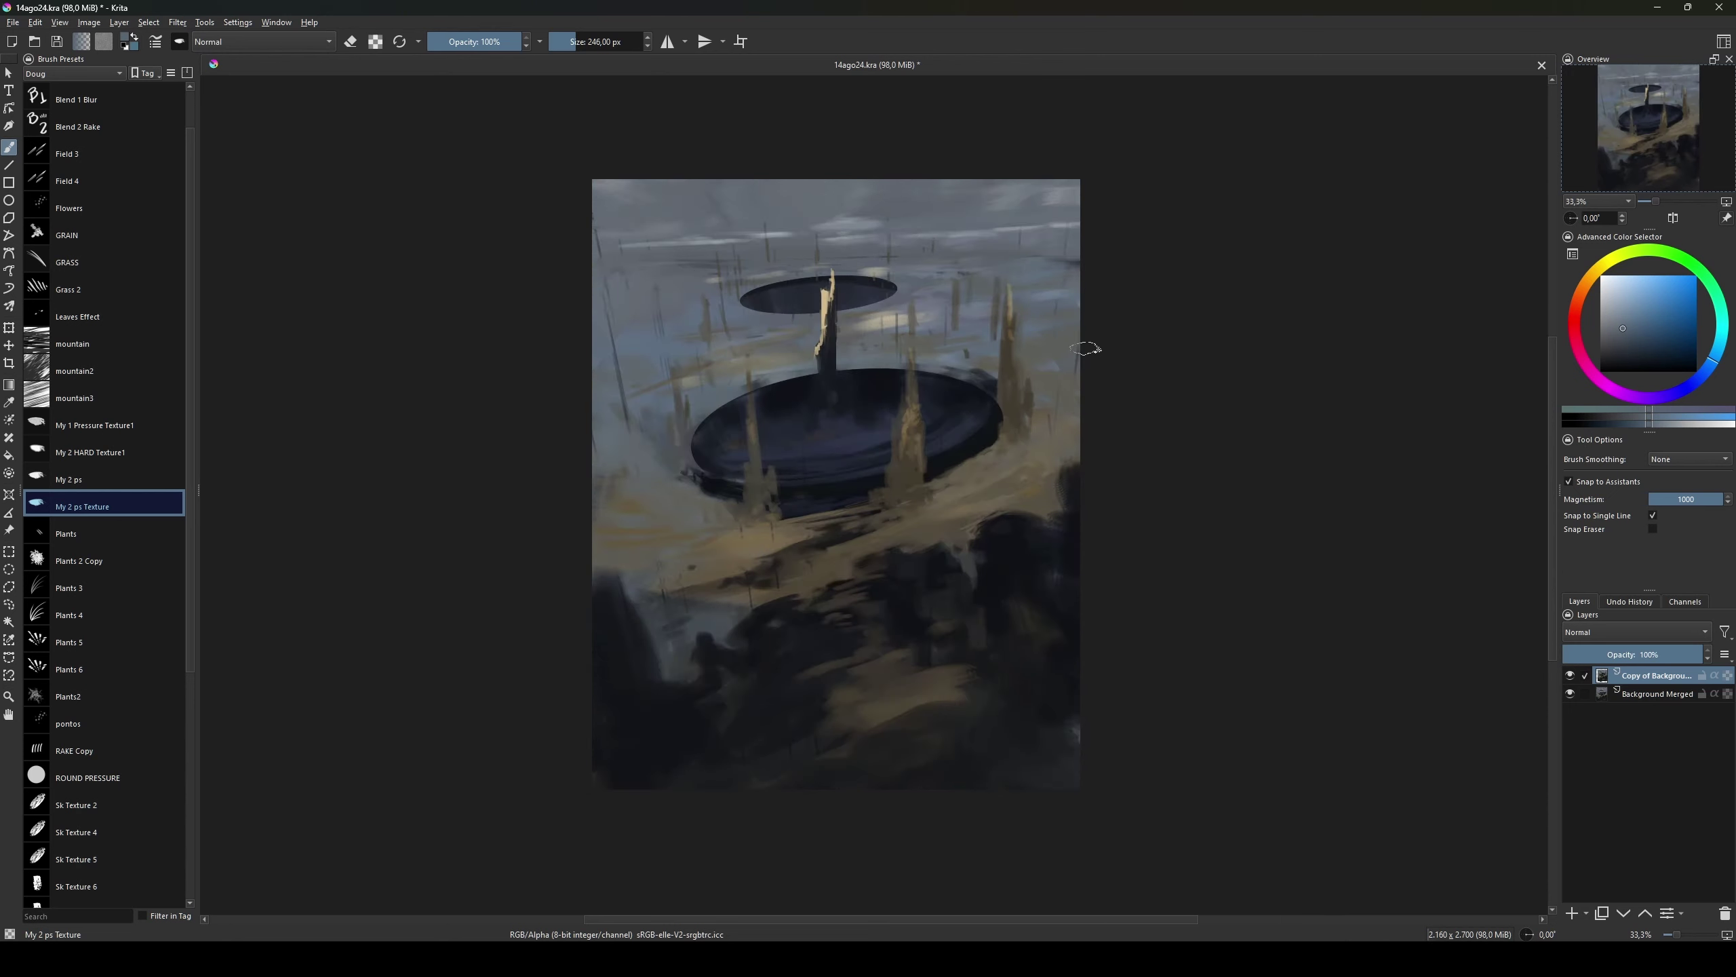
{"action": "left_click_drag", "start_coordinate": [817, 285], "coordinate": [786, 288]}
{"action": "left_click", "coordinate": [831, 298], "text": "ctrl"}
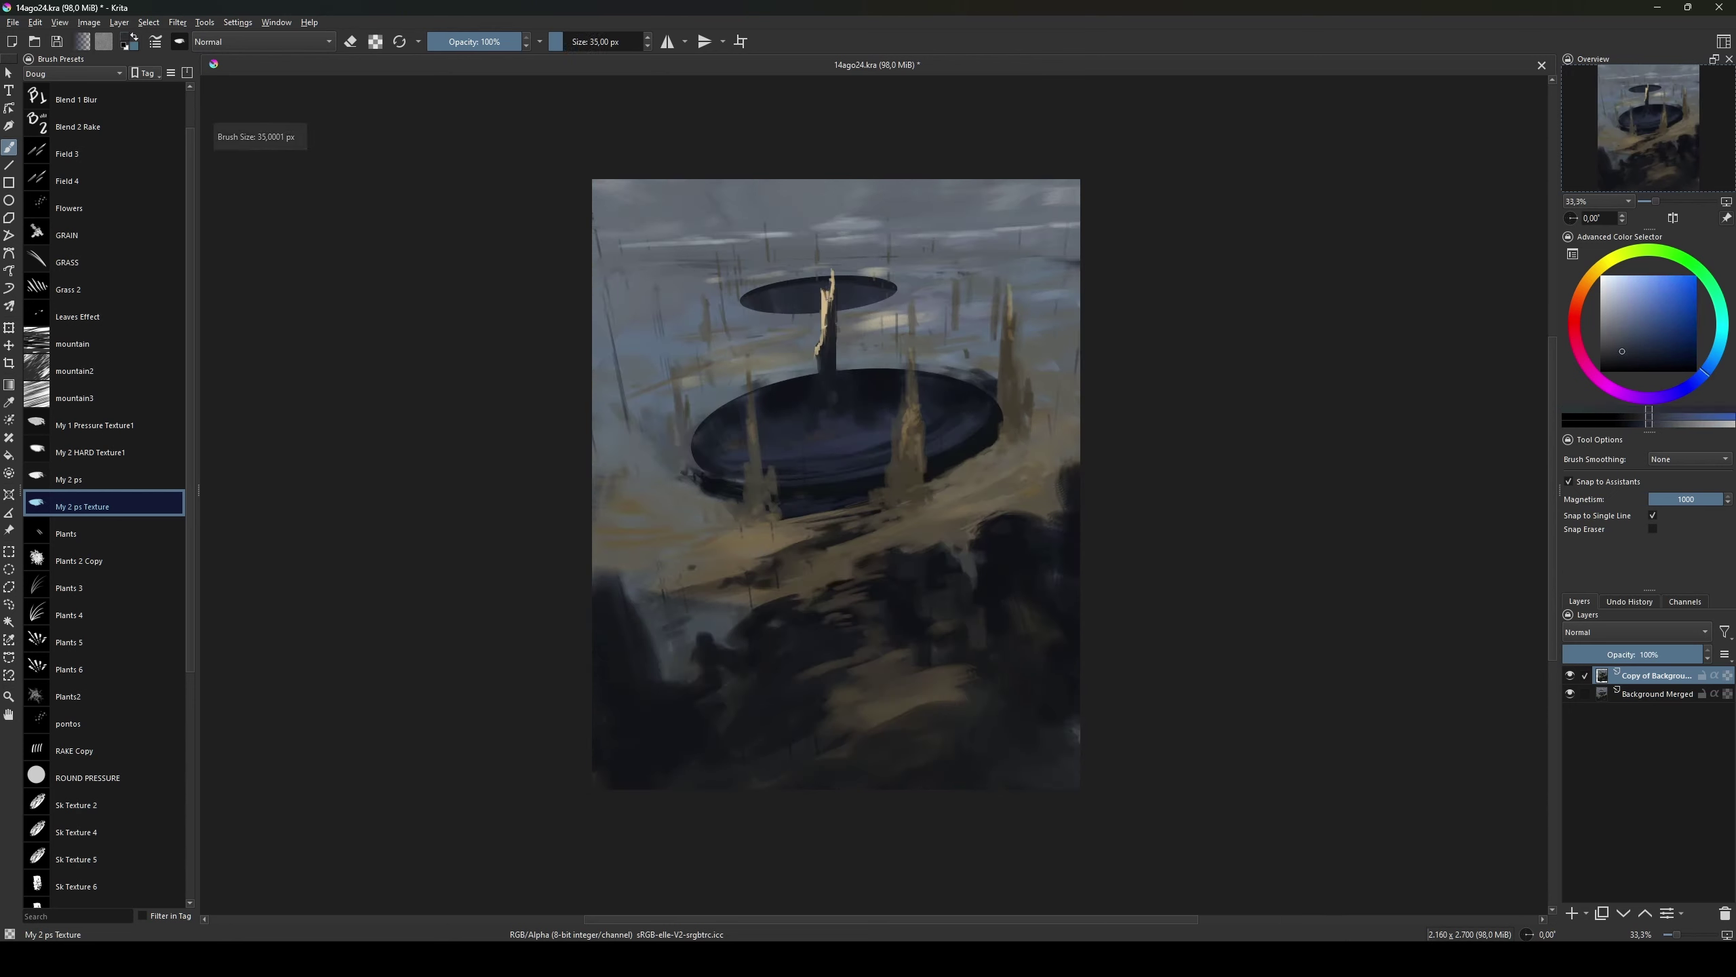
{"action": "left_click_drag", "start_coordinate": [828, 355], "coordinate": [846, 313]}
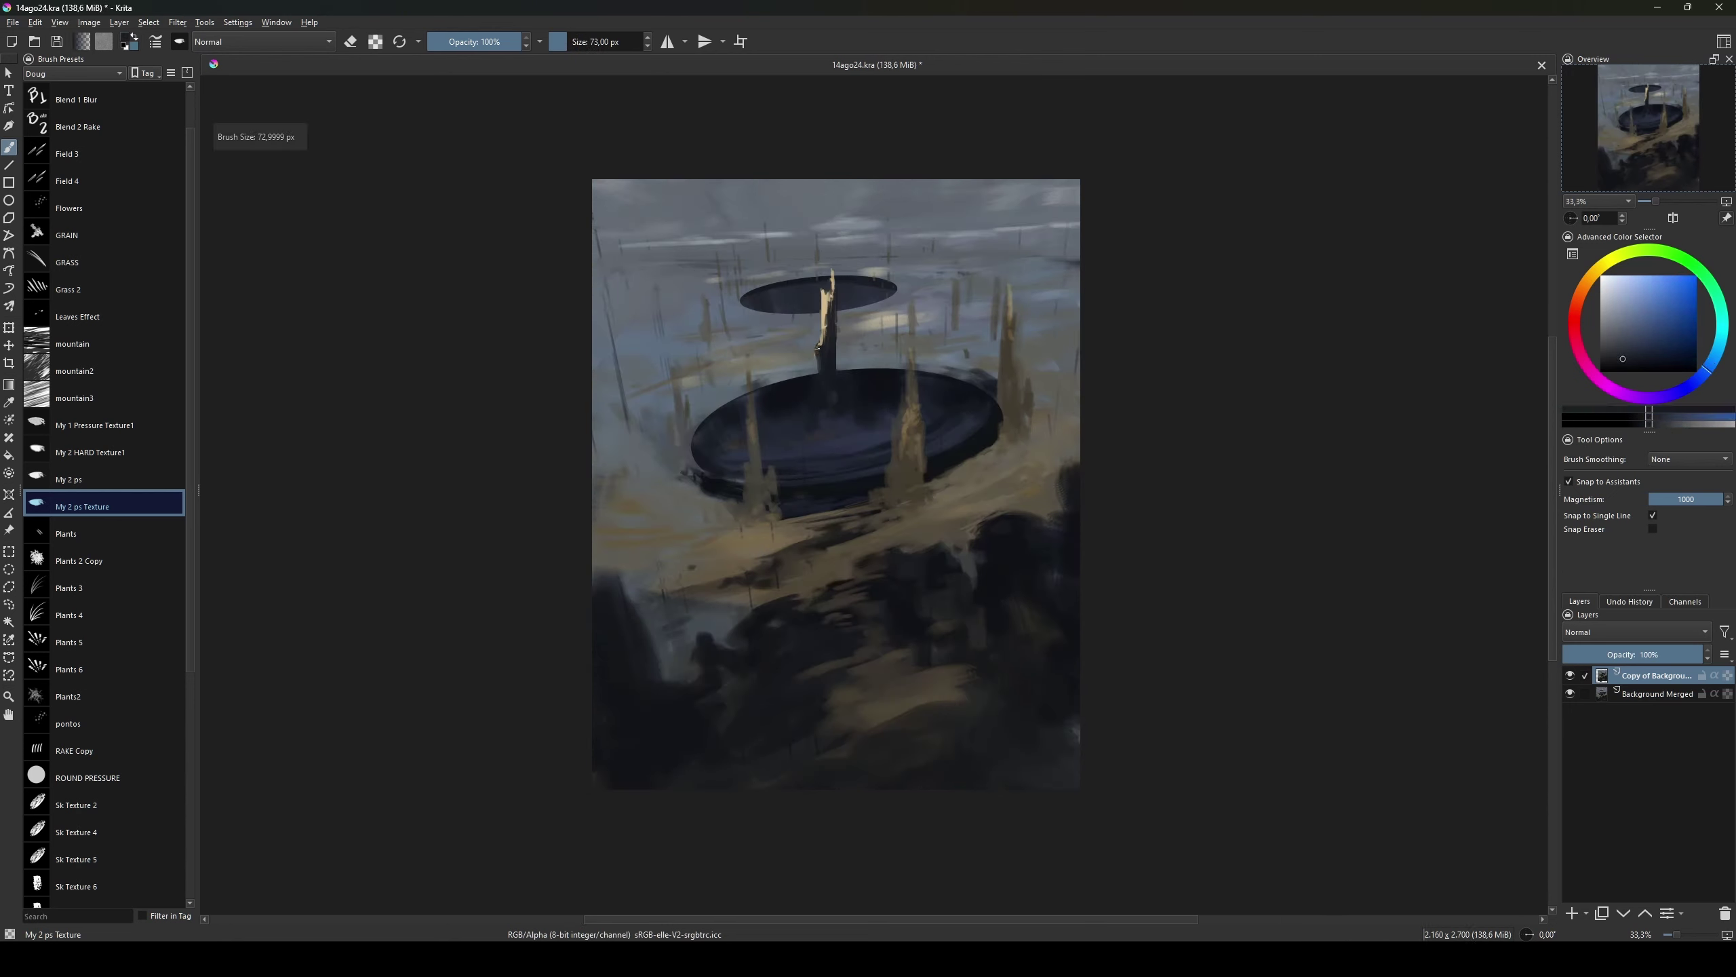
Step: Add dark pit blue, greyish yellow and light tan strokes with a 165-176 px brush
{"action": "left_click", "coordinate": [906, 404], "text": "ctrl"}
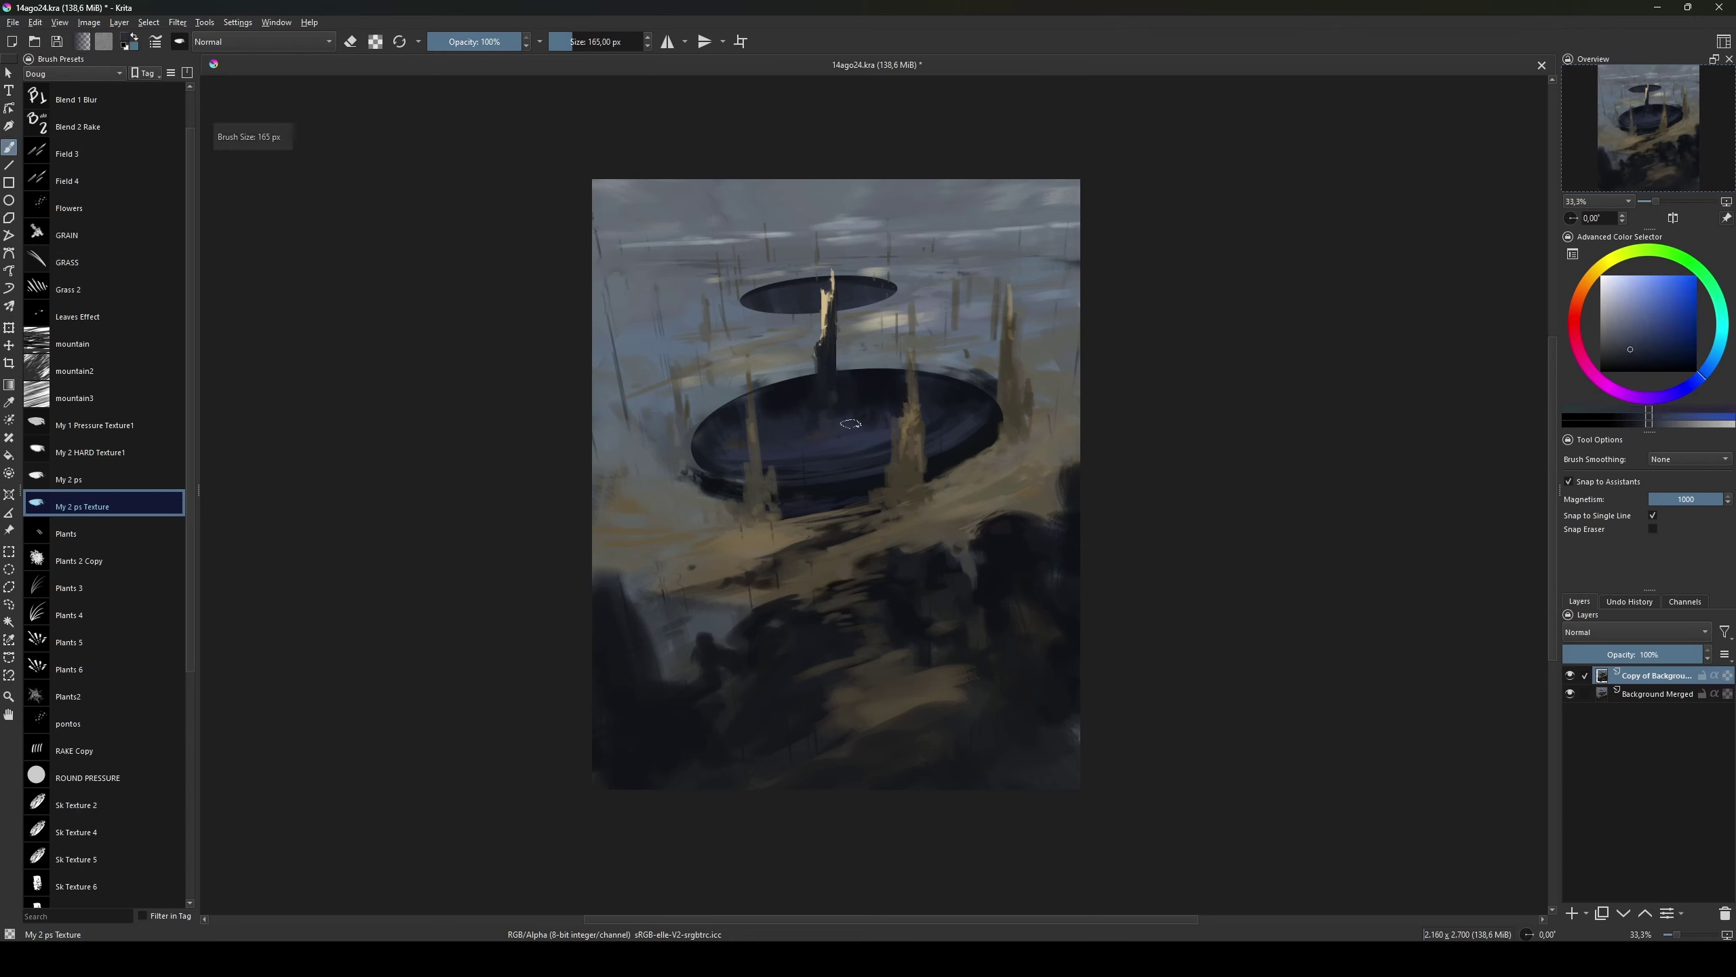
{"action": "mouse_move", "coordinate": [802, 451]}
{"action": "left_mouse_down"}
{"action": "mouse_move", "coordinate": [880, 431]}
{"action": "mouse_move", "coordinate": [881, 448]}
{"action": "left_mouse_up"}
{"action": "left_click", "coordinate": [721, 518], "text": "ctrl"}
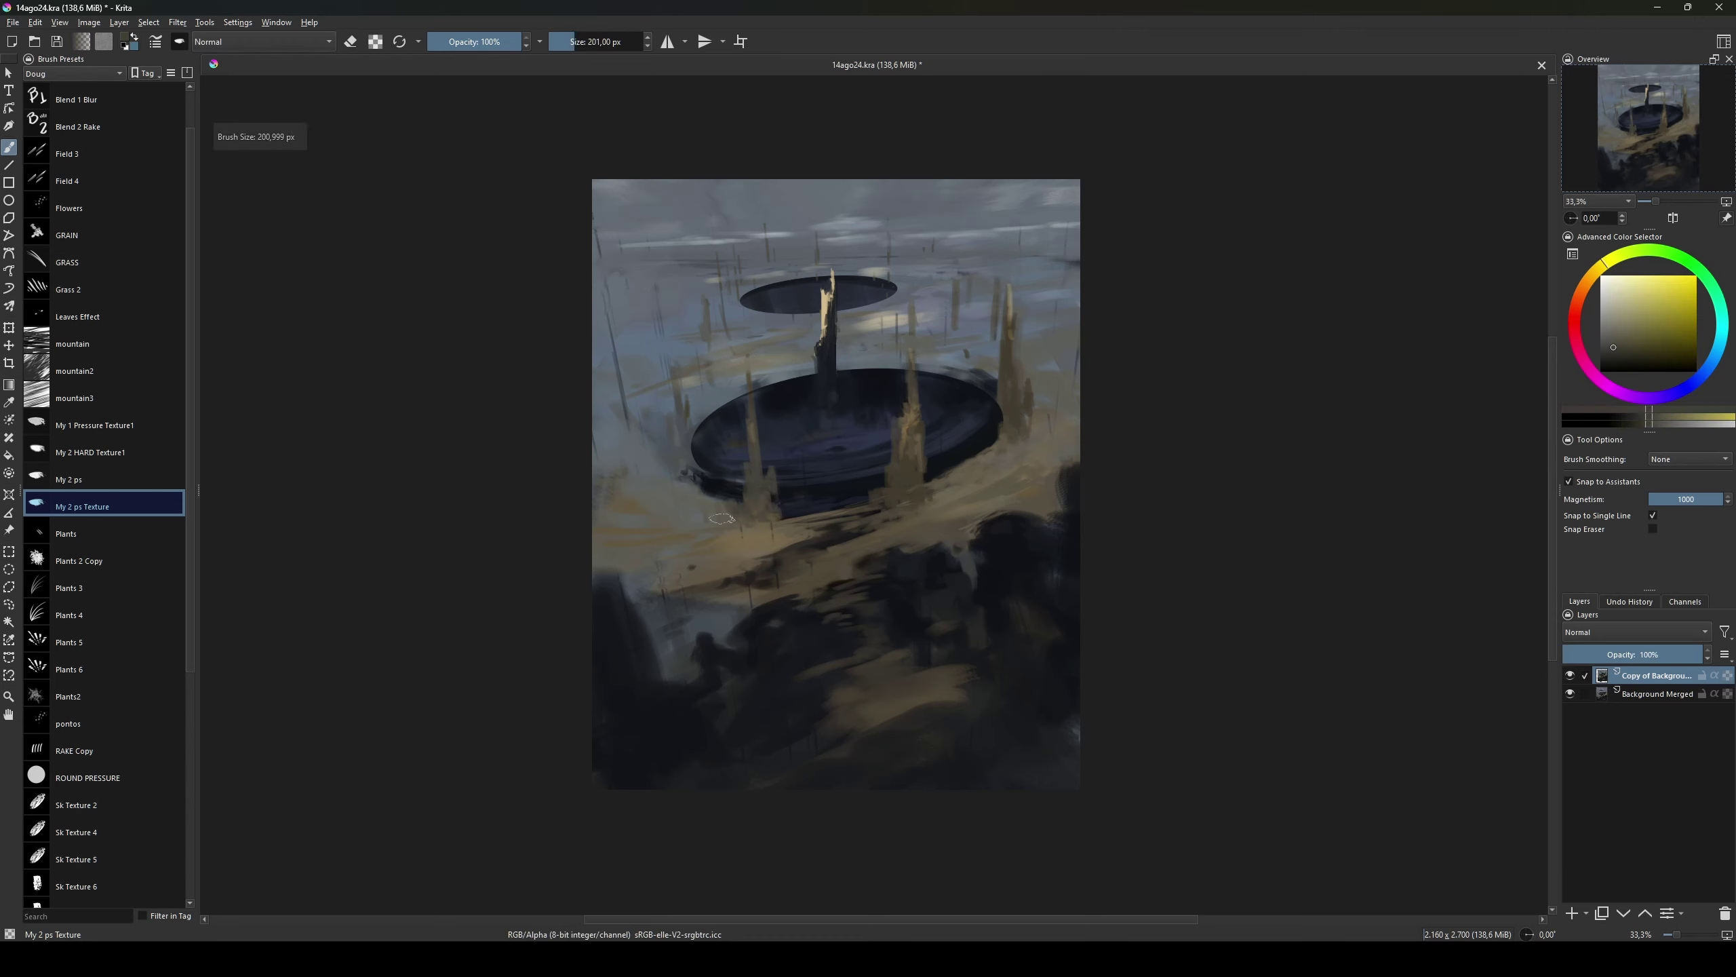
{"action": "left_click", "coordinate": [694, 491], "text": "ctrl"}
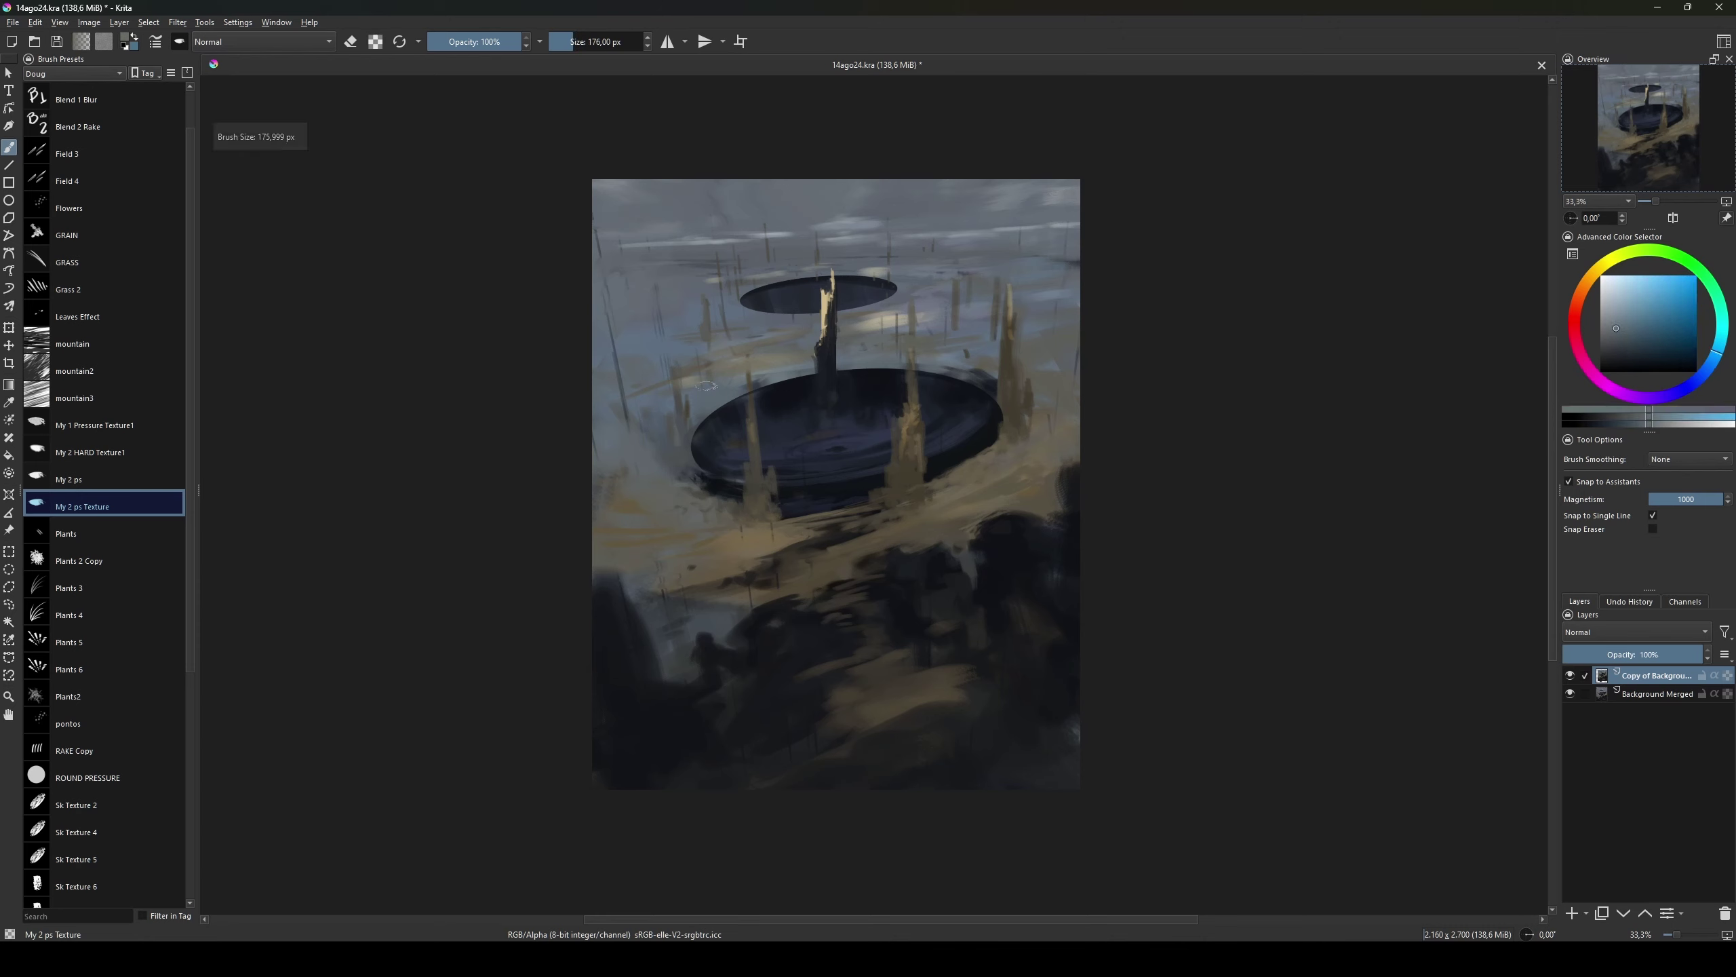
{"action": "left_click_drag", "start_coordinate": [820, 383], "coordinate": [805, 383]}
Step: Soften the haze with Blend 1 Blur, then paint lighter grey-blue with Sk Texture 4 at 96-144 px
{"action": "left_click", "coordinate": [794, 259], "text": "ctrl"}
{"action": "left_click_drag", "start_coordinate": [779, 259], "coordinate": [813, 259]}
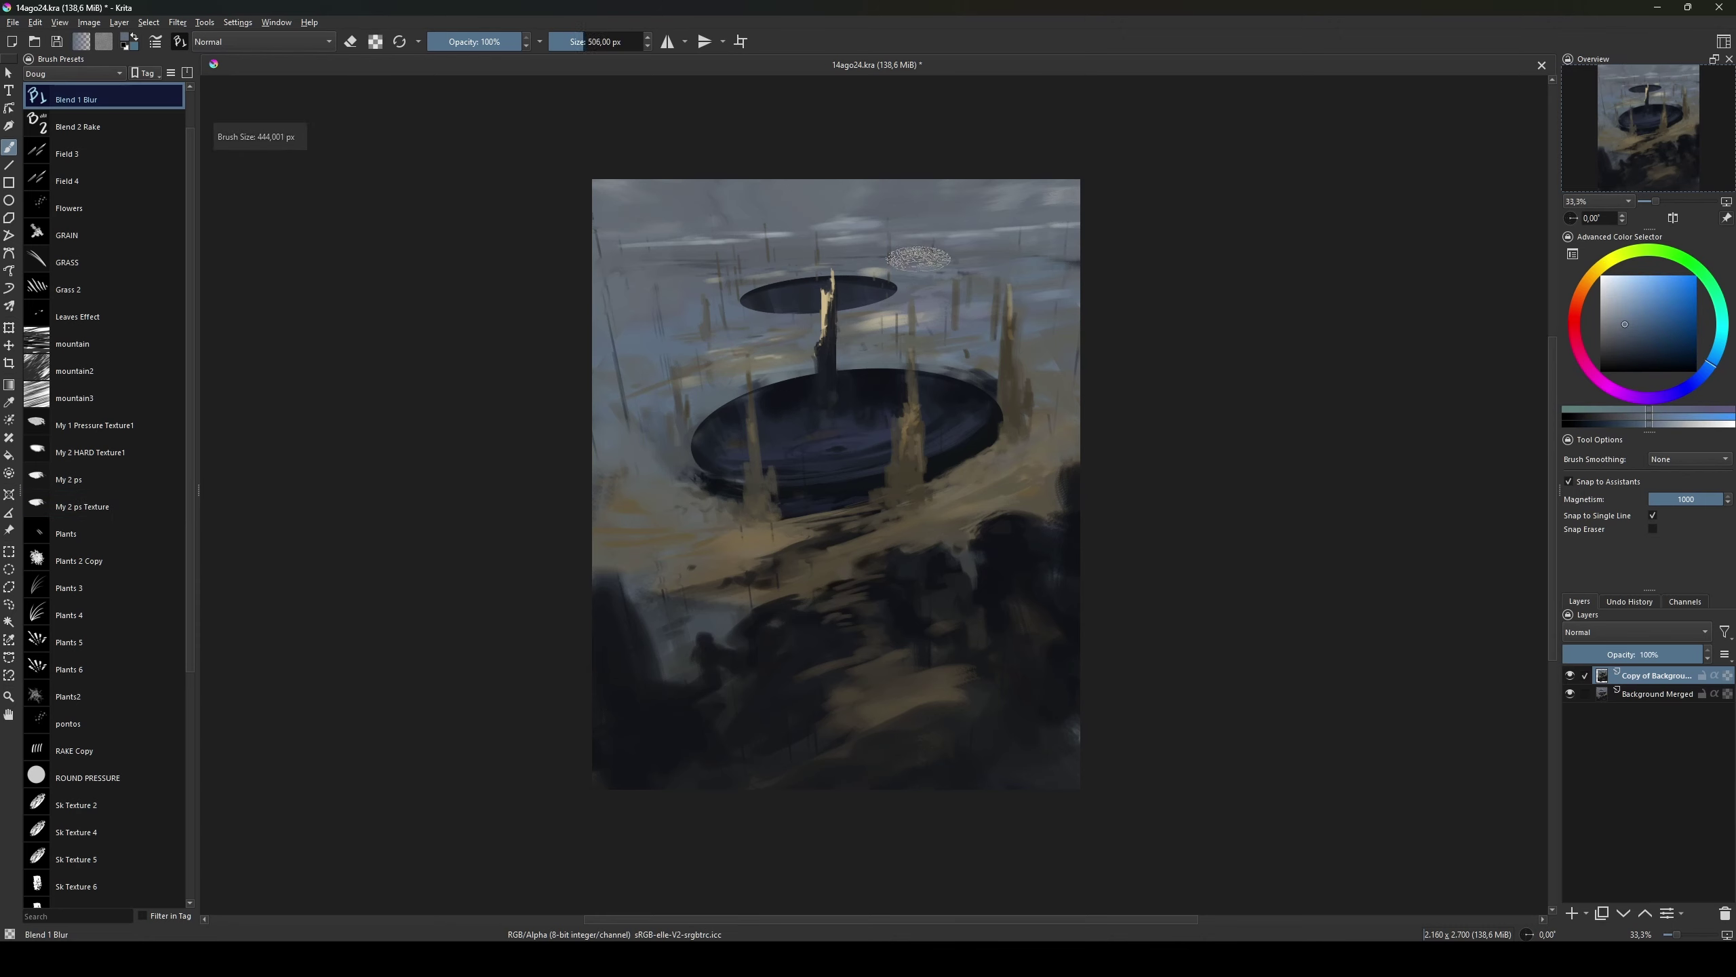
{"action": "key", "text": "/"}
{"action": "left_click", "coordinate": [963, 259], "text": "ctrl"}
{"action": "key", "text": "/"}
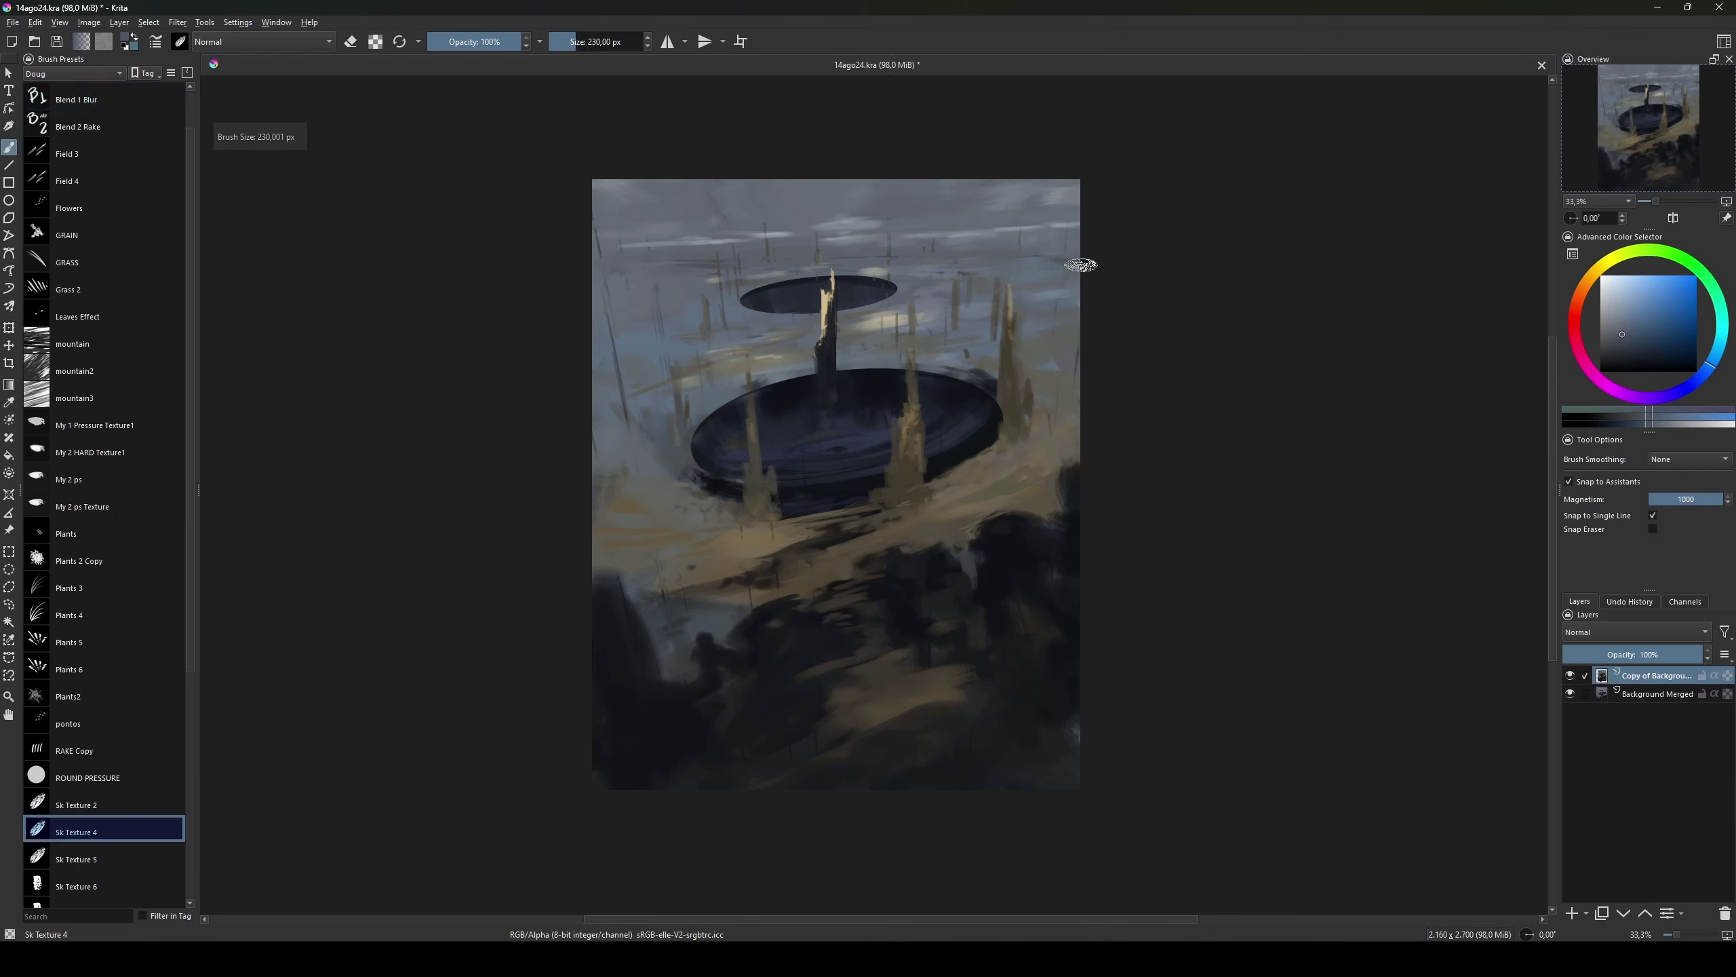
{"action": "left_click_drag", "start_coordinate": [992, 258], "coordinate": [785, 282]}
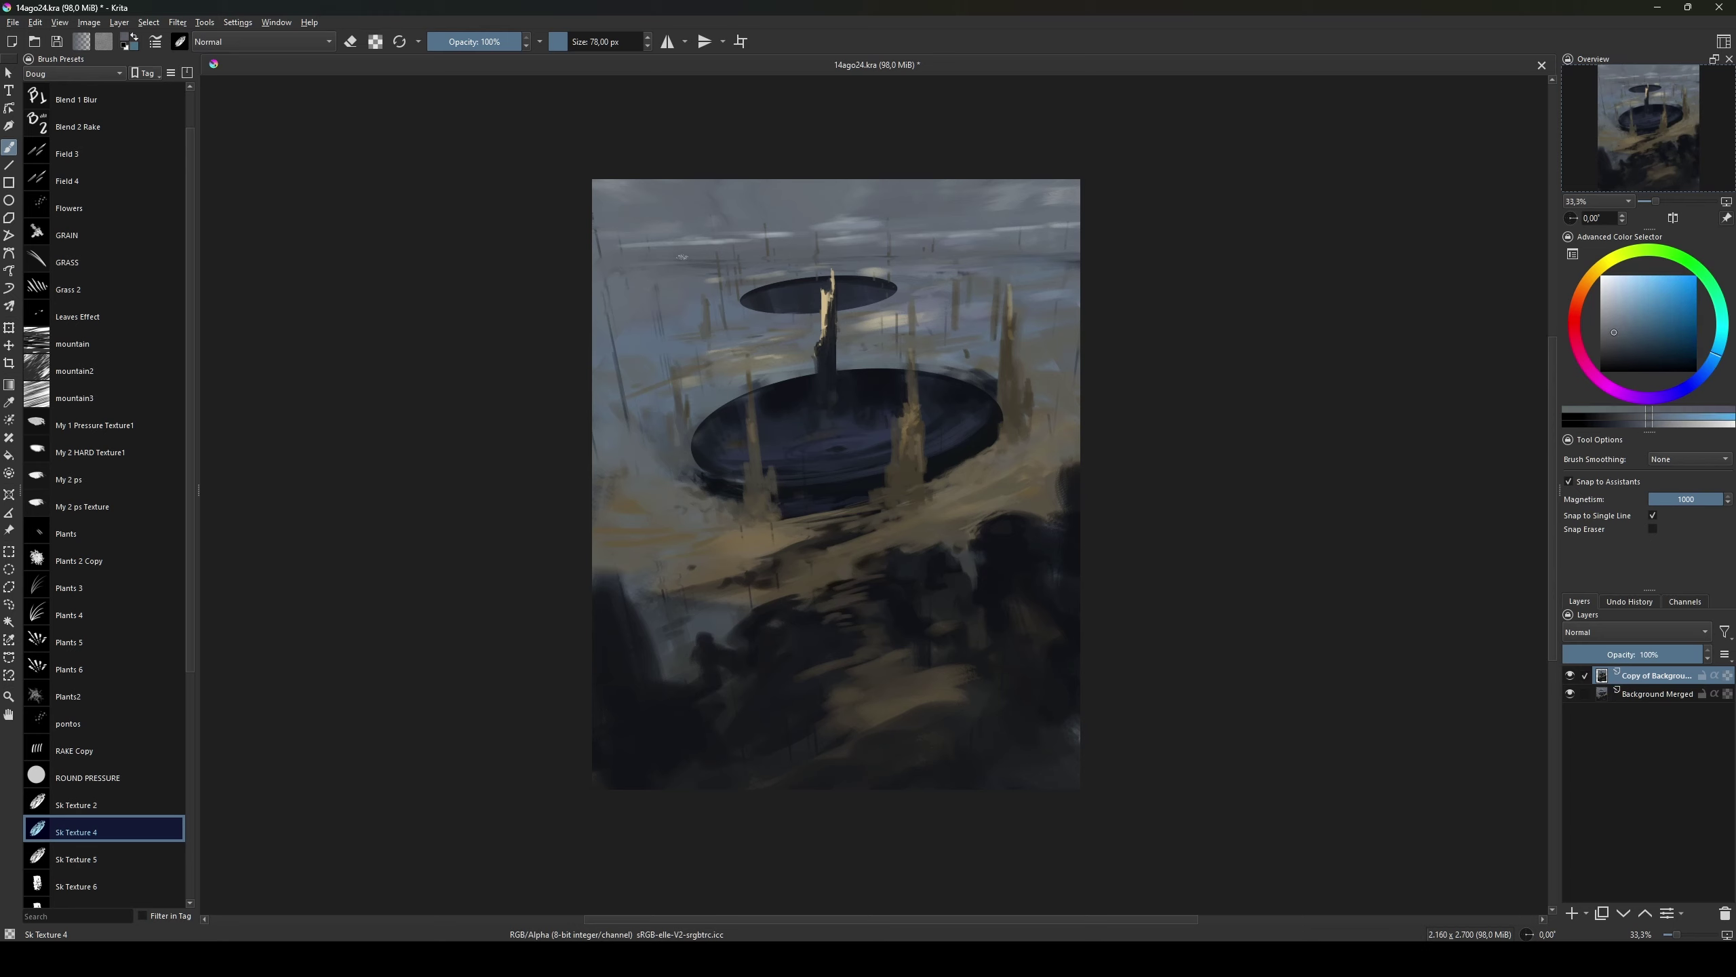
{"action": "left_click", "coordinate": [651, 253], "text": "ctrl"}
{"action": "left_click", "coordinate": [979, 268], "text": "ctrl"}
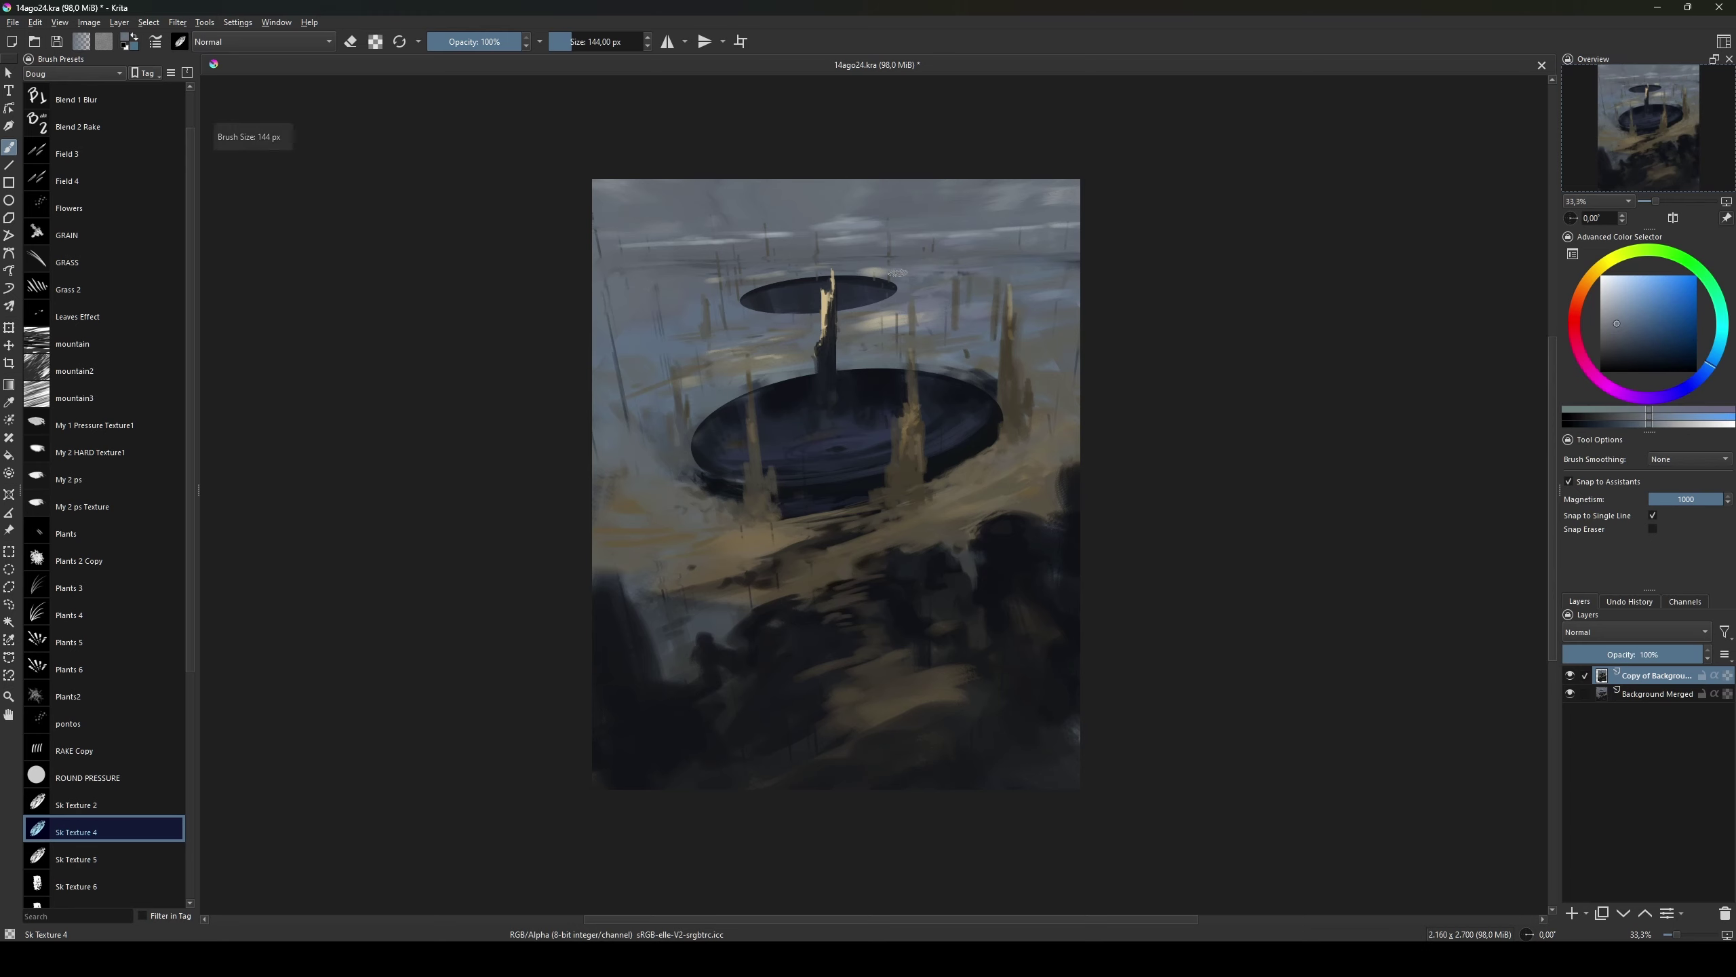
{"action": "left_click_drag", "start_coordinate": [960, 262], "coordinate": [1013, 260]}
Step: Add an Overlay paint layer and draw a tan radial gradient across the painting
{"action": "key", "text": "g"}
{"action": "key", "text": "Insert"}
{"action": "left_click", "coordinate": [1637, 632]}
{"action": "left_click", "coordinate": [1595, 483]}
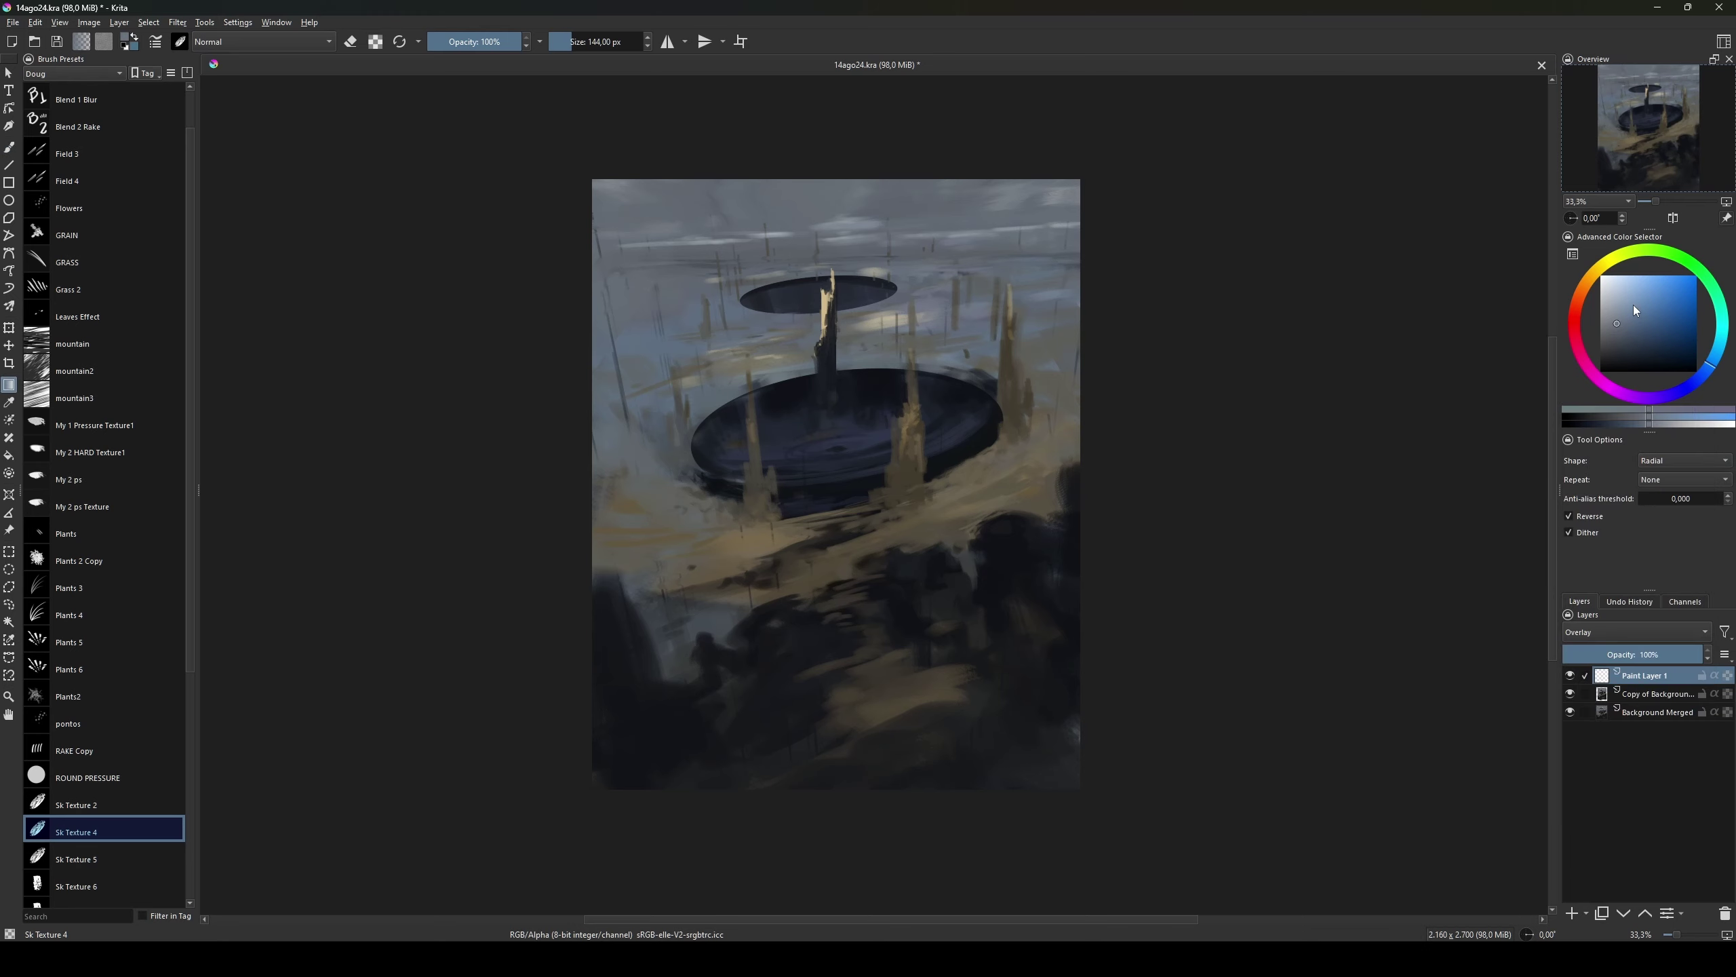
{"action": "left_click", "coordinate": [1651, 318]}
{"action": "left_click_drag", "start_coordinate": [845, 339], "coordinate": [605, 565]}
Step: Add a second Overlay layer with a dark blue gradient at 19% opacity and merge down
{"action": "key", "text": "Insert"}
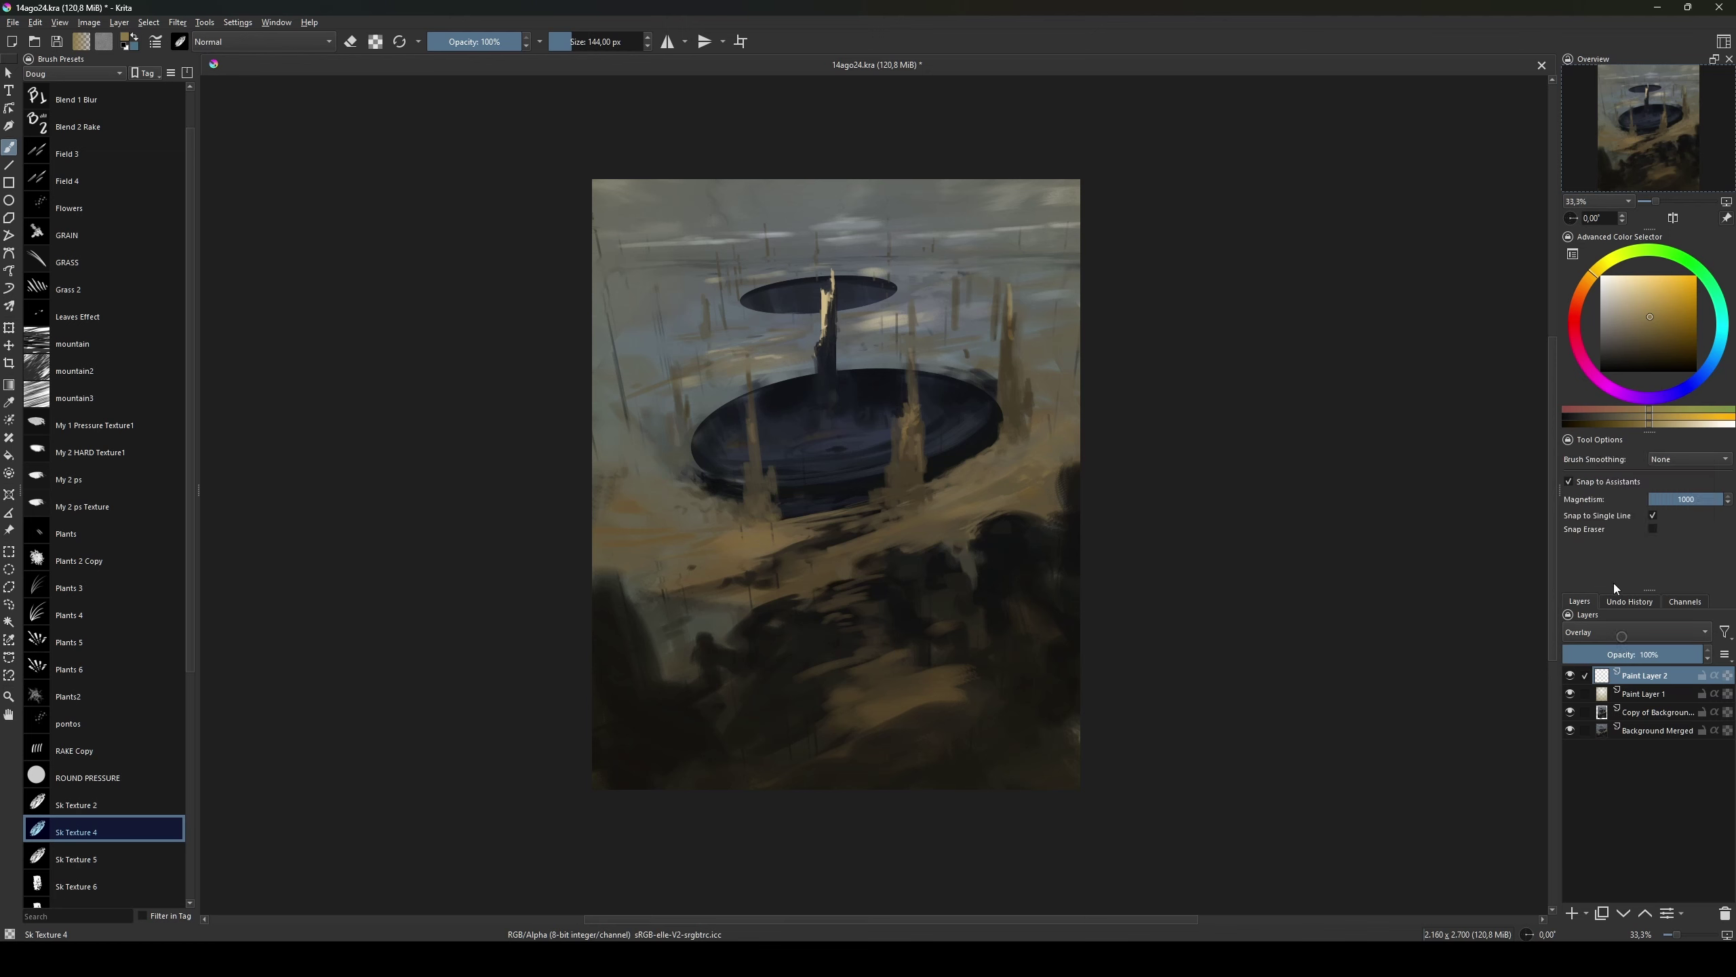
{"action": "left_click", "coordinate": [806, 299], "text": "ctrl"}
{"action": "left_click", "coordinate": [1569, 515]}
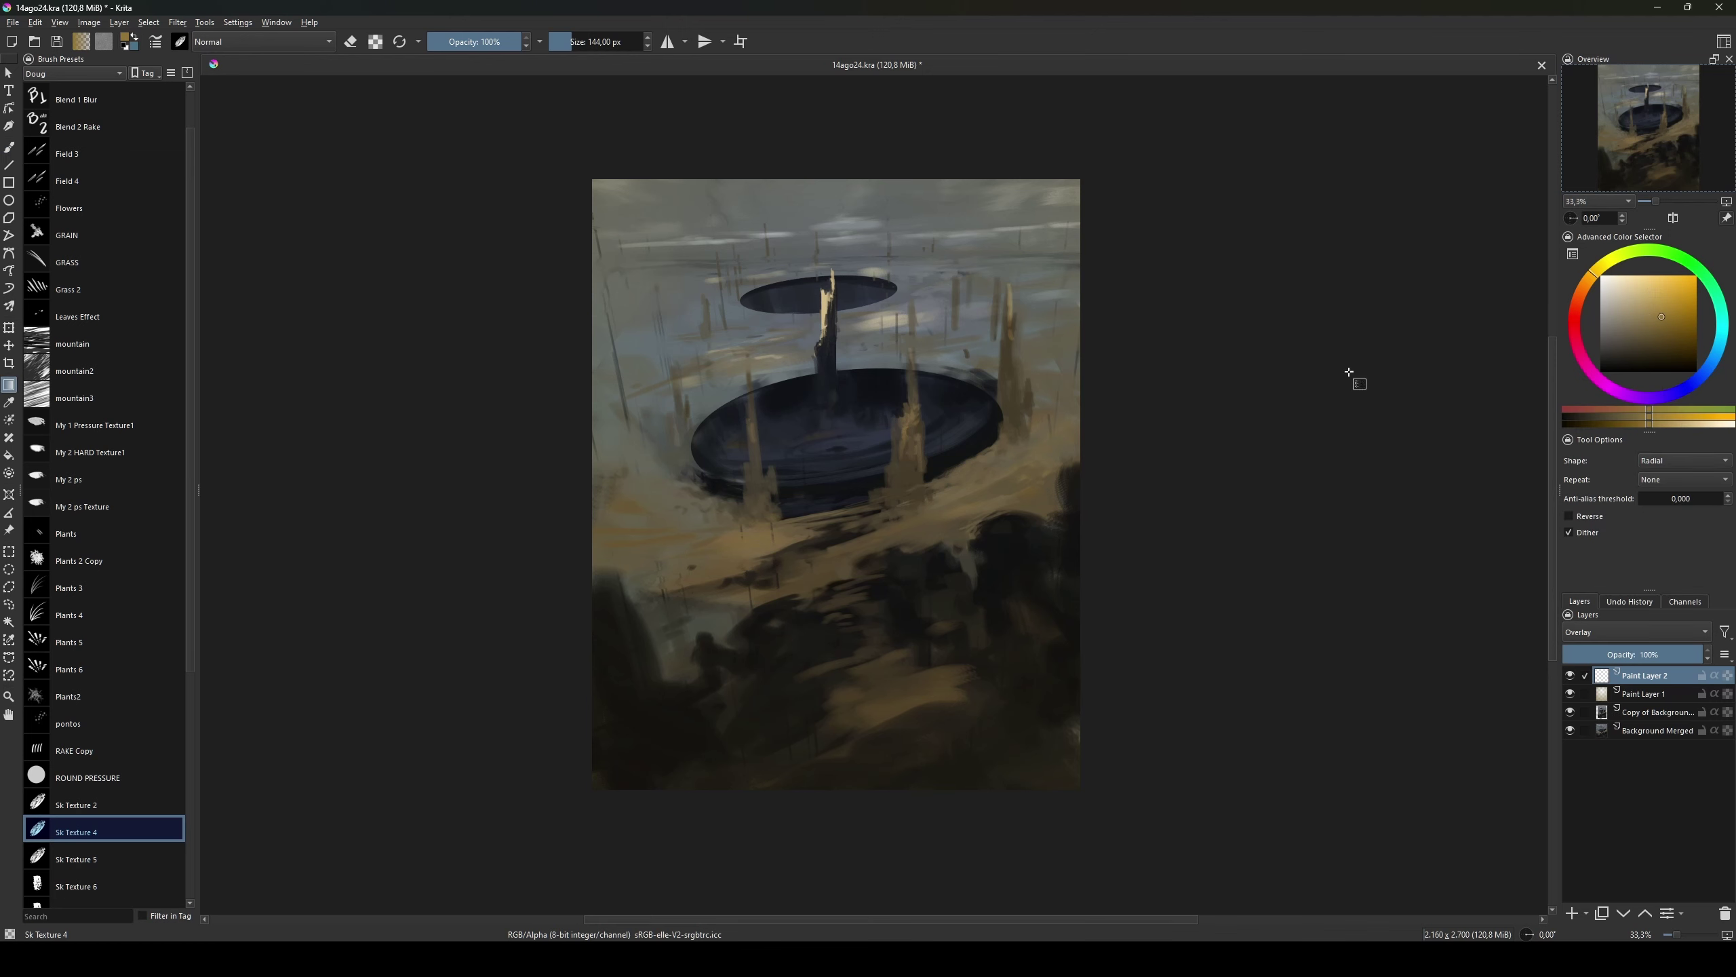
{"action": "left_click", "coordinate": [1671, 357]}
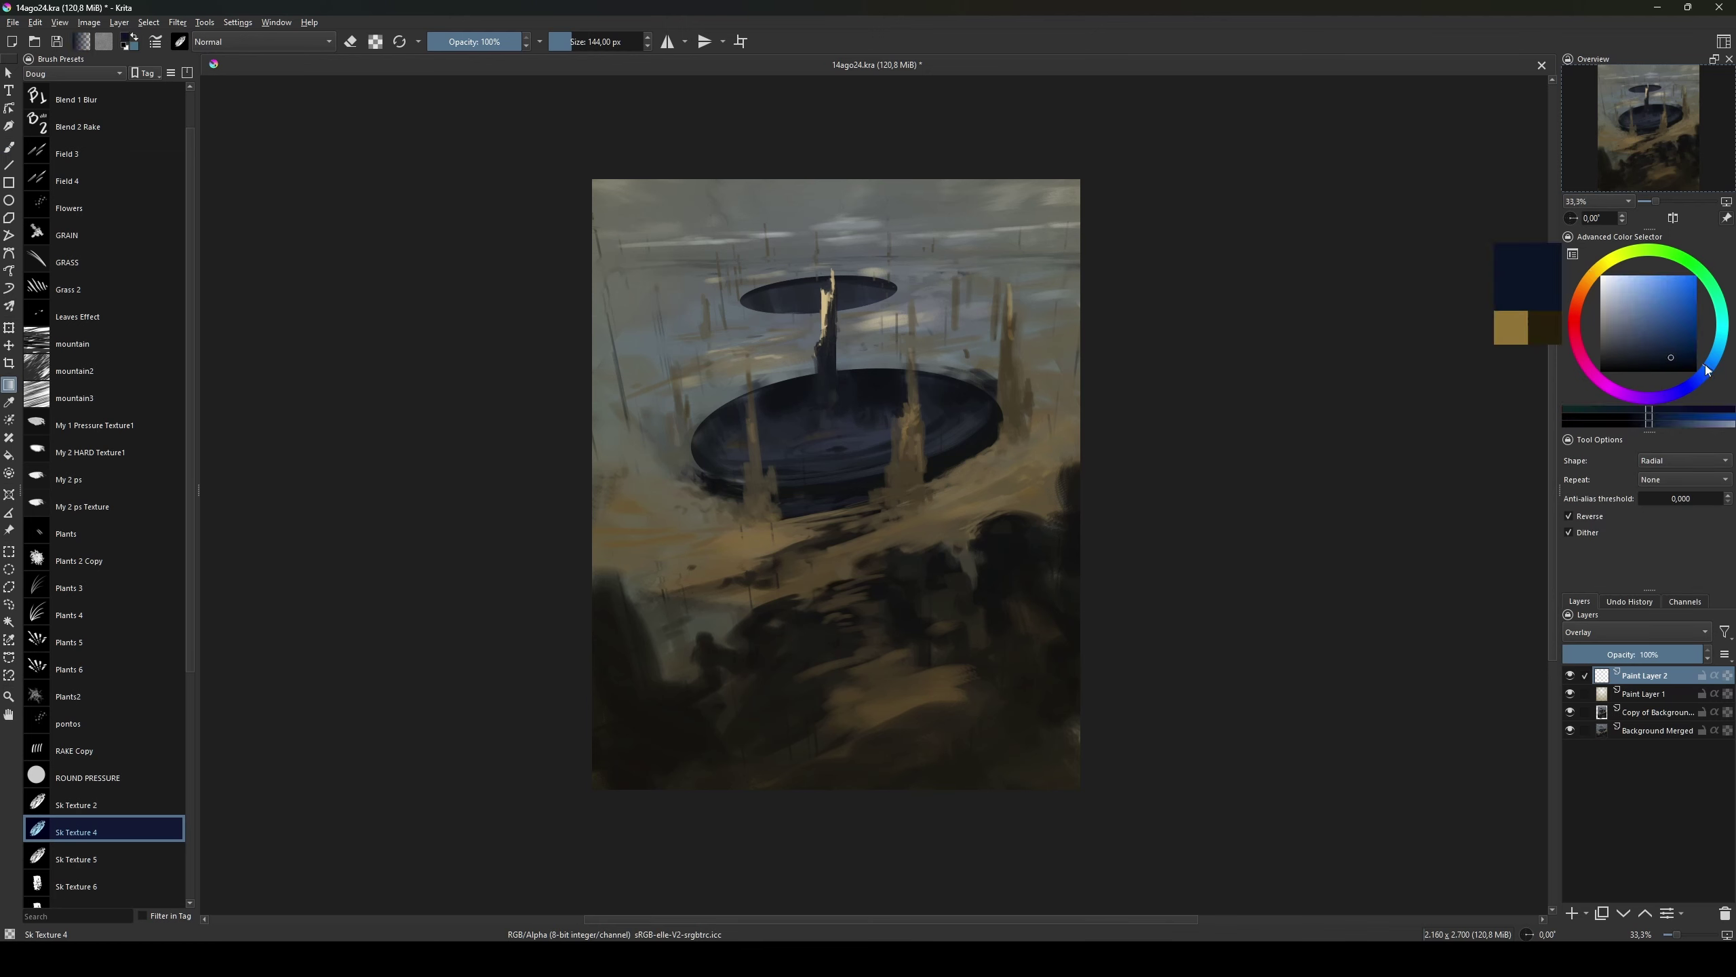
{"action": "left_click_drag", "start_coordinate": [723, 419], "coordinate": [1104, 311]}
{"action": "left_click", "coordinate": [1590, 654]}
{"action": "left_click", "coordinate": [1569, 515]}
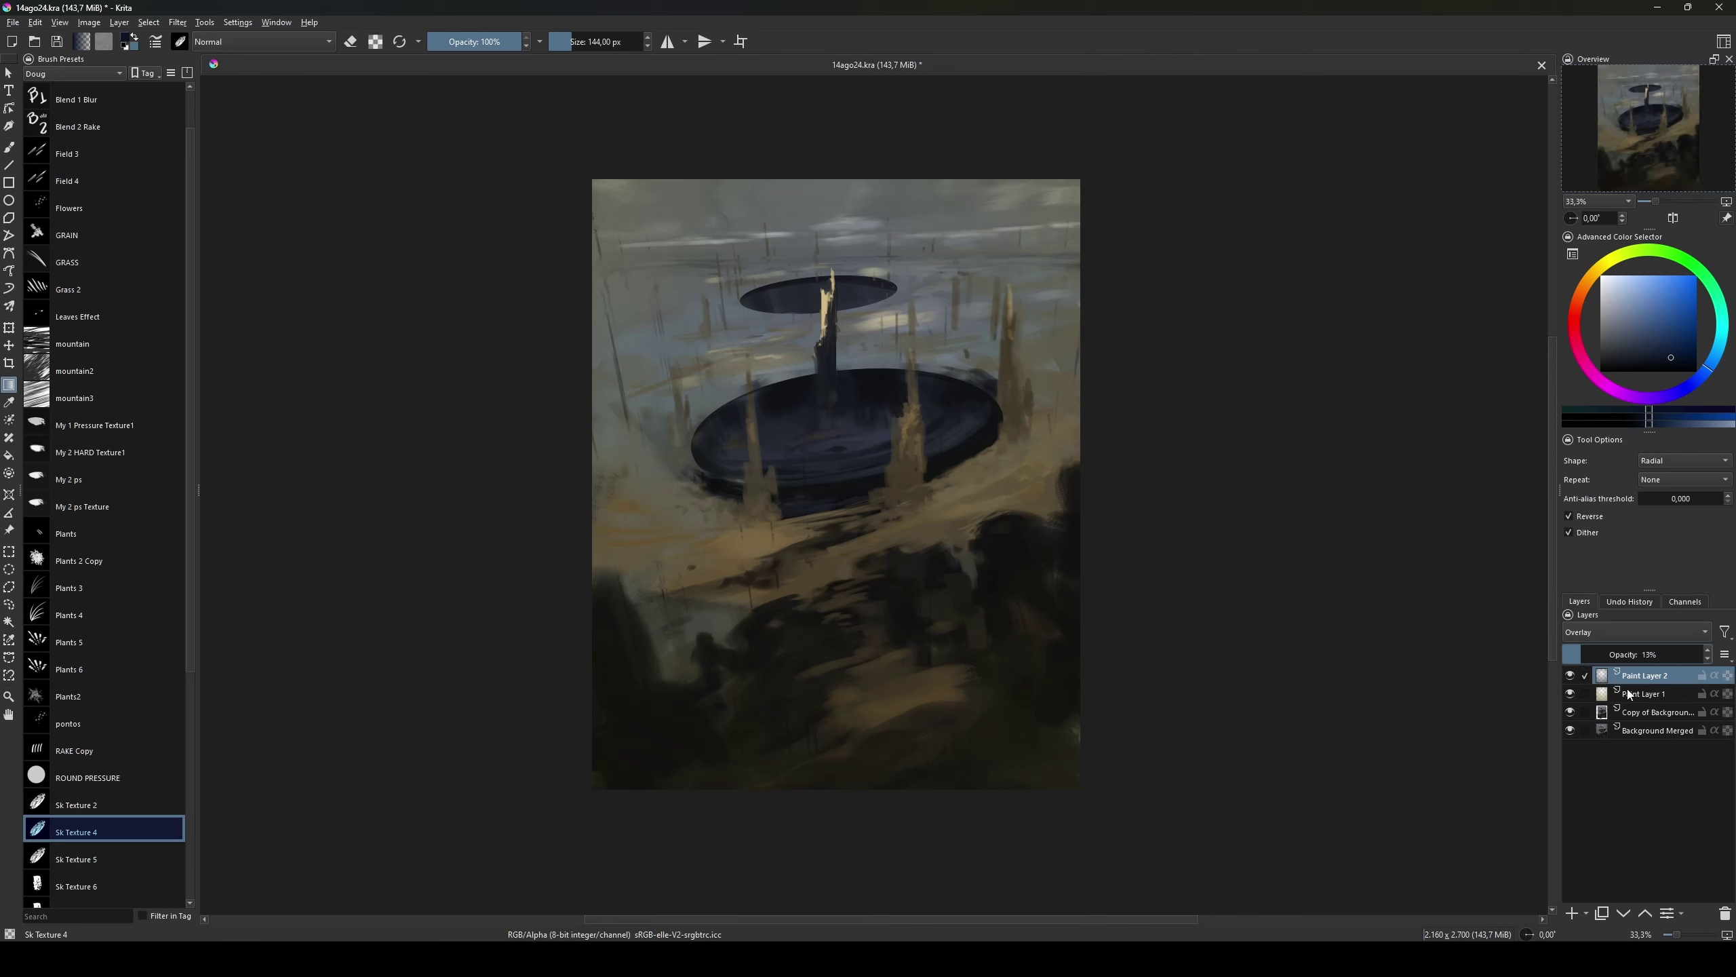
{"action": "key", "text": "ctrl+e"}
{"action": "key", "text": "ctrl+e"}
Step: Switch to the Sk Texture 2 brush and sample tan tones, sizing it about 59–78 px
{"action": "key", "text": "b"}
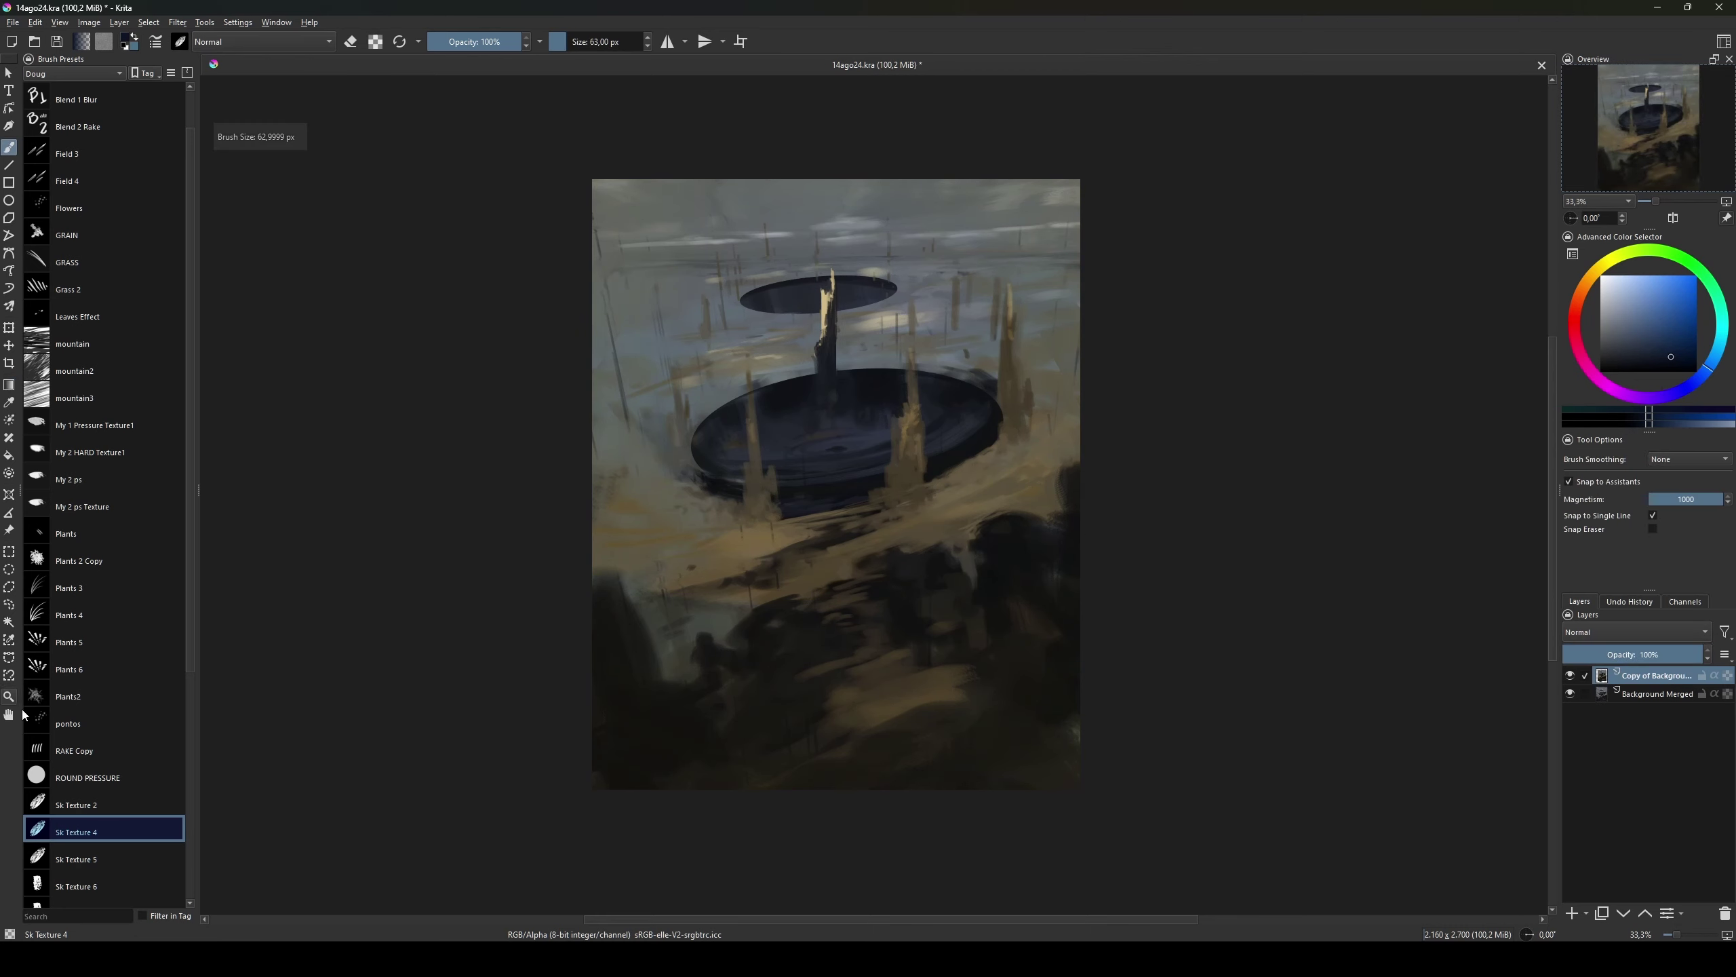
{"action": "key", "text": "/"}
{"action": "left_click", "coordinate": [693, 548], "text": "ctrl"}
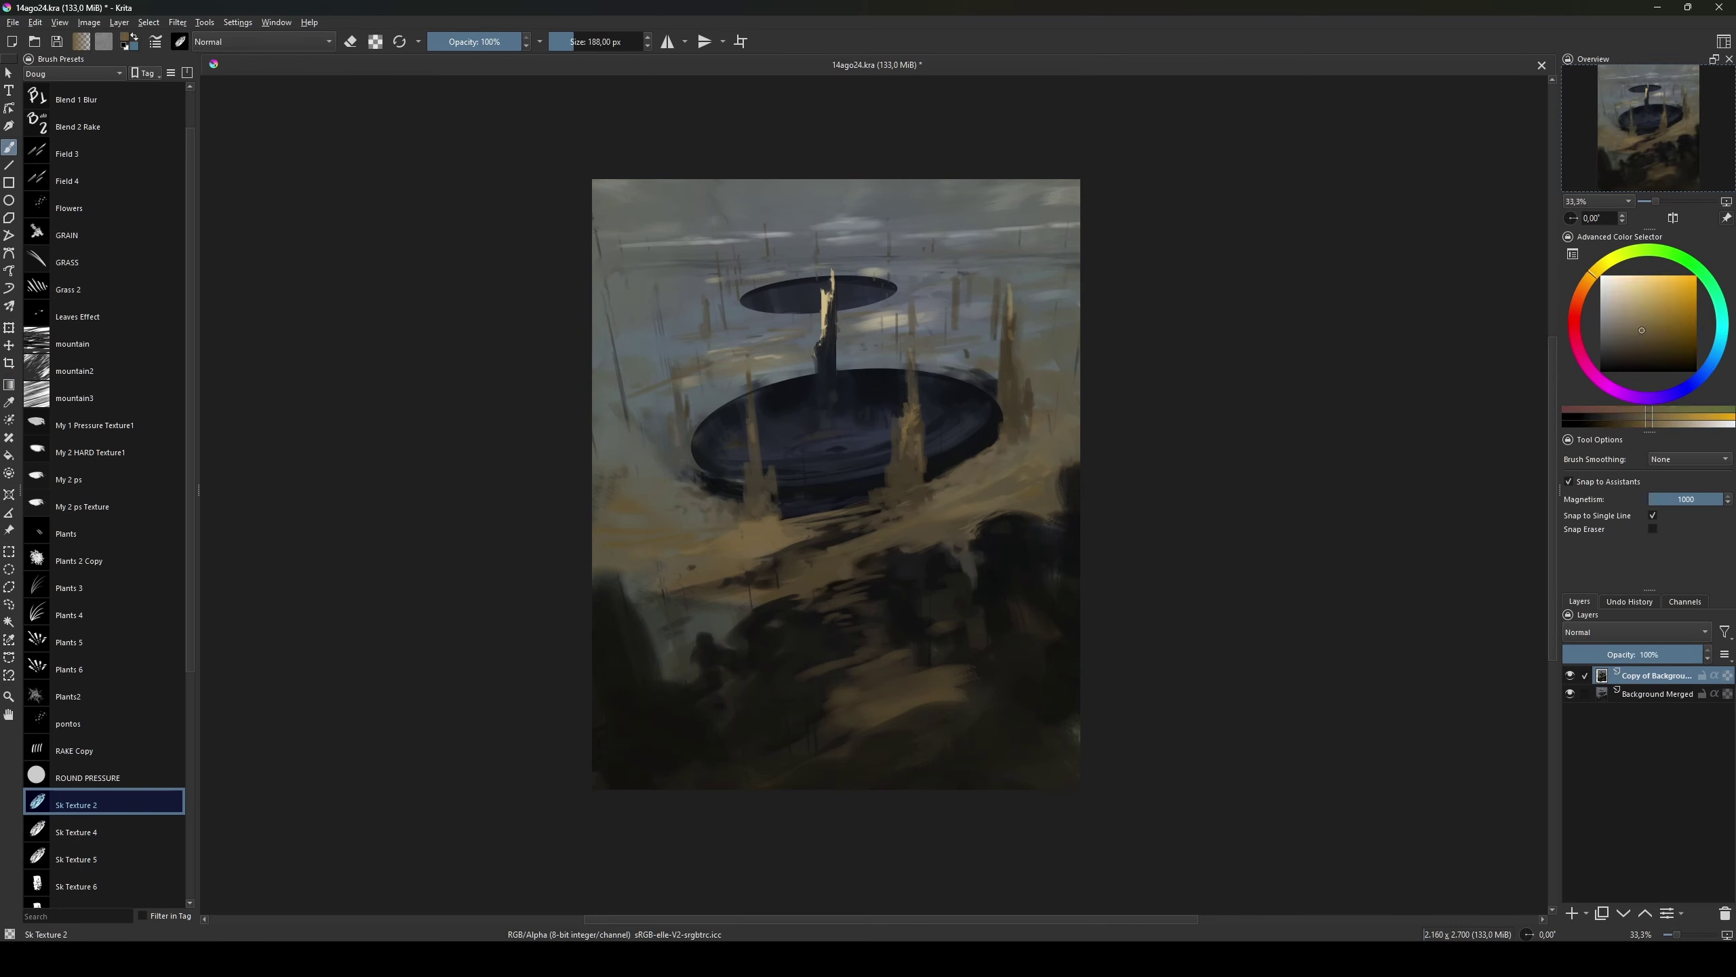
{"action": "left_click_drag", "start_coordinate": [693, 549], "coordinate": [615, 548]}
{"action": "left_click", "coordinate": [801, 570], "text": "ctrl"}
{"action": "left_click_drag", "start_coordinate": [800, 570], "coordinate": [841, 570]}
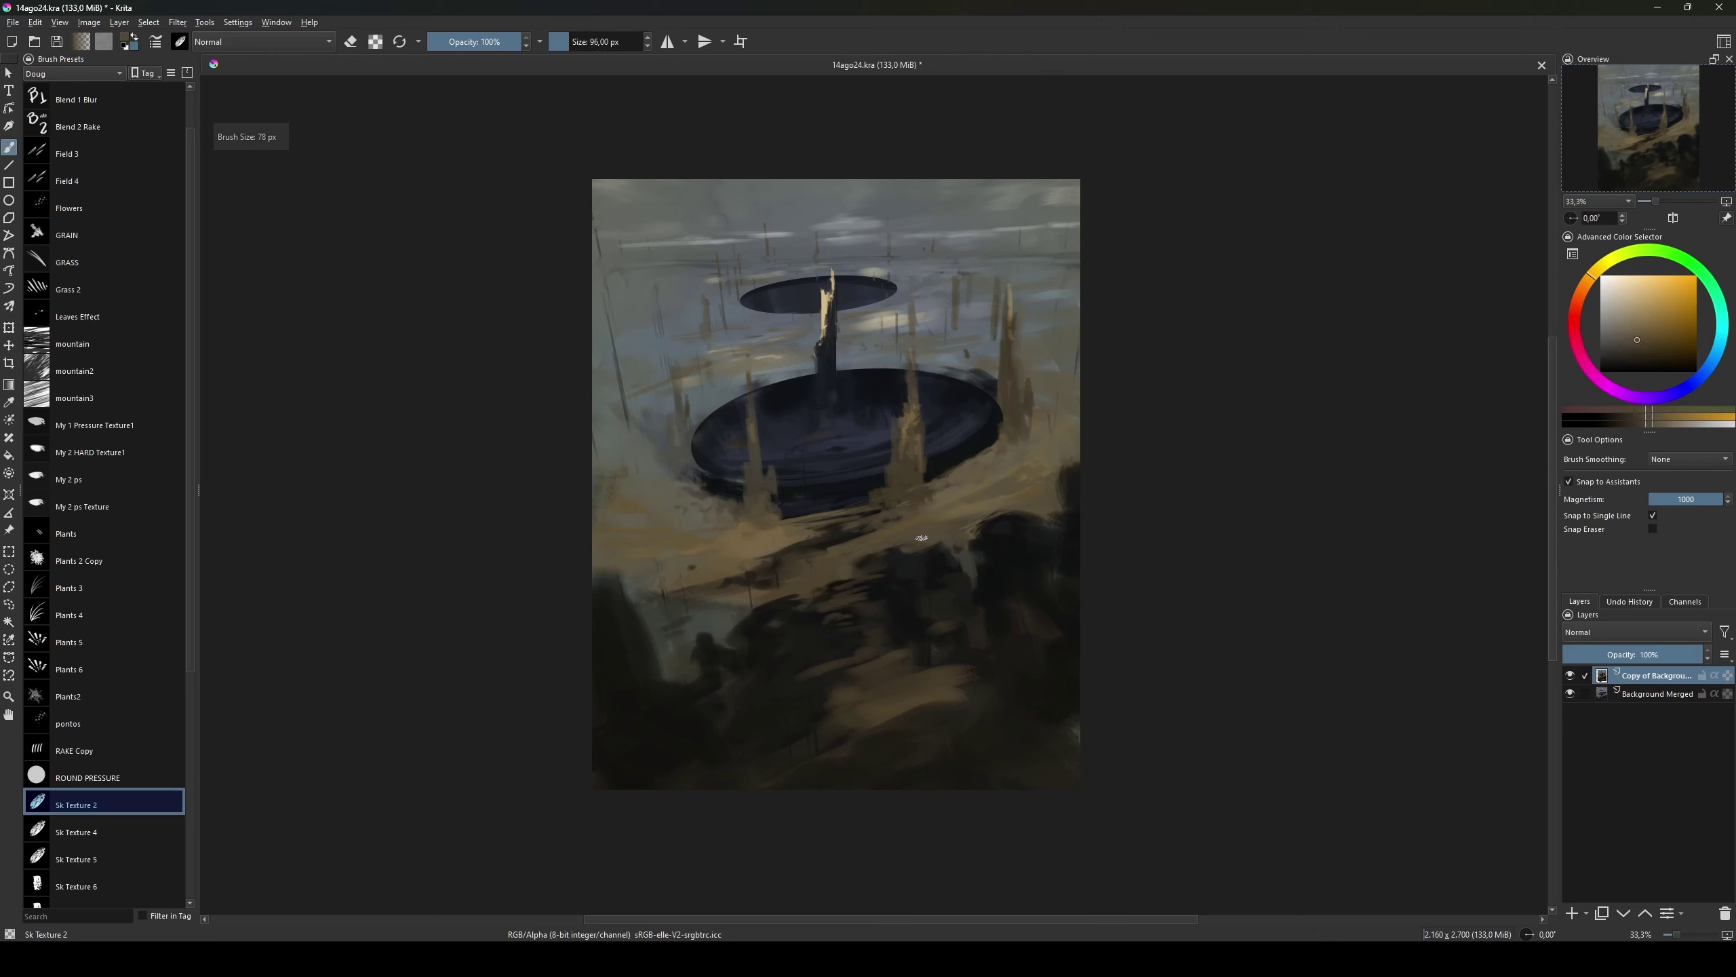
Step: Sample grey-green, olive-yellow and dark pit blue, resizing the brush from 154 to 44 px
{"action": "left_click", "coordinate": [676, 428], "text": "ctrl"}
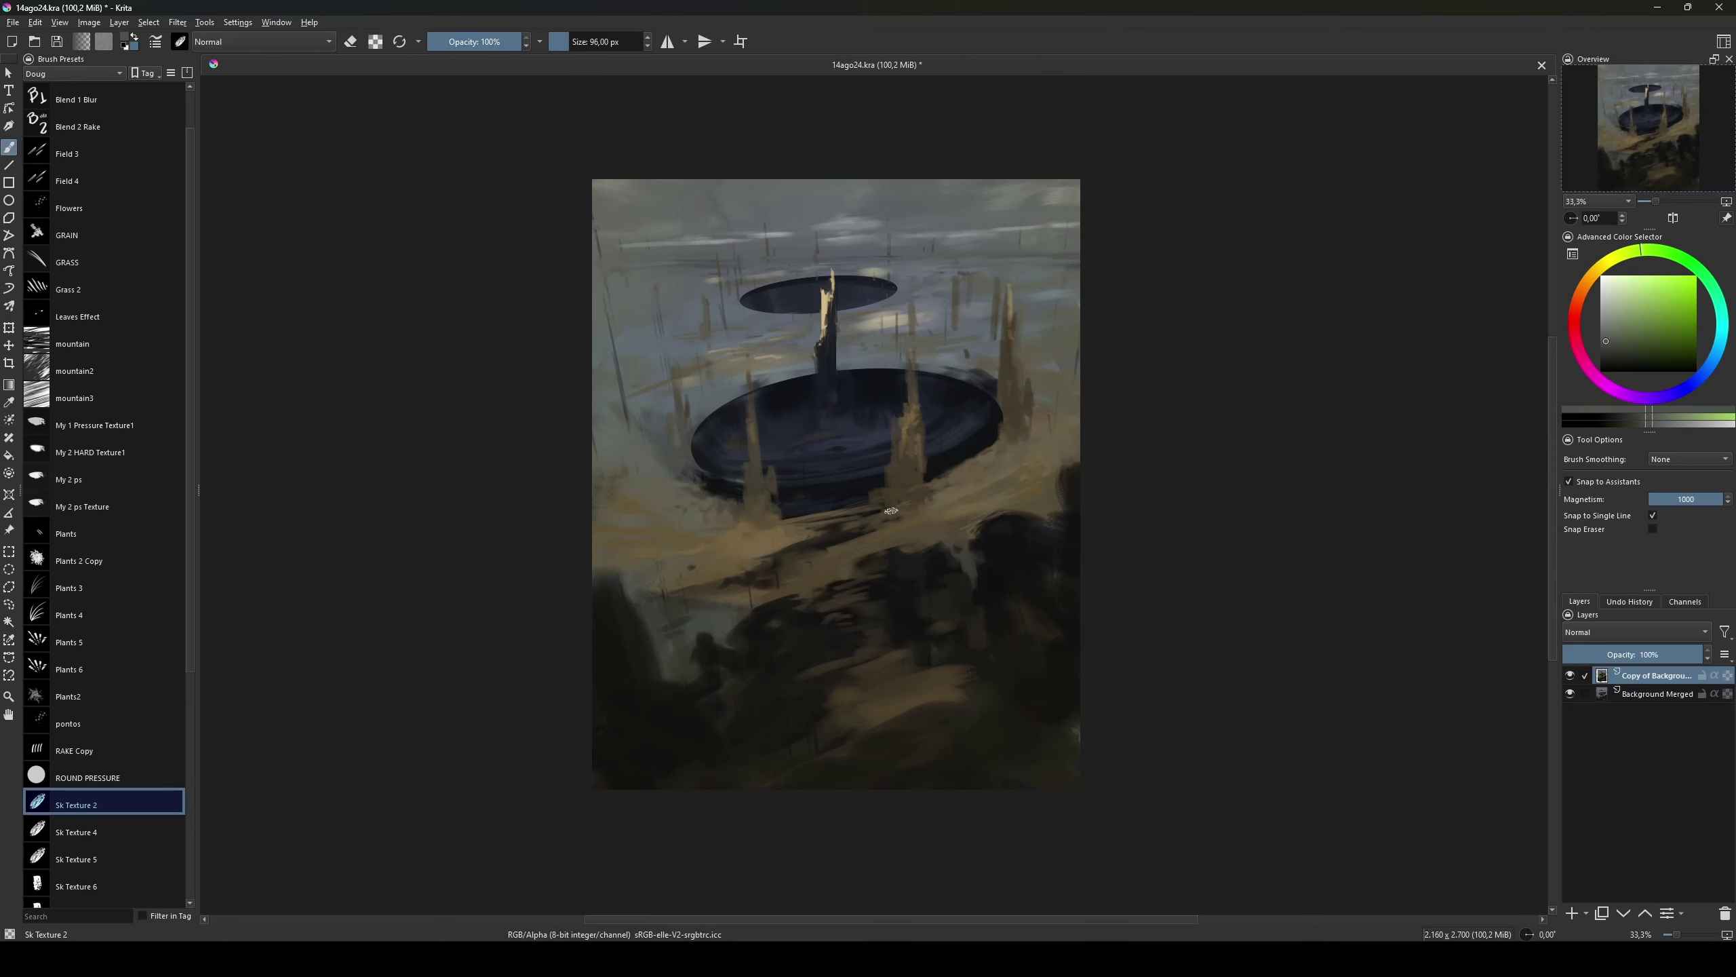
{"action": "left_click_drag", "start_coordinate": [891, 511], "coordinate": [1002, 517]}
{"action": "left_click", "coordinate": [1076, 503], "text": "ctrl"}
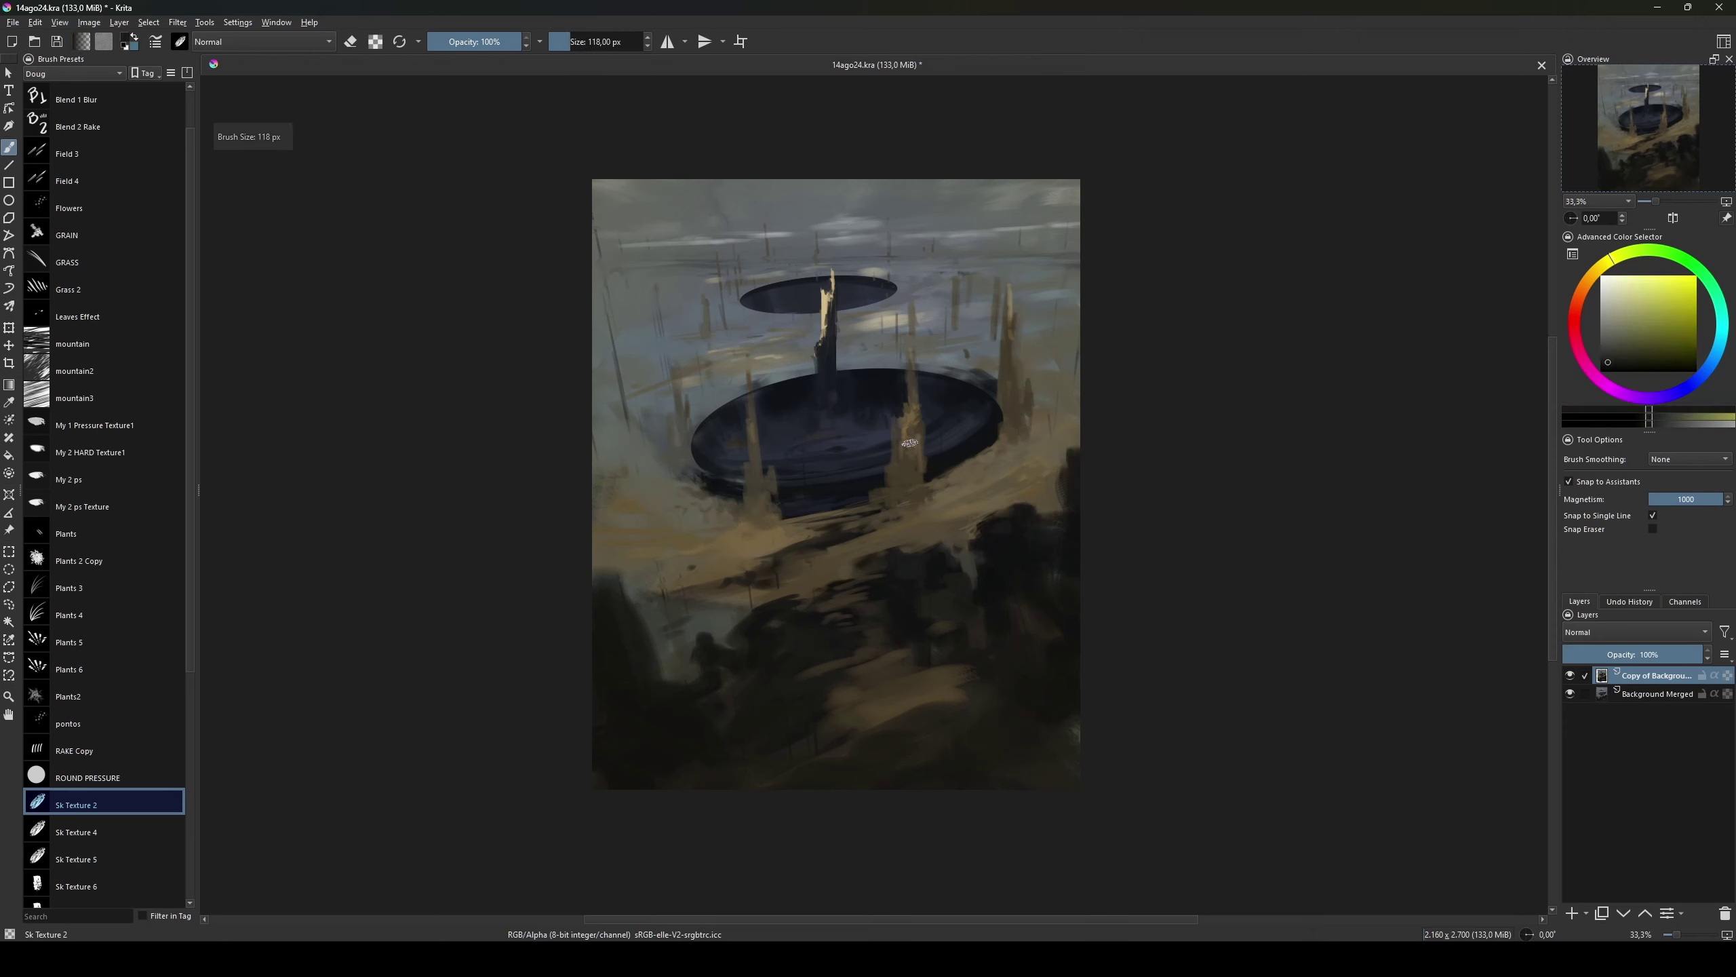
{"action": "left_click_drag", "start_coordinate": [996, 347], "coordinate": [819, 346]}
{"action": "left_click", "coordinate": [996, 347], "text": "ctrl"}
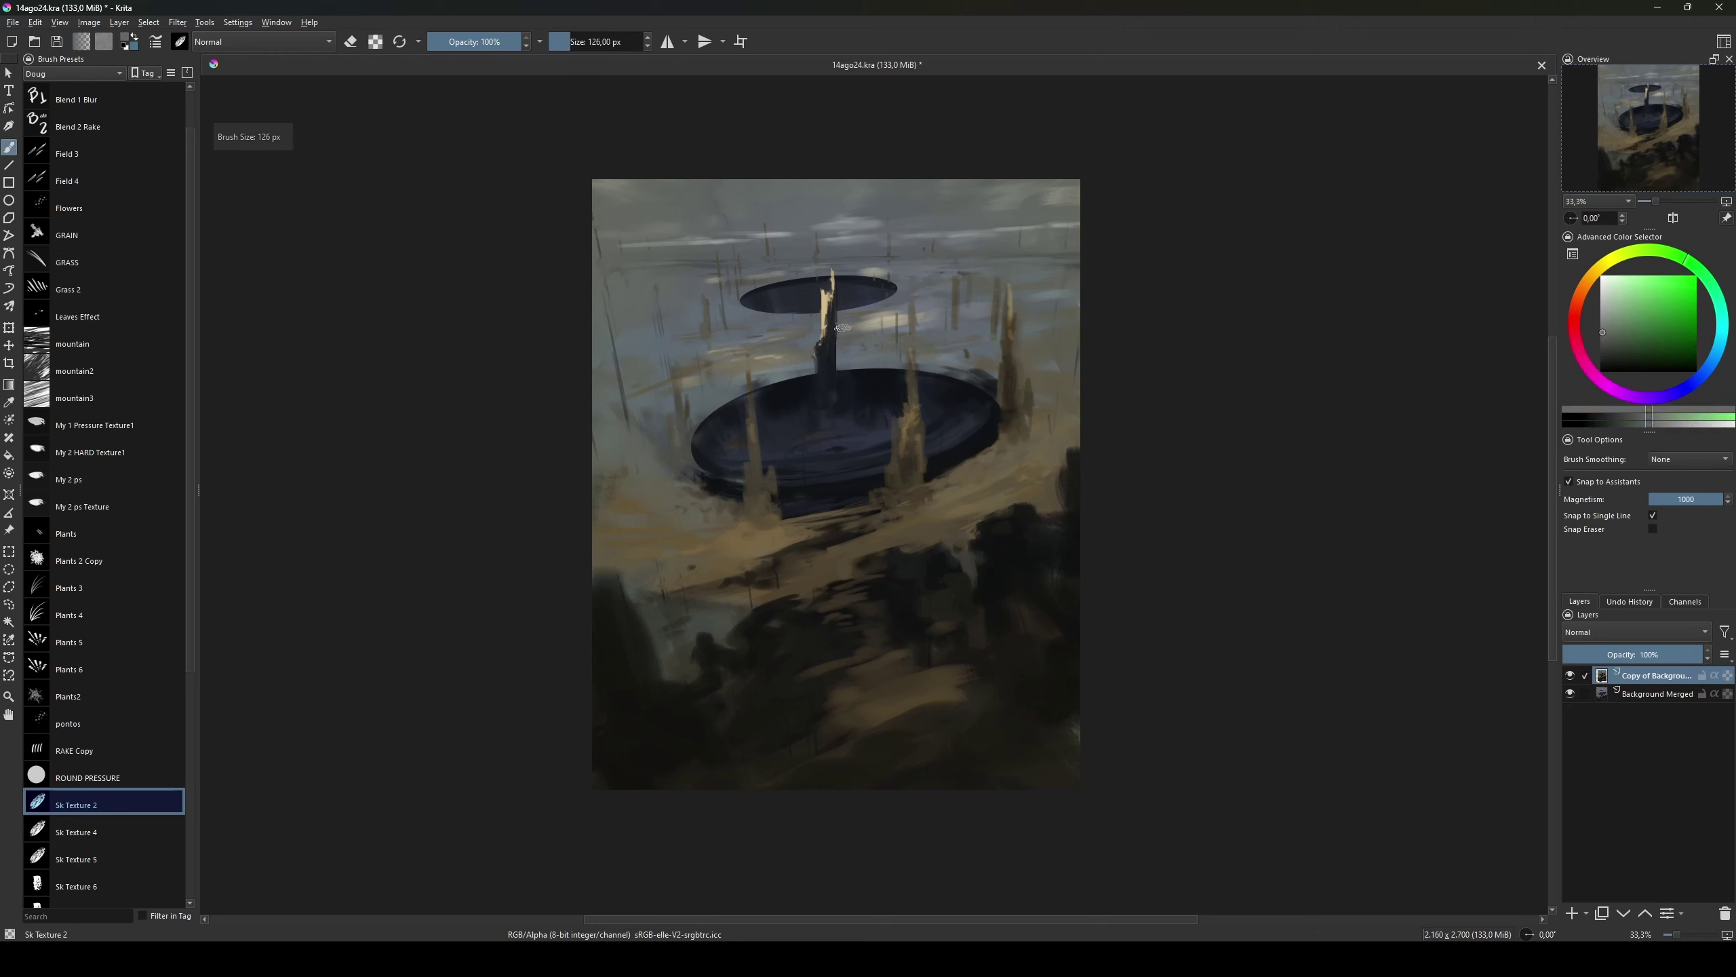
{"action": "left_click", "coordinate": [819, 345], "text": "ctrl"}
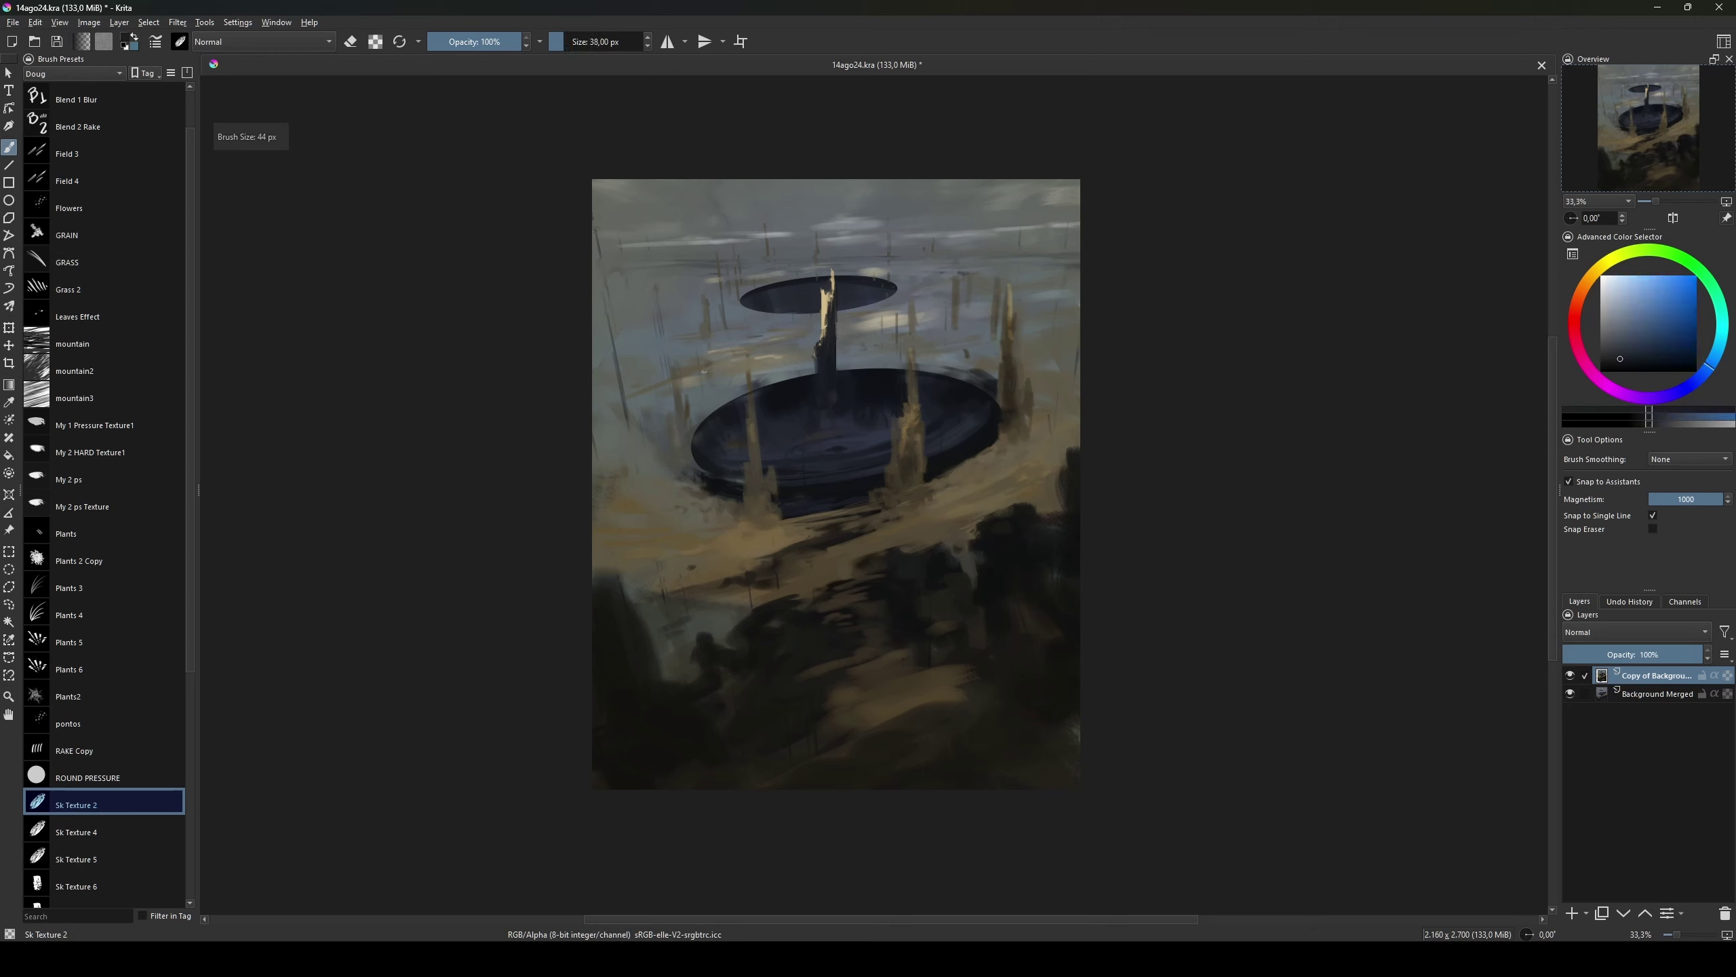
Step: Sample tan olive and darker tan from the ground, then shift to blue at about 90 px
{"action": "left_click_drag", "start_coordinate": [704, 370], "coordinate": [690, 370]}
{"action": "left_click", "coordinate": [748, 390], "text": "ctrl"}
{"action": "left_click", "coordinate": [748, 445], "text": "ctrl"}
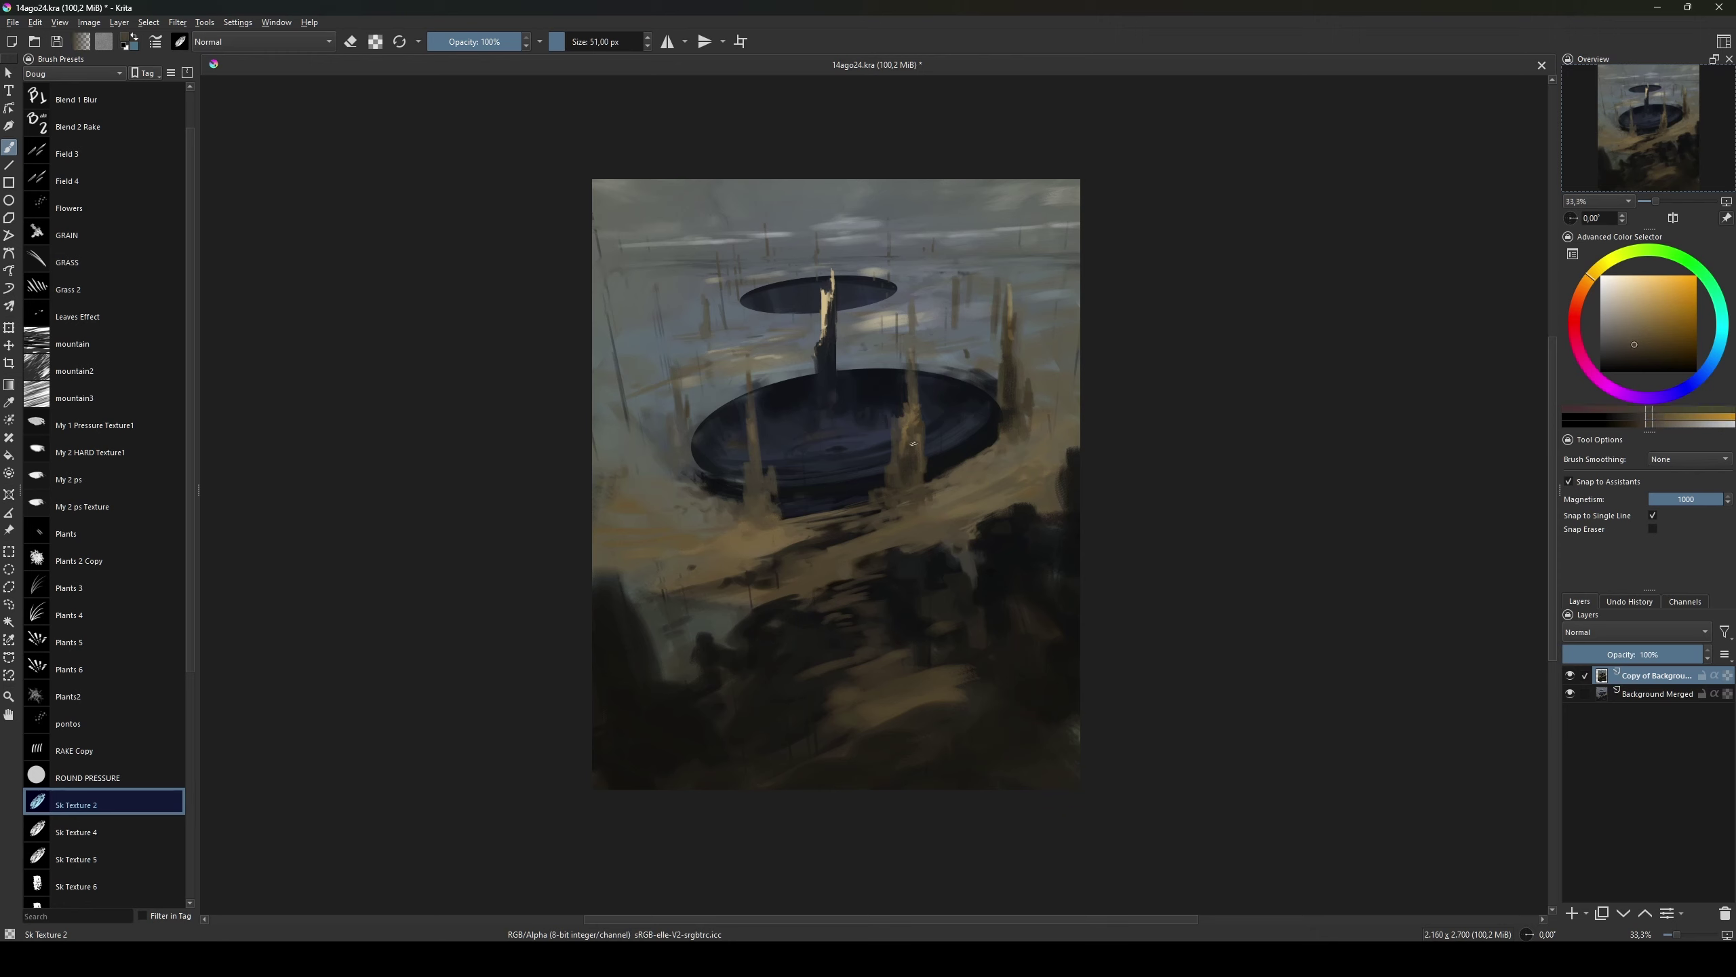
{"action": "left_click_drag", "start_coordinate": [558, 287], "coordinate": [615, 288]}
{"action": "left_click", "coordinate": [1701, 377]}
{"action": "mouse_move", "coordinate": [917, 452]}
{"action": "left_mouse_down"}
{"action": "mouse_move", "coordinate": [896, 453]}
{"action": "mouse_move", "coordinate": [906, 475]}
{"action": "left_mouse_up"}
Step: Paint a blue stroke on the right spire, then sample lighter tan tones from the spire
{"action": "left_click_drag", "start_coordinate": [906, 476], "coordinate": [894, 476]}
{"action": "left_click", "coordinate": [921, 429], "text": "ctrl"}
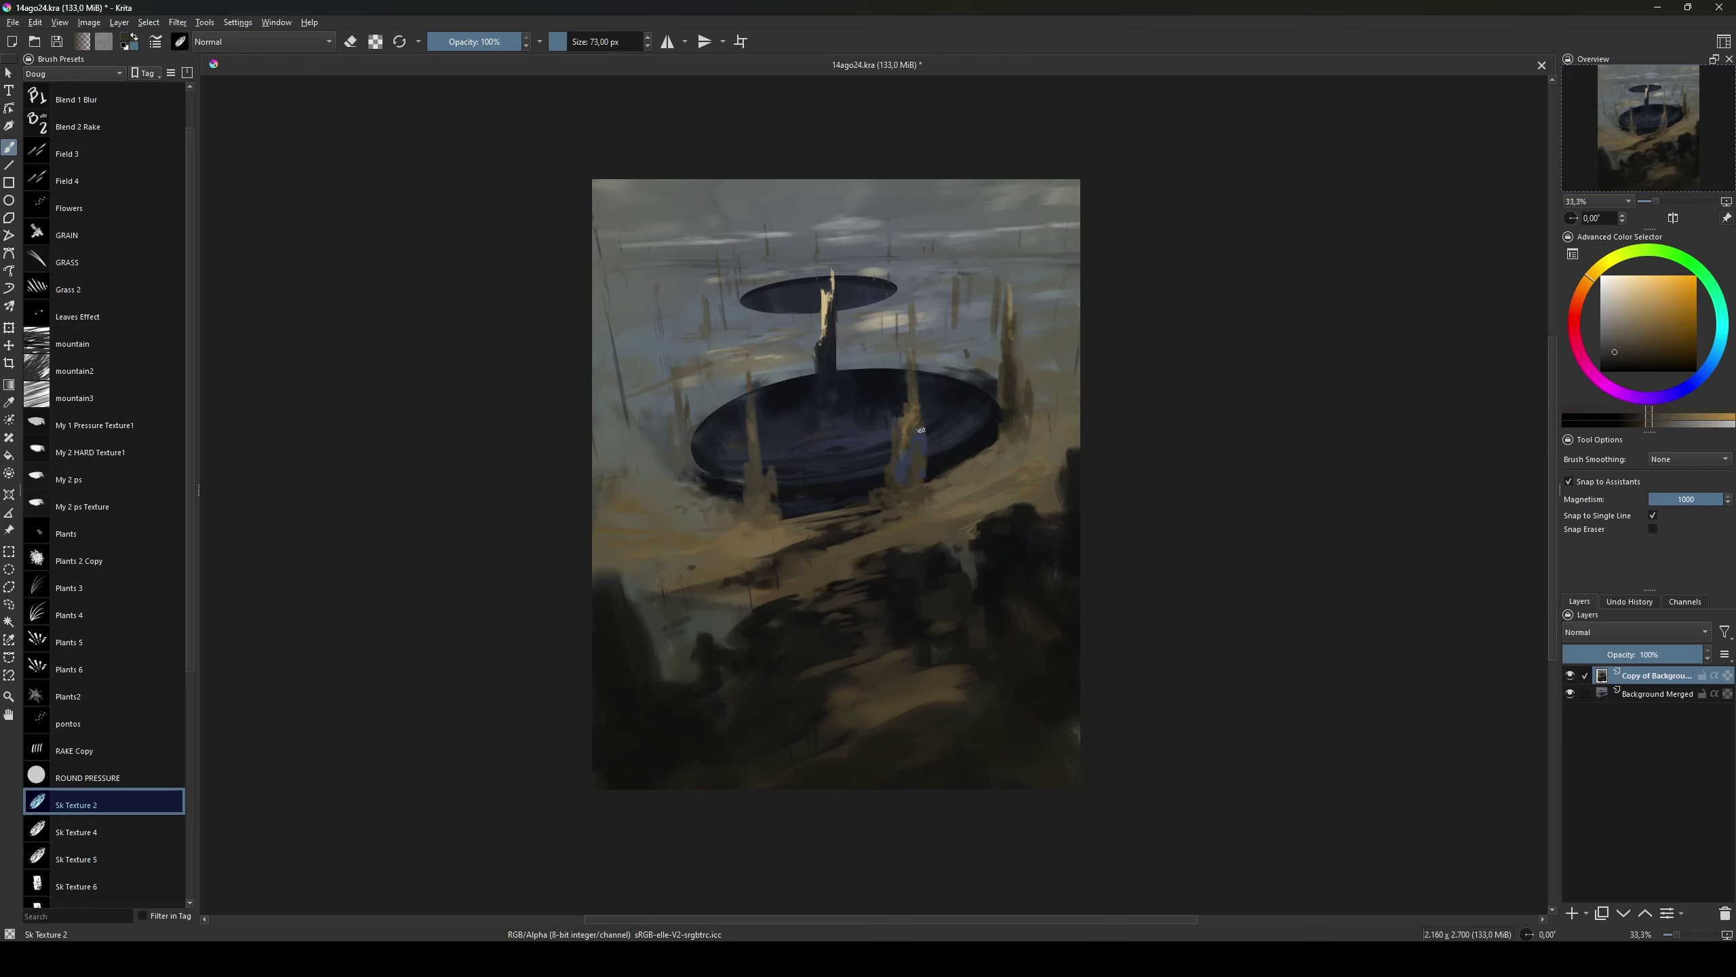
{"action": "left_click", "coordinate": [900, 457], "text": "ctrl"}
{"action": "left_click", "coordinate": [921, 352], "text": "ctrl"}
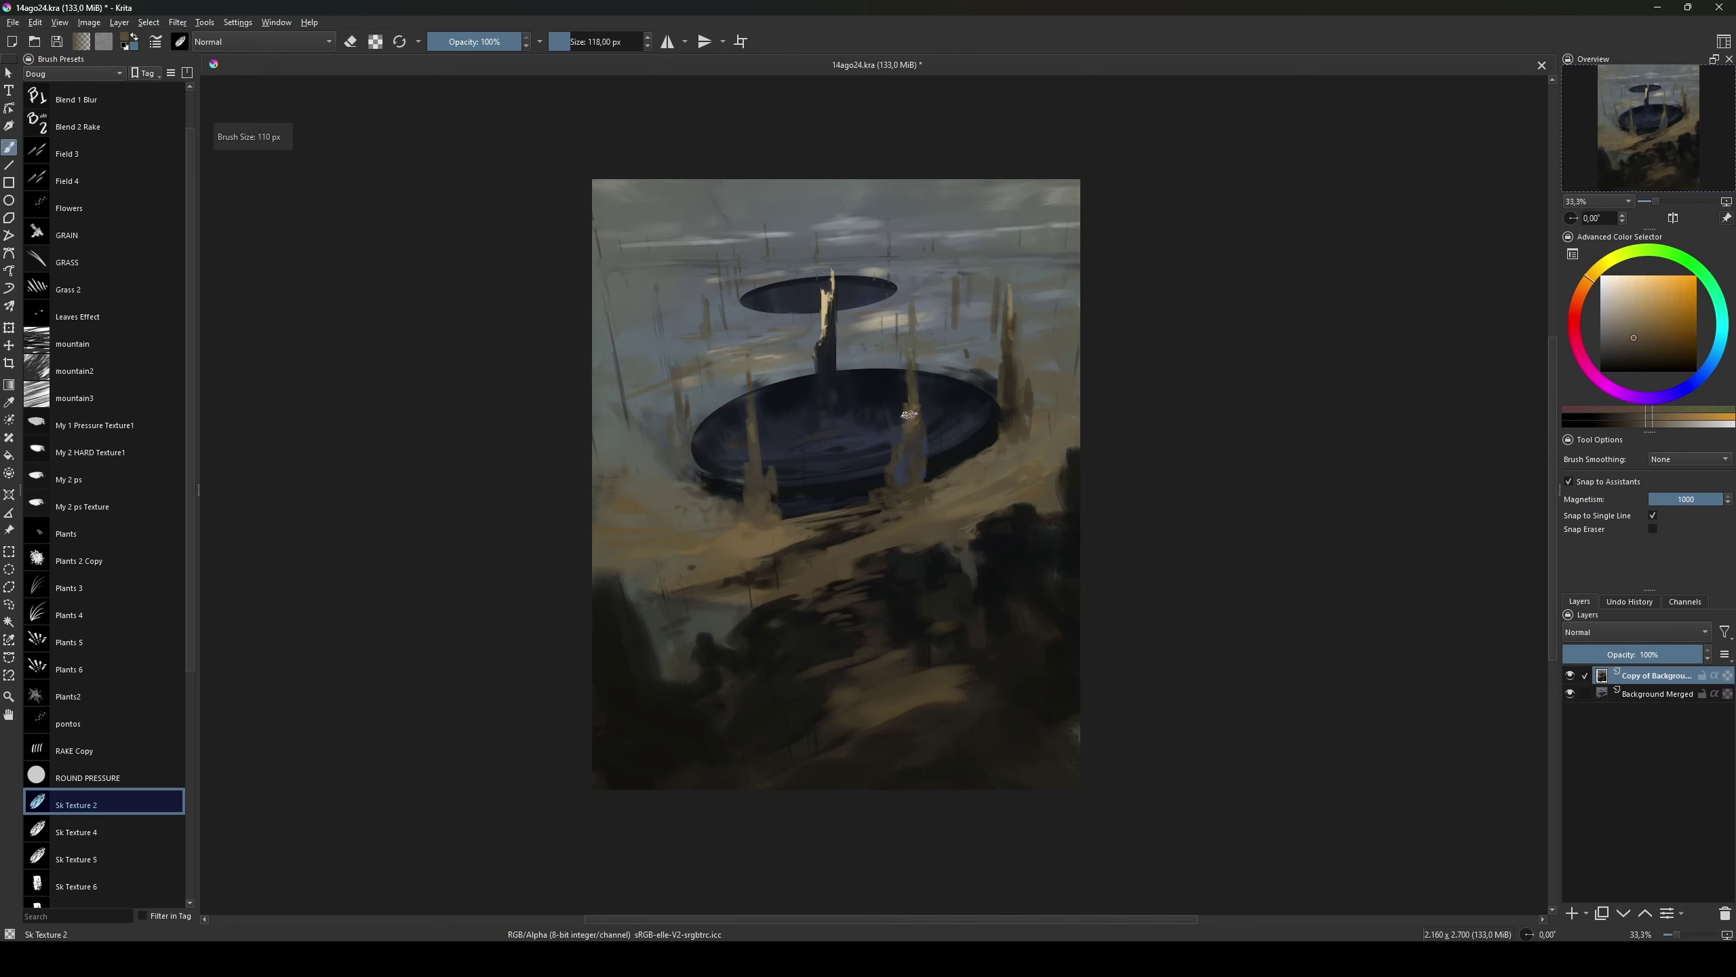
{"action": "key", "text": "bracketleft"}
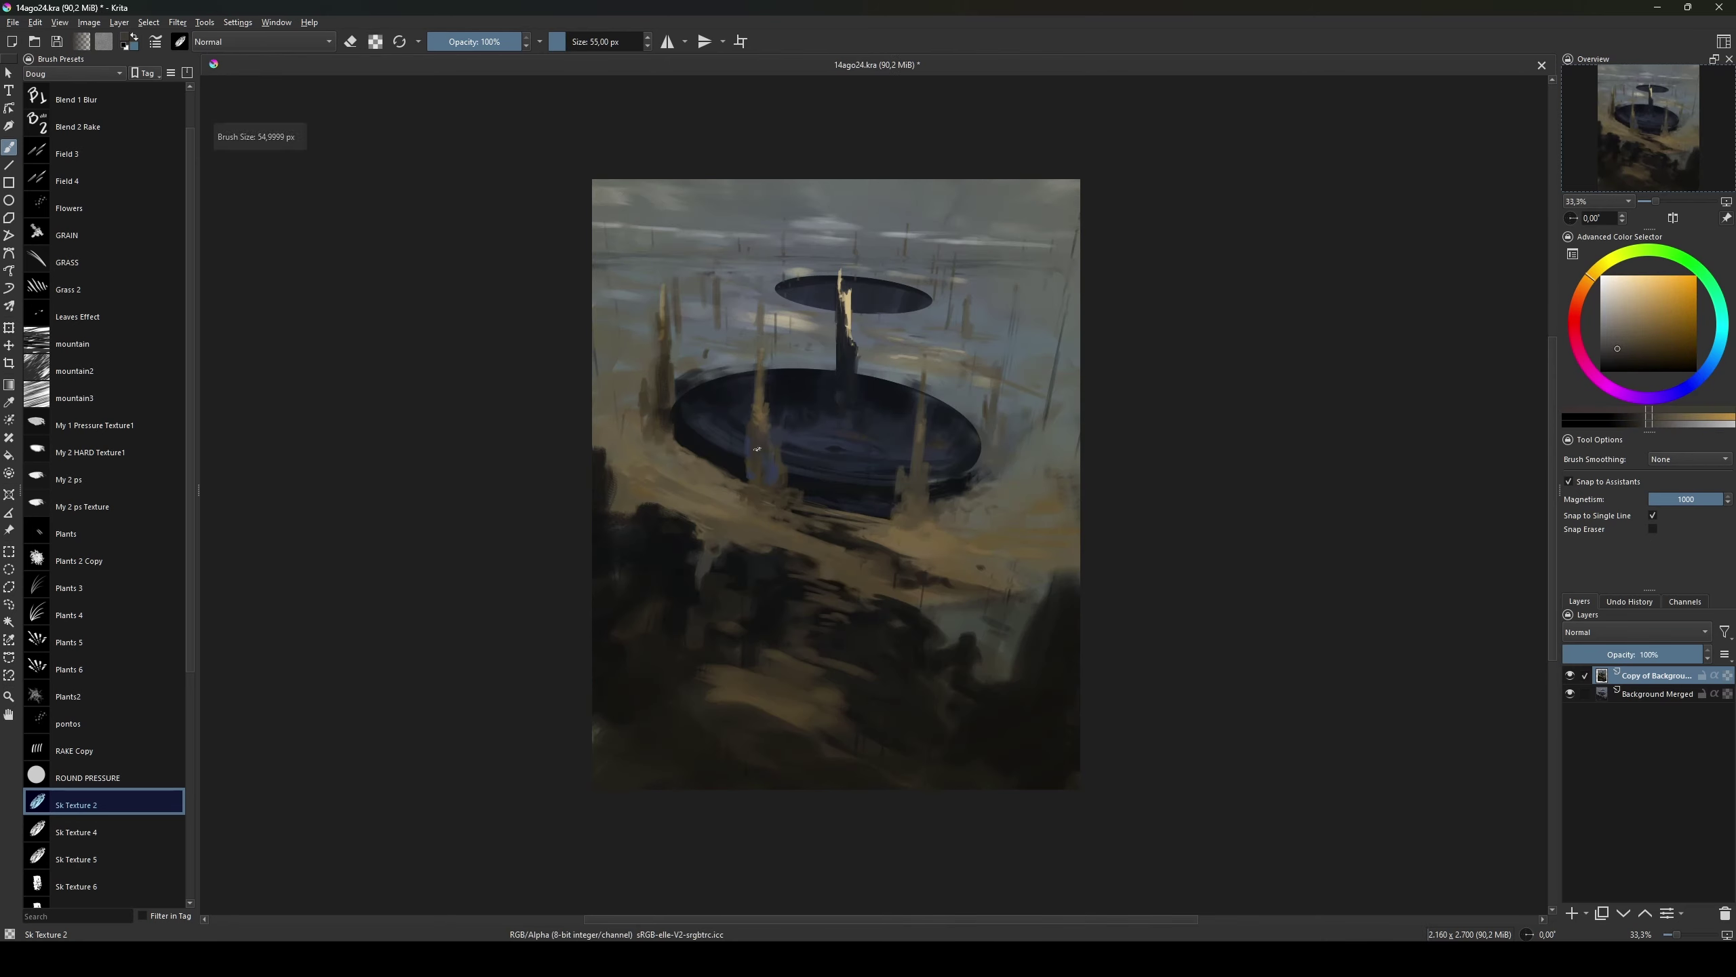
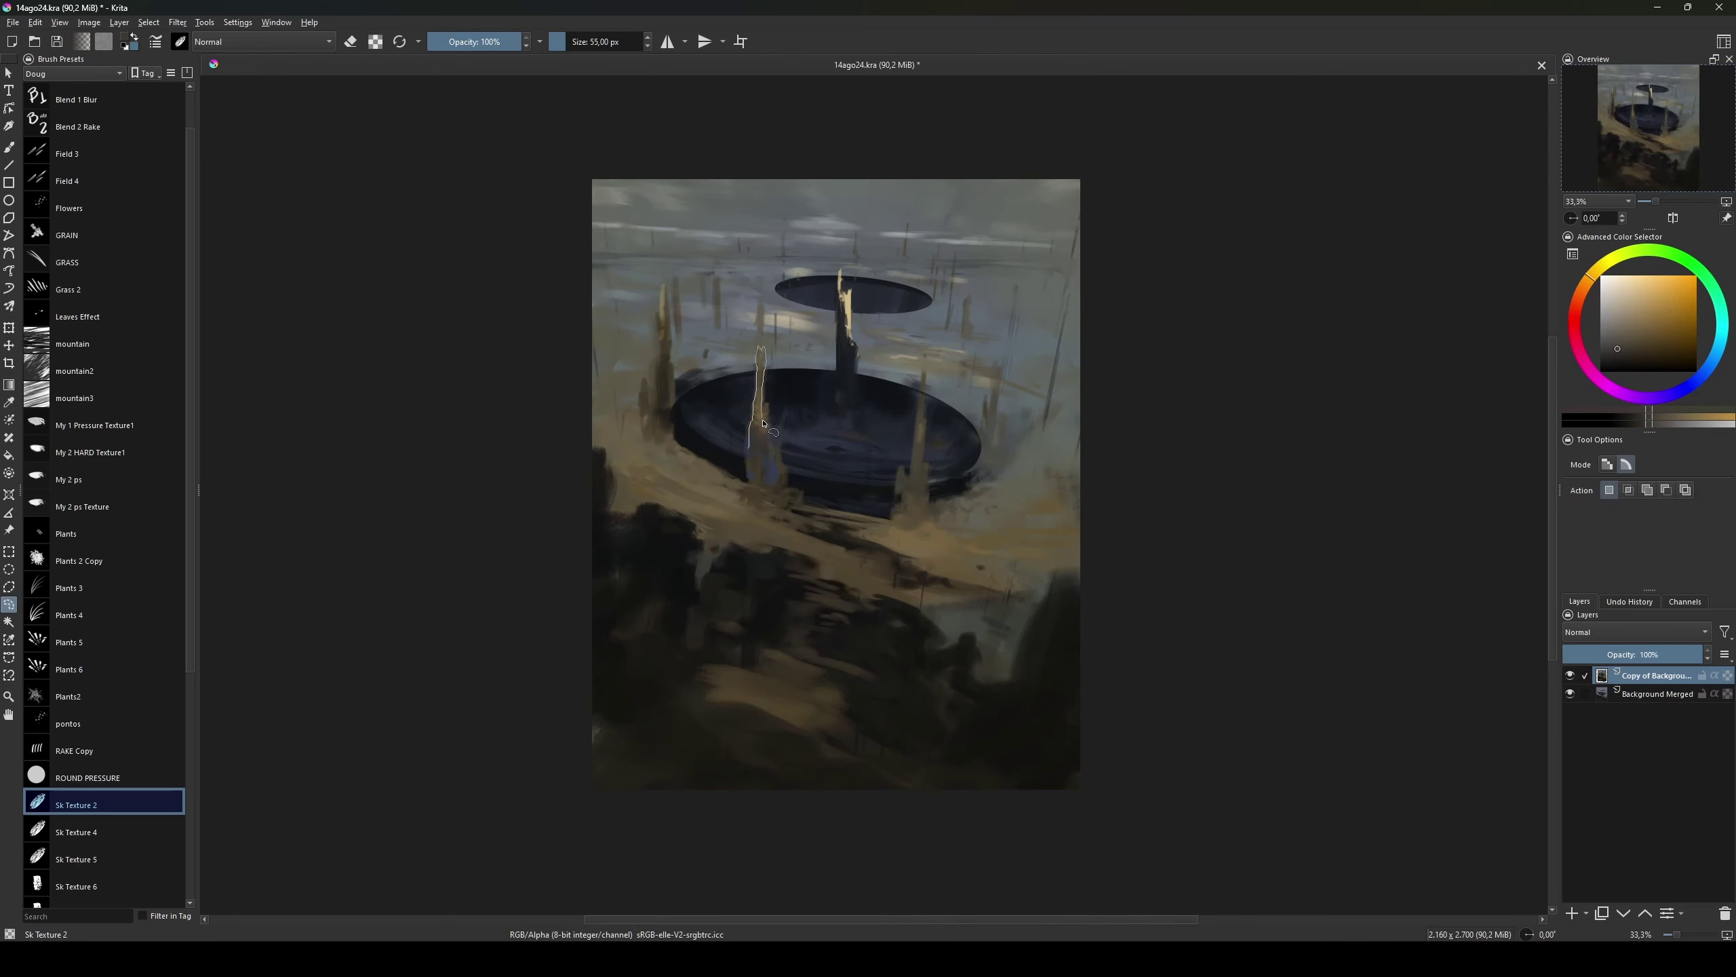
Step: Paint the central spire darker with dark blue sampled from the disc
{"action": "key", "text": "b"}
{"action": "left_click", "coordinate": [841, 410], "text": "ctrl"}
{"action": "left_click_drag", "start_coordinate": [759, 342], "coordinate": [755, 410]}
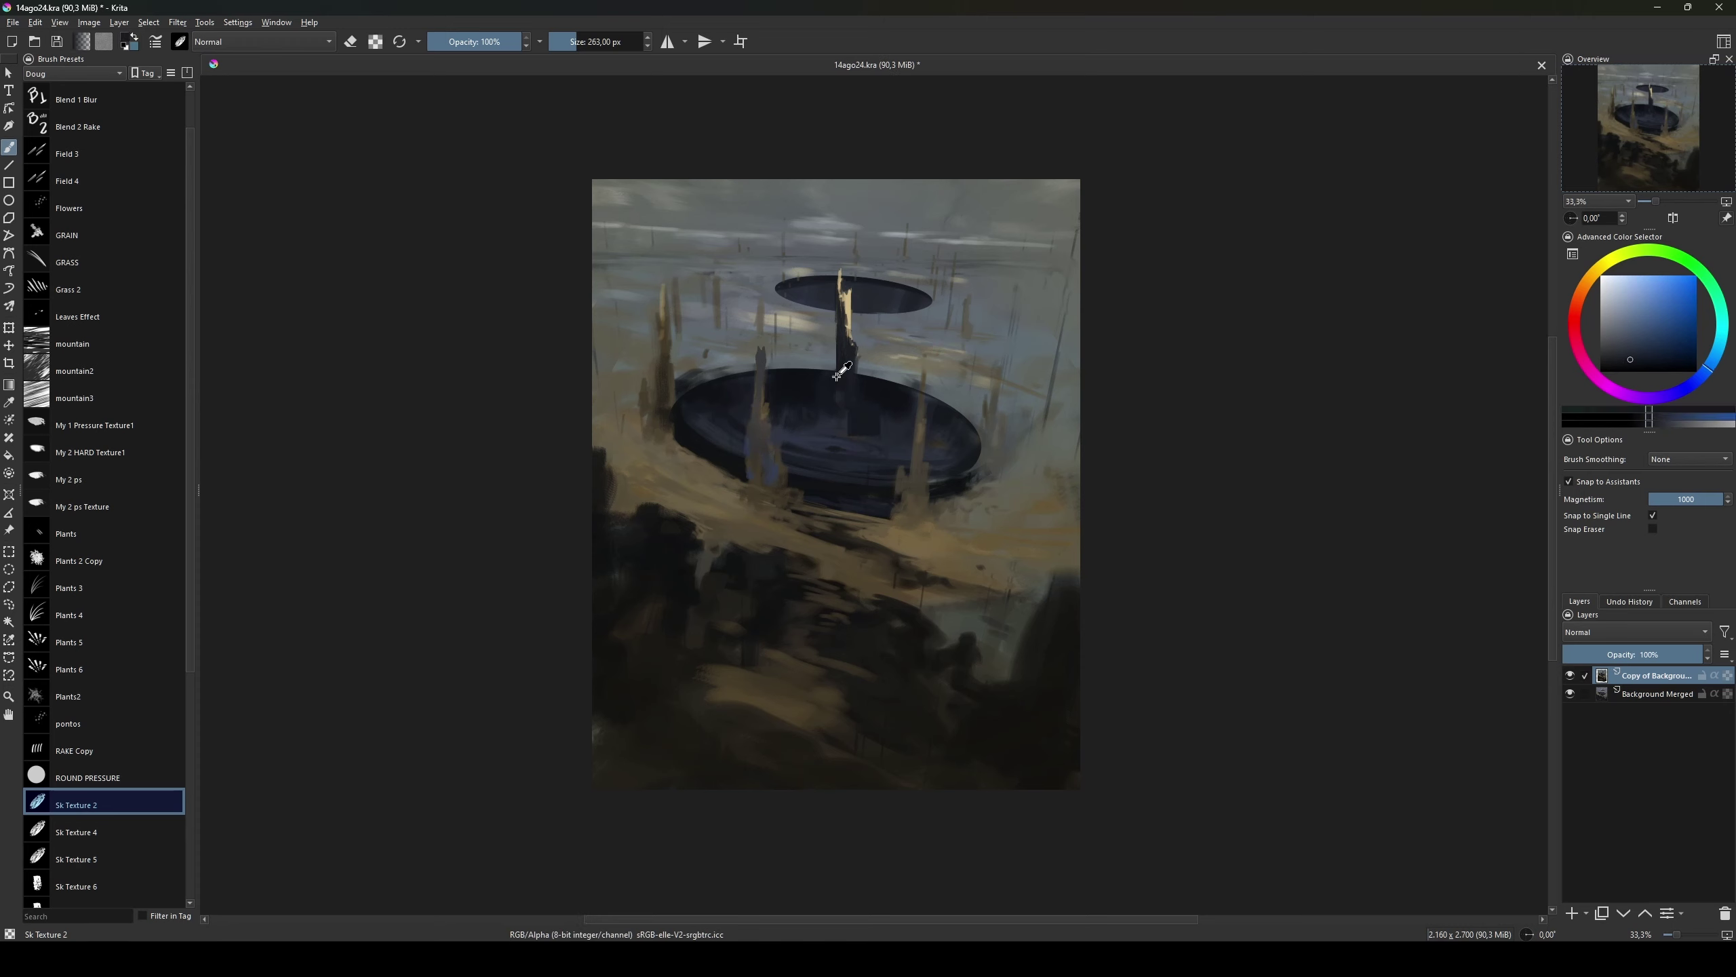
{"action": "left_click_drag", "start_coordinate": [841, 370], "coordinate": [757, 385]}
Step: Sample olive and lighter tan tones and sweep strokes around the lower disc
{"action": "left_click", "coordinate": [757, 385], "text": "ctrl"}
{"action": "left_click", "coordinate": [915, 454], "text": "ctrl"}
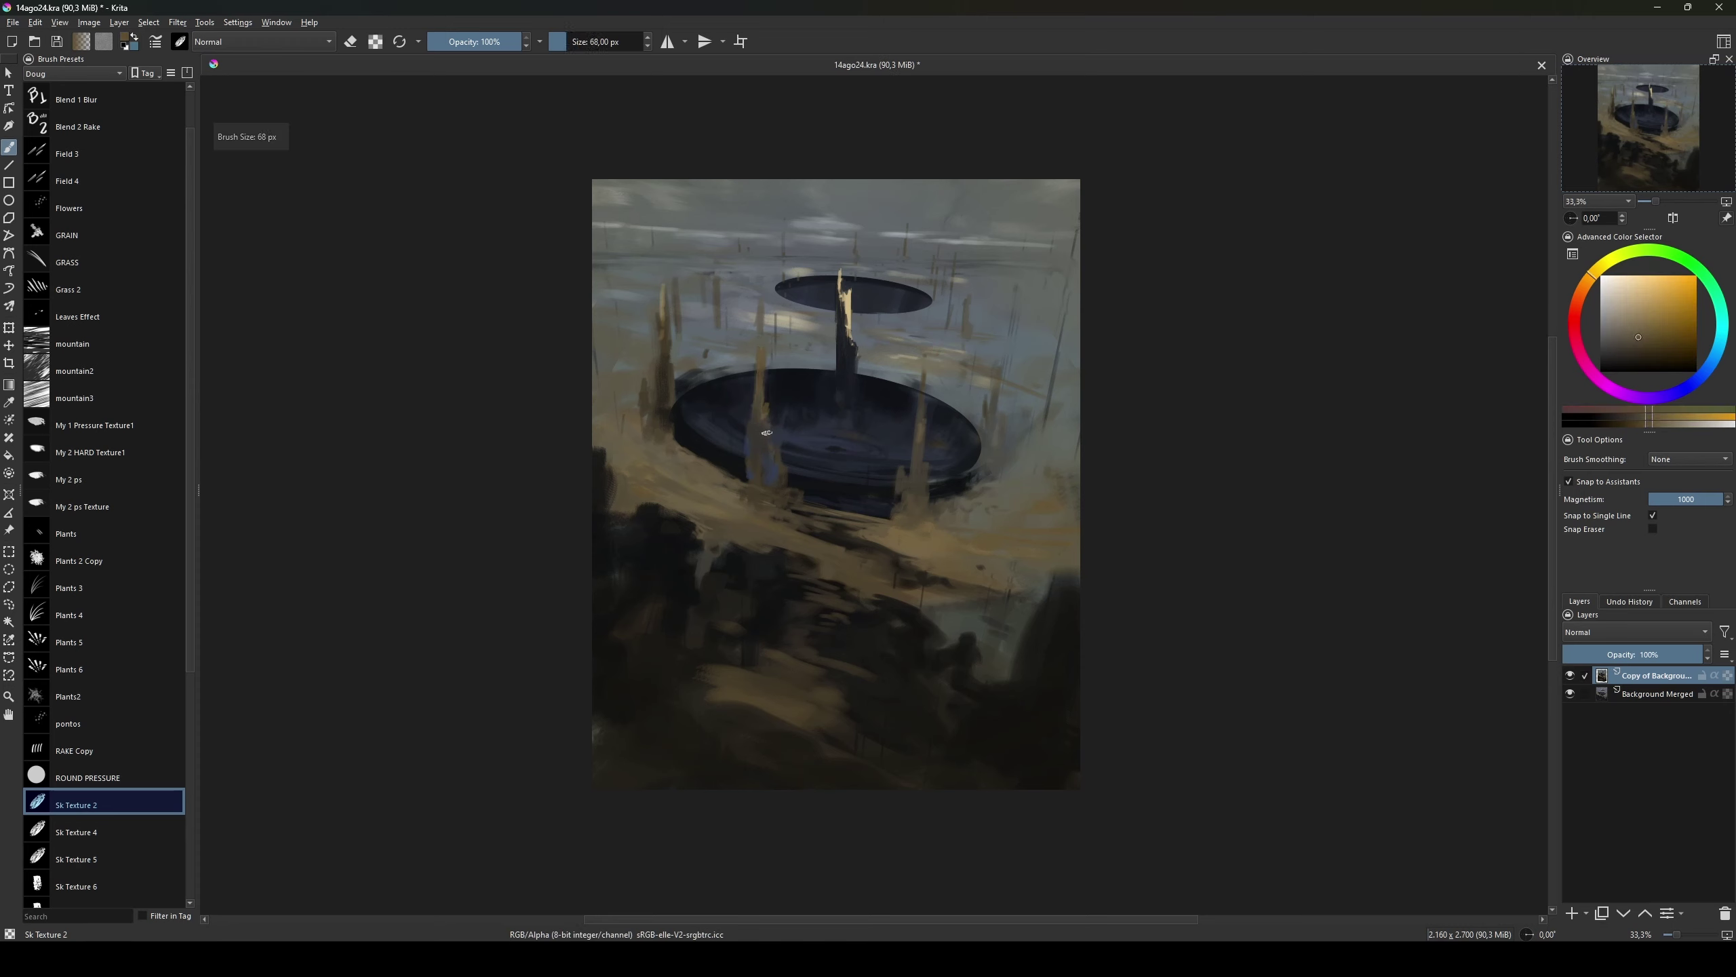
{"action": "key", "text": "l"}
{"action": "key", "text": "b"}
{"action": "left_click_drag", "start_coordinate": [922, 469], "coordinate": [933, 385]}
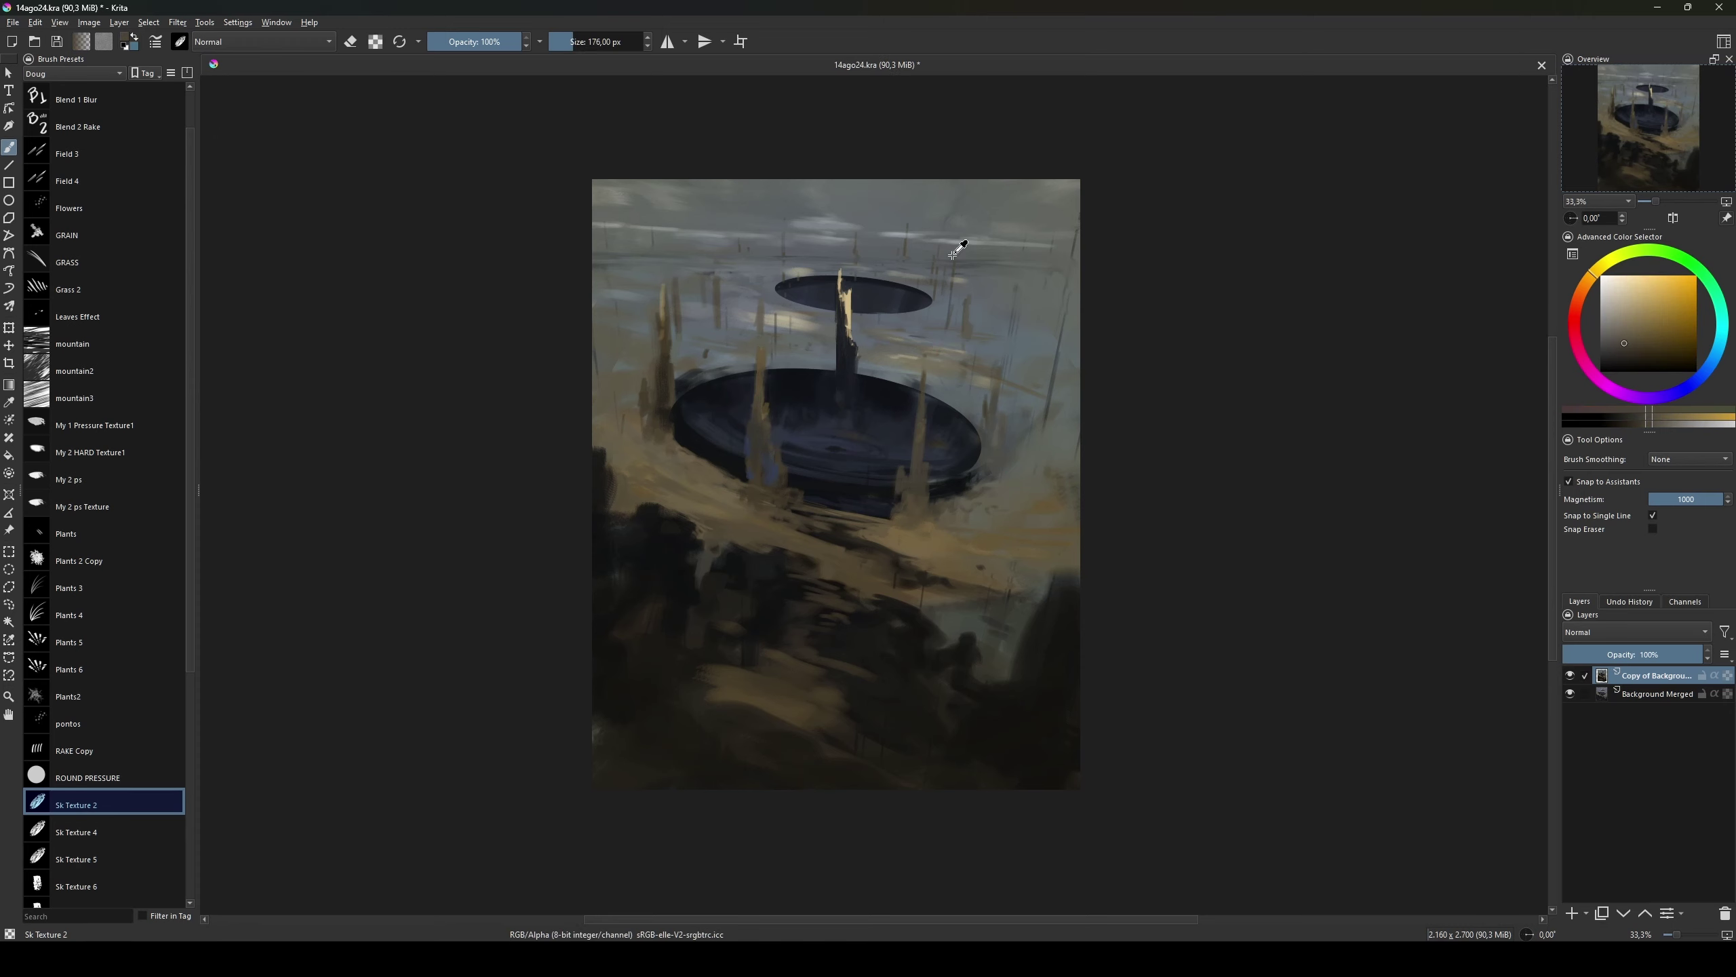
{"action": "left_click", "coordinate": [934, 385], "text": "ctrl"}
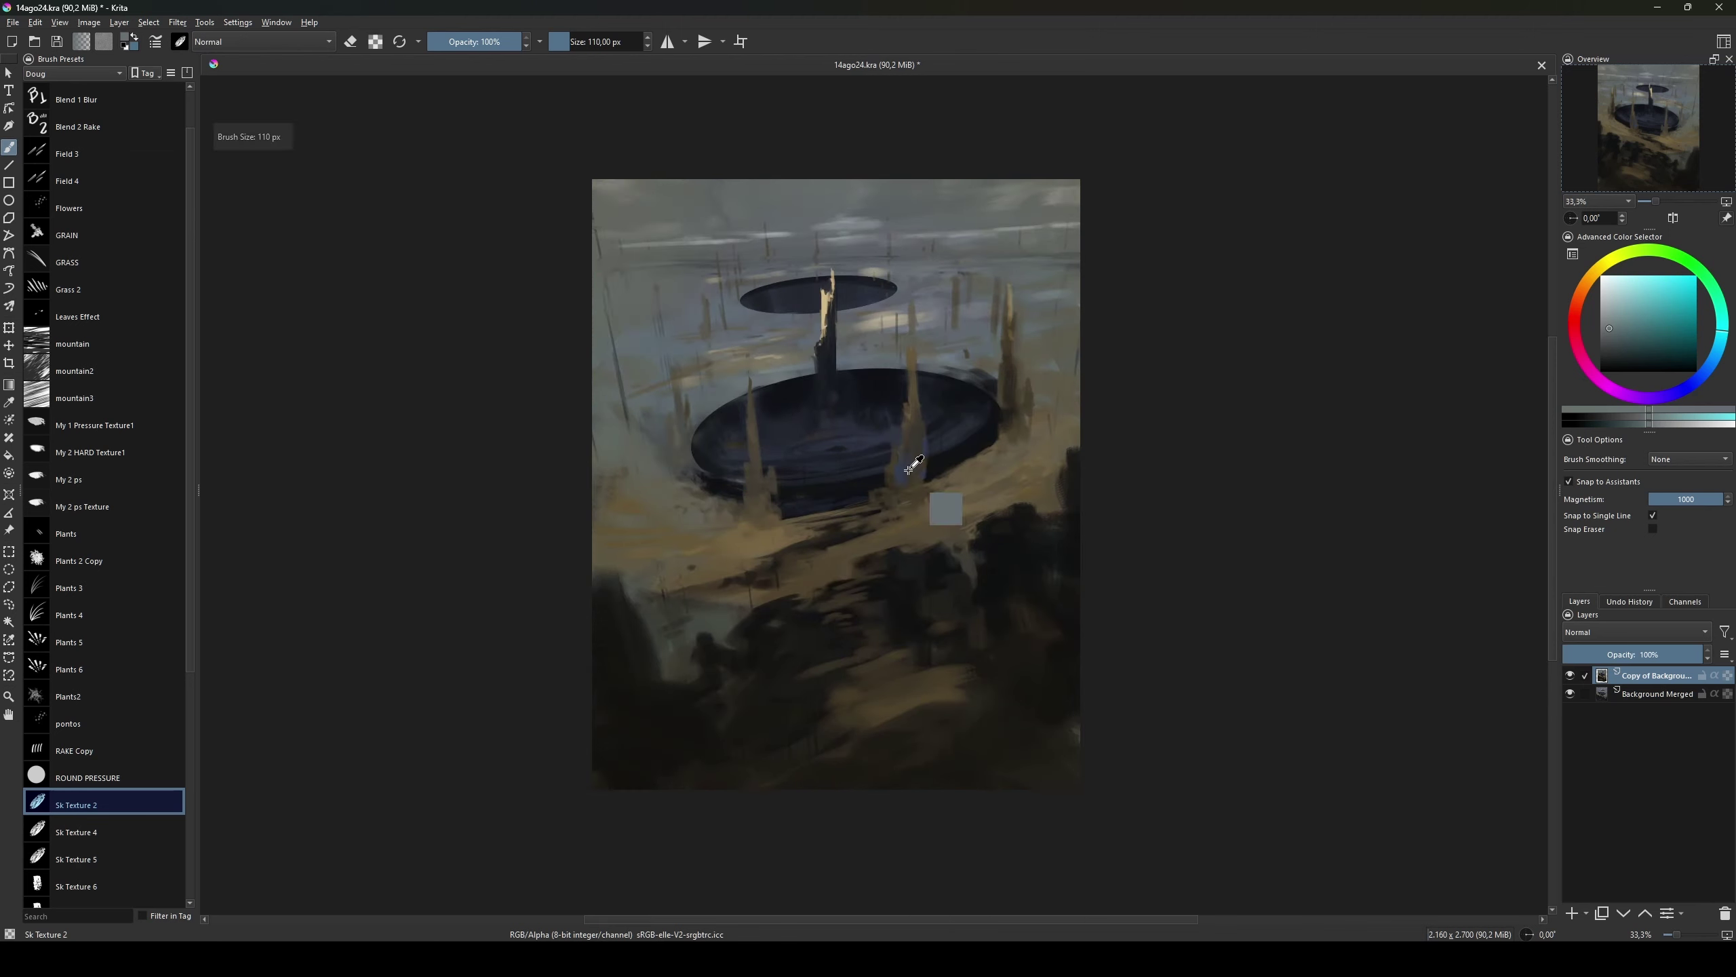
Step: Rework the ground with blue and darker tan strokes using a 44 px brush
{"action": "left_click_drag", "start_coordinate": [946, 509], "coordinate": [908, 490]}
{"action": "left_click", "coordinate": [908, 489], "text": "ctrl"}
{"action": "left_click", "coordinate": [984, 453], "text": "ctrl"}
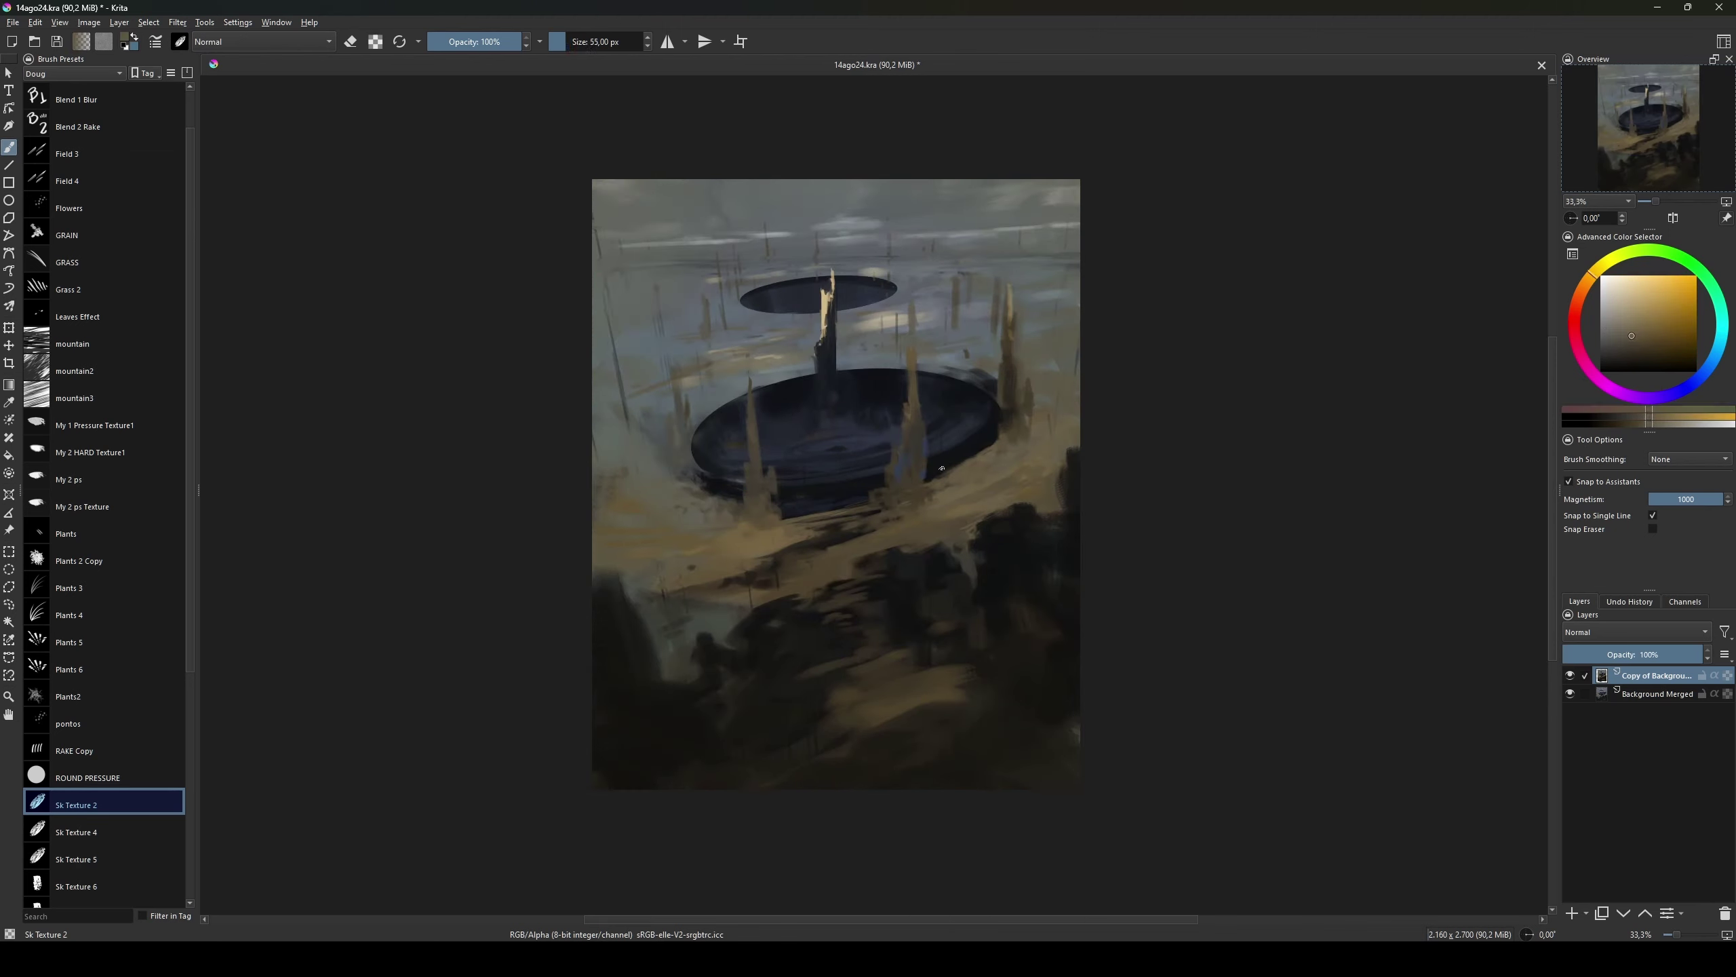
{"action": "key", "text": "bracketleft"}
{"action": "left_click", "coordinate": [826, 514], "text": "ctrl"}
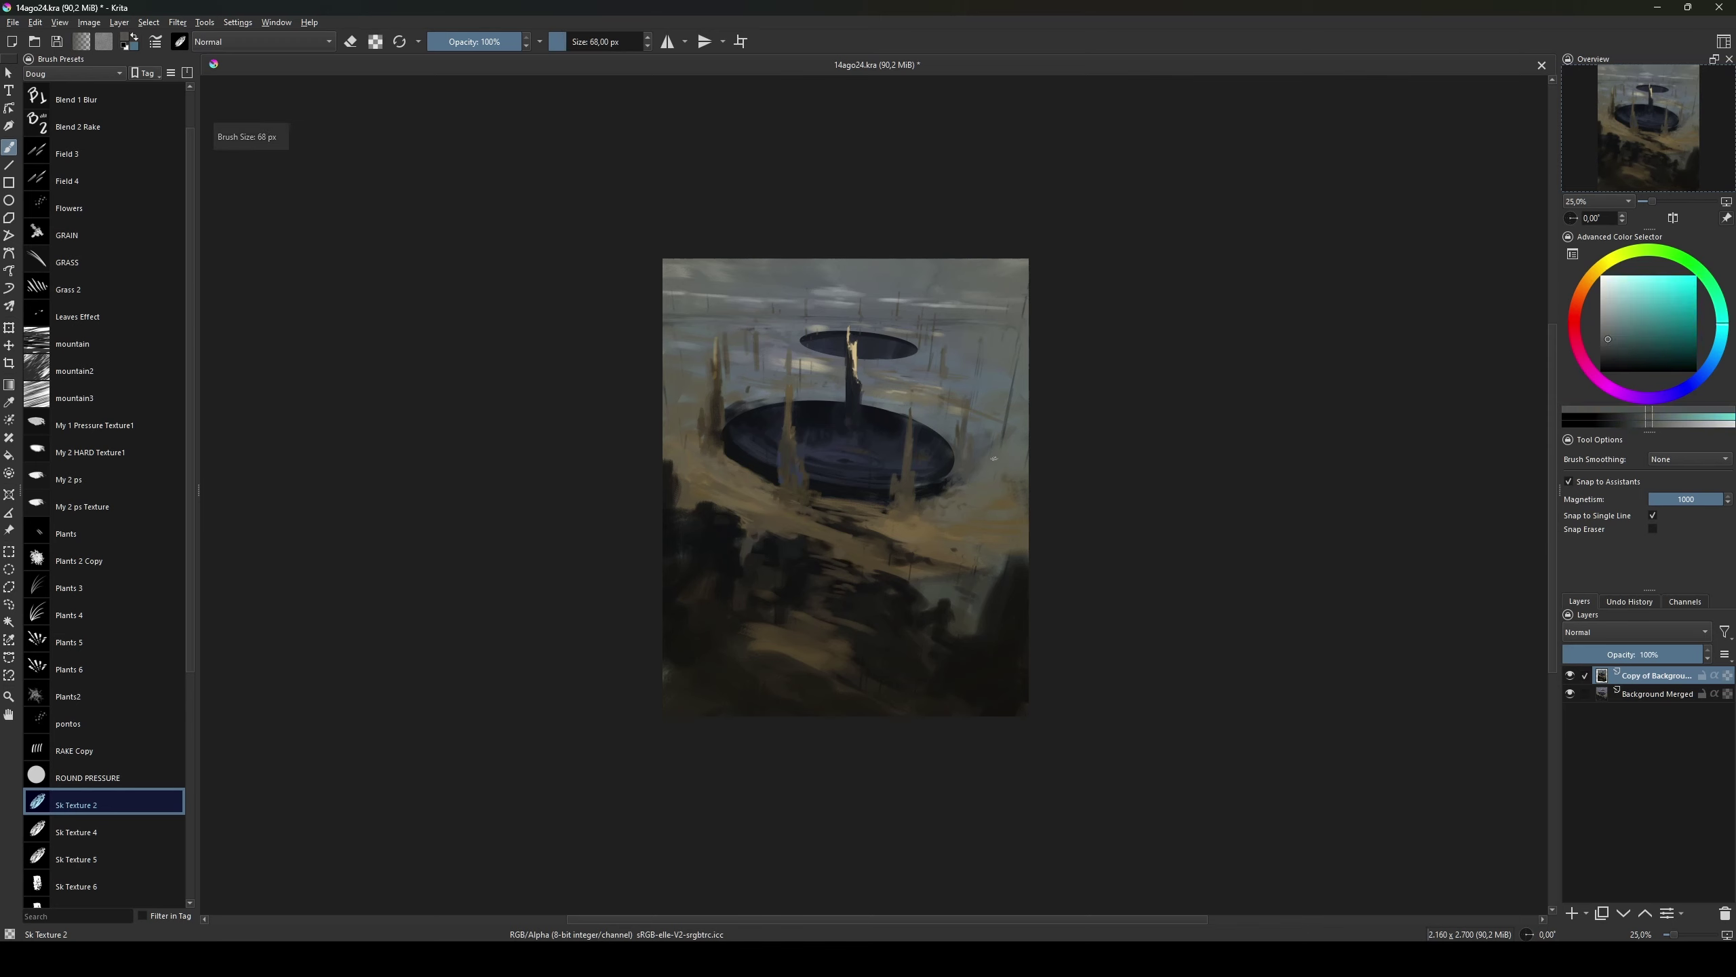
Step: Sweep tan and greyish green ground streaks with a 144–188 px brush
{"action": "left_click", "coordinate": [993, 458], "text": "ctrl"}
{"action": "key", "text": "bracketright"}
{"action": "key", "text": "bracketright"}
{"action": "key", "text": "bracketright"}
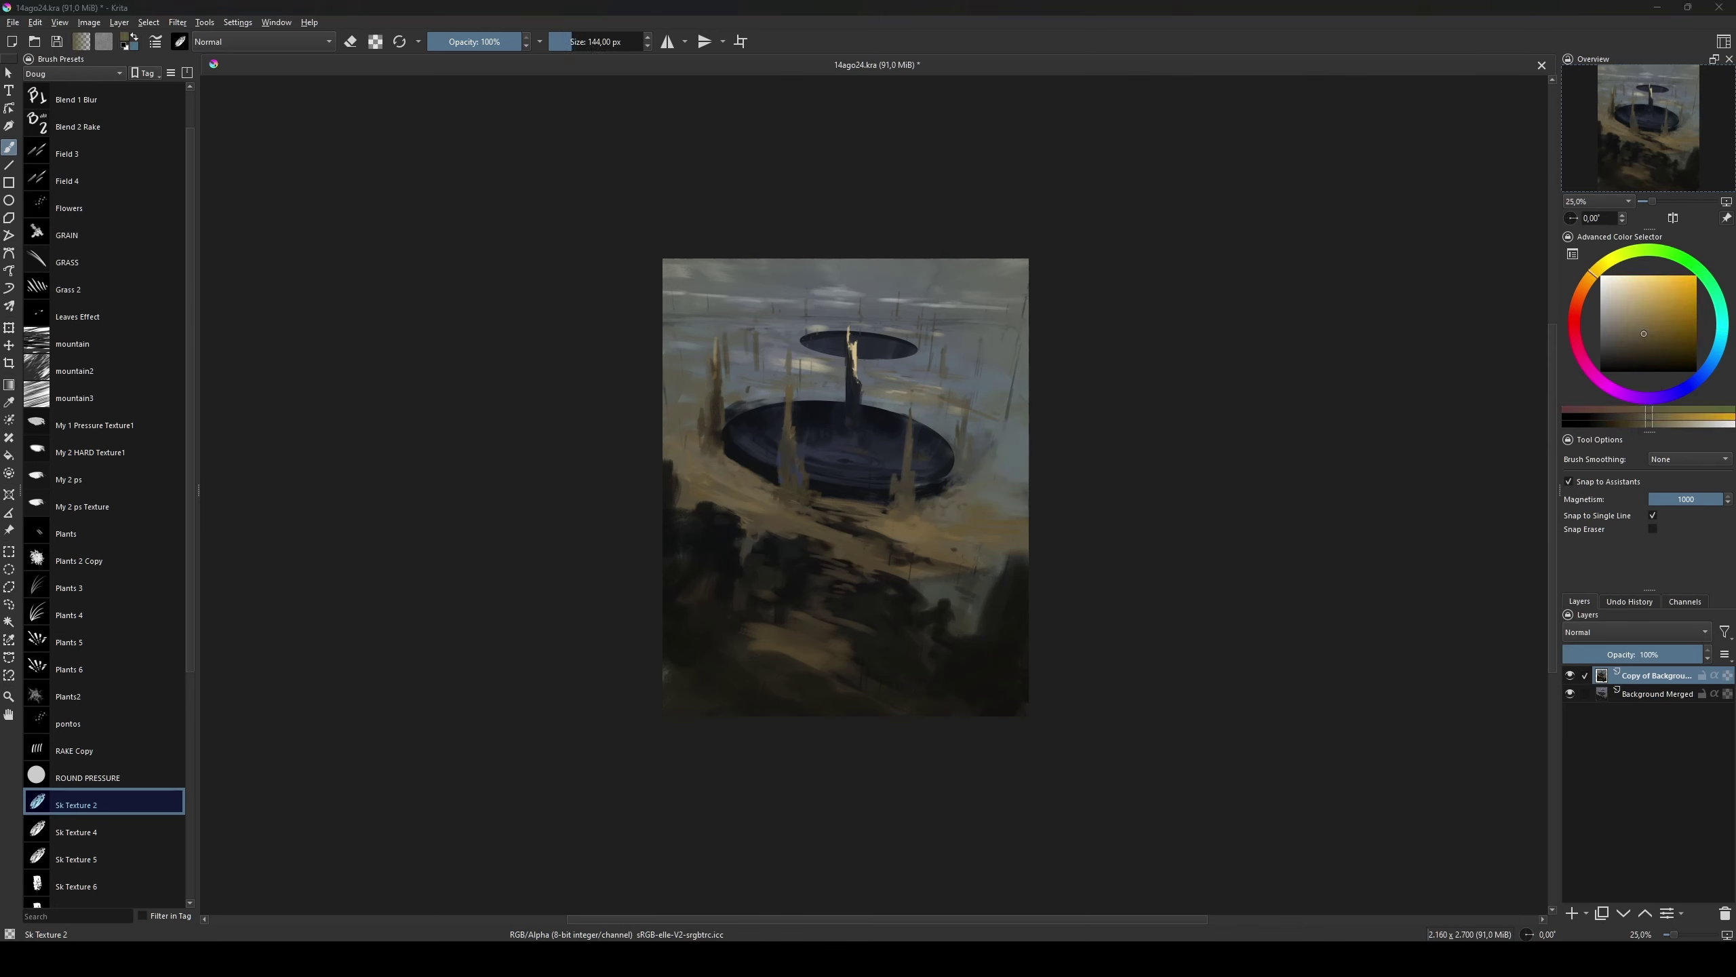
{"action": "key", "text": "bracketright"}
{"action": "left_click", "coordinate": [962, 507], "text": "ctrl"}
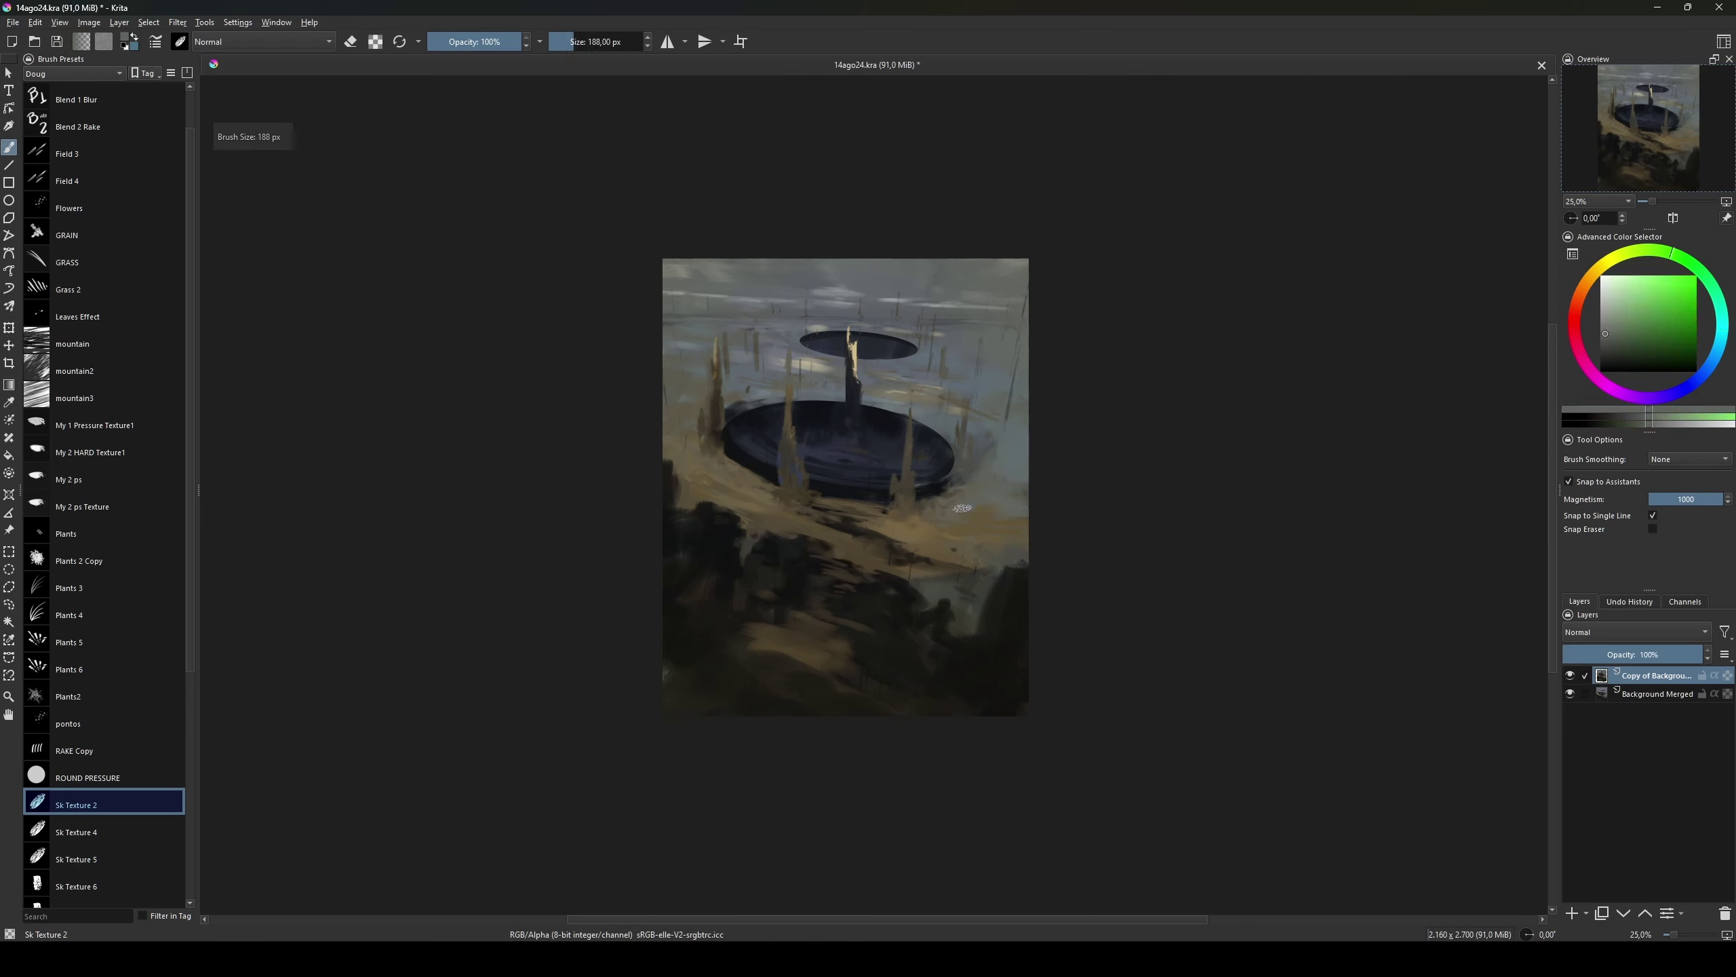
{"action": "key", "text": "bracketleft"}
{"action": "key", "text": "bracketleft"}
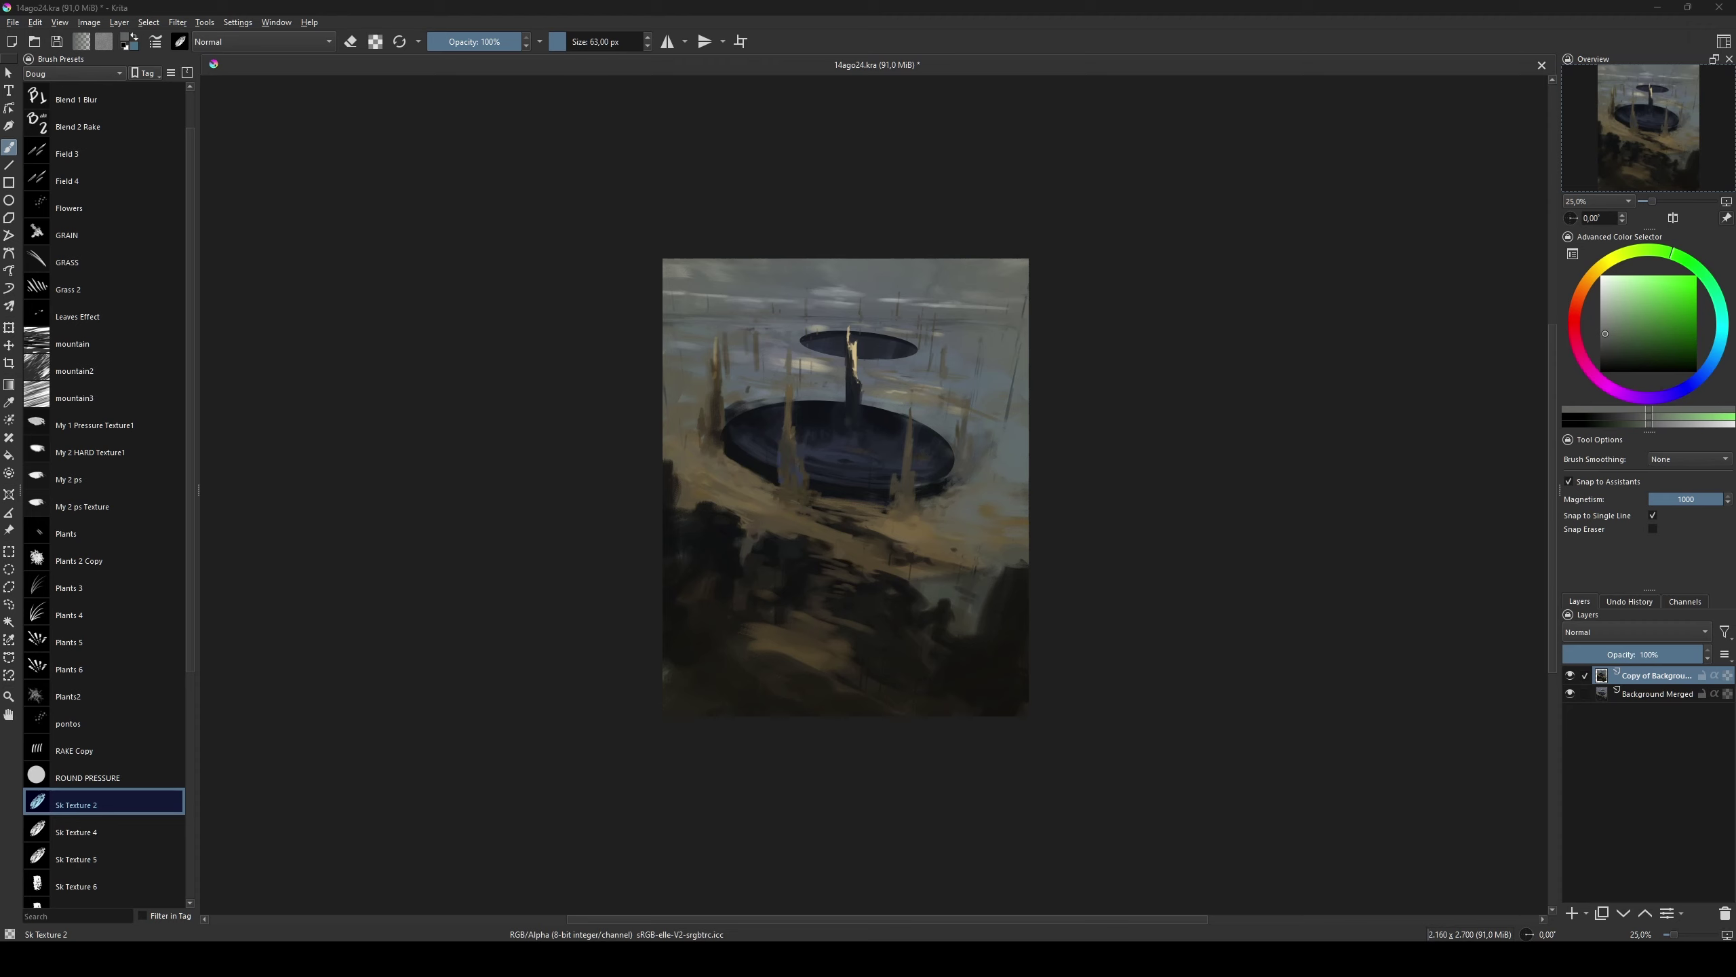
{"action": "left_click", "coordinate": [860, 424], "text": "ctrl"}
{"action": "key", "text": "bracketleft"}
{"action": "key", "text": "bracketleft"}
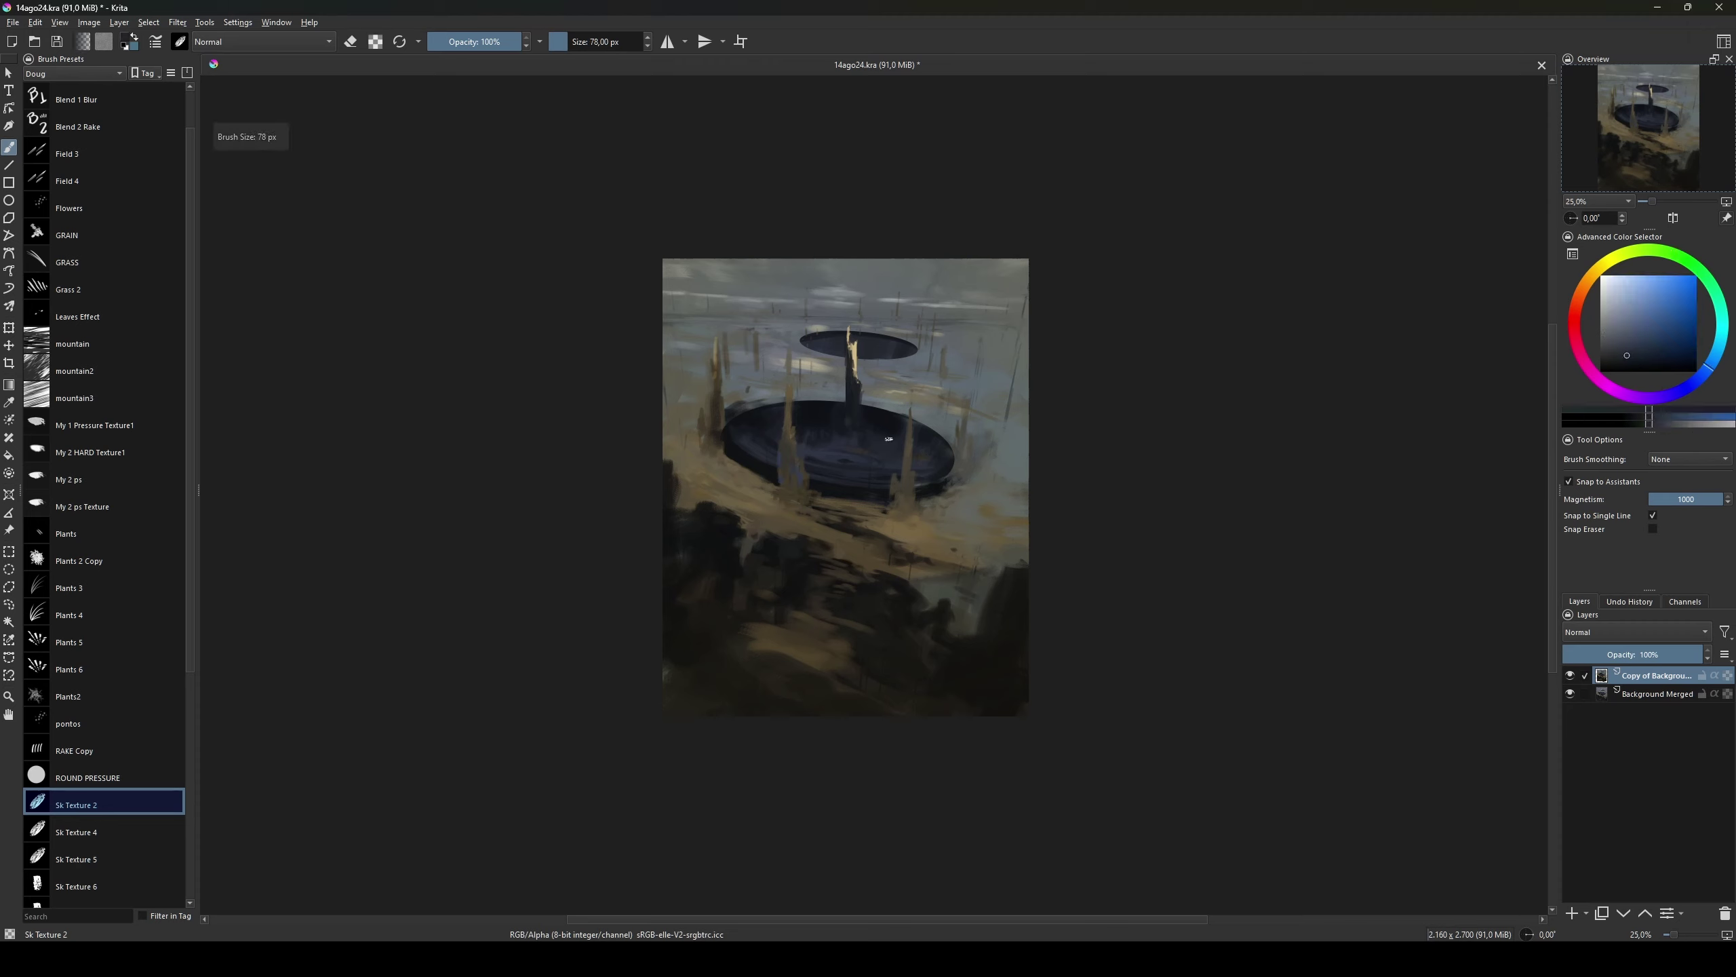
Step: Paint the disc's inner ring, alternating dark blue and light tan at about 30 px
{"action": "left_click", "coordinate": [853, 416], "text": "ctrl"}
{"action": "key", "text": "bracketleft"}
{"action": "key", "text": "bracketleft"}
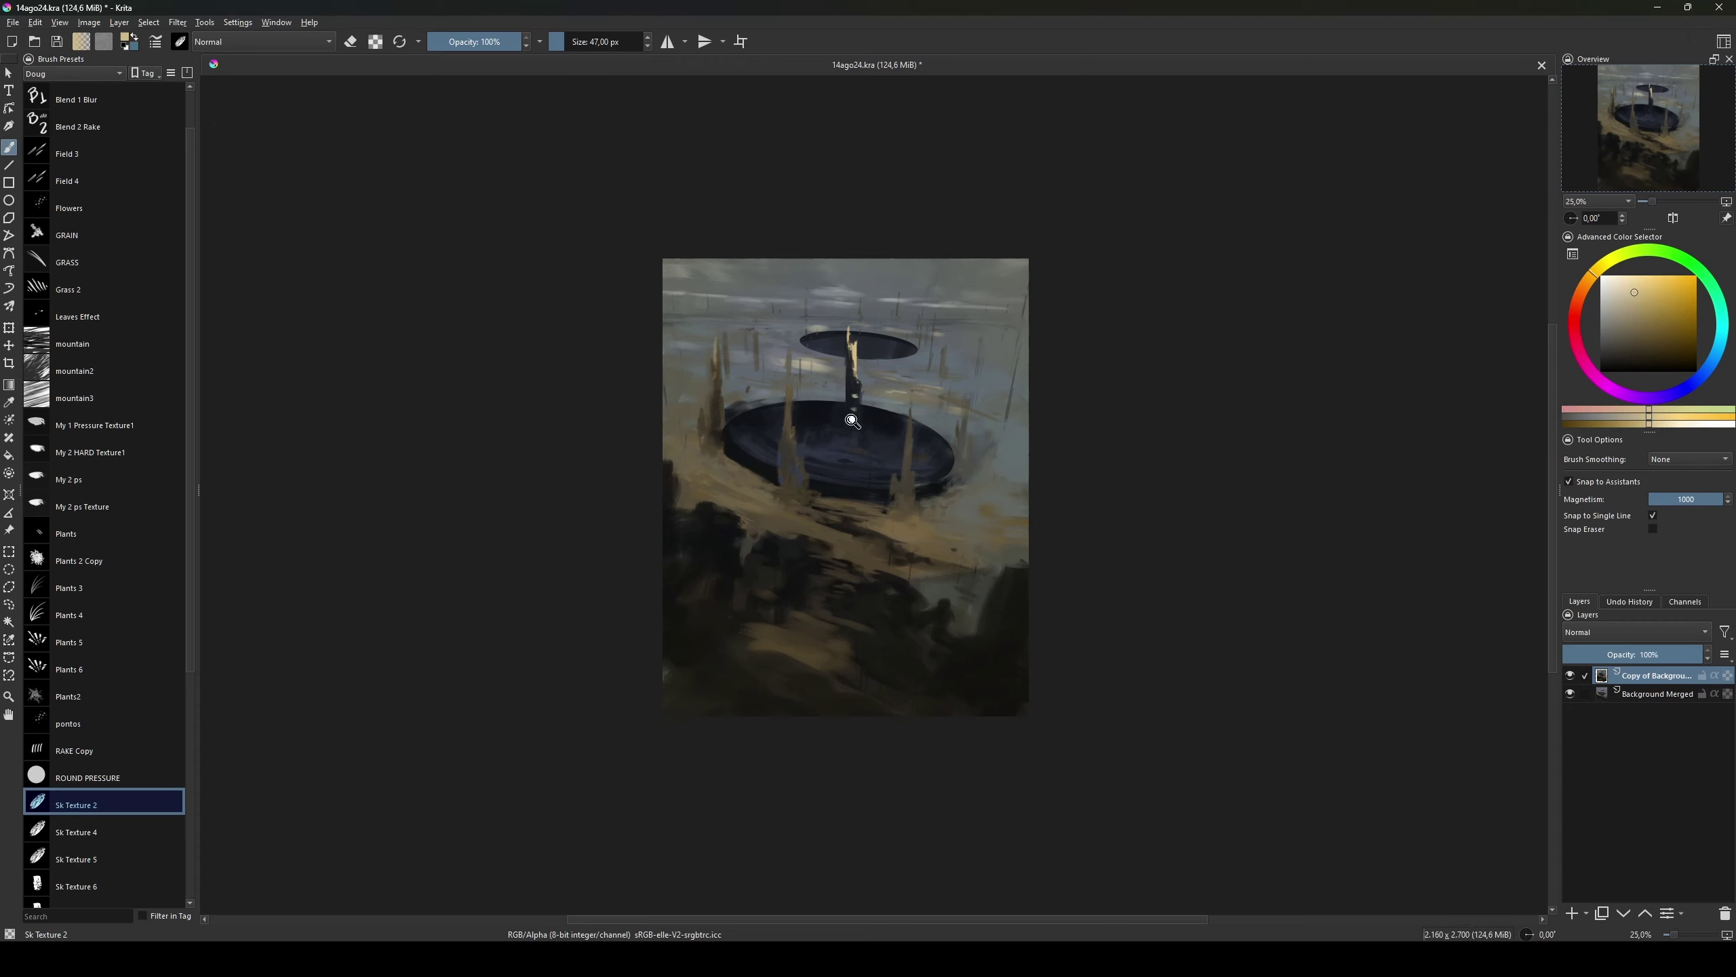
{"action": "key", "text": "bracketleft"}
{"action": "left_click", "coordinate": [854, 405], "text": "ctrl"}
{"action": "left_click", "coordinate": [854, 459], "text": "ctrl"}
{"action": "key", "text": "bracketright"}
{"action": "key", "text": "bracketright"}
{"action": "key", "text": "bracketright"}
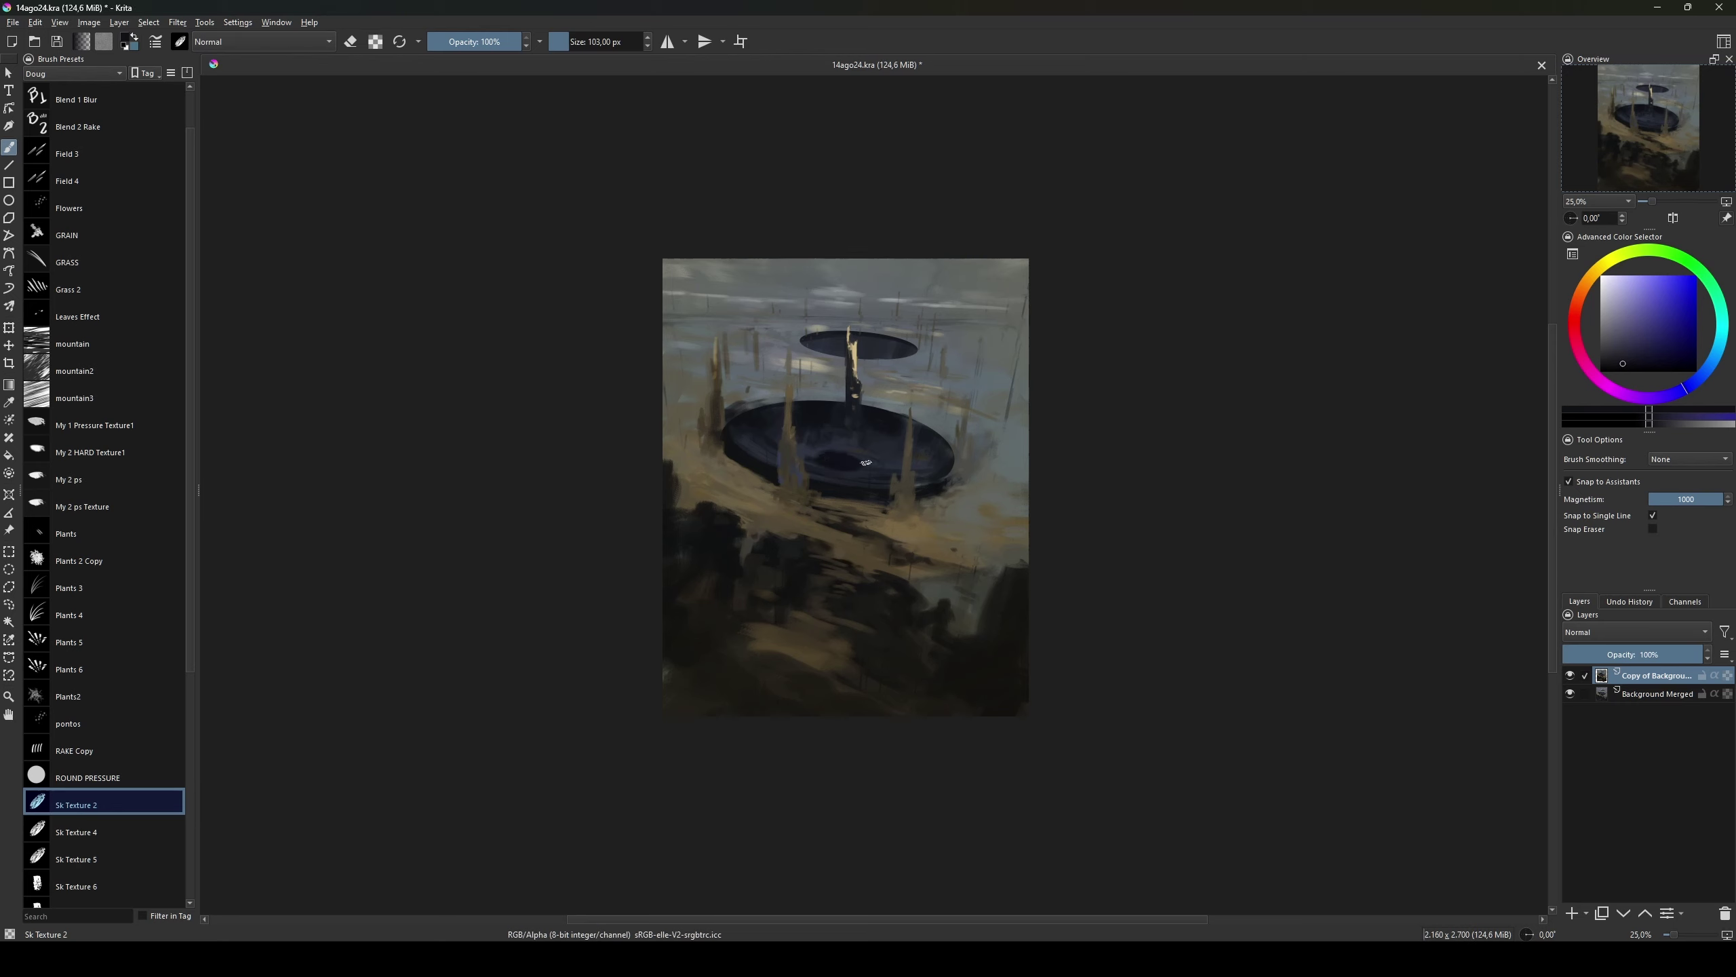
{"action": "left_click", "coordinate": [847, 465], "text": "ctrl"}
{"action": "key", "text": "bracketleft"}
{"action": "key", "text": "bracketleft"}
{"action": "key", "text": "bracketleft"}
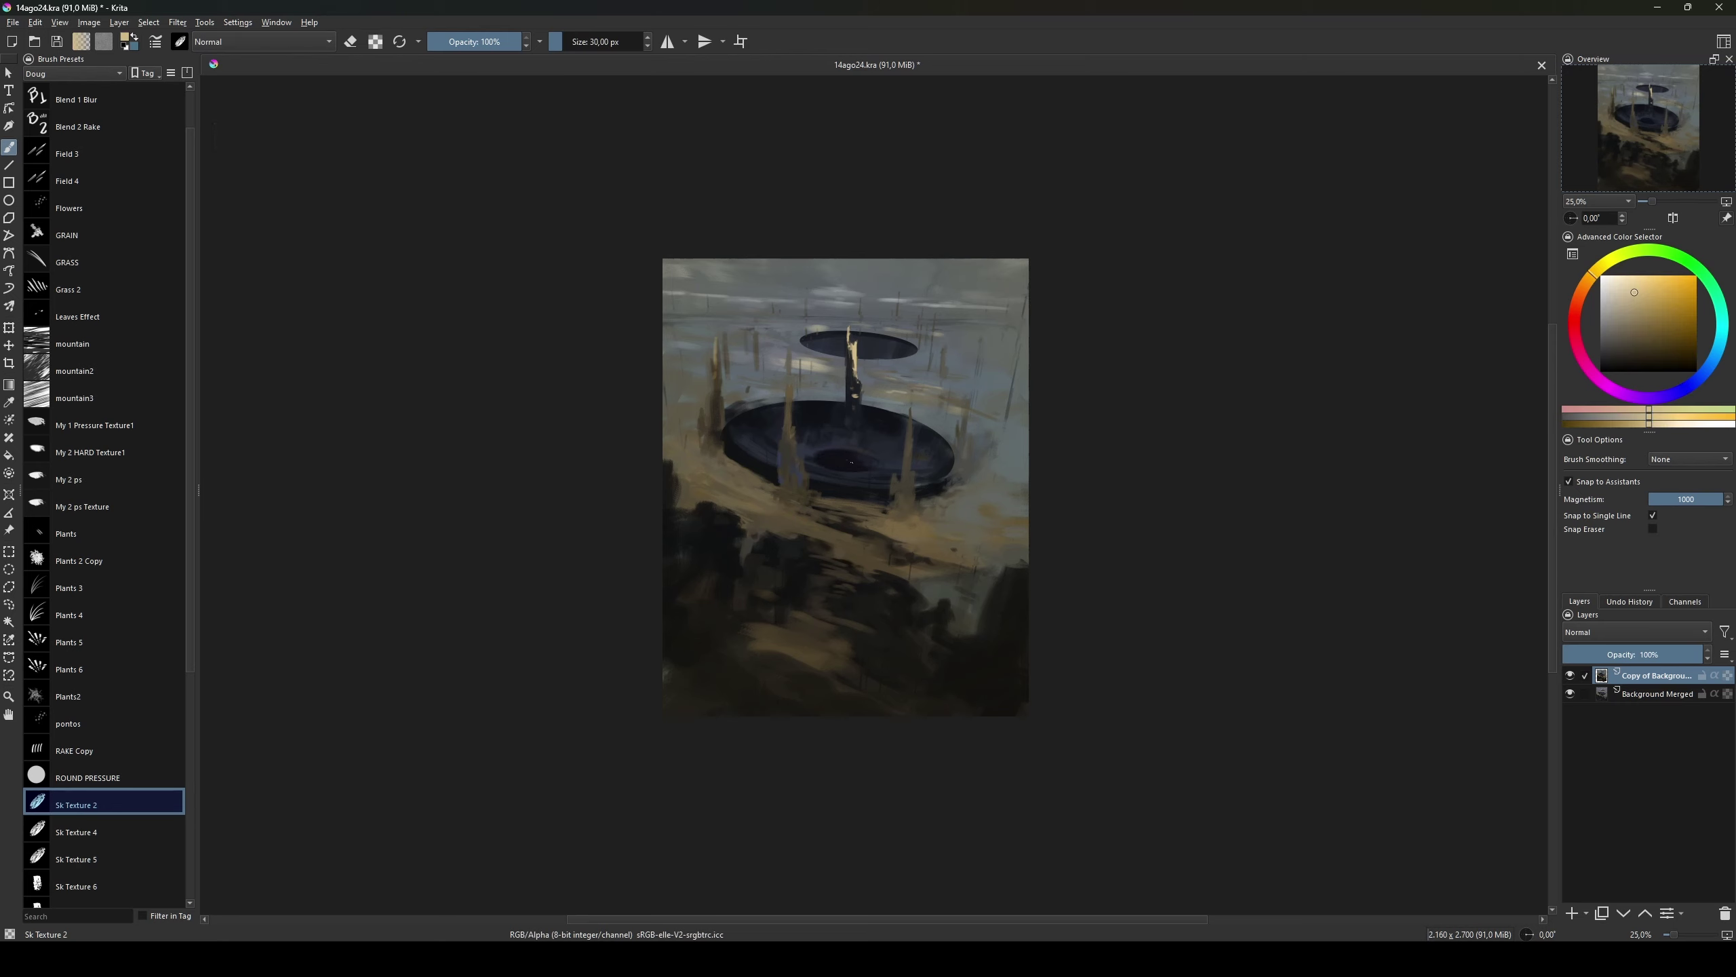
Step: Add light and darker tan ground streaks with brush sizes from 78 to 144 px
{"action": "left_click", "coordinate": [851, 462], "text": "ctrl"}
{"action": "key", "text": "bracketright"}
{"action": "key", "text": "bracketright"}
{"action": "left_click", "coordinate": [902, 506], "text": "ctrl"}
{"action": "left_click", "coordinate": [956, 548], "text": "ctrl"}
{"action": "key", "text": "bracketright"}
{"action": "key", "text": "bracketright"}
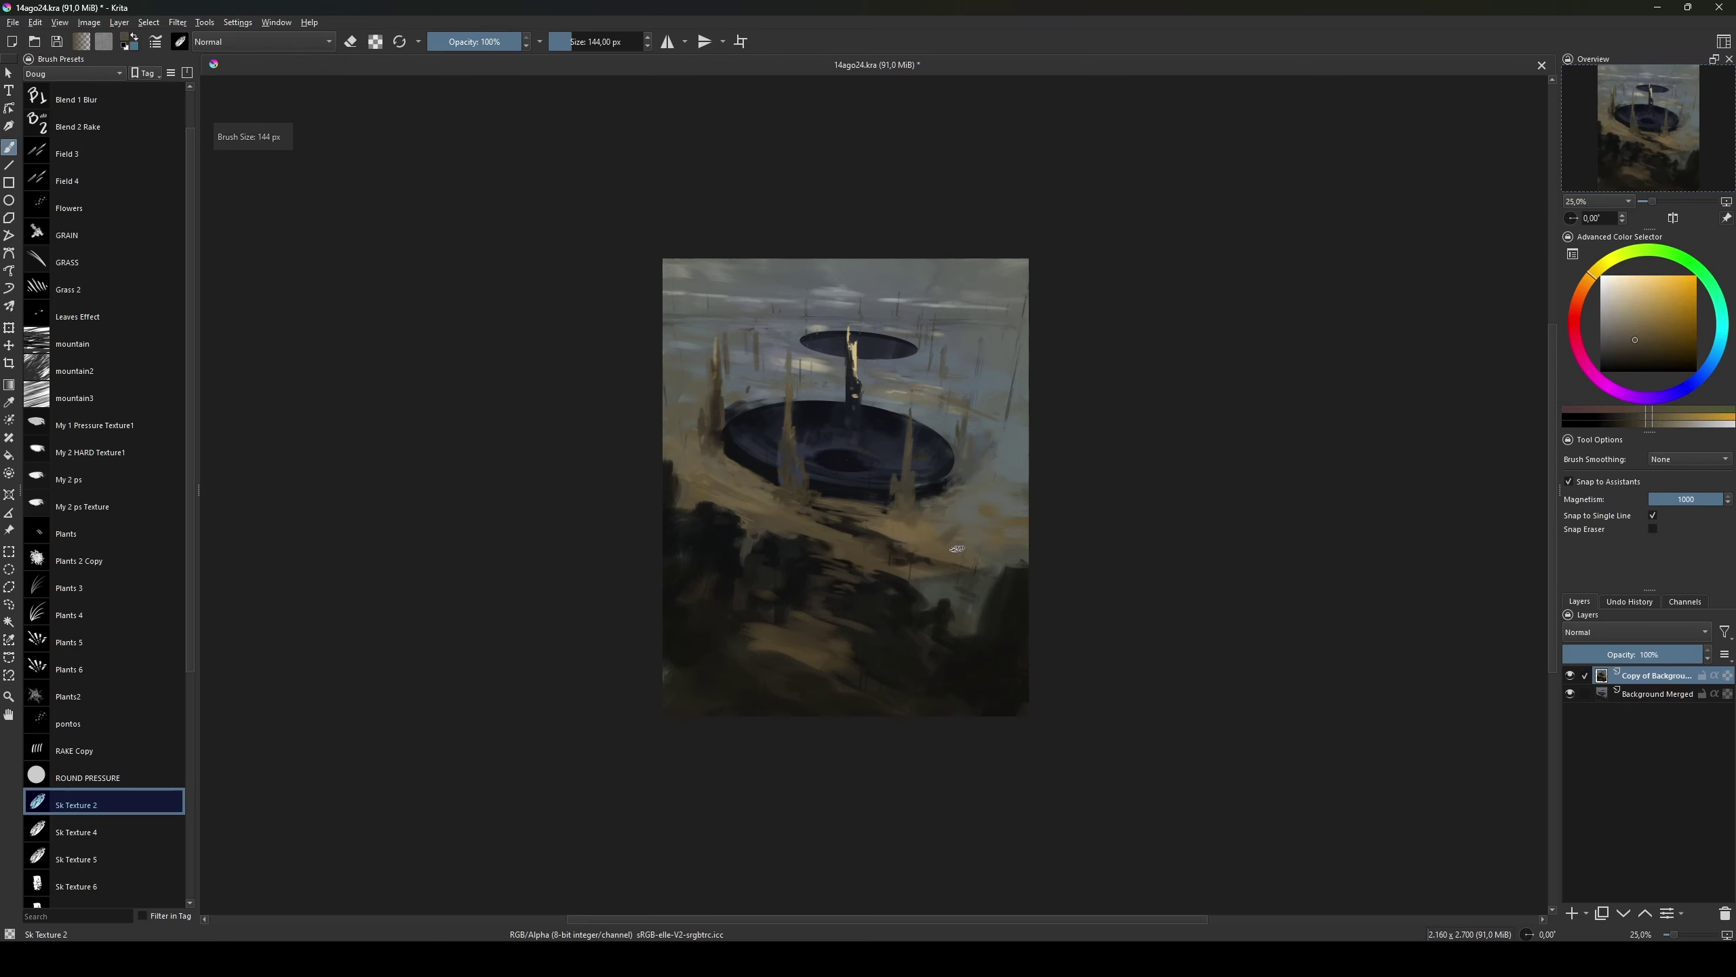
{"action": "left_click", "coordinate": [950, 515], "text": "ctrl"}
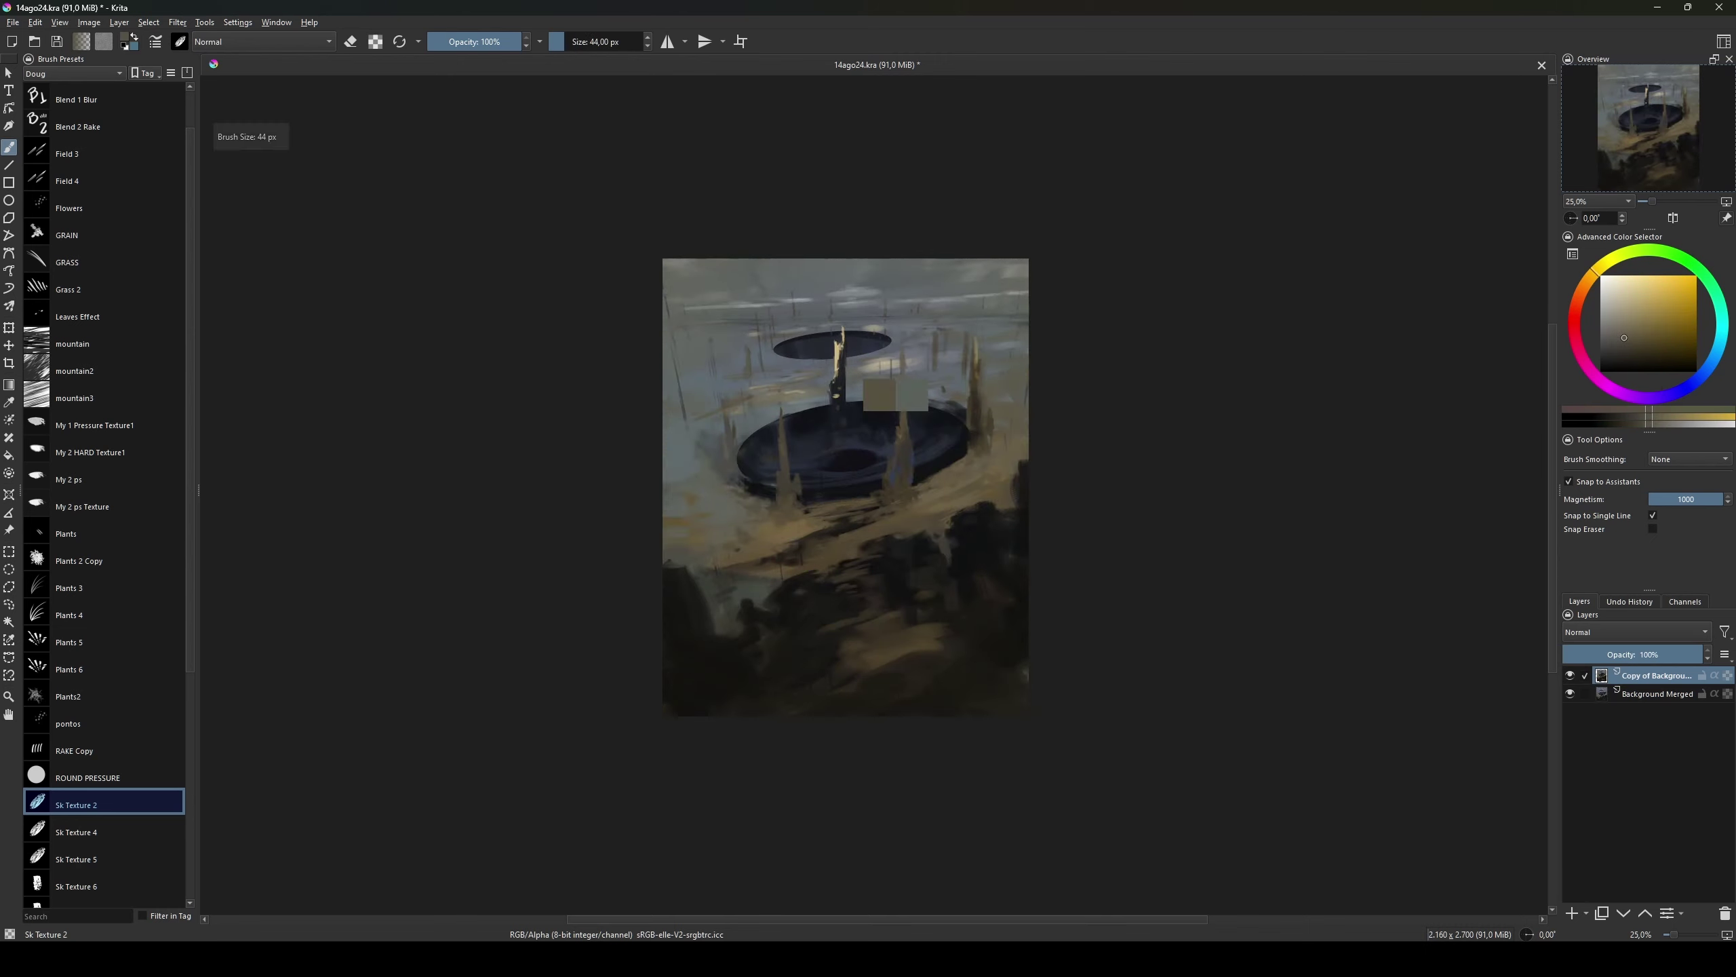
{"action": "key", "text": "bracketleft"}
{"action": "key", "text": "bracketleft"}
{"action": "left_click", "coordinate": [847, 342], "text": "ctrl"}
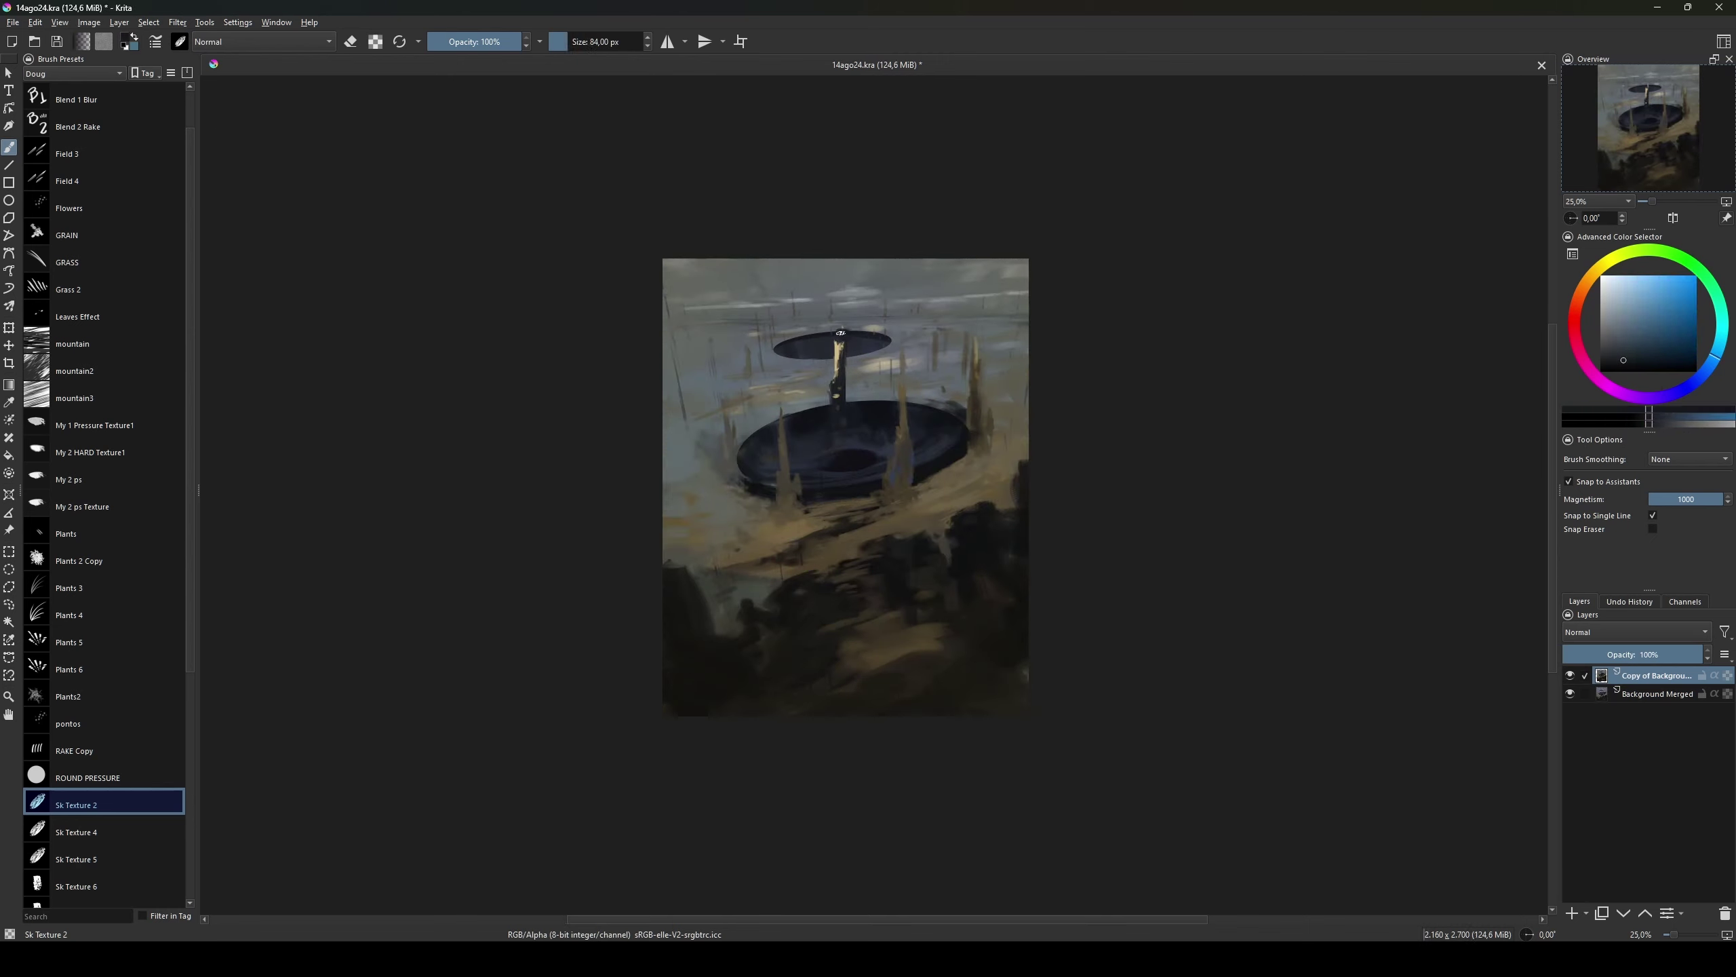
{"action": "key", "text": "bracketleft"}
Step: Touch dark teal and blue onto the disc, then sweep tan-brown ground streaks
{"action": "left_click", "coordinate": [839, 388], "text": "ctrl"}
{"action": "left_click", "coordinate": [840, 396], "text": "ctrl"}
{"action": "key", "text": "bracketright"}
{"action": "key", "text": "bracketright"}
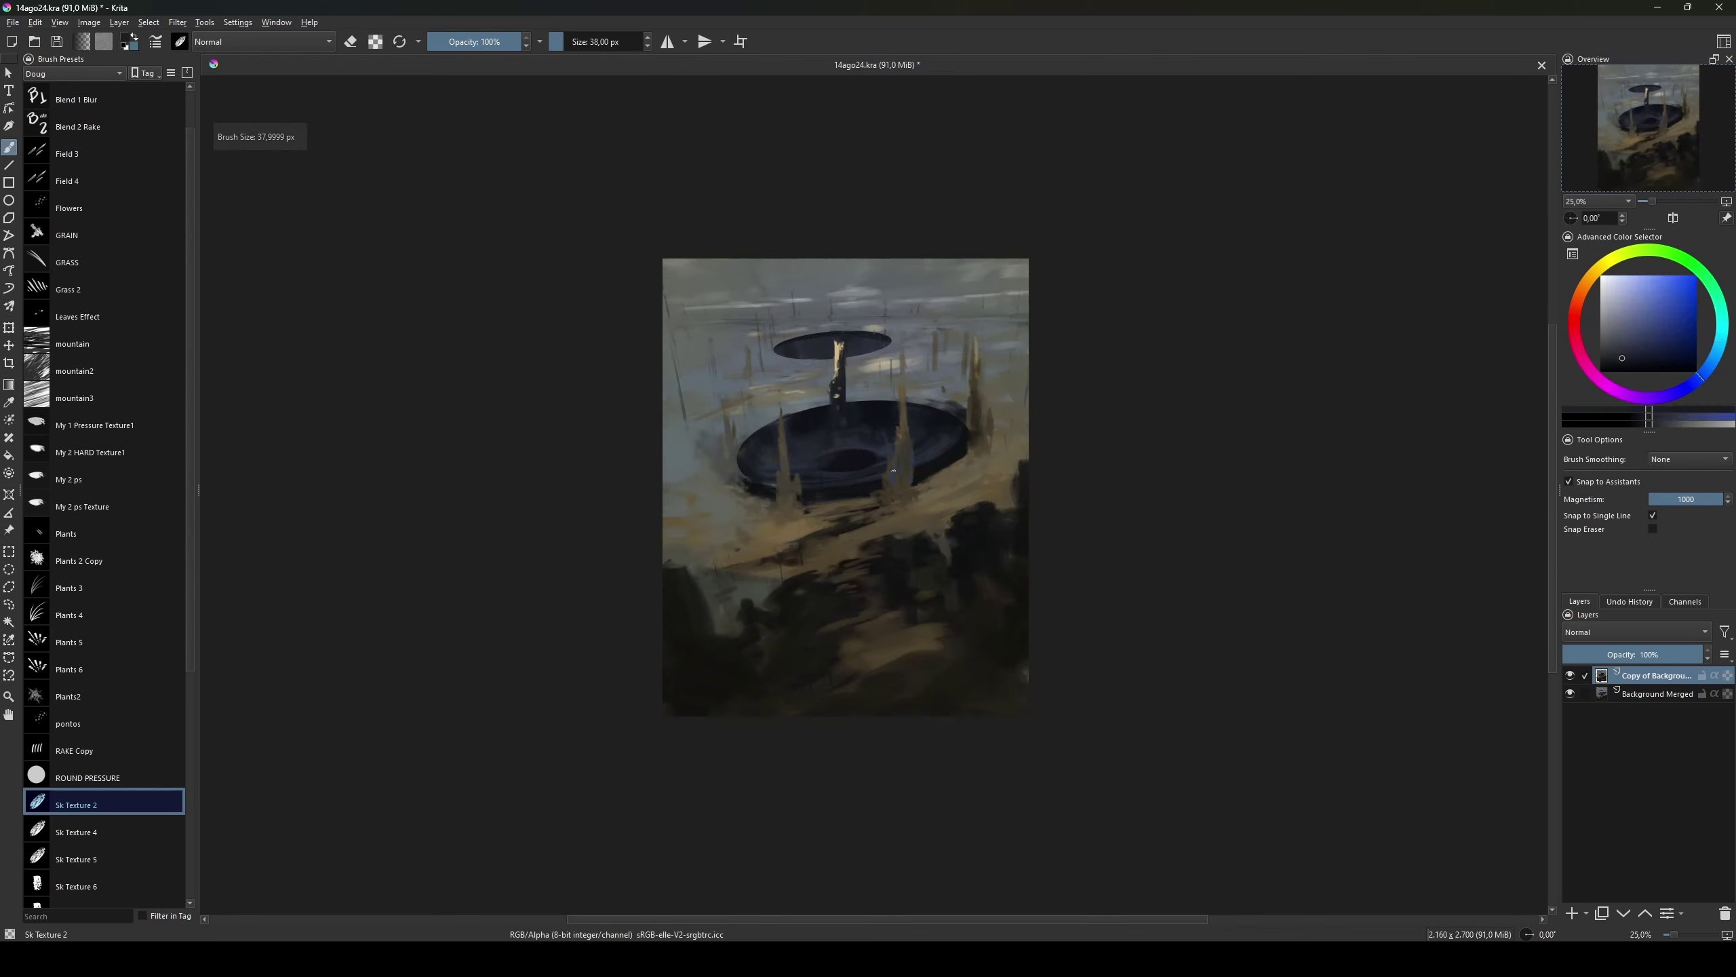
{"action": "left_click", "coordinate": [816, 561], "text": "ctrl"}
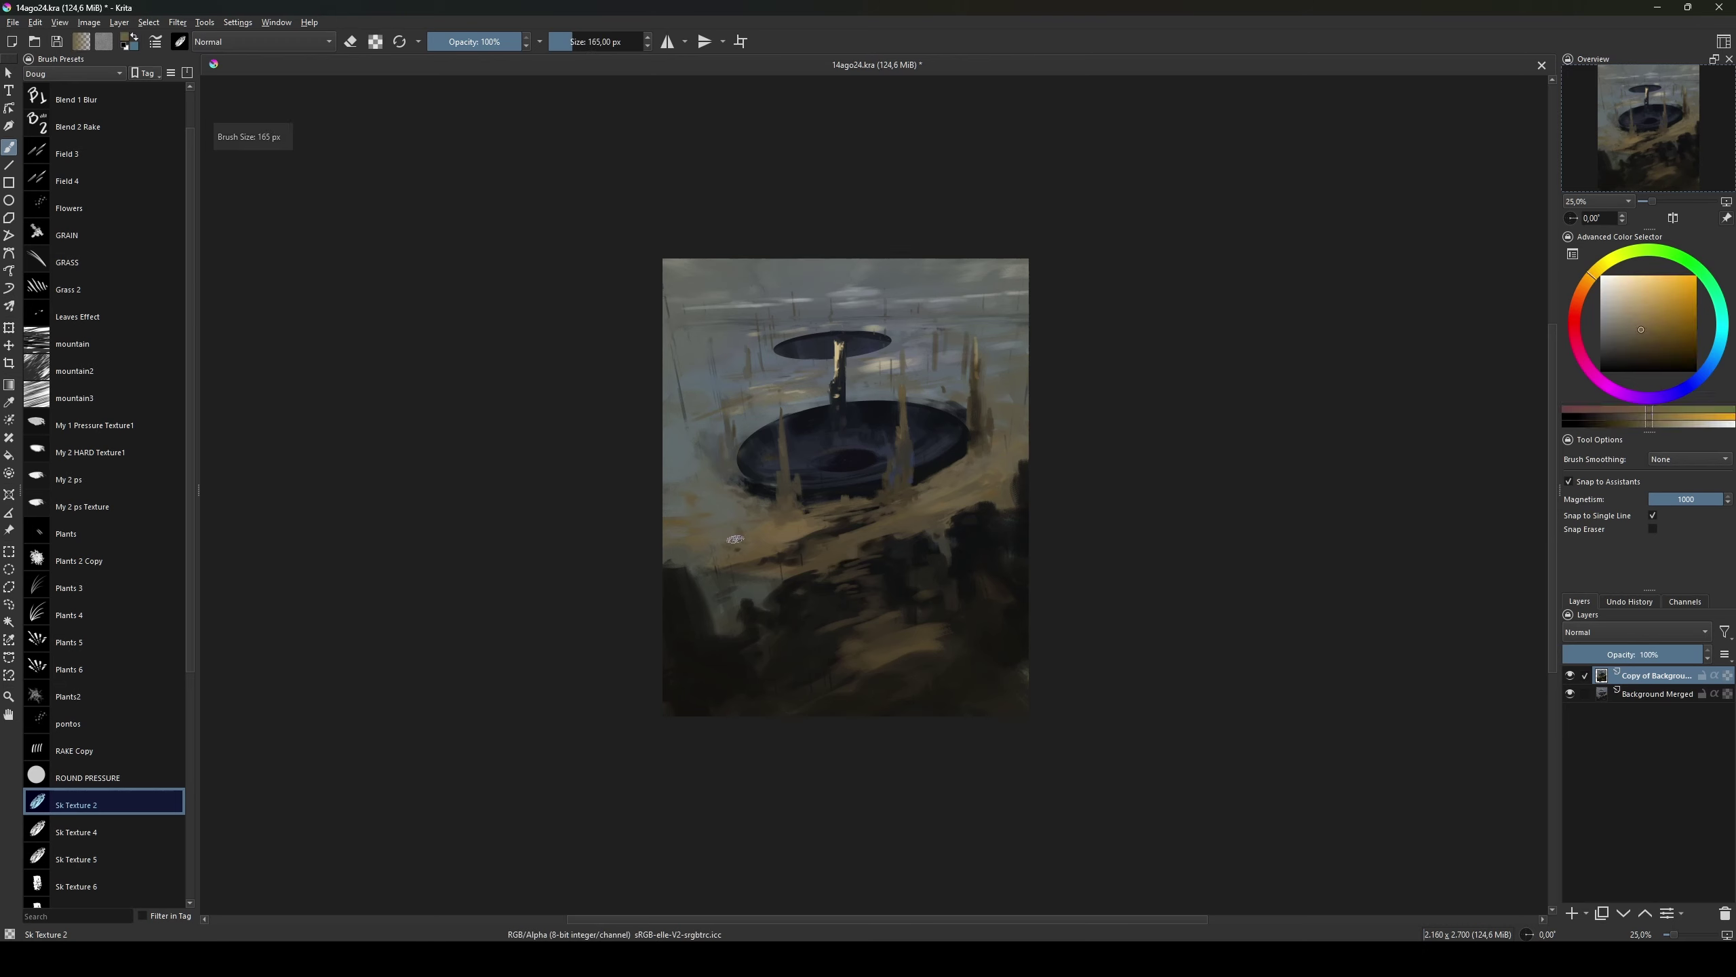
{"action": "left_click", "coordinate": [793, 591], "text": "ctrl"}
{"action": "key", "text": "bracketleft"}
{"action": "key", "text": "bracketleft"}
{"action": "left_click", "coordinate": [789, 541], "text": "ctrl"}
{"action": "key", "text": "bracketright"}
{"action": "key", "text": "bracketright"}
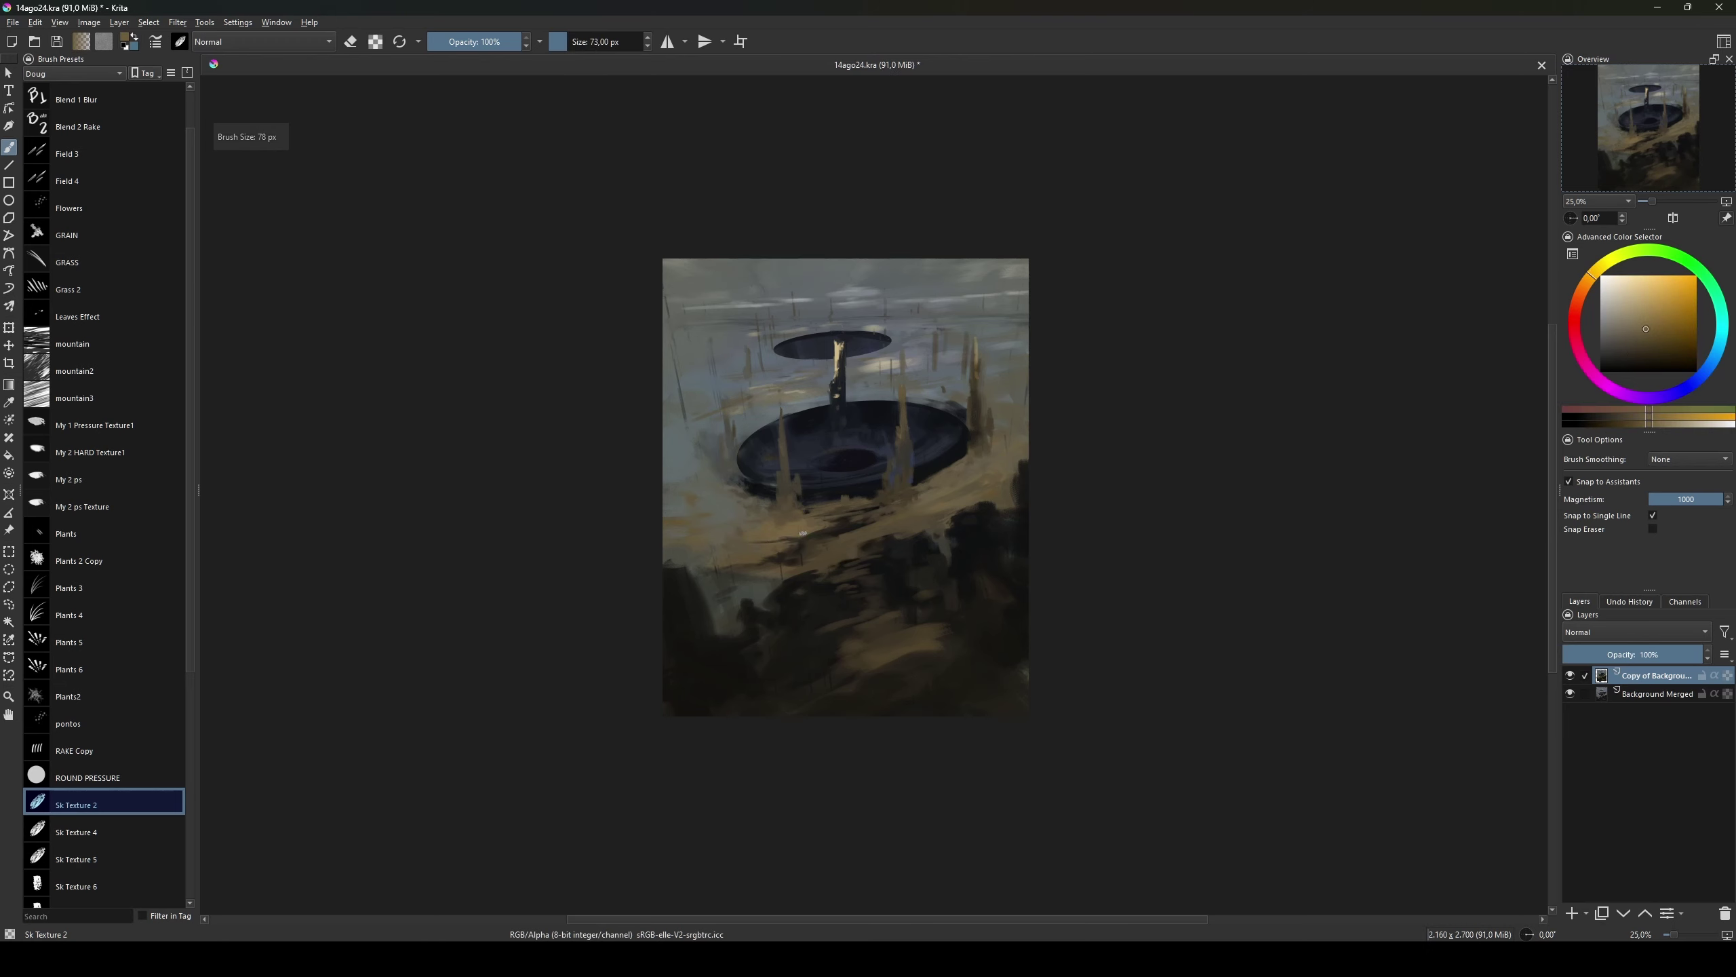
Step: Paint fine dark teal, tan and blue accents around the spire at 24 px
{"action": "left_click", "coordinate": [911, 509], "text": "ctrl"}
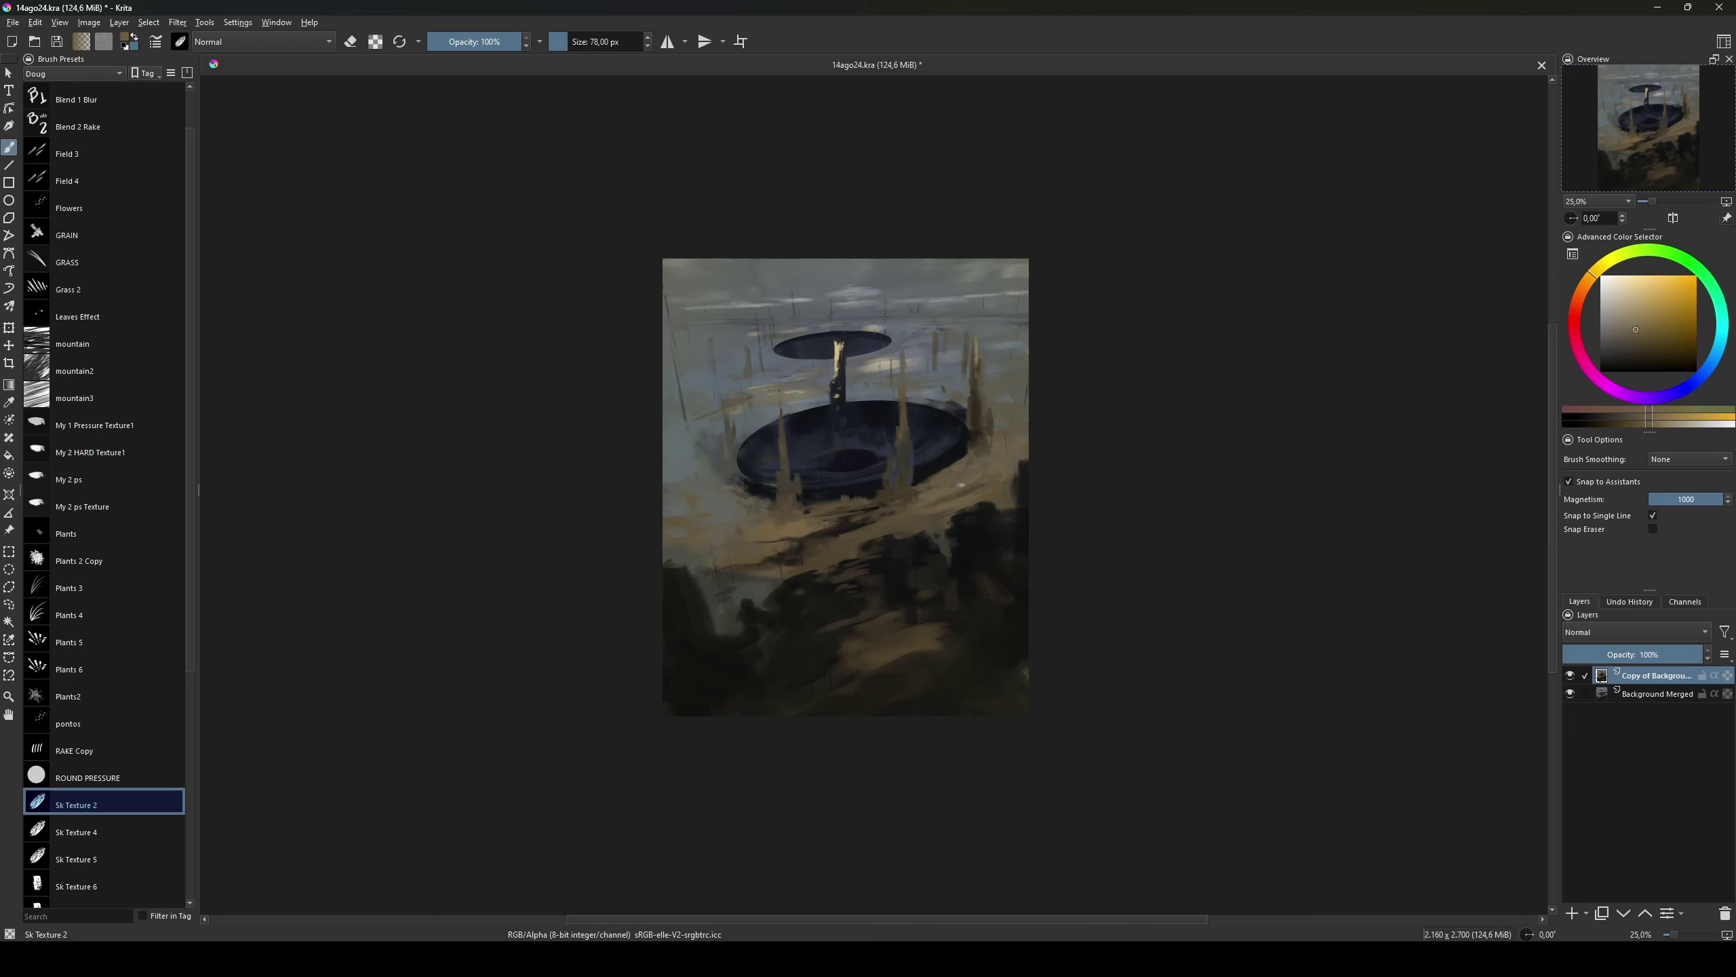
{"action": "left_click", "coordinate": [960, 459], "text": "ctrl"}
{"action": "key", "text": "bracketleft"}
{"action": "key", "text": "bracketleft"}
{"action": "key", "text": "bracketleft"}
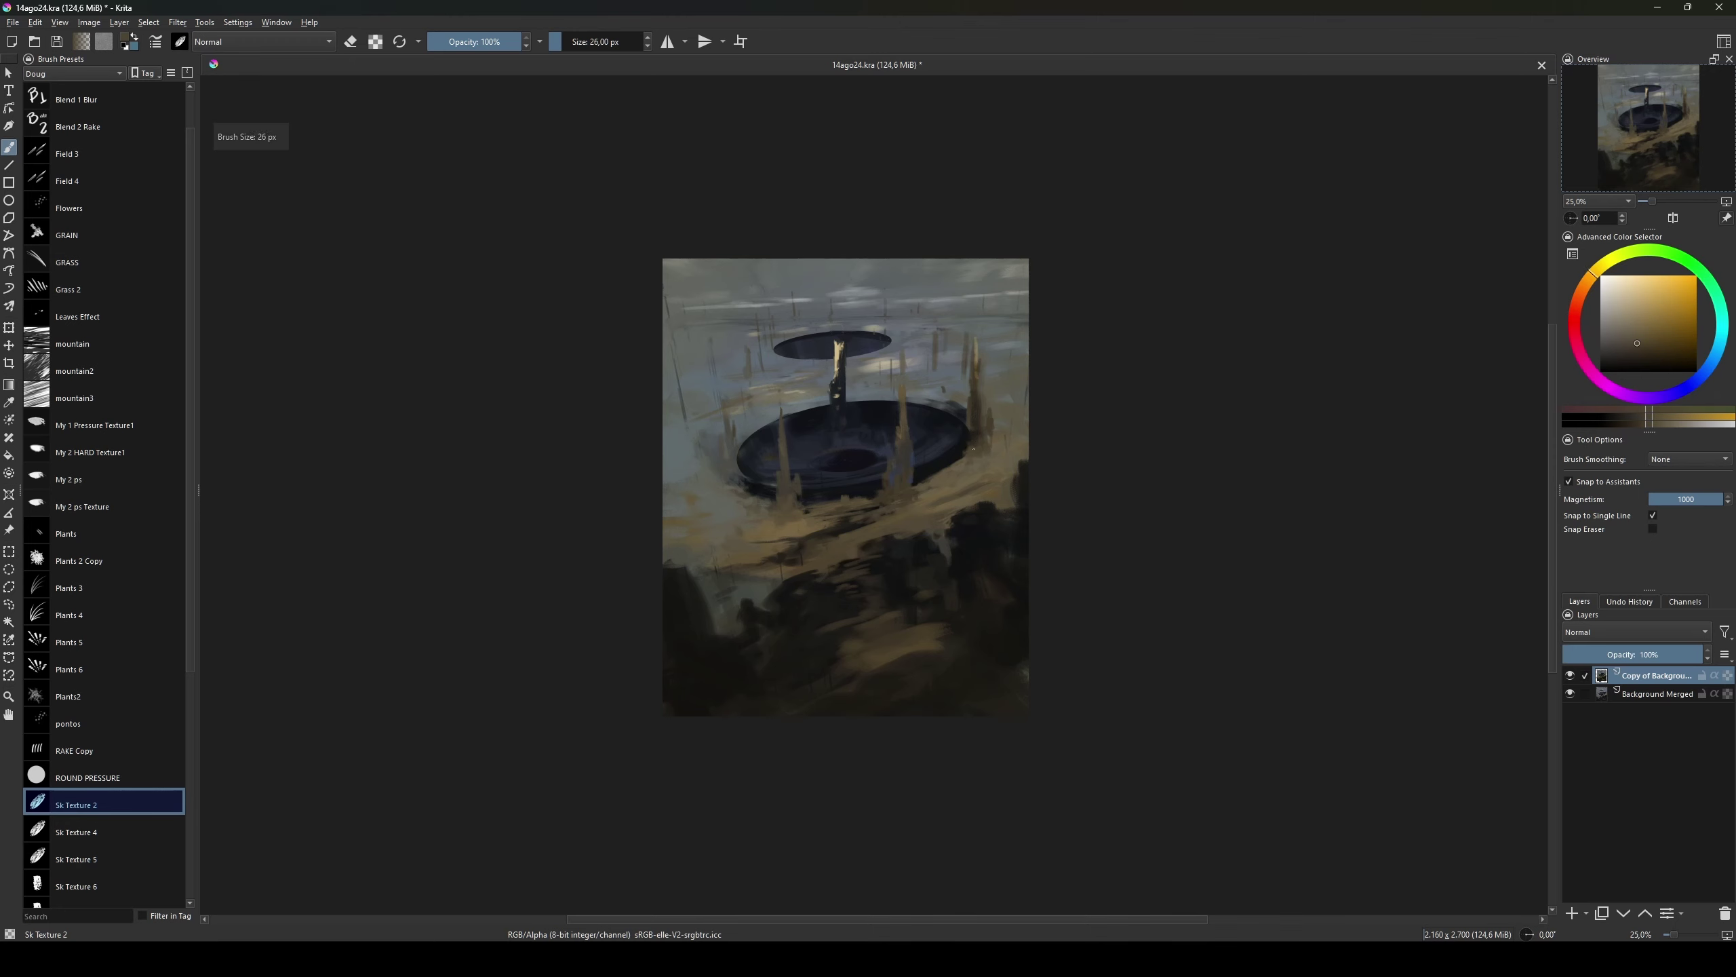
{"action": "left_click", "coordinate": [974, 449], "text": "ctrl"}
{"action": "key", "text": "bracketright"}
{"action": "key", "text": "plus"}
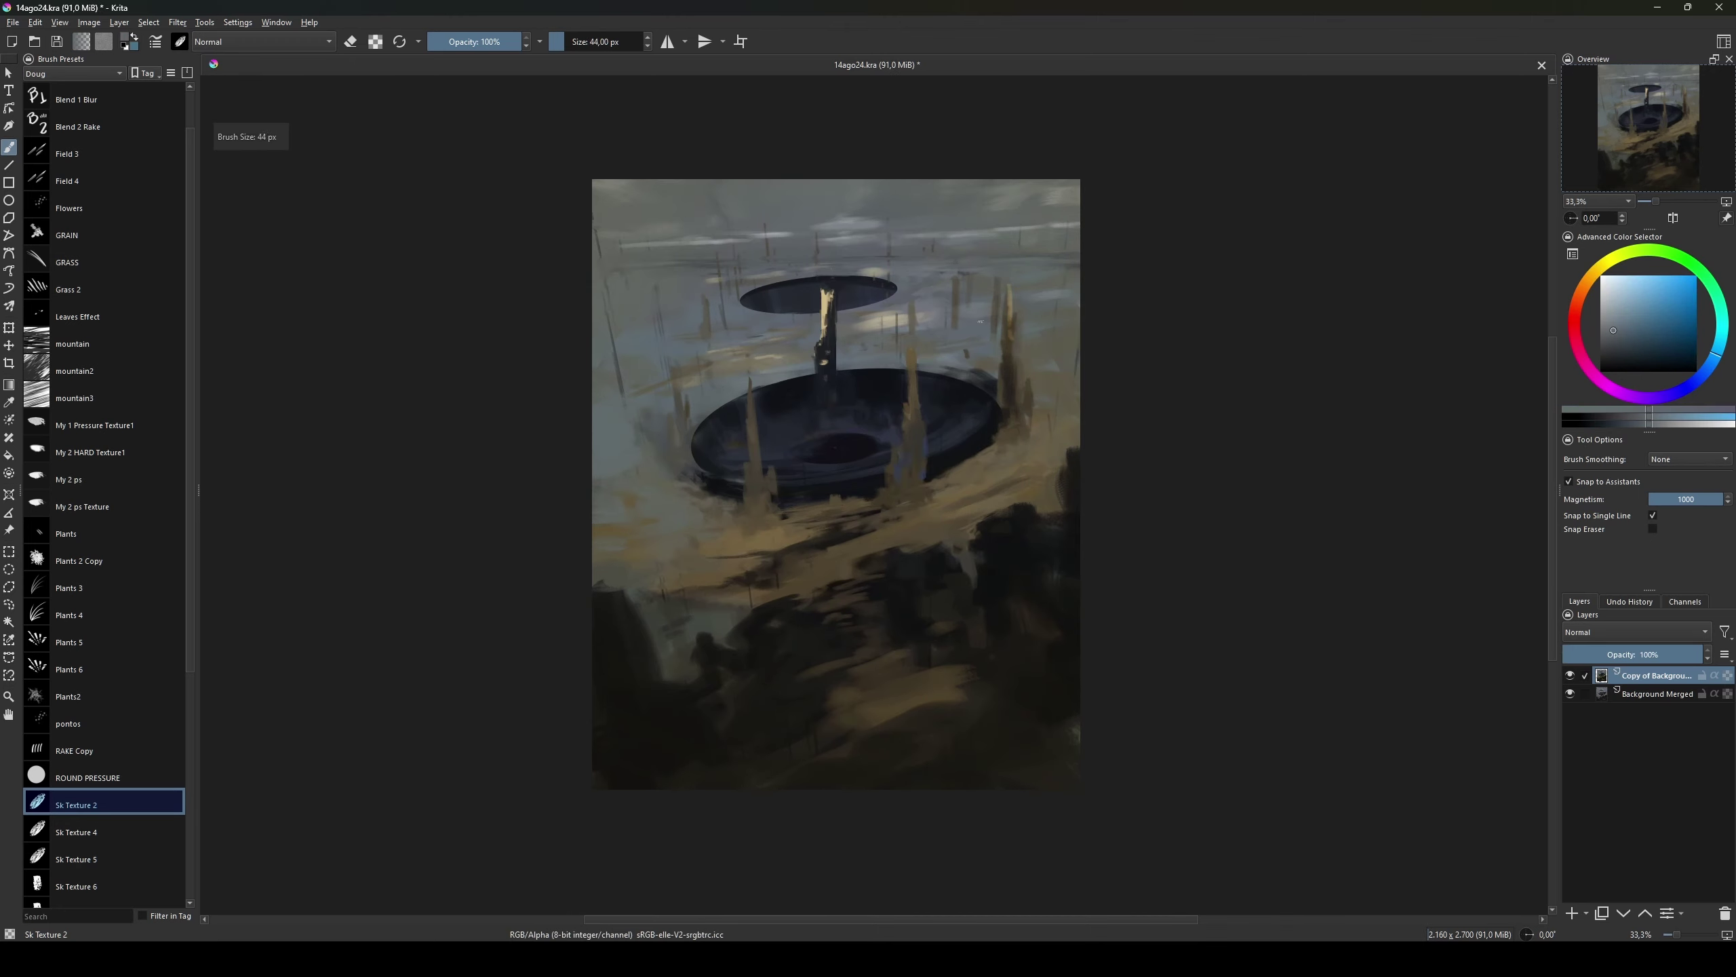
Step: Softly brighten the ground right of the lower disc on an Overlay layer with SOFT 1
{"action": "left_click", "coordinate": [938, 271], "text": "ctrl"}
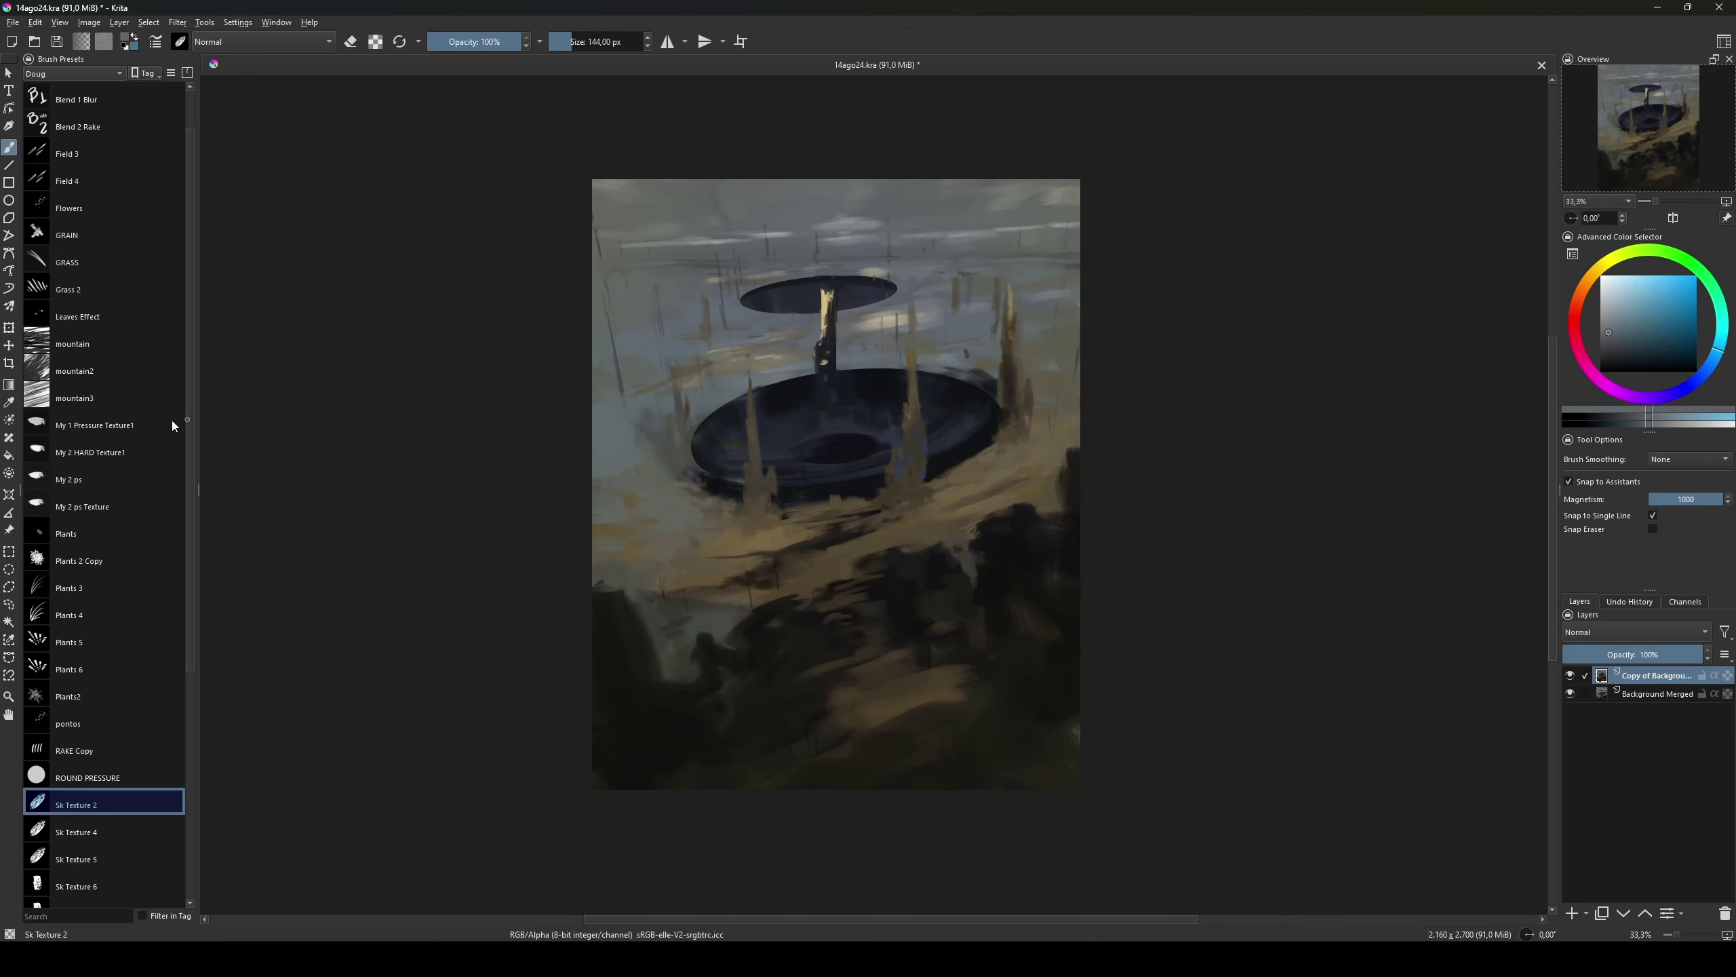
{"action": "key", "text": "slash"}
{"action": "key", "text": "Insert"}
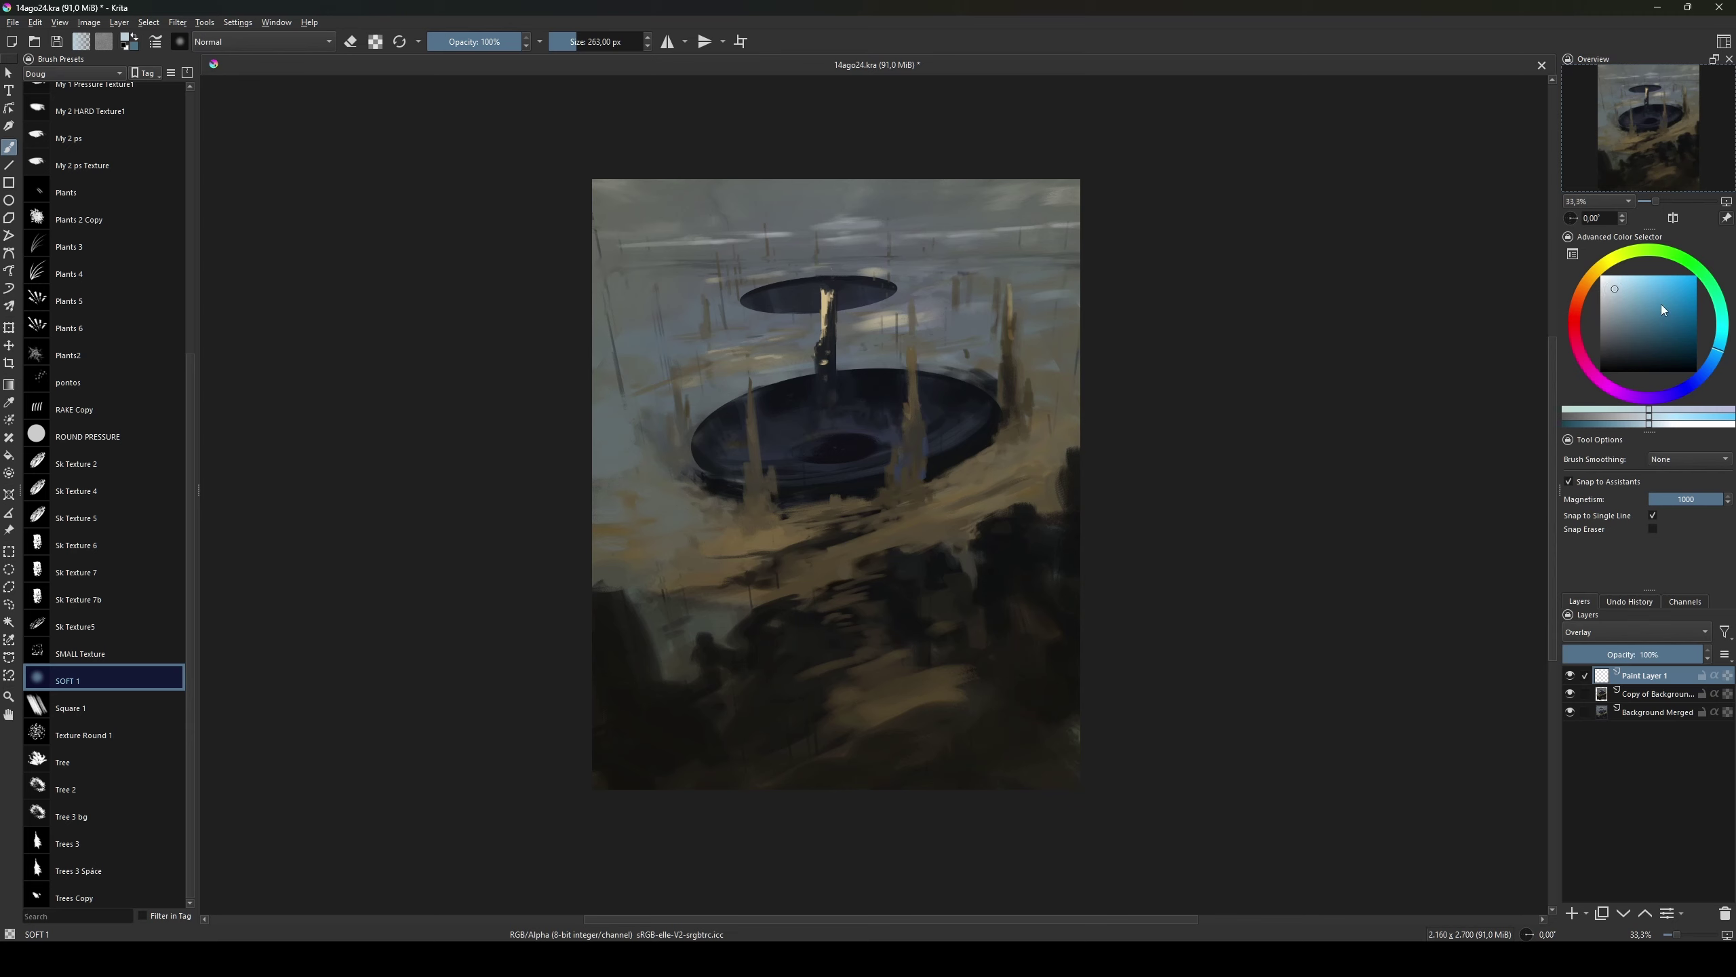
{"action": "key", "text": "bracketleft"}
{"action": "key", "text": "bracketleft"}
{"action": "key", "text": "bracketleft"}
{"action": "key", "text": "bracketleft"}
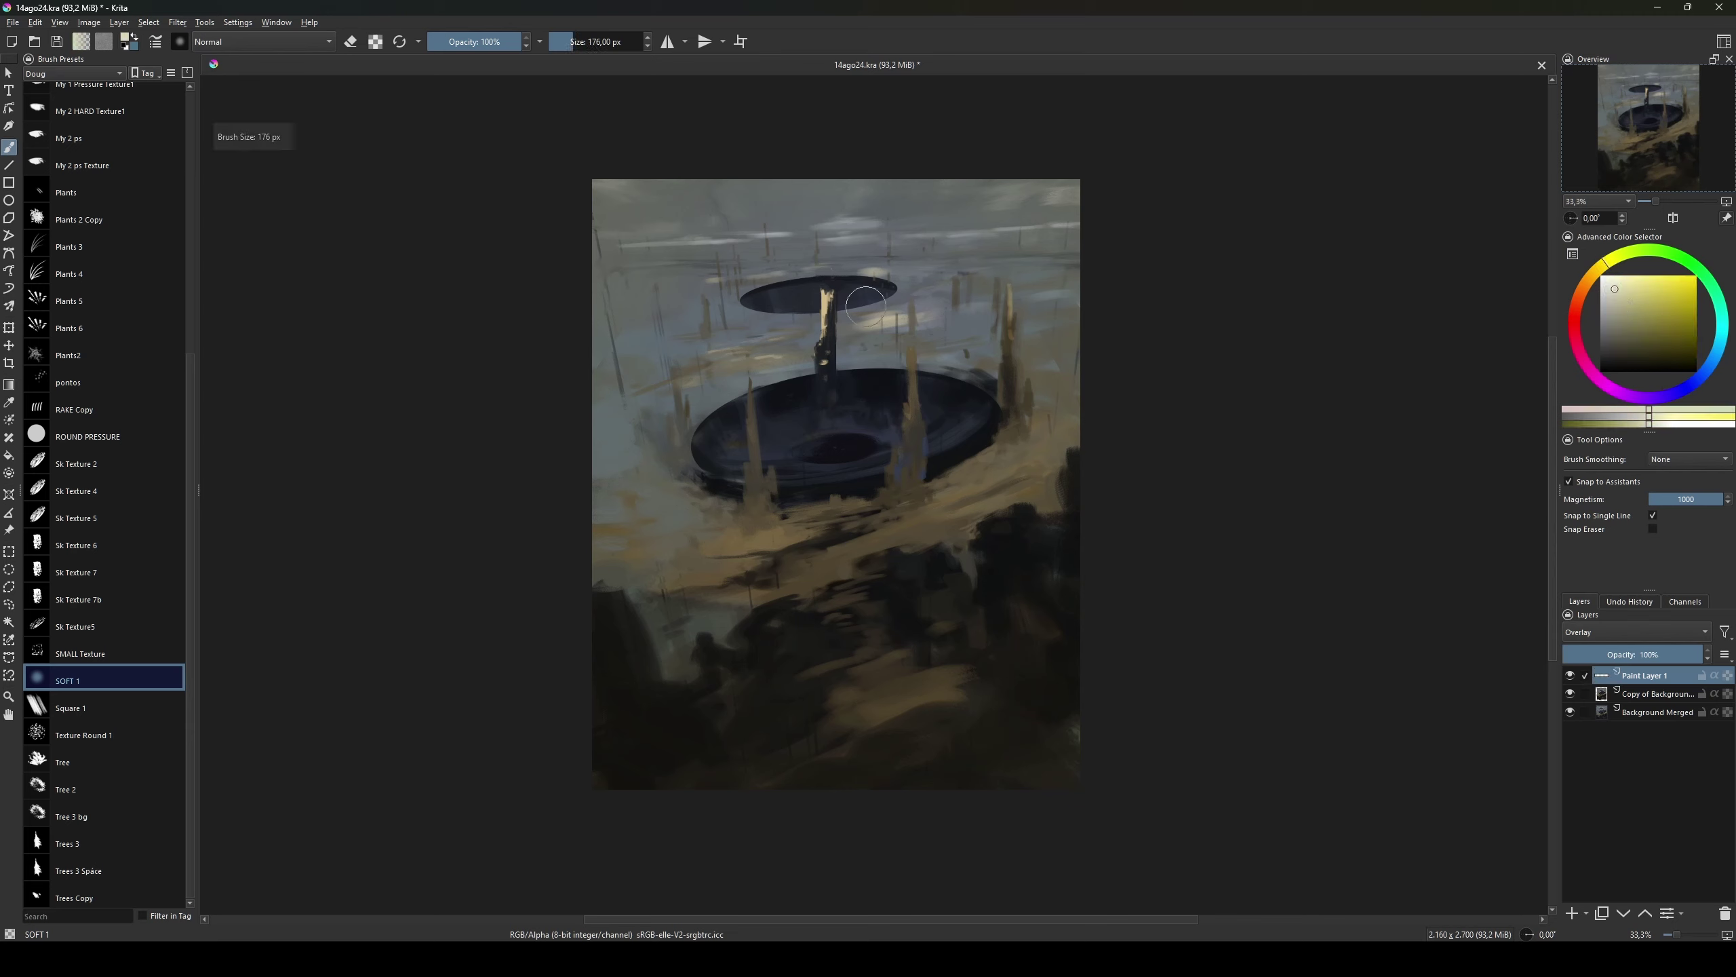
{"action": "key", "text": "bracketleft"}
{"action": "left_click_drag", "start_coordinate": [991, 483], "coordinate": [1008, 503]}
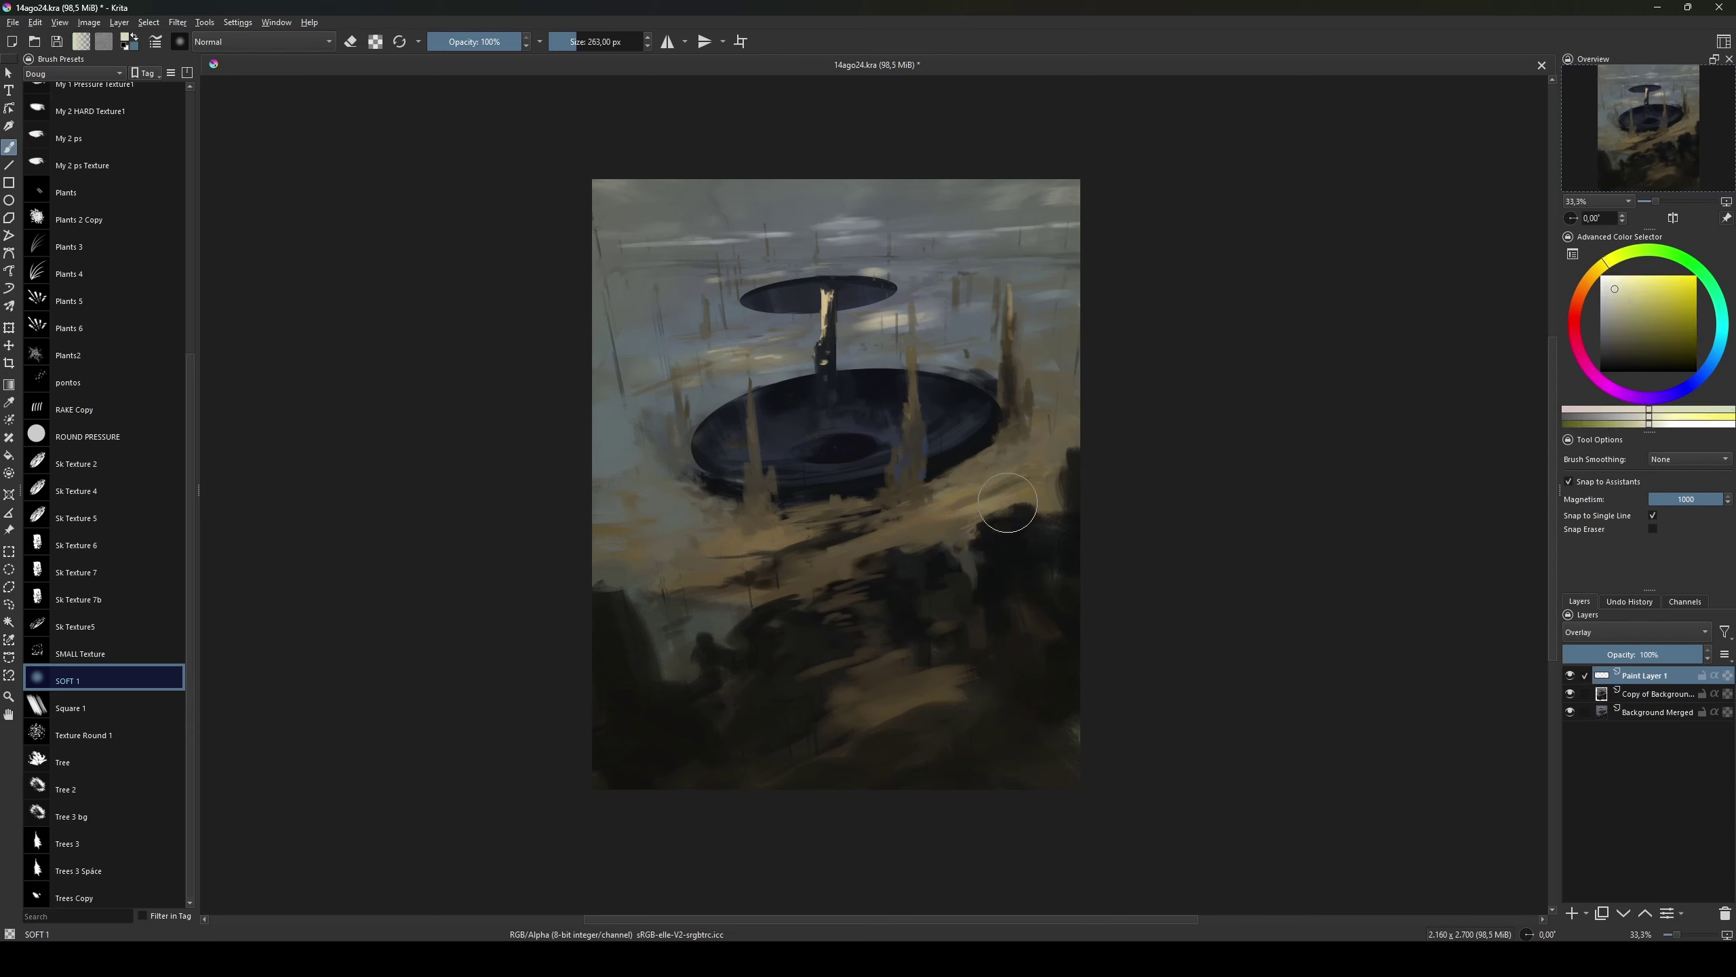
Step: Merge the paint layers into one Background Merged layer and save the painting
{"action": "key", "text": "bracketleft"}
{"action": "key", "text": "bracketleft"}
{"action": "key", "text": "bracketleft"}
{"action": "key", "text": "ctrl+shift+e"}
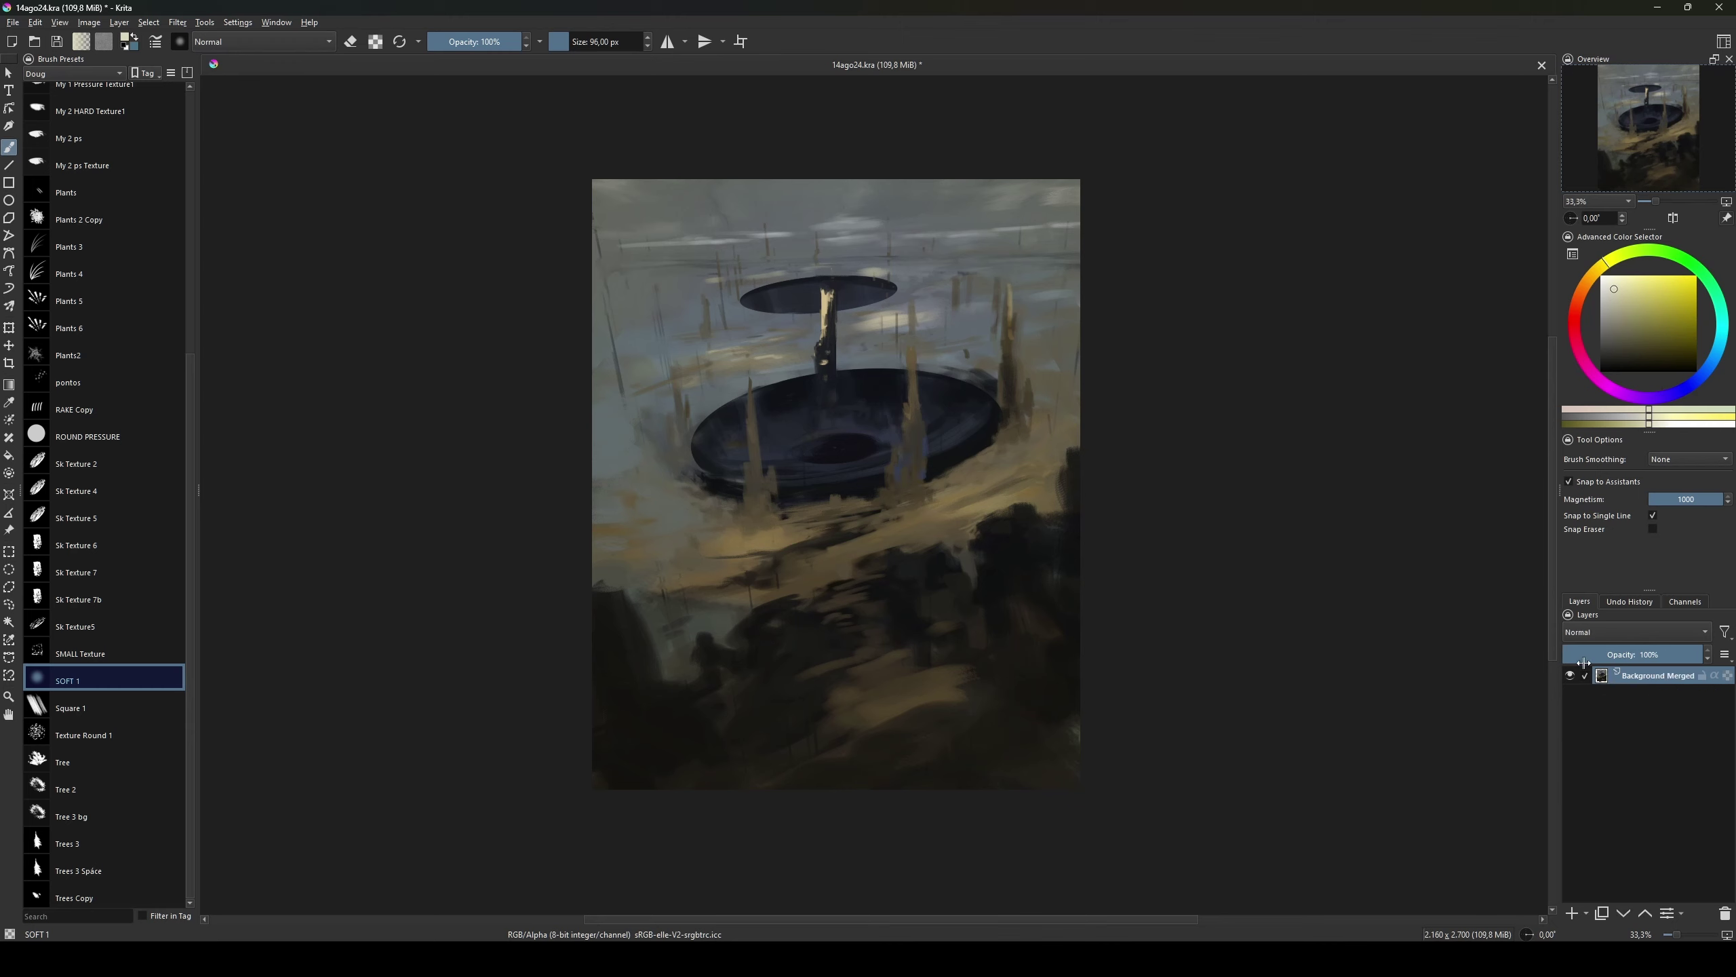
{"action": "left_click", "coordinate": [123, 542]}
{"action": "key", "text": "ctrl+s"}
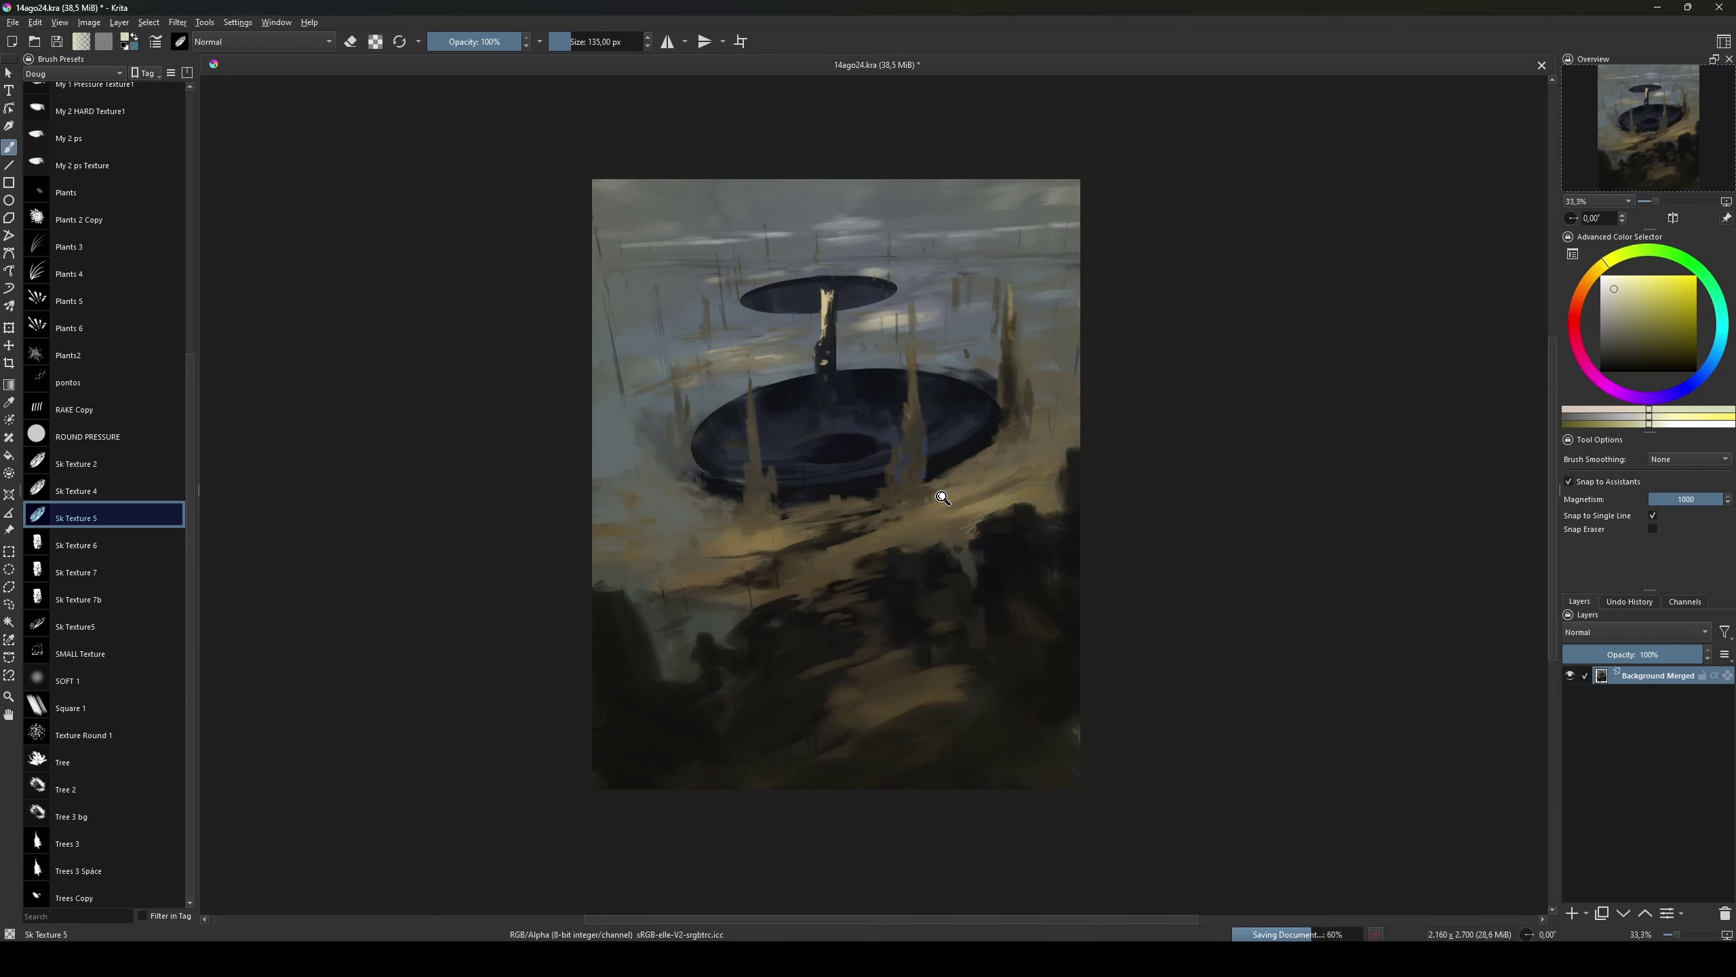
Step: Try smaller Sk Texture presets, then settle on the My 2 ps brush
{"action": "key", "text": "bracketleft"}
{"action": "key", "text": "bracketleft"}
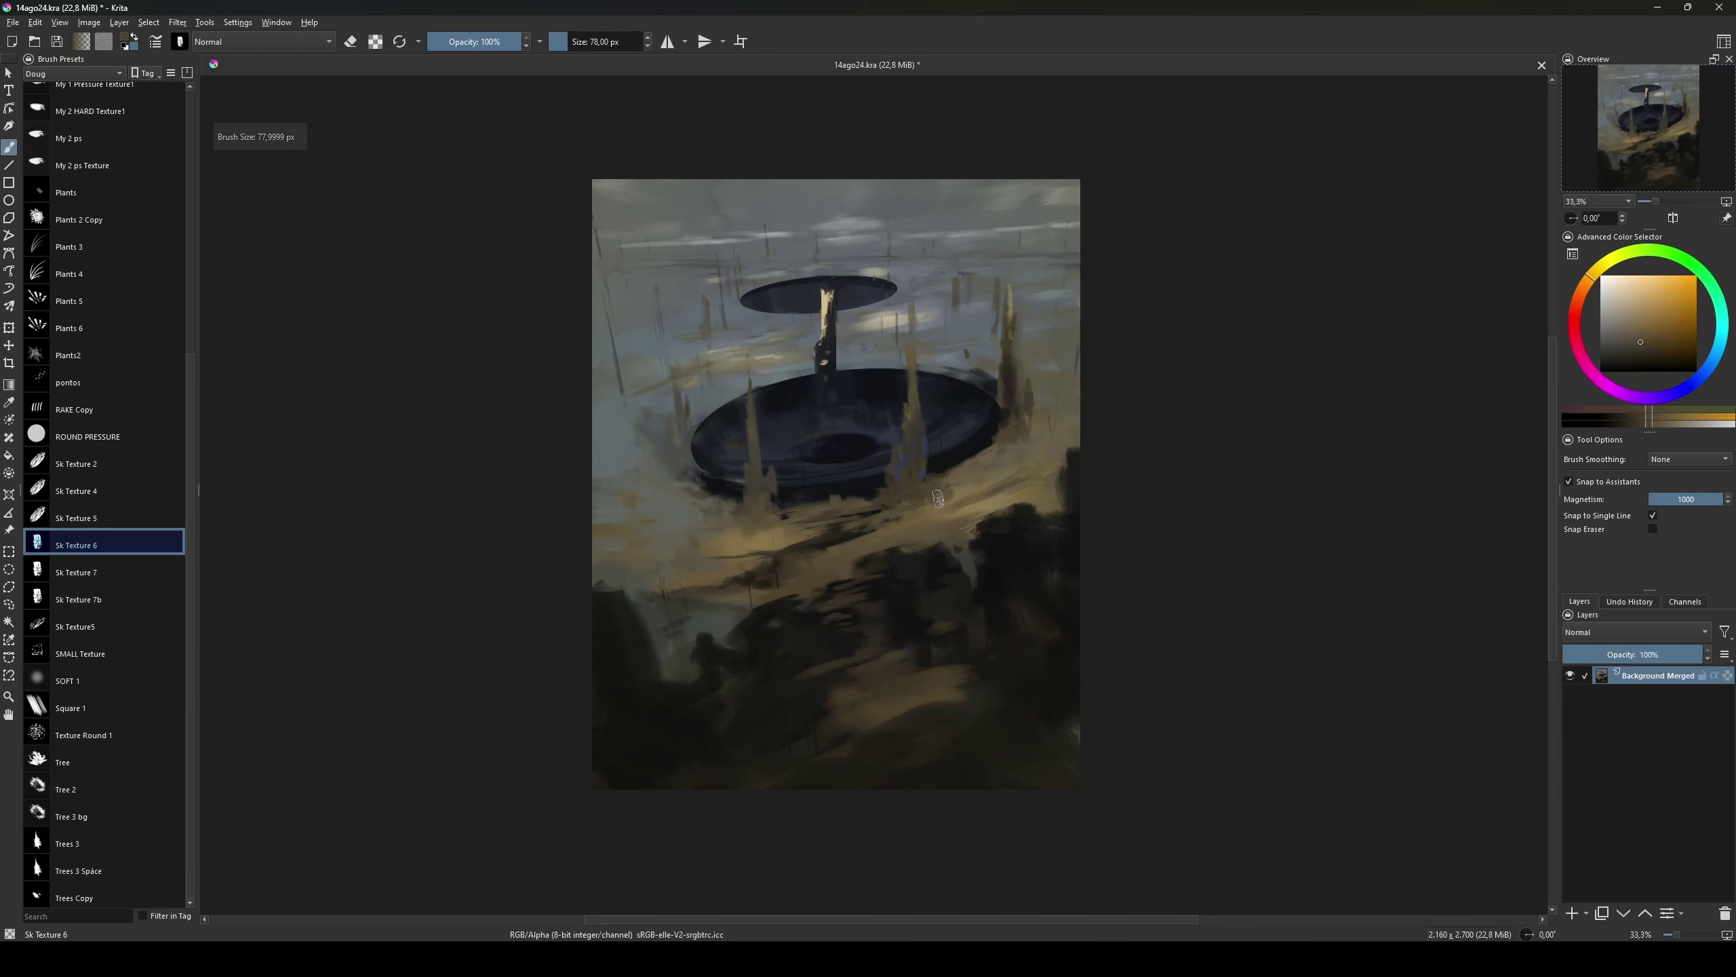
{"action": "left_click", "coordinate": [1052, 491], "text": "ctrl"}
{"action": "left_click_drag", "start_coordinate": [1053, 491], "coordinate": [1066, 452]}
{"action": "key", "text": "bracketleft"}
{"action": "key", "text": "bracketleft"}
{"action": "key", "text": "bracketleft"}
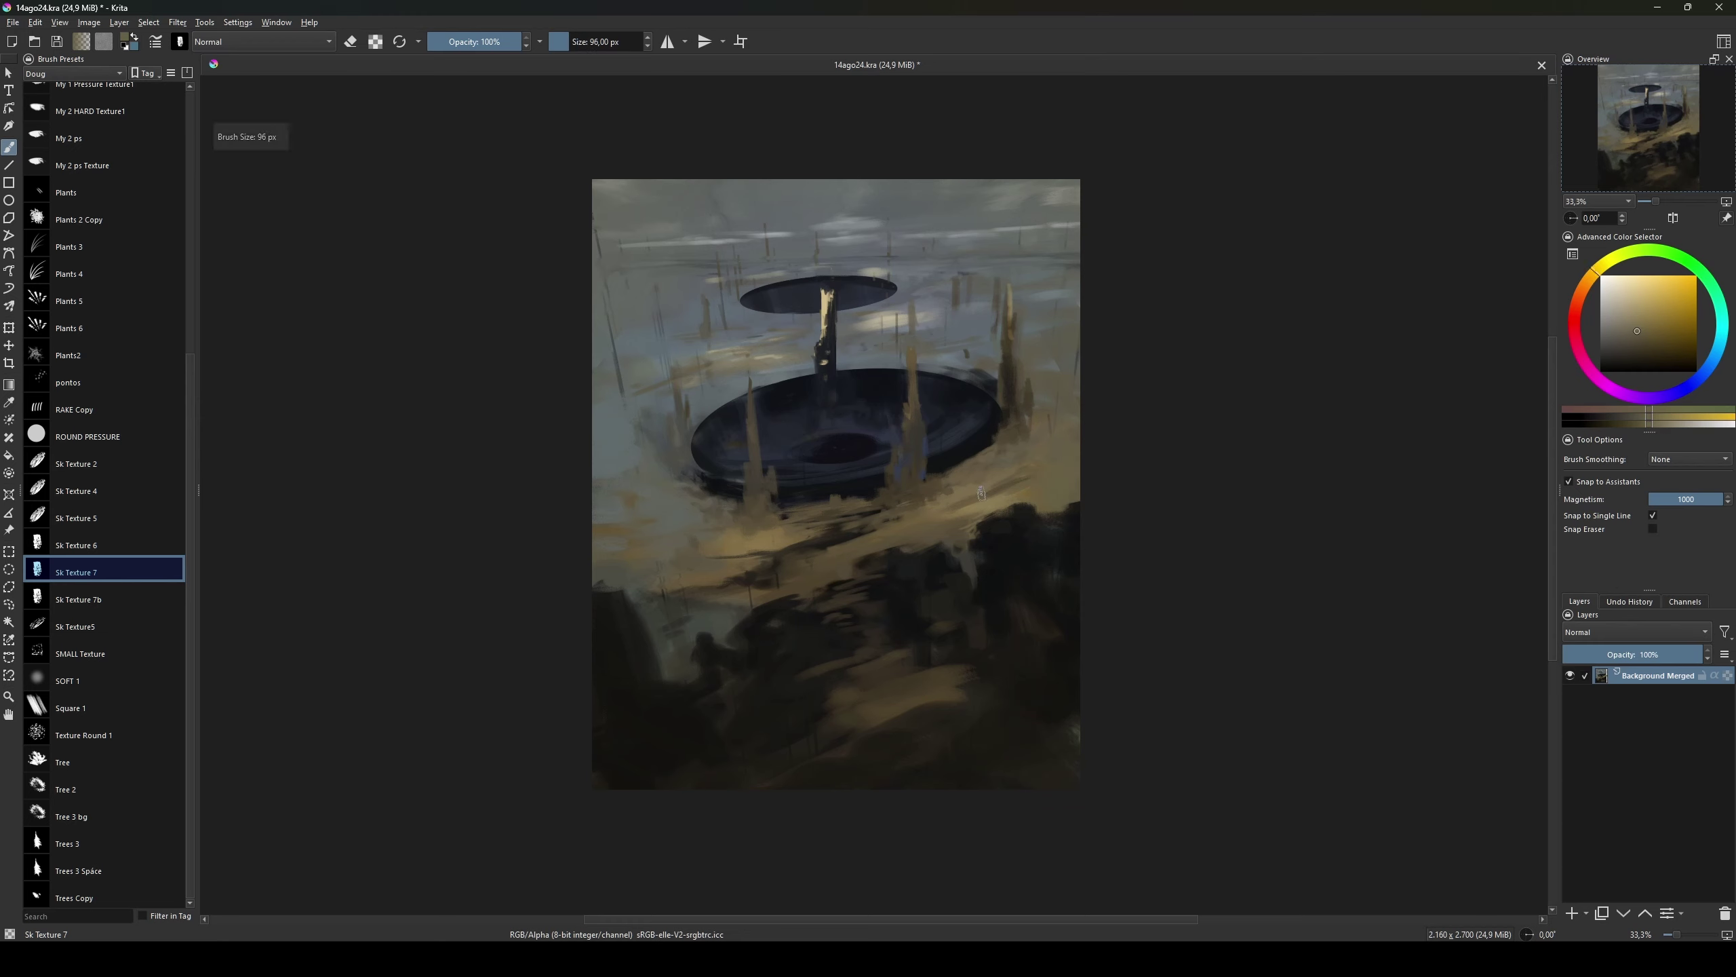
{"action": "left_click", "coordinate": [931, 469], "text": "ctrl"}
{"action": "key", "text": "bracketleft"}
{"action": "key", "text": "bracketleft"}
{"action": "key", "text": "period"}
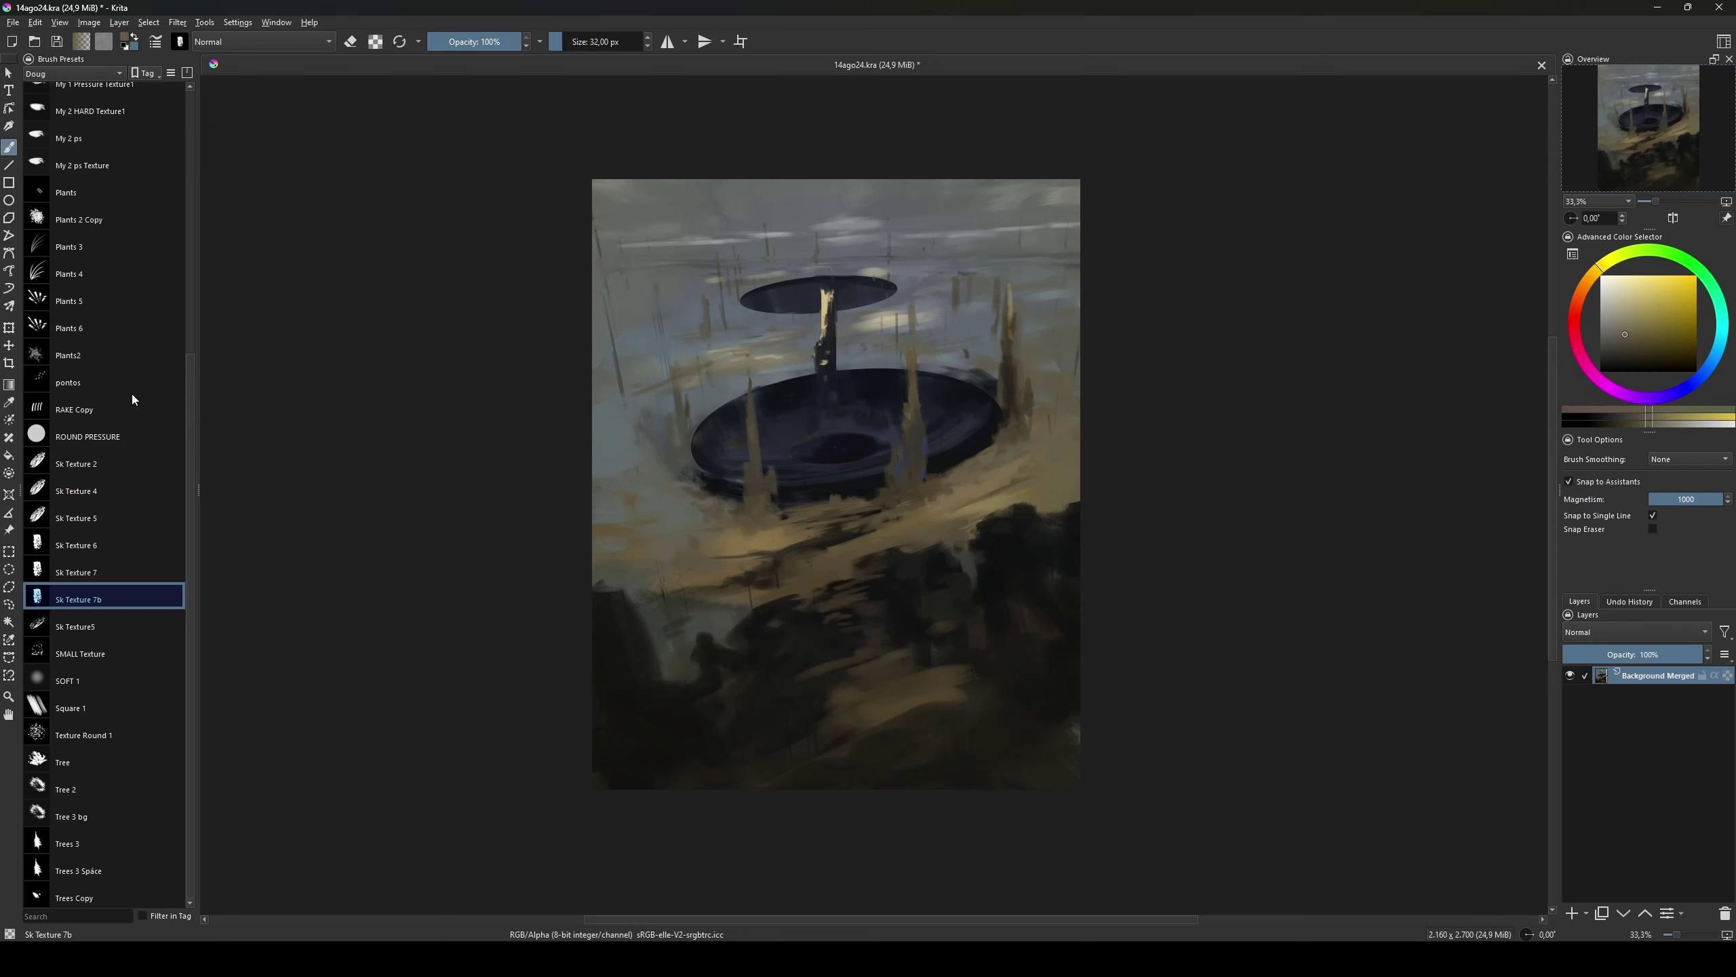
{"action": "scroll", "coordinate": [180, 410], "scroll_direction": "up", "scroll_amount": 5}
{"action": "key", "text": "period"}
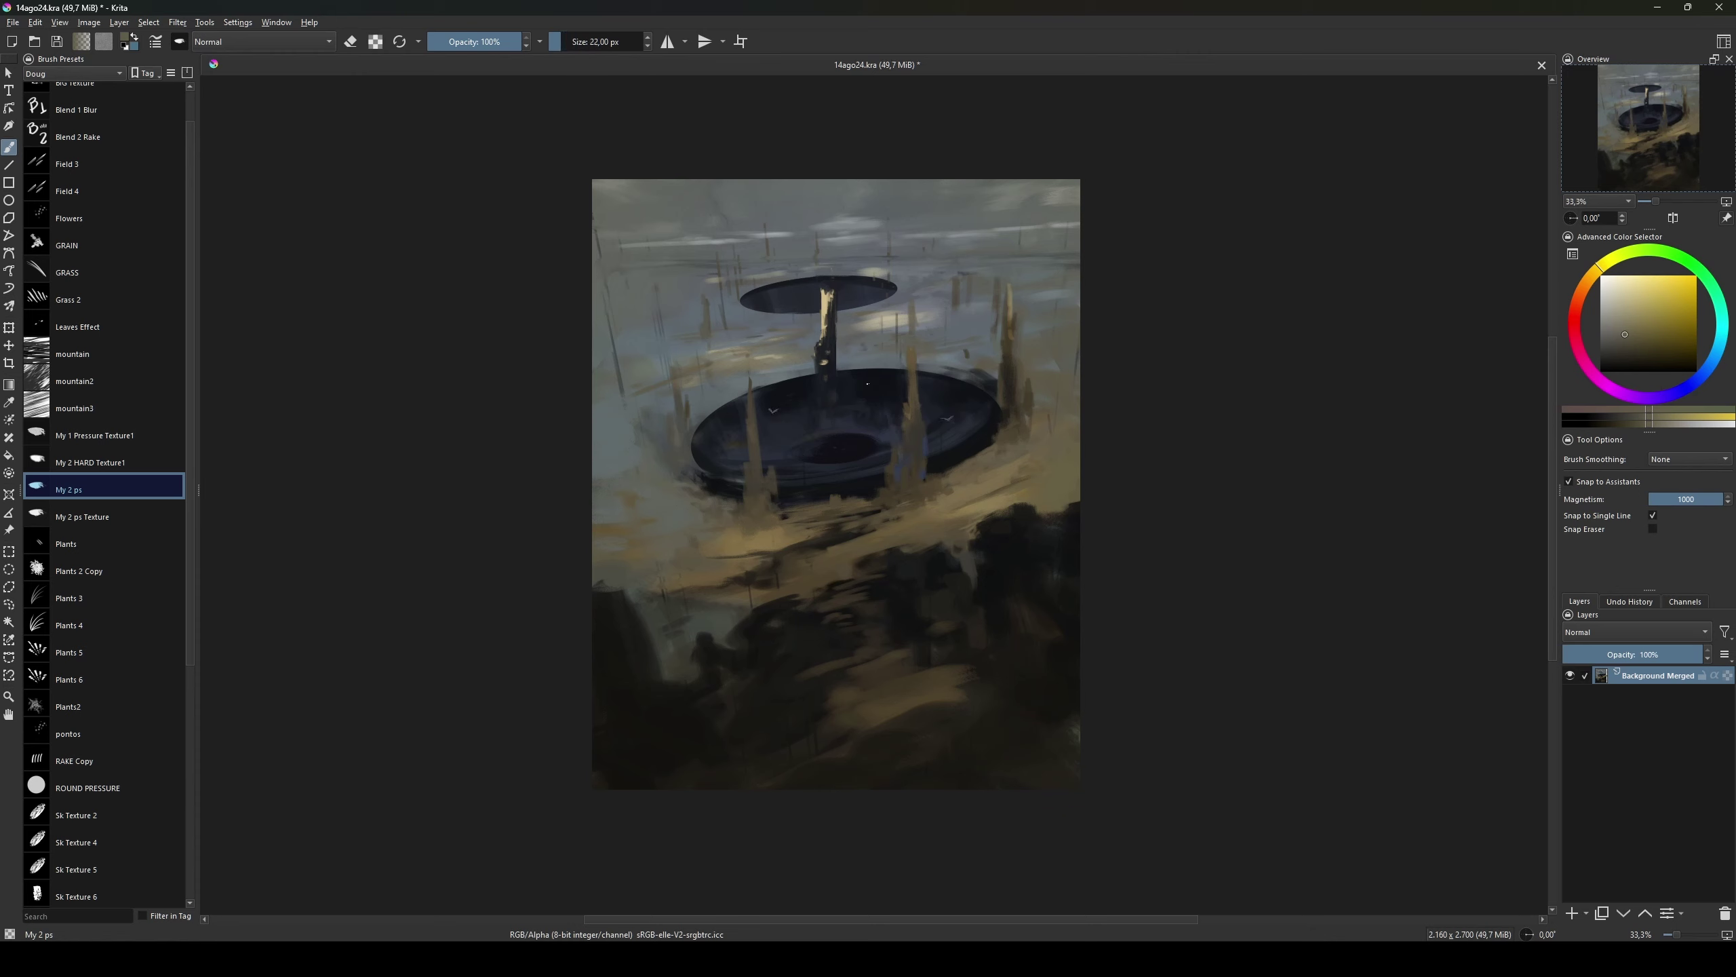
Step: Dab light tan flecks on the upper disc and dark teal and blue touches along the spire
{"action": "left_click", "coordinate": [840, 280], "text": "ctrl"}
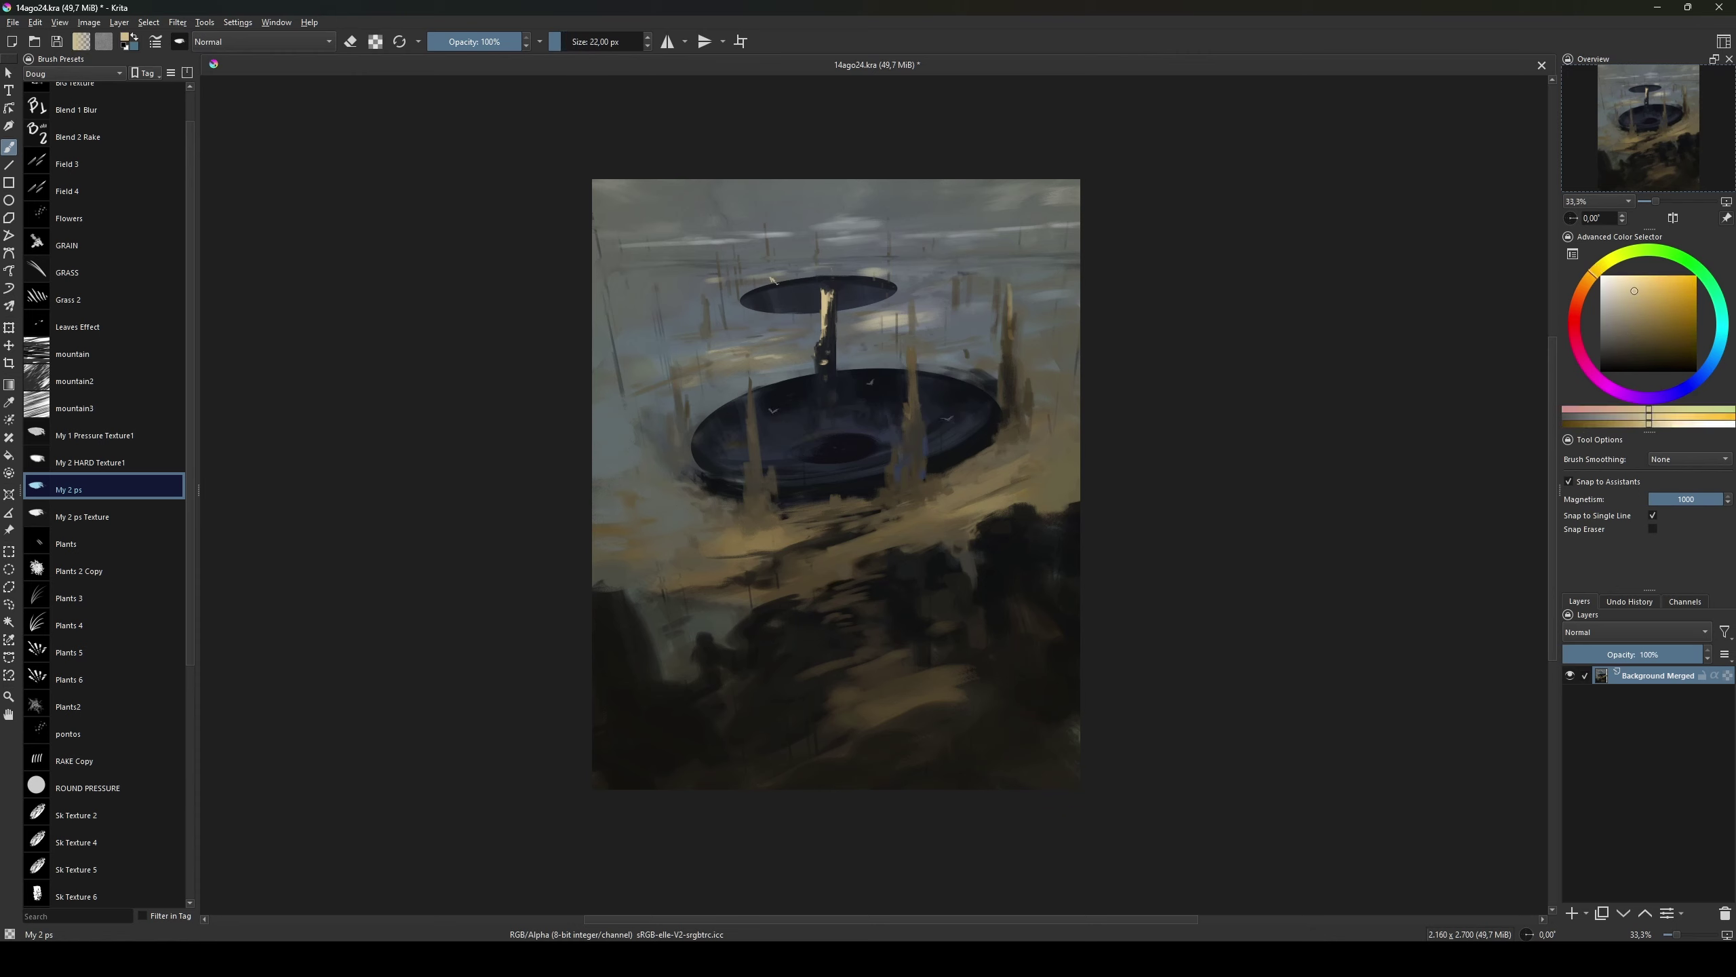
{"action": "key", "text": "bracketleft"}
{"action": "key", "text": "bracketleft"}
{"action": "left_click", "coordinate": [814, 293], "text": "ctrl"}
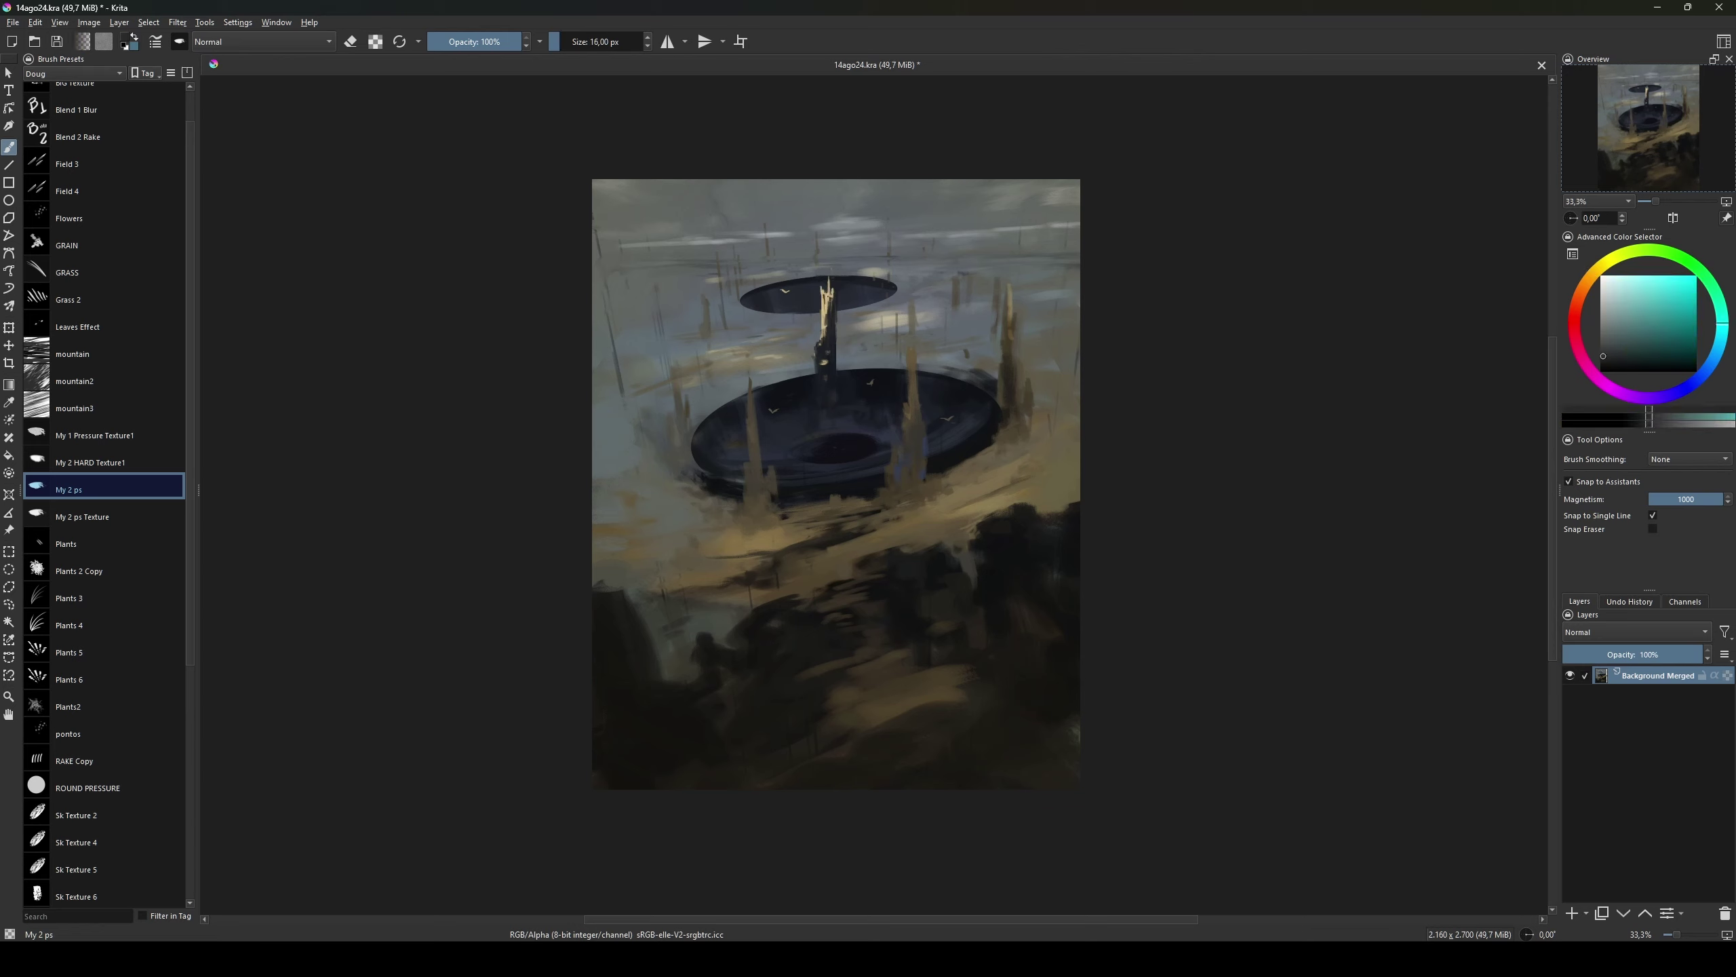
{"action": "key", "text": "bracketright"}
{"action": "key", "text": "bracketright"}
{"action": "key", "text": "bracketright"}
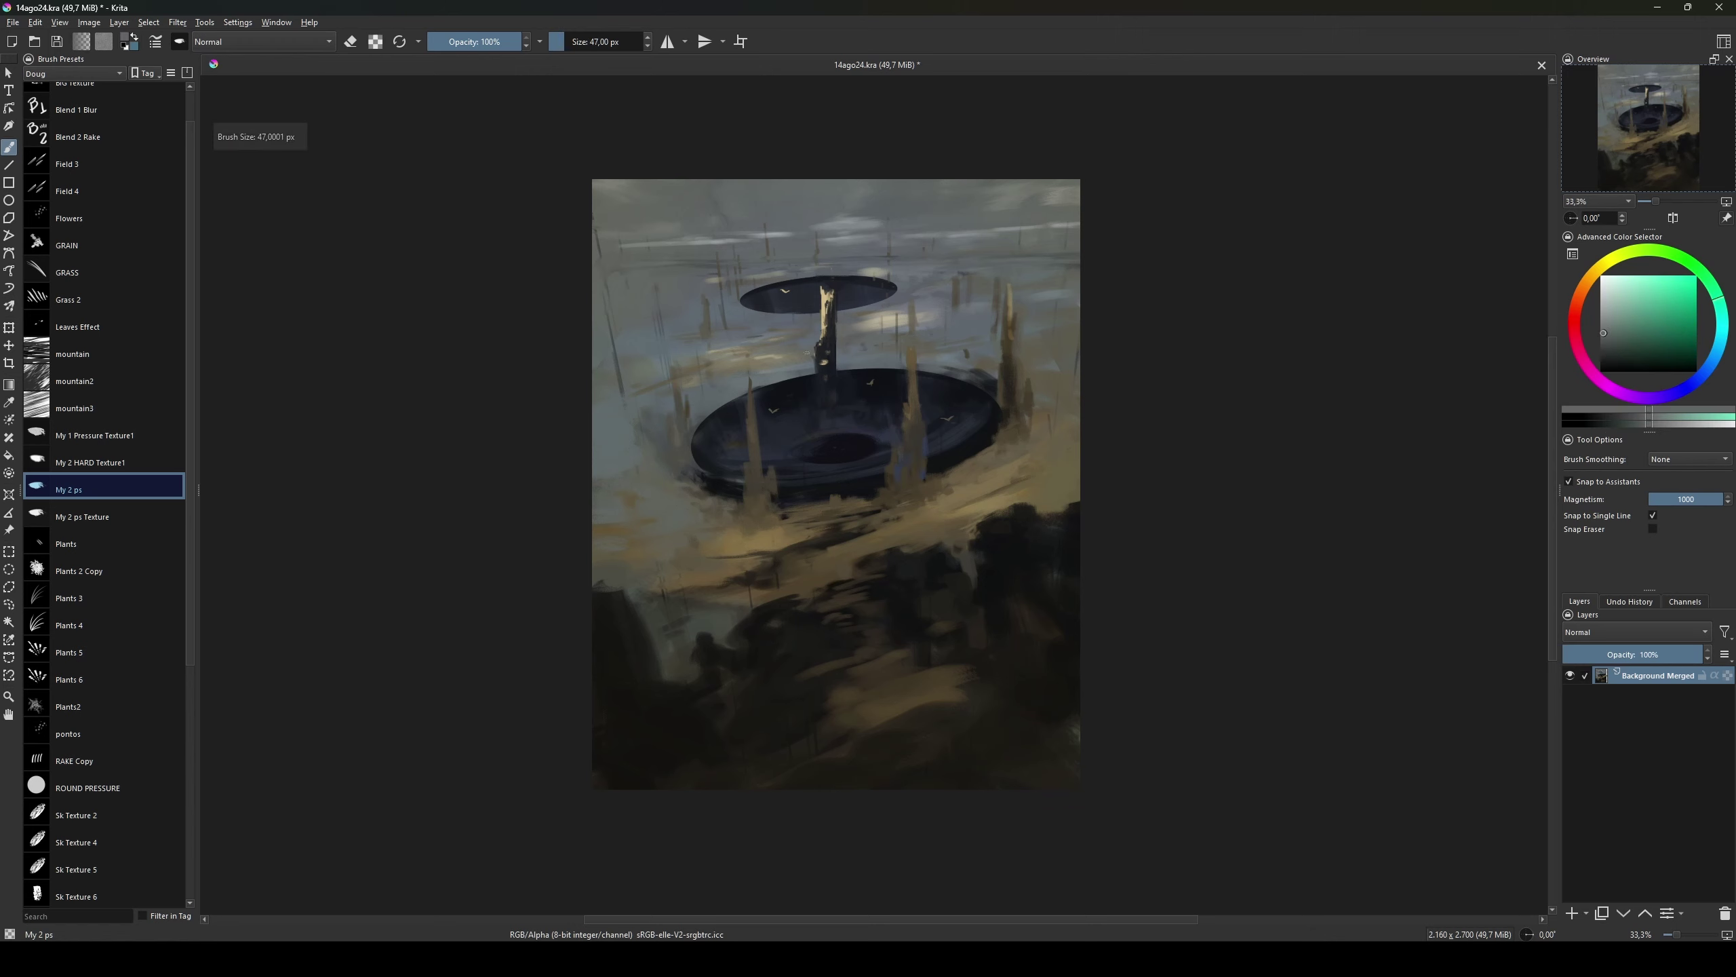
{"action": "key", "text": "bracketleft"}
{"action": "key", "text": "bracketleft"}
{"action": "key", "text": "bracketleft"}
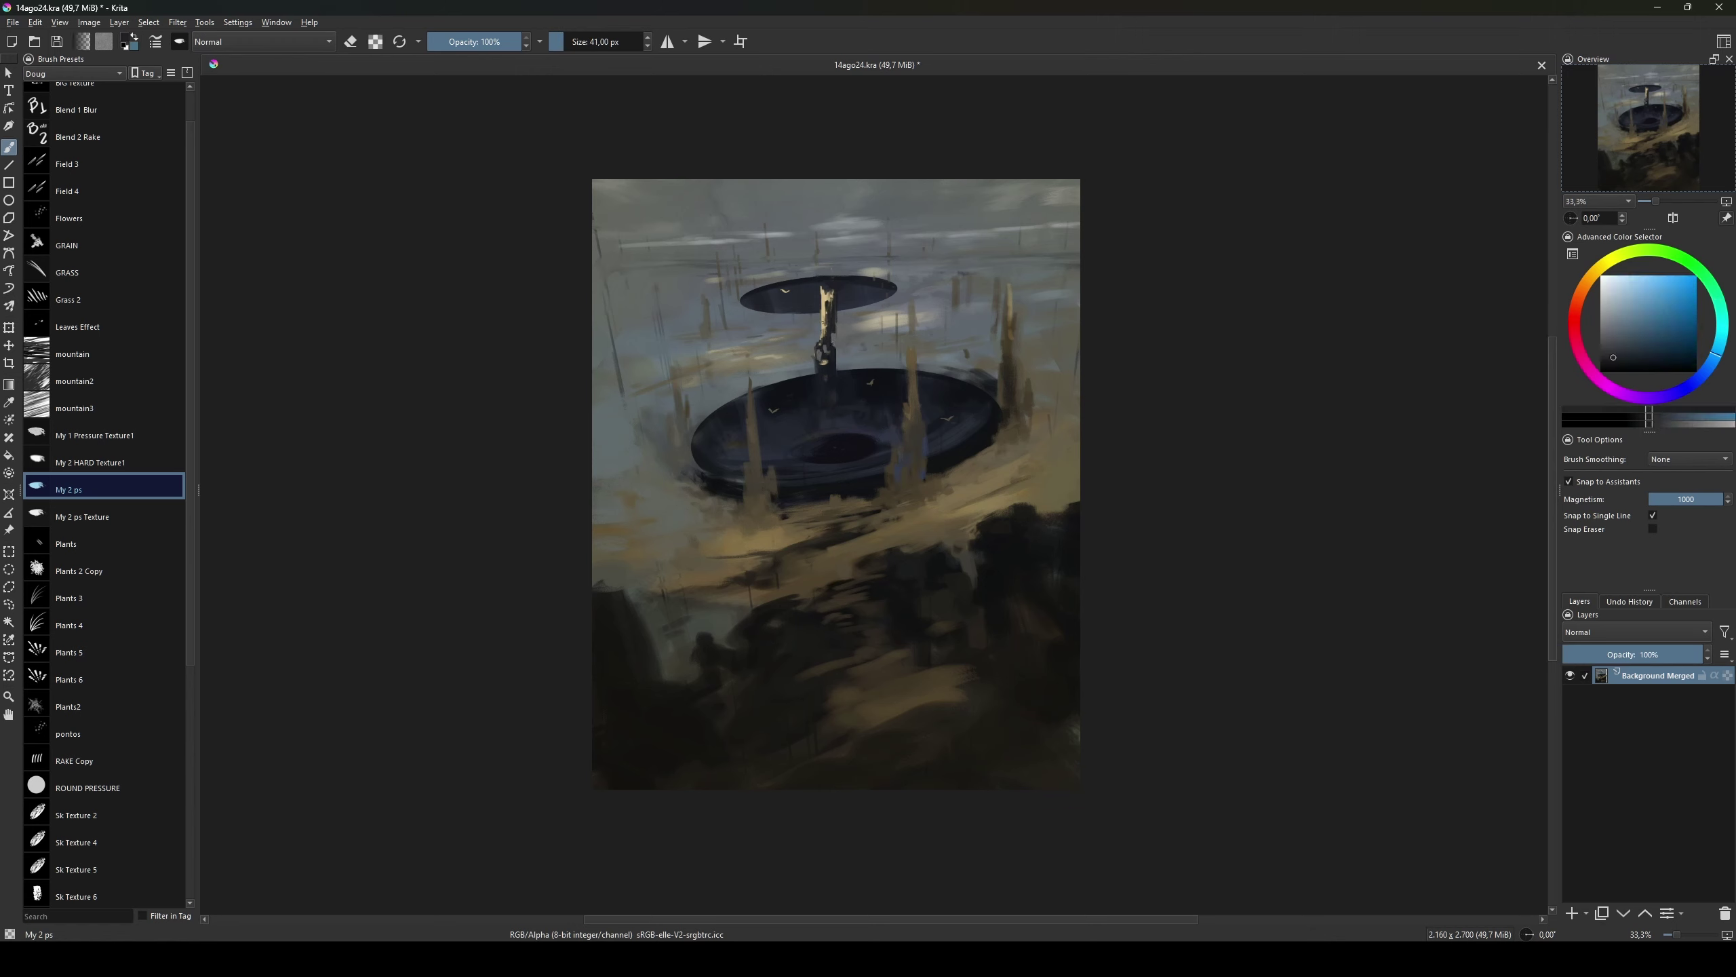
{"action": "left_click", "coordinate": [868, 370], "text": "ctrl"}
{"action": "key", "text": "bracketleft"}
{"action": "key", "text": "bracketleft"}
{"action": "key", "text": "bracketleft"}
Step: Mirror the view and paint broad violet, tan and yellow strokes across the ground
{"action": "key", "text": "m"}
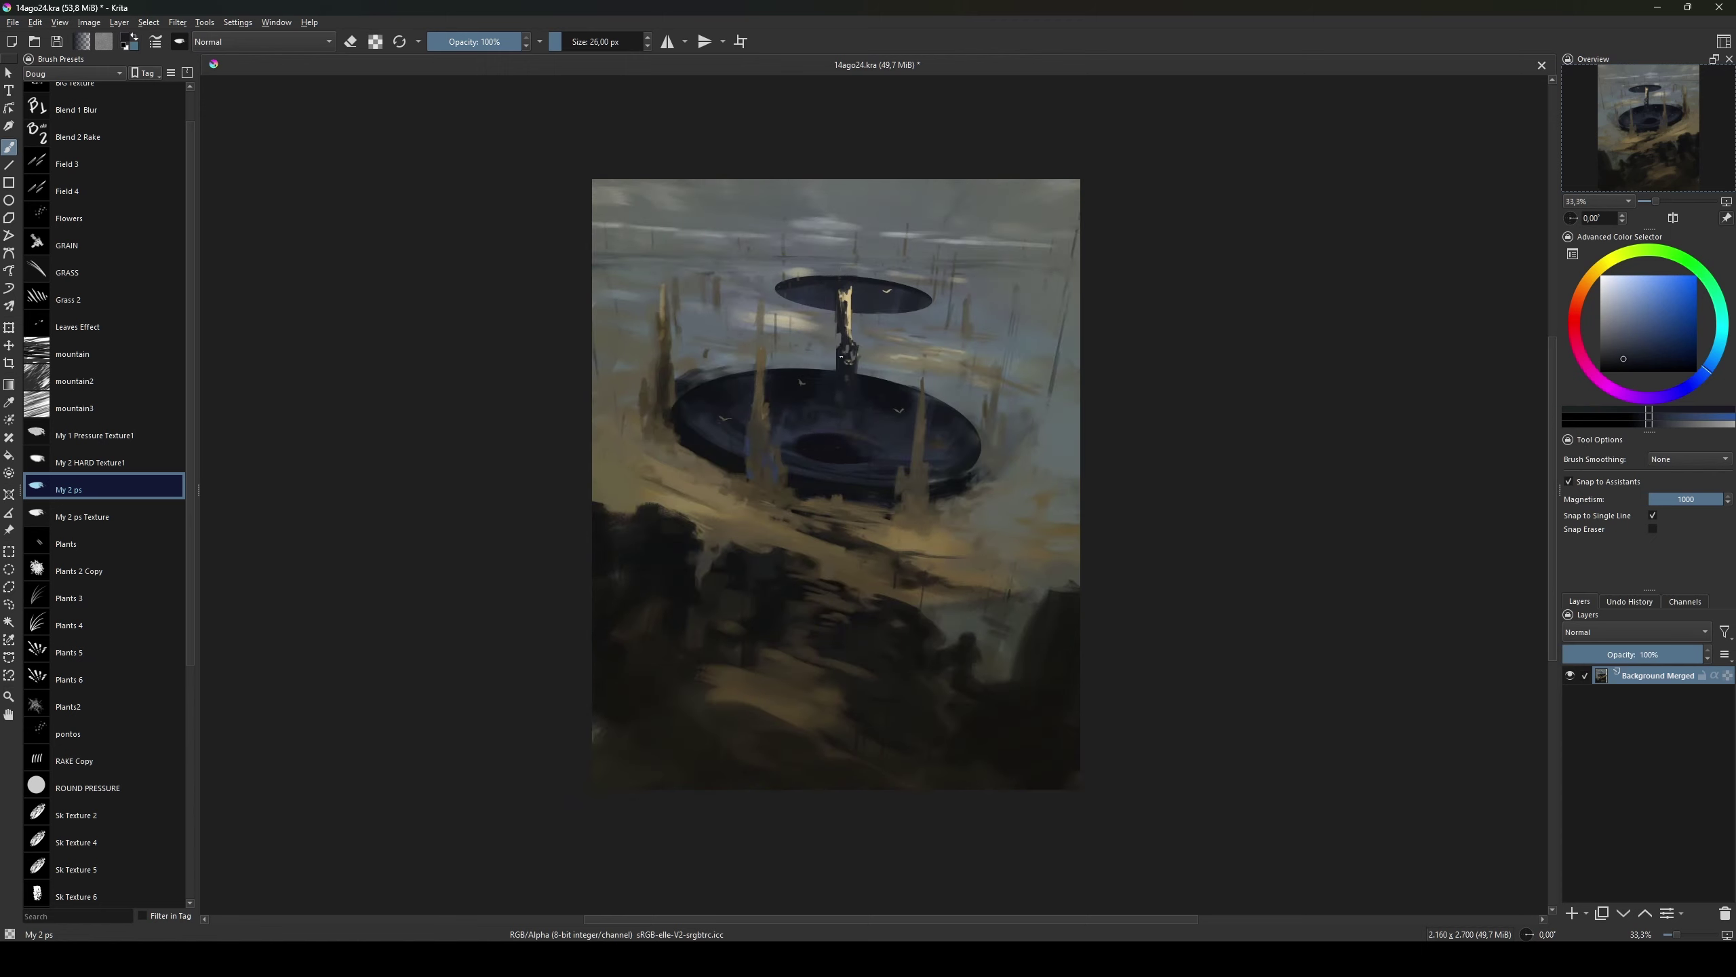
{"action": "left_click", "coordinate": [839, 373], "text": "ctrl"}
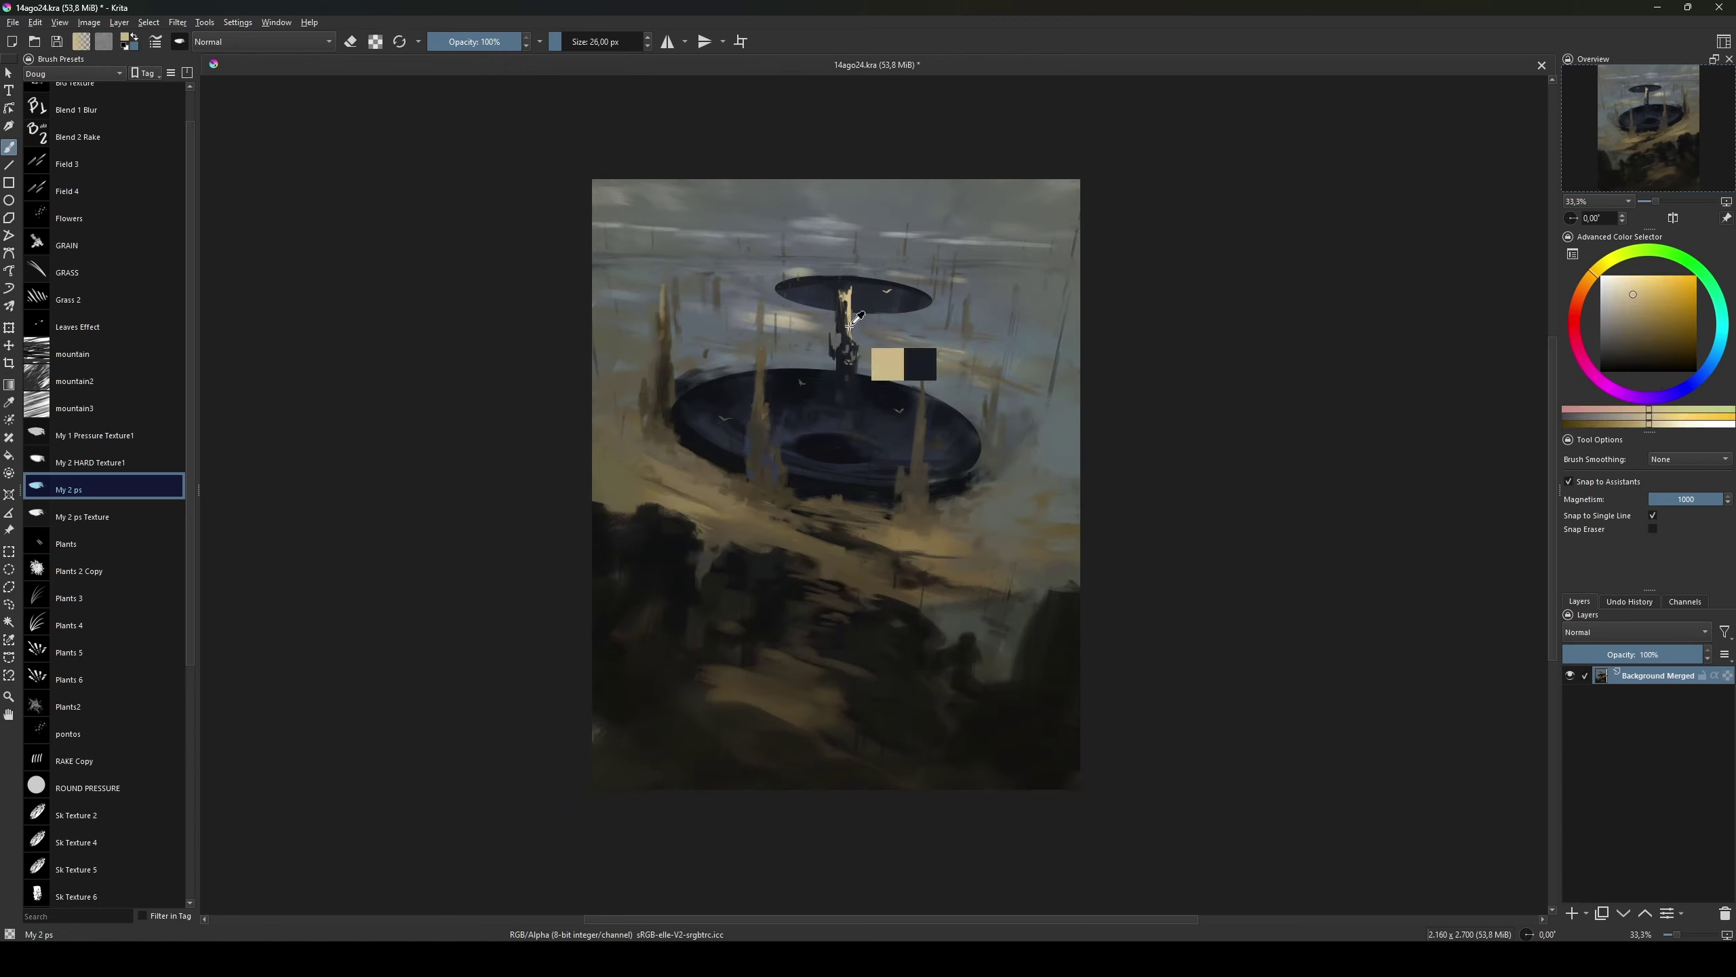
{"action": "left_click_drag", "start_coordinate": [840, 399], "coordinate": [829, 342]}
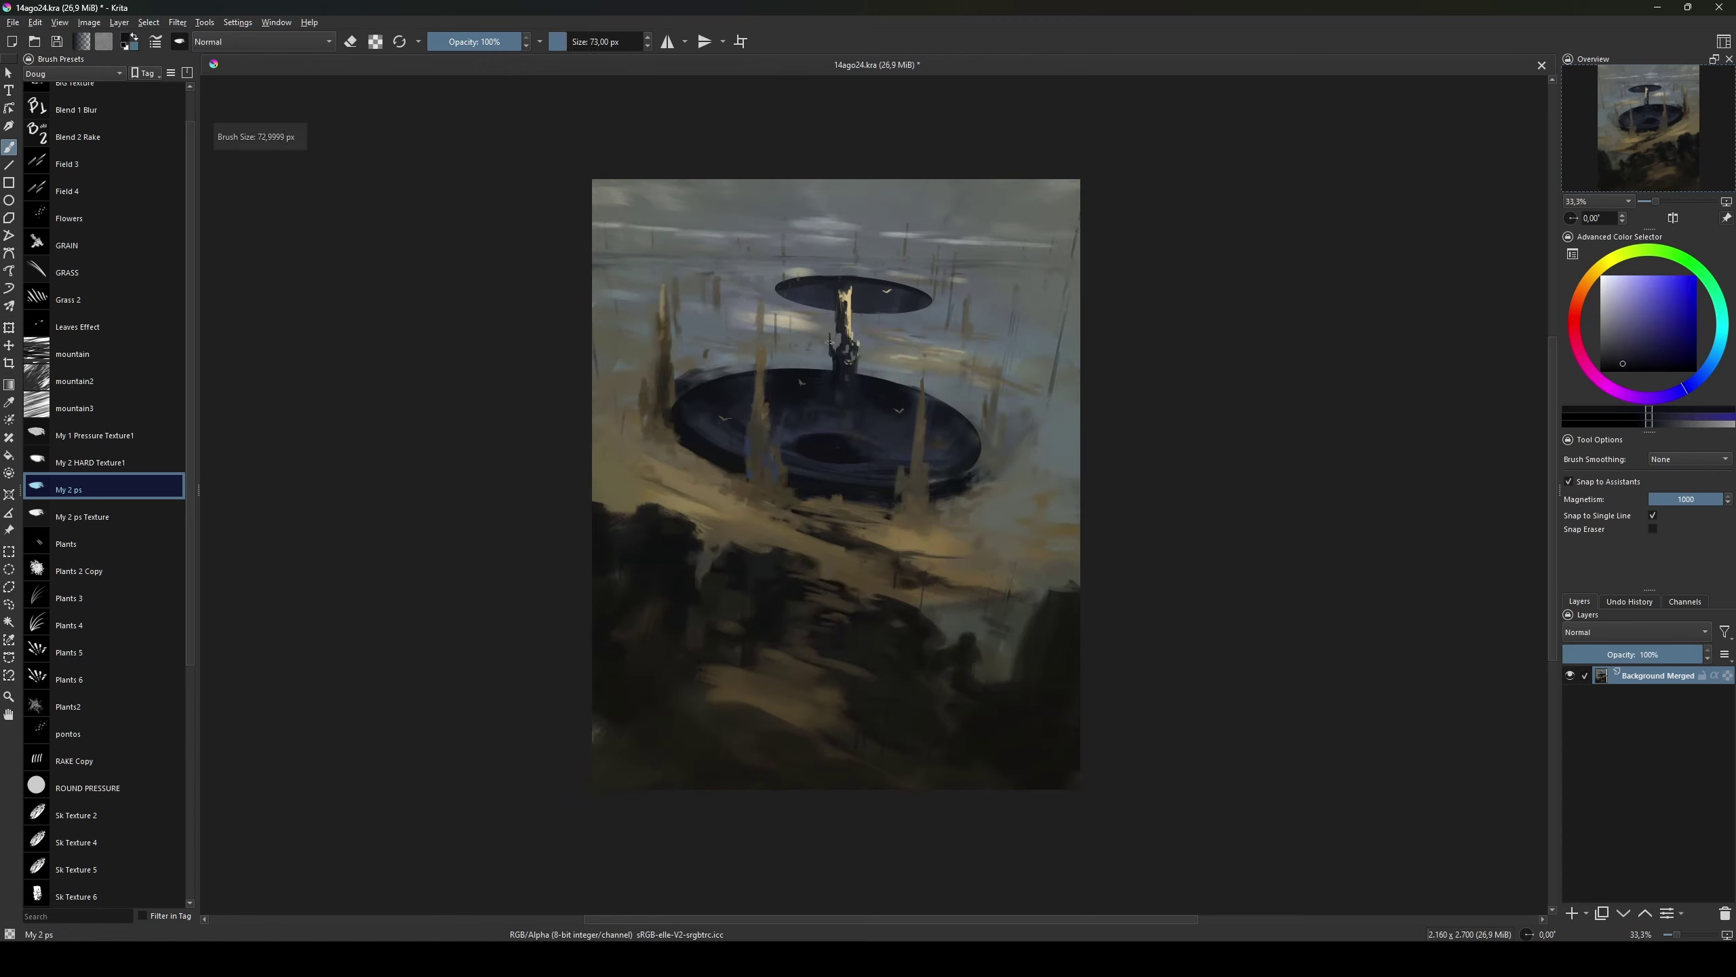
{"action": "left_click", "coordinate": [733, 501], "text": "ctrl"}
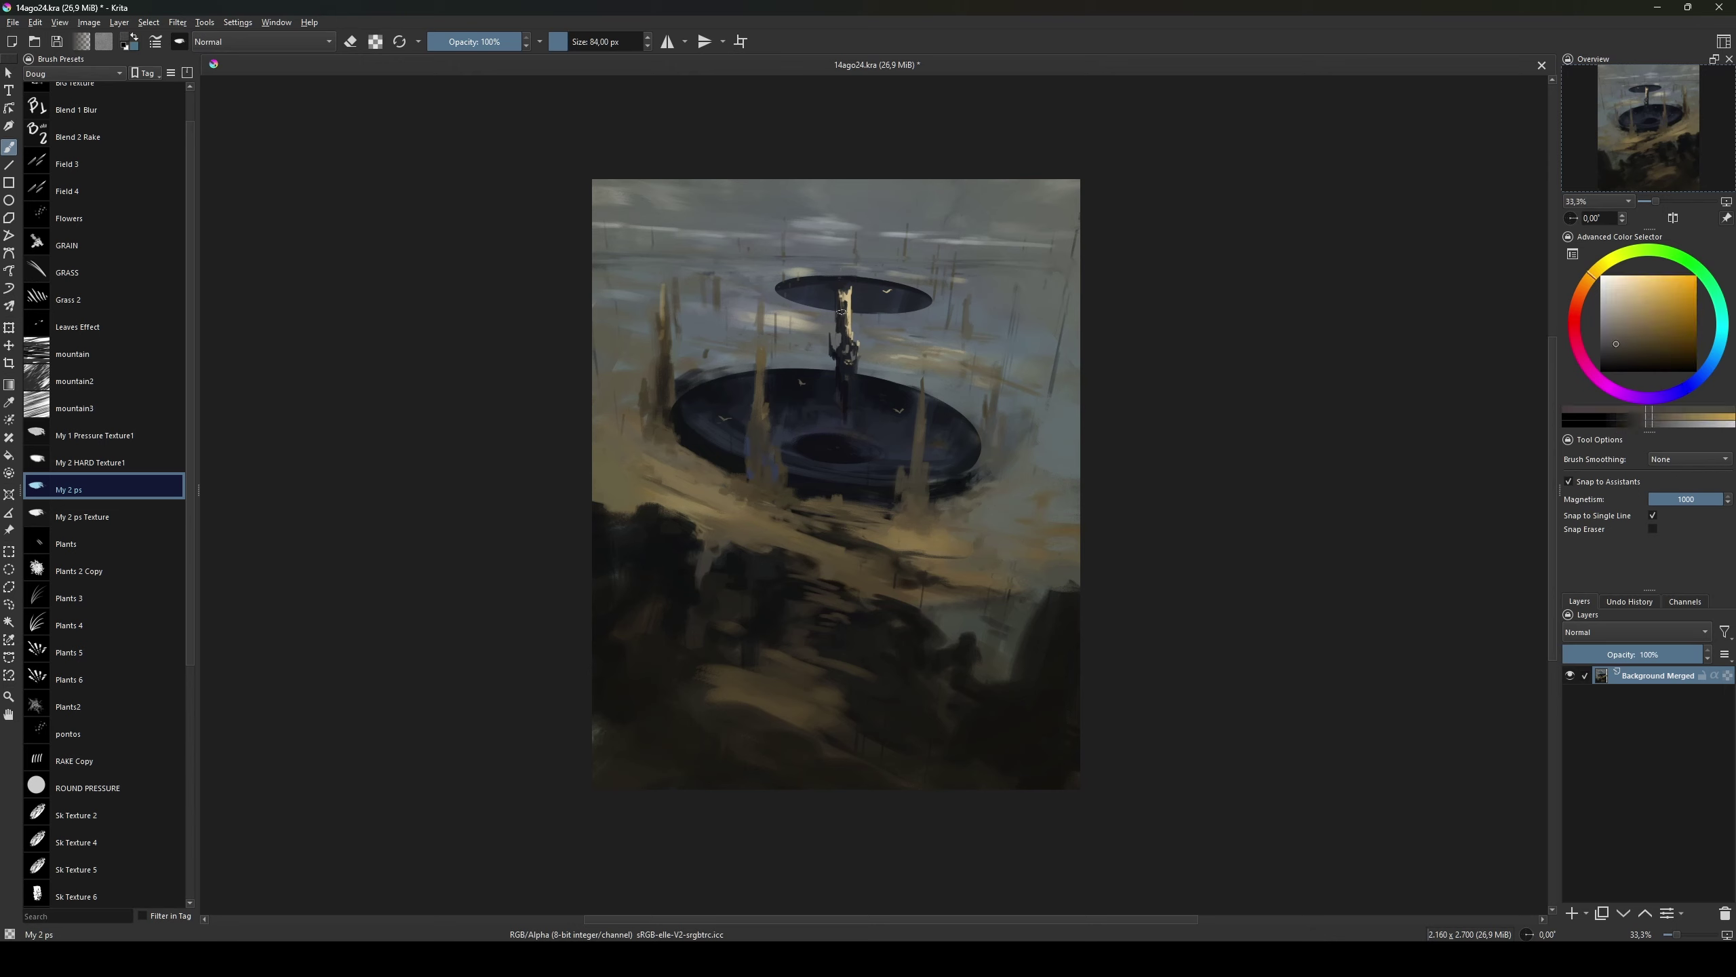
{"action": "left_click_drag", "start_coordinate": [733, 502], "coordinate": [793, 501]}
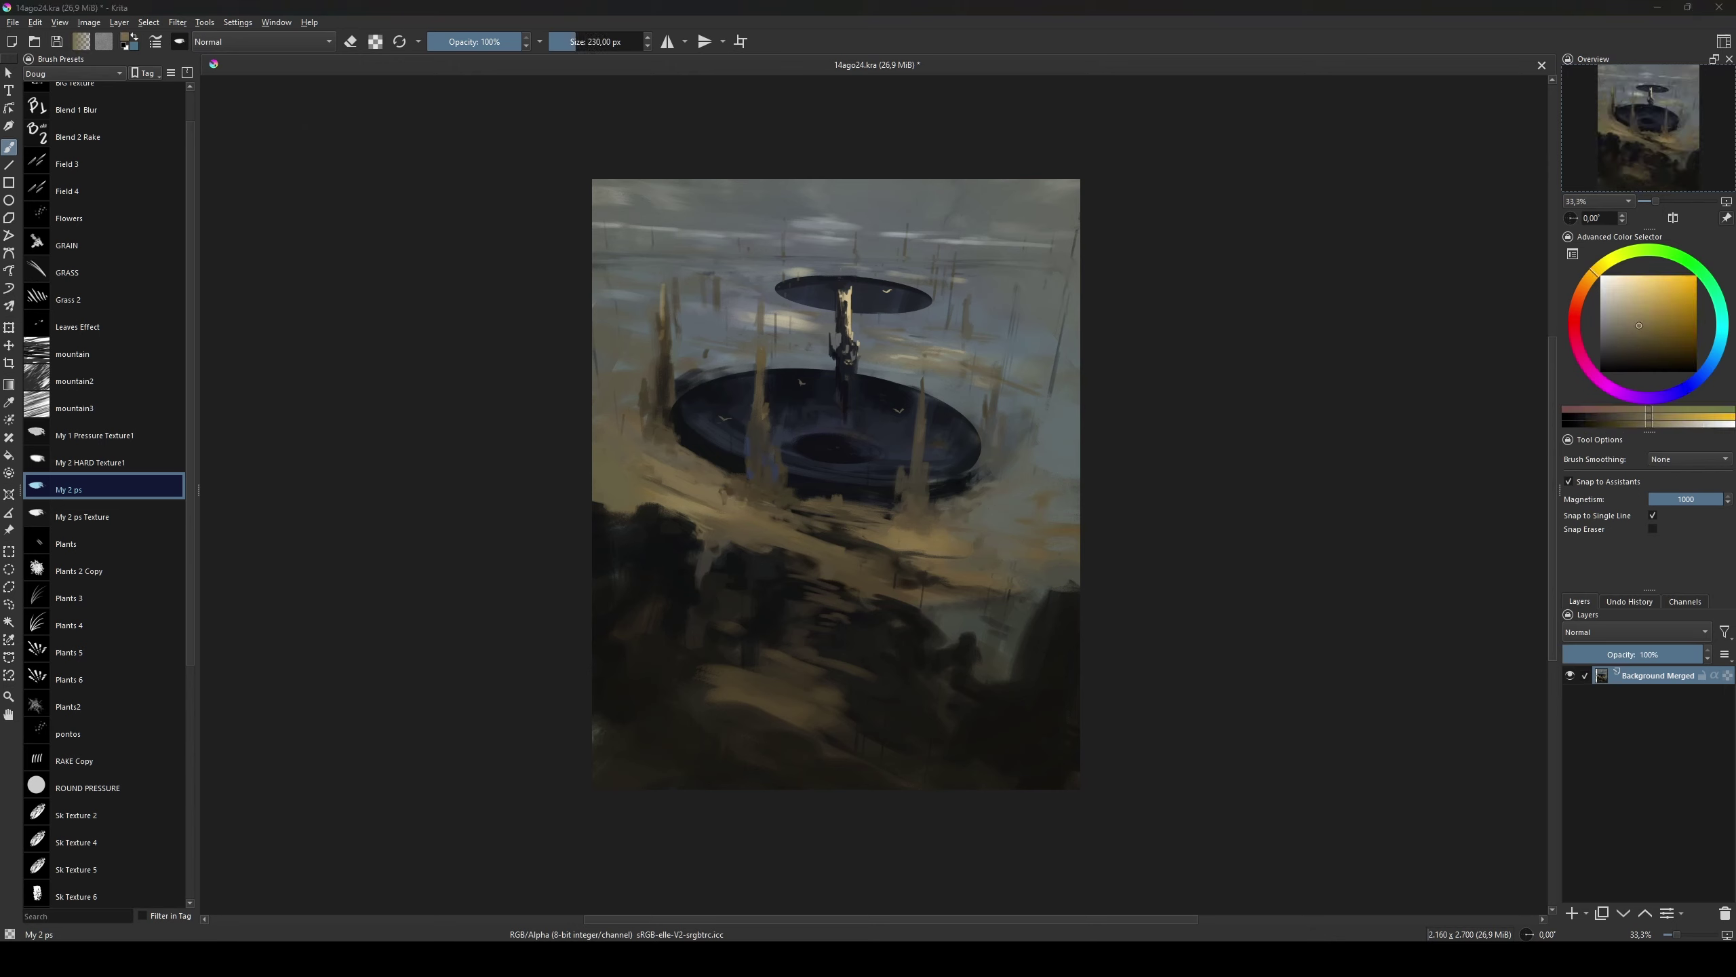
{"action": "left_click", "coordinate": [986, 486], "text": "ctrl"}
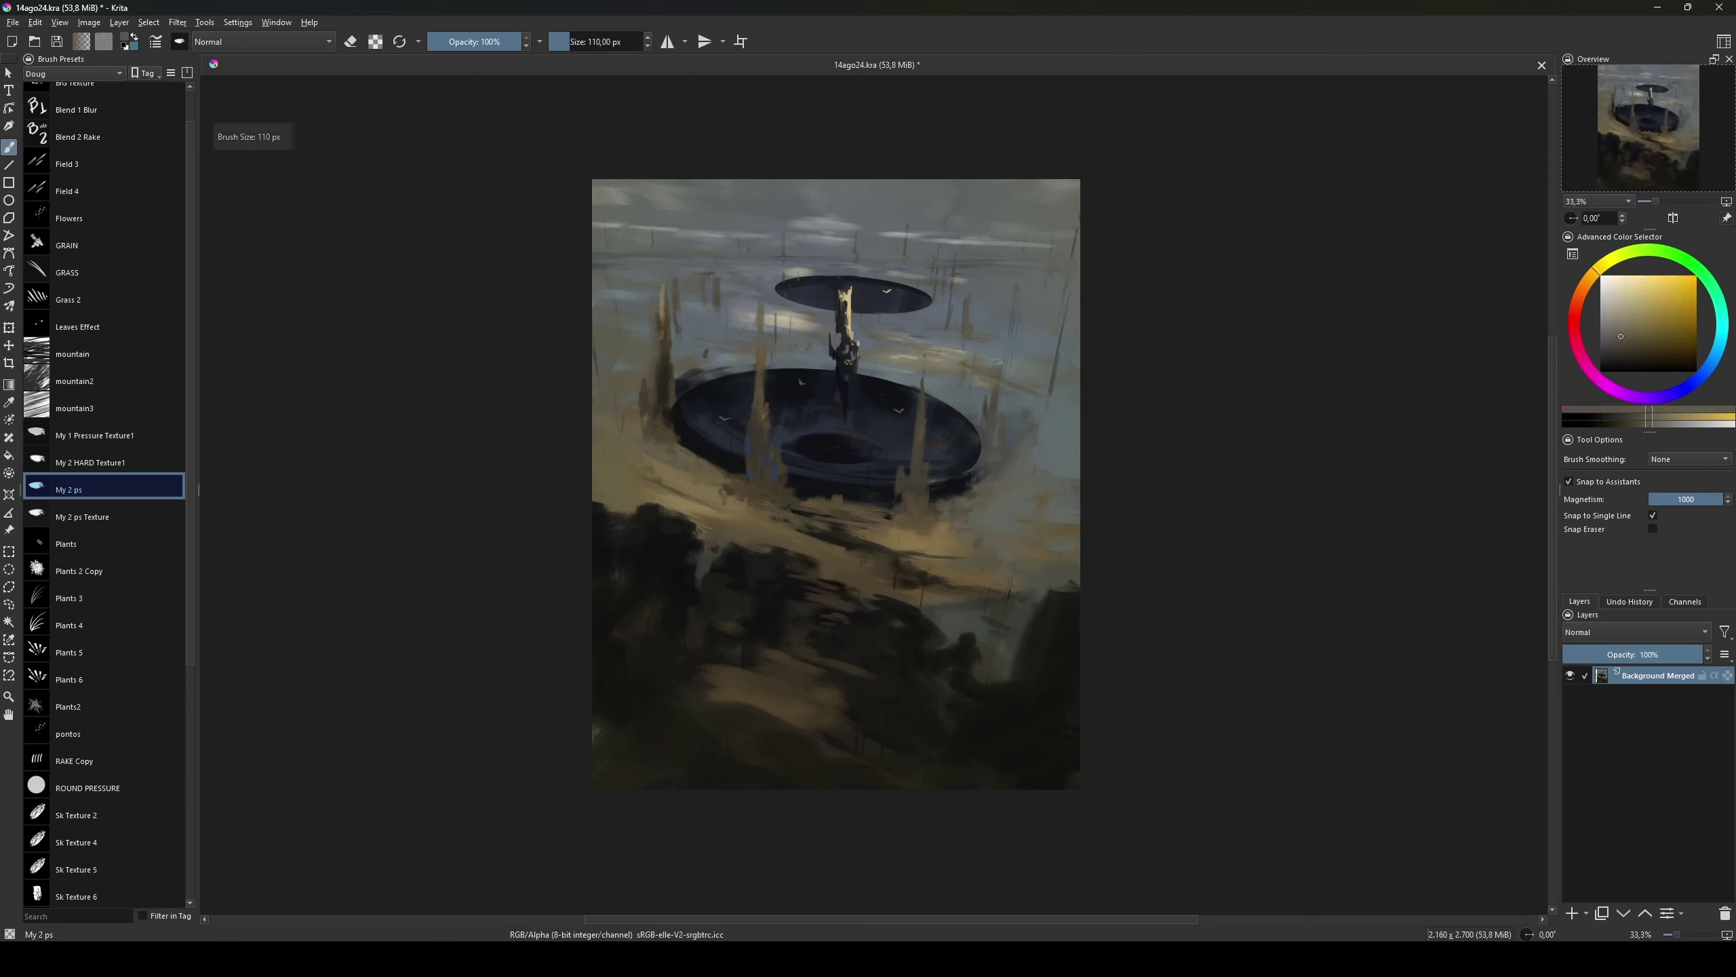
{"action": "left_click_drag", "start_coordinate": [1016, 427], "coordinate": [1019, 419]}
{"action": "left_click", "coordinate": [1018, 419], "text": "ctrl"}
Step: Soften the sky with Blend 1 Blur and a ~615 px Sk Texture 4 brush in grey-green tones
{"action": "left_click", "coordinate": [882, 315], "text": "ctrl"}
{"action": "key", "text": "slash"}
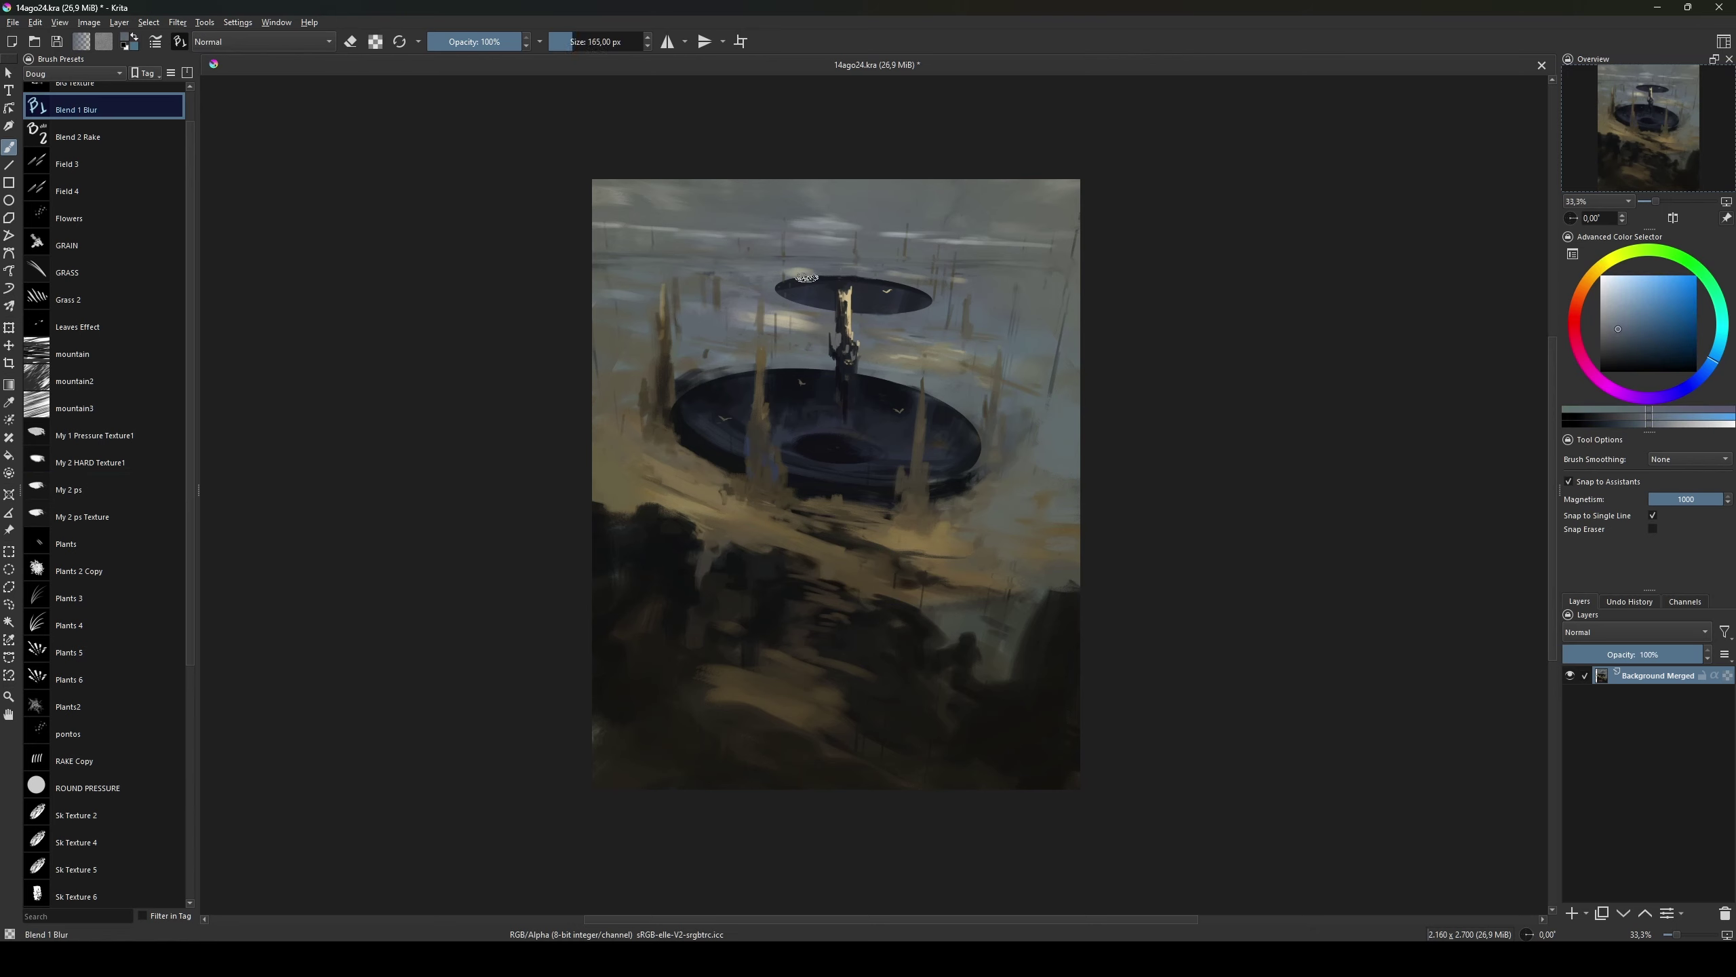
{"action": "key", "text": "slash"}
{"action": "left_click", "coordinate": [833, 323], "text": "ctrl"}
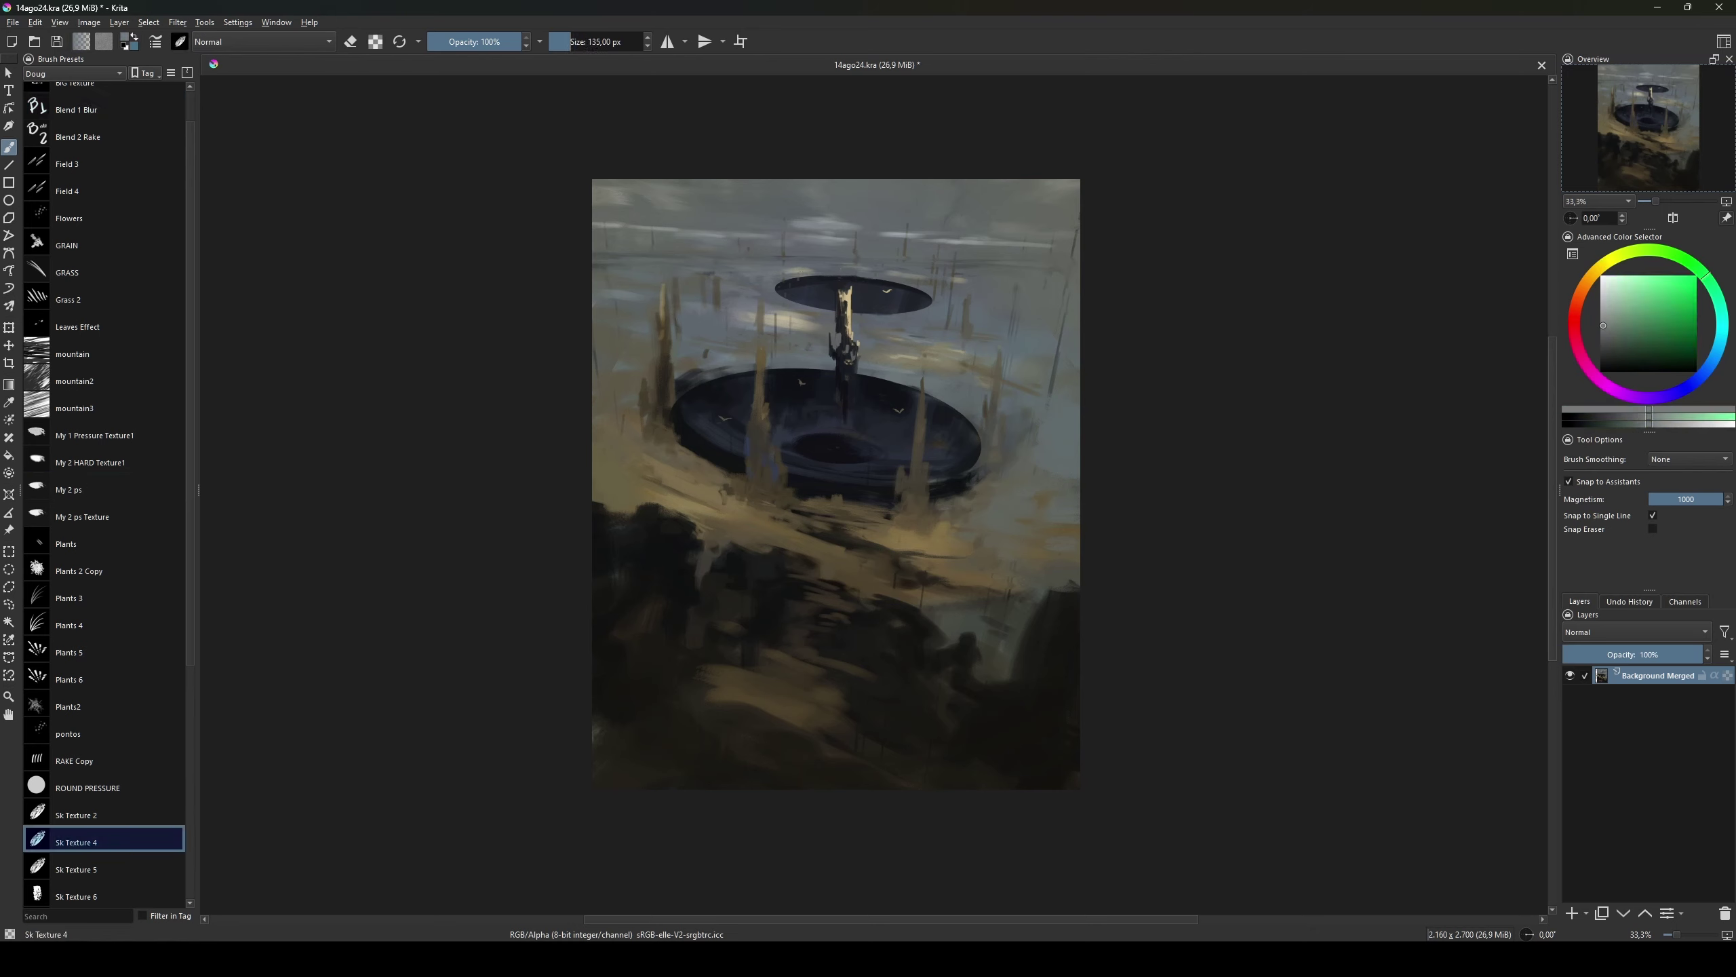
{"action": "left_click", "coordinate": [889, 219], "text": "ctrl"}
{"action": "left_click_drag", "start_coordinate": [1052, 195], "coordinate": [472, 151]}
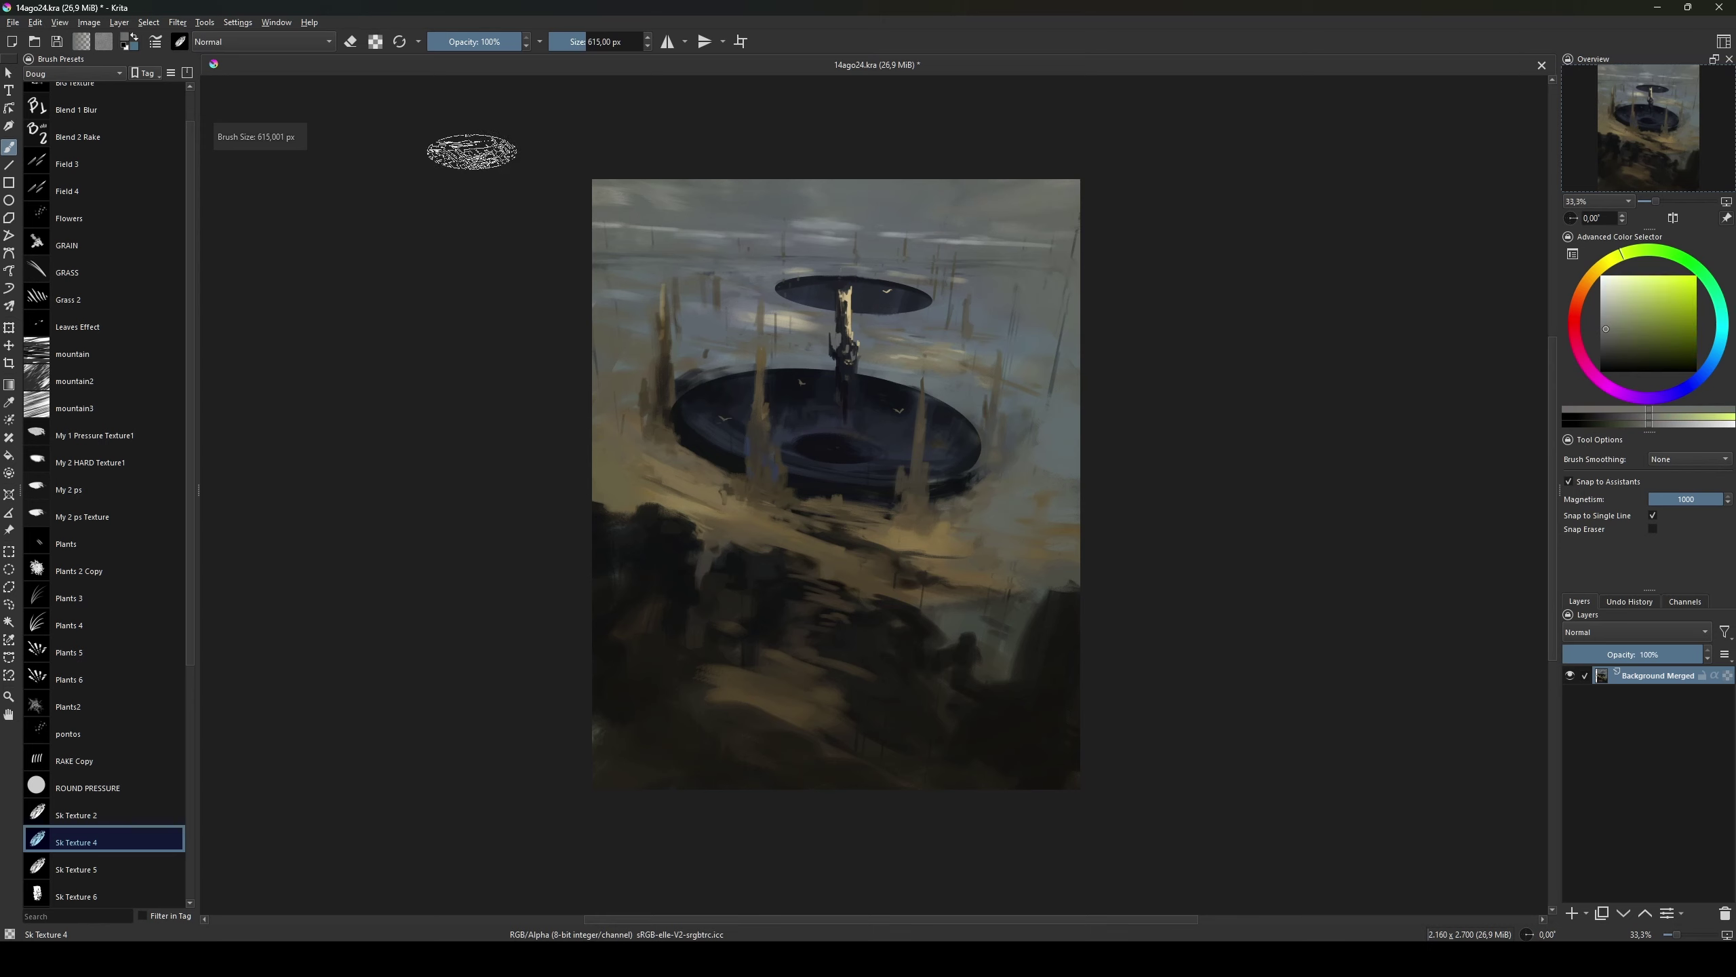
{"action": "left_click", "coordinate": [890, 203], "text": "ctrl"}
{"action": "mouse_move", "coordinate": [790, 183]}
{"action": "left_mouse_down"}
{"action": "mouse_move", "coordinate": [624, 203]}
{"action": "mouse_move", "coordinate": [786, 229]}
{"action": "left_mouse_up"}
{"action": "left_click", "coordinate": [872, 214], "text": "ctrl"}
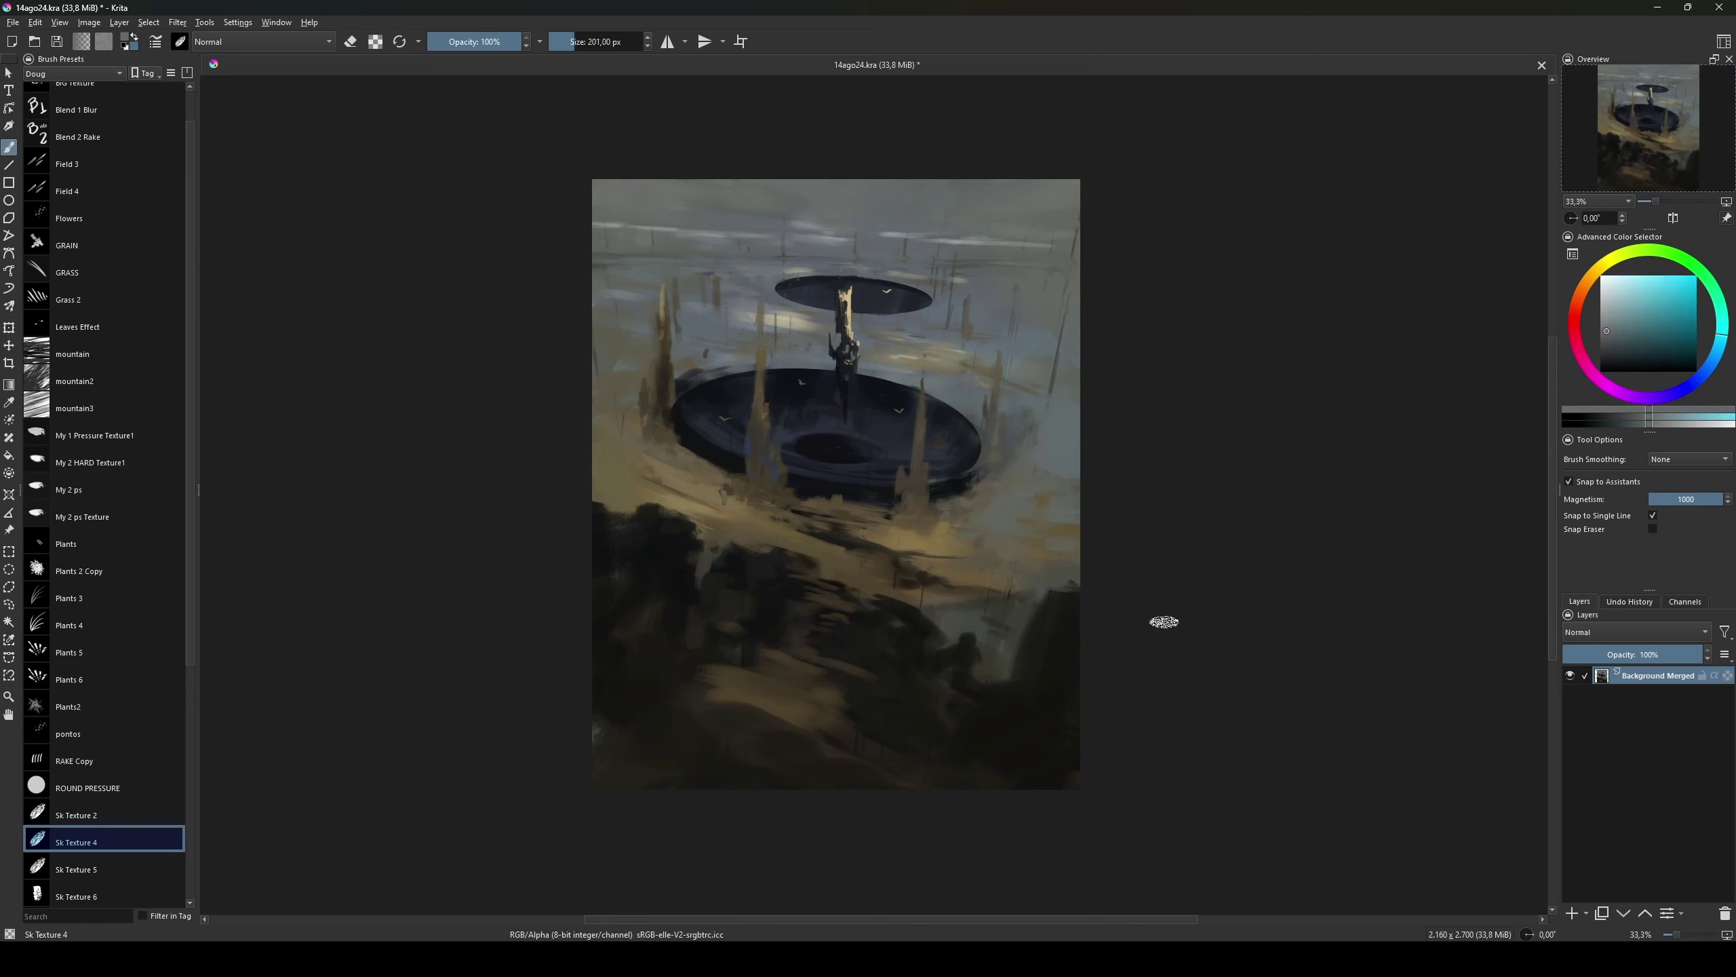
Step: Paint dark brown ground strokes with My 2 ps at ~63 px, unmirror, and duplicate the layer
{"action": "key", "text": "slash"}
{"action": "left_click", "coordinate": [784, 439], "text": "ctrl"}
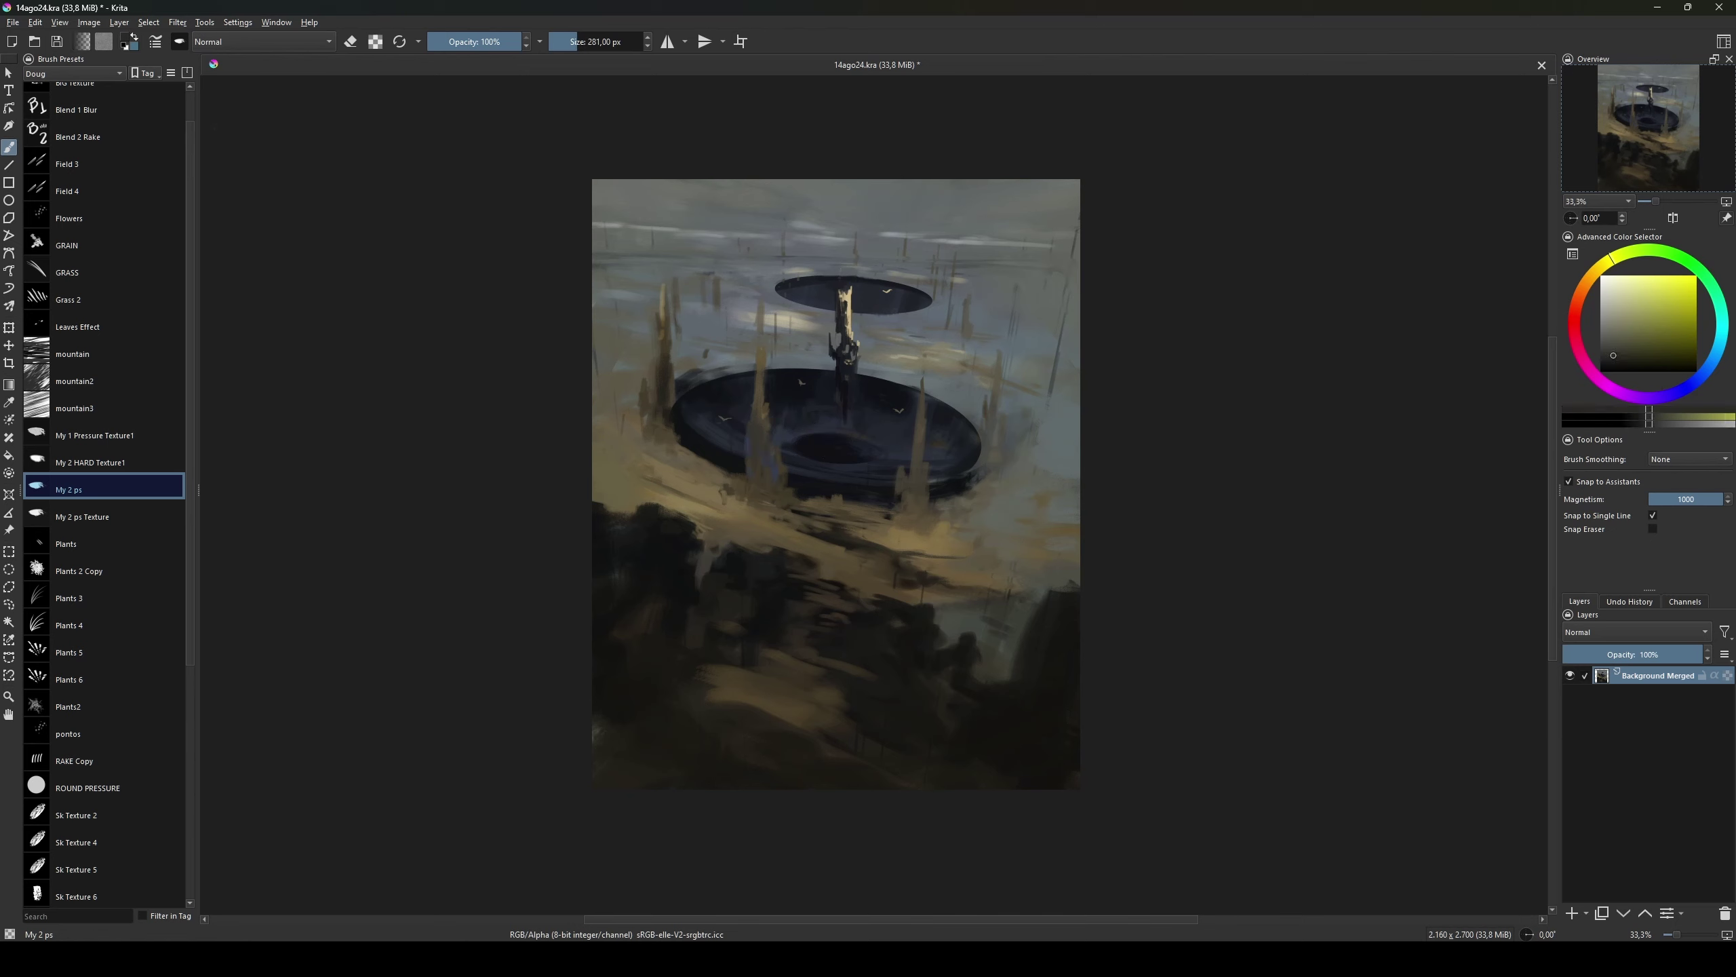
{"action": "left_click", "coordinate": [940, 648], "text": "ctrl"}
{"action": "left_click_drag", "start_coordinate": [940, 647], "coordinate": [882, 592]}
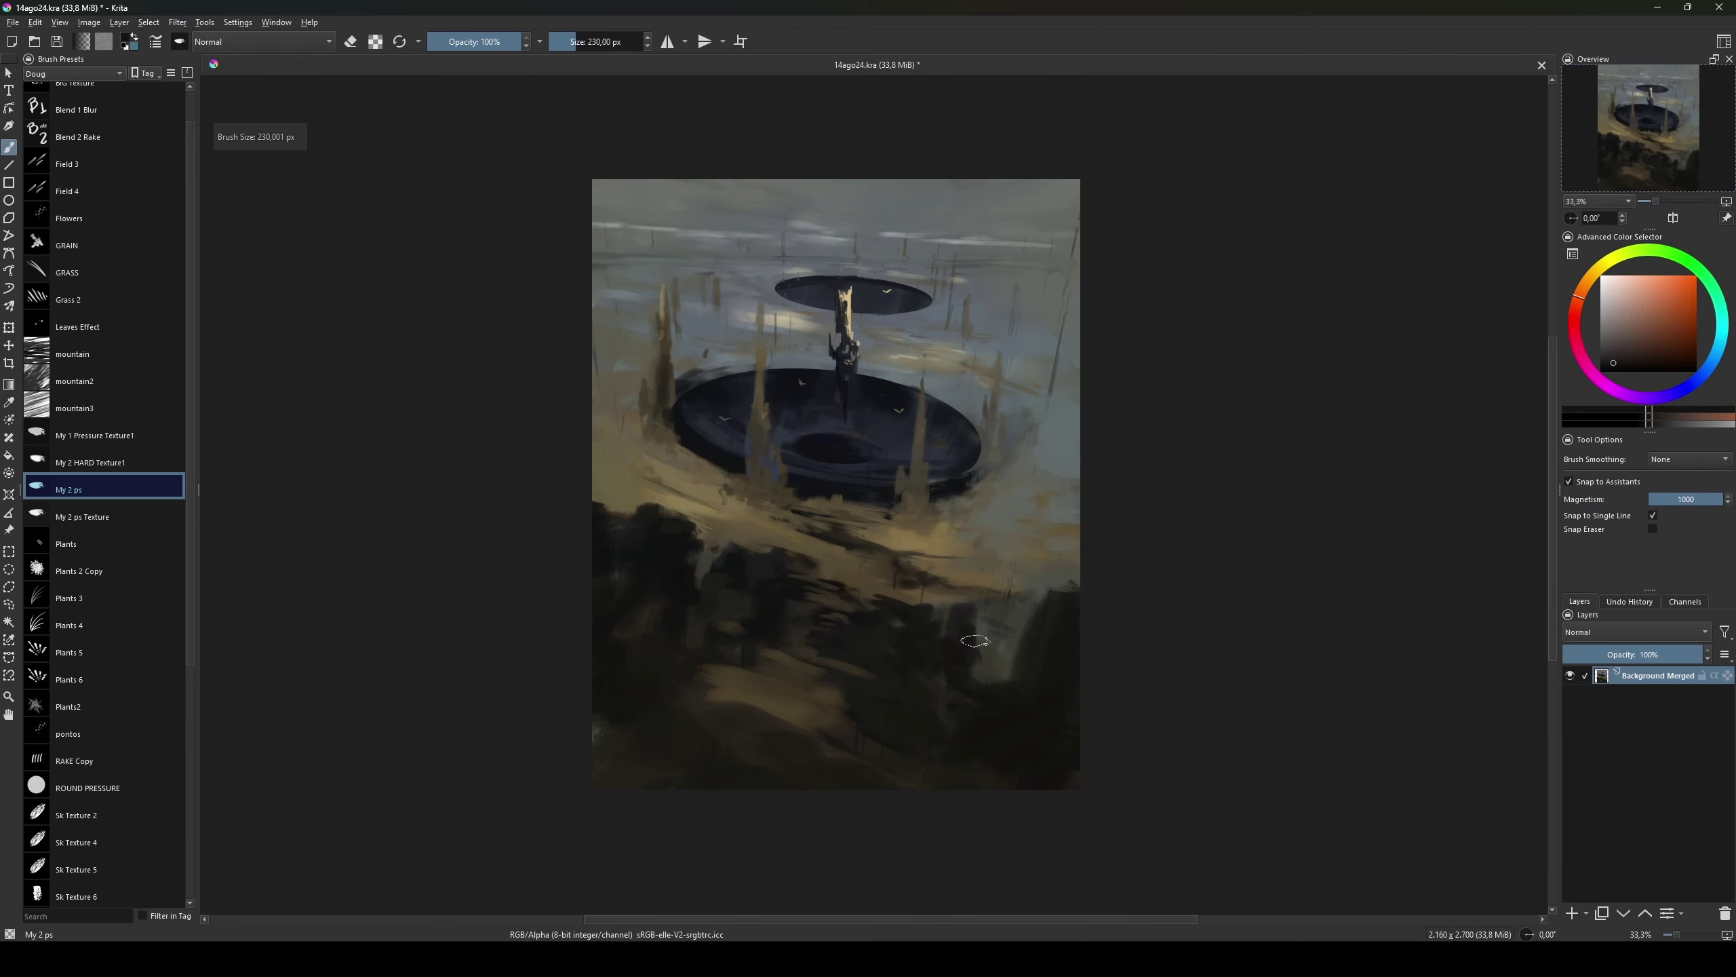
{"action": "key", "text": "bracketleft"}
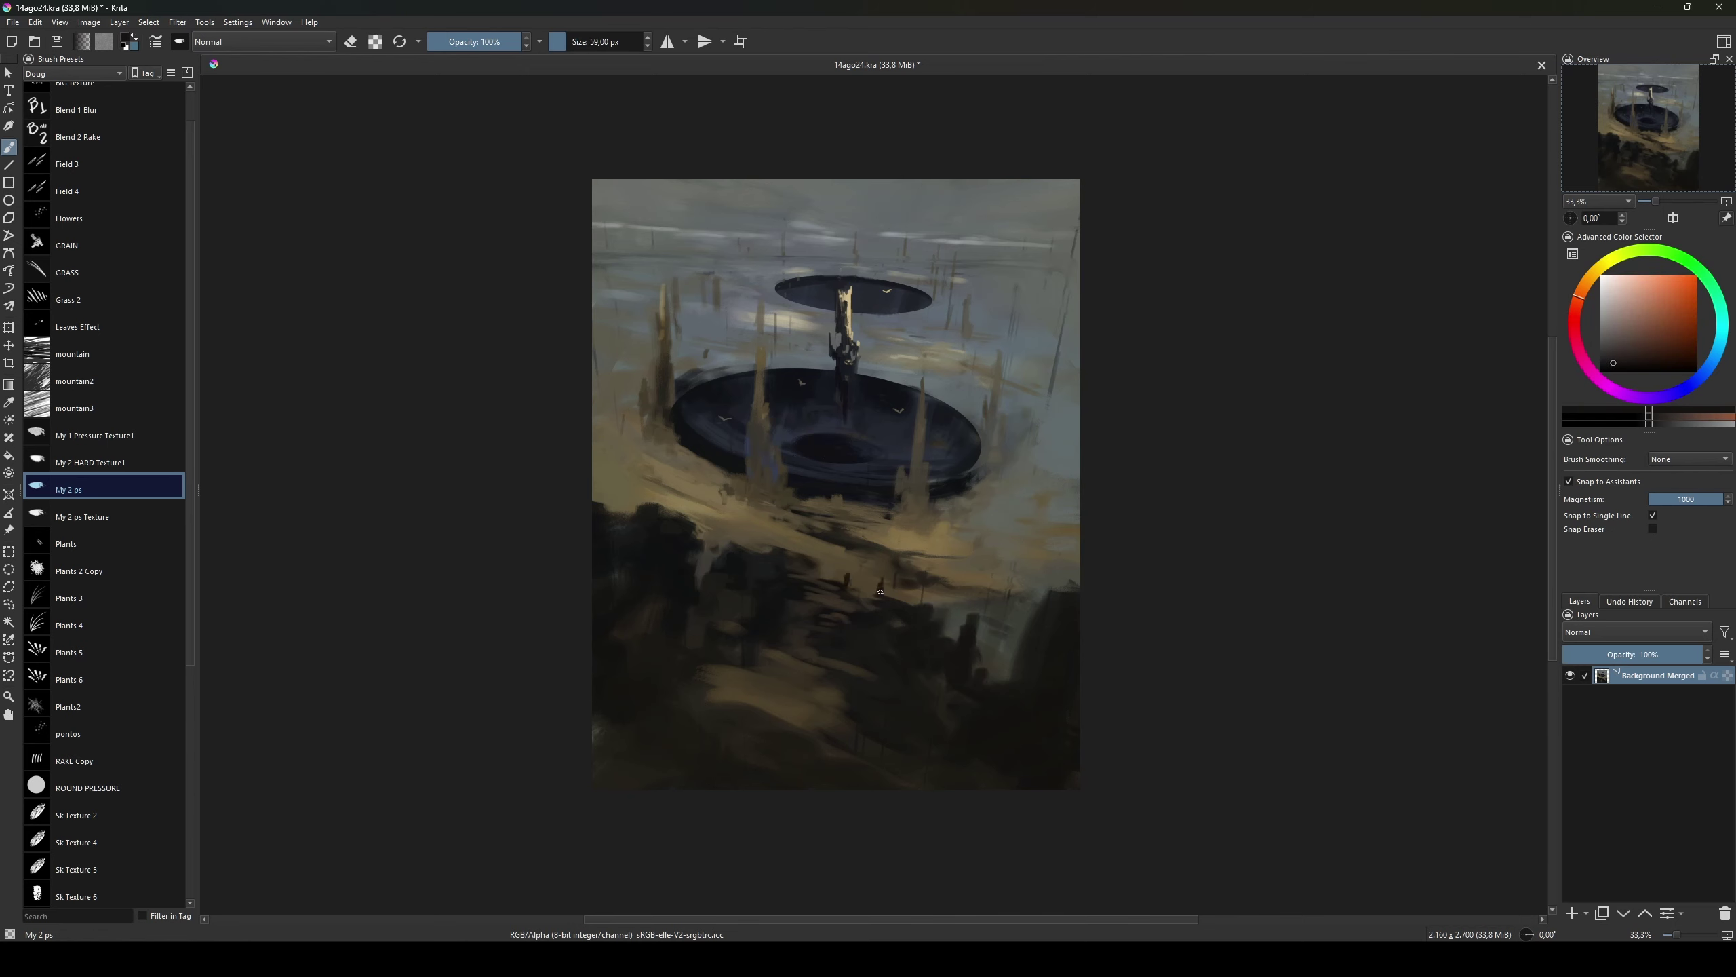
{"action": "key", "text": "m"}
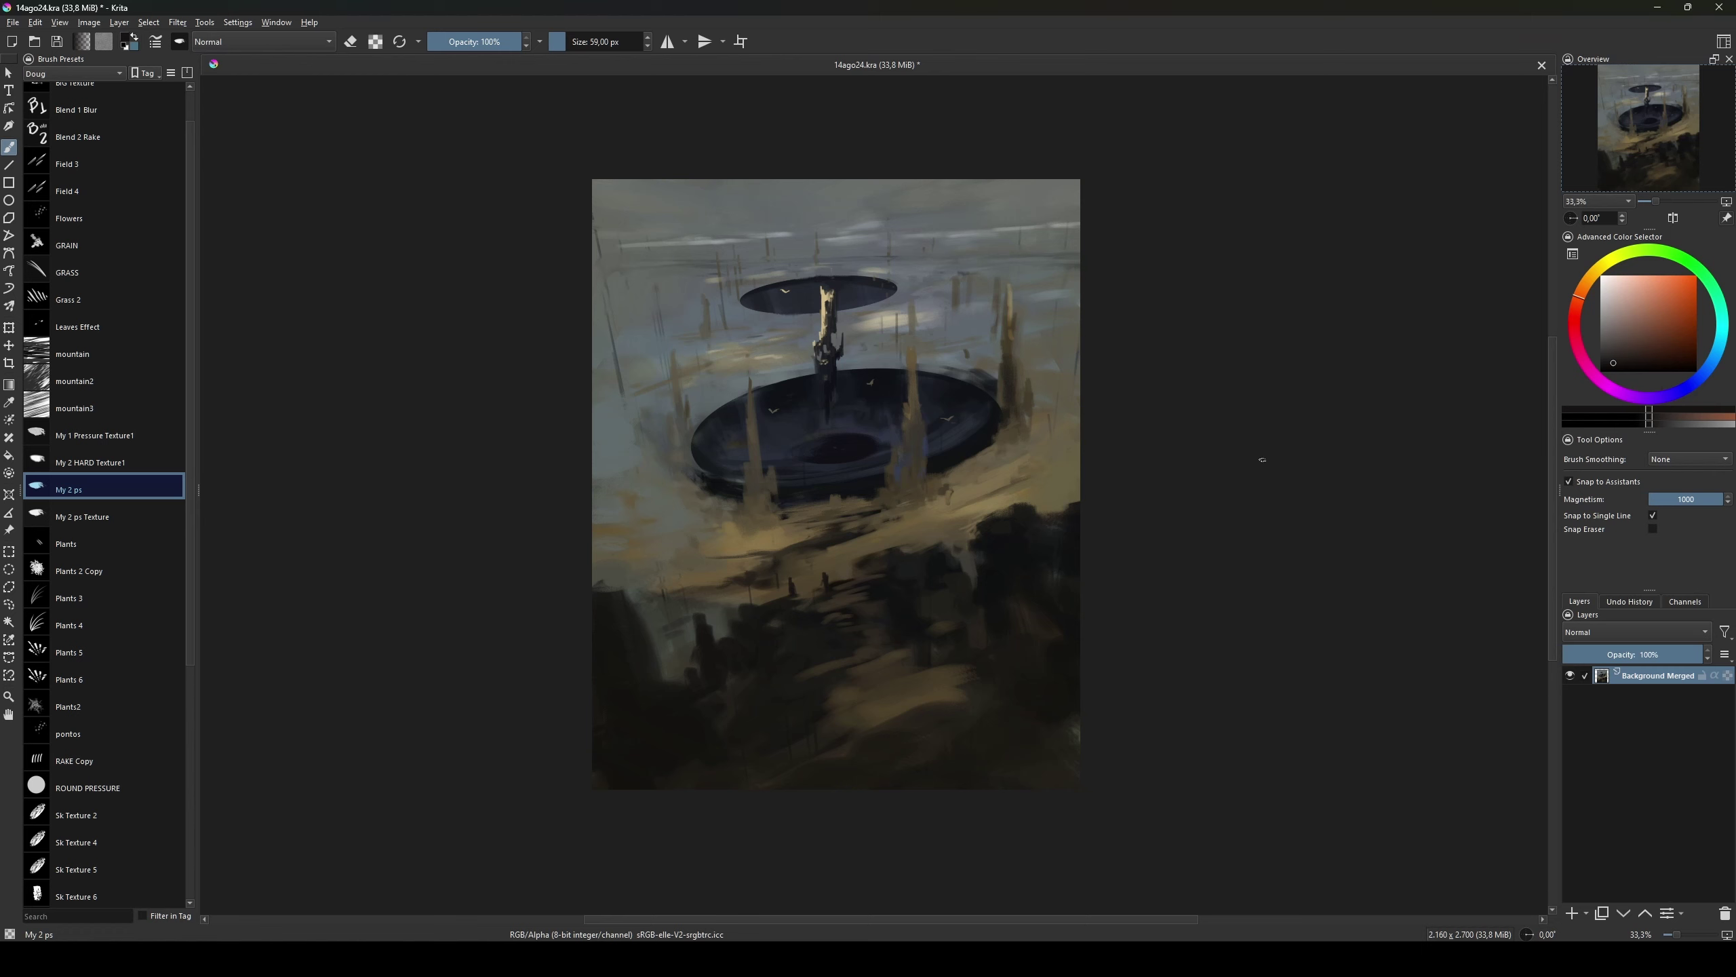
{"action": "key", "text": "ctrl+j"}
{"action": "key", "text": "ctrl+l"}
Step: Set the red channel white input to 232 and the blue midtone to 0.927
{"action": "left_click_drag", "start_coordinate": [1561, 577], "coordinate": [1531, 578]}
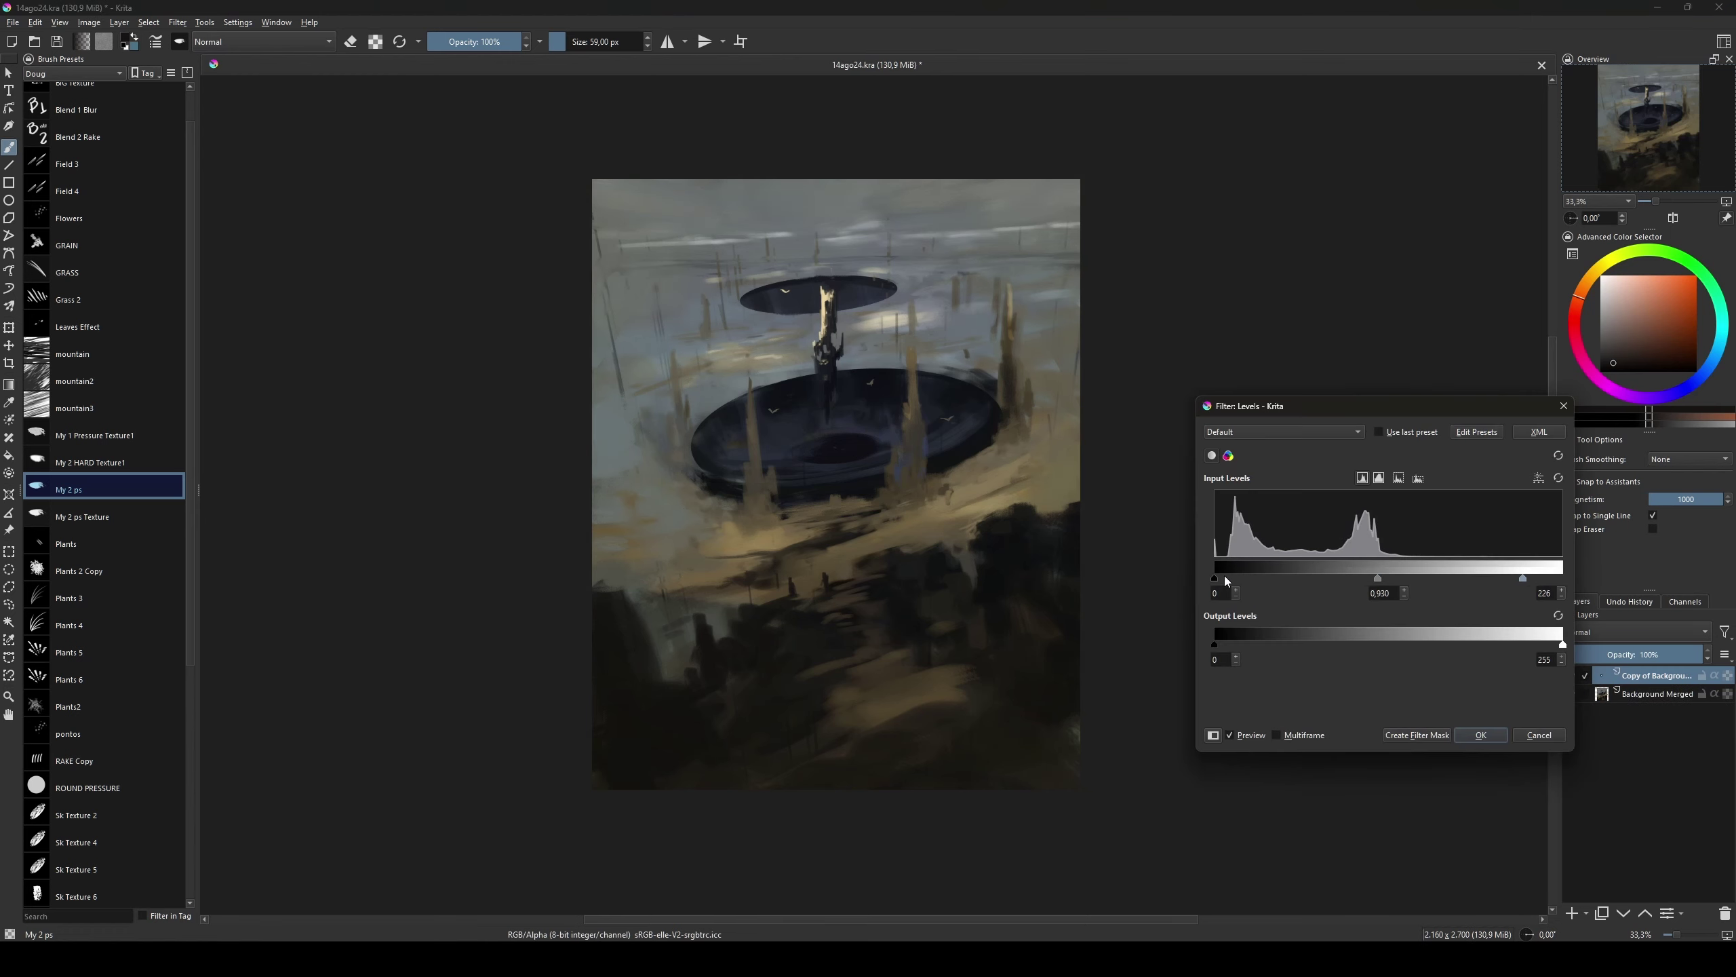
{"action": "left_click", "coordinate": [1228, 455]}
{"action": "left_click", "coordinate": [1267, 476]}
{"action": "left_click_drag", "start_coordinate": [1562, 578], "coordinate": [1531, 579]}
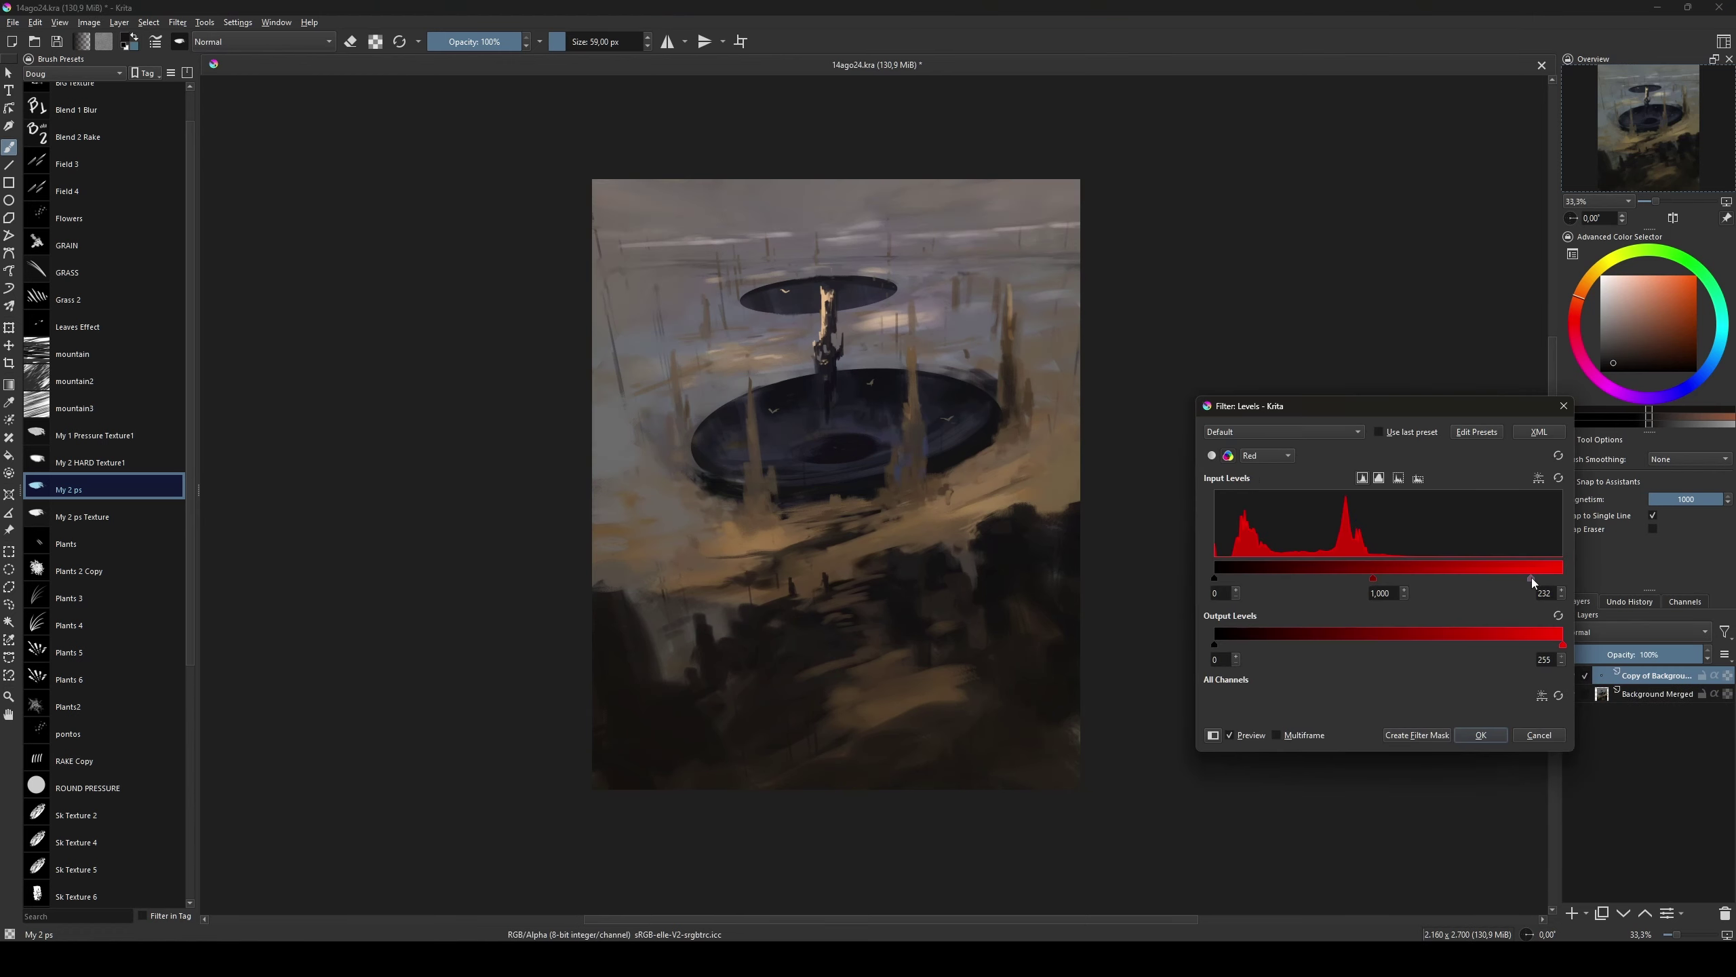
{"action": "key", "text": "Down"}
{"action": "key", "text": "Down"}
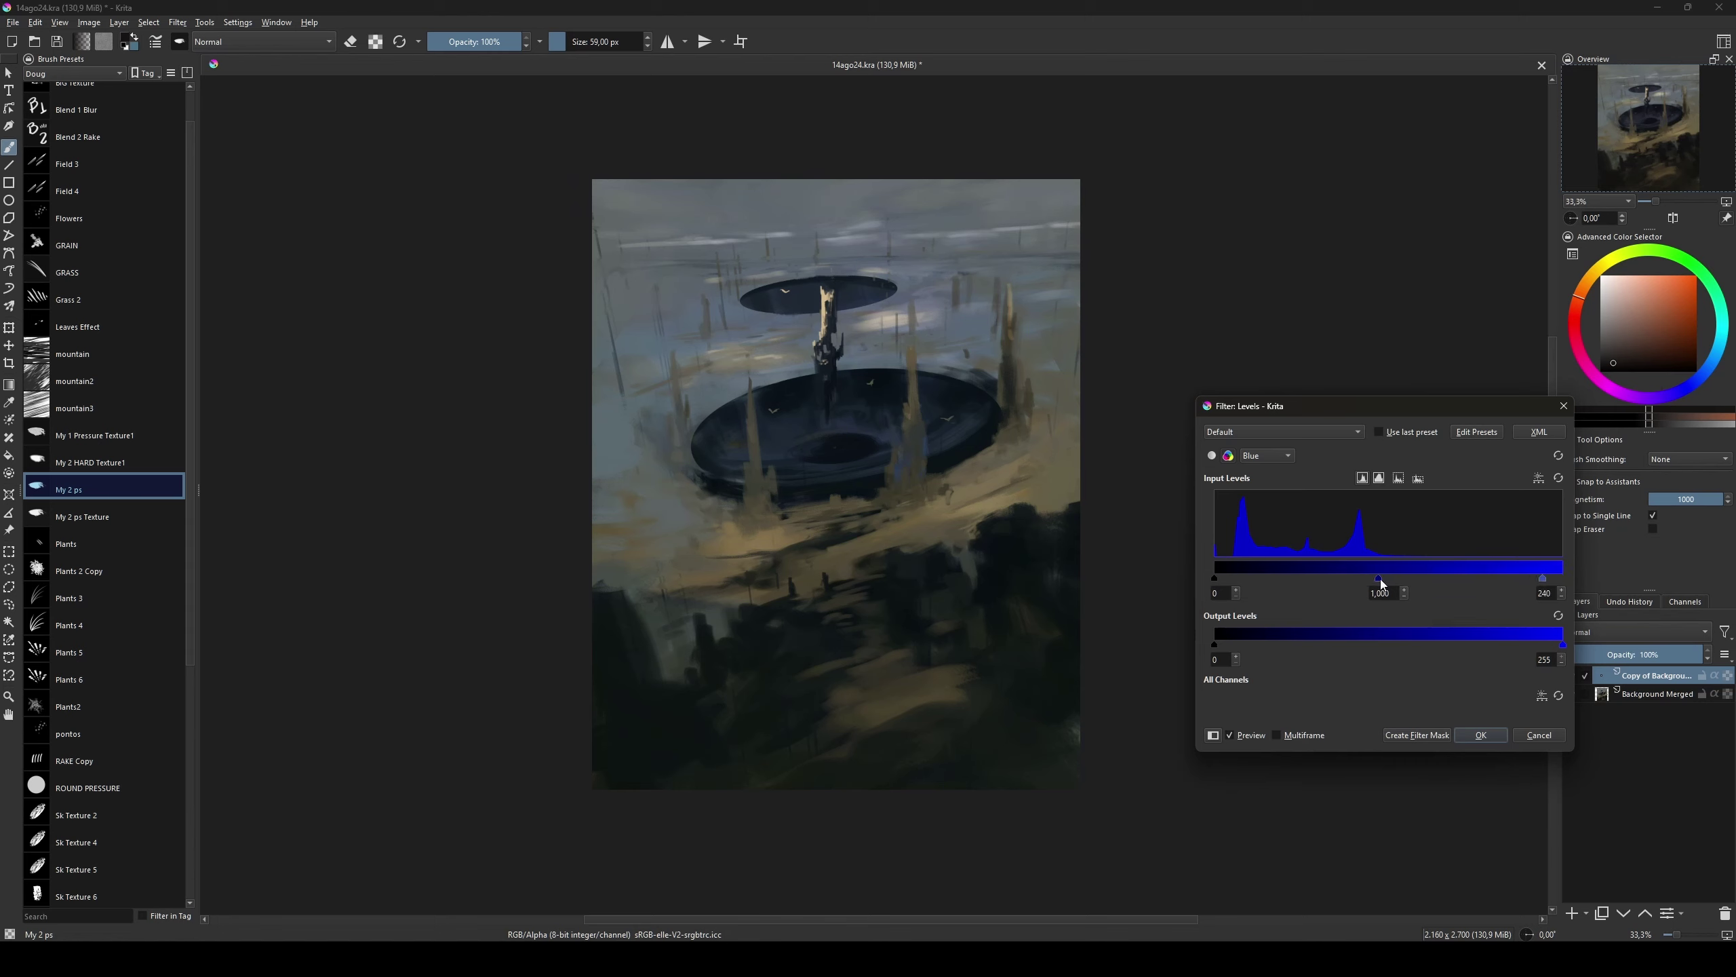
{"action": "left_click_drag", "start_coordinate": [1380, 581], "coordinate": [1390, 581]}
{"action": "left_click", "coordinate": [1266, 455]}
Step: Lower the saturation white point, raise the green black point, and apply Levels
{"action": "left_click", "coordinate": [1264, 502]}
{"action": "left_click_drag", "start_coordinate": [1563, 577], "coordinate": [1518, 578]}
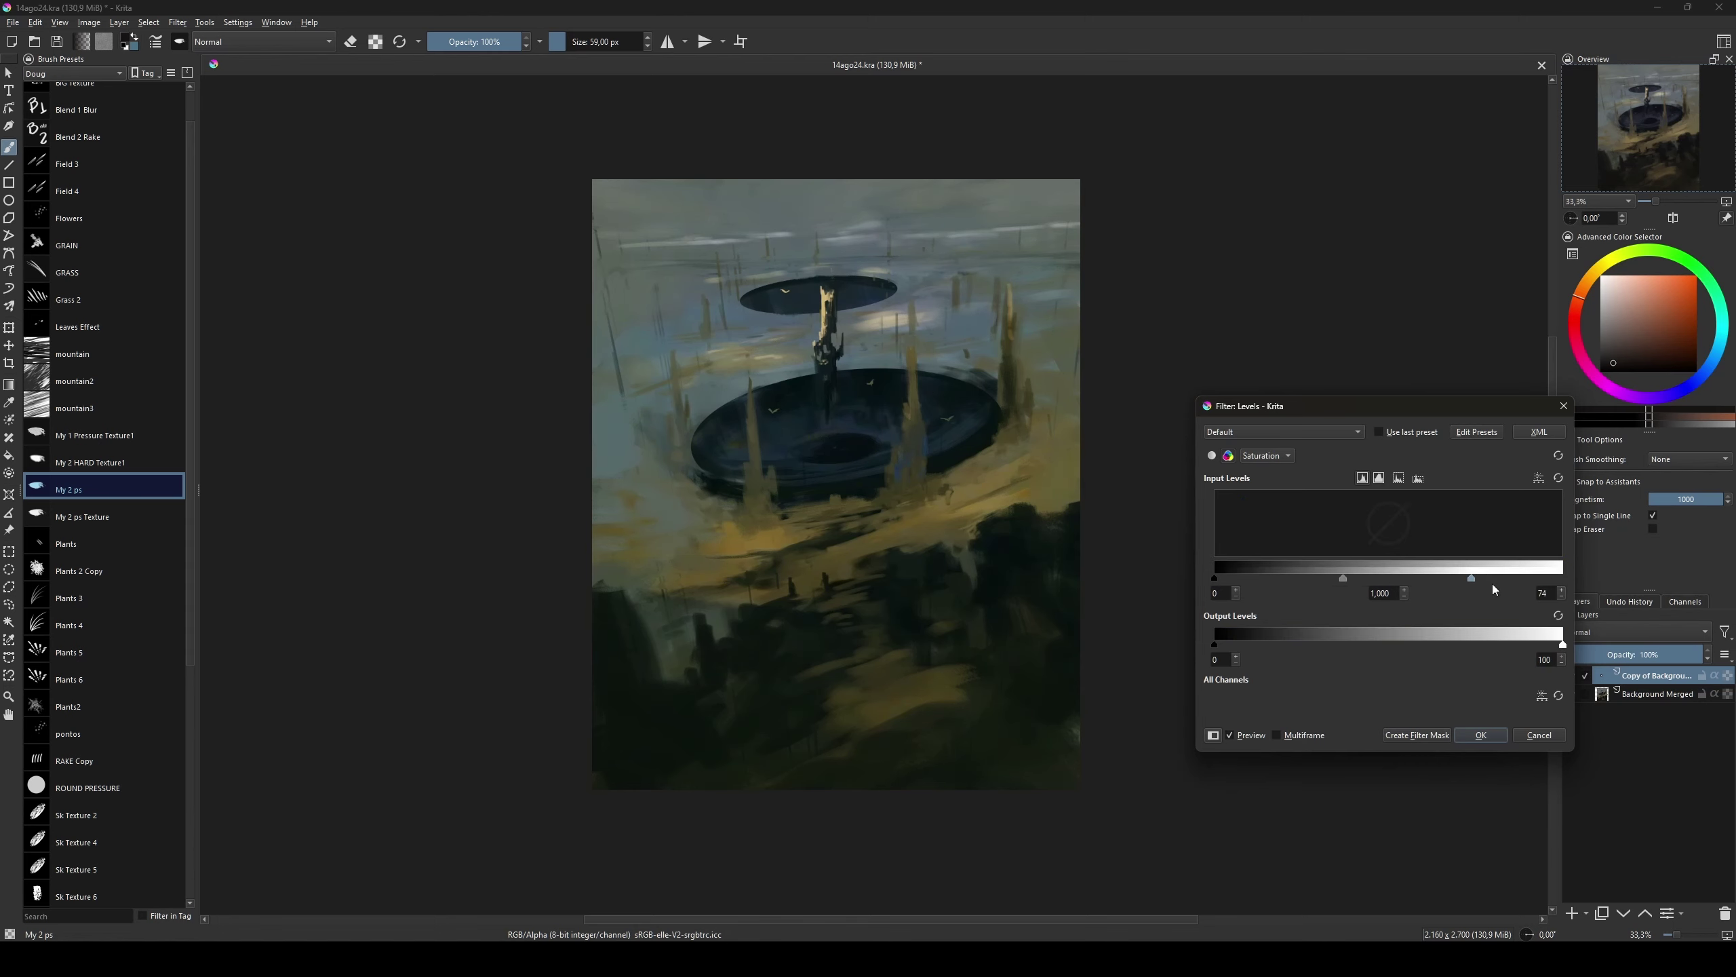
{"action": "left_click", "coordinate": [1267, 455]}
{"action": "left_click", "coordinate": [1265, 410]}
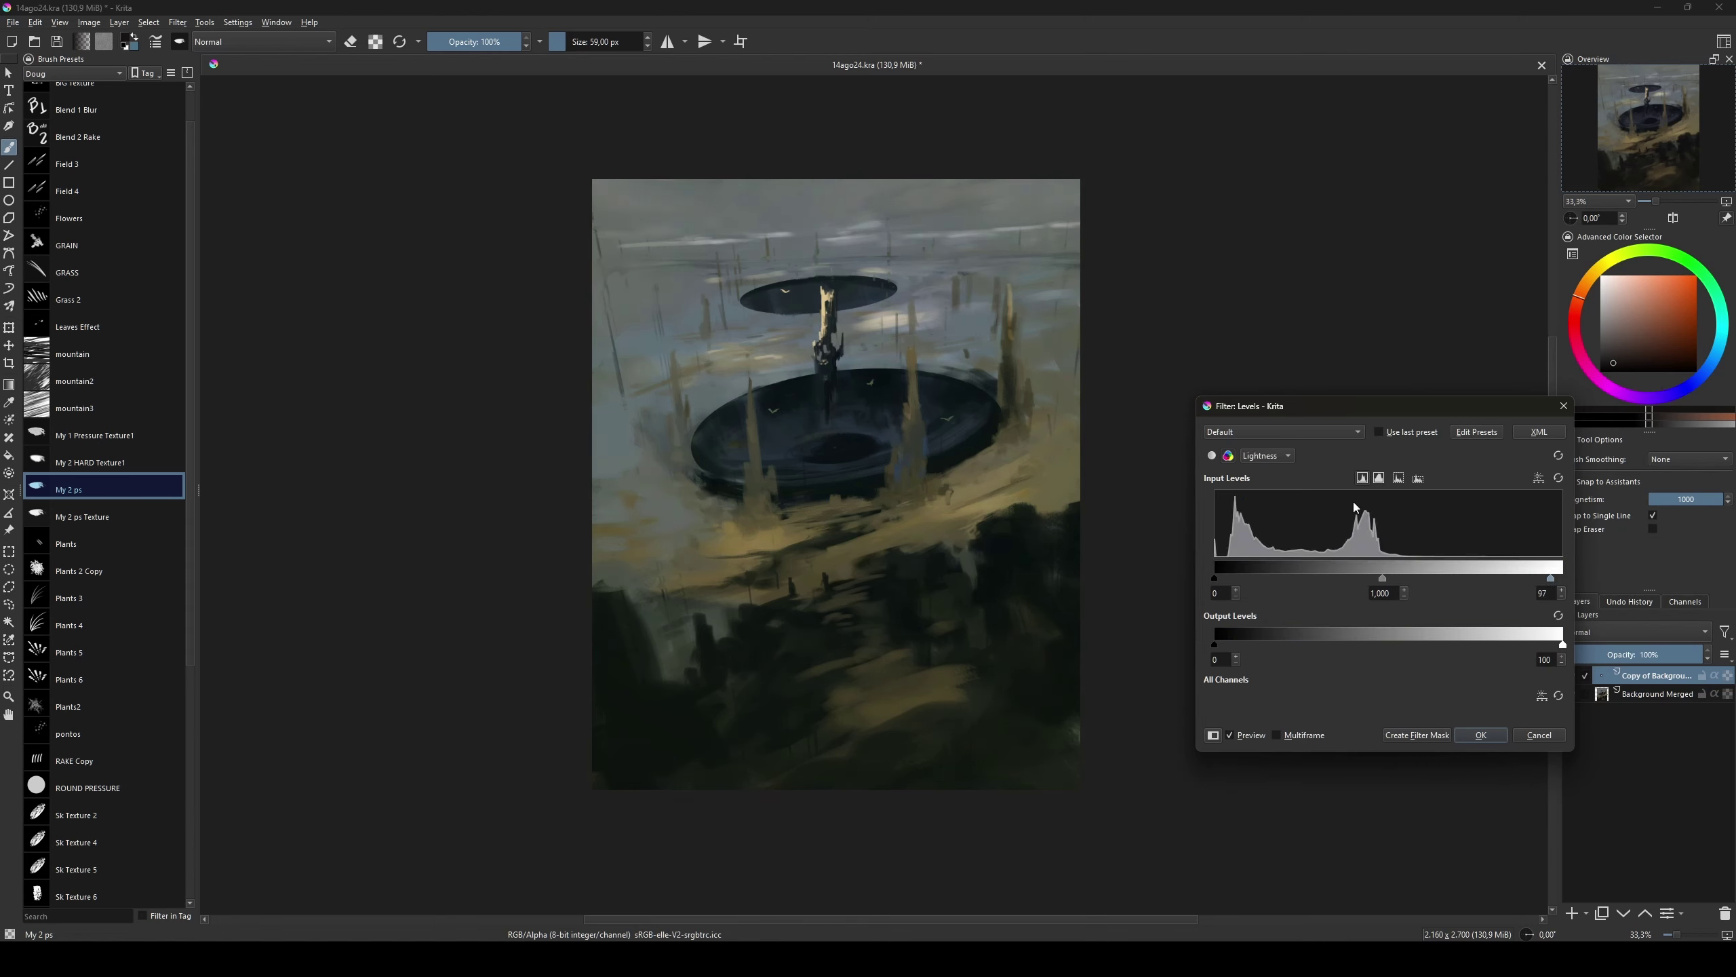
{"action": "left_click", "coordinate": [1266, 455]}
{"action": "left_click", "coordinate": [1261, 384]}
{"action": "left_click_drag", "start_coordinate": [1215, 577], "coordinate": [1234, 582]}
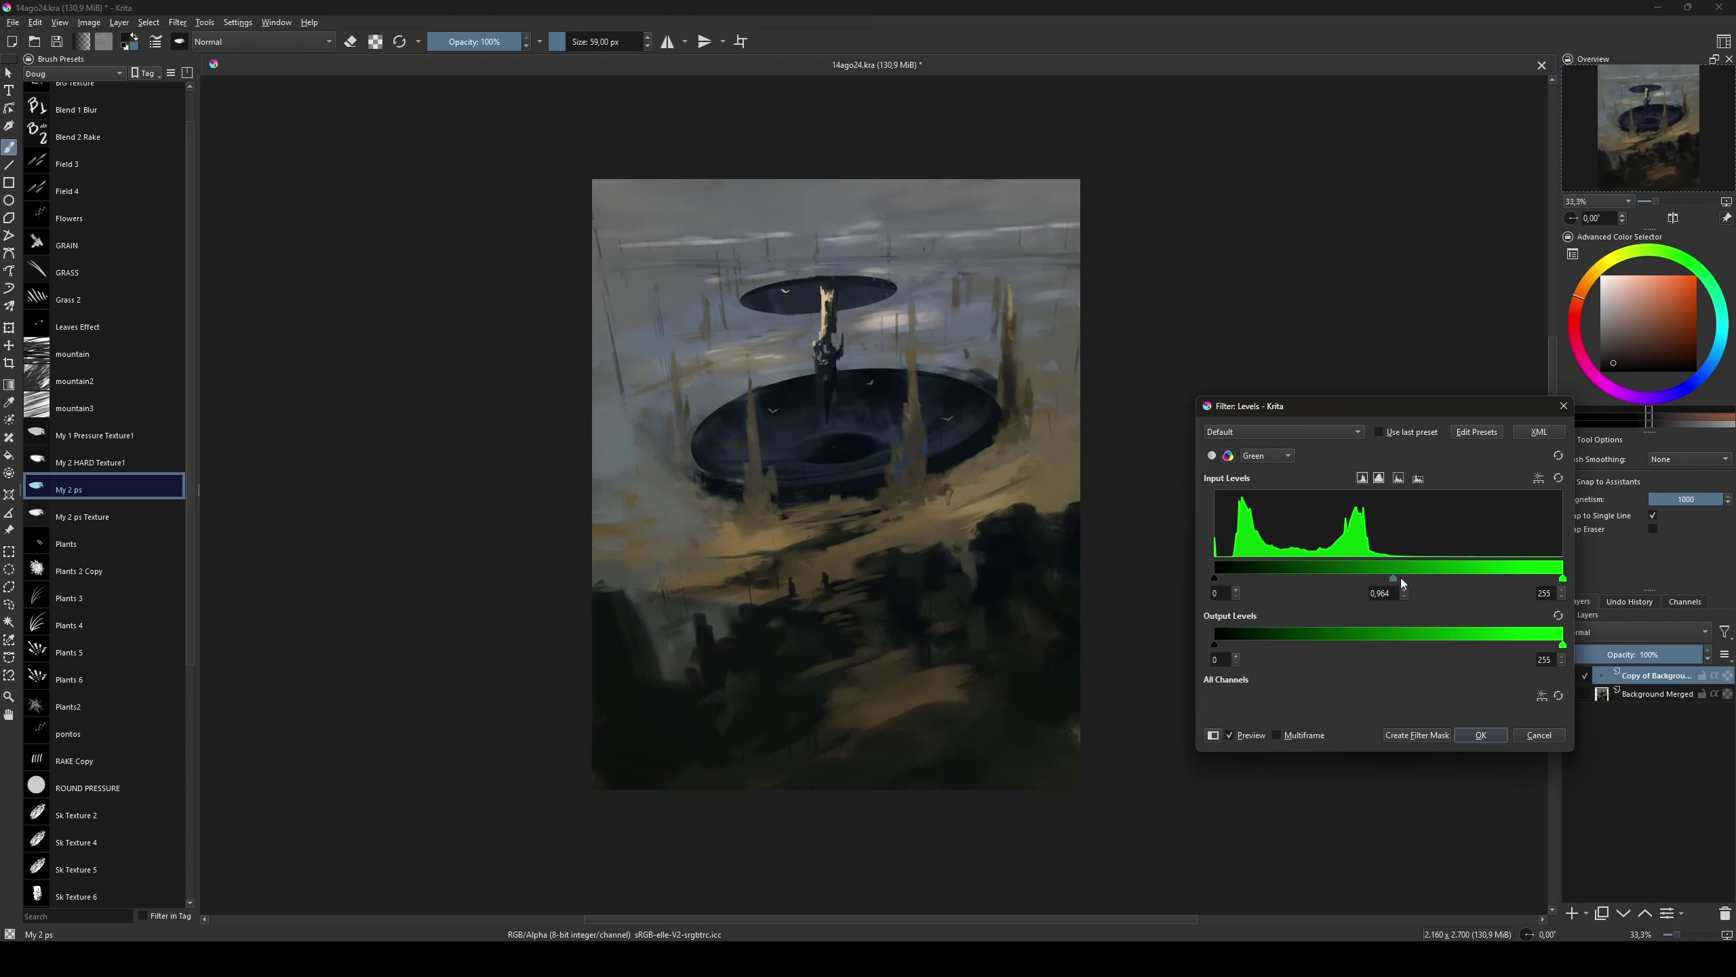
{"action": "left_click", "coordinate": [1480, 735]}
Step: Scale the painting layer up about 5% from the bottom-right handle and commit it
{"action": "key", "text": "ctrl+t"}
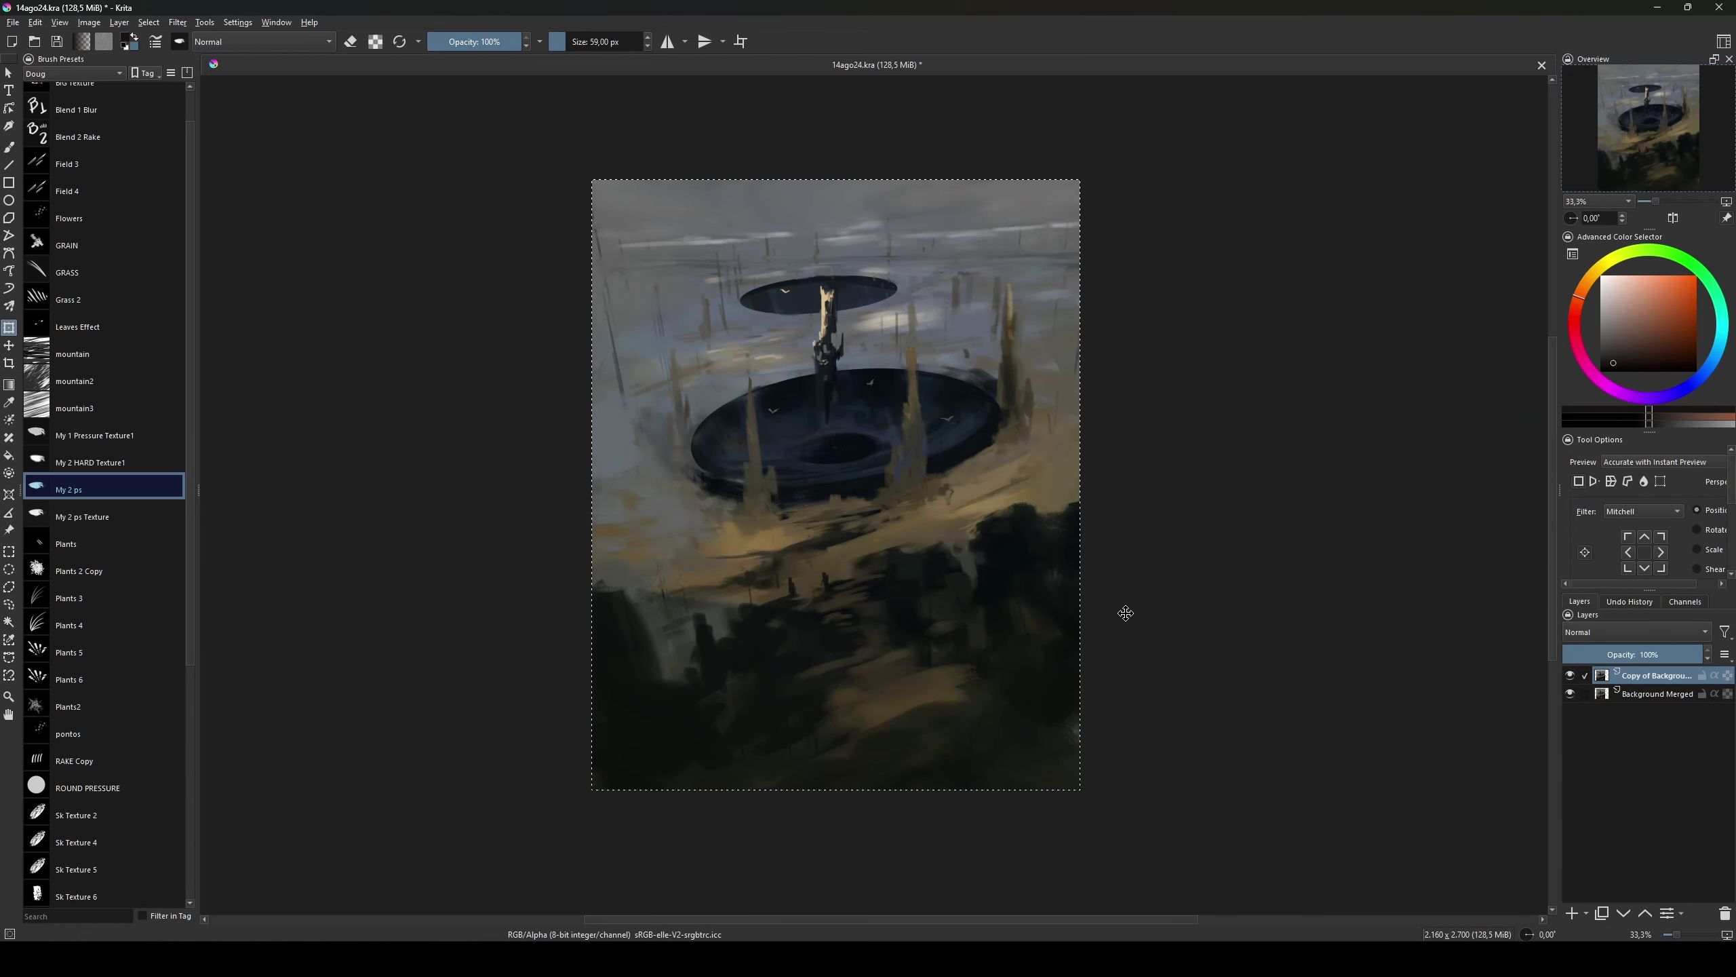
{"action": "key", "text": "v"}
{"action": "key", "text": "ctrl+t"}
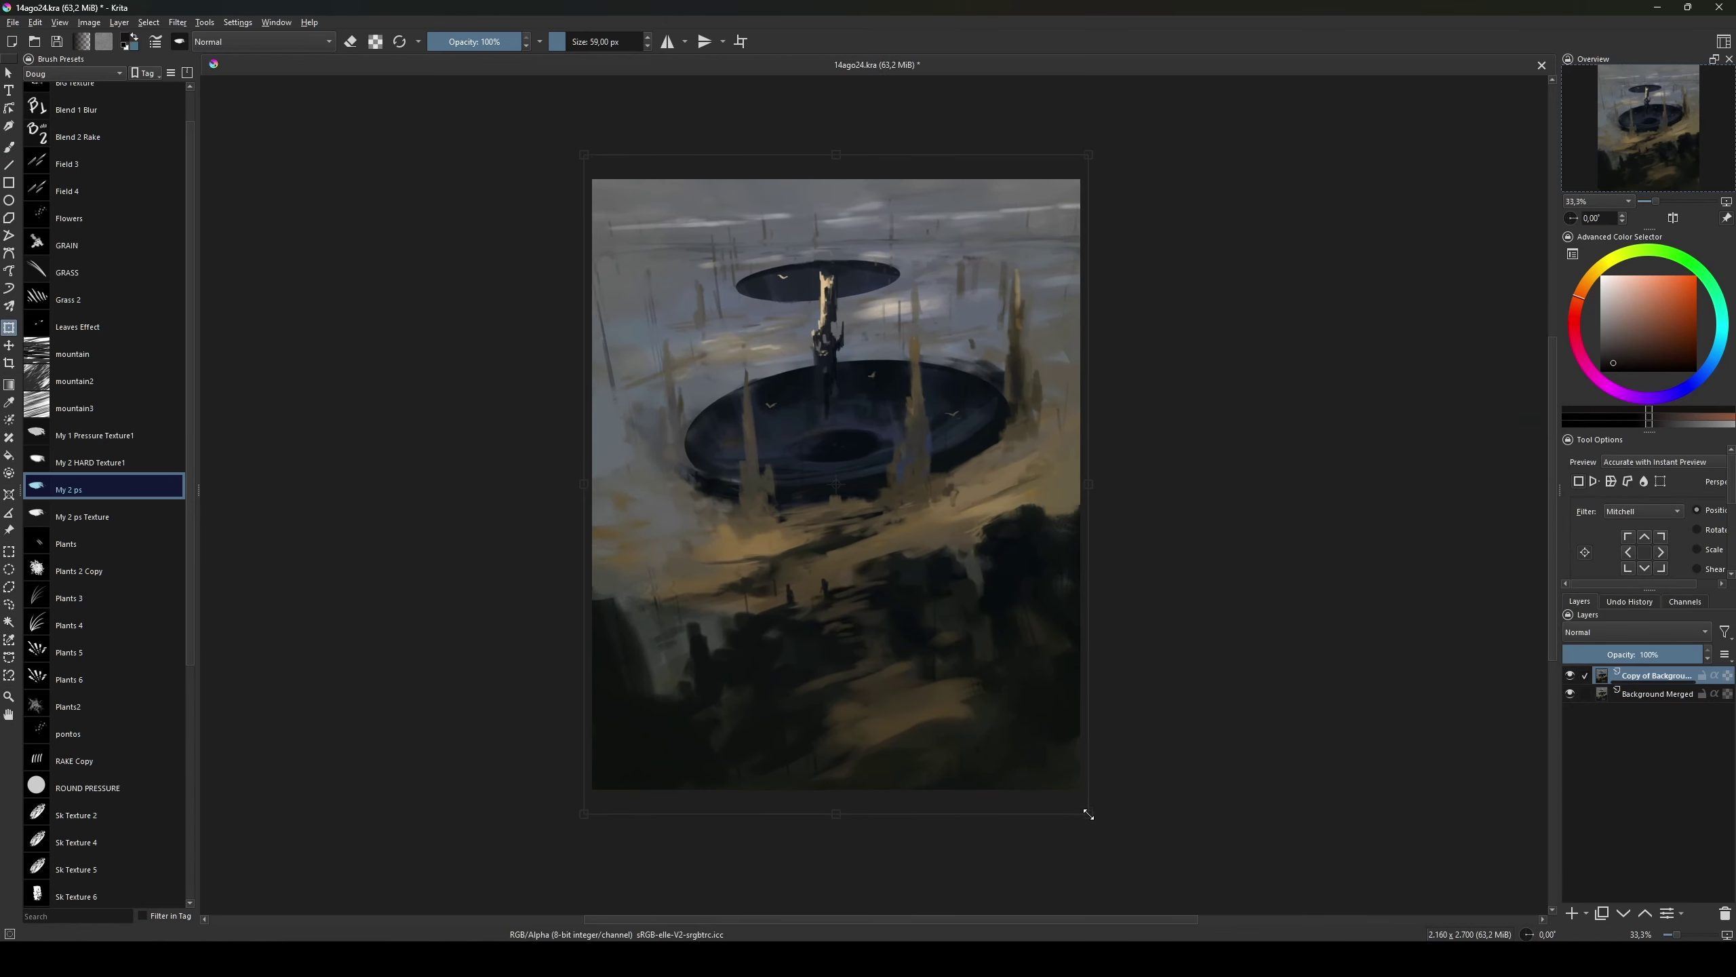
{"action": "left_click_drag", "start_coordinate": [1080, 788], "coordinate": [1105, 817]}
{"action": "key", "text": "Return"}
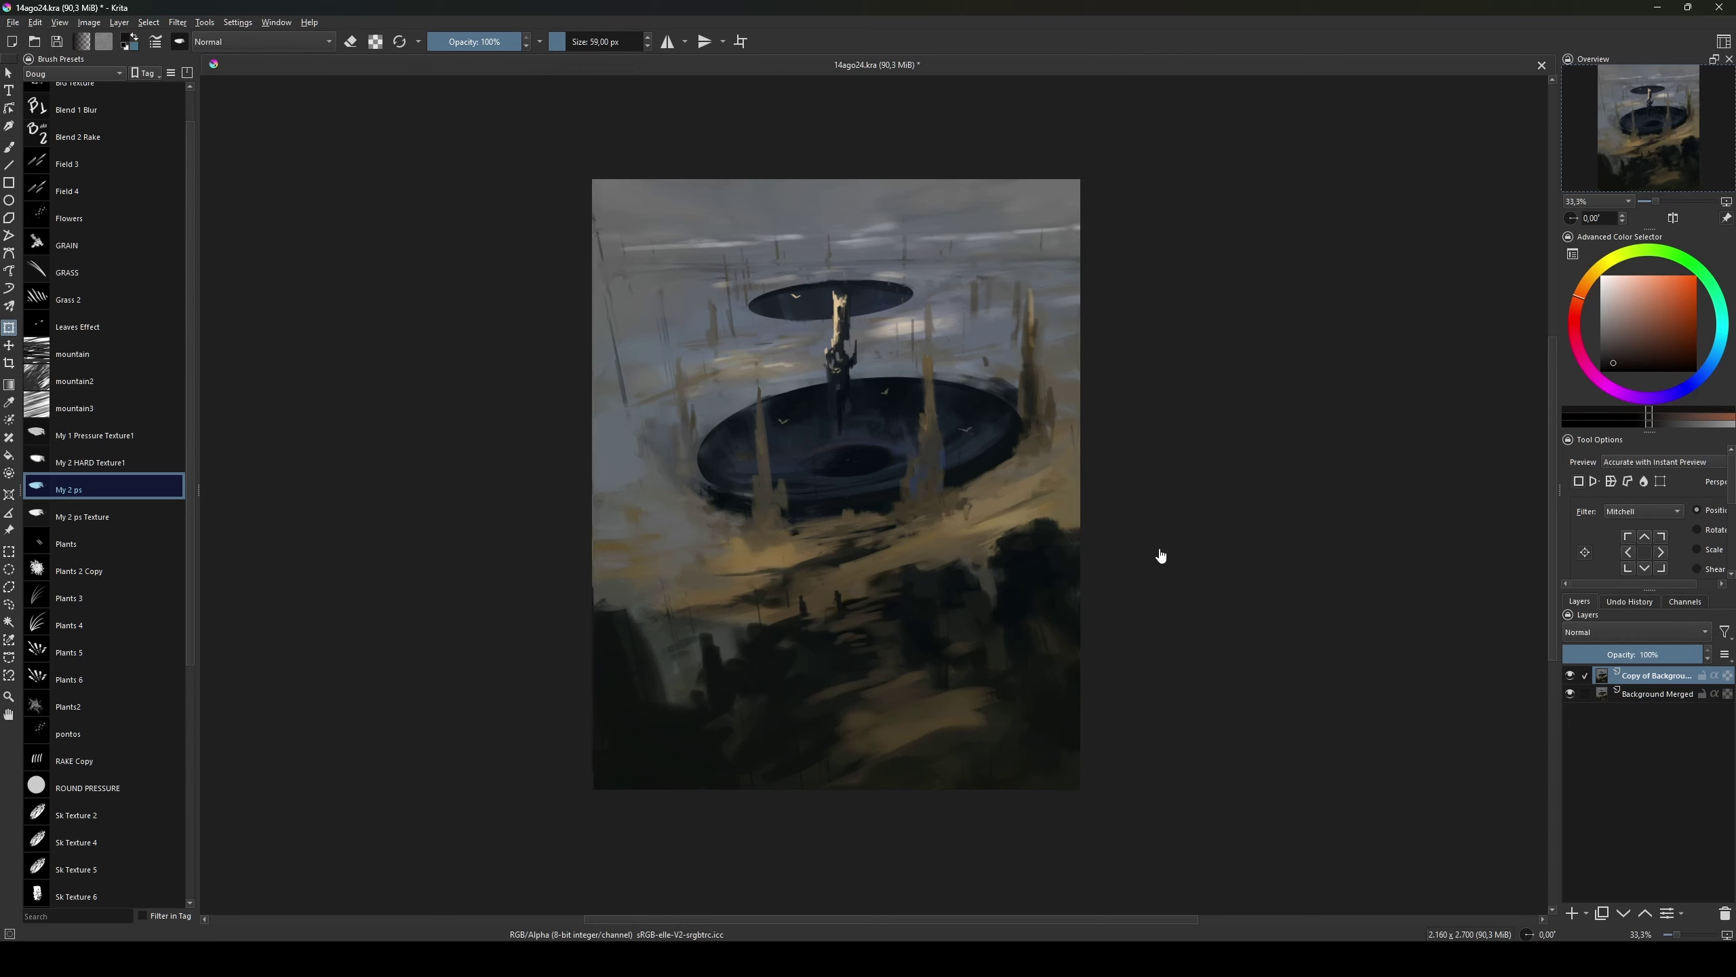
{"action": "key", "text": "ctrl+t"}
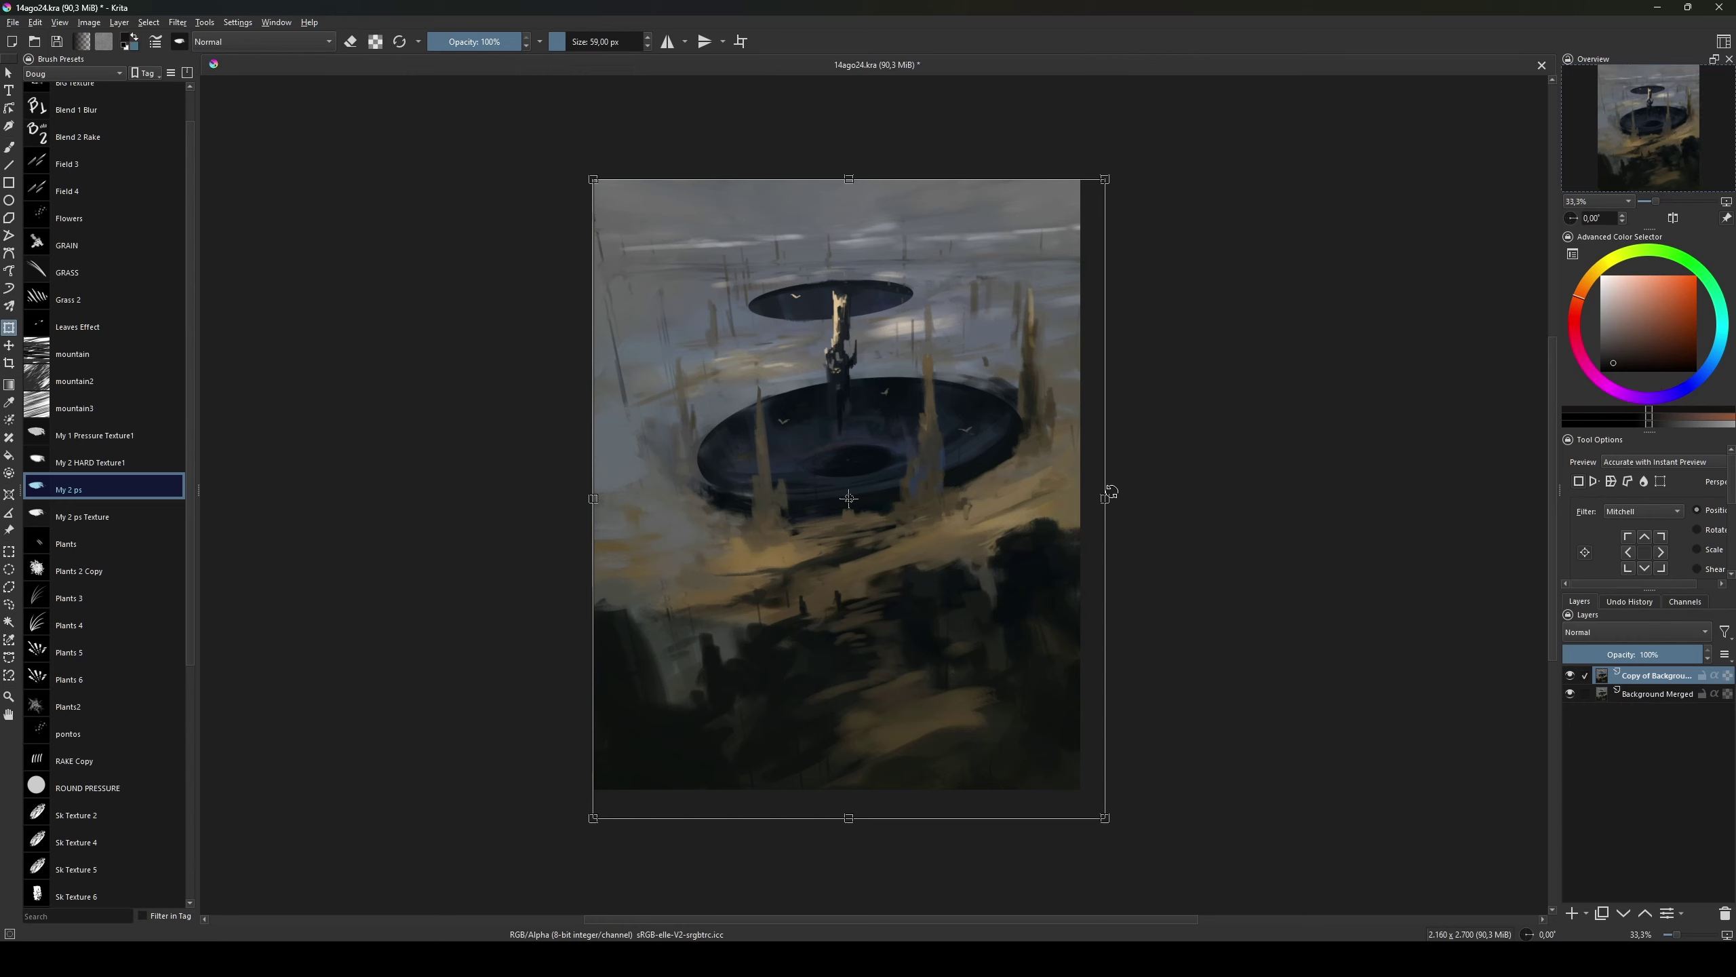
Step: With the brush, sample ochre, dark green and dark teal mist colours at about 200 px
{"action": "key", "text": "b"}
{"action": "left_click", "coordinate": [840, 595], "text": "ctrl"}
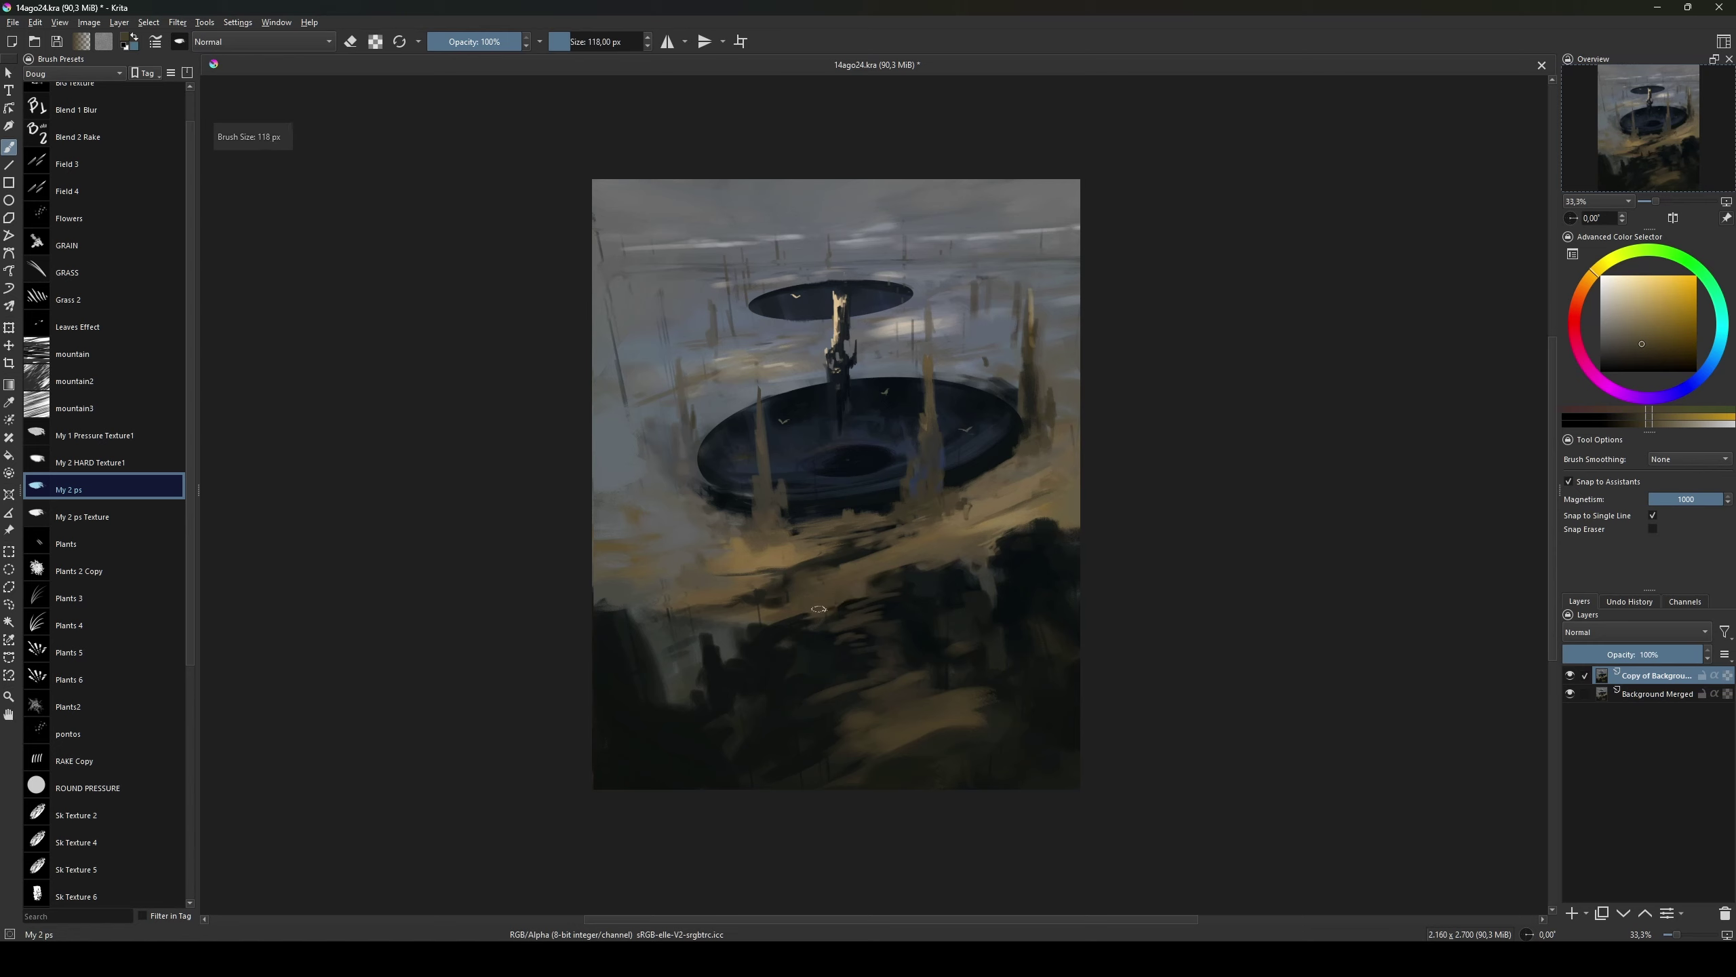
{"action": "left_click", "coordinate": [820, 615], "text": "ctrl"}
{"action": "key", "text": "bracketright"}
{"action": "key", "text": "bracketright"}
{"action": "key", "text": "bracketright"}
{"action": "key", "text": "bracketright"}
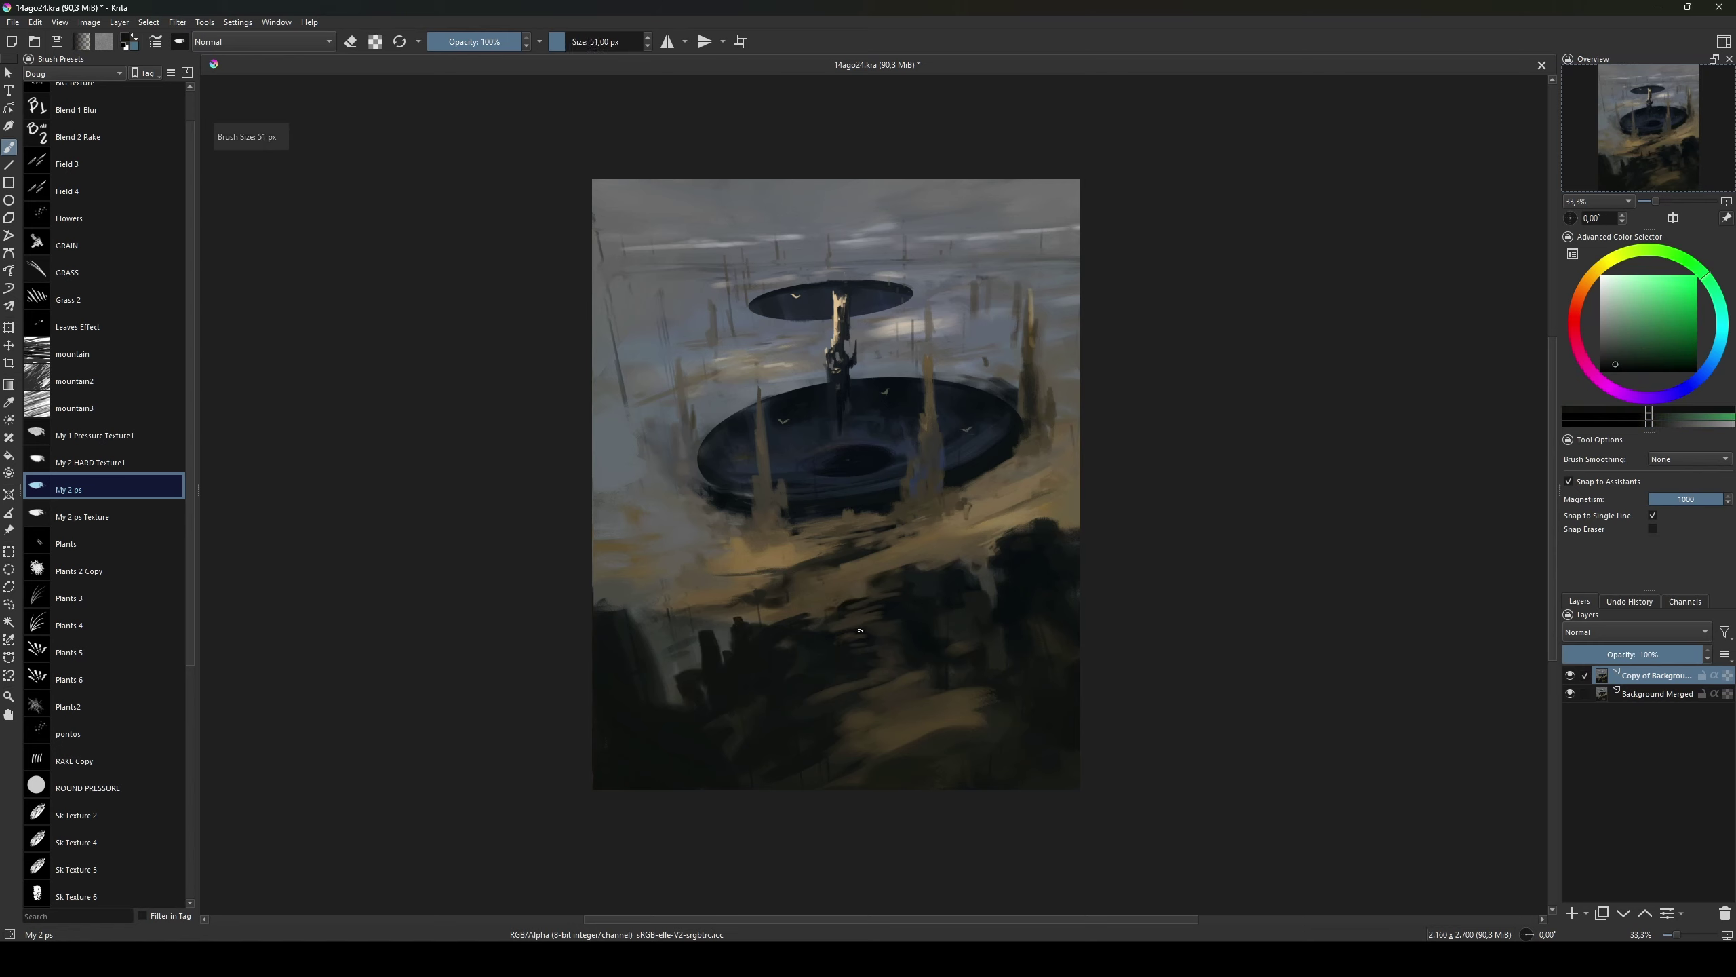
{"action": "left_click", "coordinate": [848, 593], "text": "ctrl"}
{"action": "key", "text": "bracketright"}
{"action": "key", "text": "bracketright"}
{"action": "key", "text": "bracketright"}
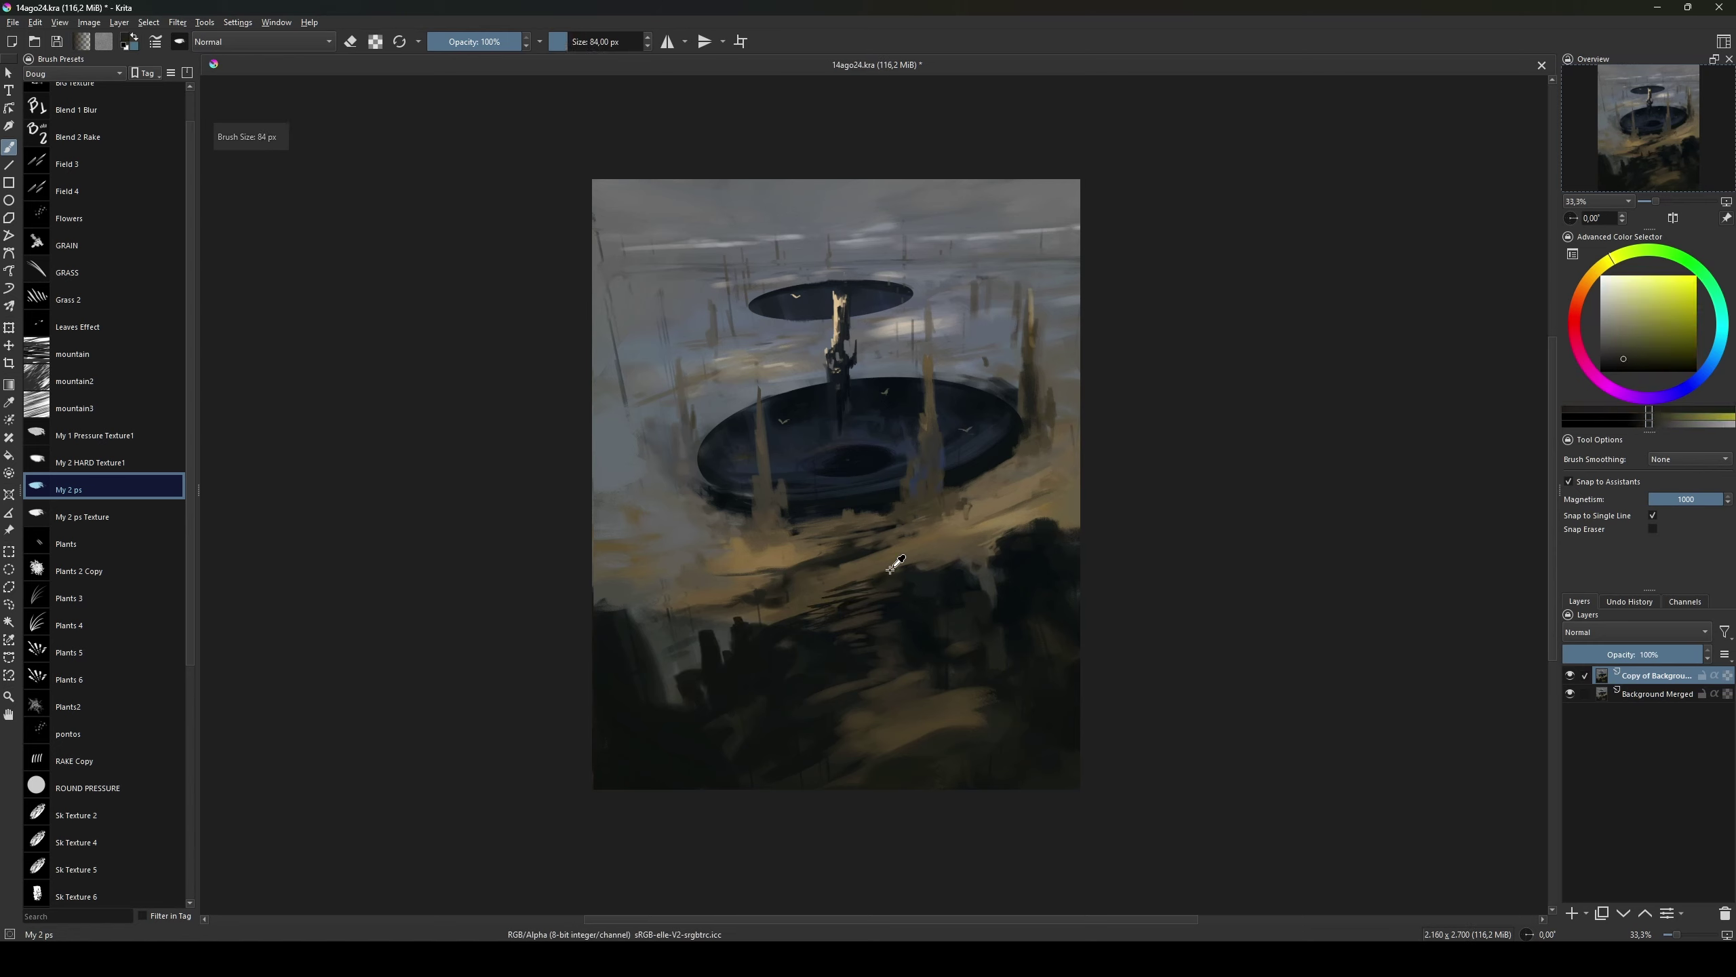
{"action": "left_click", "coordinate": [834, 573], "text": "ctrl"}
{"action": "key", "text": "bracketleft"}
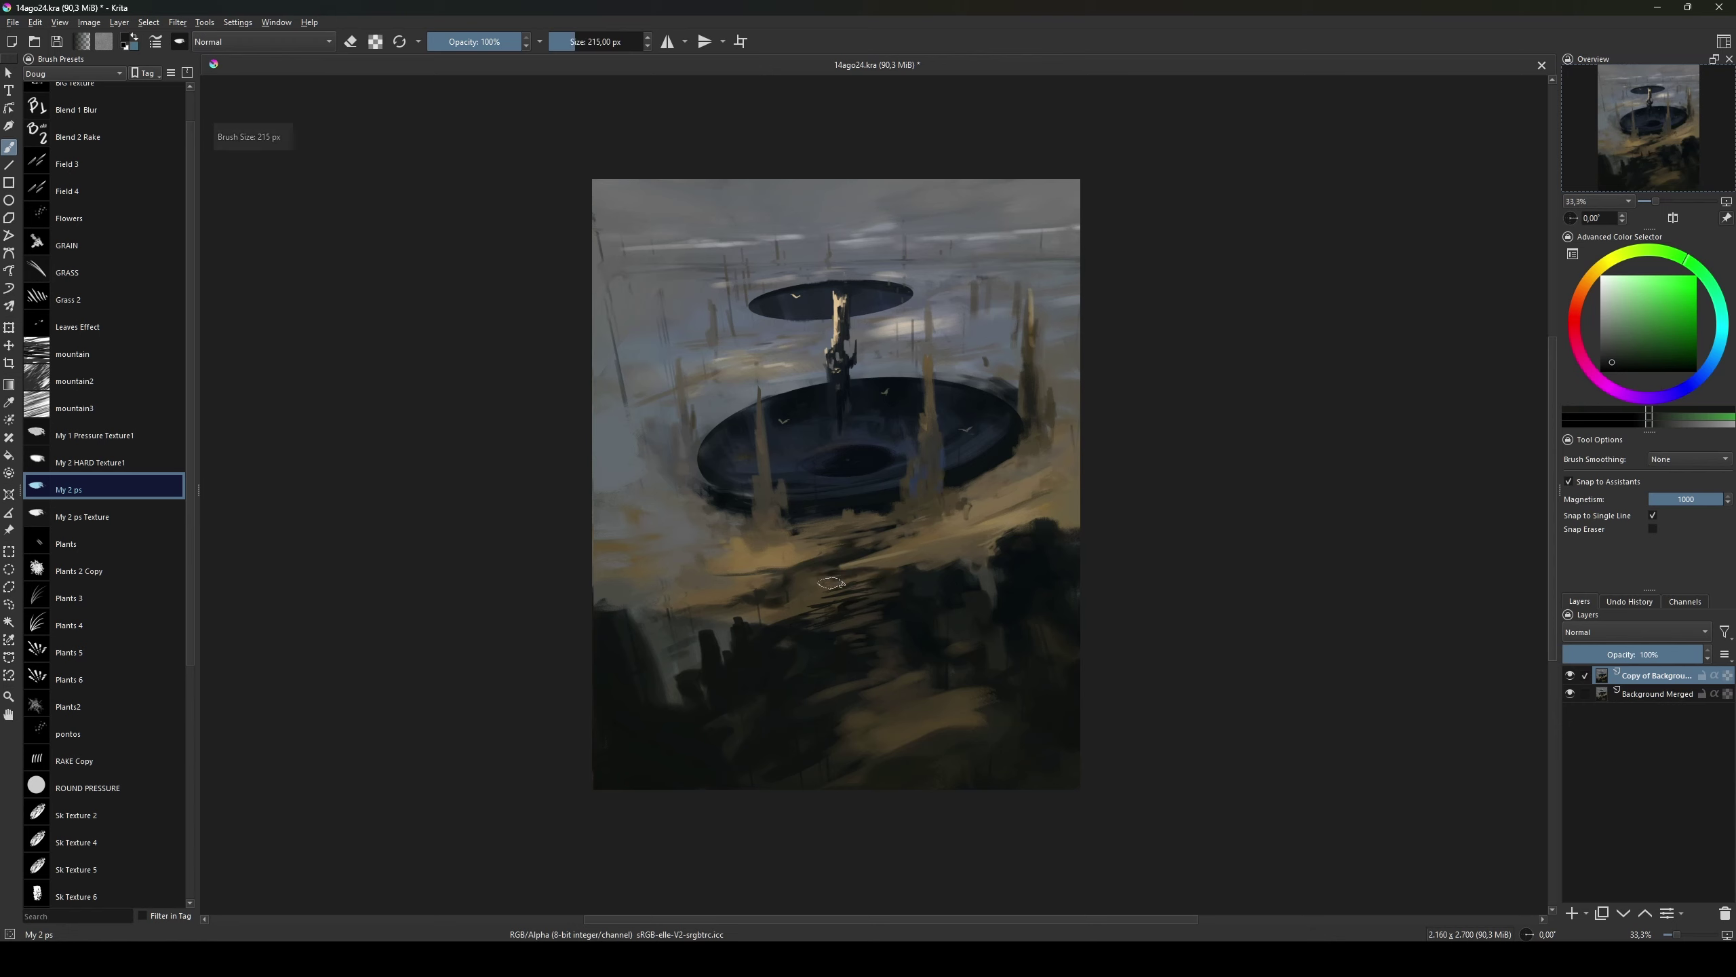
{"action": "key", "text": "bracketright"}
{"action": "key", "text": "bracketright"}
{"action": "key", "text": "bracketright"}
{"action": "left_click", "coordinate": [885, 573], "text": "ctrl"}
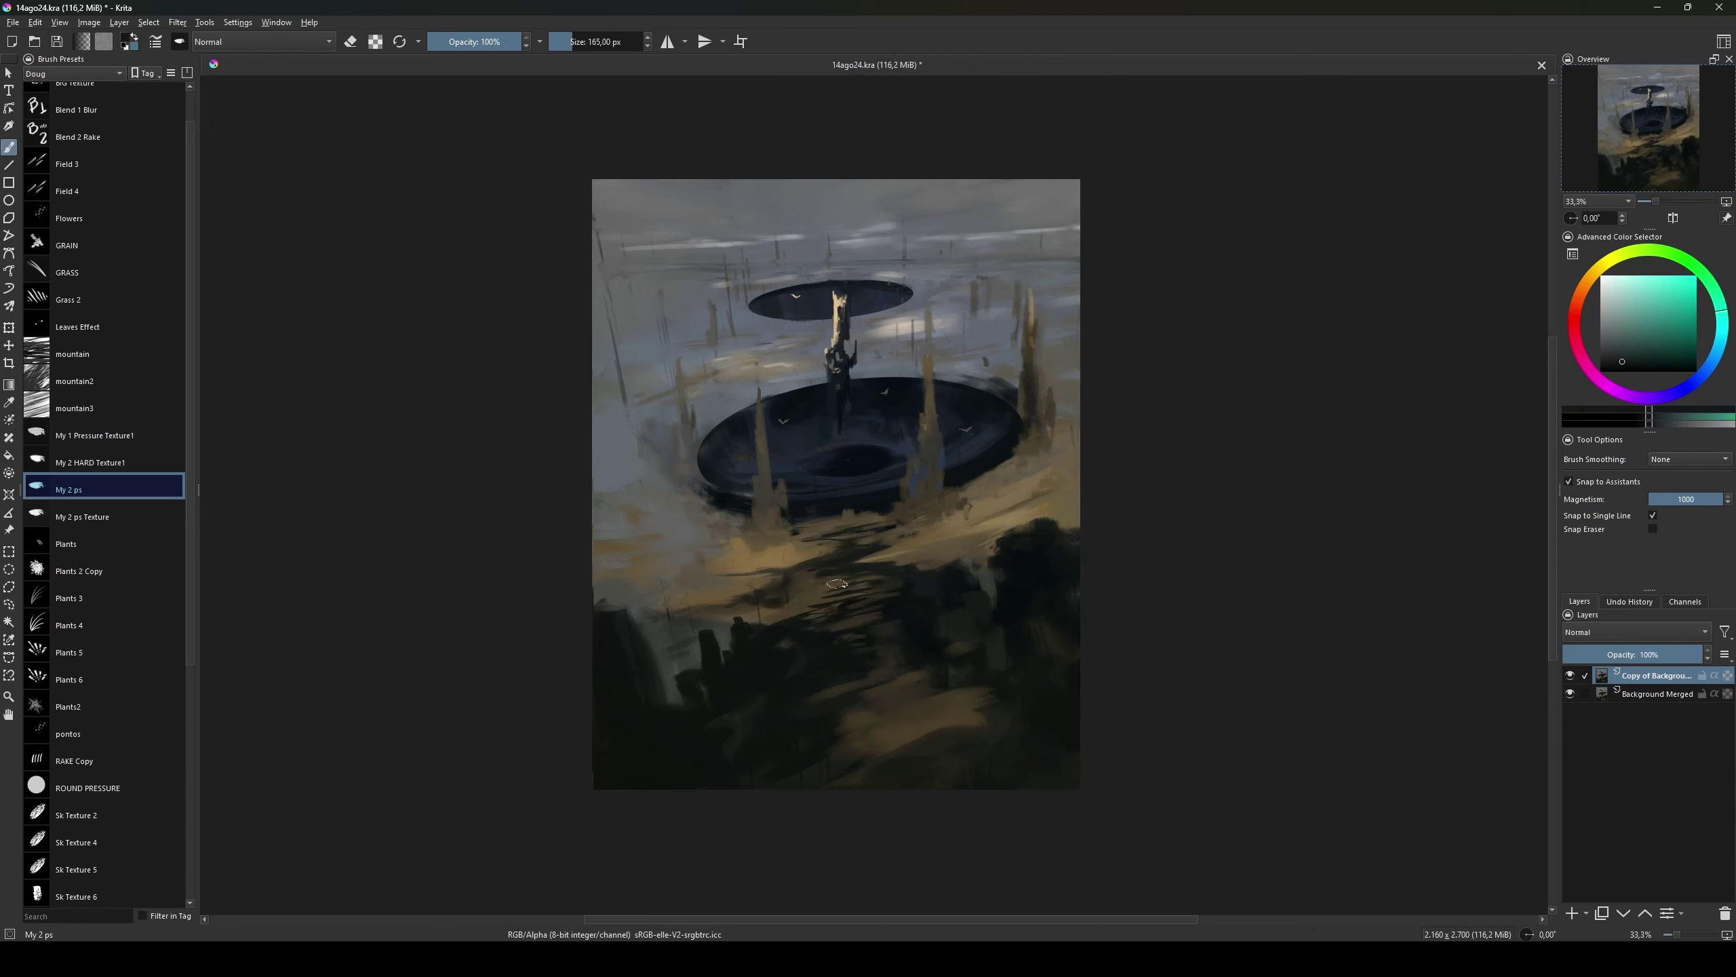
{"action": "left_click_drag", "start_coordinate": [837, 583], "coordinate": [742, 594]}
Step: Sample tan, blue-grey, dull green, yellow-grey and dark blue haze tones at 320–615 px sizes
{"action": "left_click", "coordinate": [725, 540], "text": "ctrl"}
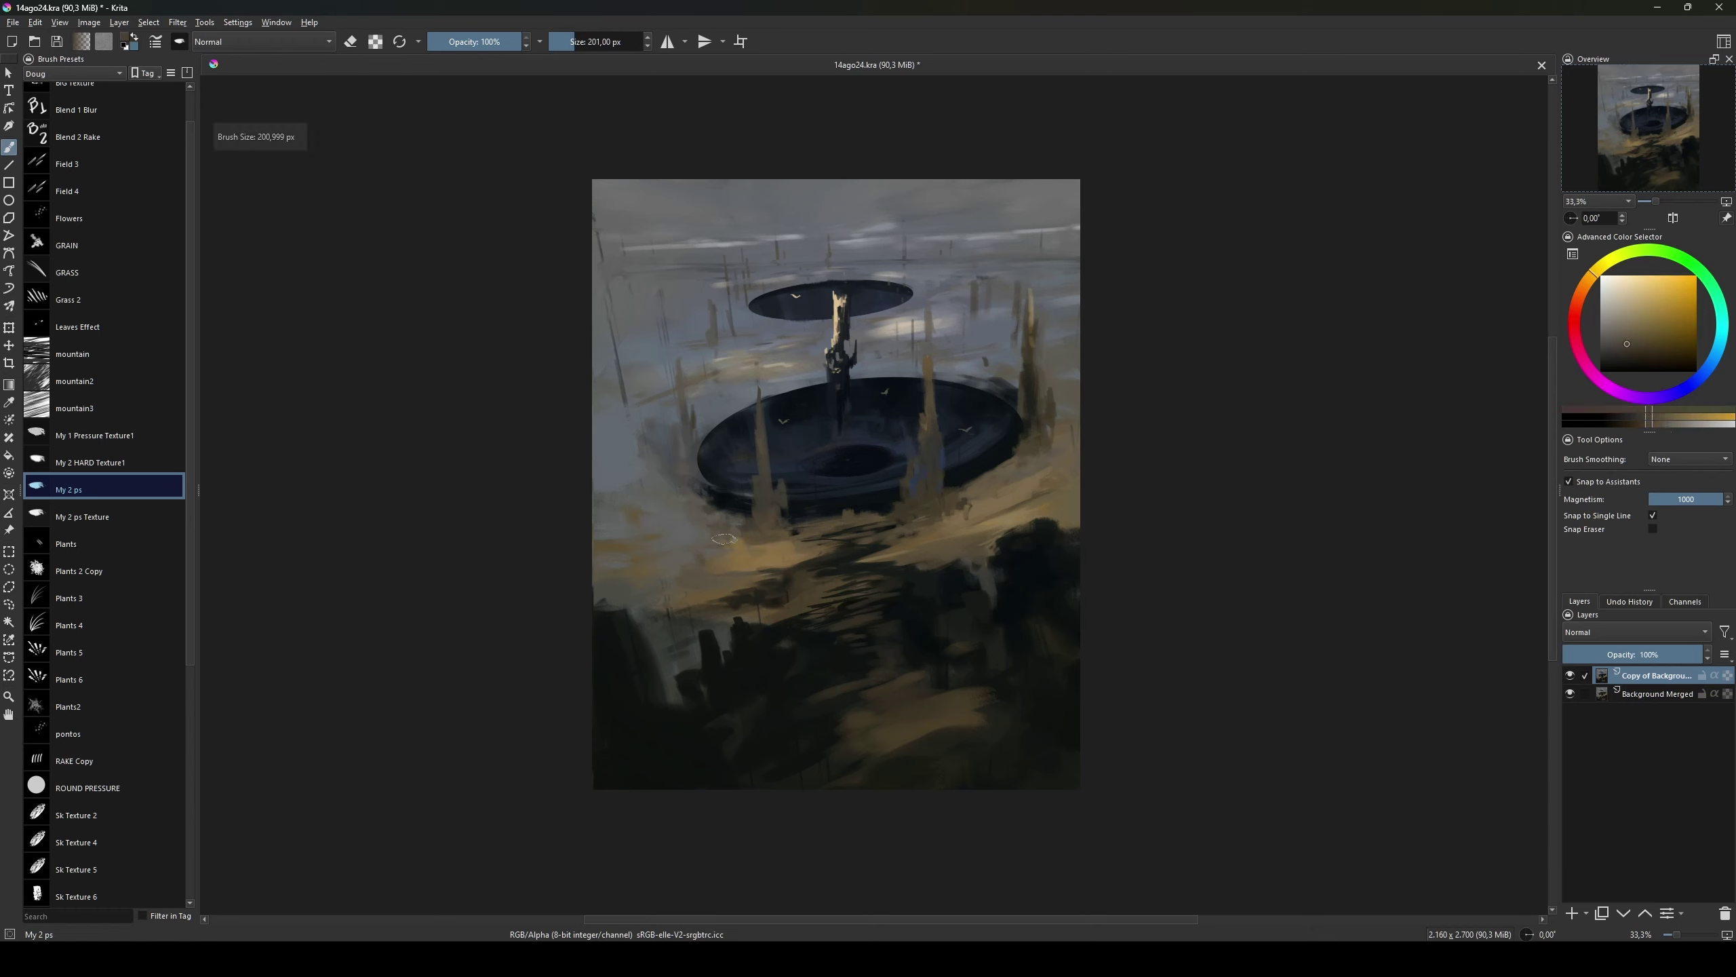
{"action": "left_click", "coordinate": [640, 454], "text": "ctrl"}
{"action": "left_click_drag", "start_coordinate": [640, 454], "coordinate": [690, 454]}
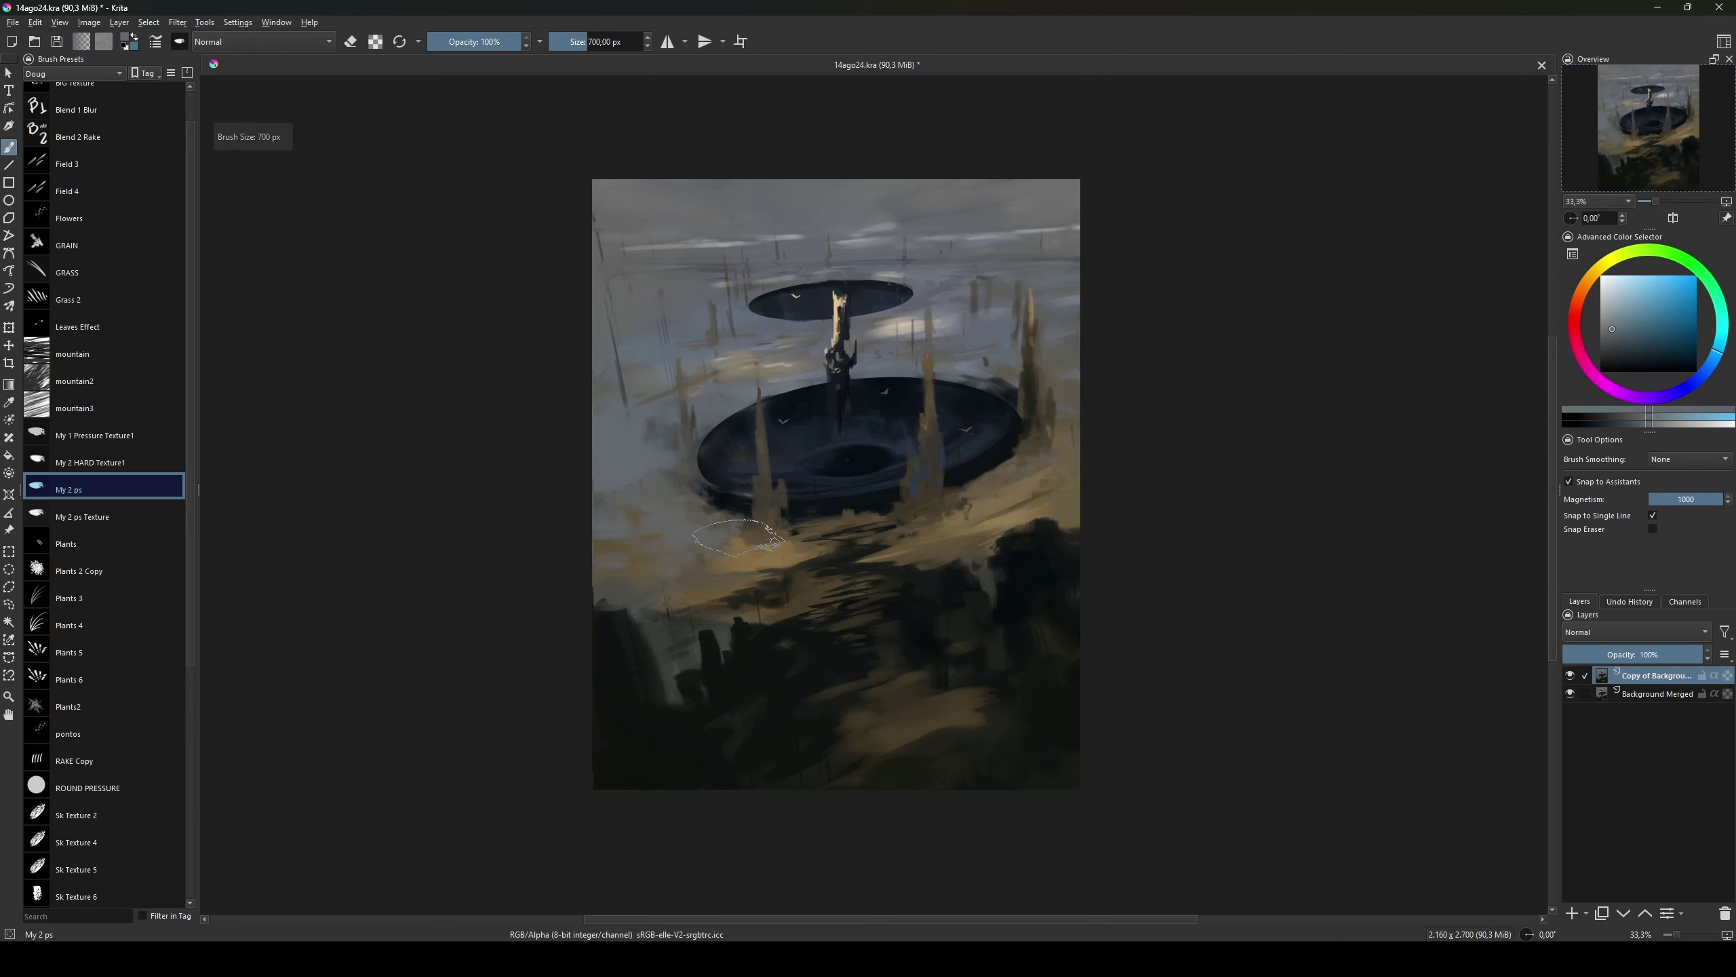
{"action": "key", "text": "bracketleft"}
{"action": "key", "text": "bracketleft"}
{"action": "key", "text": "bracketleft"}
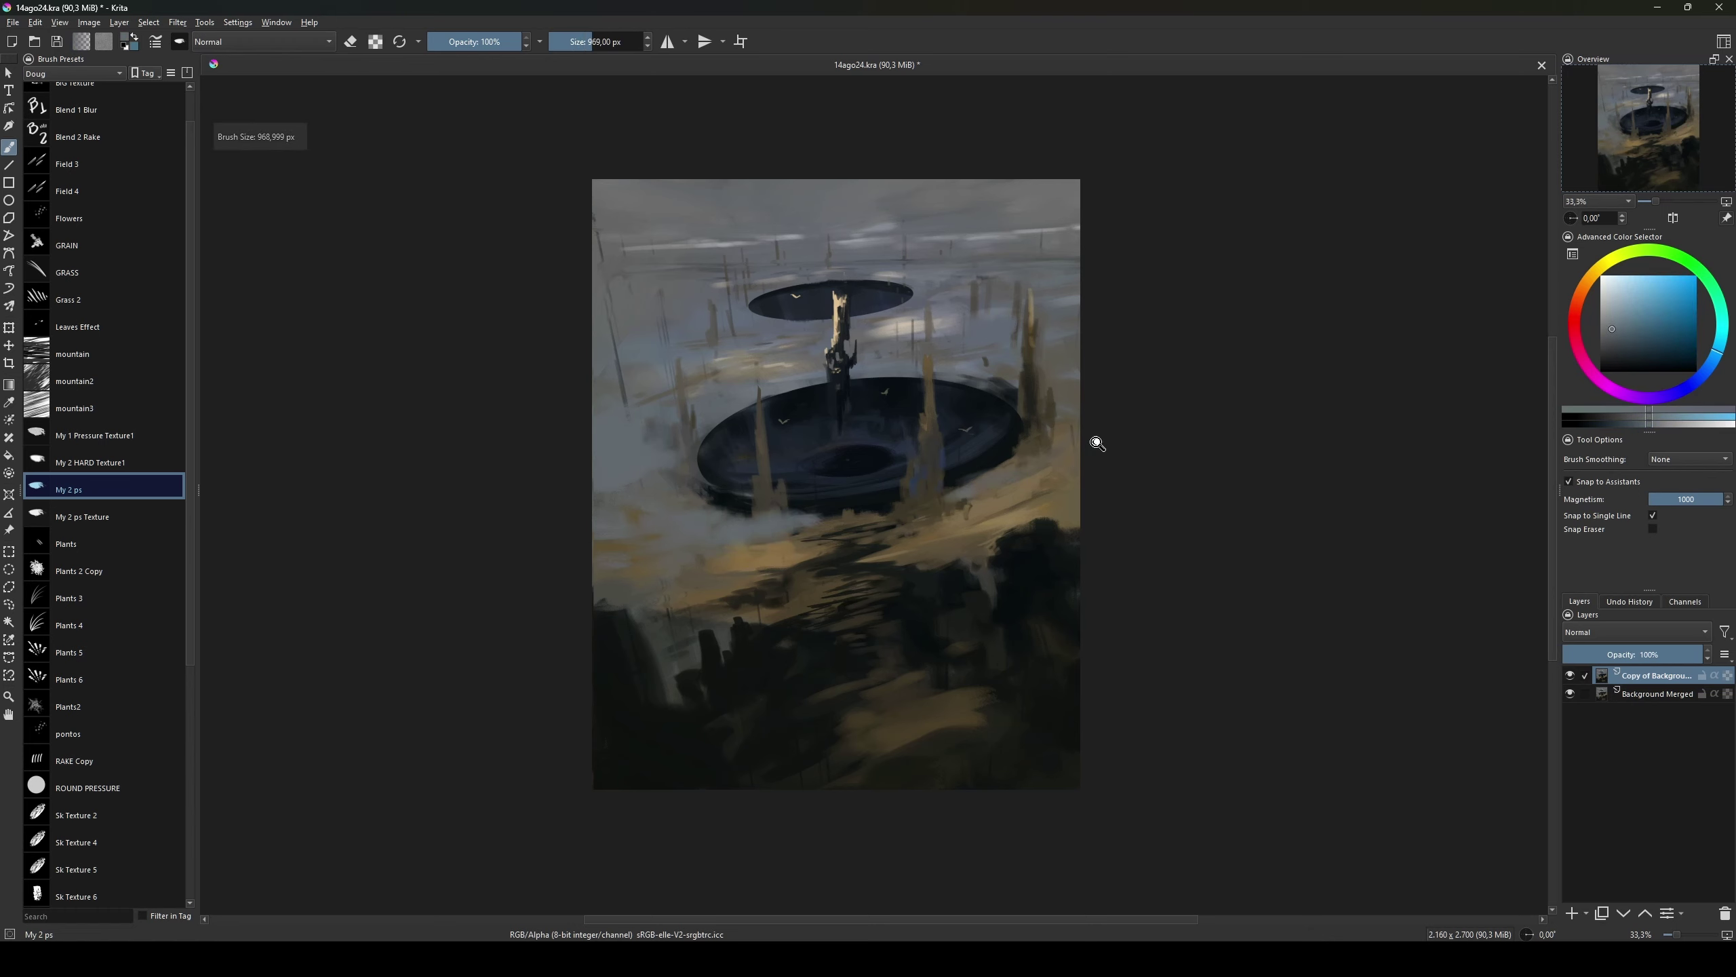
{"action": "left_click", "coordinate": [1018, 438], "text": "ctrl"}
{"action": "key", "text": "bracketleft"}
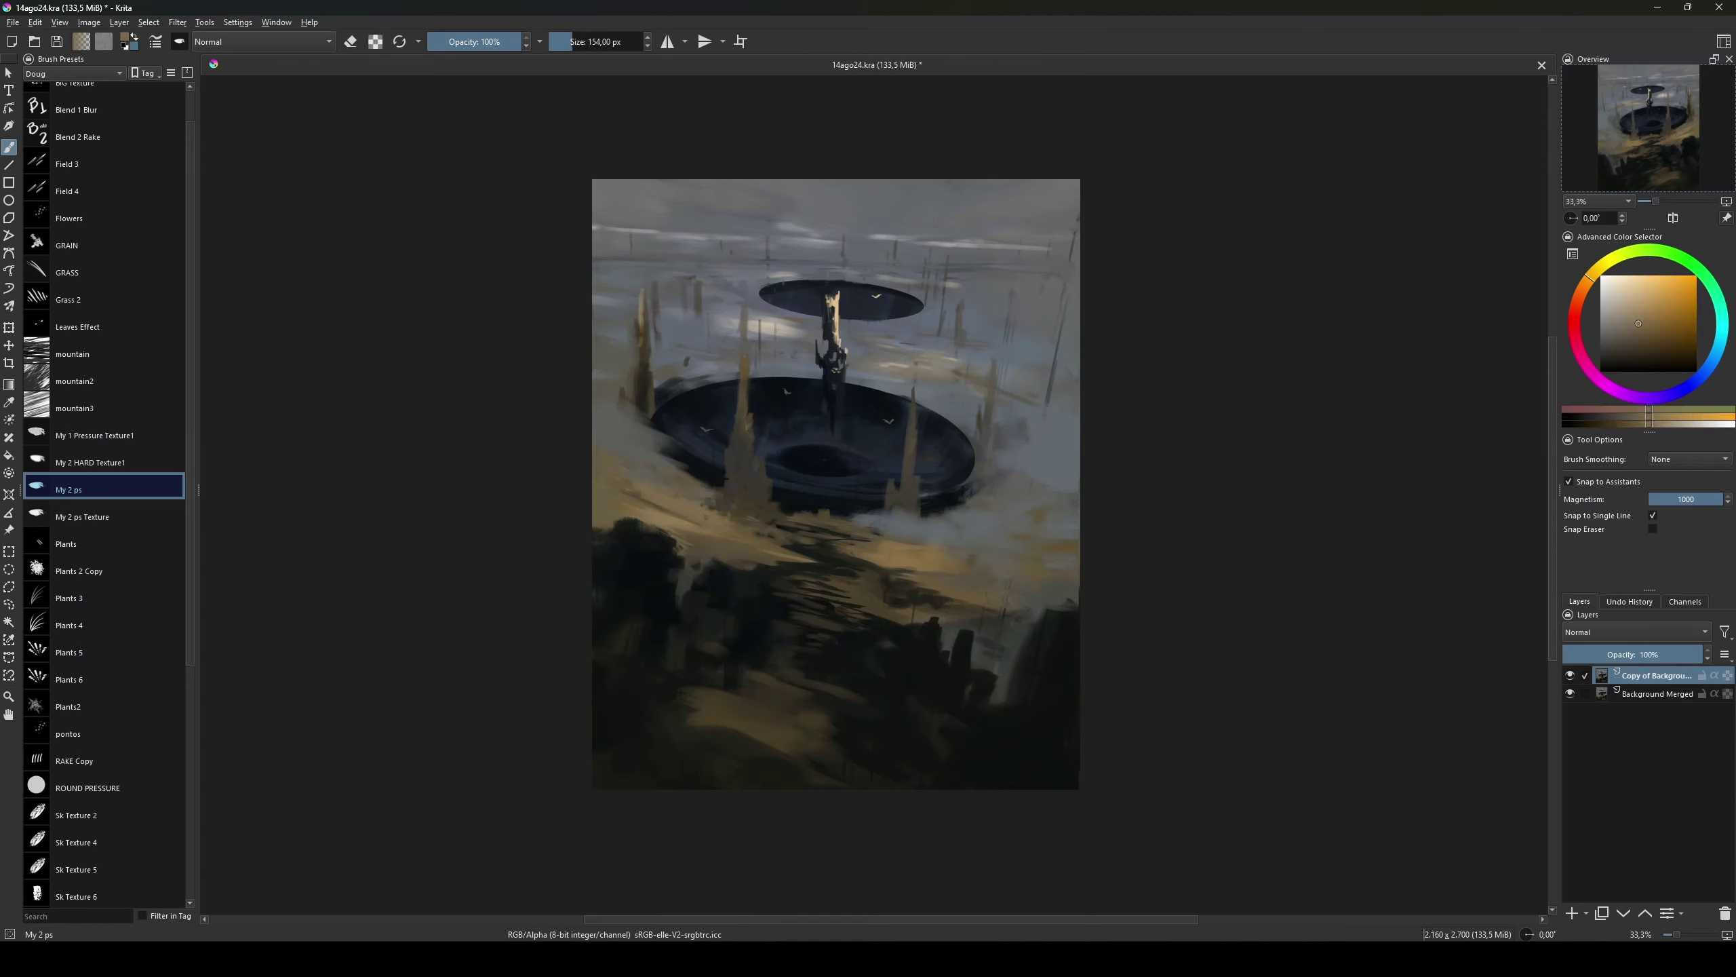
{"action": "left_click", "coordinate": [600, 379], "text": "ctrl"}
{"action": "key", "text": "bracketright"}
{"action": "key", "text": "bracketright"}
{"action": "key", "text": "bracketright"}
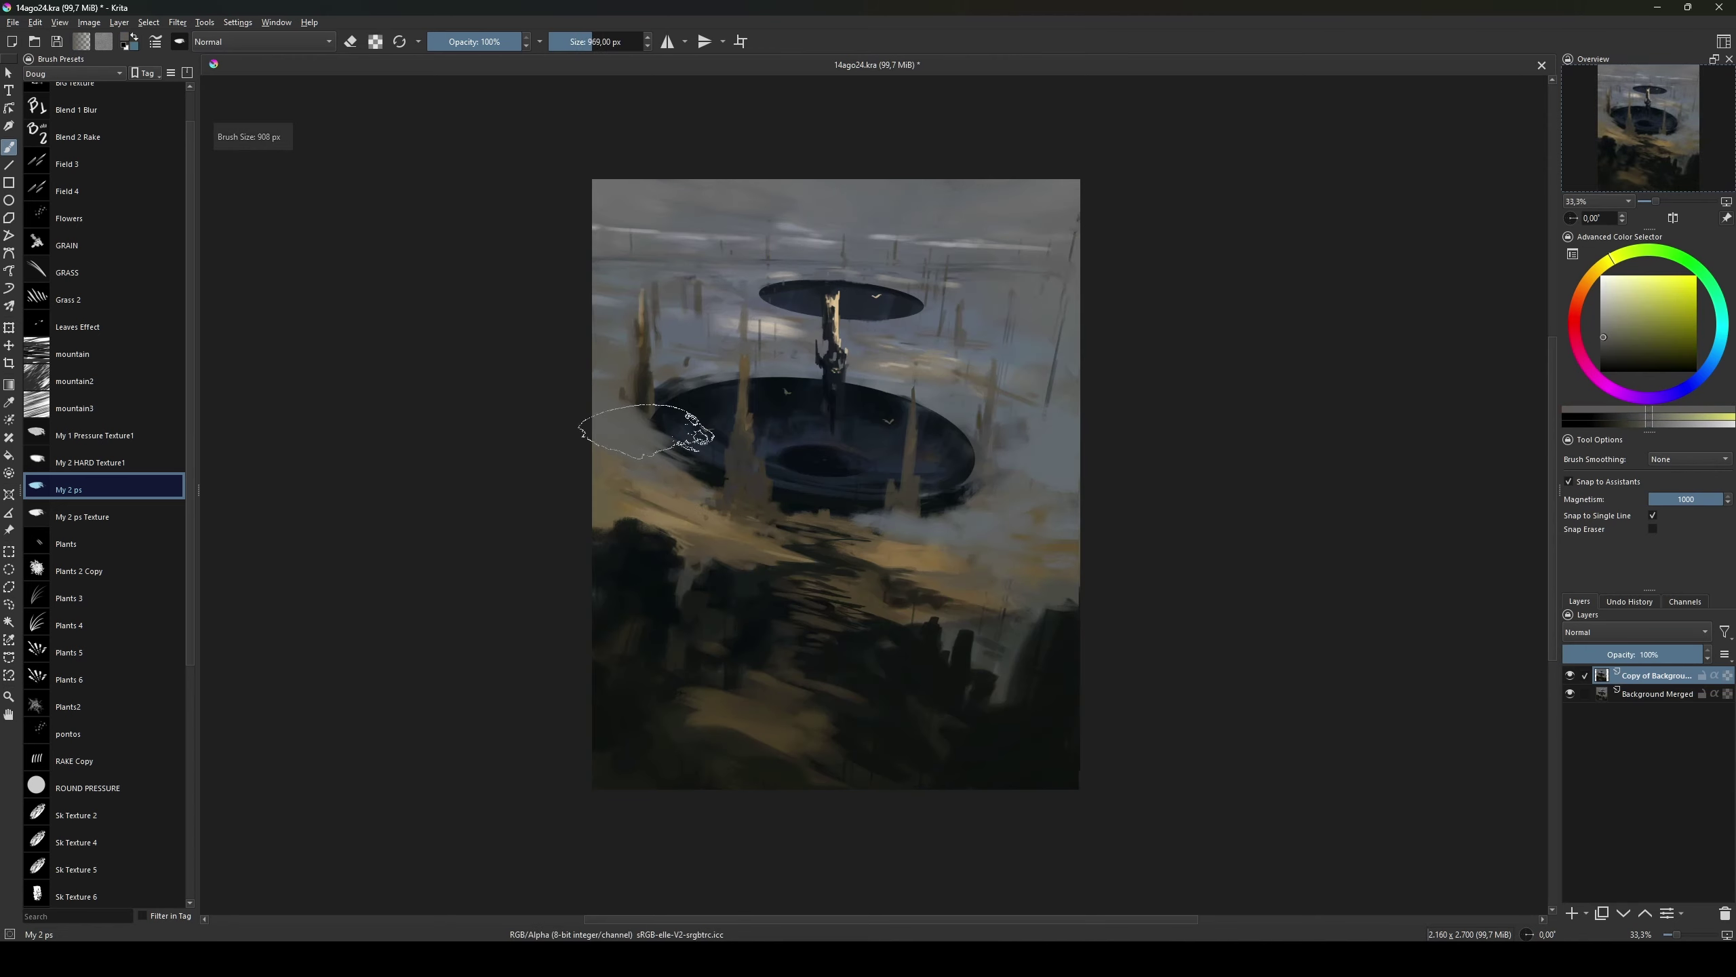
{"action": "left_click", "coordinate": [683, 438], "text": "ctrl"}
{"action": "scroll", "coordinate": [103, 616], "scroll_direction": "down", "scroll_amount": 4}
Step: Try the Square 1, SOFT 1 and Blend 1 Blur presets, settling on My 2 ps
{"action": "left_click", "coordinate": [69, 706]}
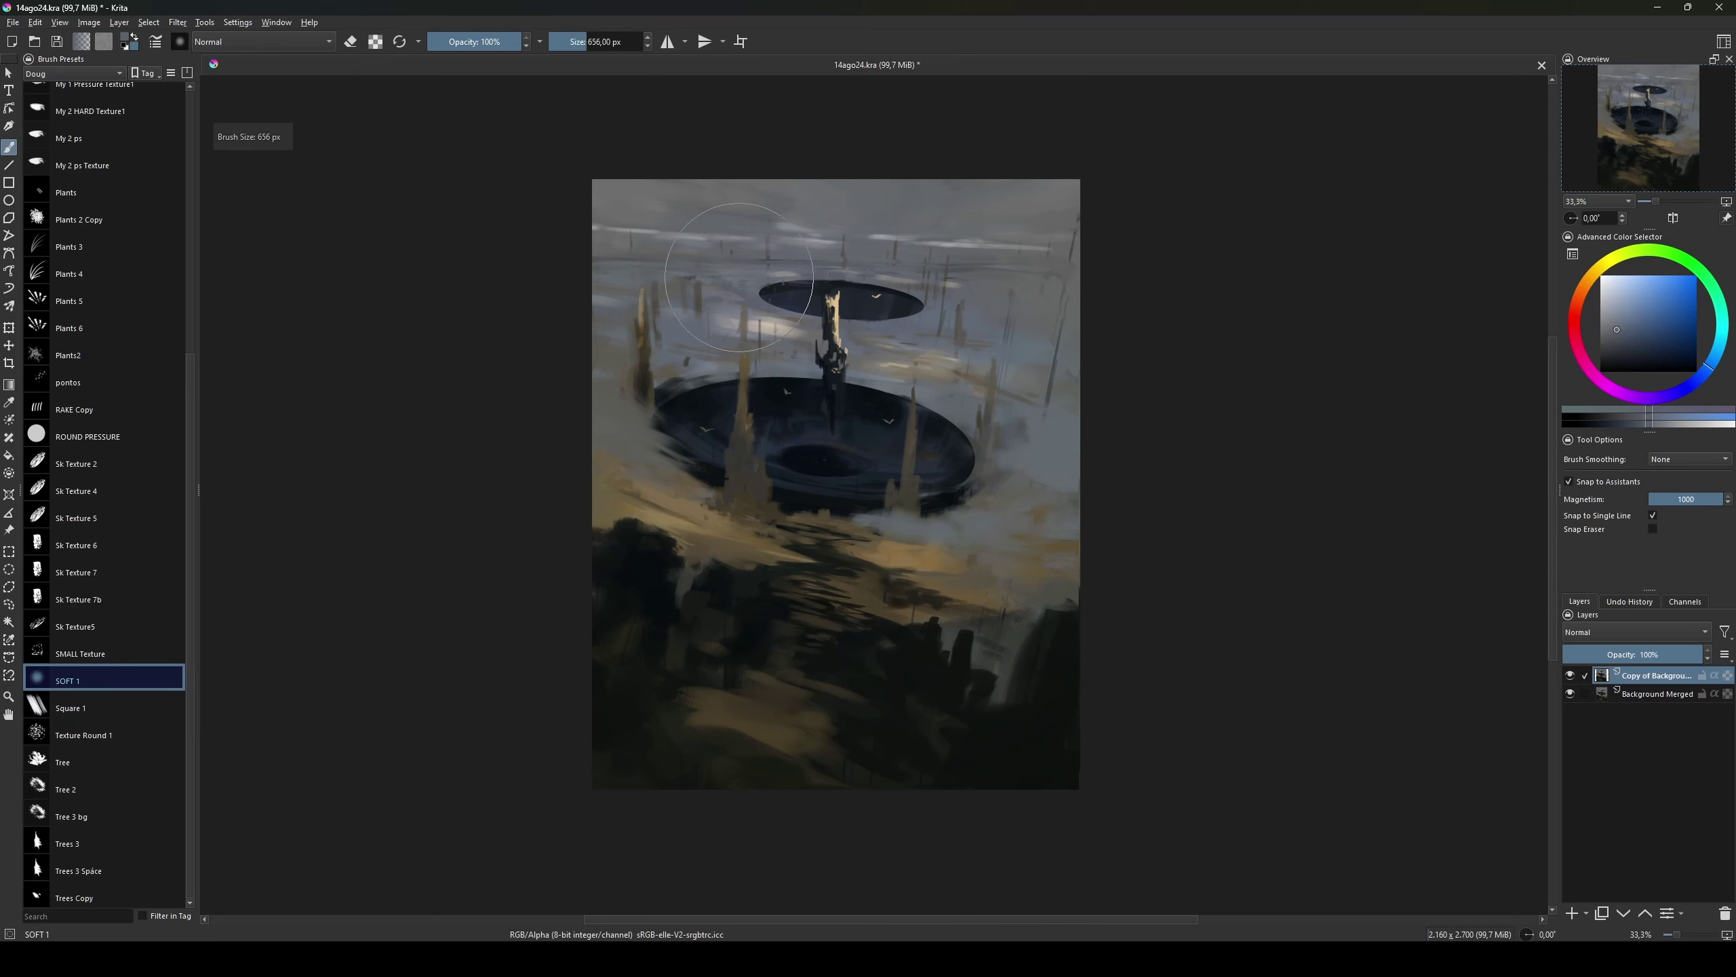
{"action": "key", "text": "slash"}
{"action": "left_click", "coordinate": [805, 274], "text": "ctrl"}
{"action": "left_click", "coordinate": [815, 307], "text": "ctrl"}
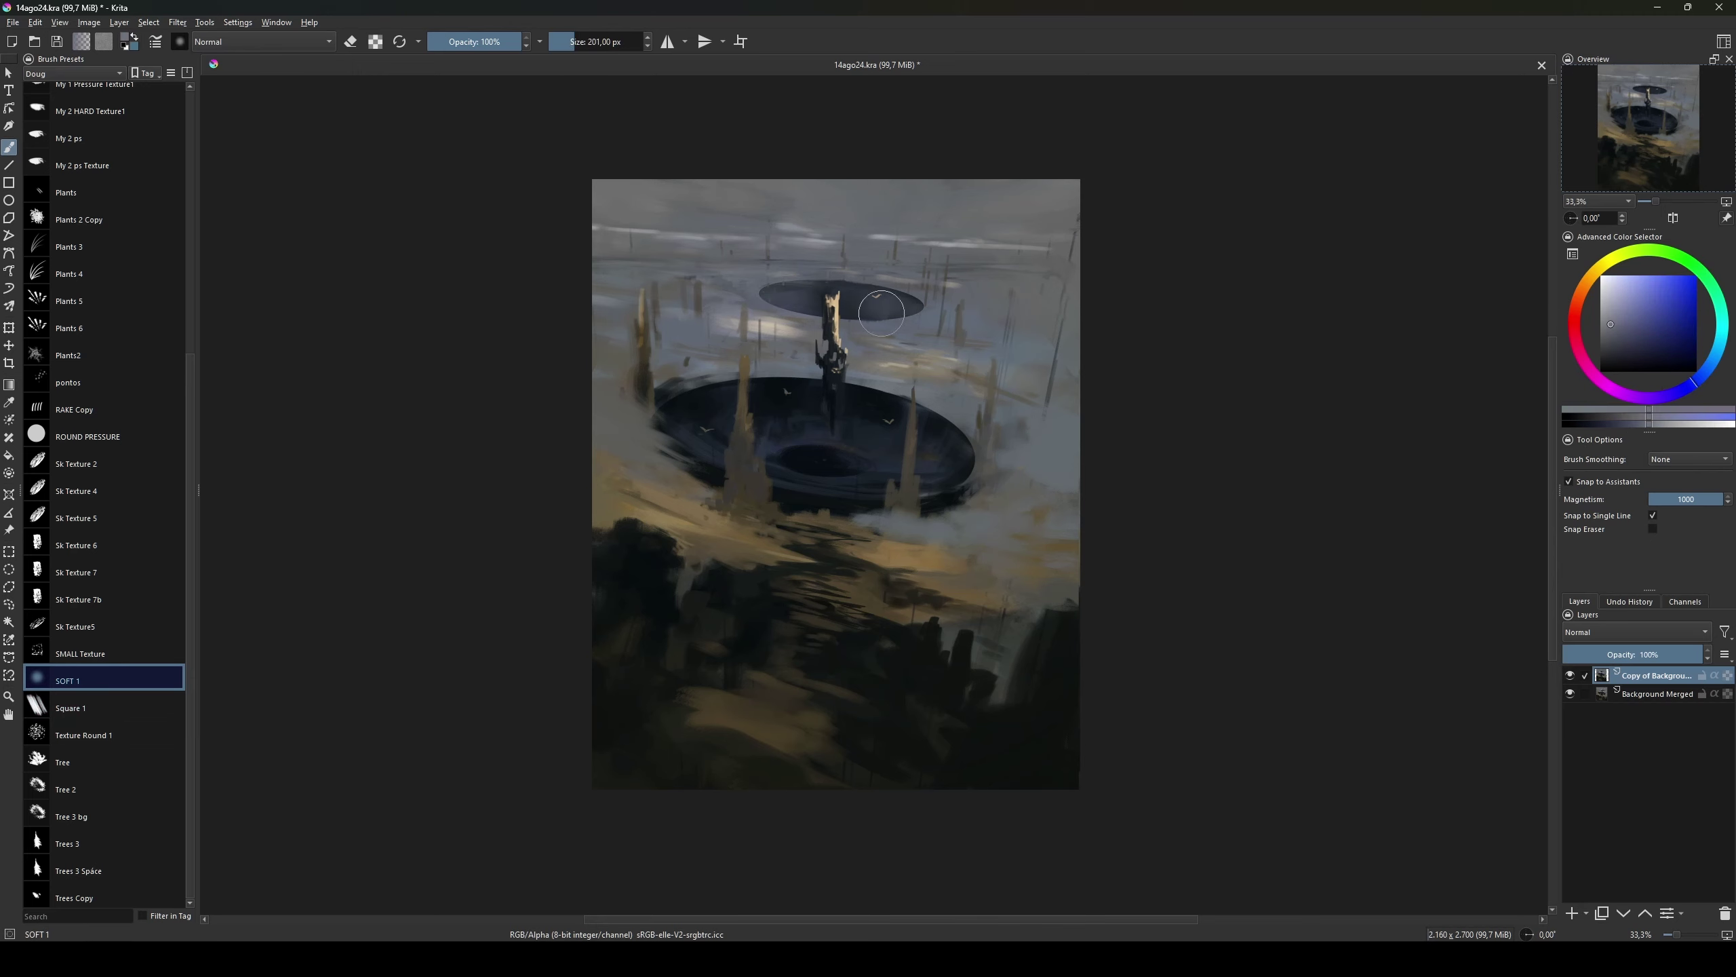
{"action": "key", "text": "bracketleft"}
{"action": "key", "text": "bracketleft"}
{"action": "key", "text": "bracketleft"}
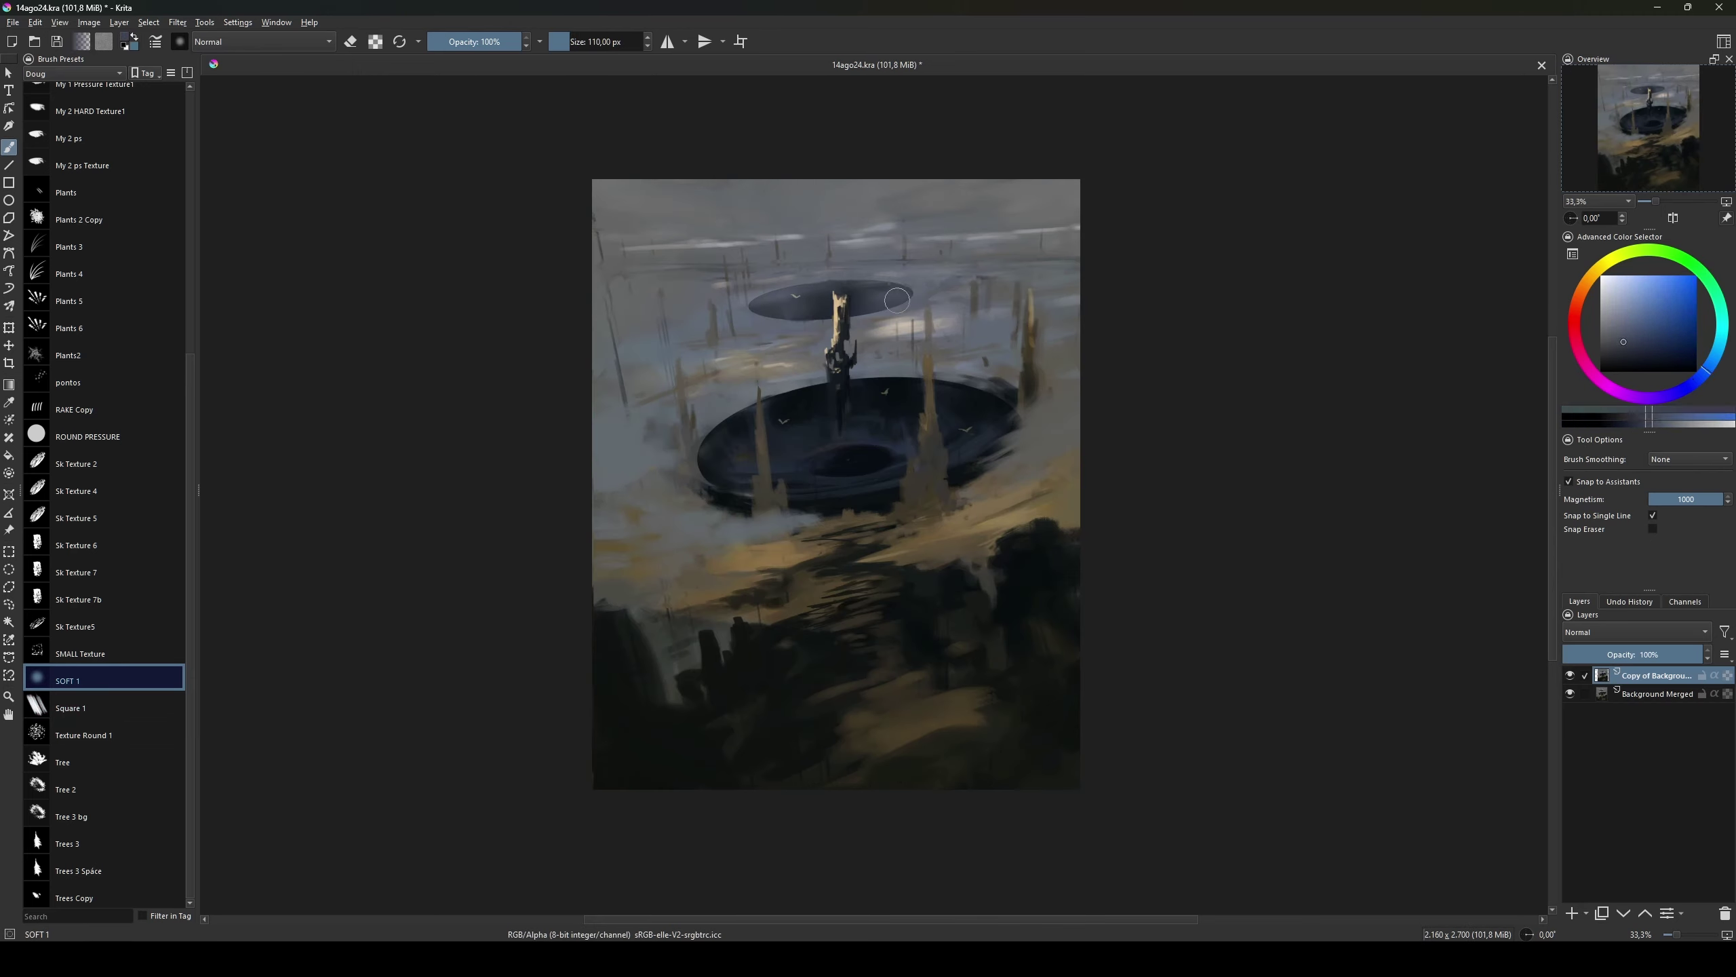
{"action": "left_click", "coordinate": [906, 299], "text": "ctrl"}
{"action": "key", "text": "slash"}
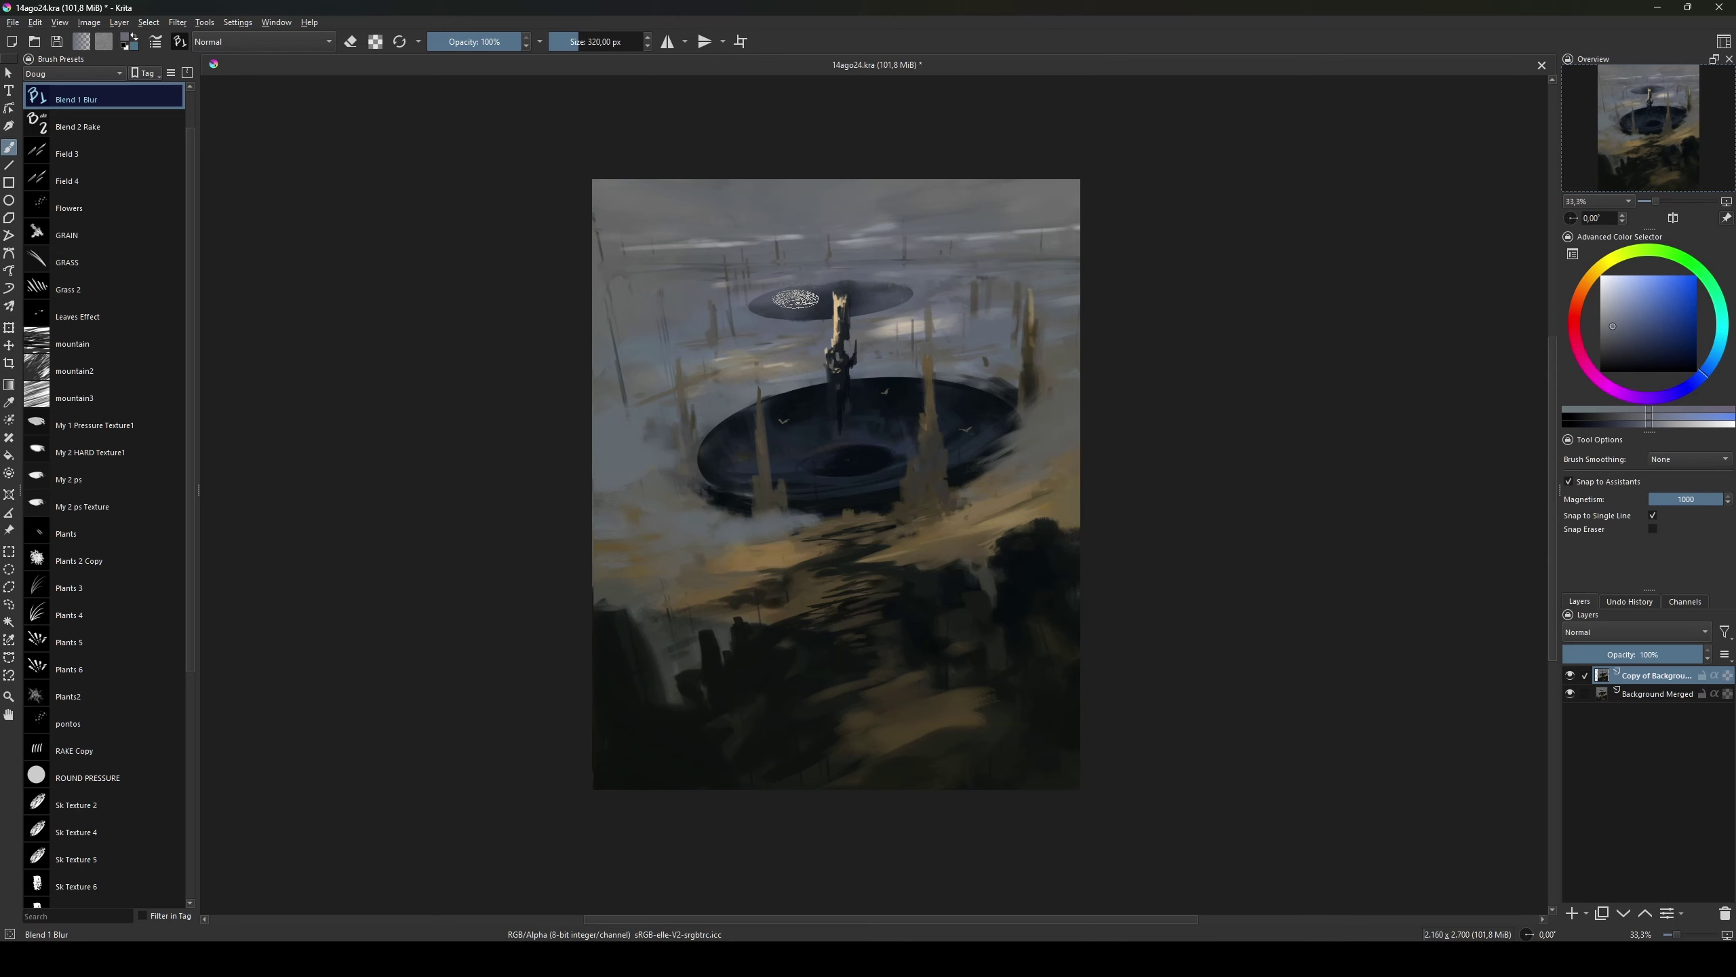
{"action": "left_click", "coordinate": [69, 478]}
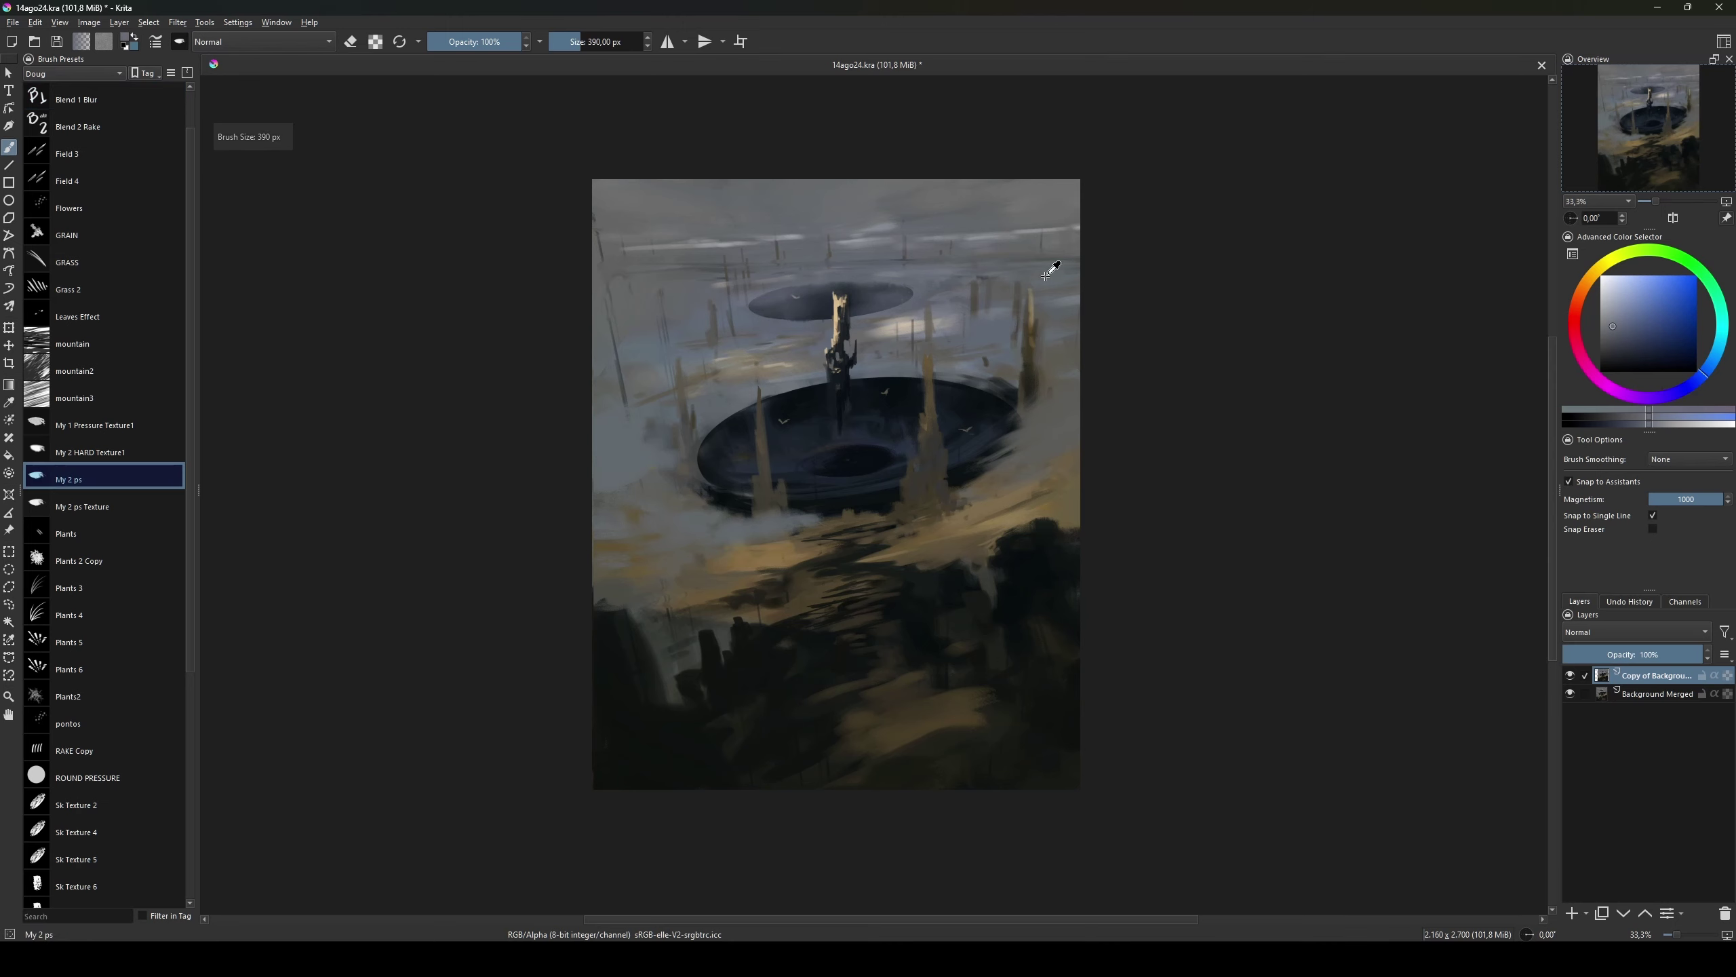
Step: Sample greyish cyan, grey-blue, dark brown and blue-grey, sizing the brush from 78 to 246 px
{"action": "left_click", "coordinate": [1047, 264], "text": "ctrl"}
{"action": "left_click", "coordinate": [830, 290], "text": "ctrl"}
{"action": "key", "text": "bracketleft"}
{"action": "key", "text": "bracketleft"}
{"action": "key", "text": "bracketleft"}
{"action": "key", "text": "bracketright"}
{"action": "key", "text": "bracketright"}
{"action": "key", "text": "bracketright"}
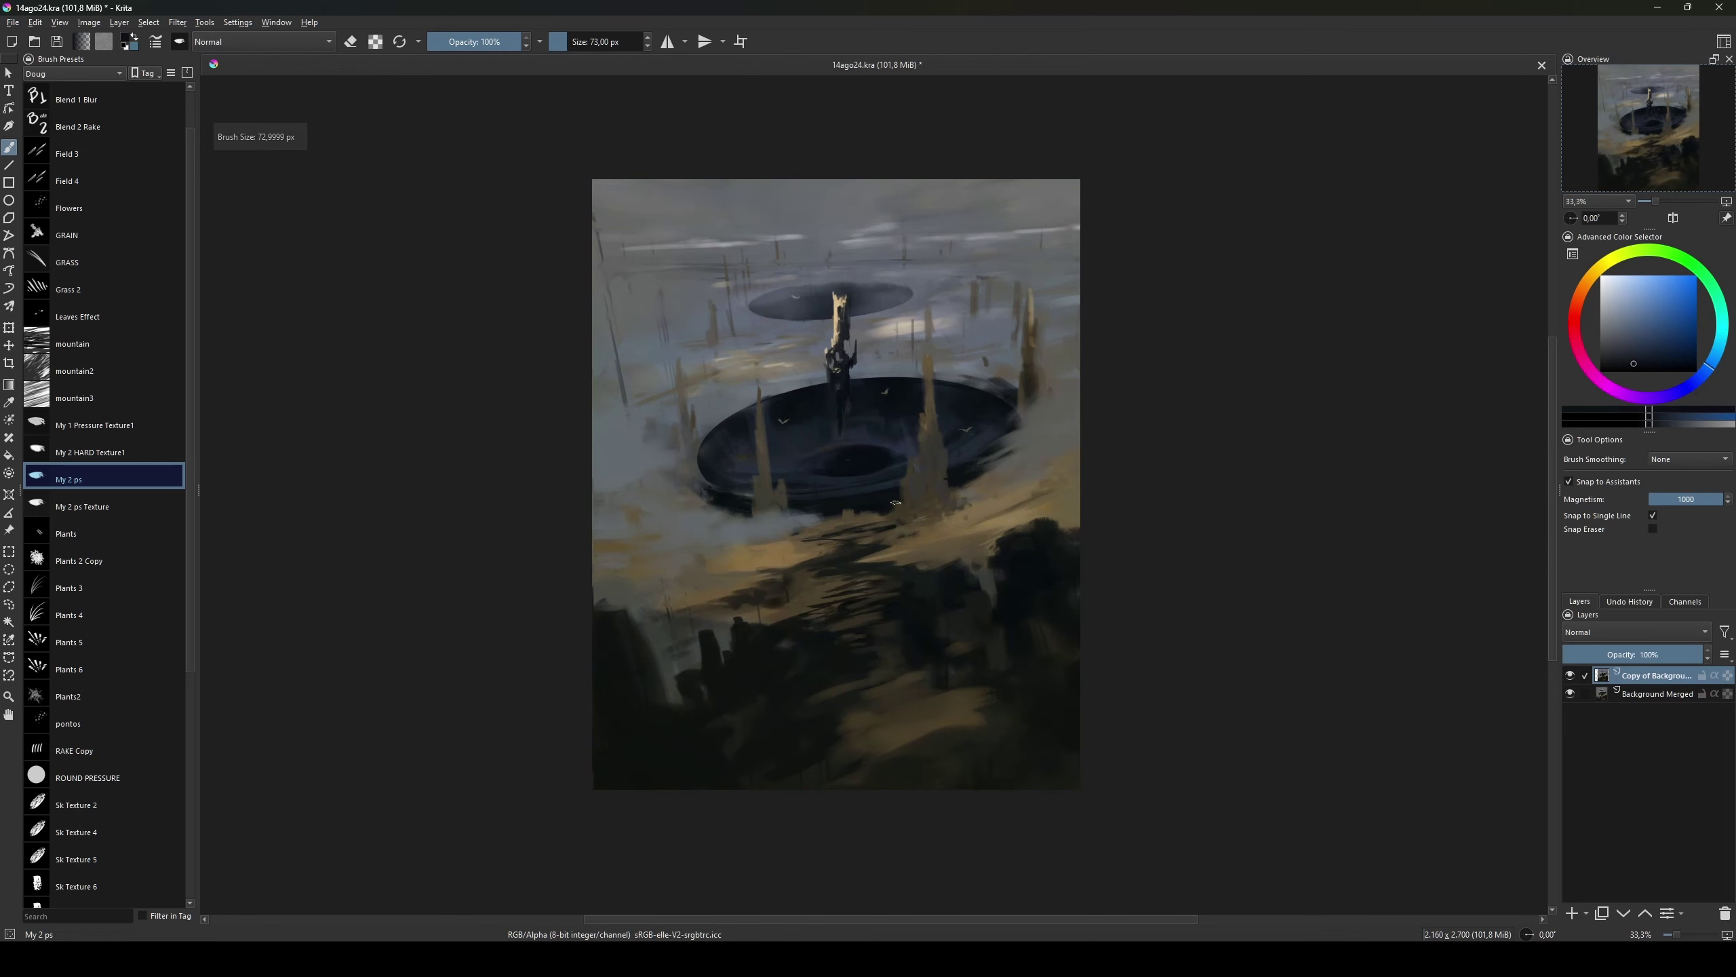
{"action": "left_click", "coordinate": [952, 509], "text": "ctrl"}
{"action": "key", "text": "bracketright"}
{"action": "key", "text": "bracketright"}
{"action": "key", "text": "bracketright"}
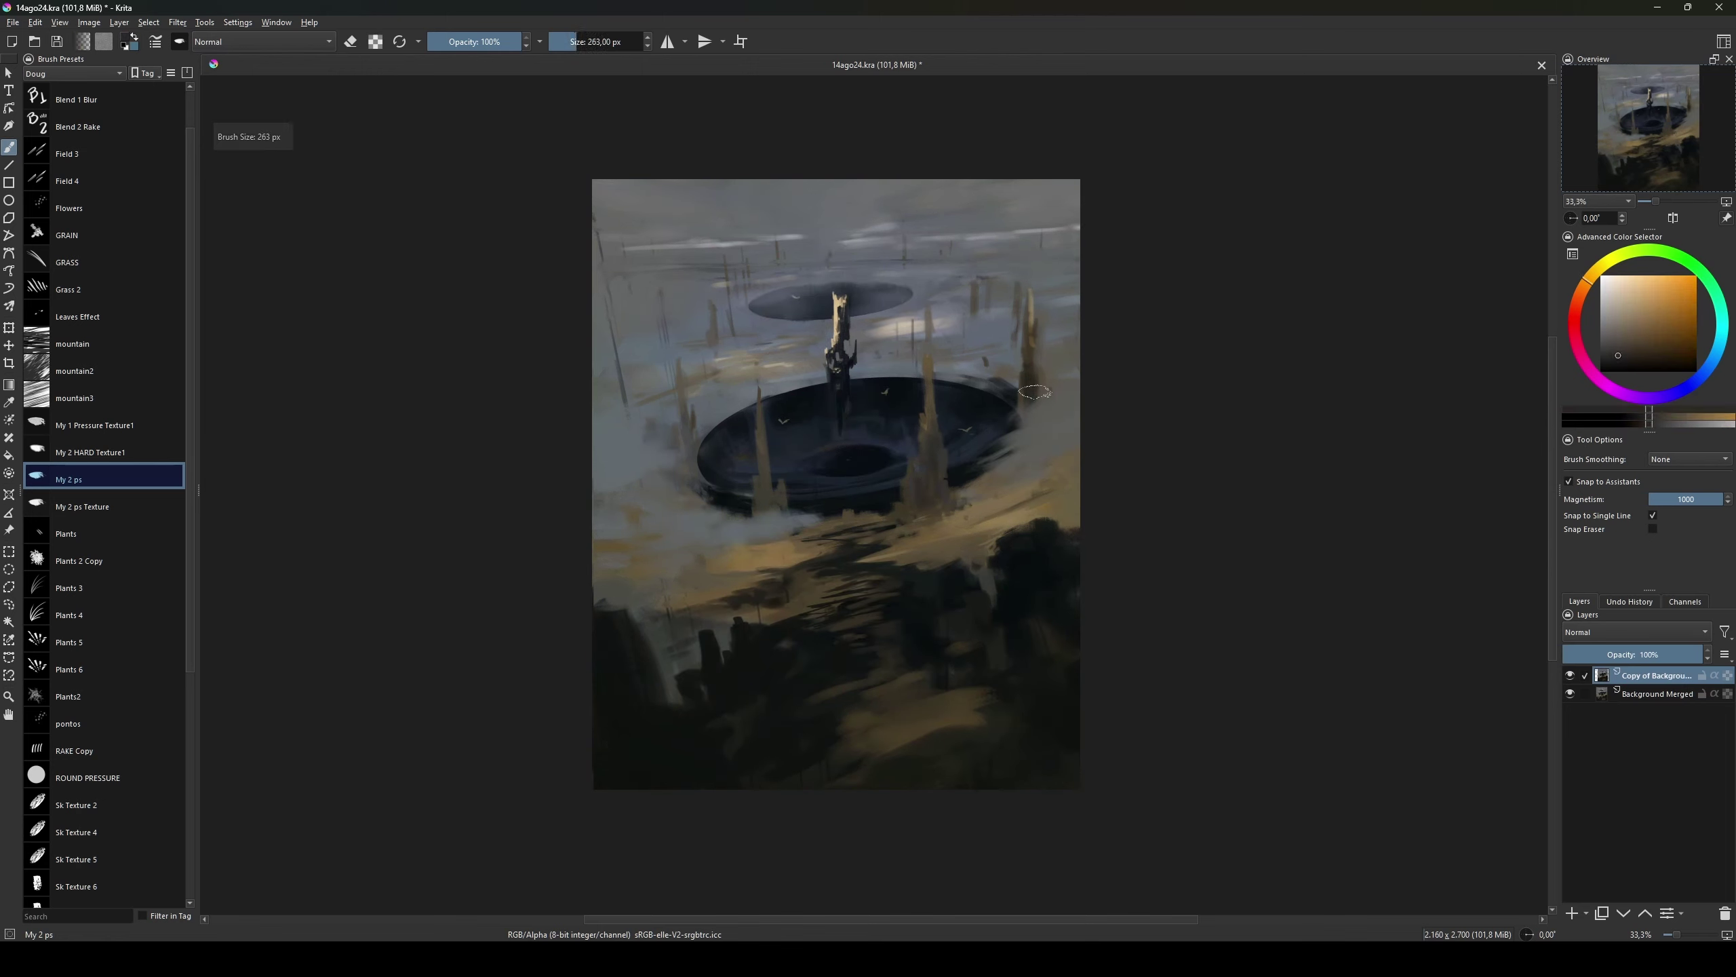
{"action": "key", "text": "bracketright"}
{"action": "left_click", "coordinate": [756, 411], "text": "ctrl"}
{"action": "key", "text": "bracketright"}
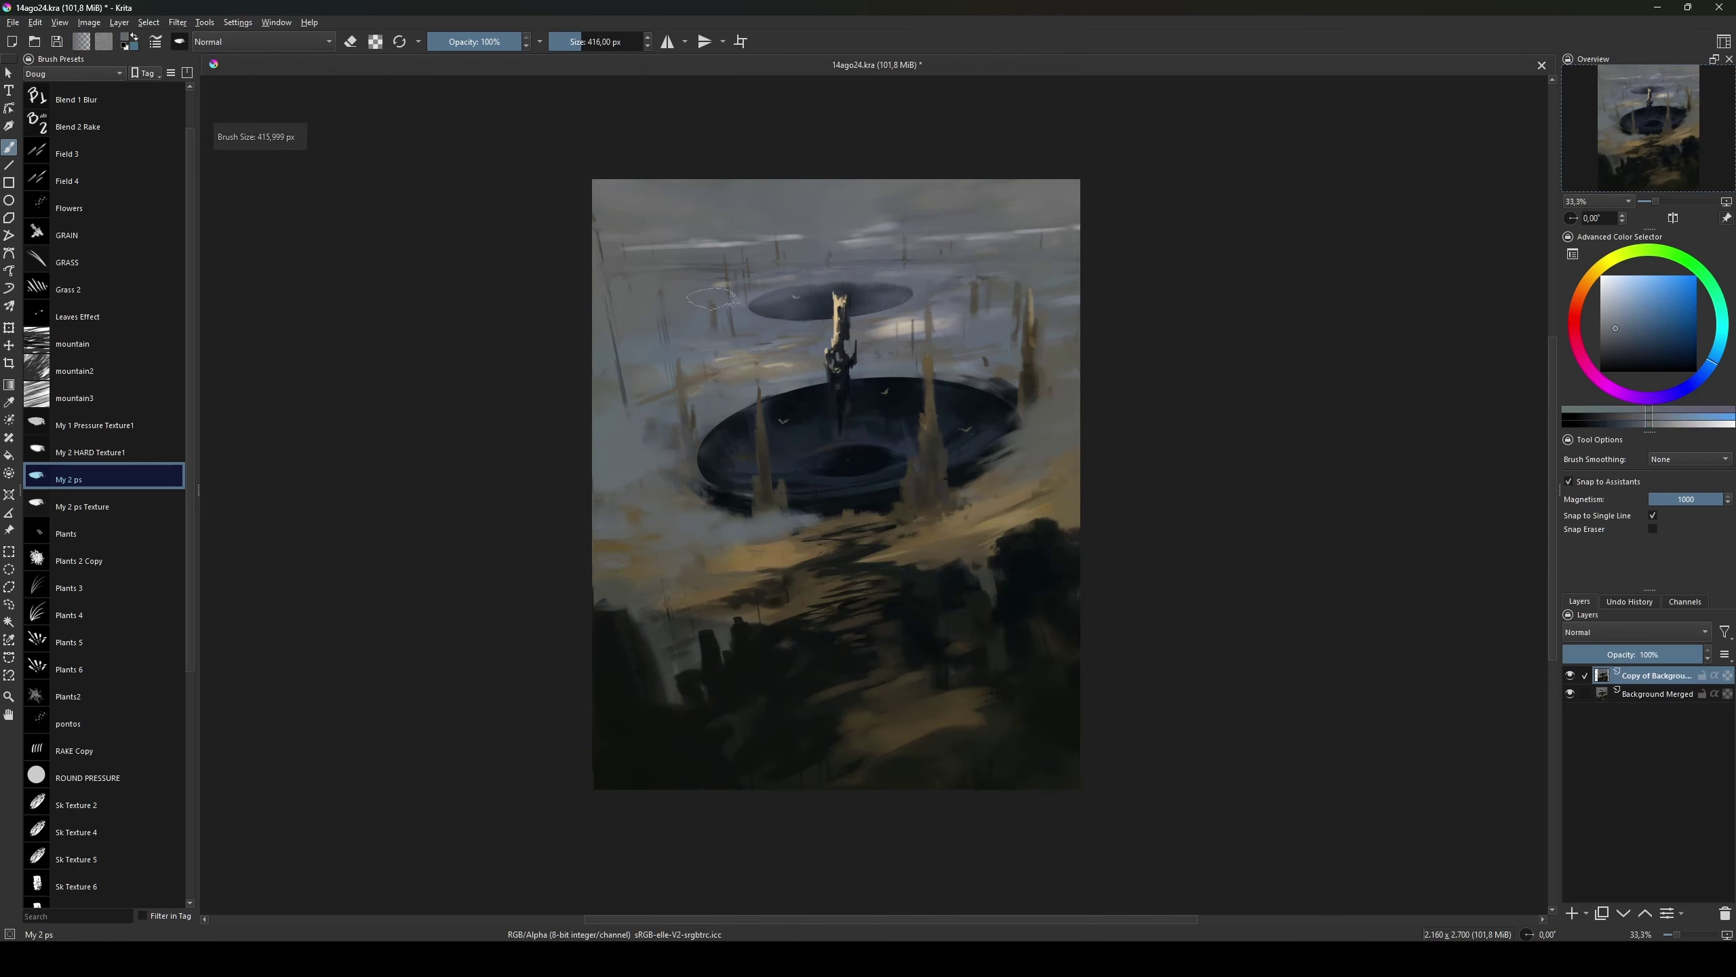
Step: Sample lighter blue, yellowish brown and orange at 126 px, then select SOFT 1
{"action": "left_click", "coordinate": [861, 288], "text": "ctrl"}
{"action": "key", "text": "bracketright"}
{"action": "key", "text": "bracketright"}
{"action": "key", "text": "bracketright"}
{"action": "key", "text": "bracketleft"}
{"action": "left_click", "coordinate": [930, 498], "text": "ctrl"}
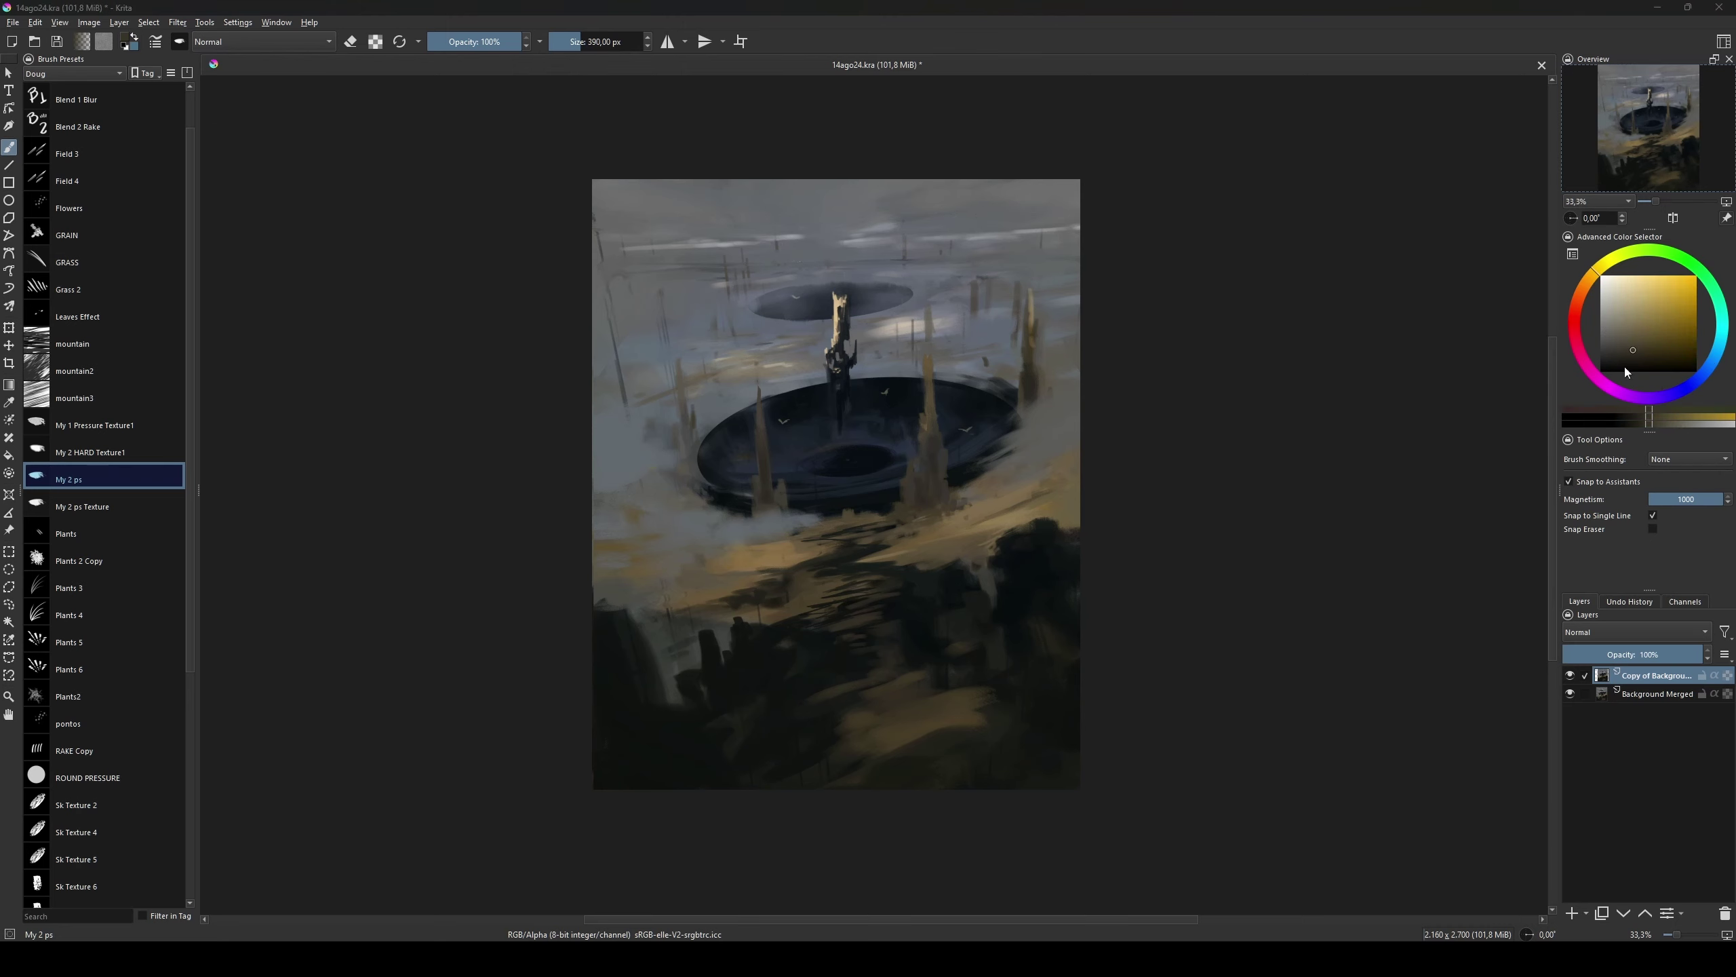
{"action": "left_click", "coordinate": [925, 501], "text": "ctrl"}
{"action": "key", "text": "bracketleft"}
{"action": "key", "text": "bracketleft"}
{"action": "key", "text": "bracketleft"}
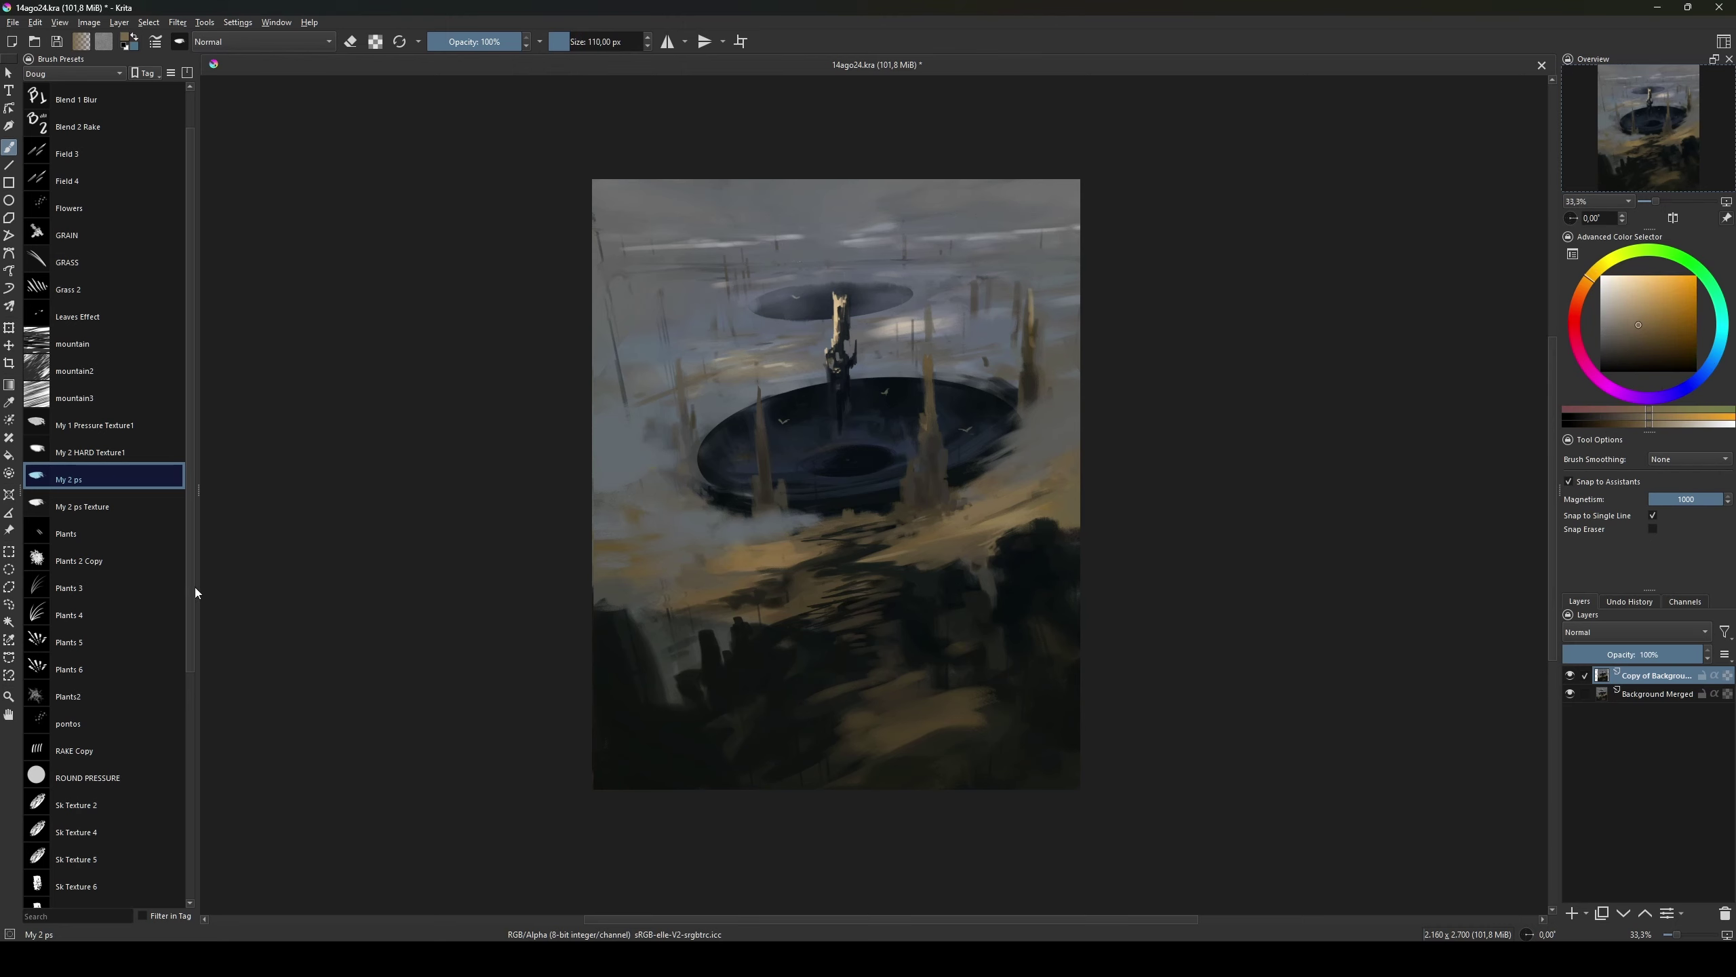
{"action": "scroll", "coordinate": [102, 616], "scroll_direction": "down", "scroll_amount": 5}
{"action": "left_click", "coordinate": [69, 679]}
Step: Add a new Overlay paint layer with the soft brush and a saturated orange colour
{"action": "key", "text": "Insert"}
{"action": "left_click", "coordinate": [1636, 631]}
{"action": "left_click", "coordinate": [1602, 572]}
{"action": "key", "text": "bracketright"}
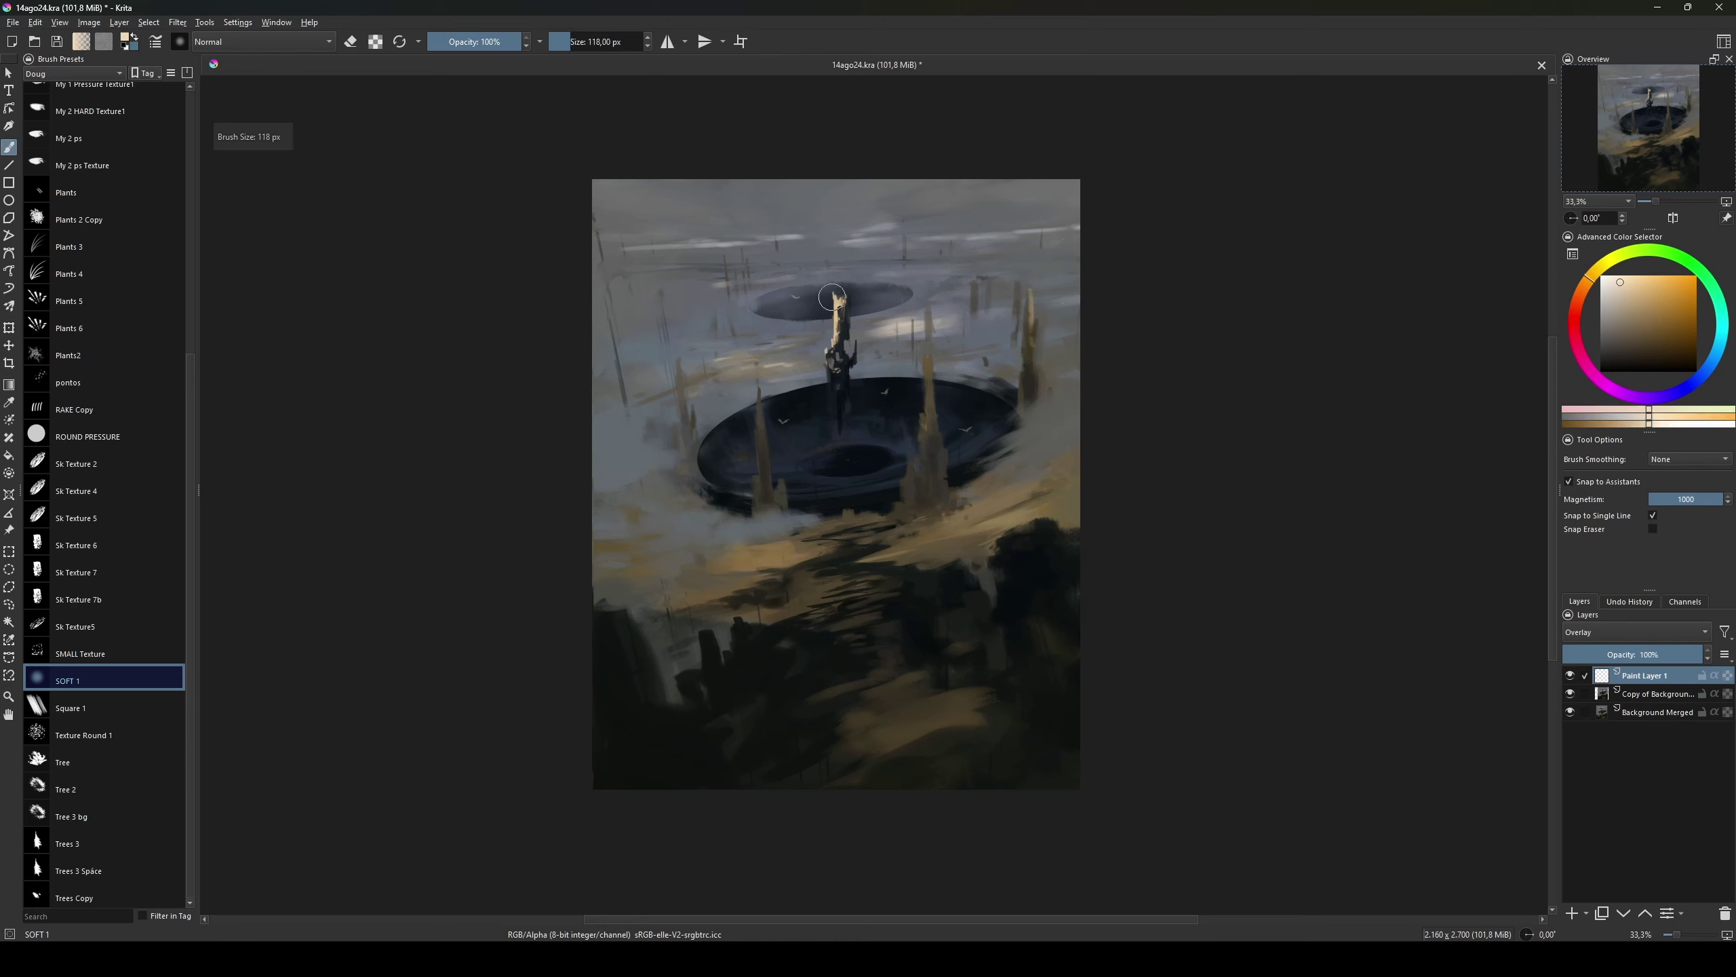
{"action": "key", "text": "bracketright"}
{"action": "left_click_drag", "start_coordinate": [828, 307], "coordinate": [833, 314]}
{"action": "left_click", "coordinate": [833, 314], "text": "ctrl"}
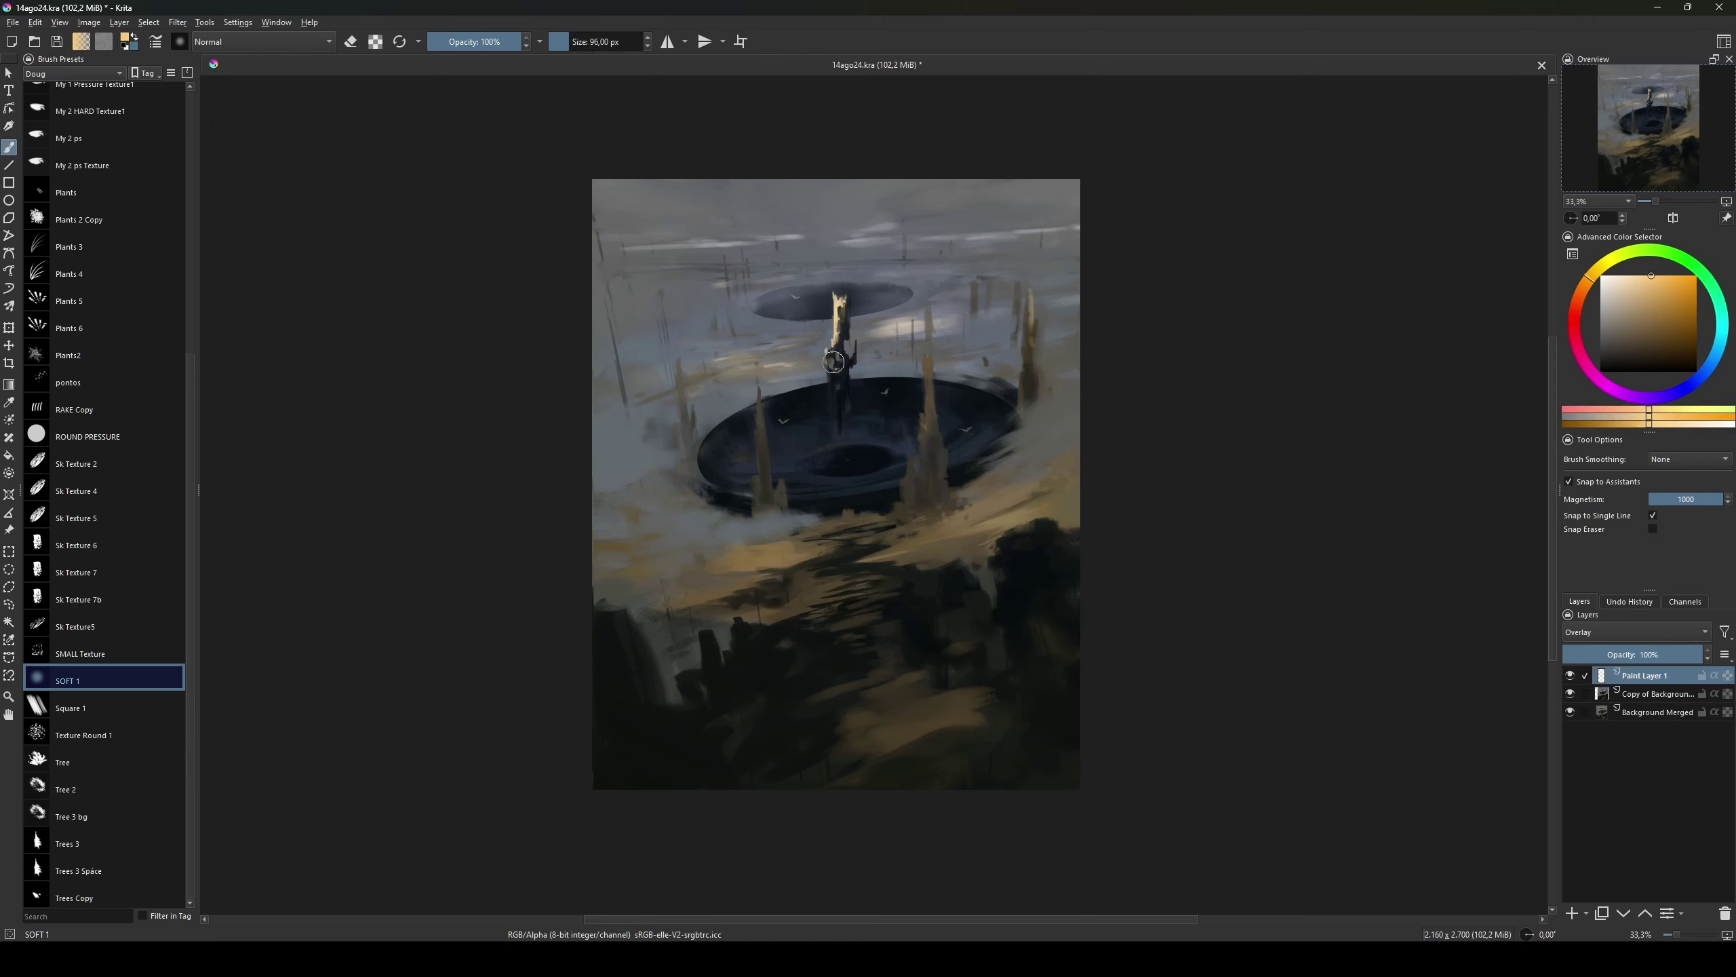
Step: Paint a warm soft glow over the spire and sky, then merge the layer down
{"action": "left_click", "coordinate": [833, 361]}
{"action": "left_click", "coordinate": [686, 338], "text": "ctrl"}
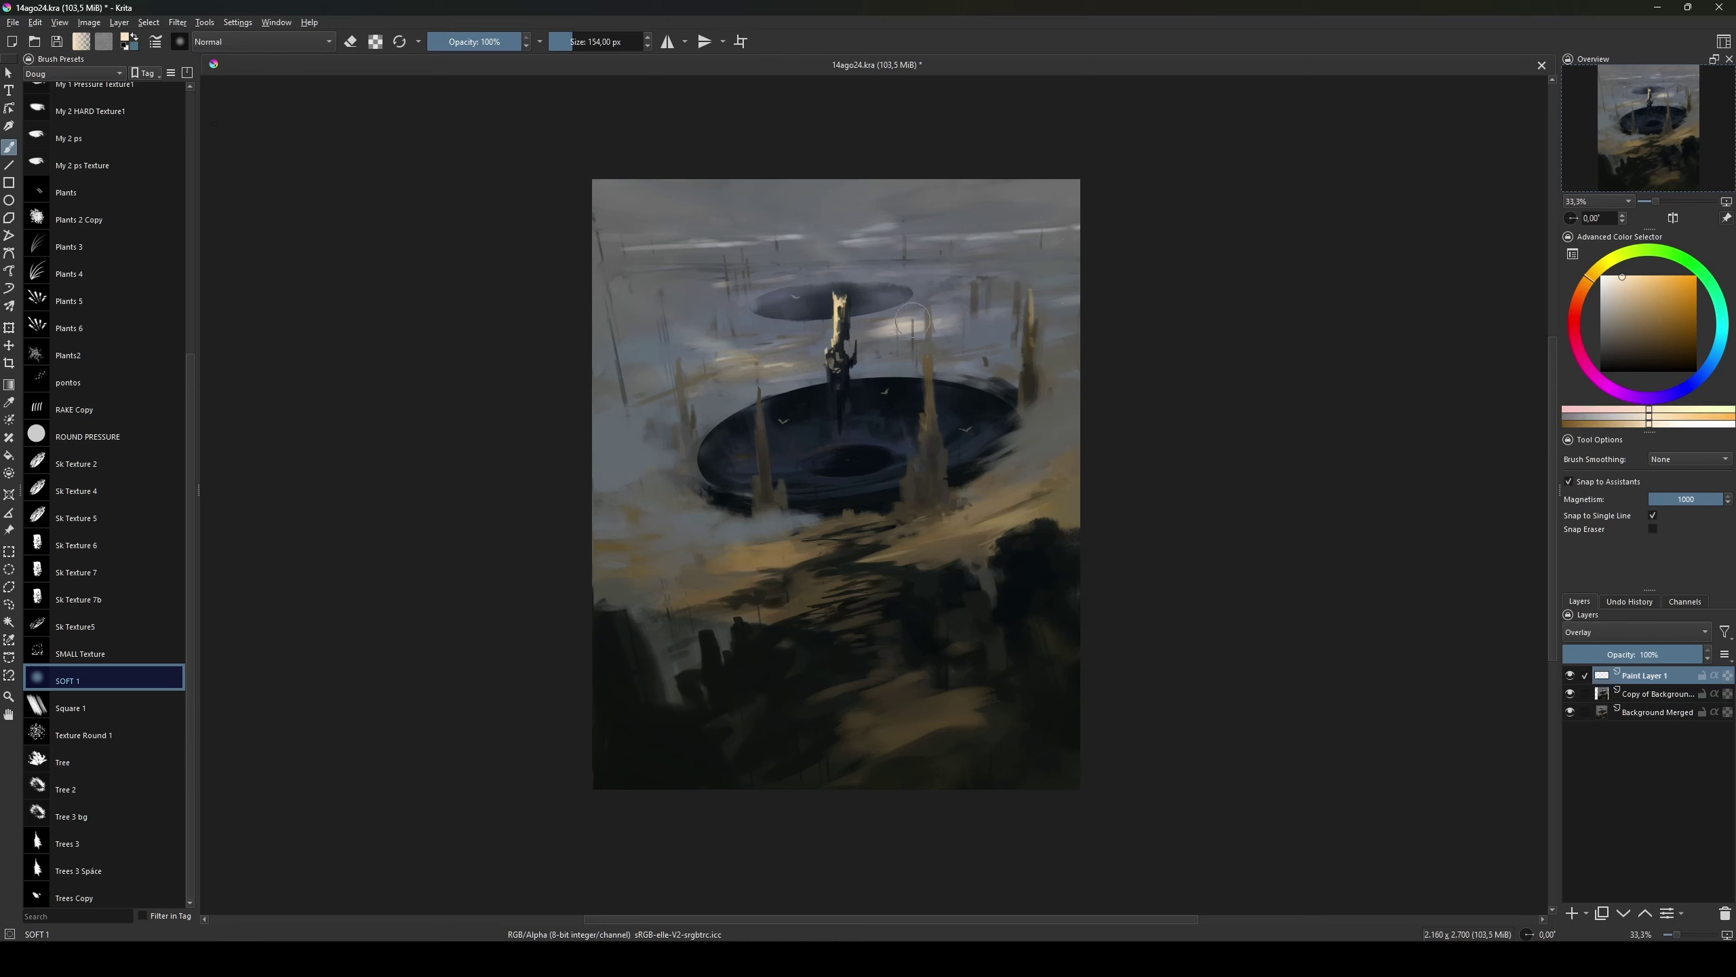
{"action": "left_click_drag", "start_coordinate": [913, 320], "coordinate": [941, 373]}
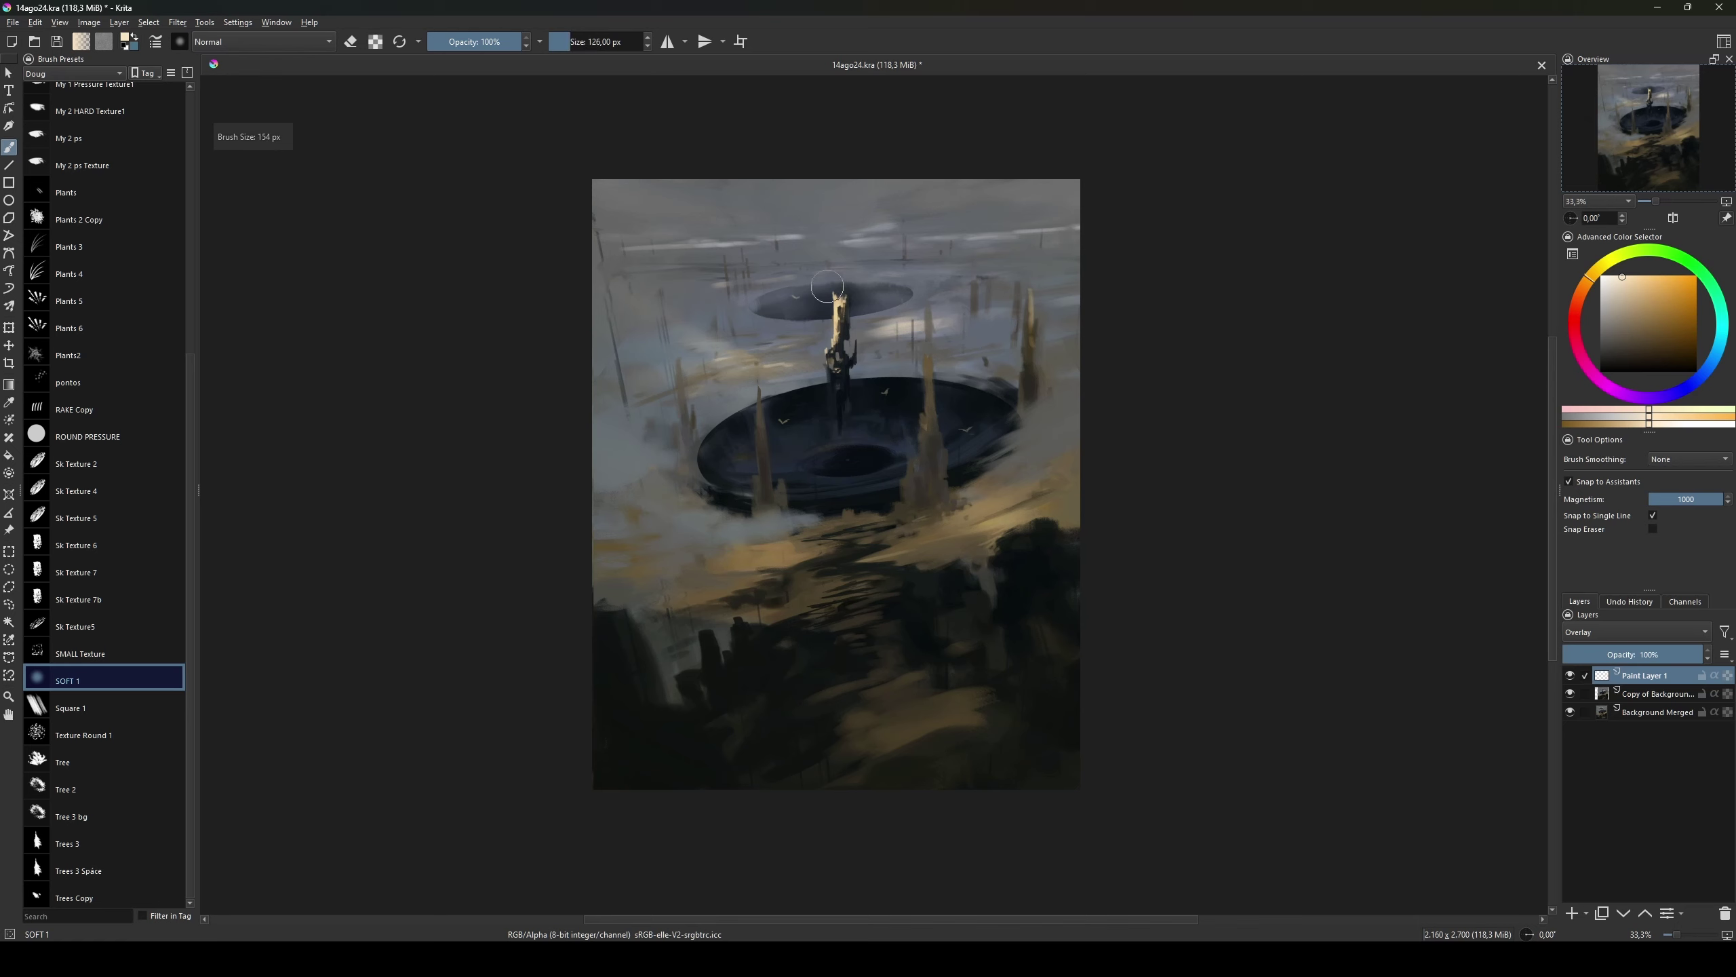
{"action": "left_click_drag", "start_coordinate": [827, 287], "coordinate": [698, 163]}
{"action": "left_click_drag", "start_coordinate": [725, 347], "coordinate": [759, 347]}
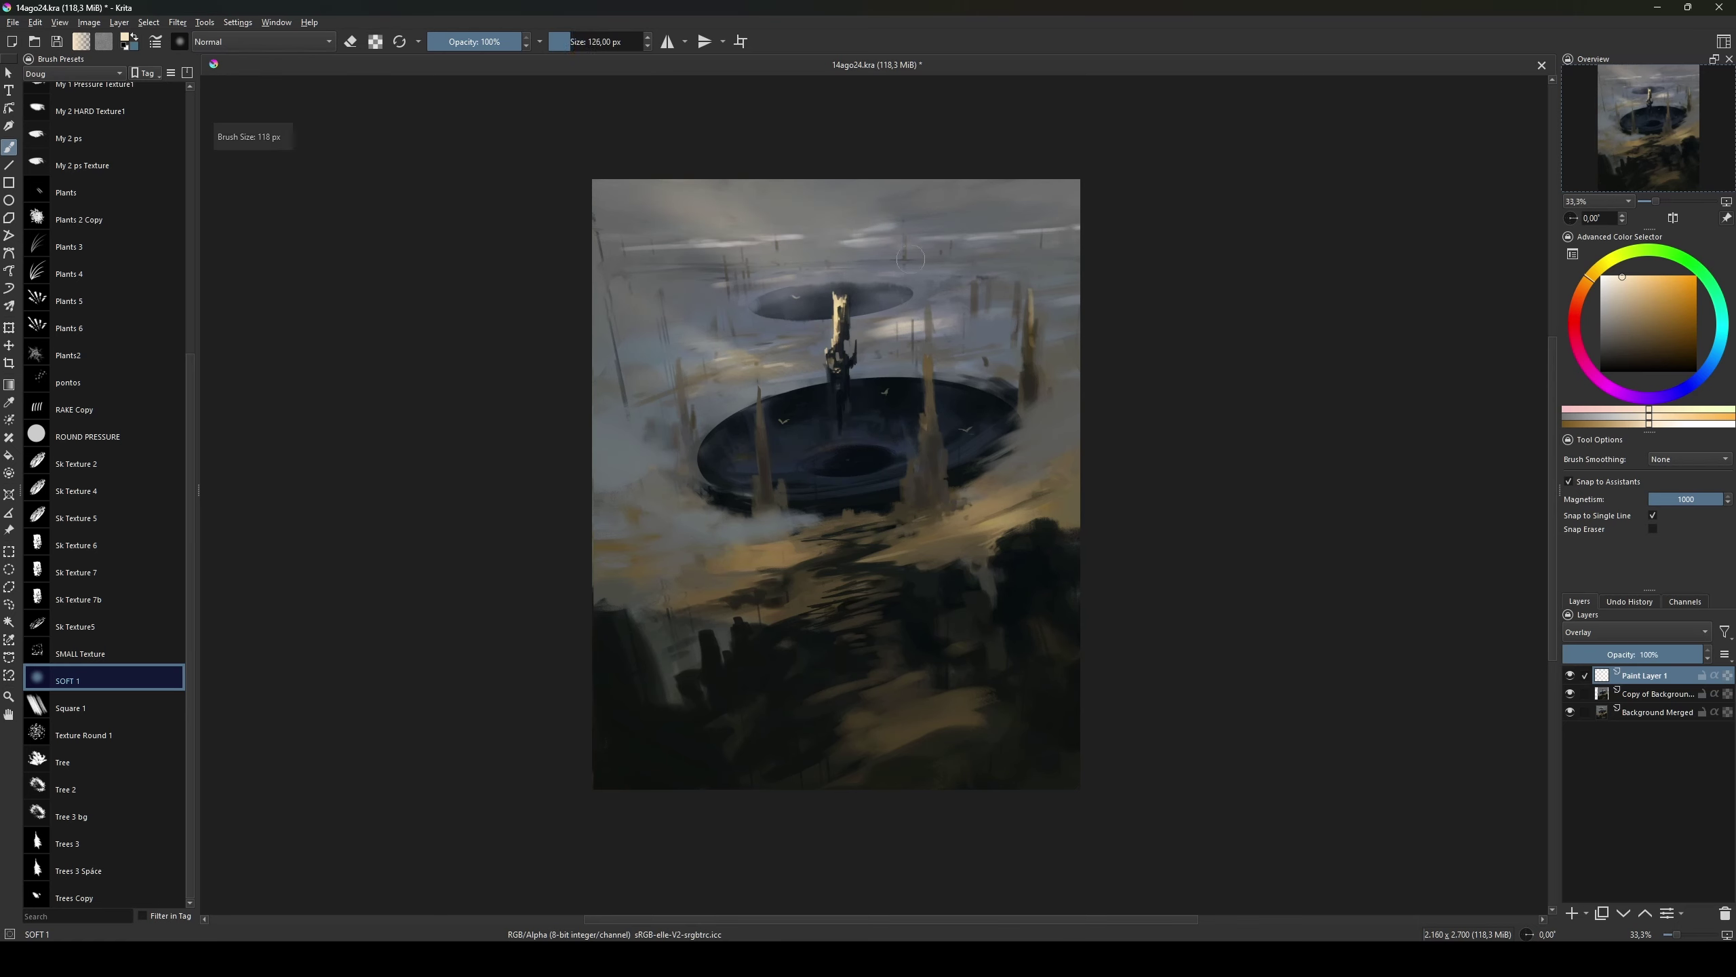
{"action": "left_click_drag", "start_coordinate": [909, 258], "coordinate": [720, 265]}
{"action": "key", "text": "ctrl+e"}
Step: Select all, cancel a transform, deselect, and choose the My 2 ps textured brush
{"action": "key", "text": "ctrl+a"}
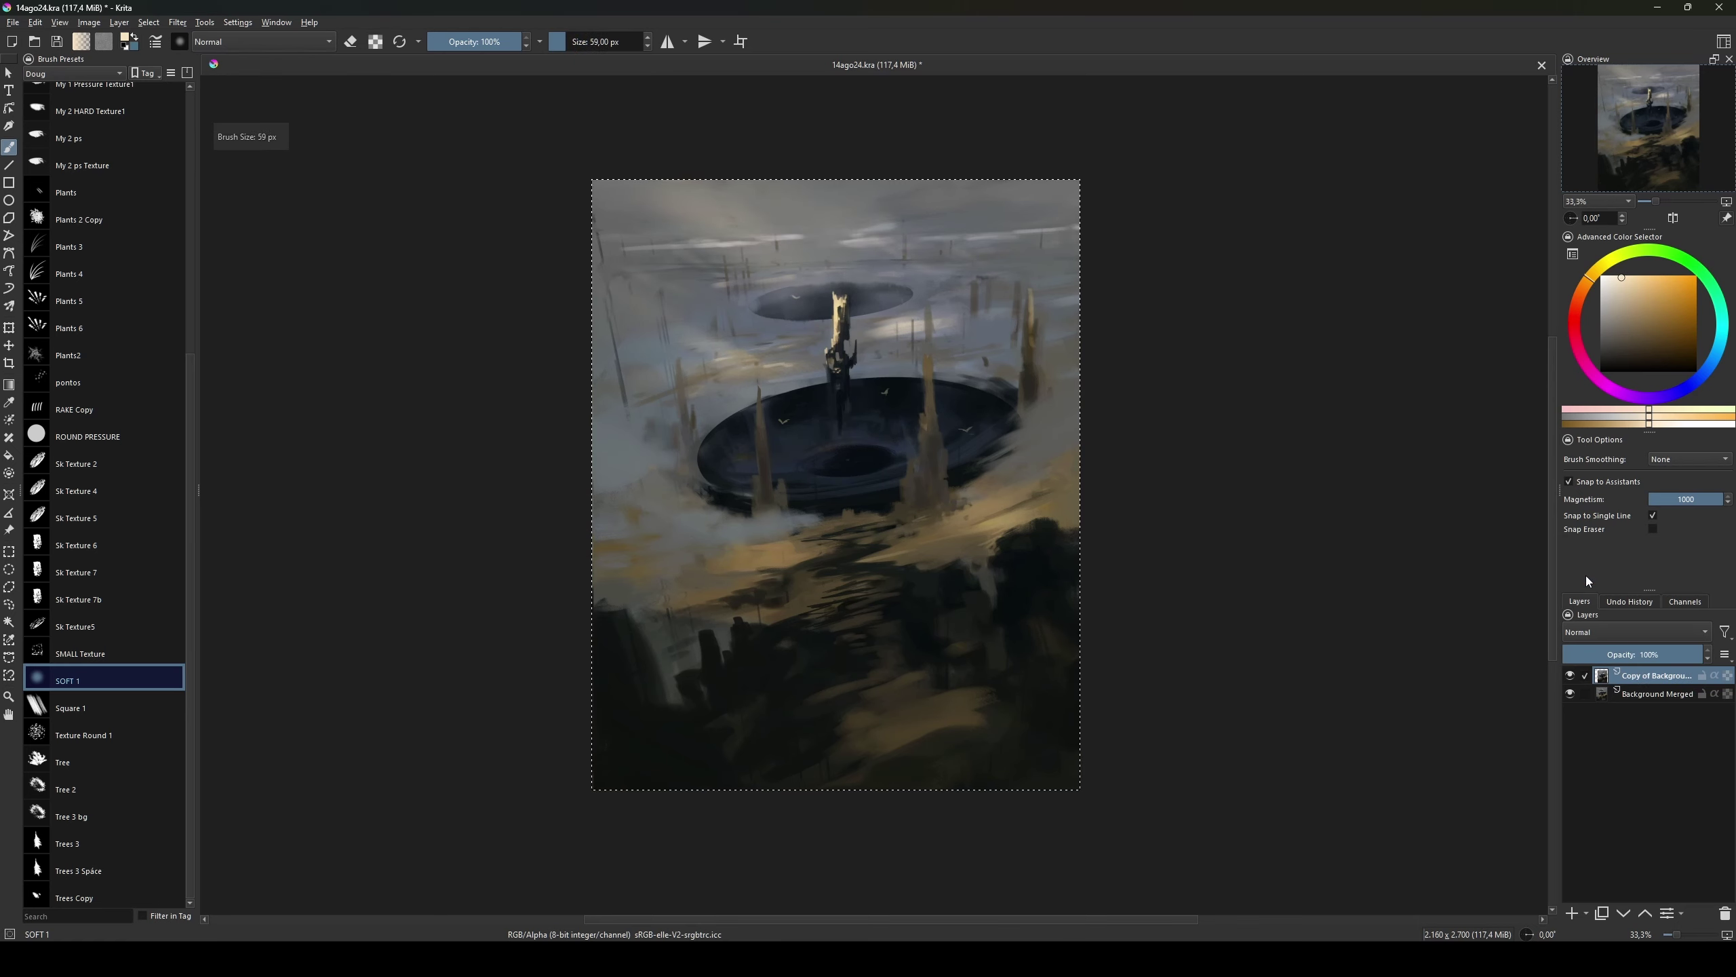
{"action": "key", "text": "ctrl+t"}
{"action": "key", "text": "Escape"}
{"action": "key", "text": "ctrl+shift+a"}
{"action": "scroll", "coordinate": [103, 454], "scroll_direction": "up", "scroll_amount": 2}
{"action": "left_click", "coordinate": [68, 315]}
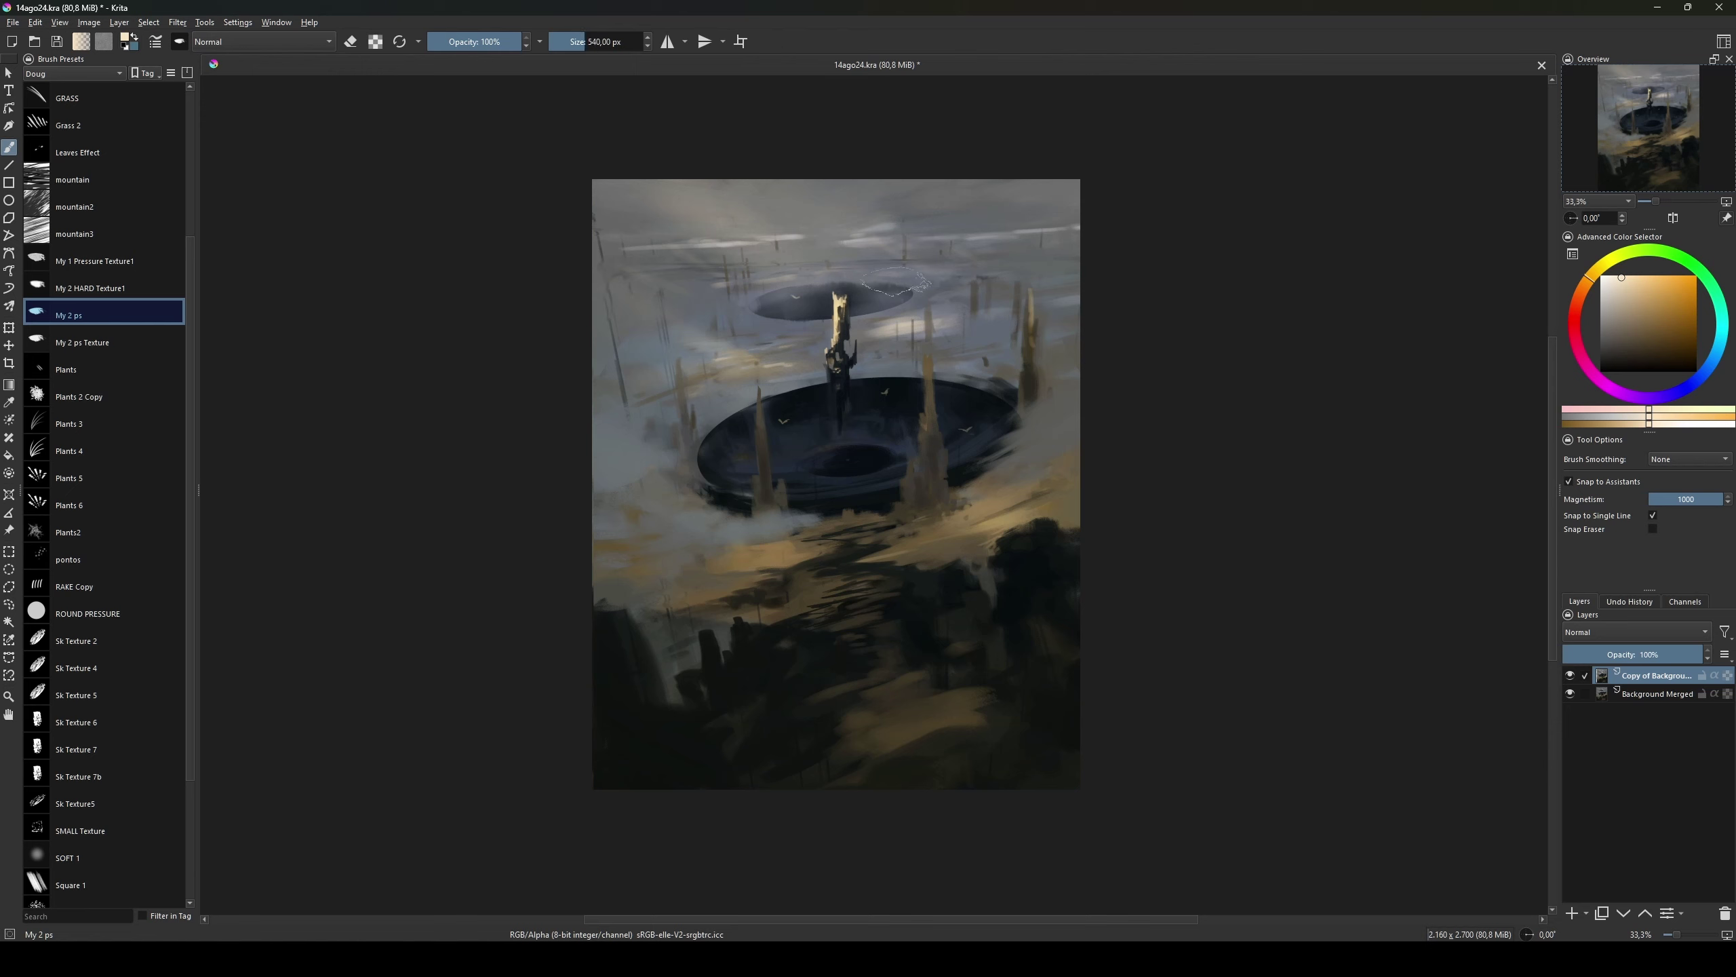
Step: Sample lighter, dark blue and teal colours, adjusting the brush size for each
{"action": "mouse_move", "coordinate": [895, 282]}
{"action": "left_mouse_down"}
{"action": "mouse_move", "coordinate": [814, 287]}
{"action": "mouse_move", "coordinate": [821, 315]}
{"action": "left_mouse_up"}
{"action": "left_click", "coordinate": [814, 287], "text": "ctrl"}
{"action": "left_click", "coordinate": [872, 413], "text": "ctrl"}
{"action": "left_click_drag", "start_coordinate": [872, 414], "coordinate": [888, 410]}
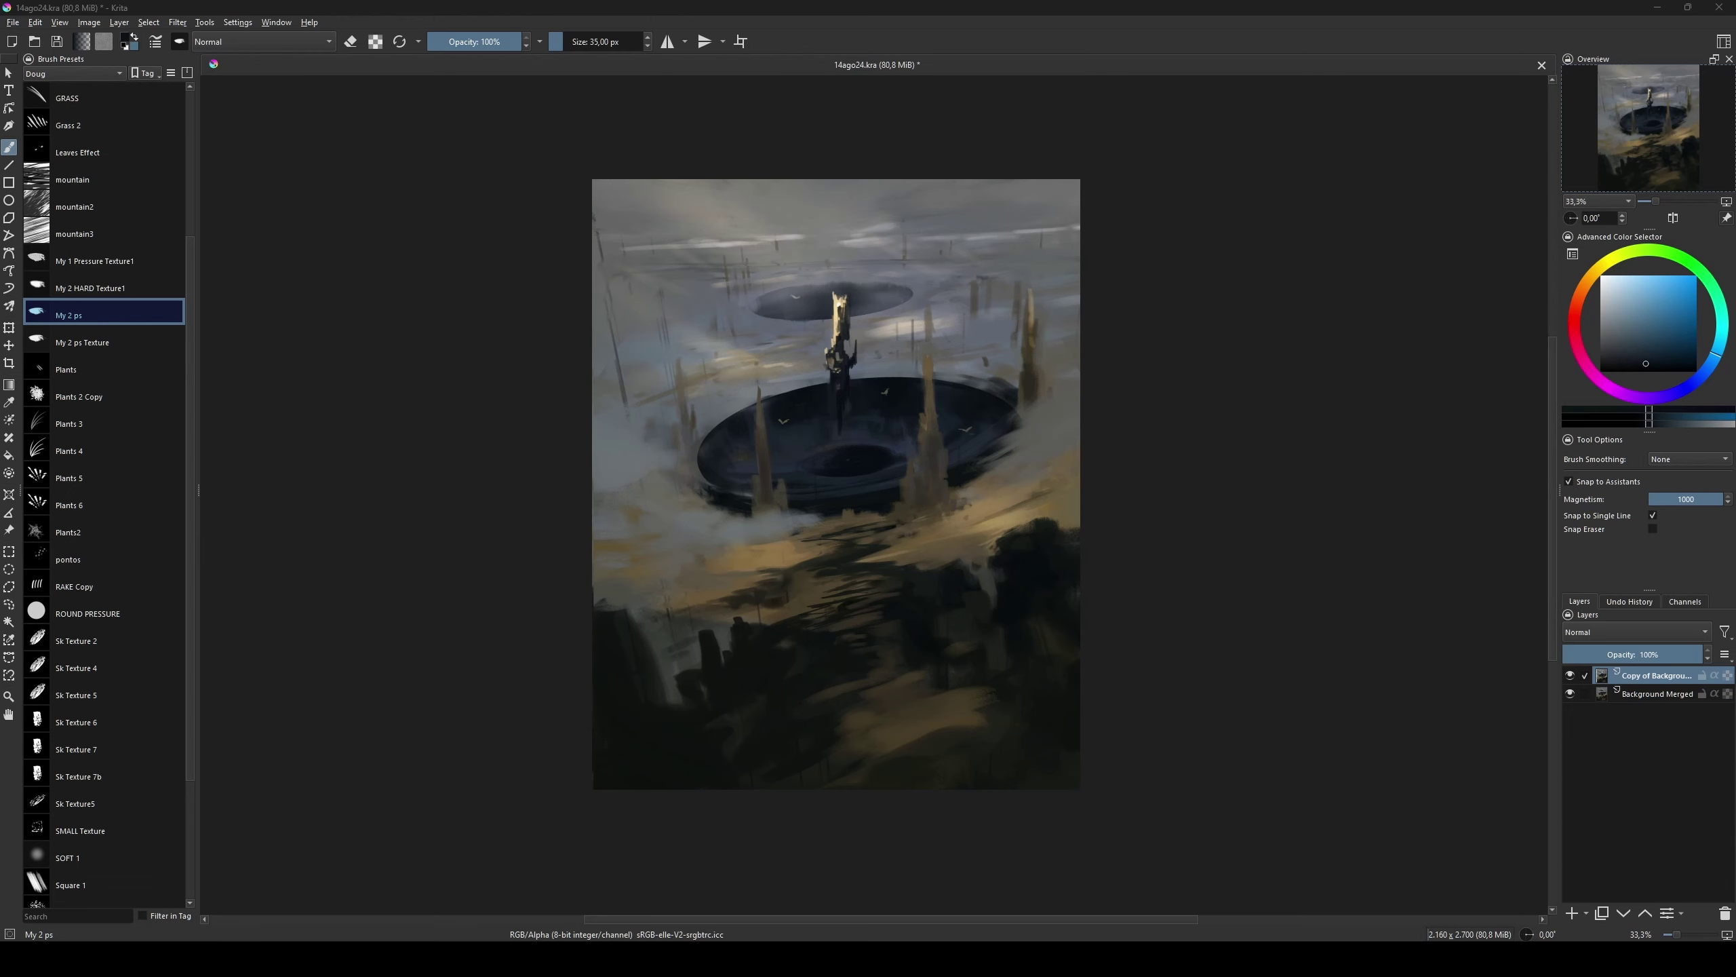
{"action": "left_click", "coordinate": [1019, 466], "text": "ctrl"}
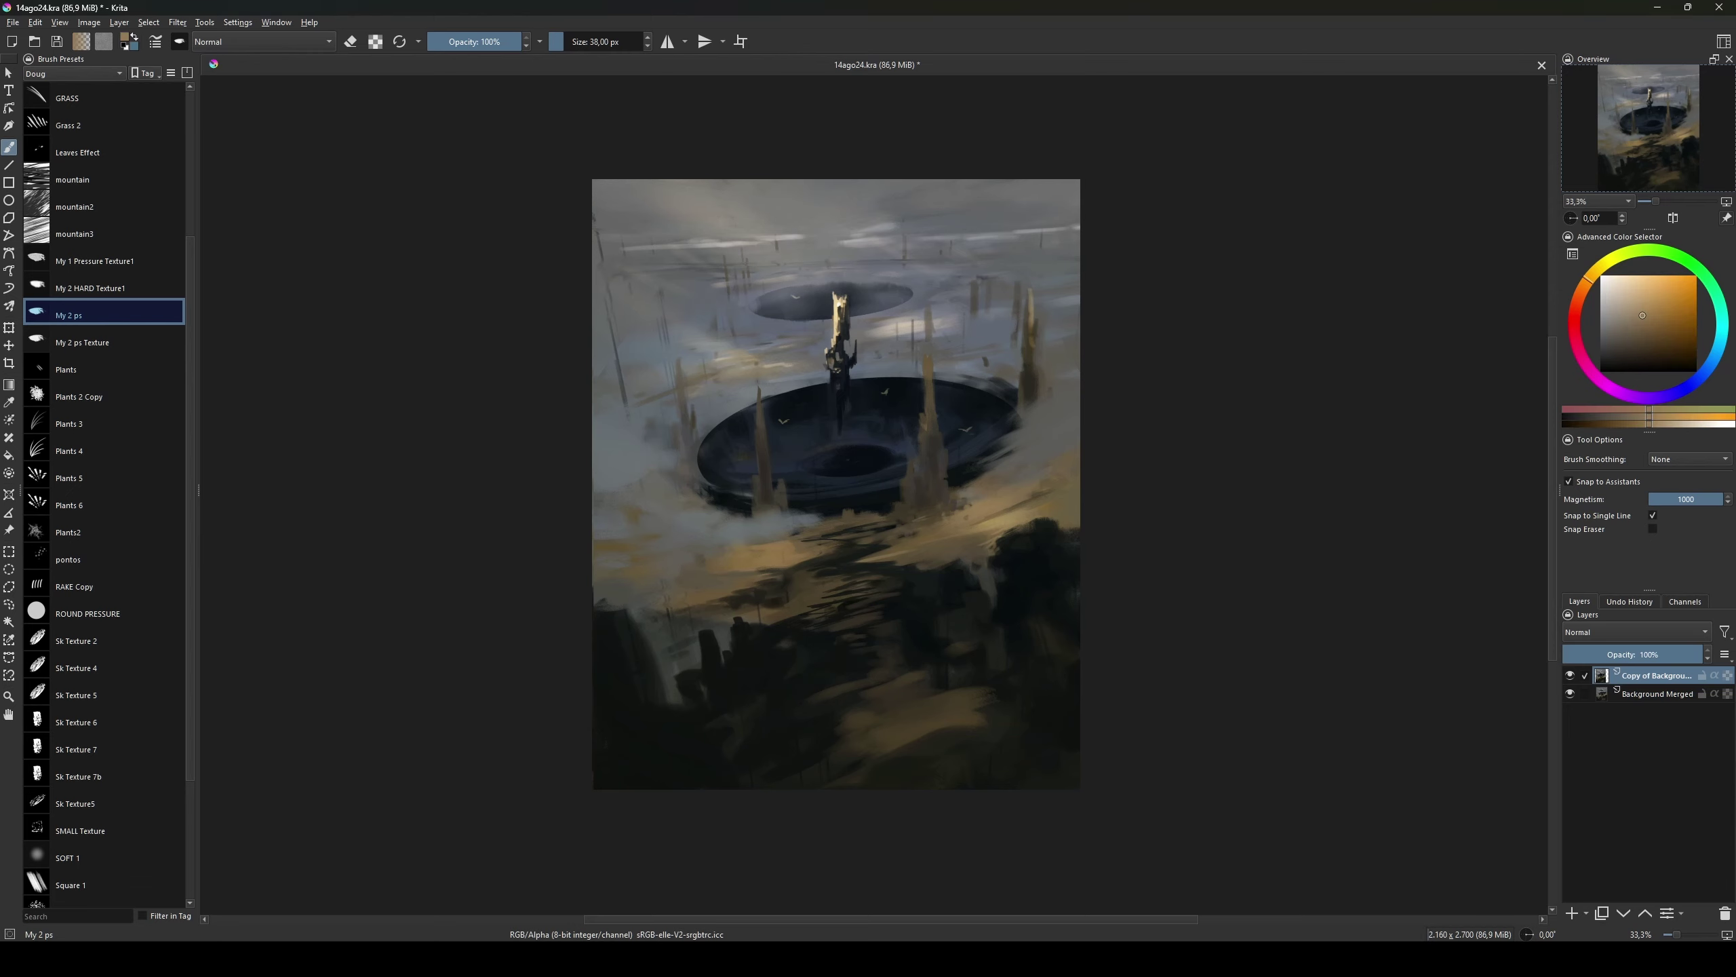
{"action": "left_click_drag", "start_coordinate": [1019, 465], "coordinate": [1066, 462]}
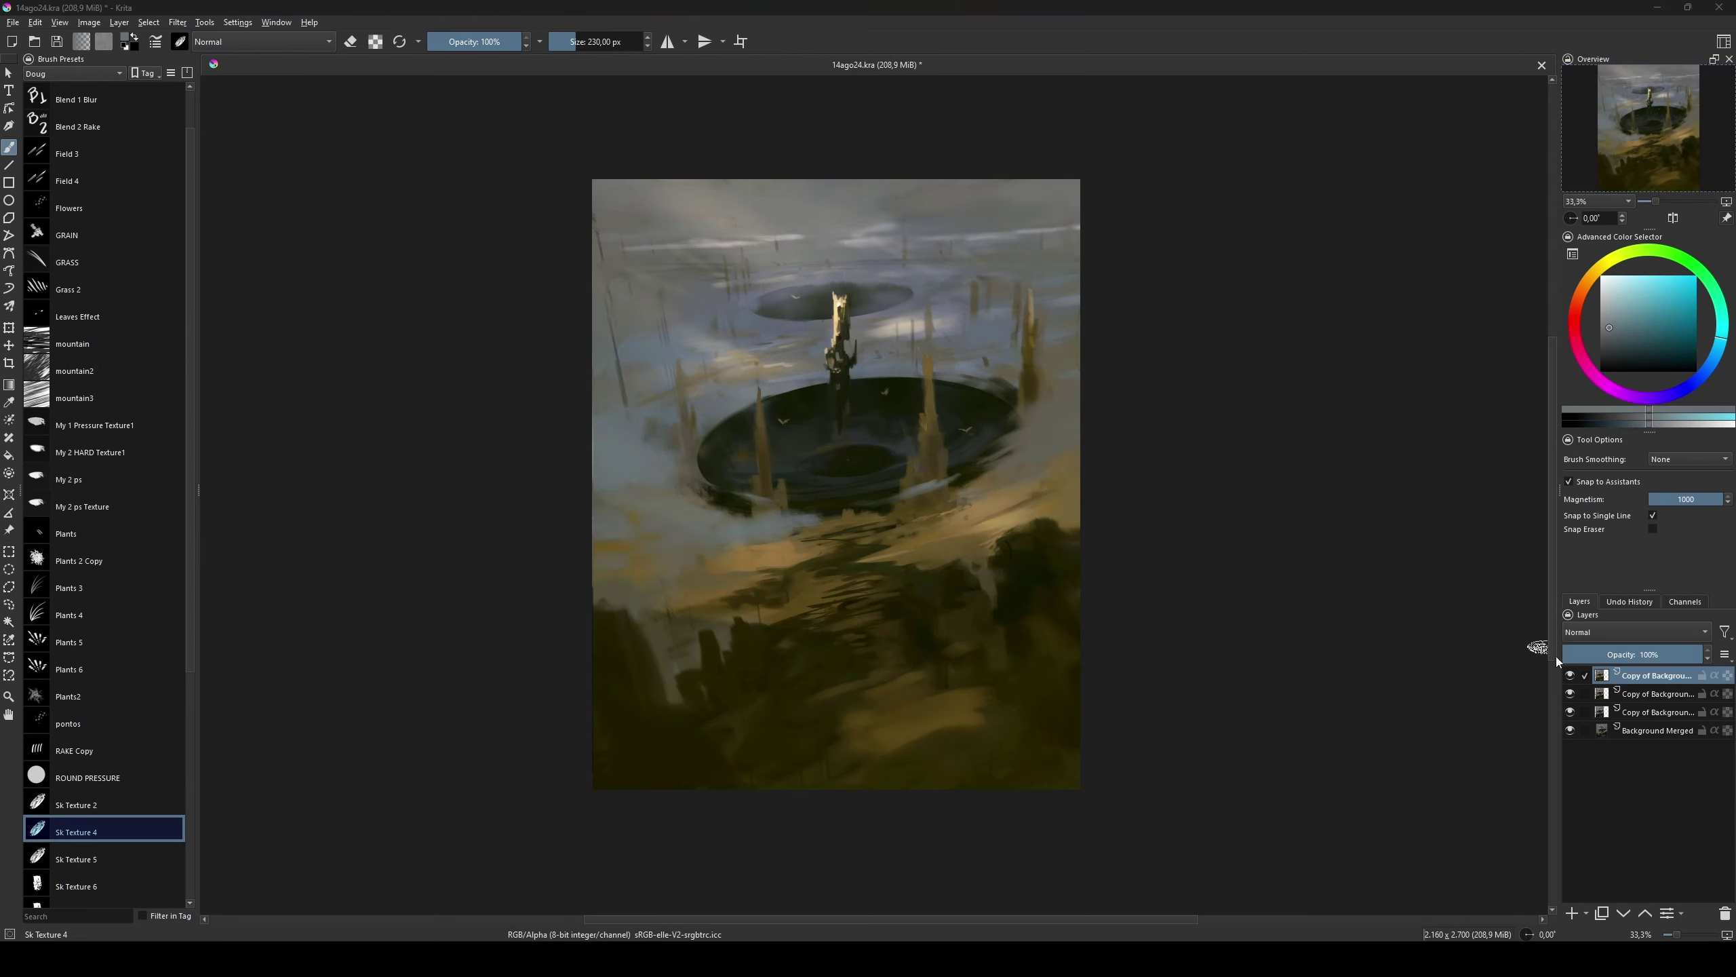
Step: Duplicate the background layer and prepare a huge brush with dark olive and teal-grey
{"action": "left_click", "coordinate": [1569, 675]}
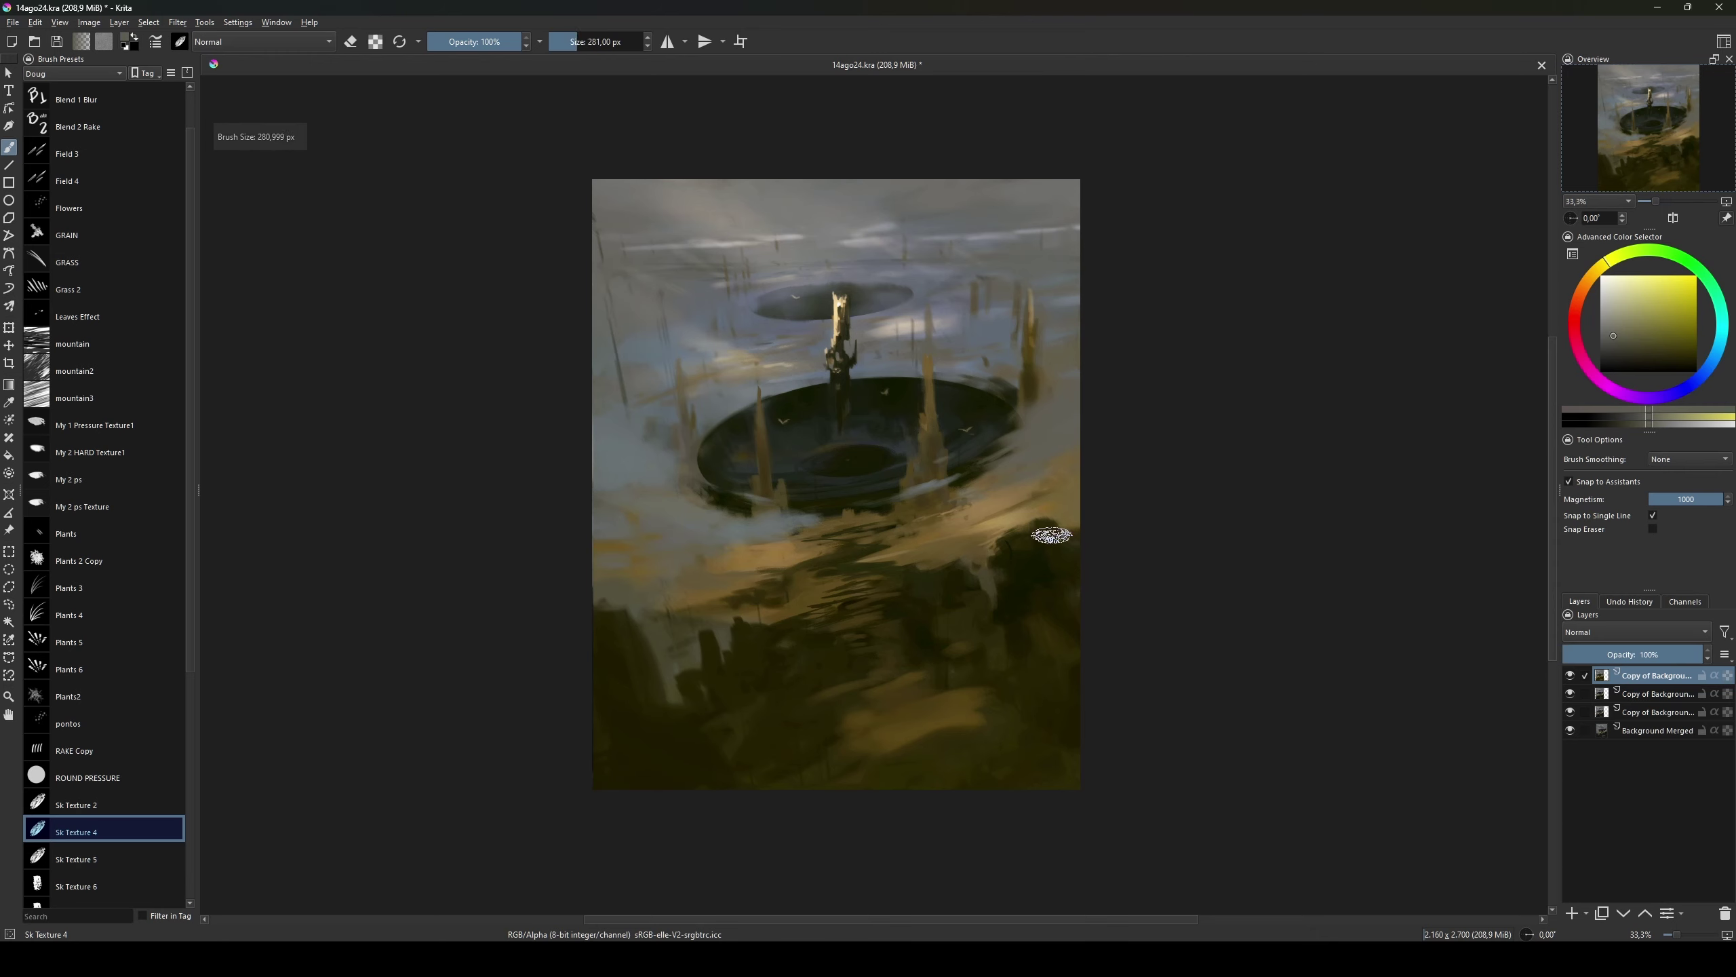
{"action": "mouse_move", "coordinate": [1051, 535]}
{"action": "left_mouse_down"}
{"action": "mouse_move", "coordinate": [835, 605]}
{"action": "mouse_move", "coordinate": [825, 748]}
{"action": "mouse_move", "coordinate": [948, 630]}
{"action": "left_mouse_up"}
{"action": "left_click", "coordinate": [826, 748], "text": "ctrl"}
{"action": "left_click", "coordinate": [822, 721], "text": "ctrl"}
{"action": "left_click", "coordinate": [971, 567], "text": "ctrl"}
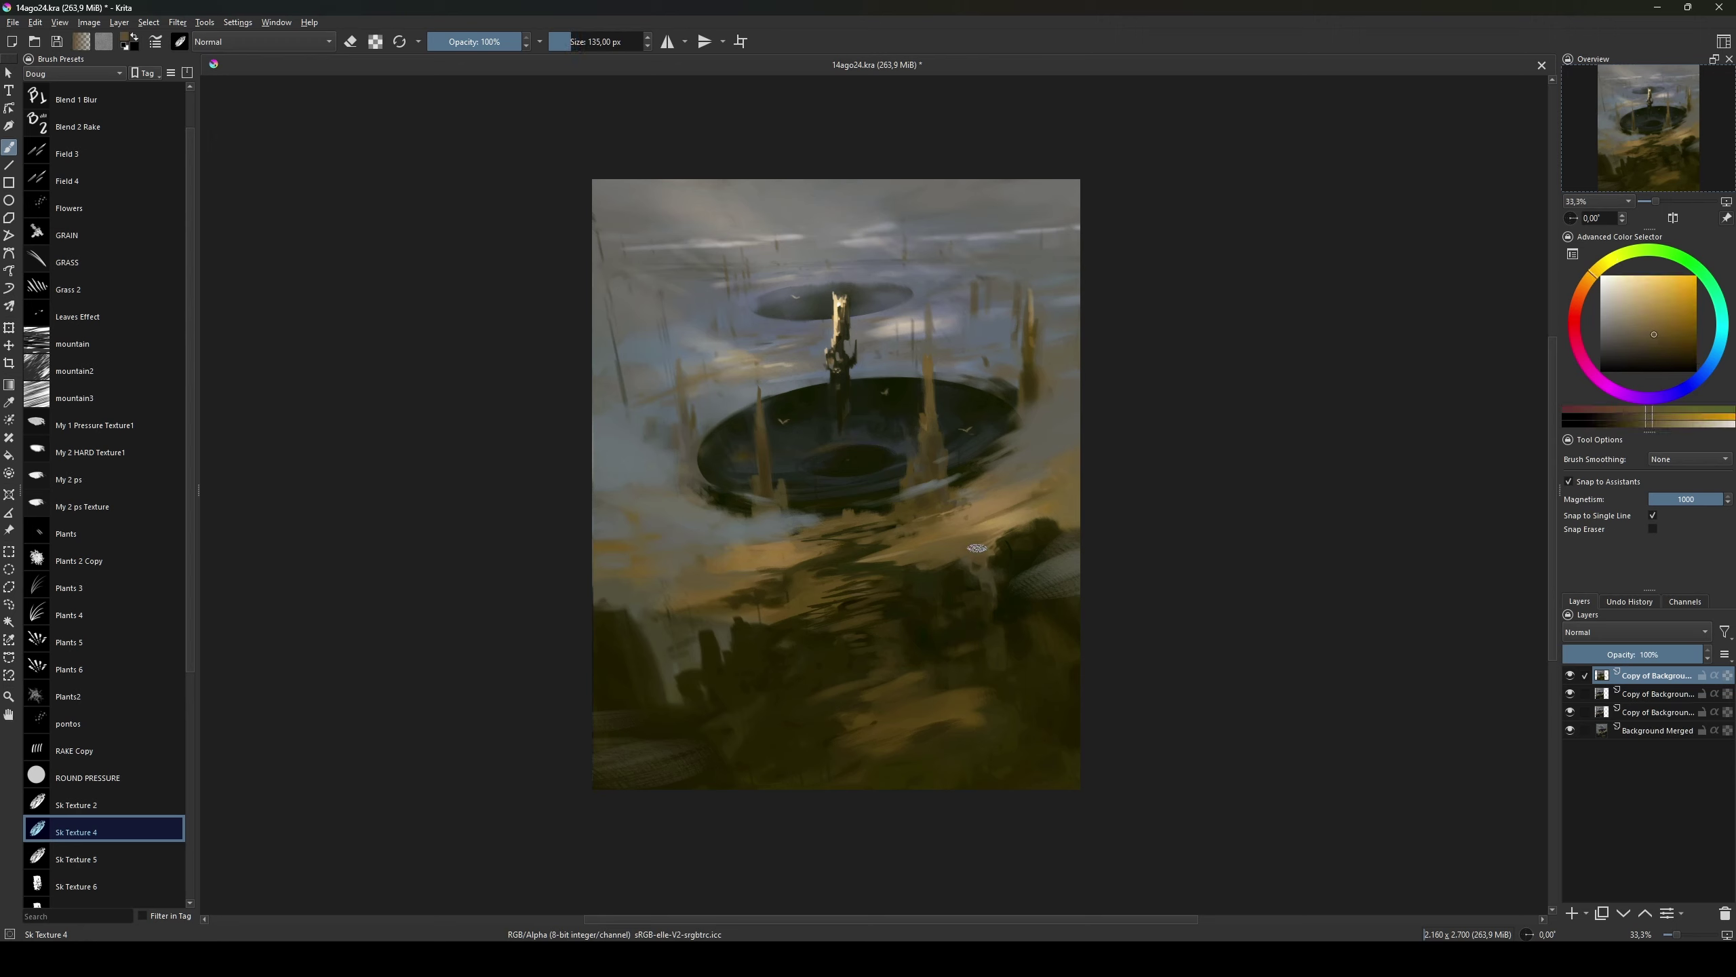
{"action": "left_click_drag", "start_coordinate": [970, 567], "coordinate": [943, 541]}
Step: Dab teal-grey, olive-yellow and ochre-orange texture onto the ground
{"action": "left_click", "coordinate": [804, 518], "text": "ctrl"}
{"action": "left_click_drag", "start_coordinate": [804, 518], "coordinate": [814, 506]}
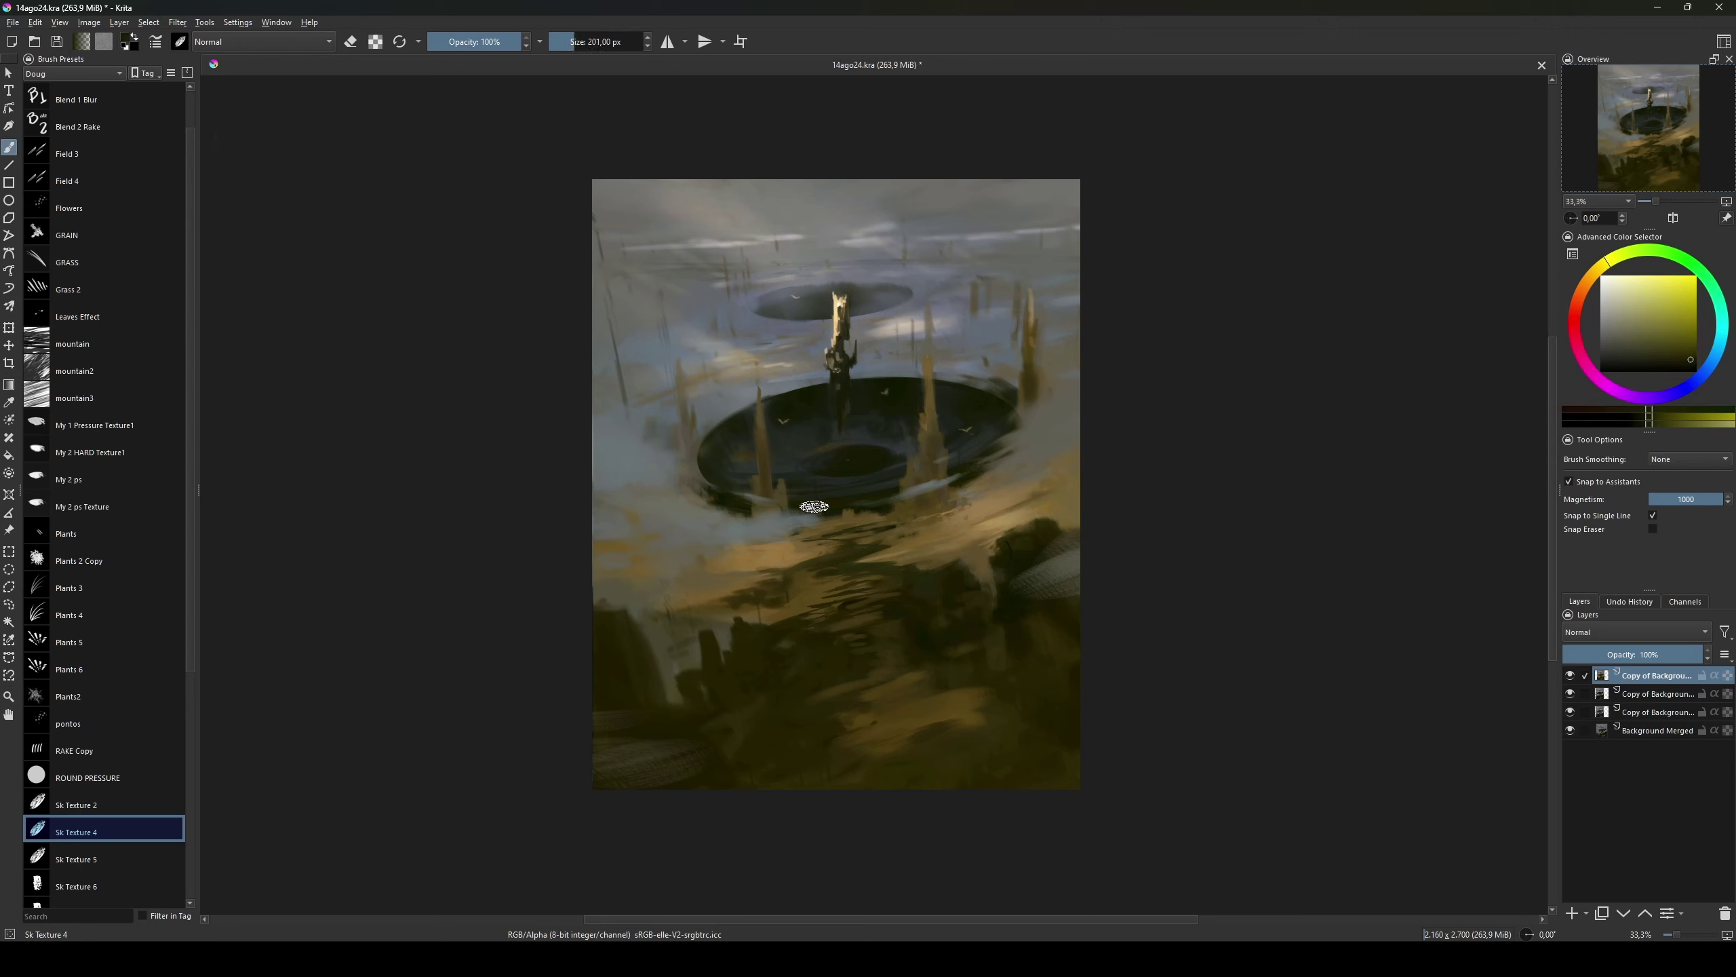
{"action": "left_click_drag", "start_coordinate": [824, 263], "coordinate": [792, 263]}
{"action": "left_click", "coordinate": [970, 509], "text": "ctrl"}
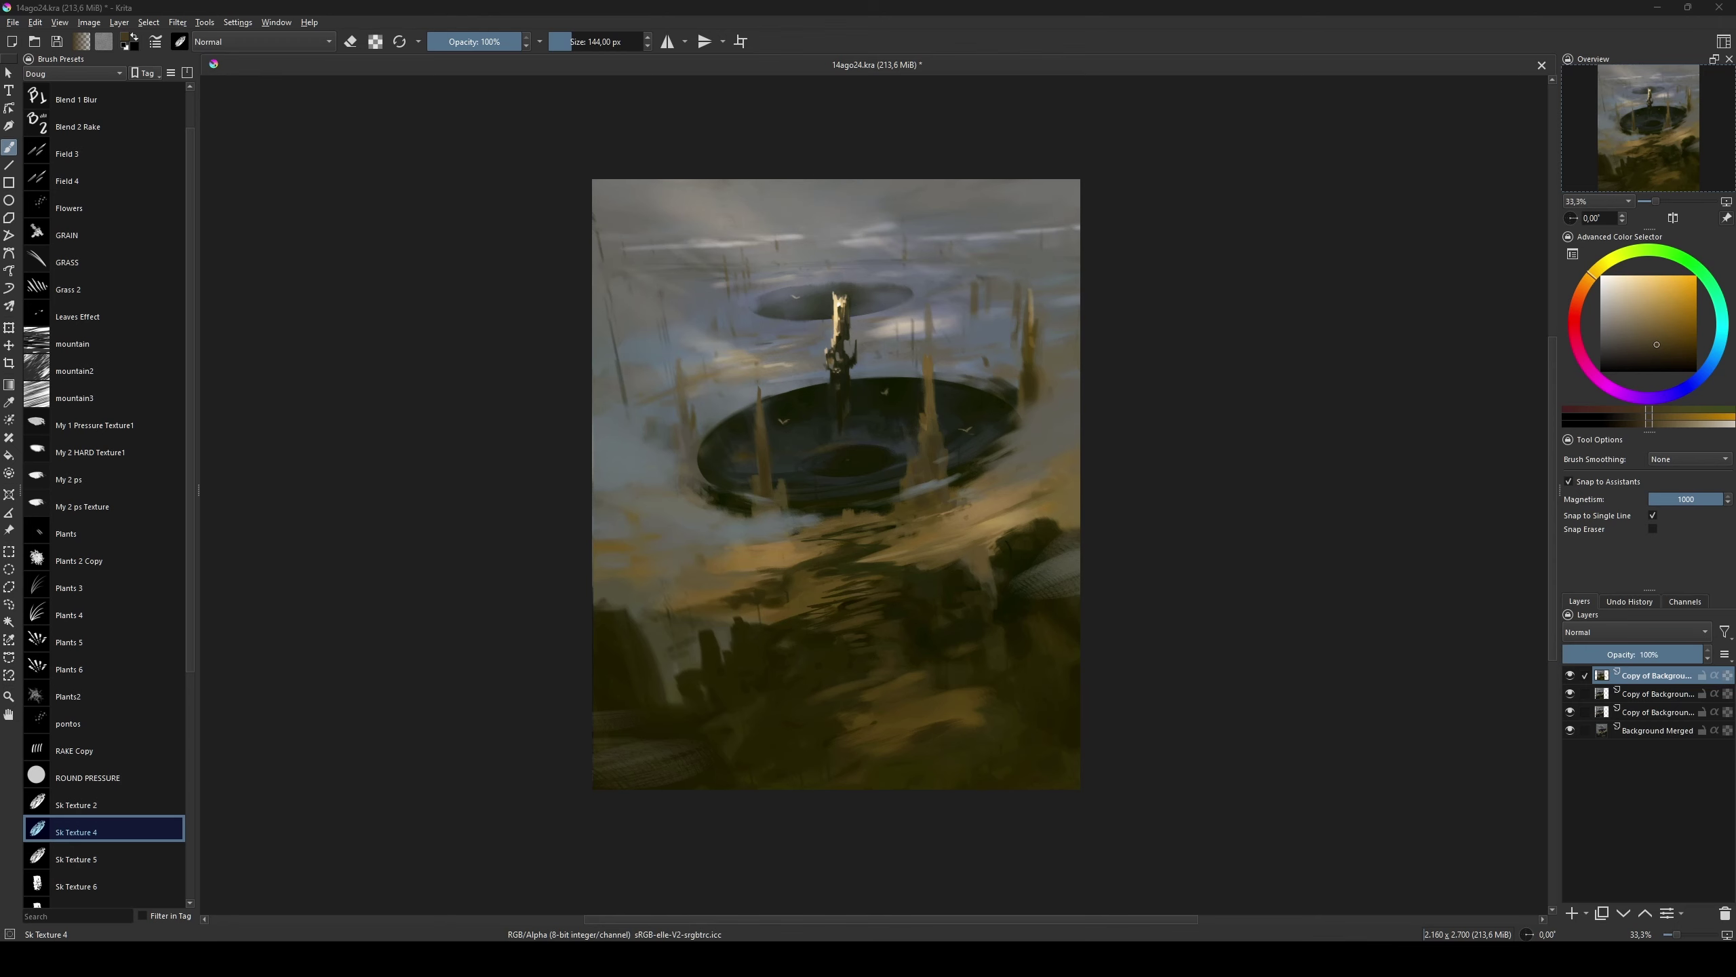
{"action": "scroll", "coordinate": [102, 616], "scroll_direction": "down", "scroll_amount": 5}
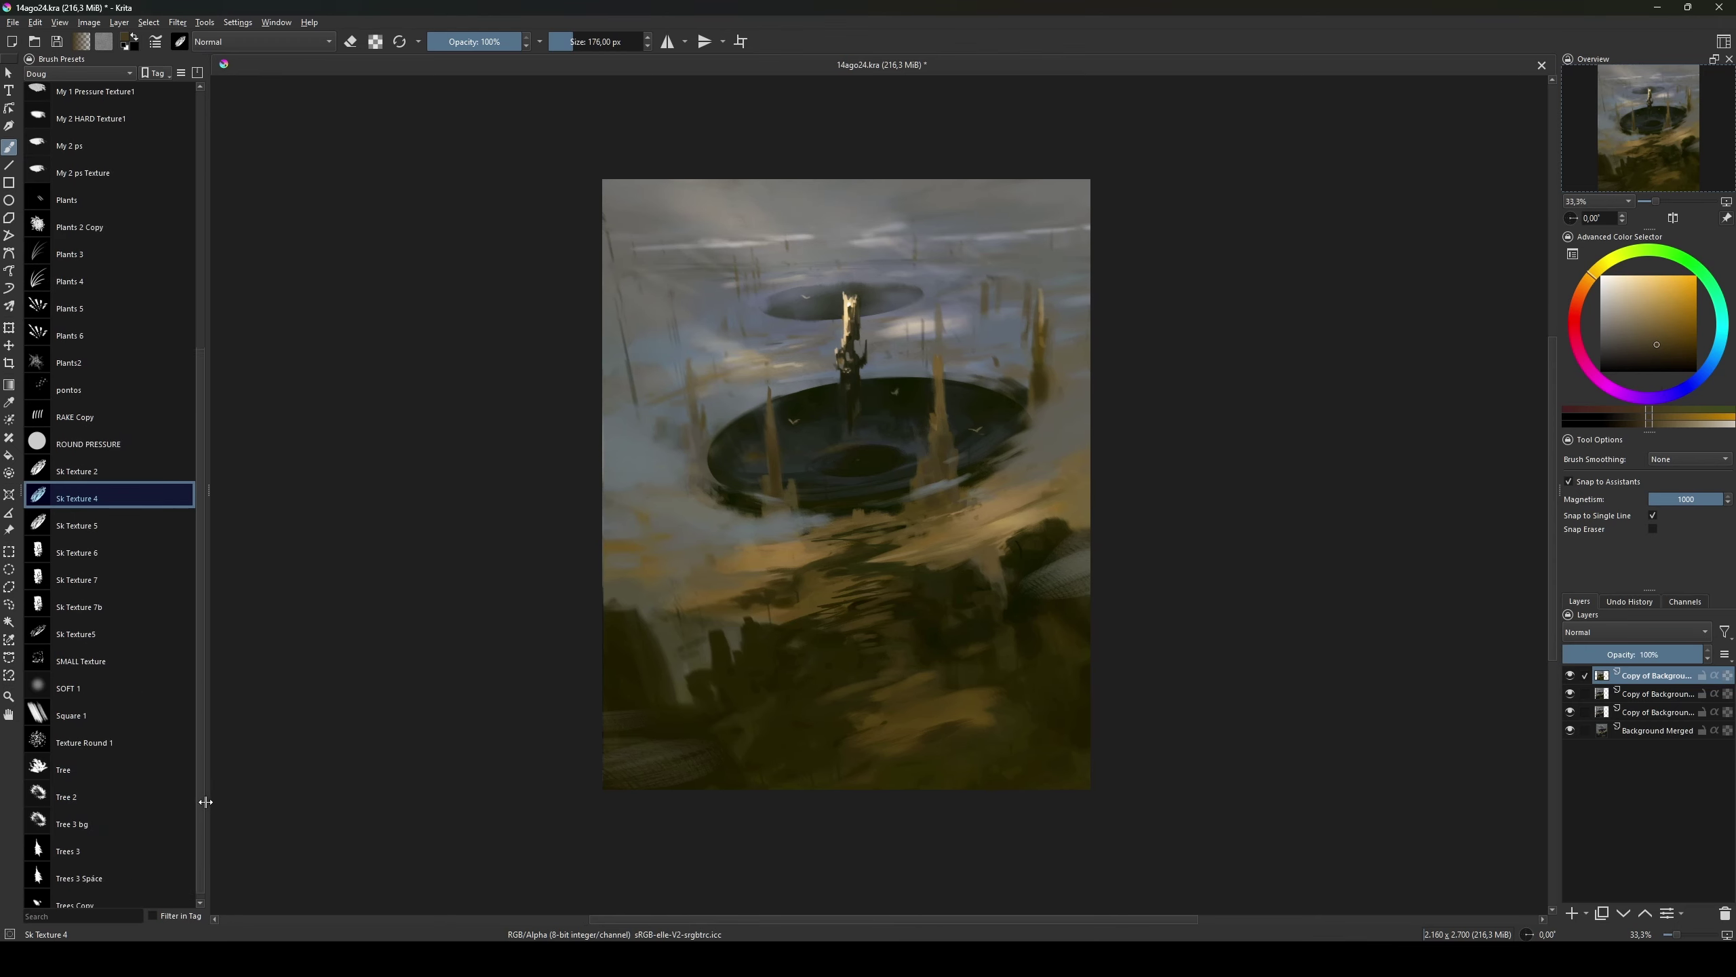
Step: Add a new layer with a large SOFT 1 brush and a very pale yellow
{"action": "left_click", "coordinate": [69, 687]}
{"action": "key", "text": "Insert"}
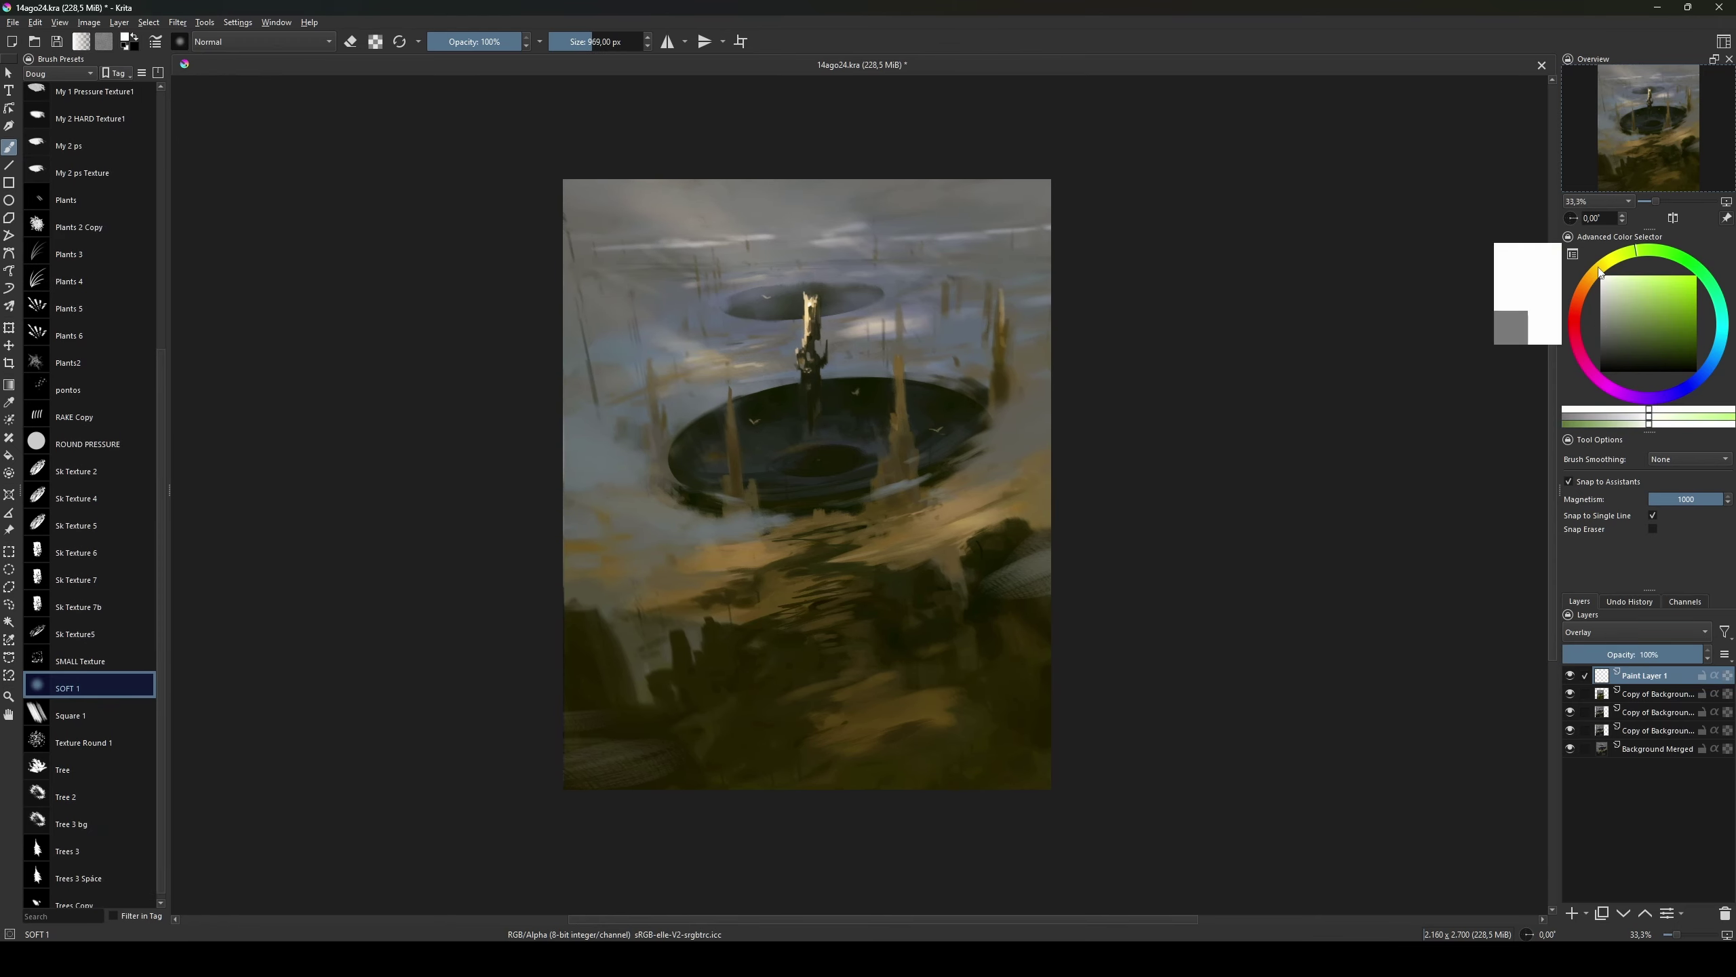
{"action": "left_click_drag", "start_coordinate": [1621, 308], "coordinate": [1629, 291]}
{"action": "left_click_drag", "start_coordinate": [610, 137], "coordinate": [621, 156]}
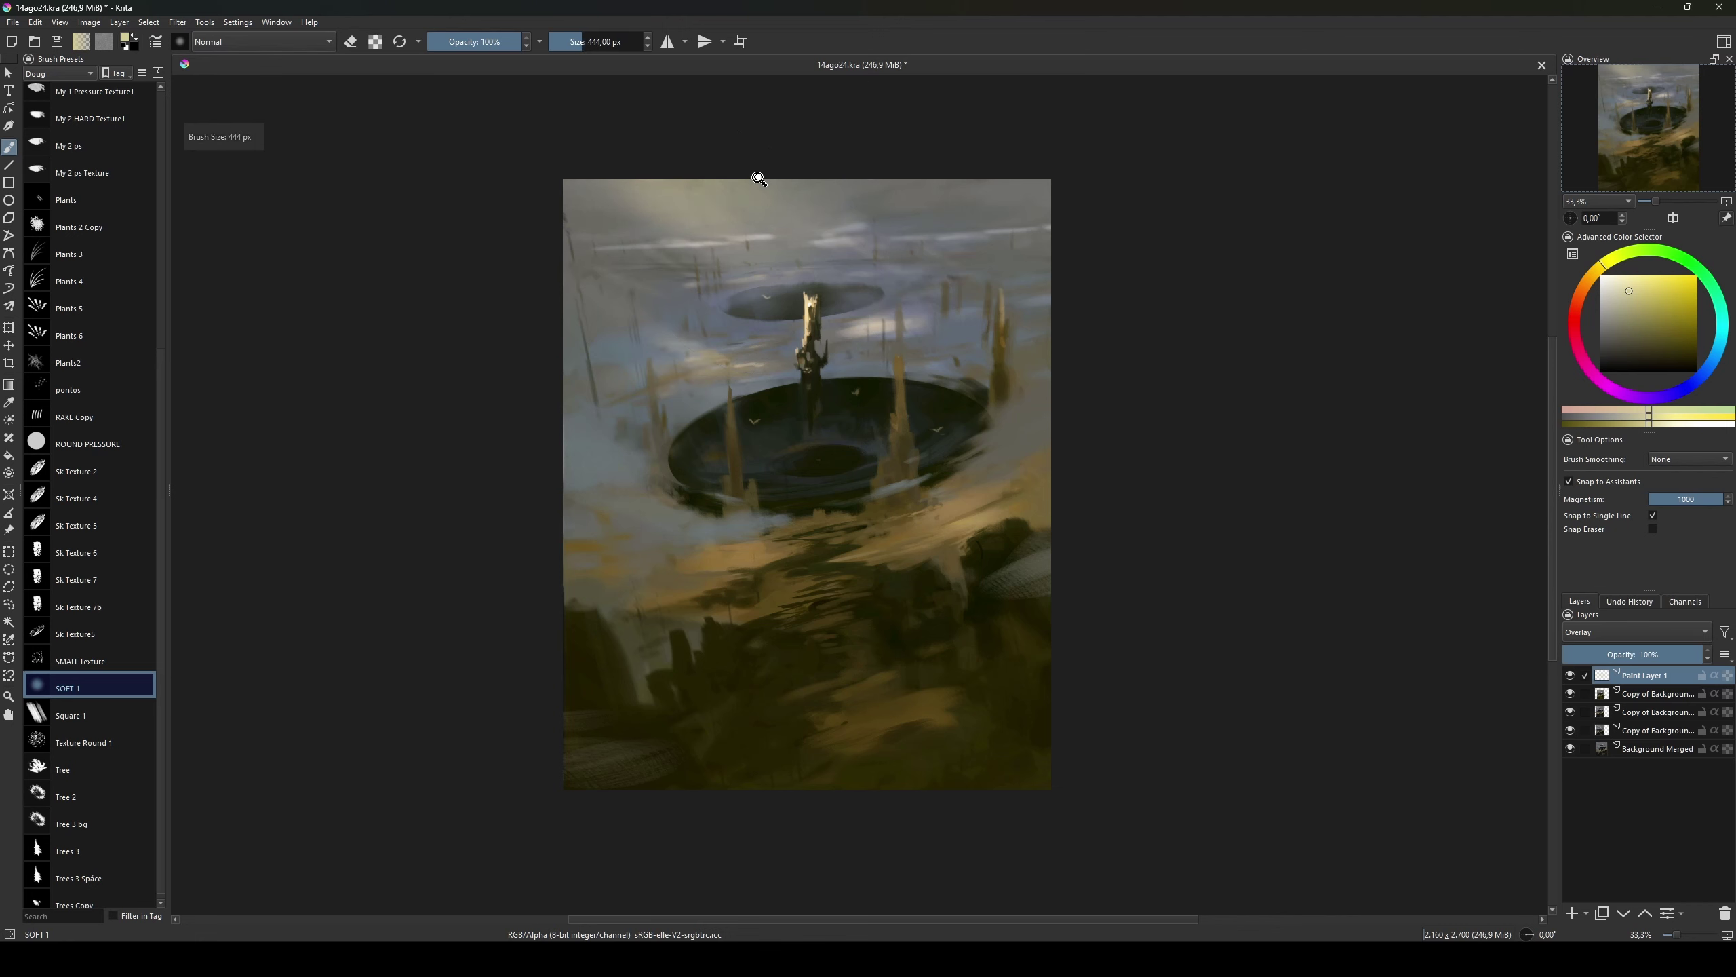
{"action": "left_click_drag", "start_coordinate": [1649, 302], "coordinate": [1607, 274]}
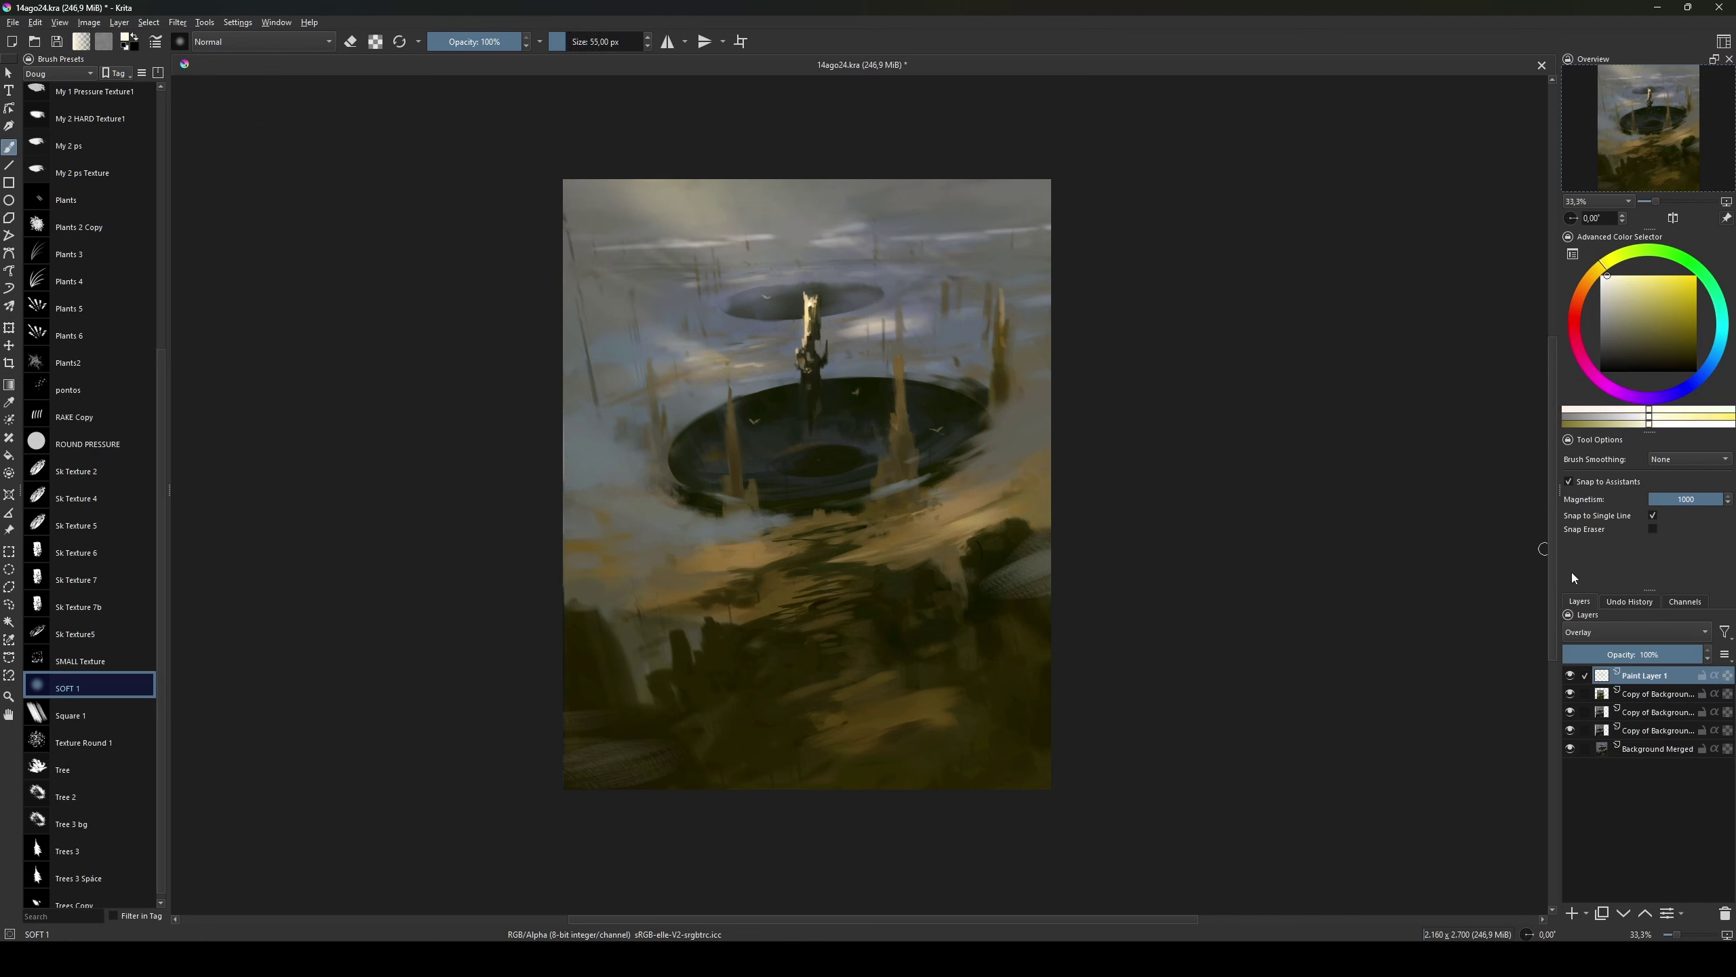
Step: Set the layer to Color Dodge and paint a bright warm yellow highlight on the spire with My 2 ps
{"action": "left_click", "coordinate": [1628, 630]}
{"action": "left_click", "coordinate": [1625, 497]}
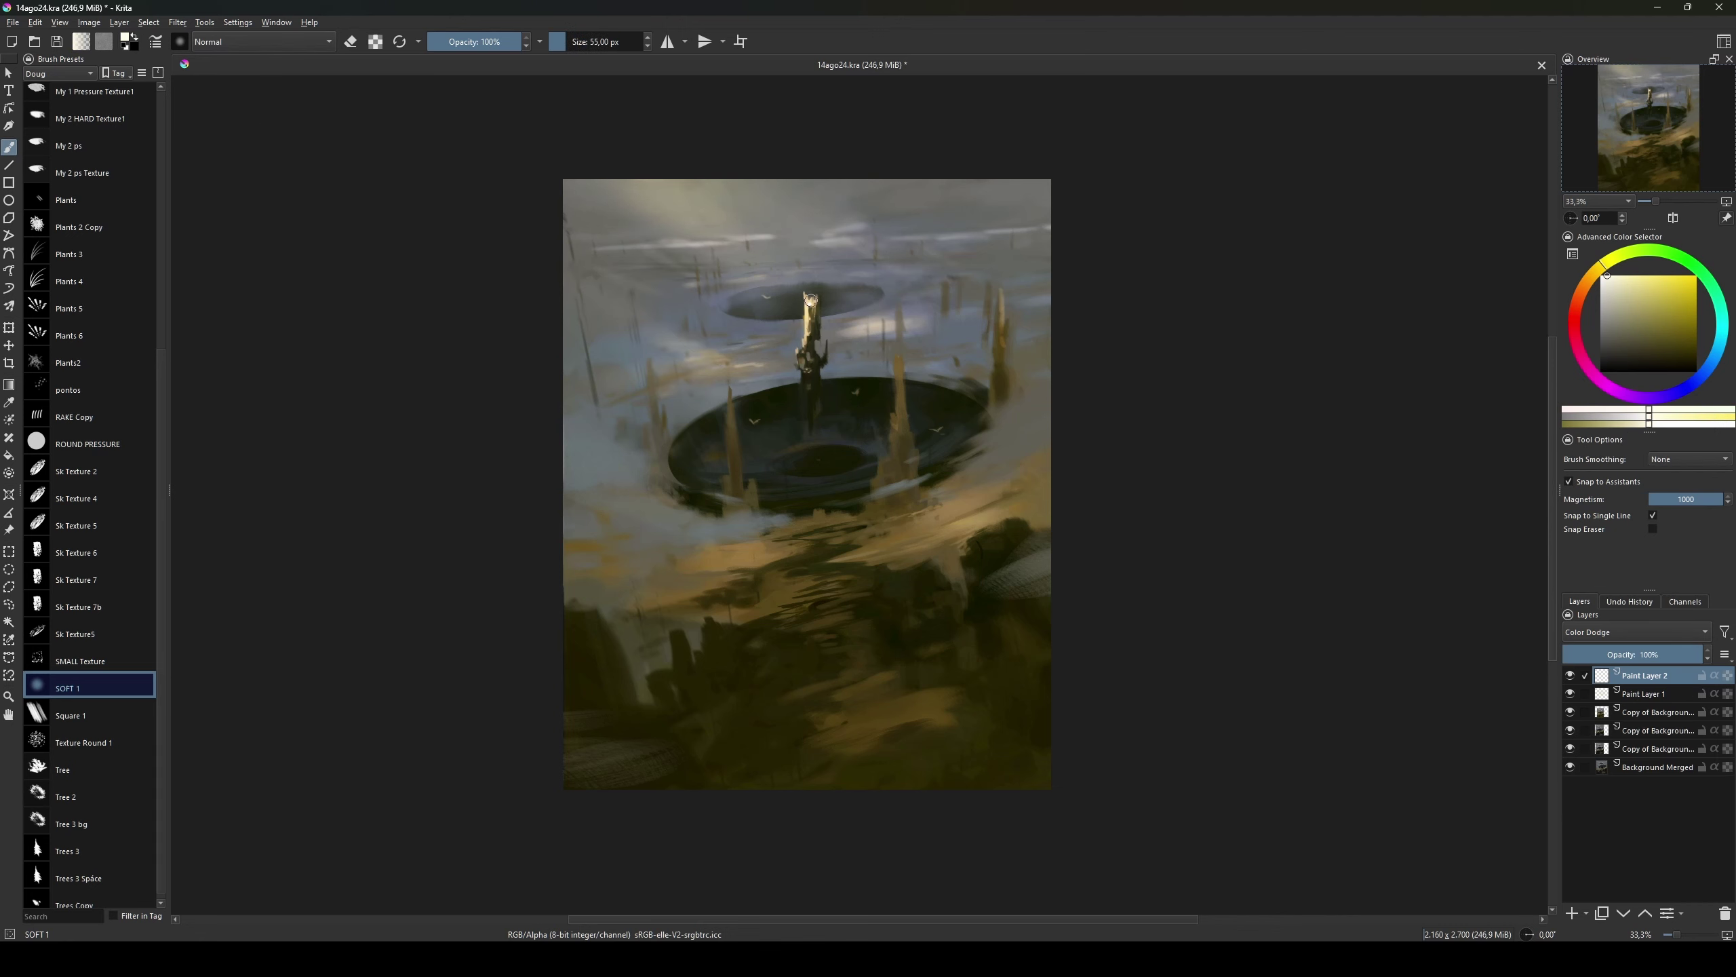
{"action": "left_click", "coordinate": [1679, 291]}
{"action": "key", "text": "/"}
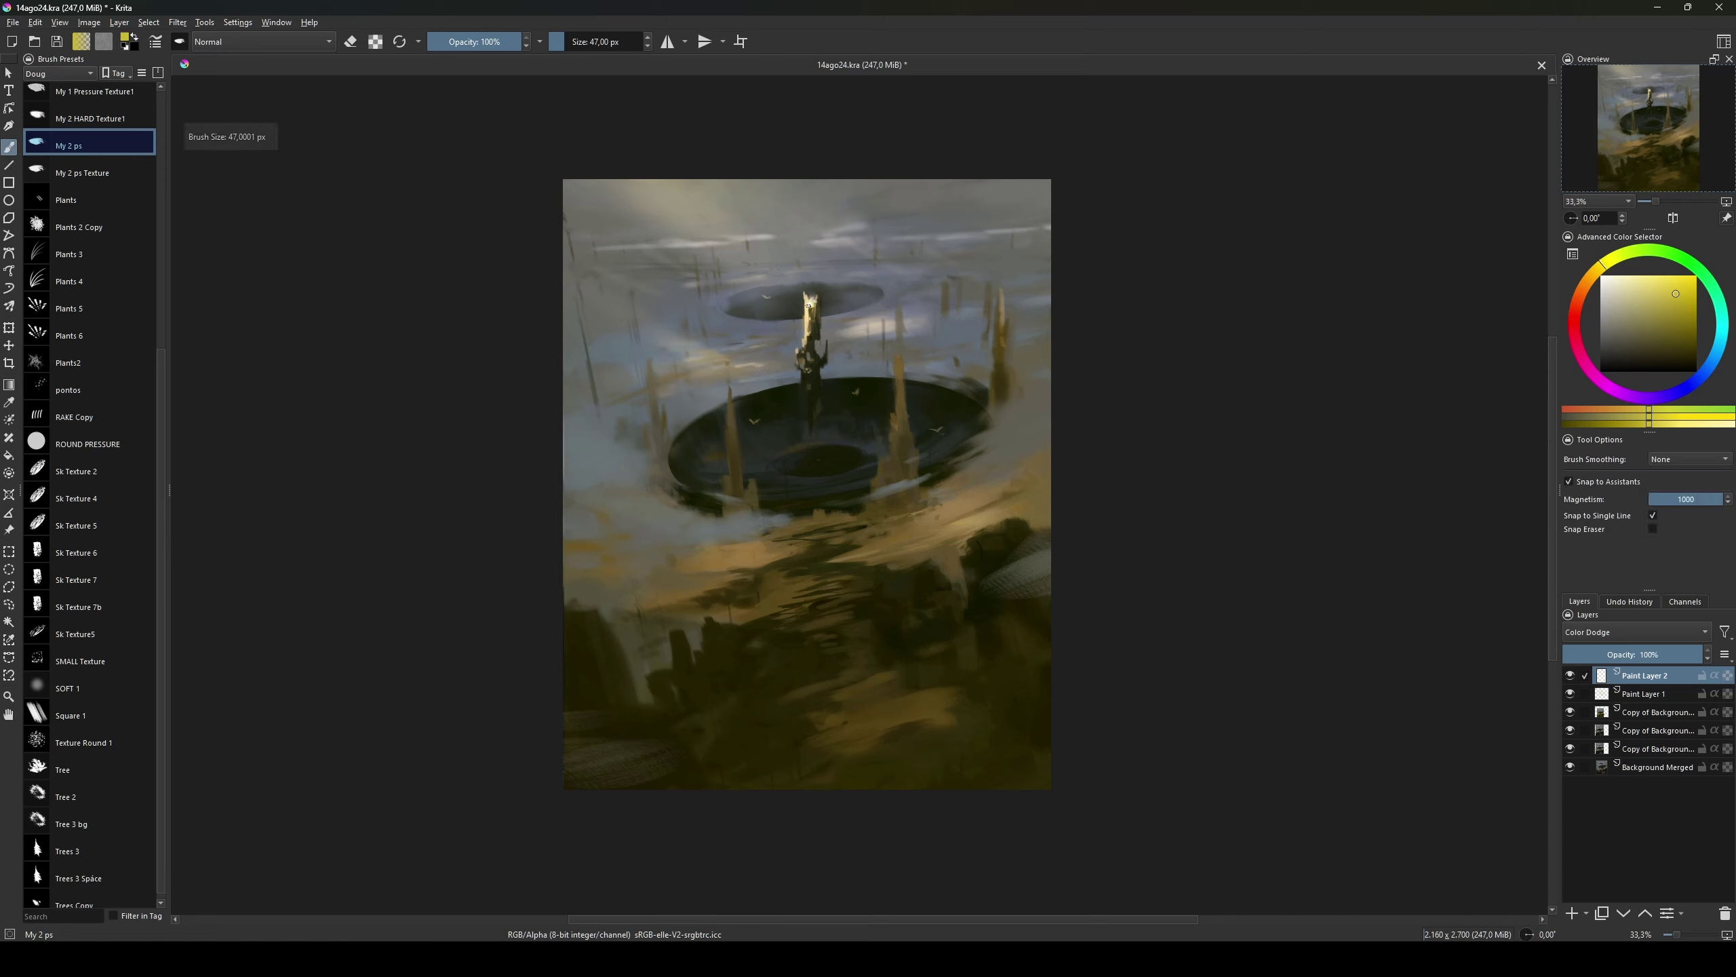
{"action": "mouse_move", "coordinate": [809, 335]}
{"action": "left_mouse_down"}
{"action": "mouse_move", "coordinate": [813, 250]}
{"action": "mouse_move", "coordinate": [812, 307]}
{"action": "left_mouse_up"}
Step: Add a lighter glow line up the tower, mirror-check the view, and merge the glow layers
{"action": "key", "text": "v"}
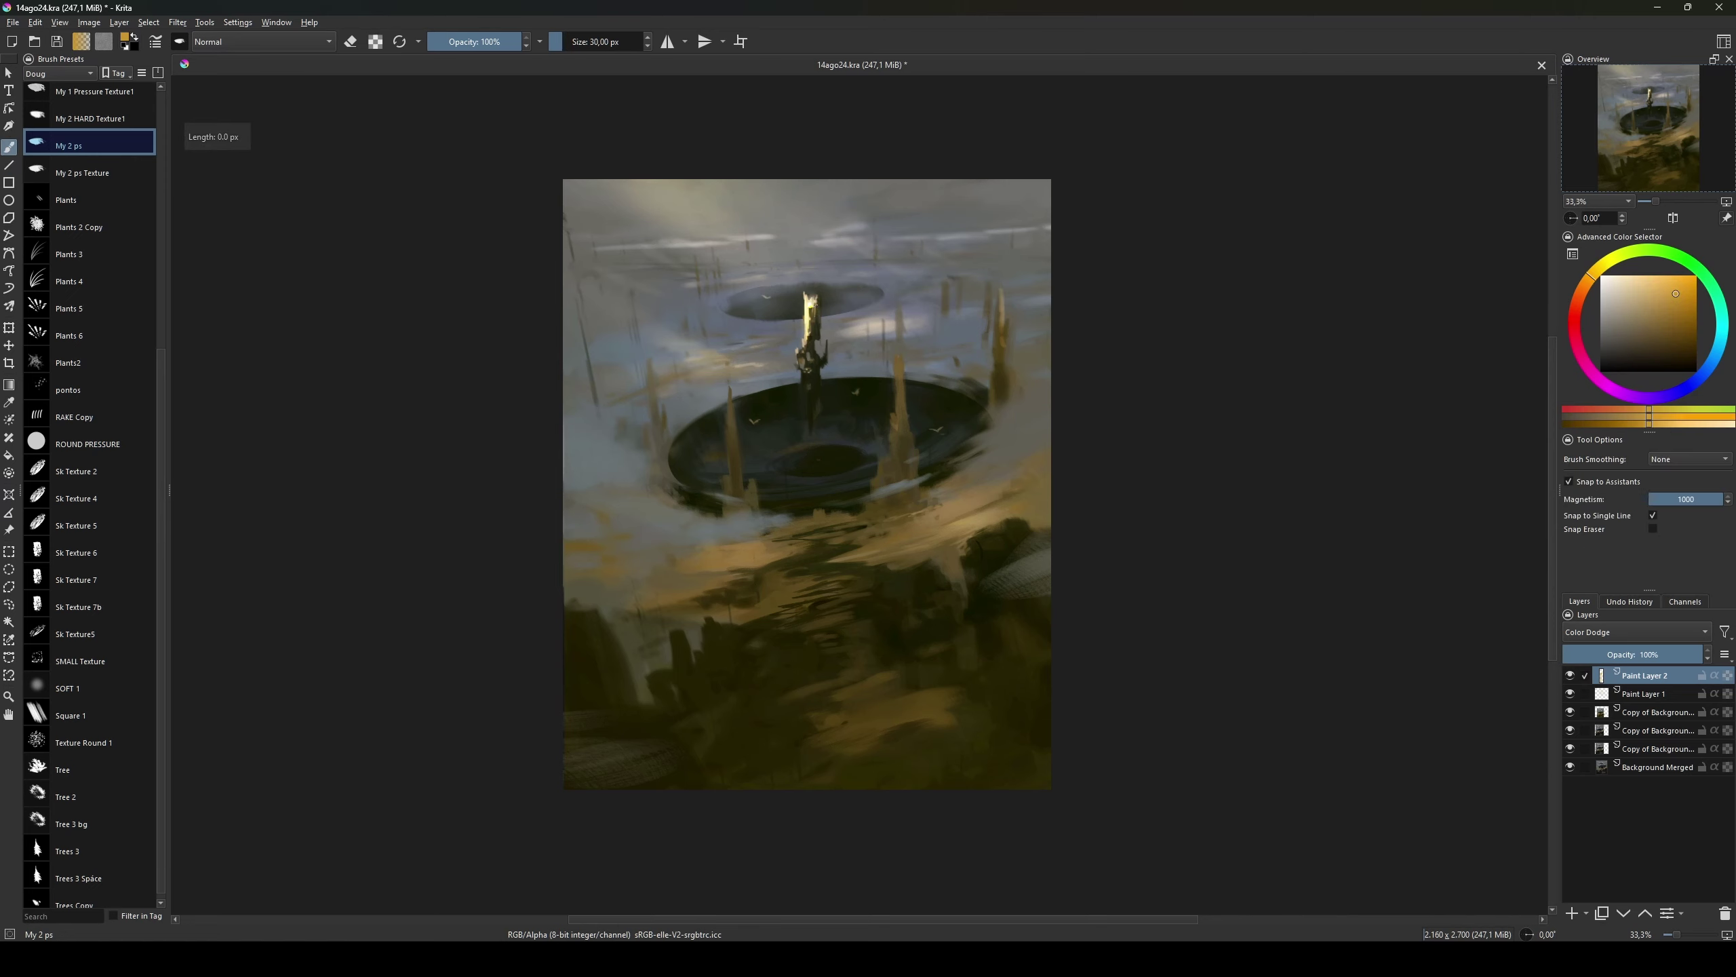
{"action": "key", "text": "b"}
{"action": "key", "text": "m"}
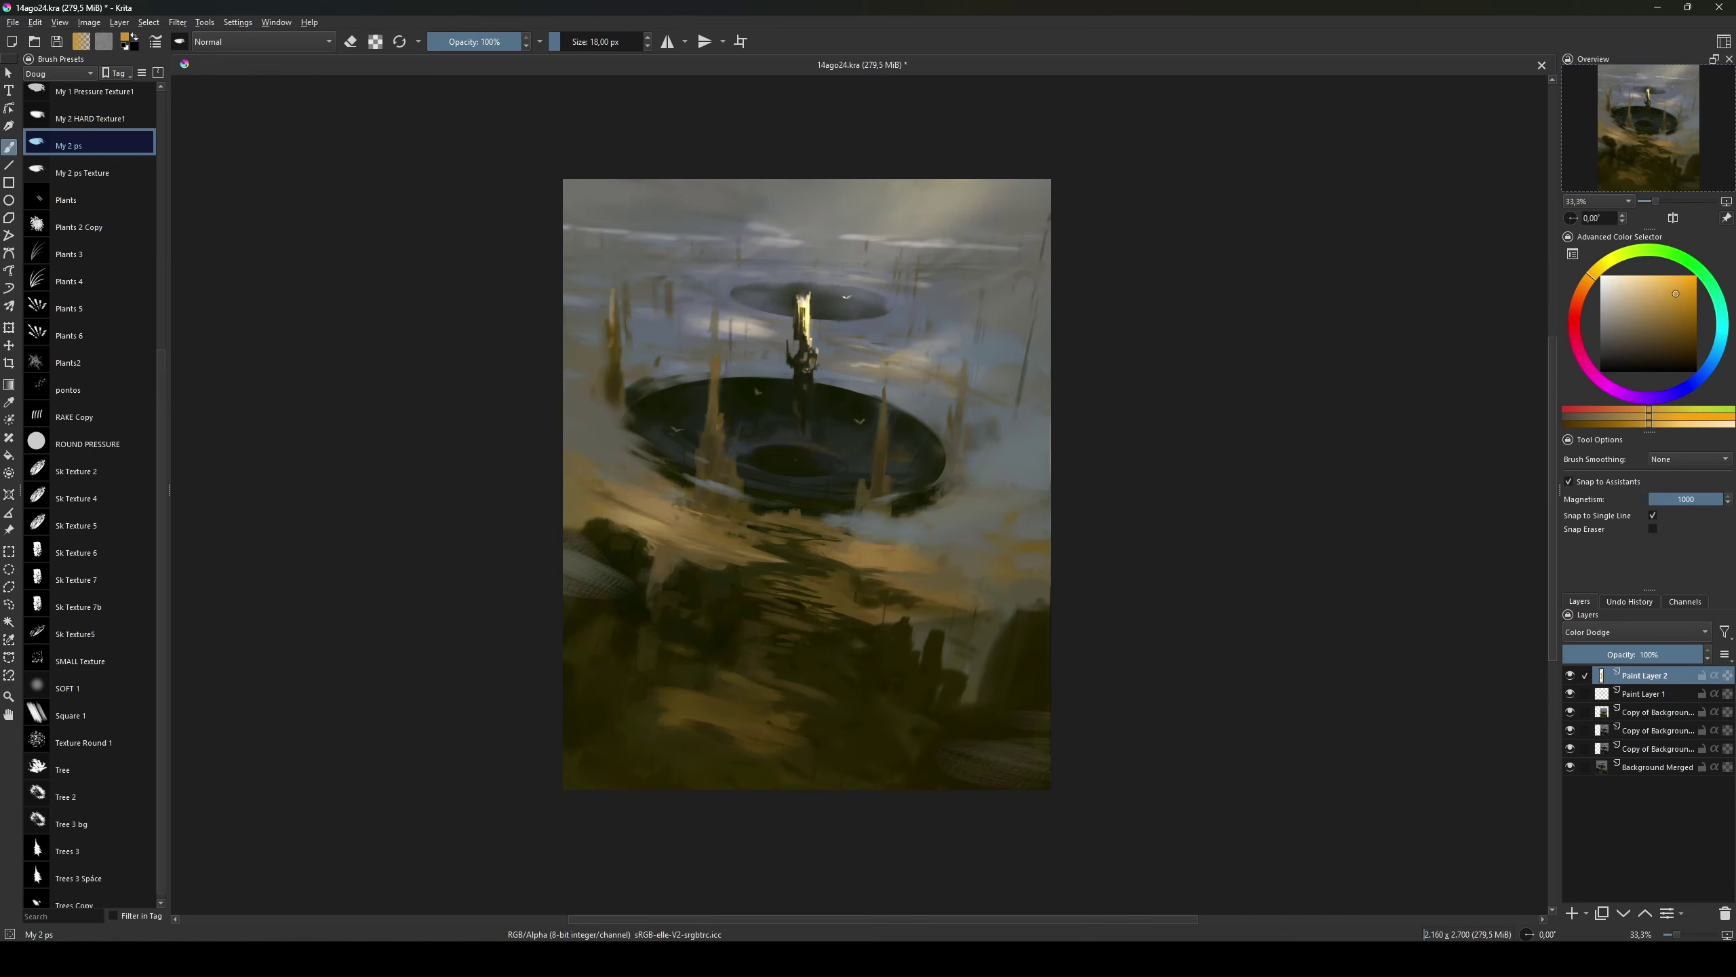
{"action": "key", "text": "bracketright"}
{"action": "key", "text": "l"}
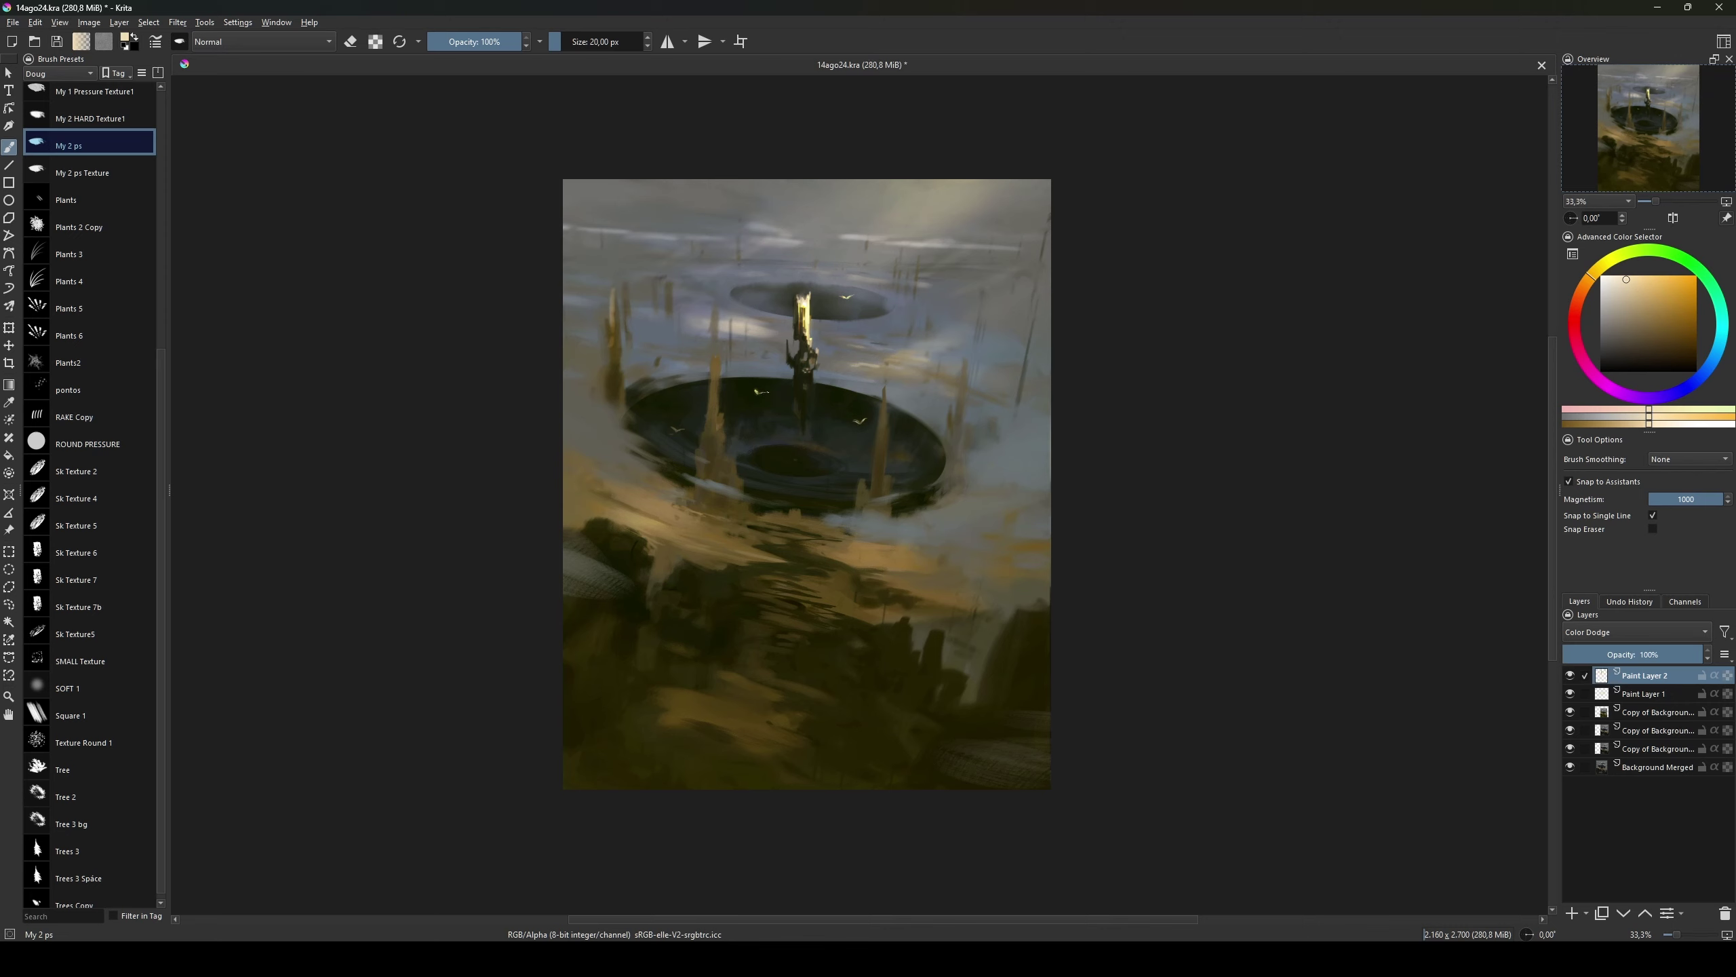
{"action": "key", "text": "shift+Delete"}
{"action": "key", "text": "shift+Delete"}
Step: Leave the crop tool for the freehand brush, sampling bluish and dark greys at about 41 px
{"action": "key", "text": "c"}
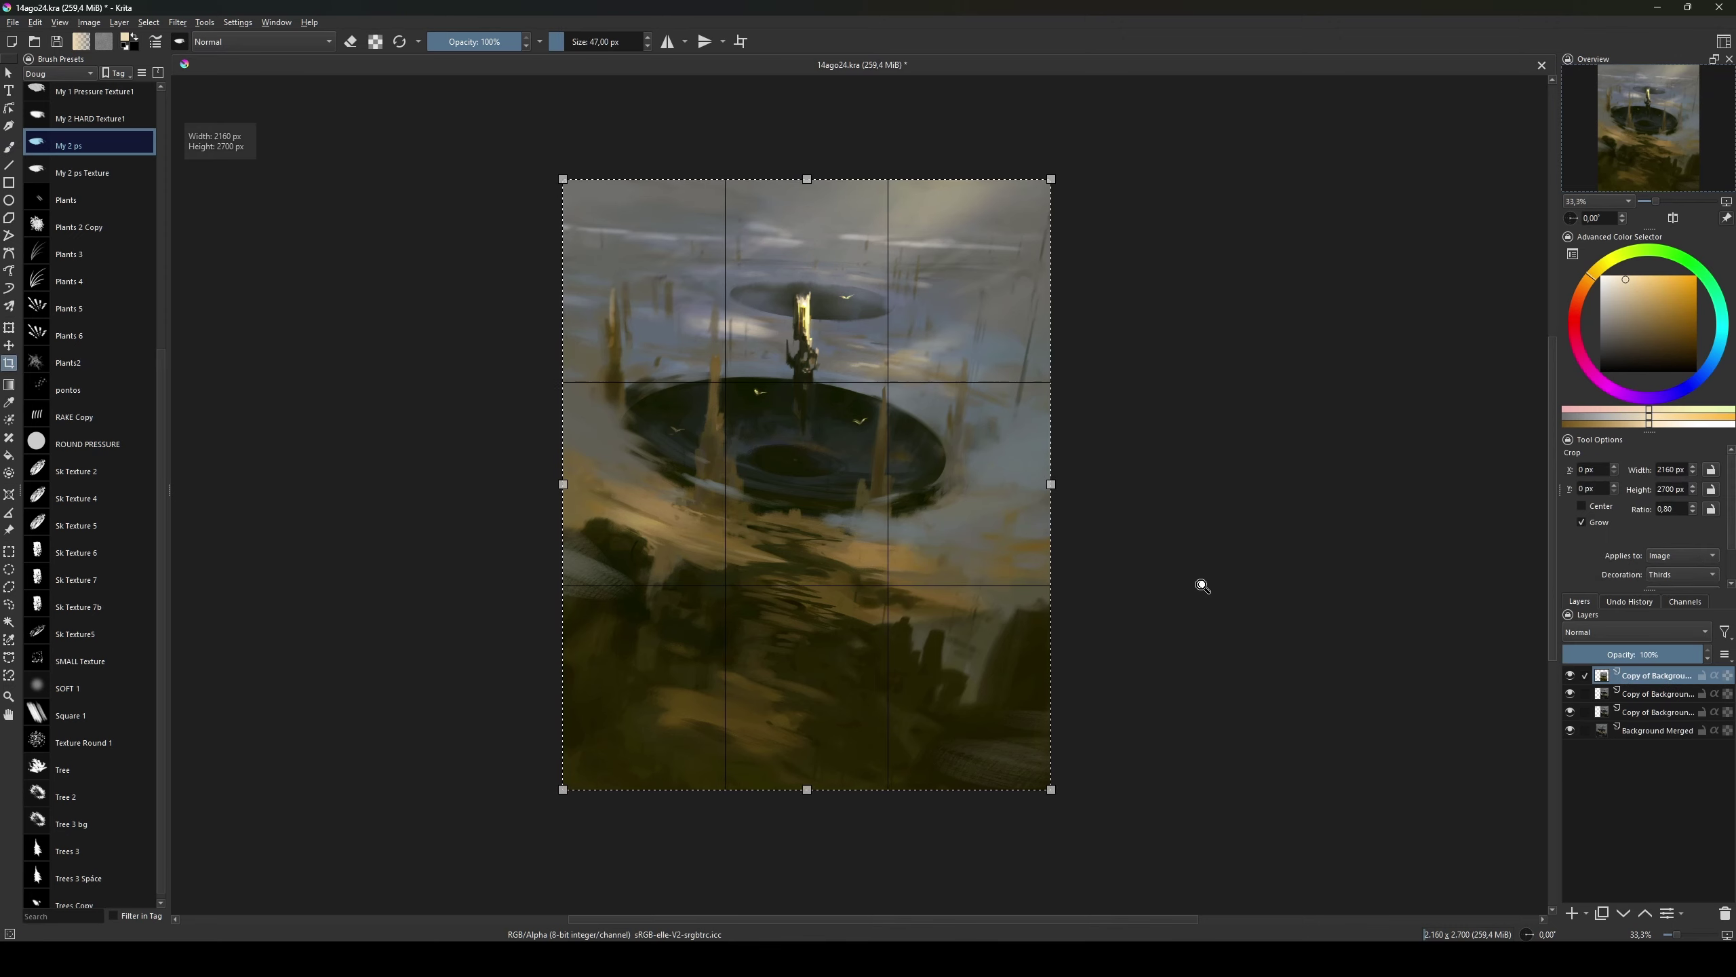
{"action": "left_click", "coordinate": [89, 145]}
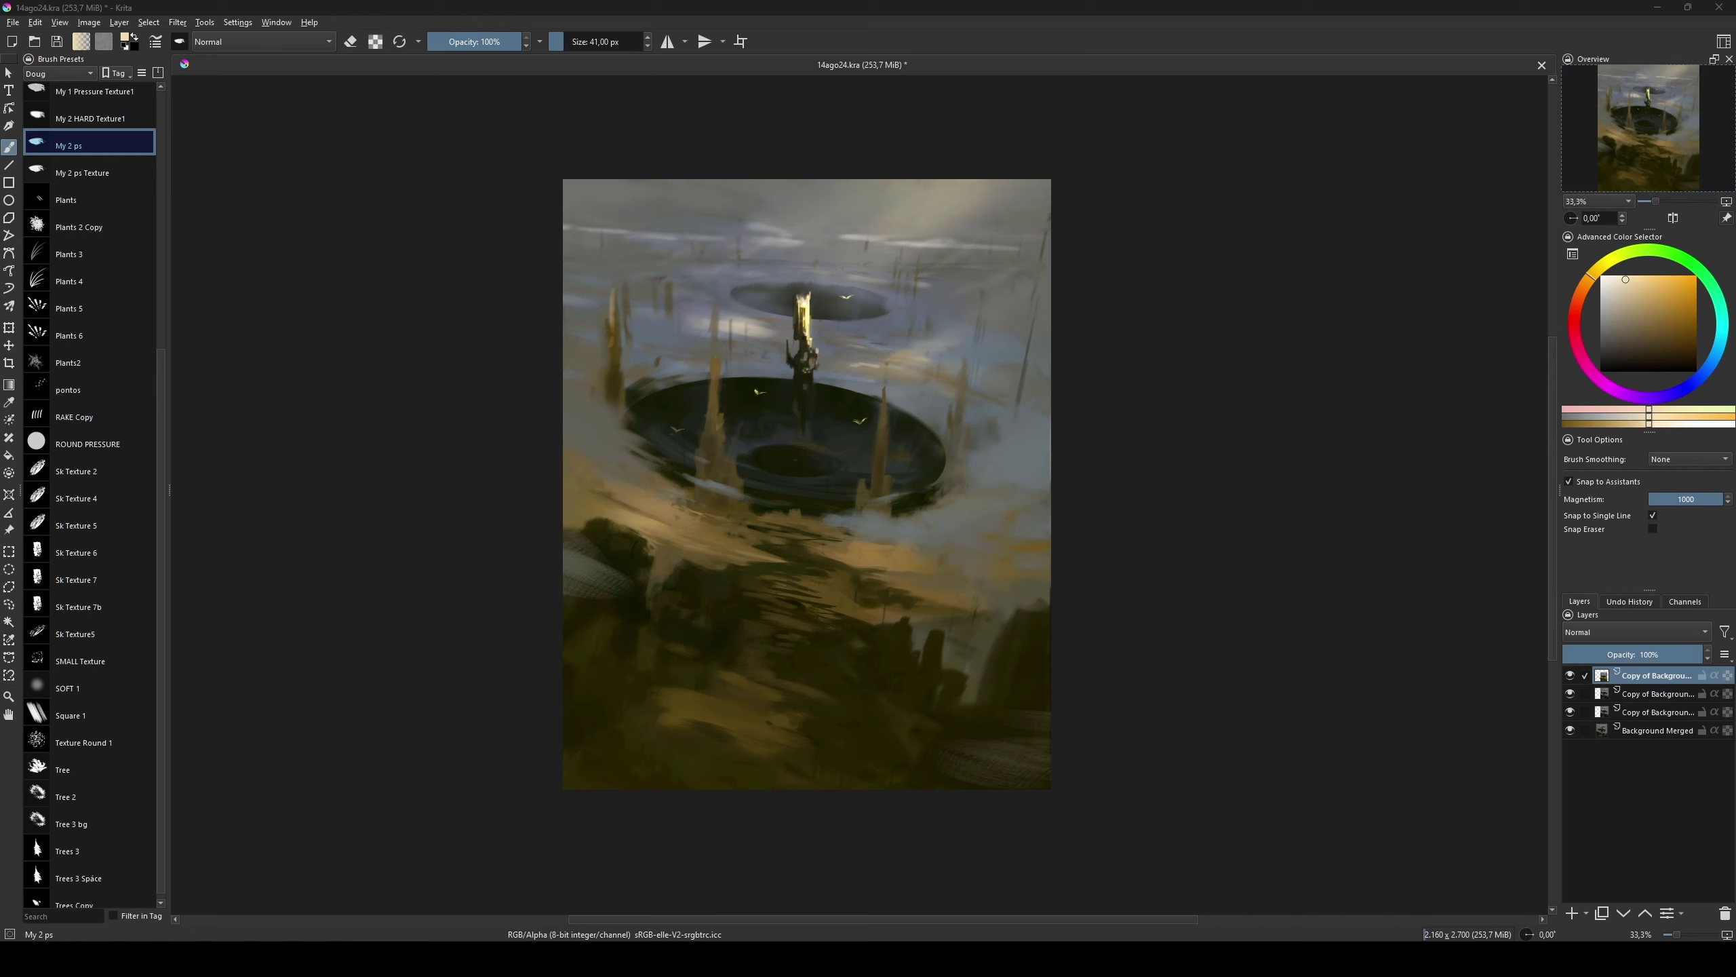
{"action": "left_click_drag", "start_coordinate": [1170, 293], "coordinate": [1203, 293]}
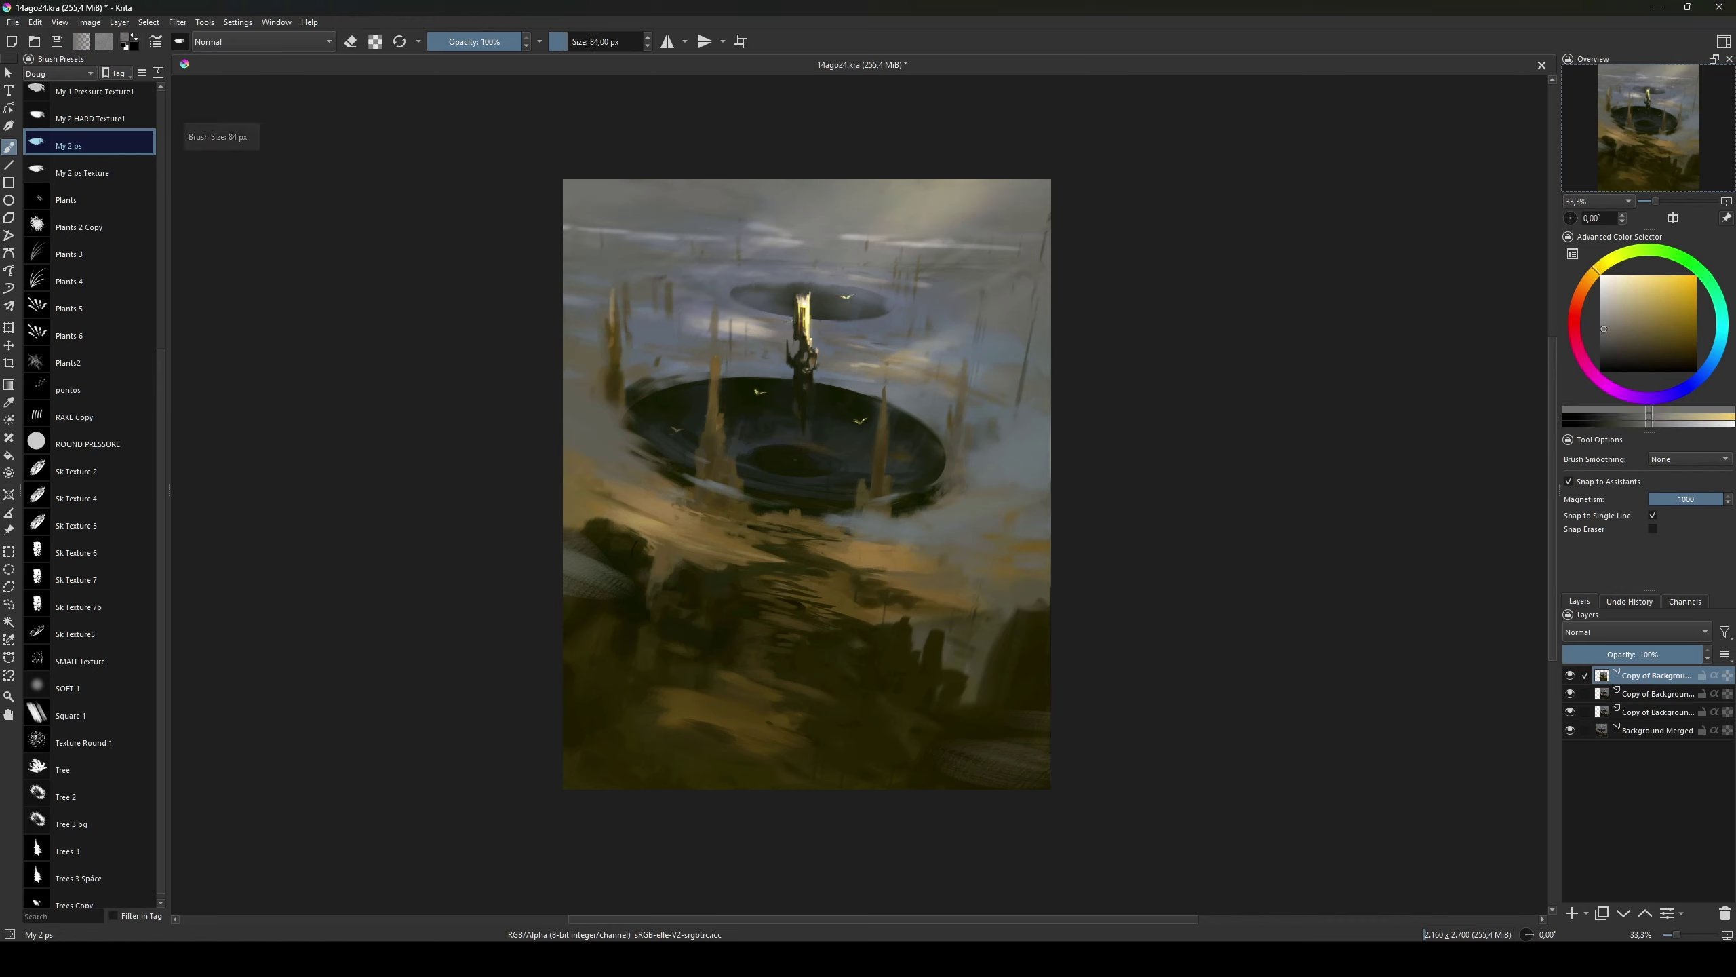
{"action": "left_click", "coordinate": [769, 297], "text": "ctrl"}
{"action": "key", "text": "bracketright"}
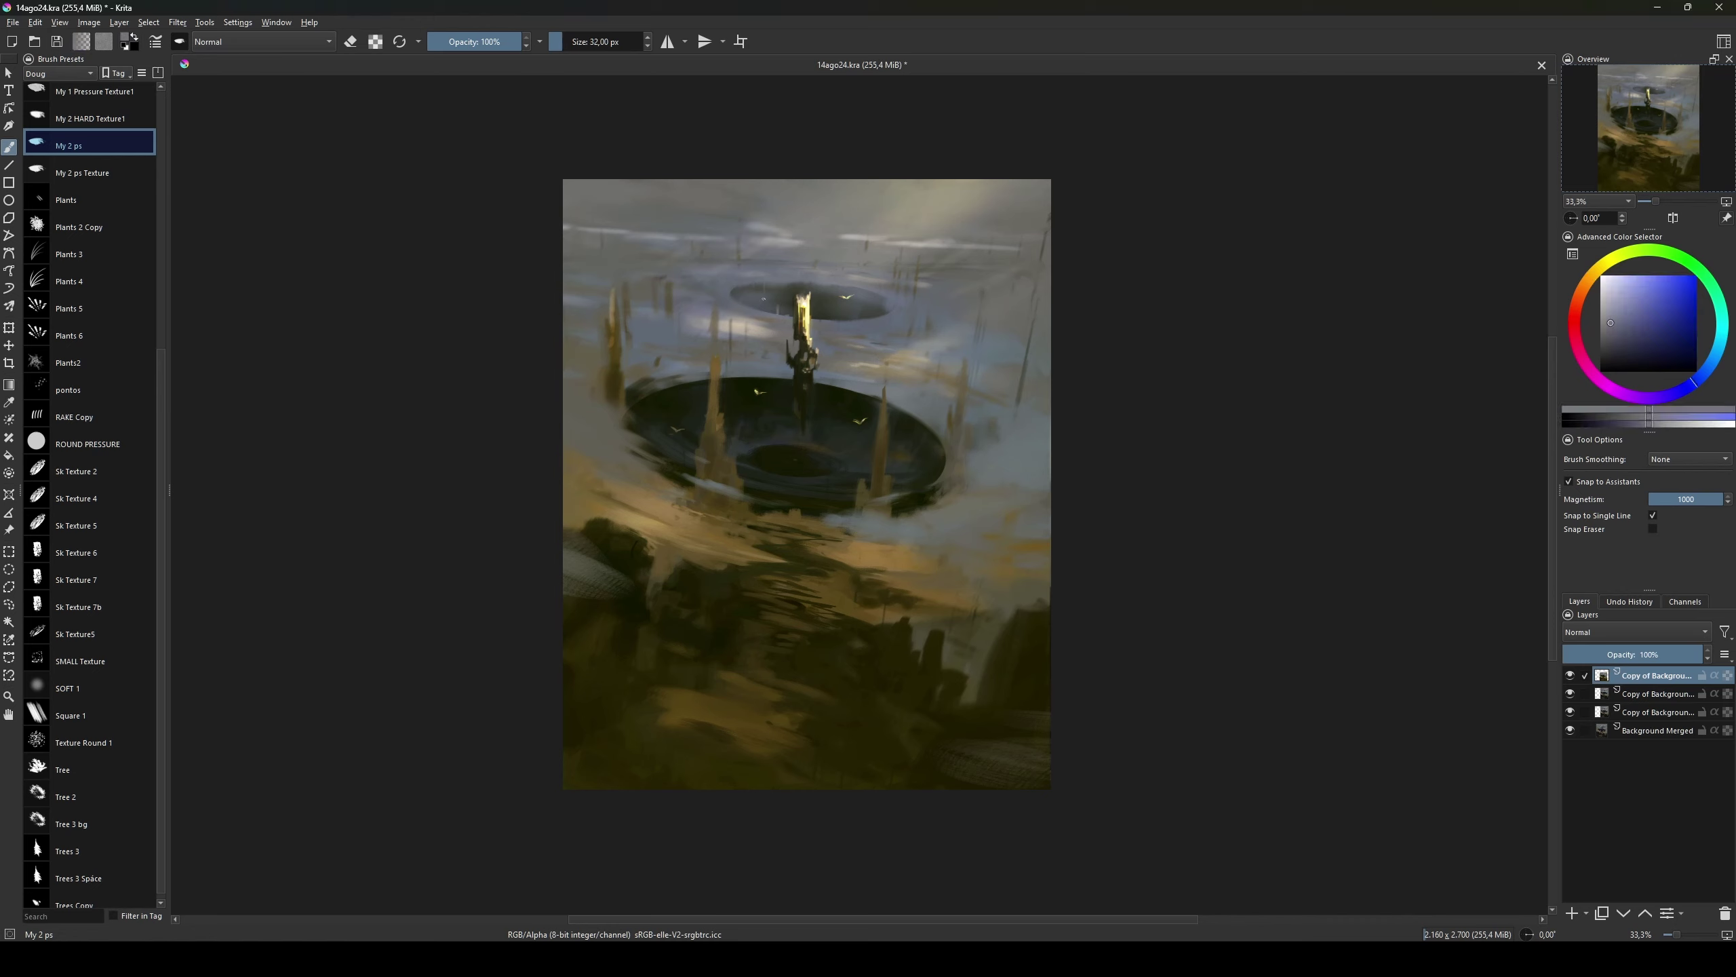
{"action": "key", "text": "bracketleft"}
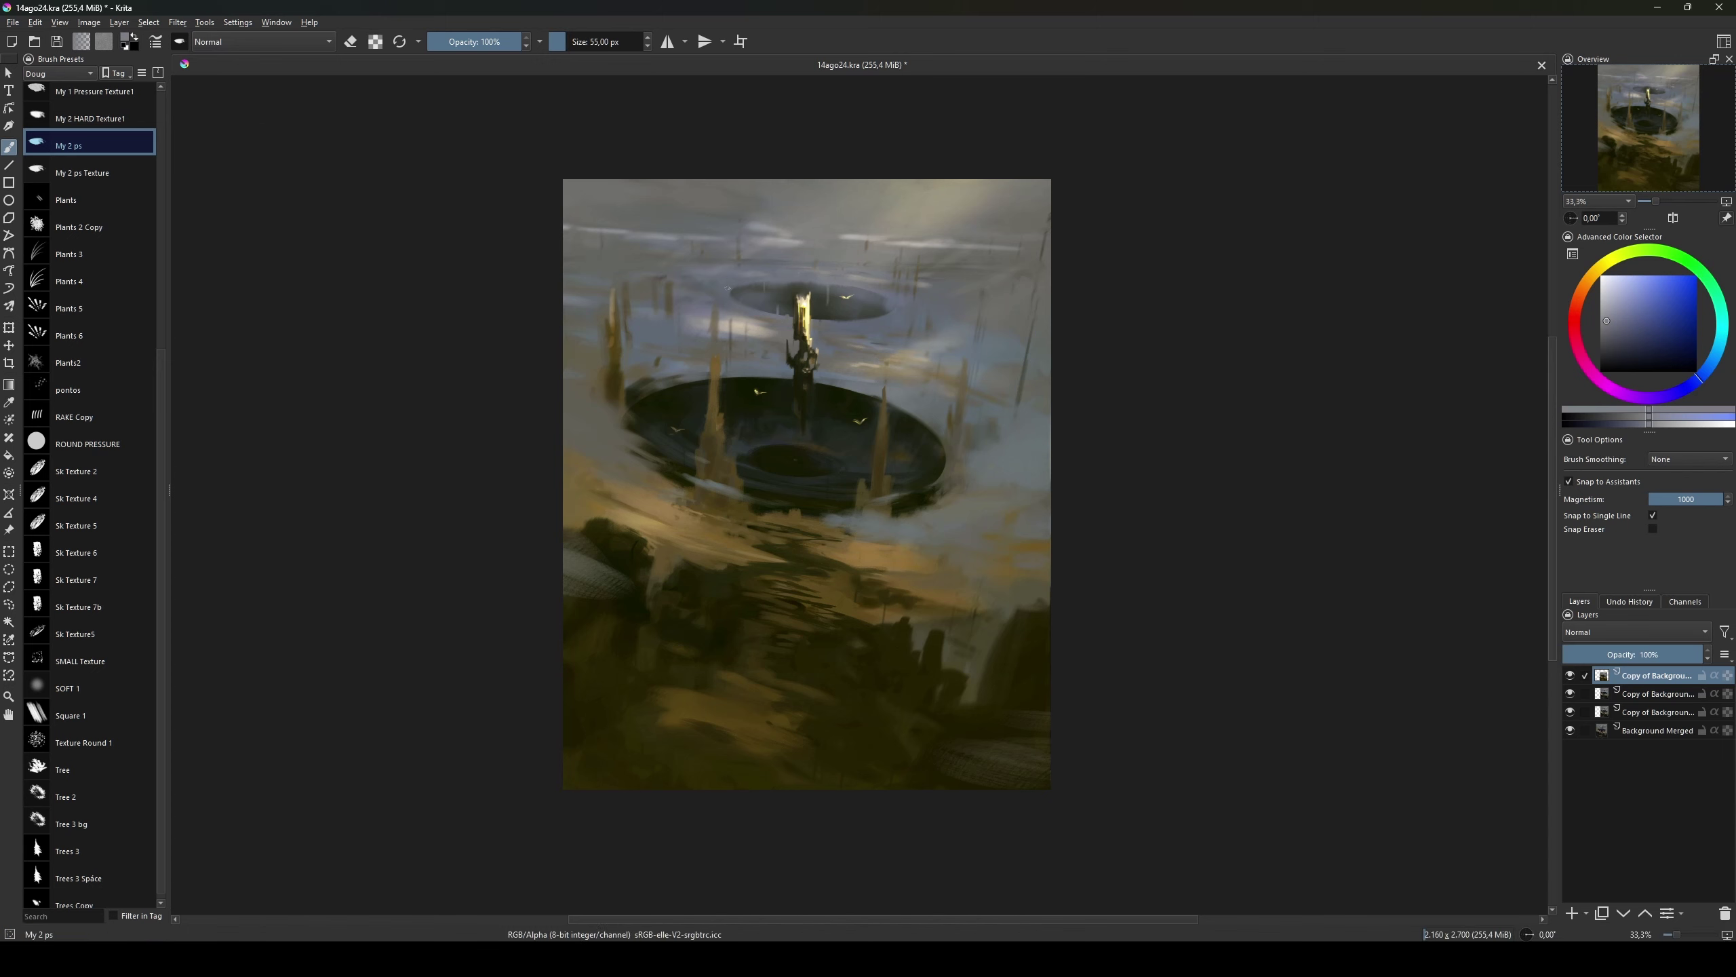
{"action": "key", "text": "bracketleft"}
{"action": "left_click", "coordinate": [829, 306], "text": "ctrl"}
{"action": "key", "text": "bracketleft"}
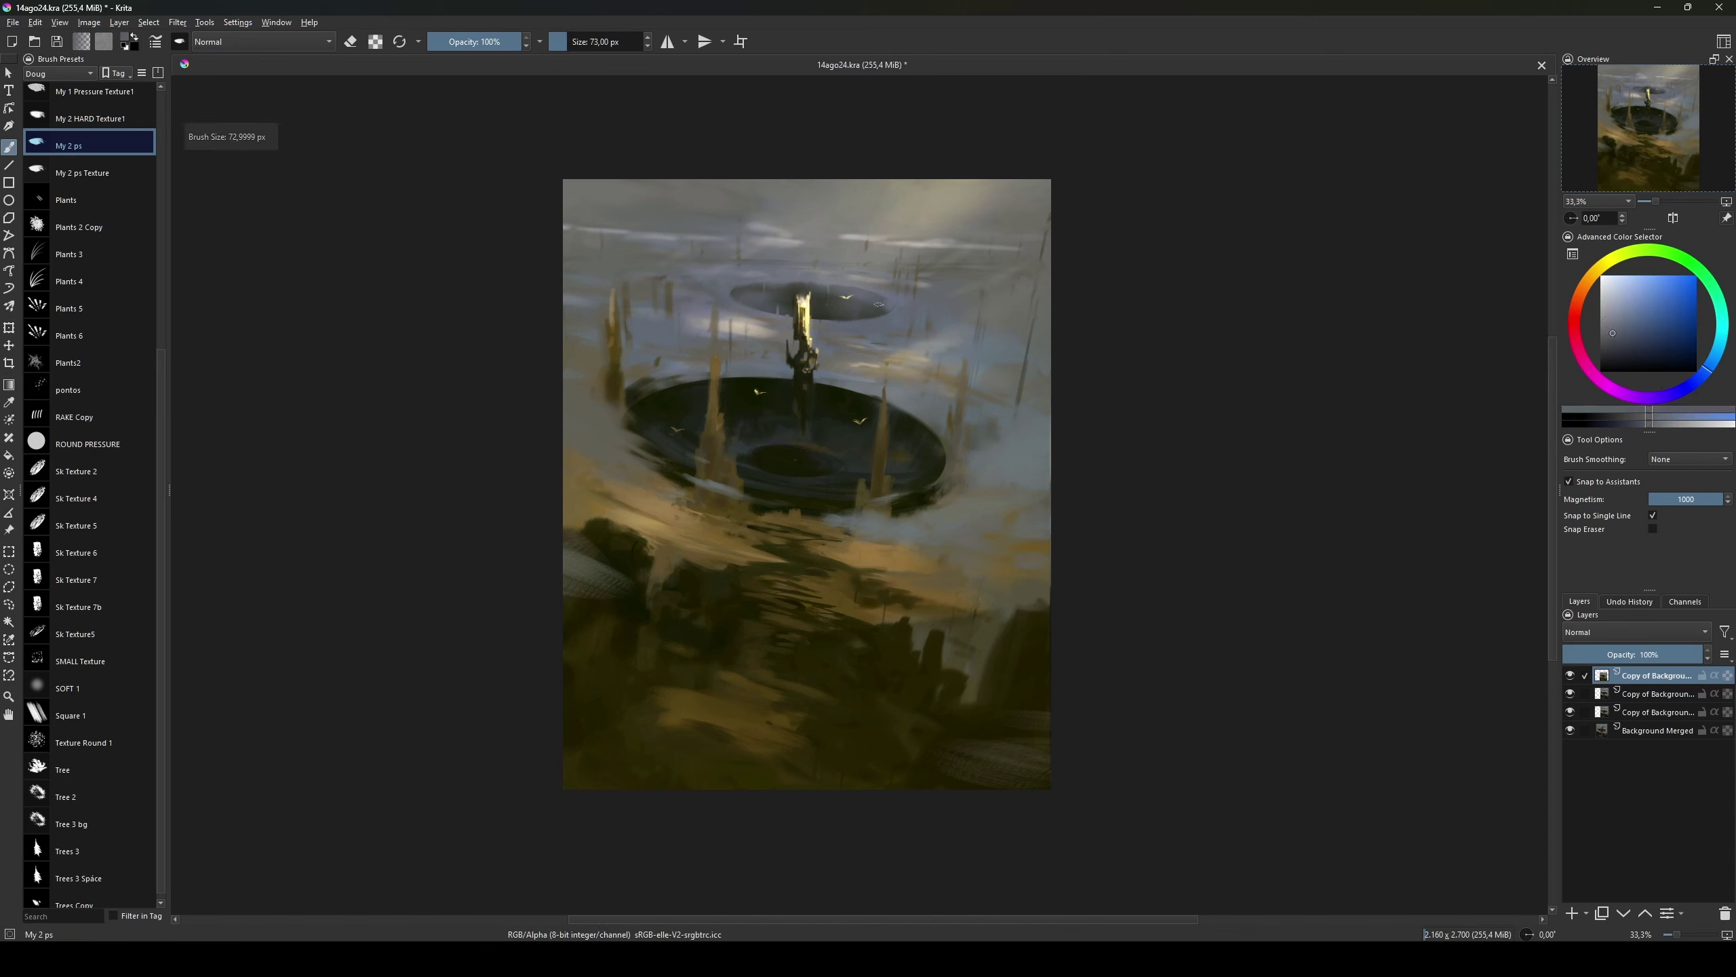
Step: Brush yellow flame light onto the glowing spire at about 84 px
{"action": "left_click", "coordinate": [630, 379], "text": "ctrl"}
{"action": "left_click", "coordinate": [676, 383], "text": "ctrl"}
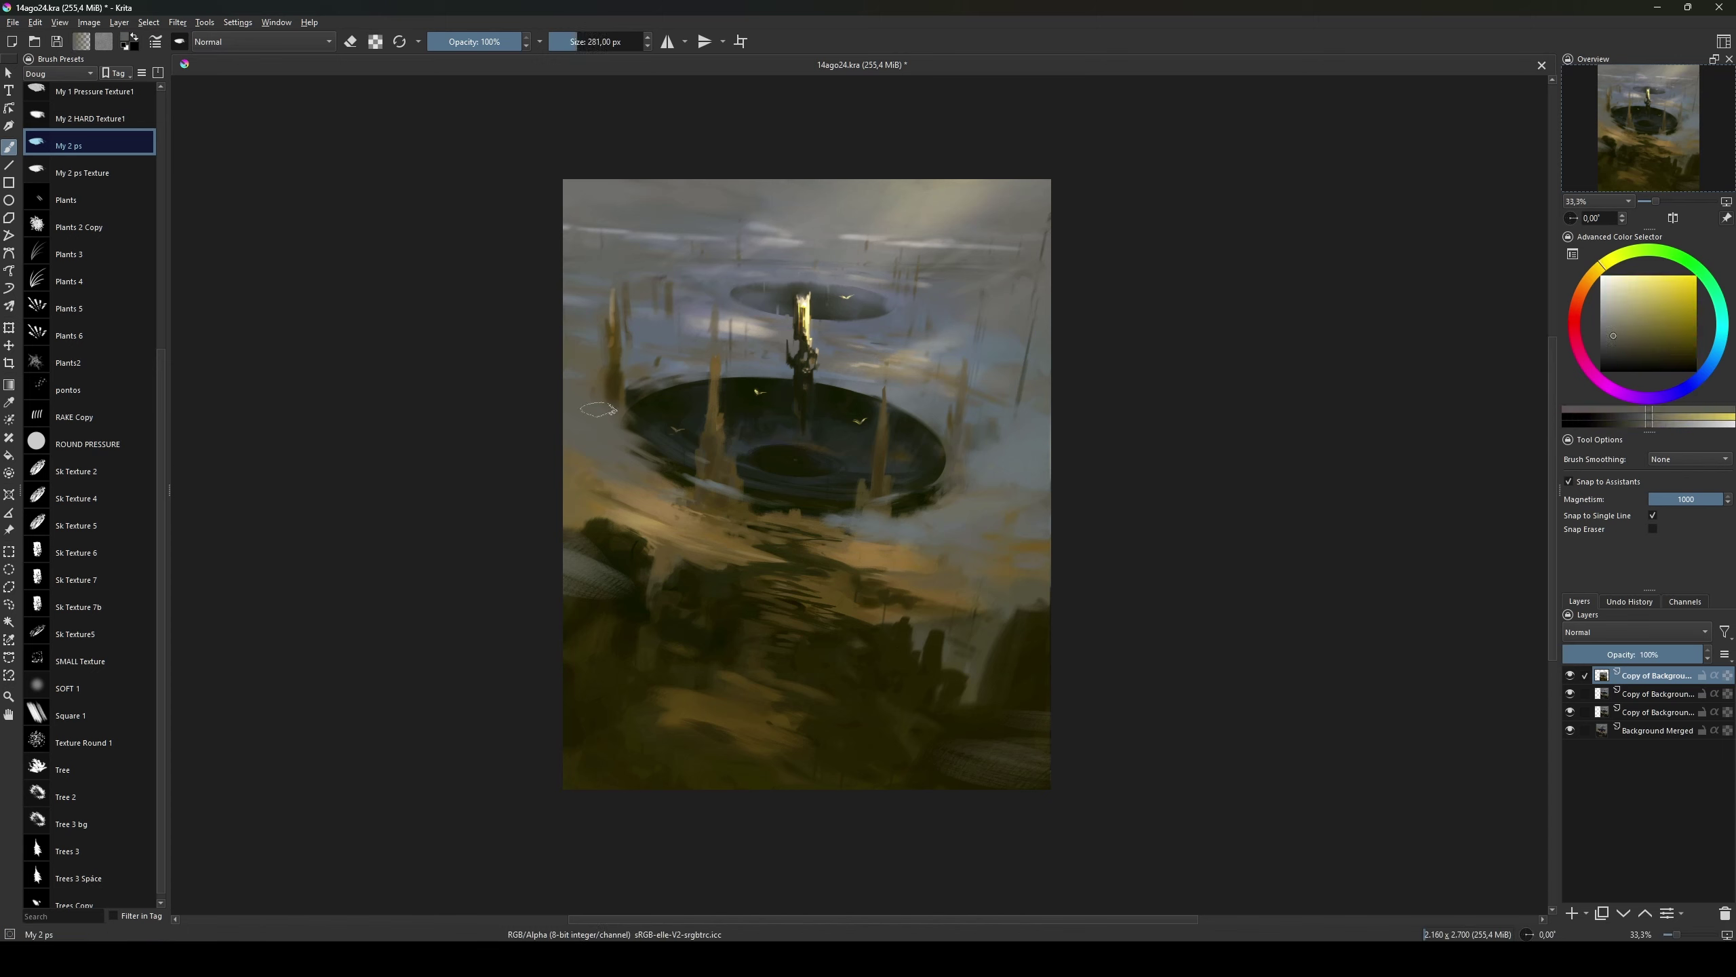
{"action": "mouse_move", "coordinate": [594, 411]}
{"action": "left_mouse_down"}
{"action": "mouse_move", "coordinate": [683, 410]}
{"action": "mouse_move", "coordinate": [533, 411]}
{"action": "left_mouse_up"}
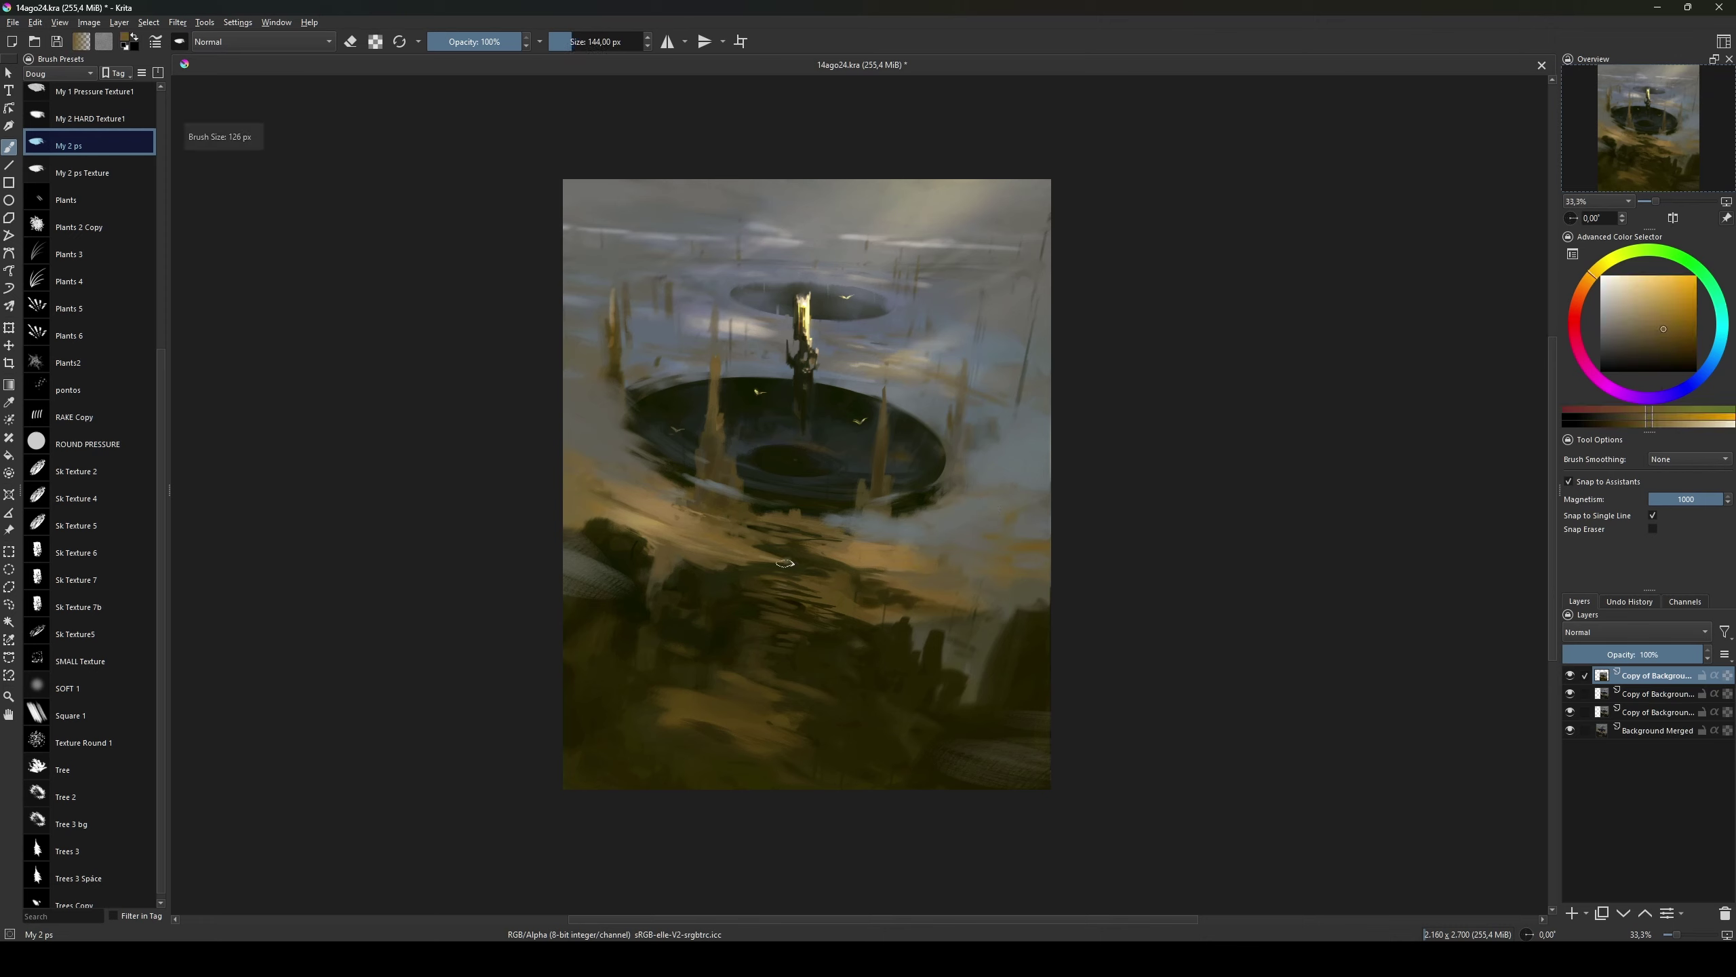
{"action": "left_click", "coordinate": [660, 575], "text": "ctrl"}
{"action": "left_click", "coordinate": [807, 322], "text": "ctrl"}
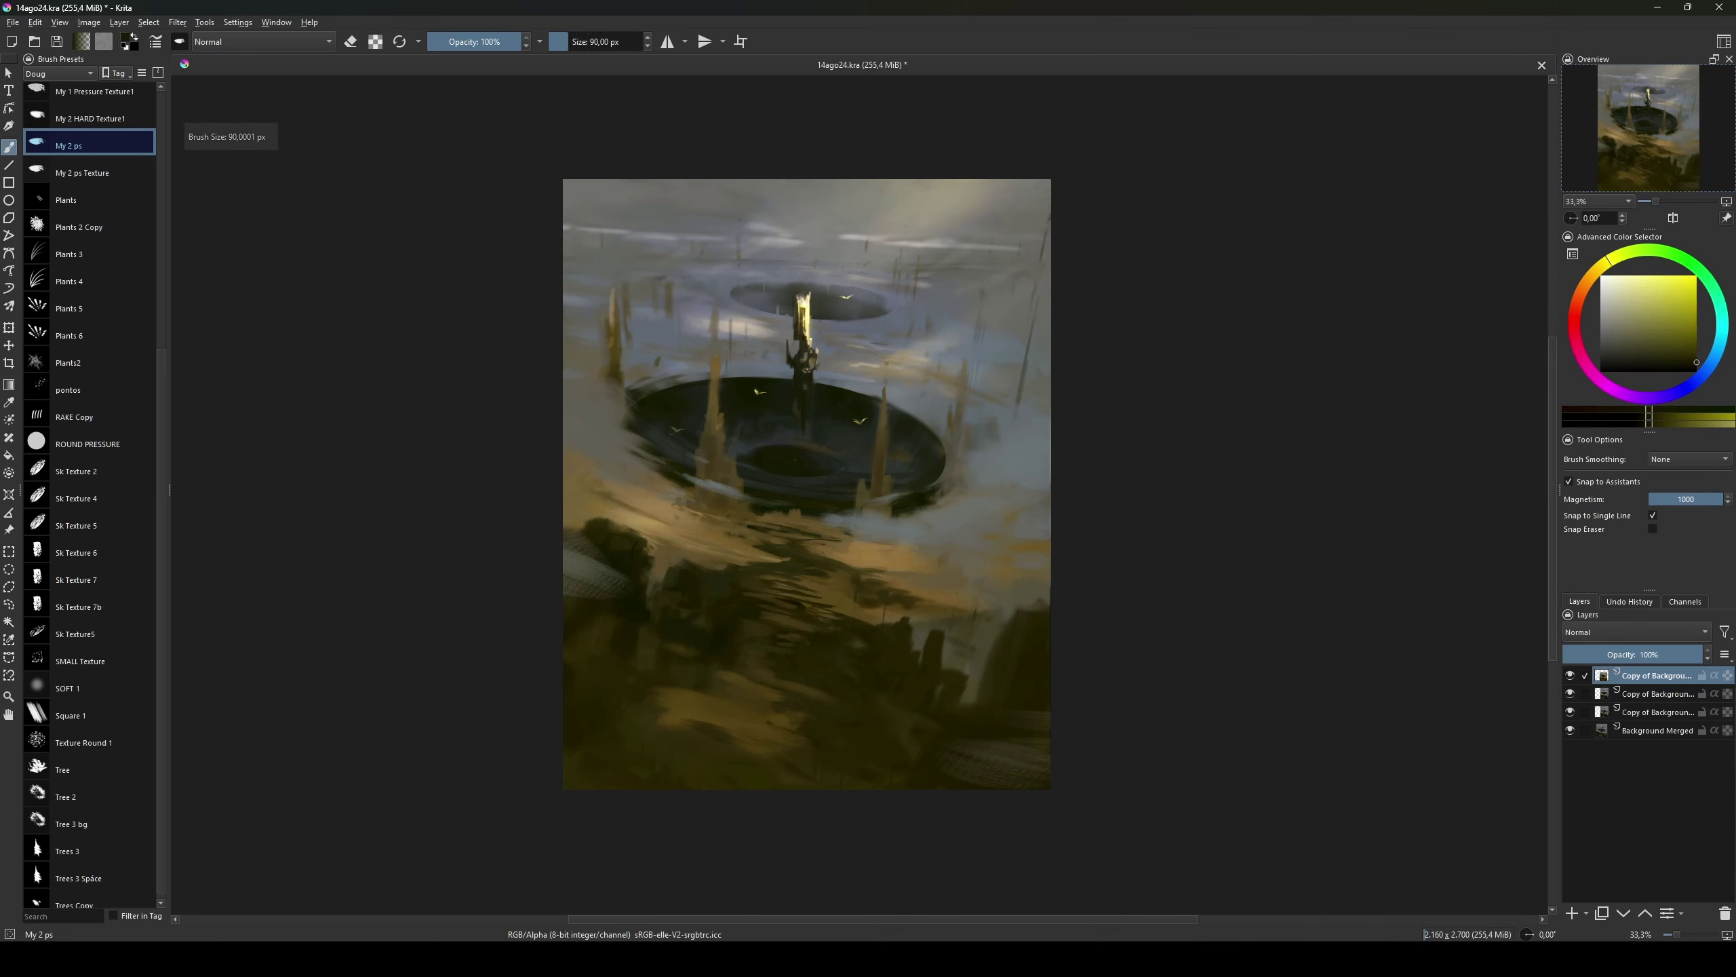
{"action": "left_click_drag", "start_coordinate": [808, 322], "coordinate": [765, 321]}
{"action": "left_click", "coordinate": [809, 321], "text": "ctrl"}
{"action": "mouse_move", "coordinate": [818, 483]}
{"action": "left_mouse_down"}
{"action": "mouse_move", "coordinate": [786, 483]}
{"action": "mouse_move", "coordinate": [818, 477]}
{"action": "left_mouse_up"}
{"action": "left_click", "coordinate": [786, 465], "text": "ctrl"}
Step: Mirror-check the canvas, then paint dark and green ground tones and pale yellow-grey cloud strokes
{"action": "key", "text": "m"}
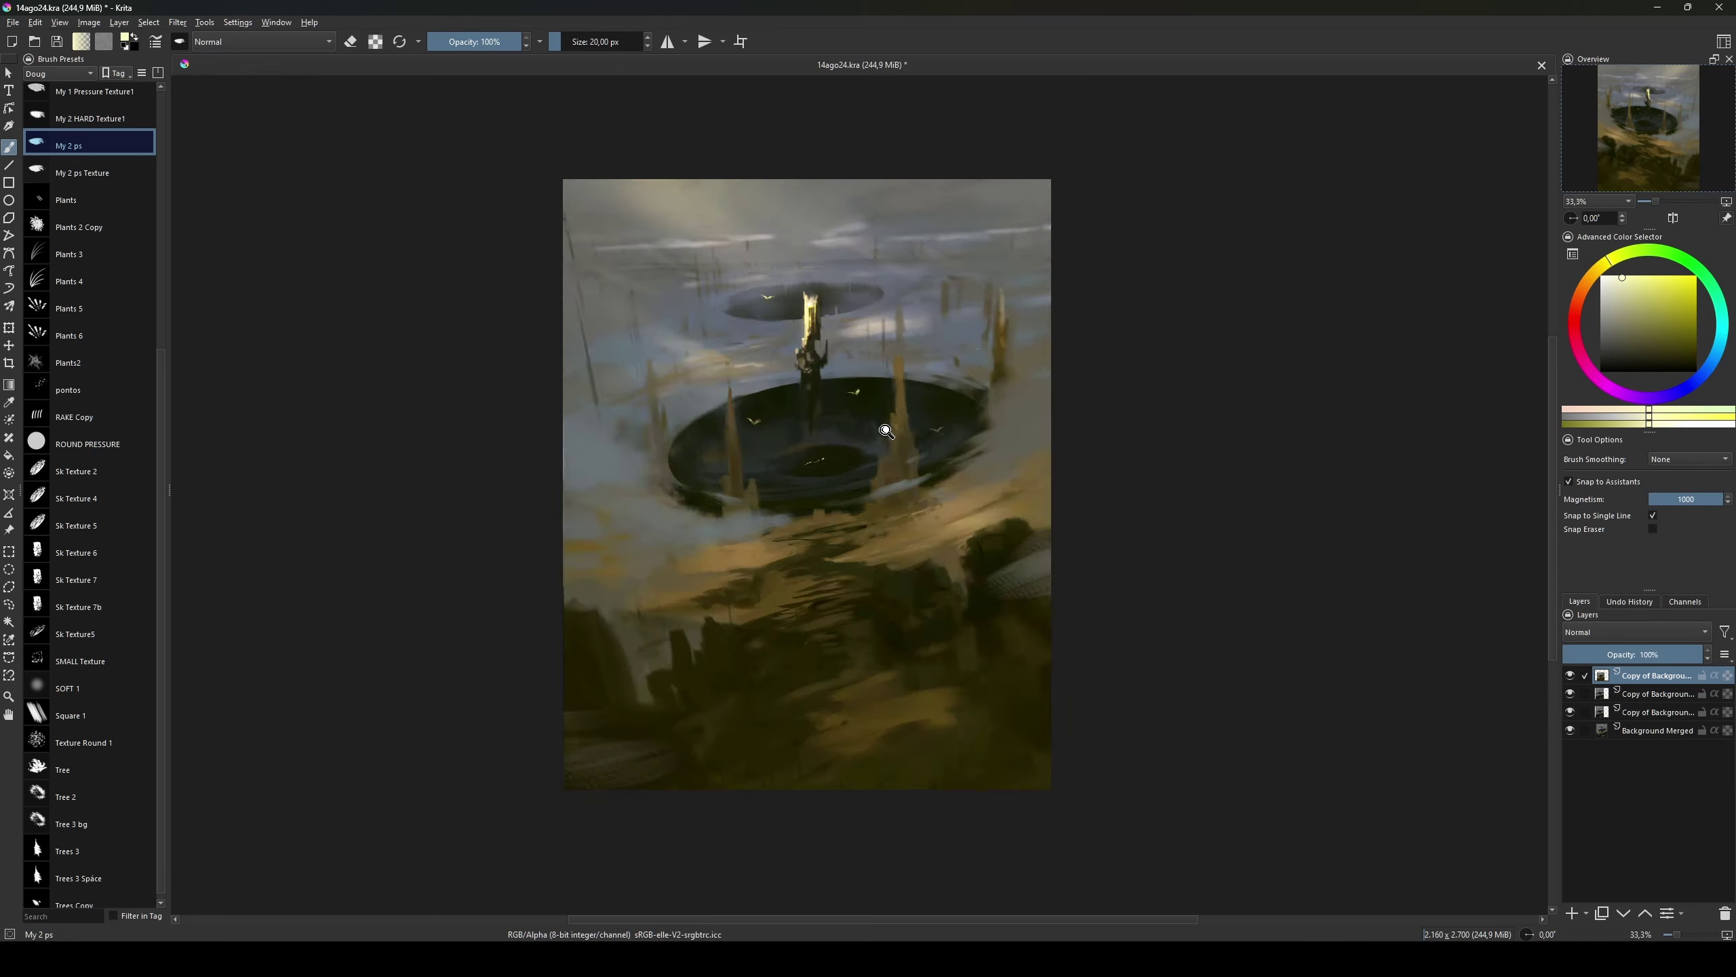
{"action": "key", "text": "m"}
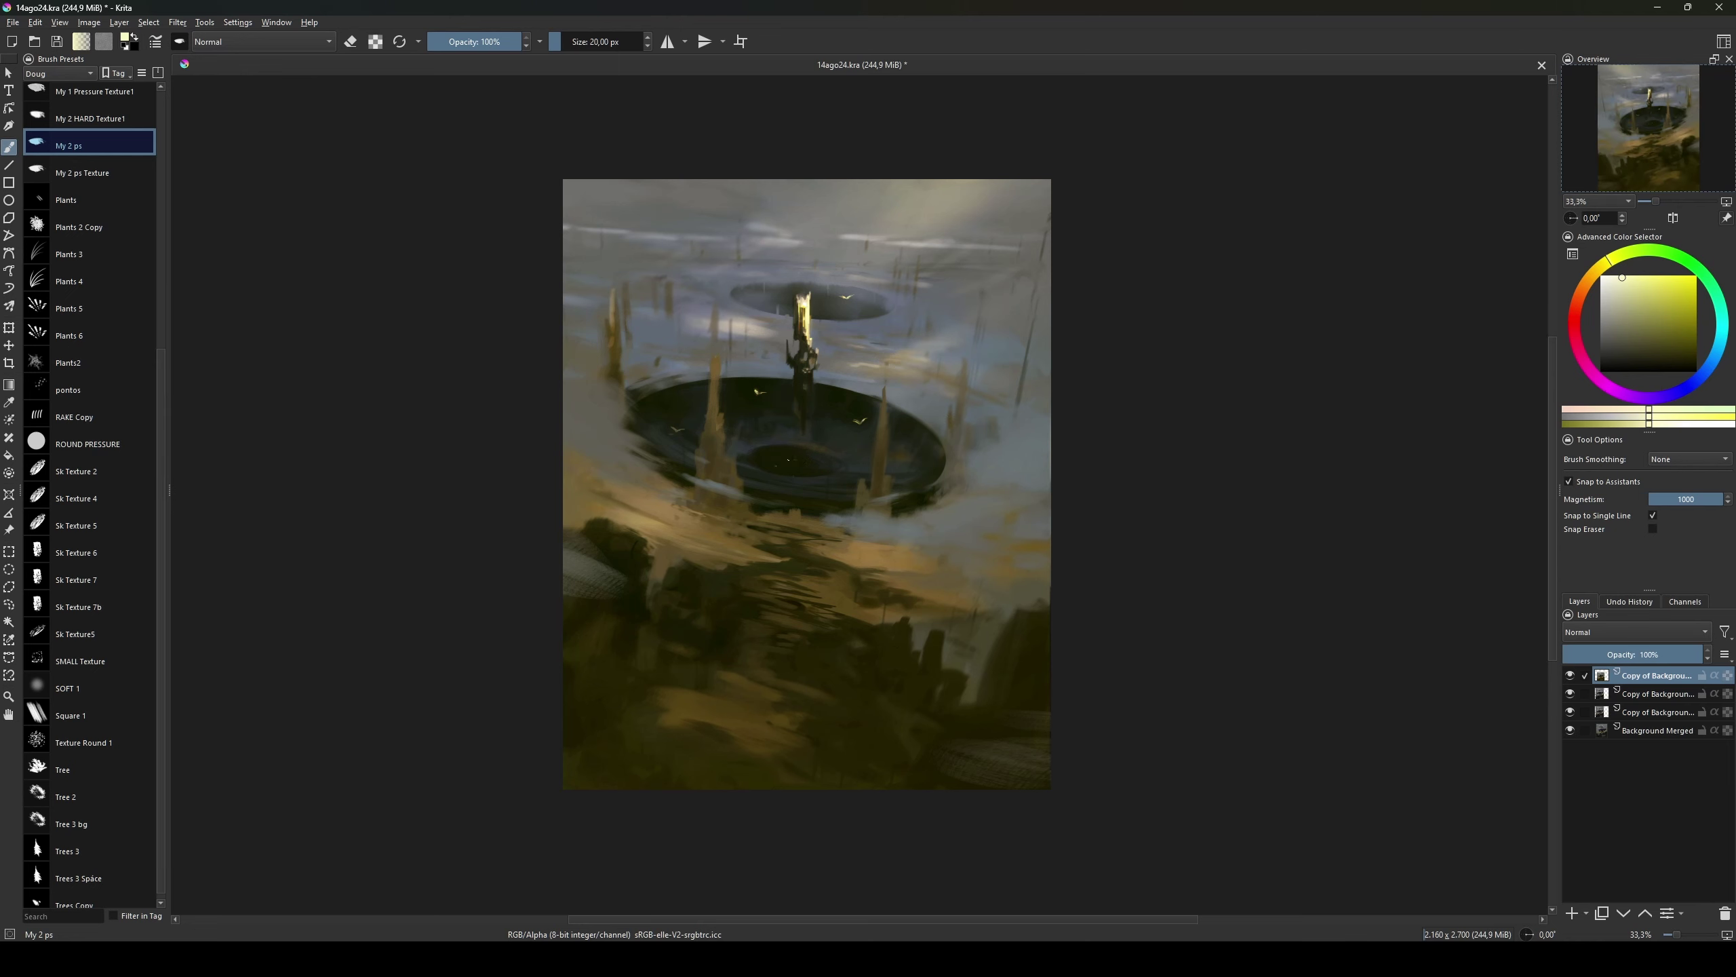
{"action": "left_click", "coordinate": [910, 695], "text": "ctrl"}
{"action": "left_click_drag", "start_coordinate": [910, 695], "coordinate": [991, 696]}
{"action": "left_click", "coordinate": [889, 677], "text": "ctrl"}
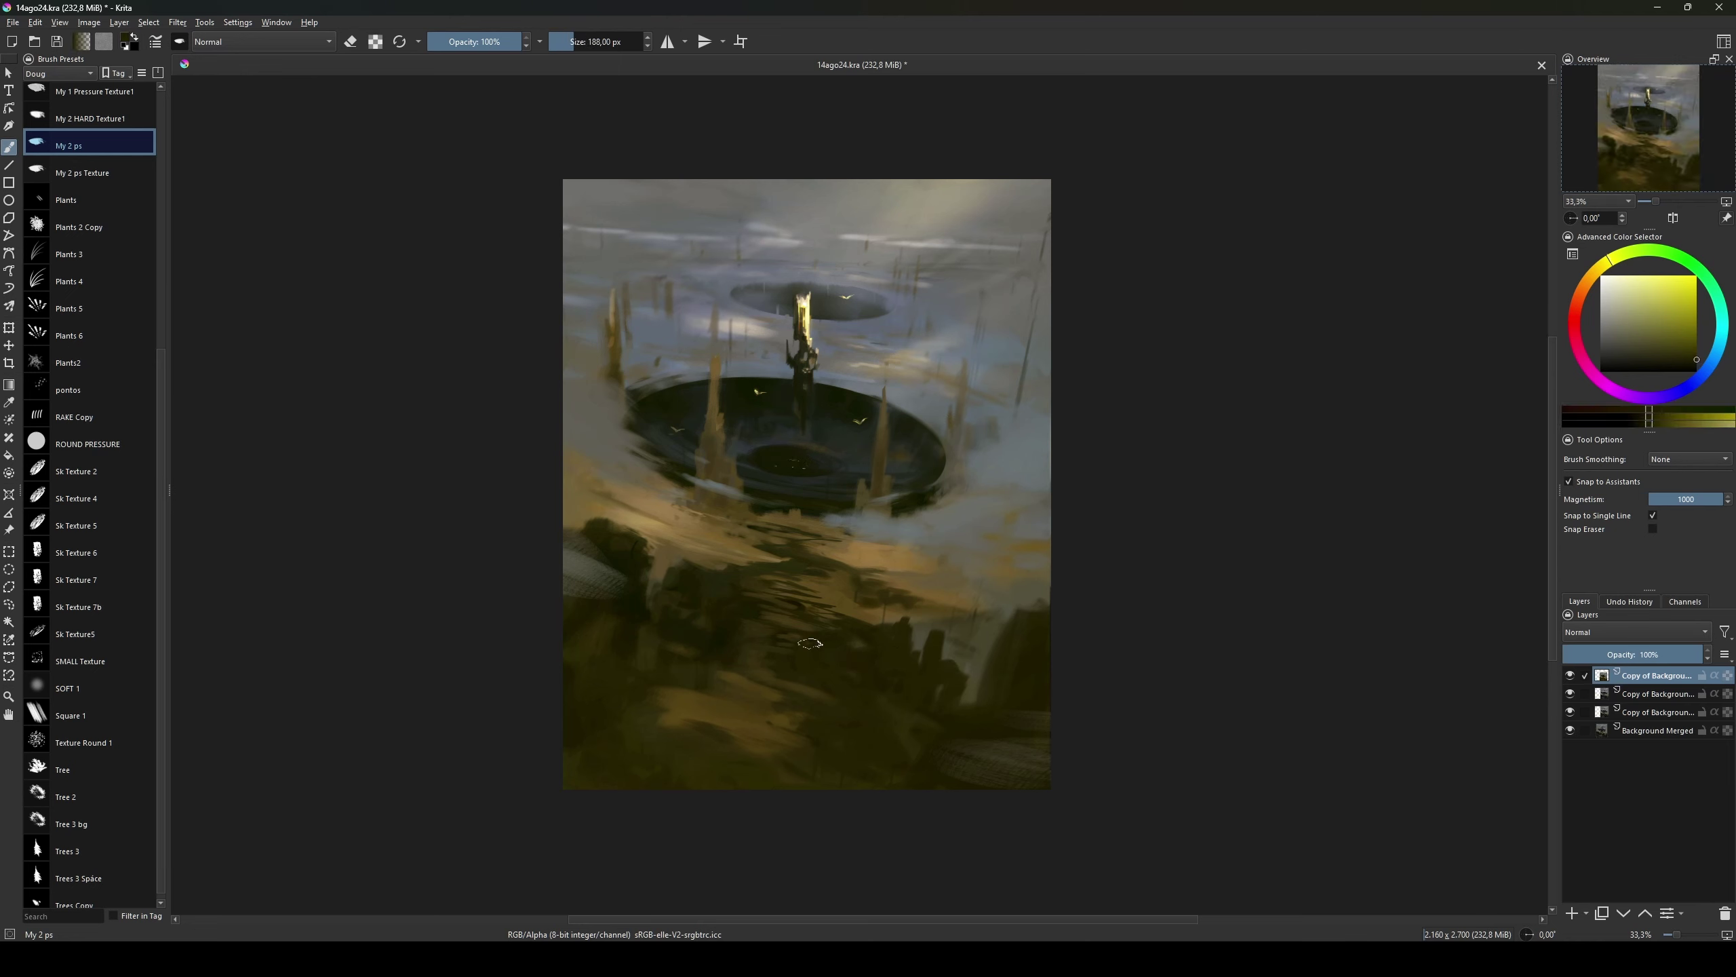
{"action": "left_click_drag", "start_coordinate": [803, 643], "coordinate": [698, 584]}
{"action": "left_click", "coordinate": [946, 440], "text": "ctrl"}
{"action": "left_click_drag", "start_coordinate": [946, 439], "coordinate": [927, 439]}
Step: Rework clouds and ground with paler yellow-grey, yellow-brown and greenish strokes at 41–96 px
{"action": "left_click", "coordinate": [962, 379], "text": "ctrl"}
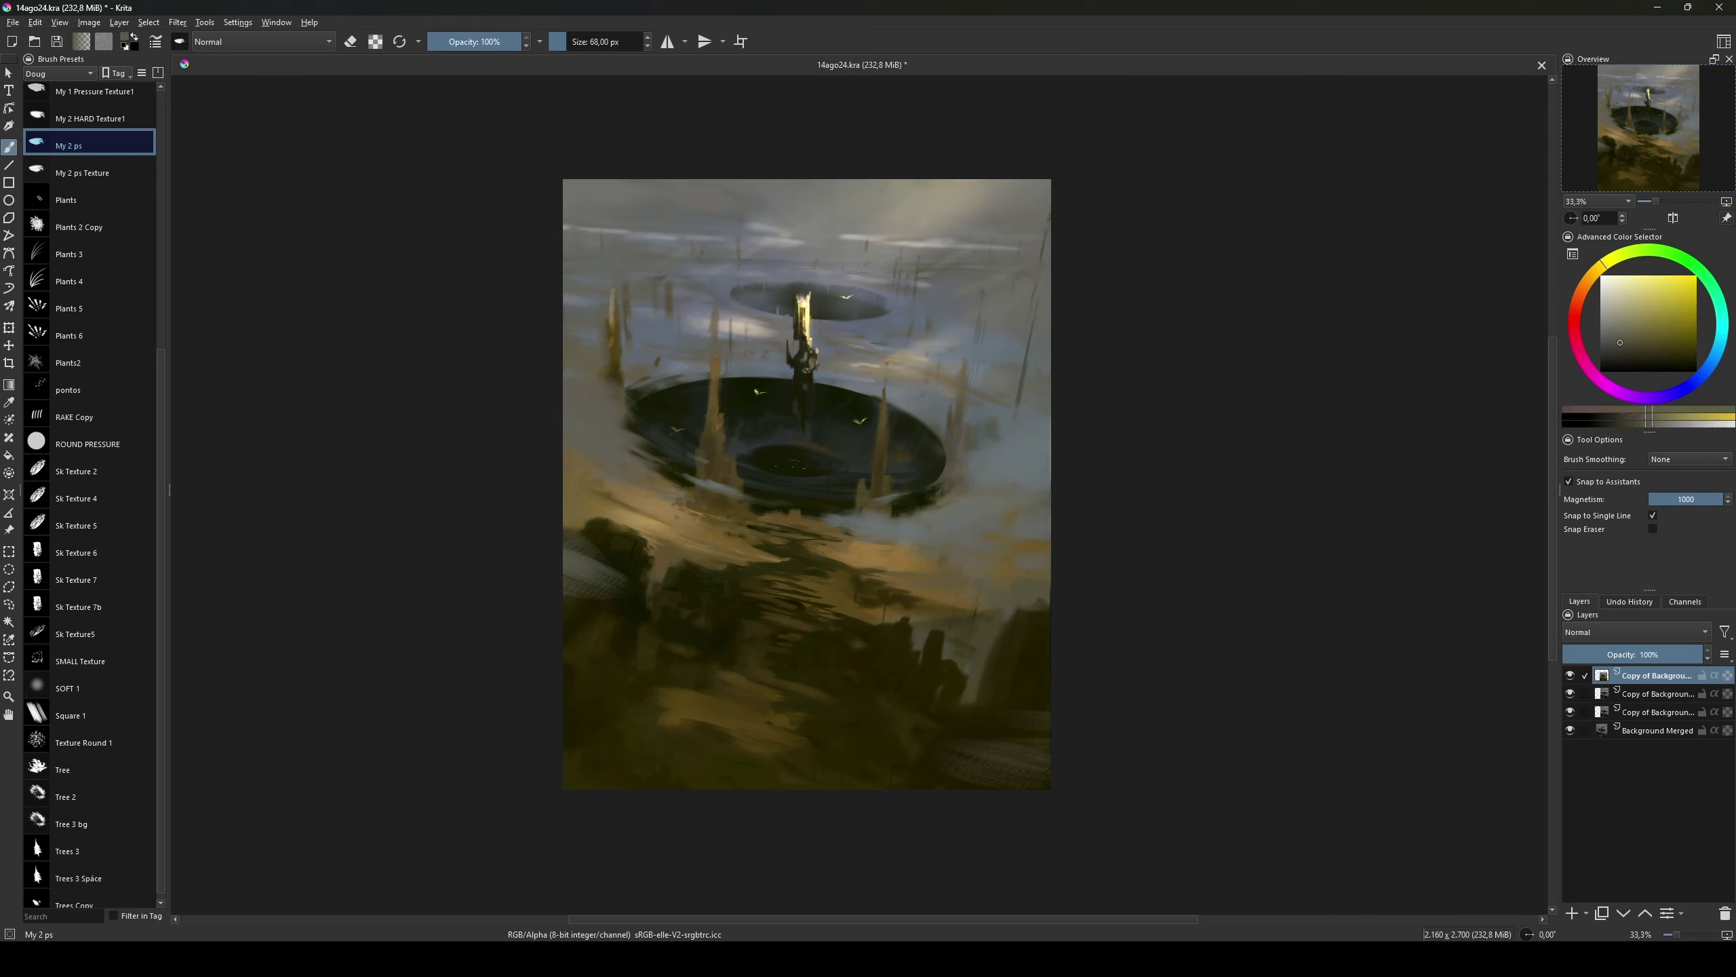
{"action": "left_click_drag", "start_coordinate": [748, 293], "coordinate": [769, 293]}
{"action": "left_click", "coordinate": [920, 257], "text": "ctrl"}
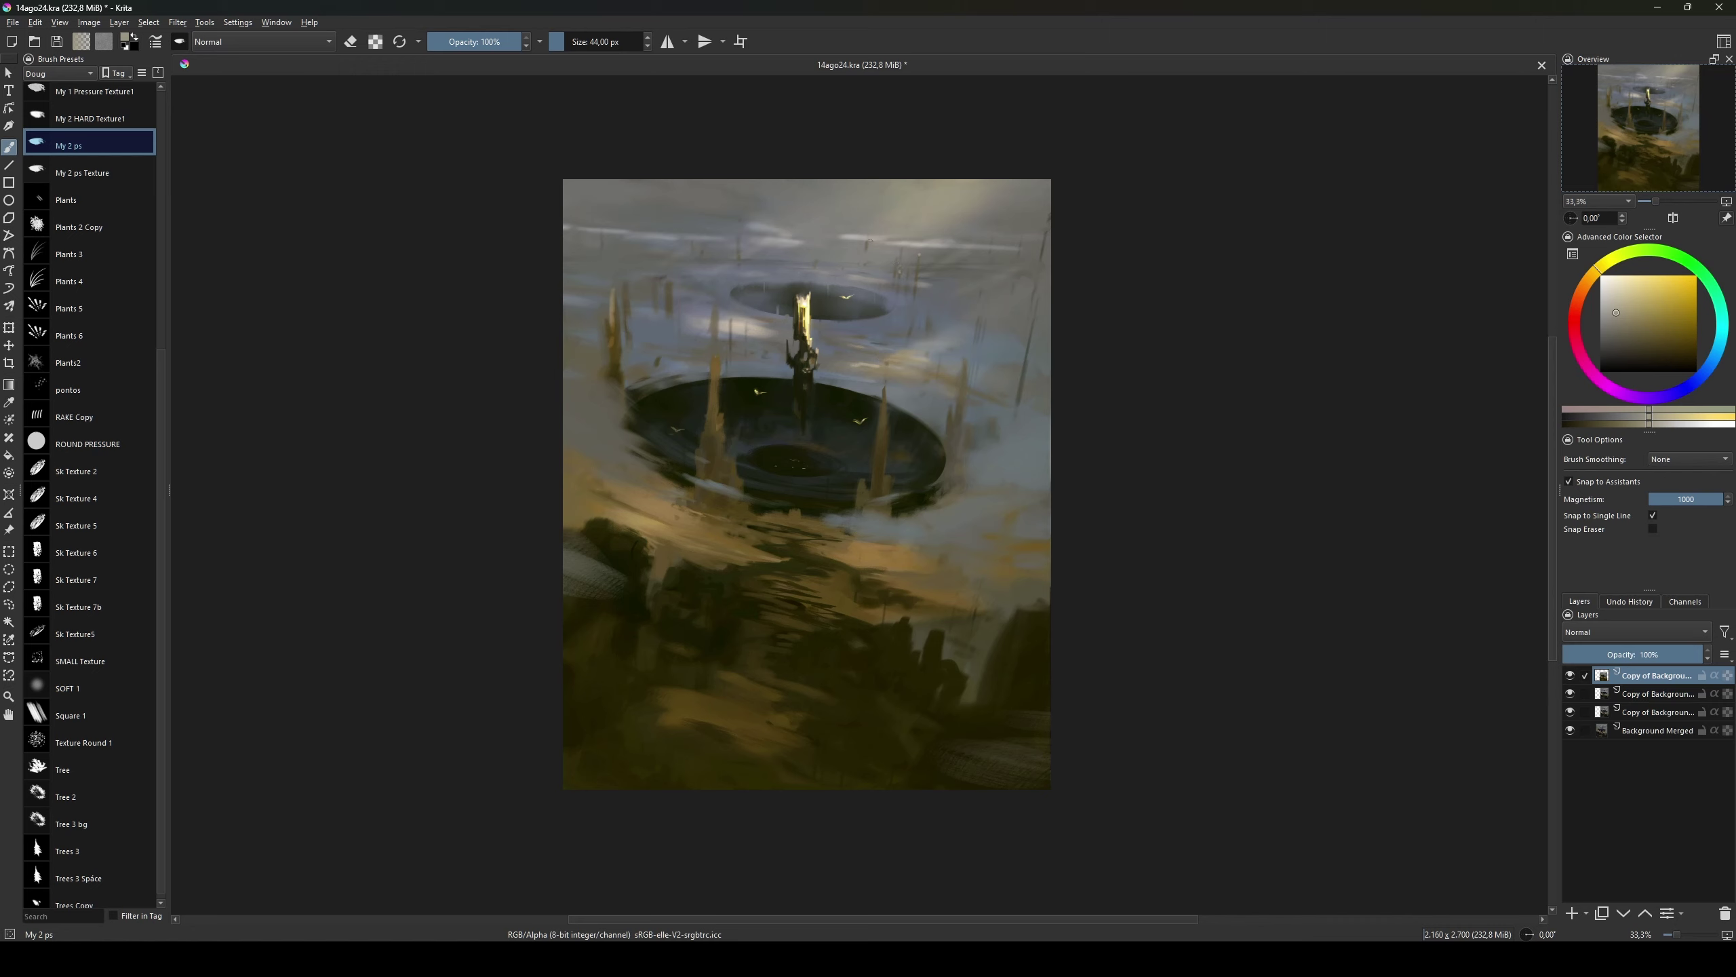
{"action": "left_click", "coordinate": [695, 440], "text": "ctrl"}
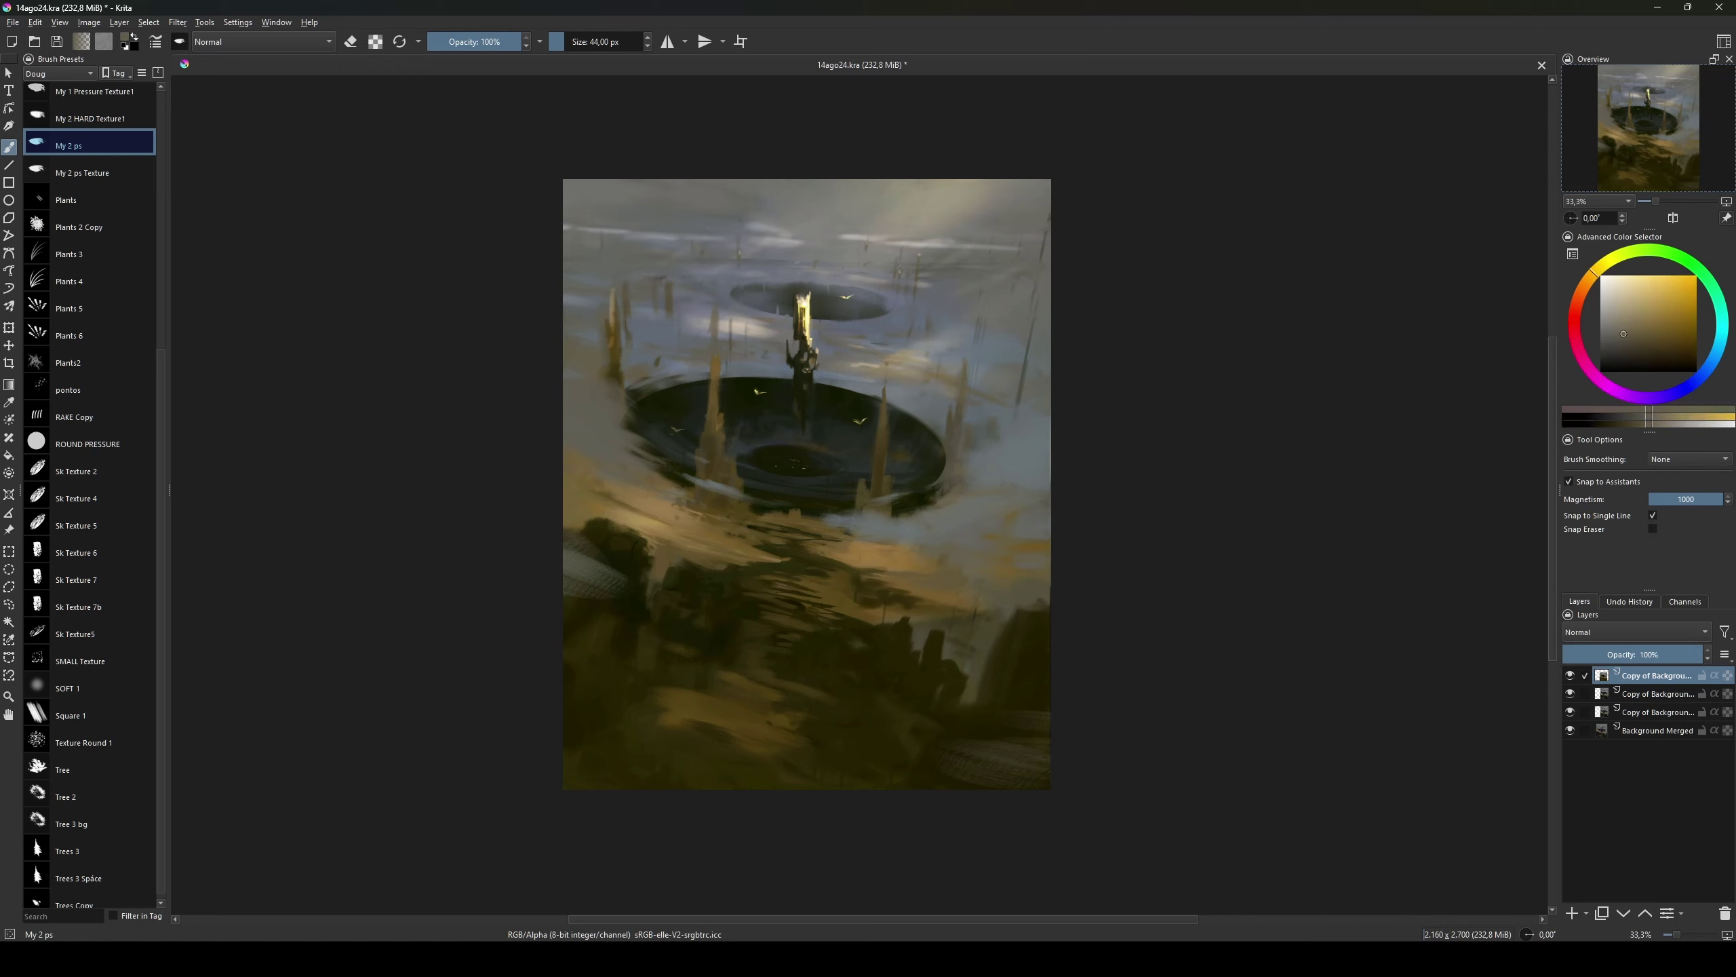
{"action": "left_click_drag", "start_coordinate": [677, 441], "coordinate": [718, 476]}
{"action": "left_click", "coordinate": [913, 507], "text": "ctrl"}
{"action": "key", "text": "m"}
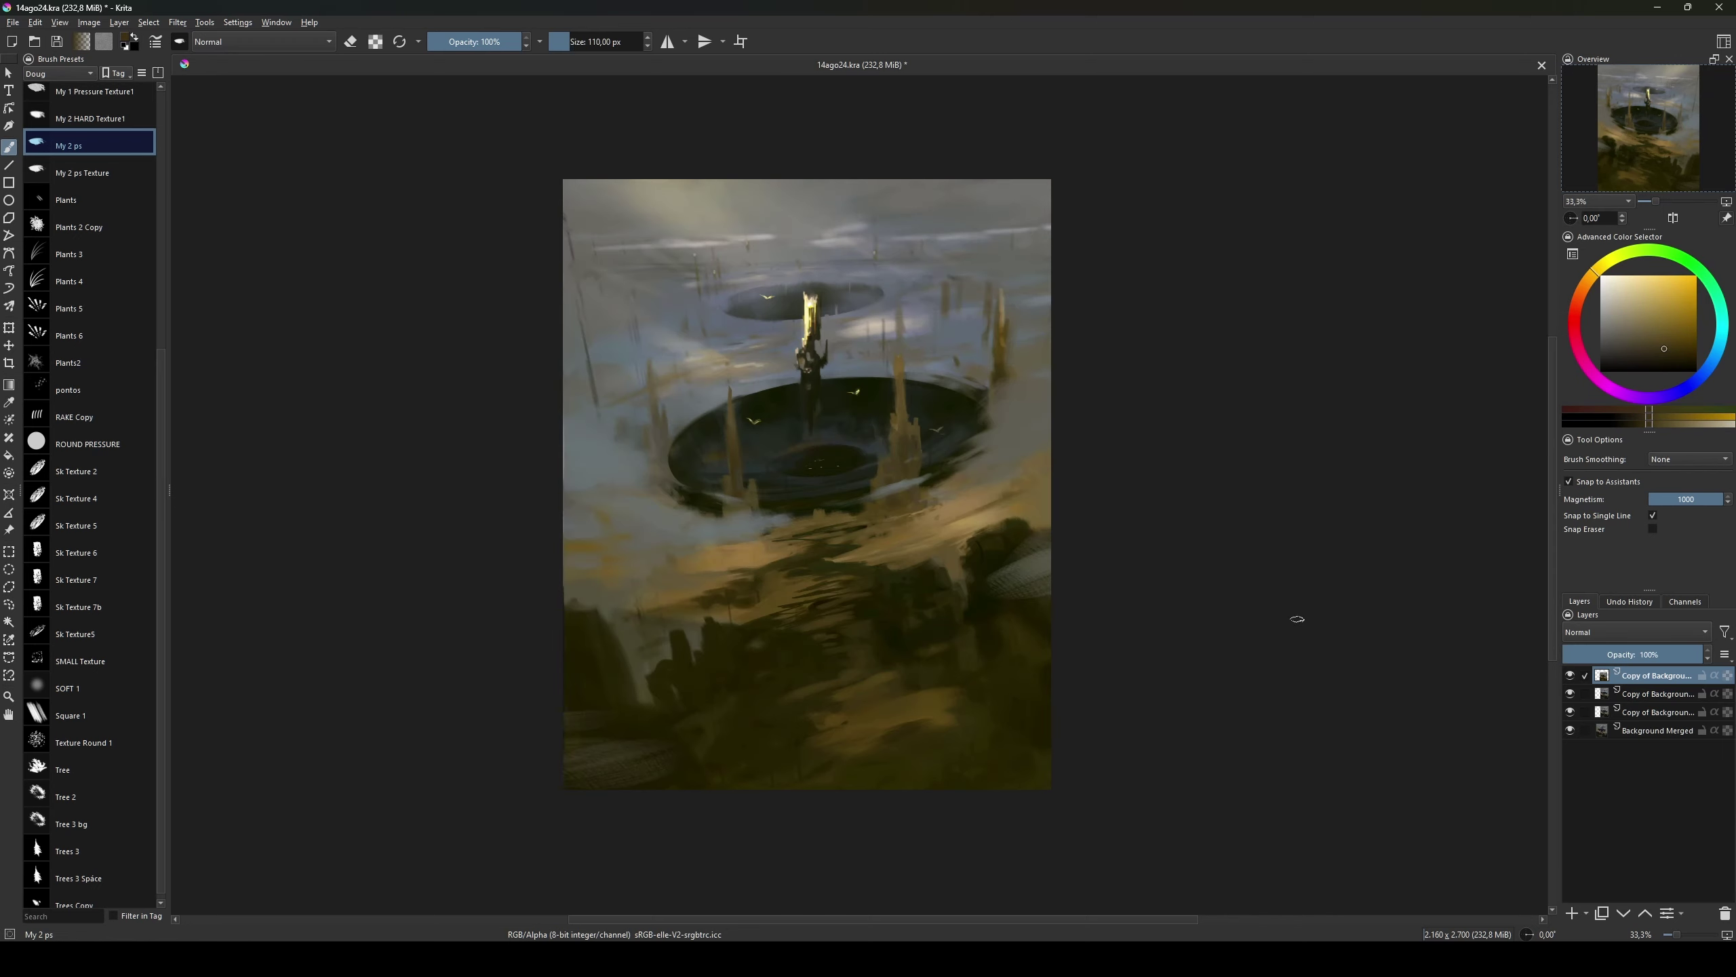
{"action": "left_click_drag", "start_coordinate": [1297, 619], "coordinate": [1248, 620], "text": "shift"}
{"action": "left_click", "coordinate": [957, 683], "text": "ctrl"}
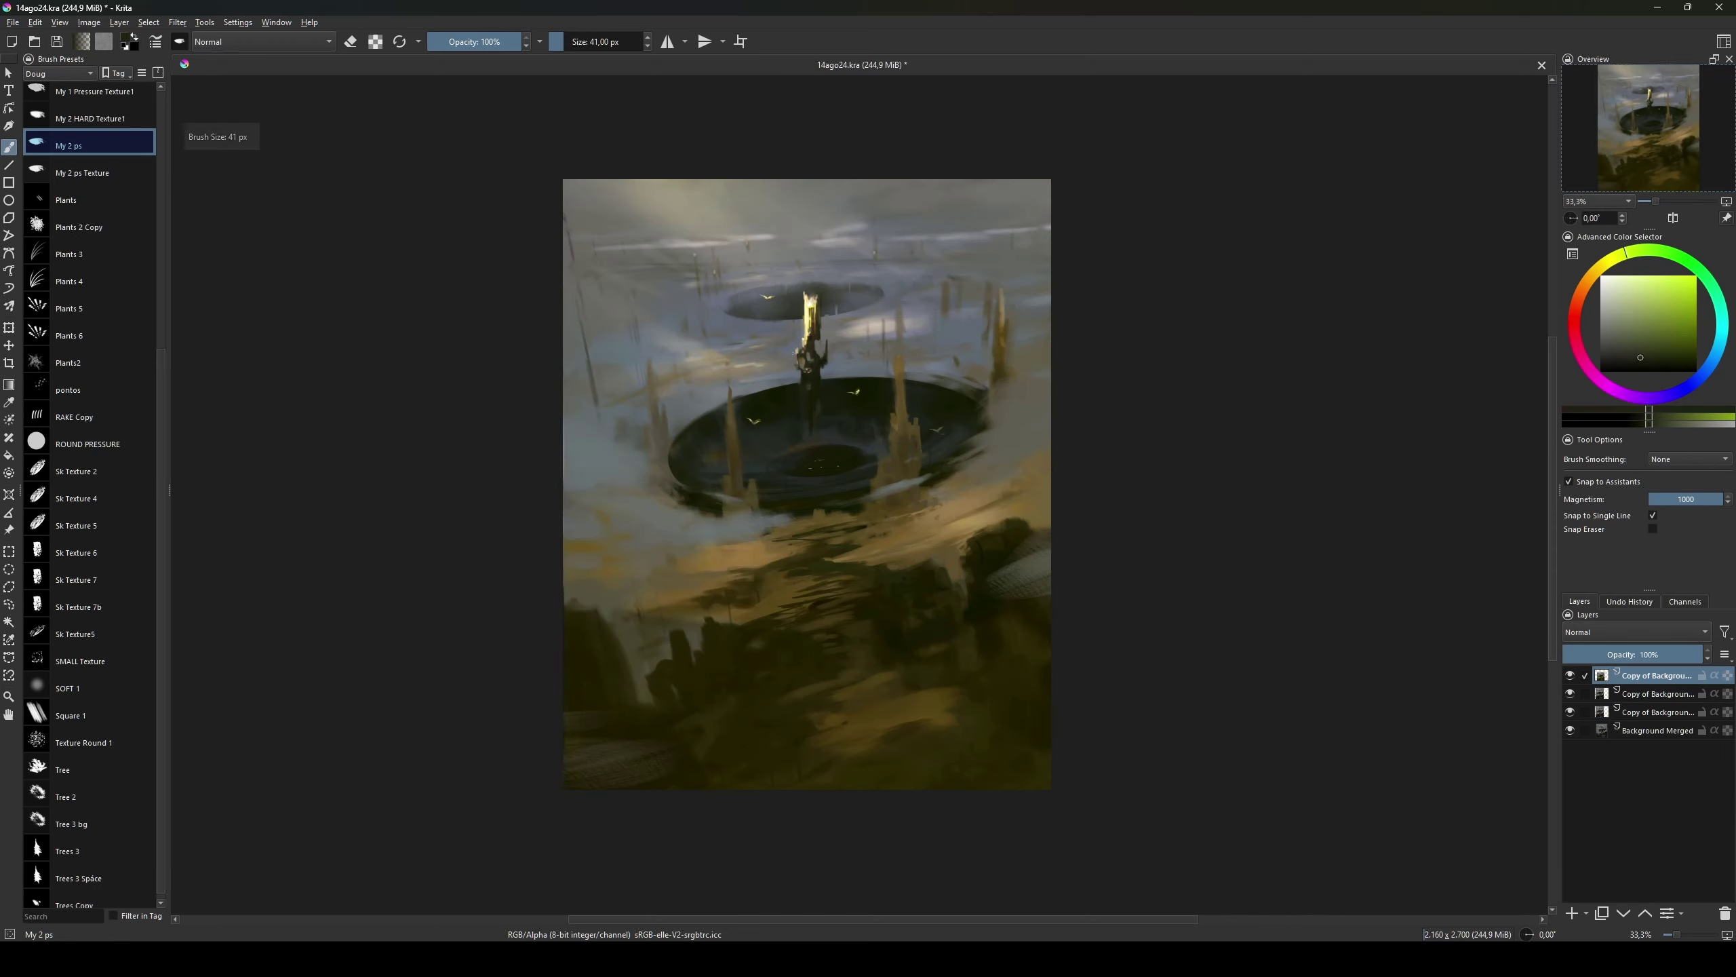
Step: Sample light yellow from the tower and draw a straight light streak on the spire
{"action": "left_click", "coordinate": [806, 304], "text": "ctrl"}
{"action": "key", "text": "v"}
{"action": "left_click", "coordinate": [806, 304], "text": "ctrl"}
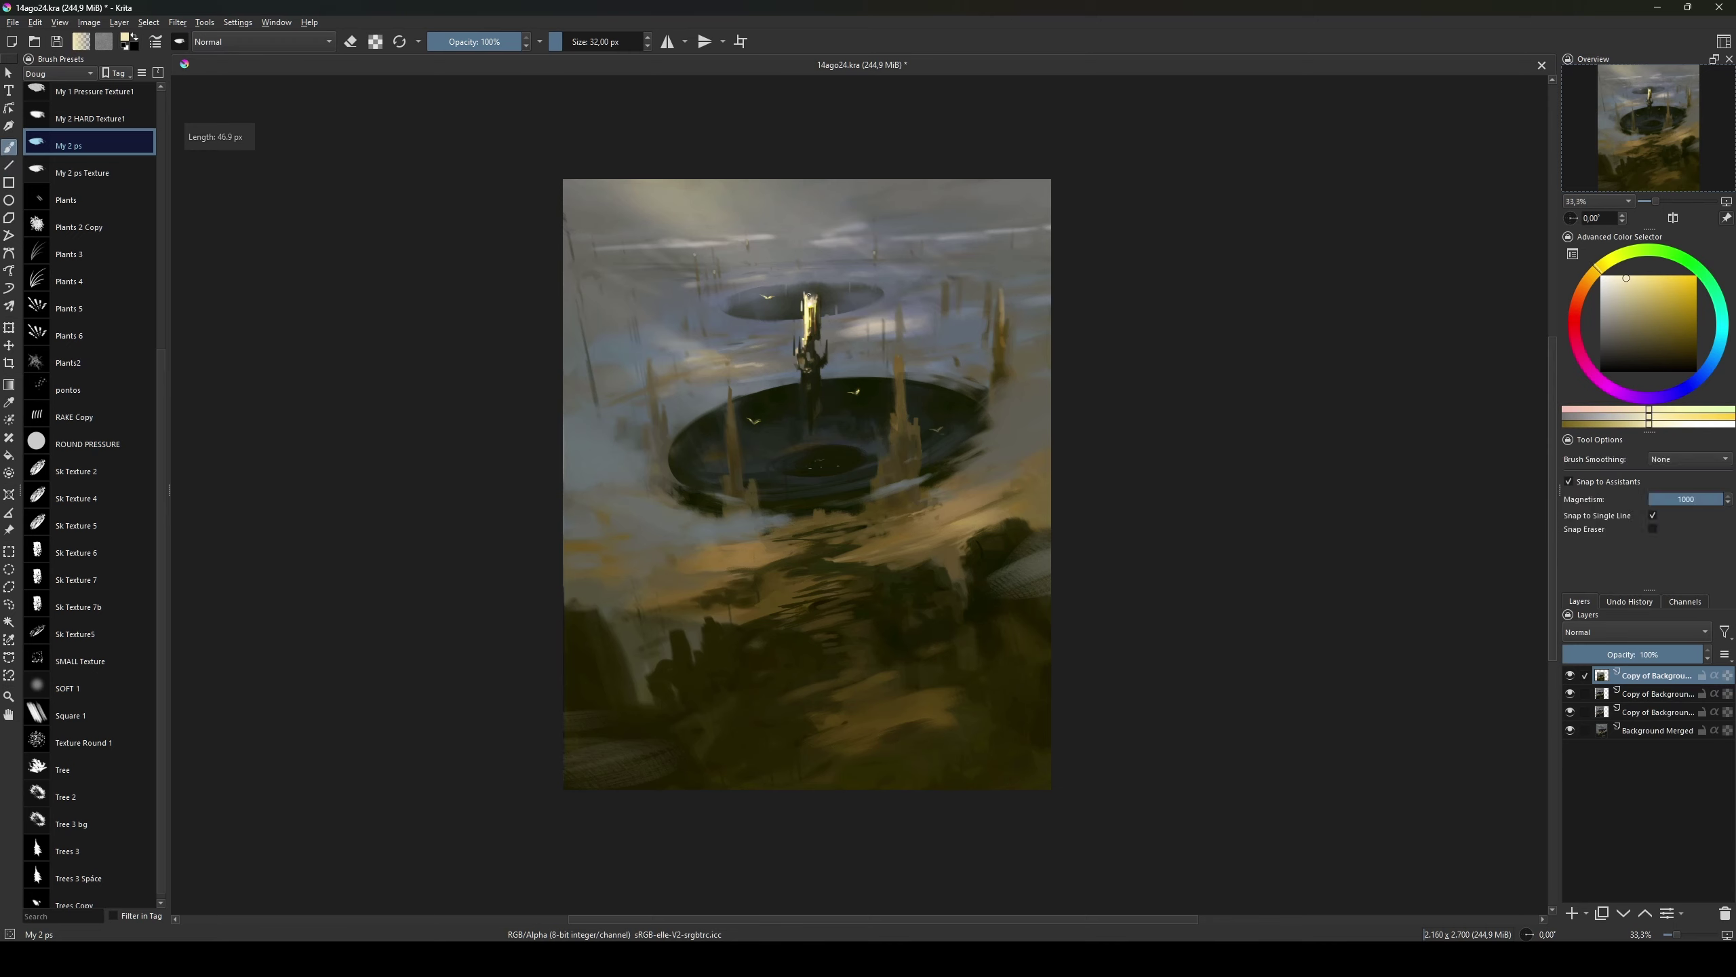
{"action": "left_click_drag", "start_coordinate": [815, 289], "coordinate": [812, 290], "text": "shift"}
Step: Return to freehand painting, mirror the view to check composition, and load the Blend 1 Blur brush
{"action": "key", "text": "b"}
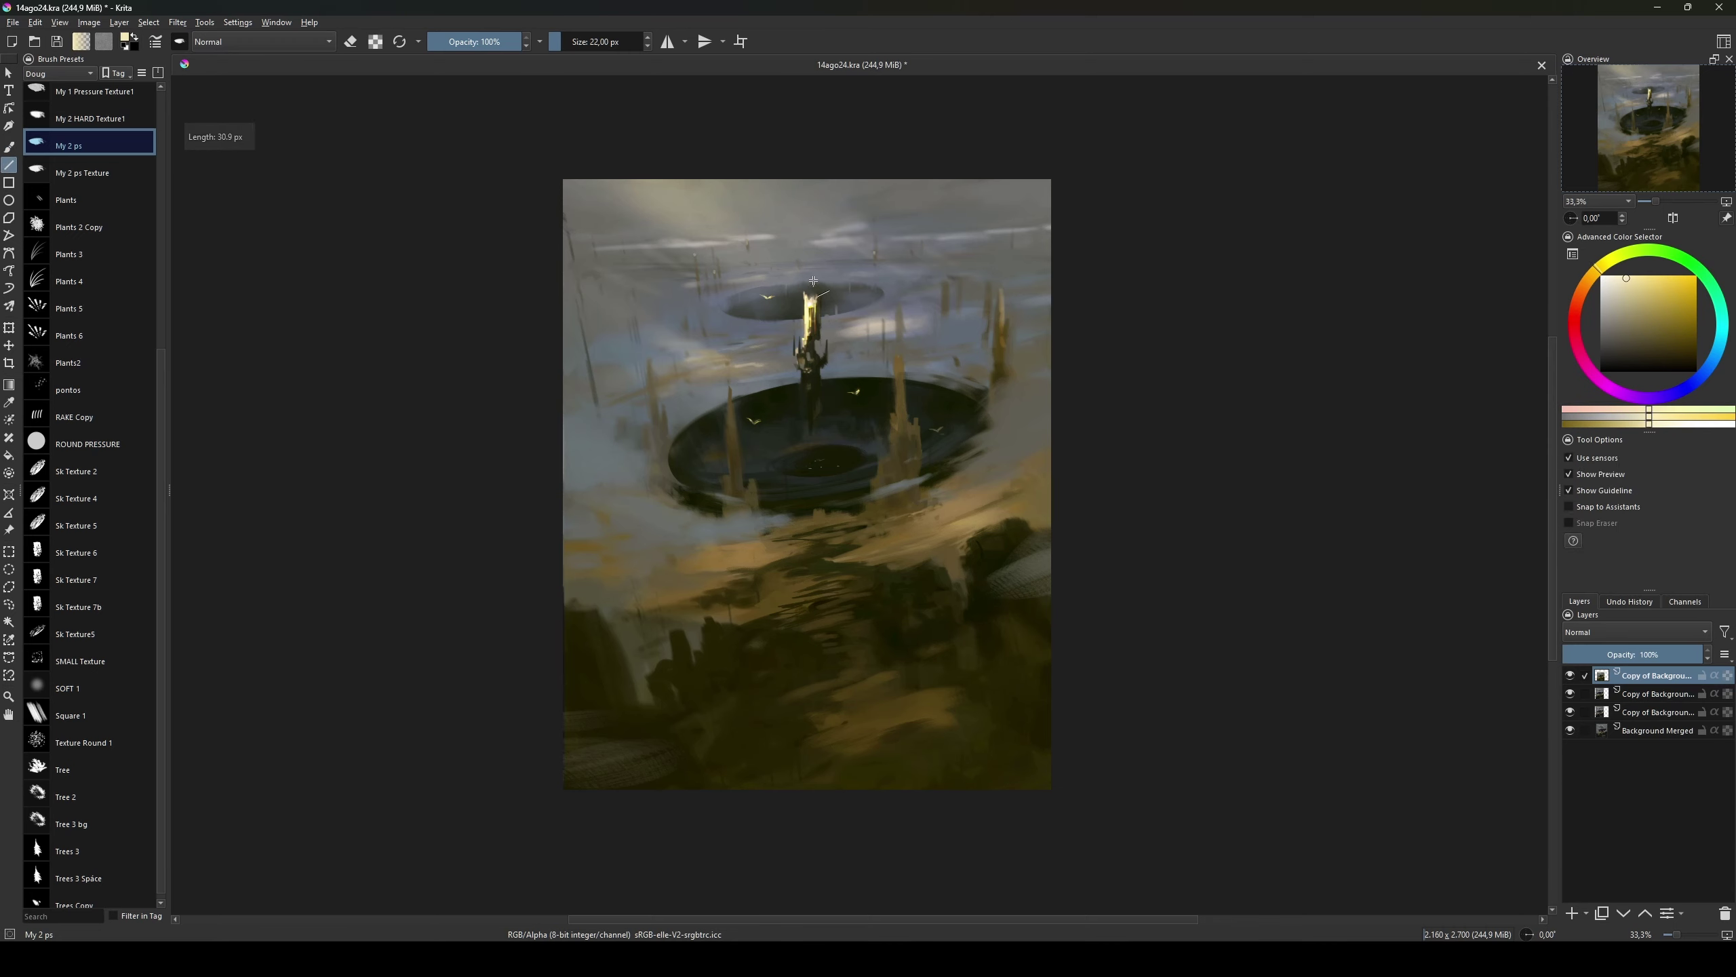
{"action": "key", "text": "m"}
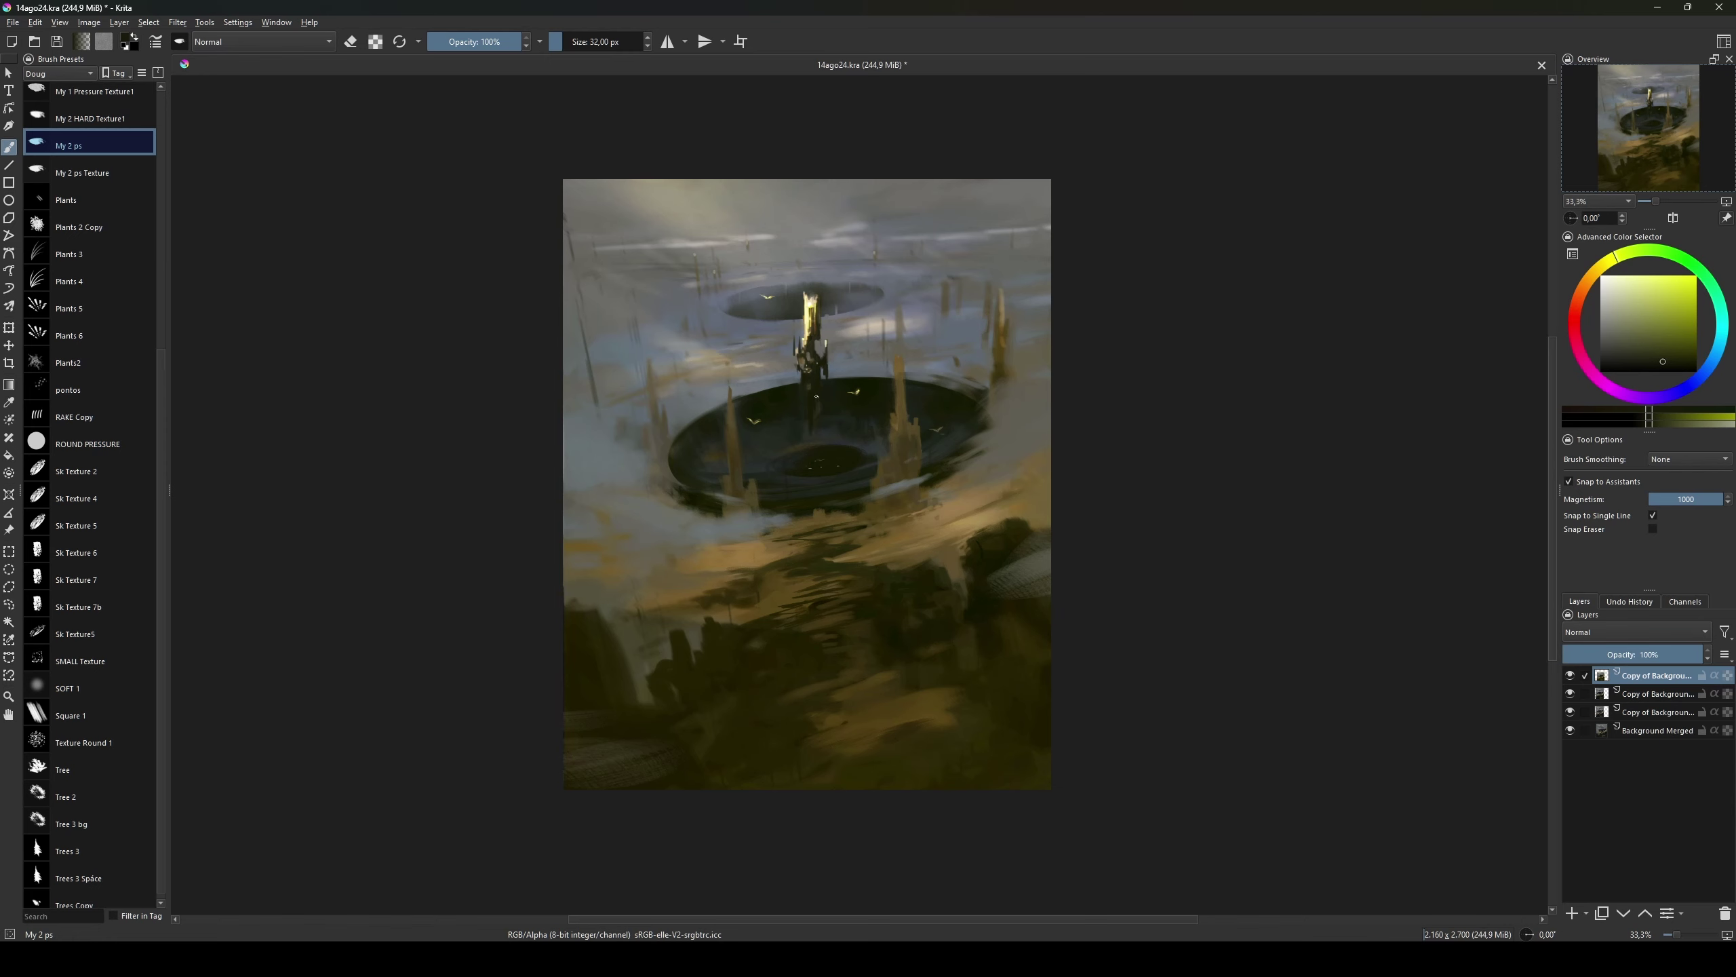
{"action": "key", "text": "/"}
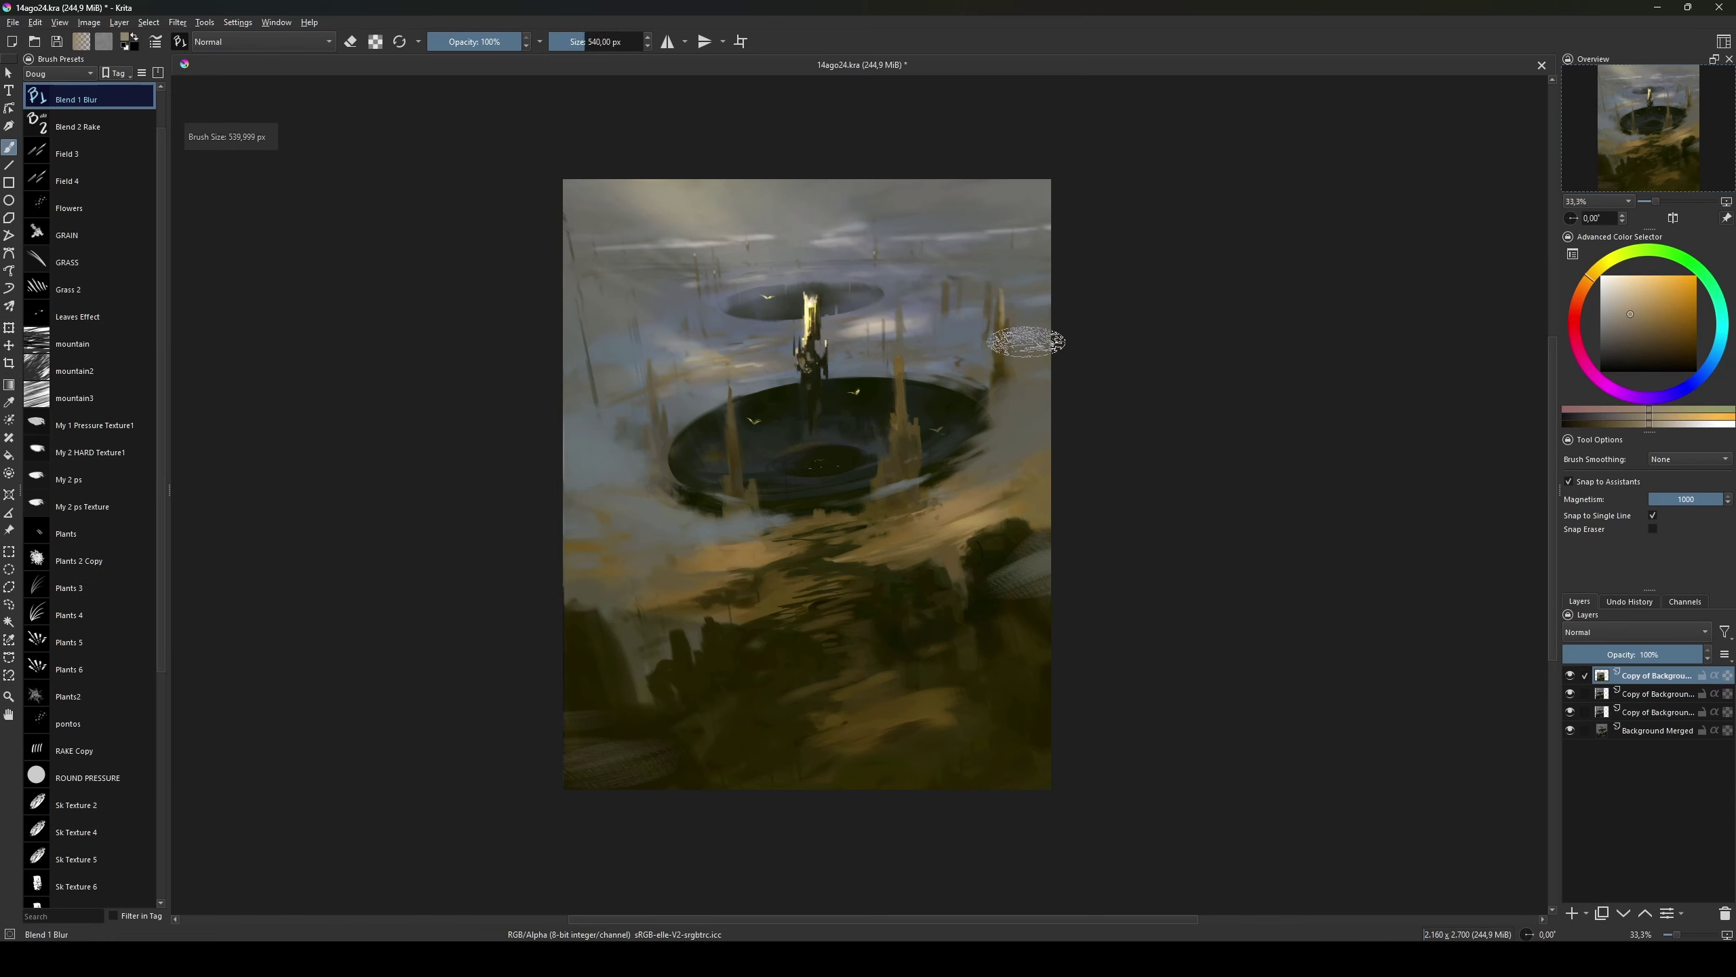
Step: Add textured dabs to the clouds with the Sk Texture 4 brush at about 246 px
{"action": "left_click", "coordinate": [991, 346], "text": "ctrl"}
{"action": "key", "text": "/"}
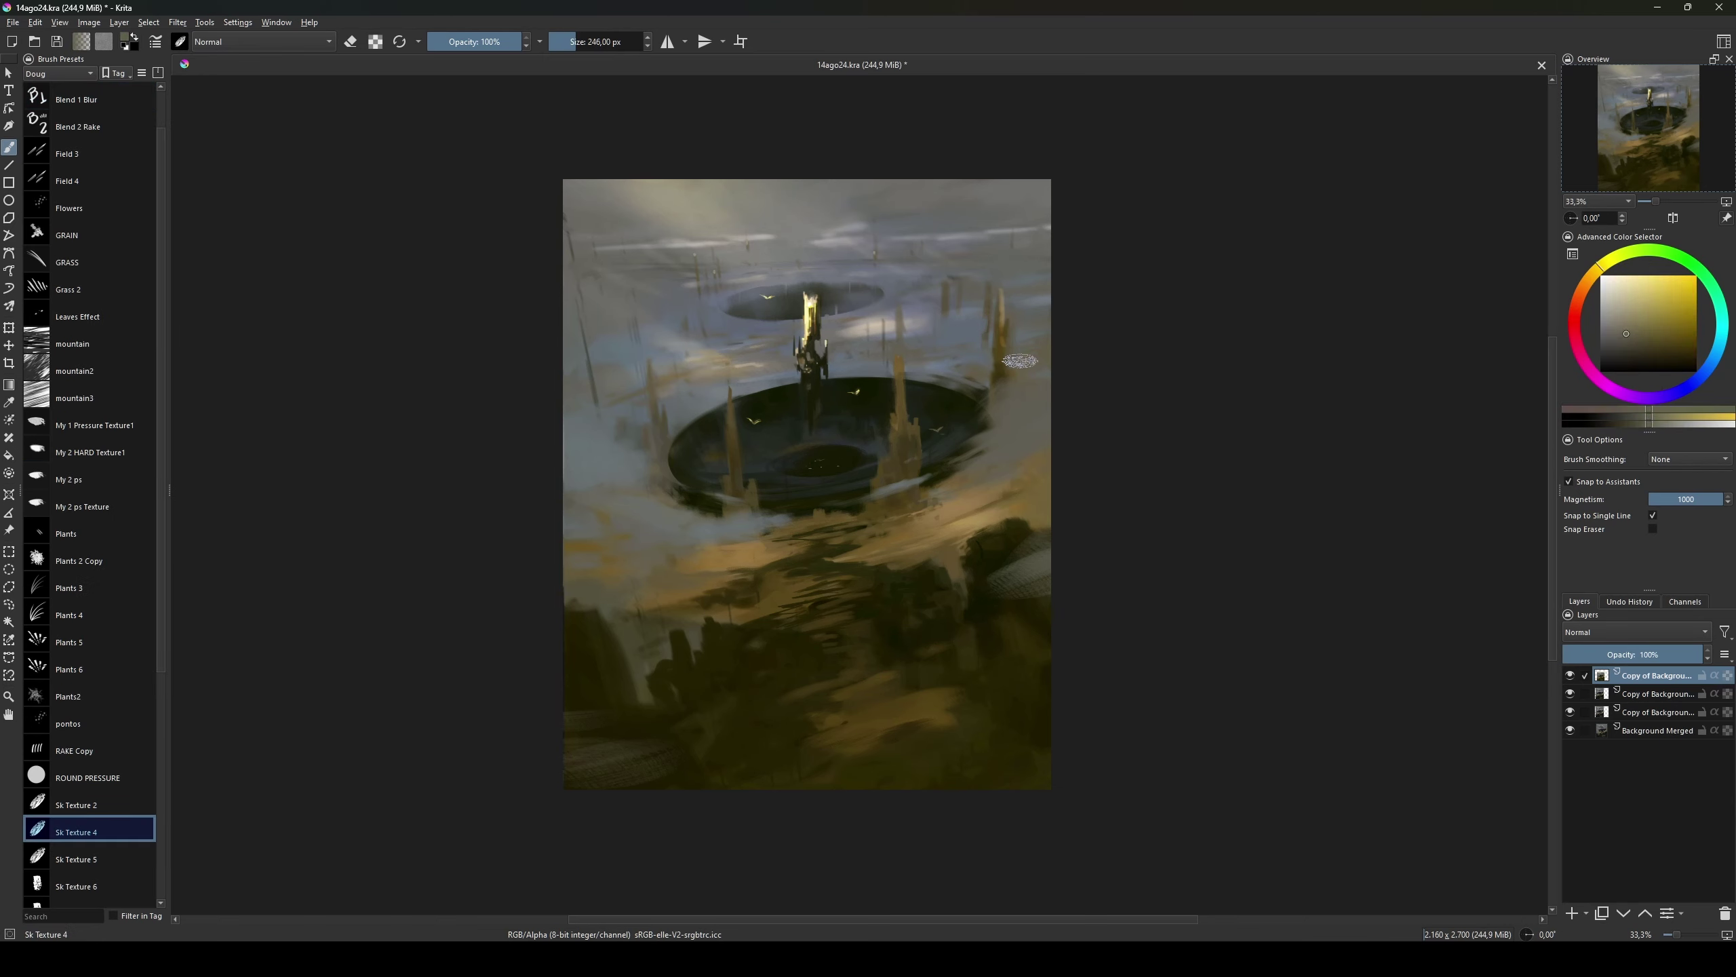
{"action": "left_click", "coordinate": [1020, 361], "text": "ctrl"}
{"action": "left_click", "coordinate": [957, 266], "text": "ctrl"}
{"action": "key", "text": "bracketleft"}
{"action": "key", "text": "bracketleft"}
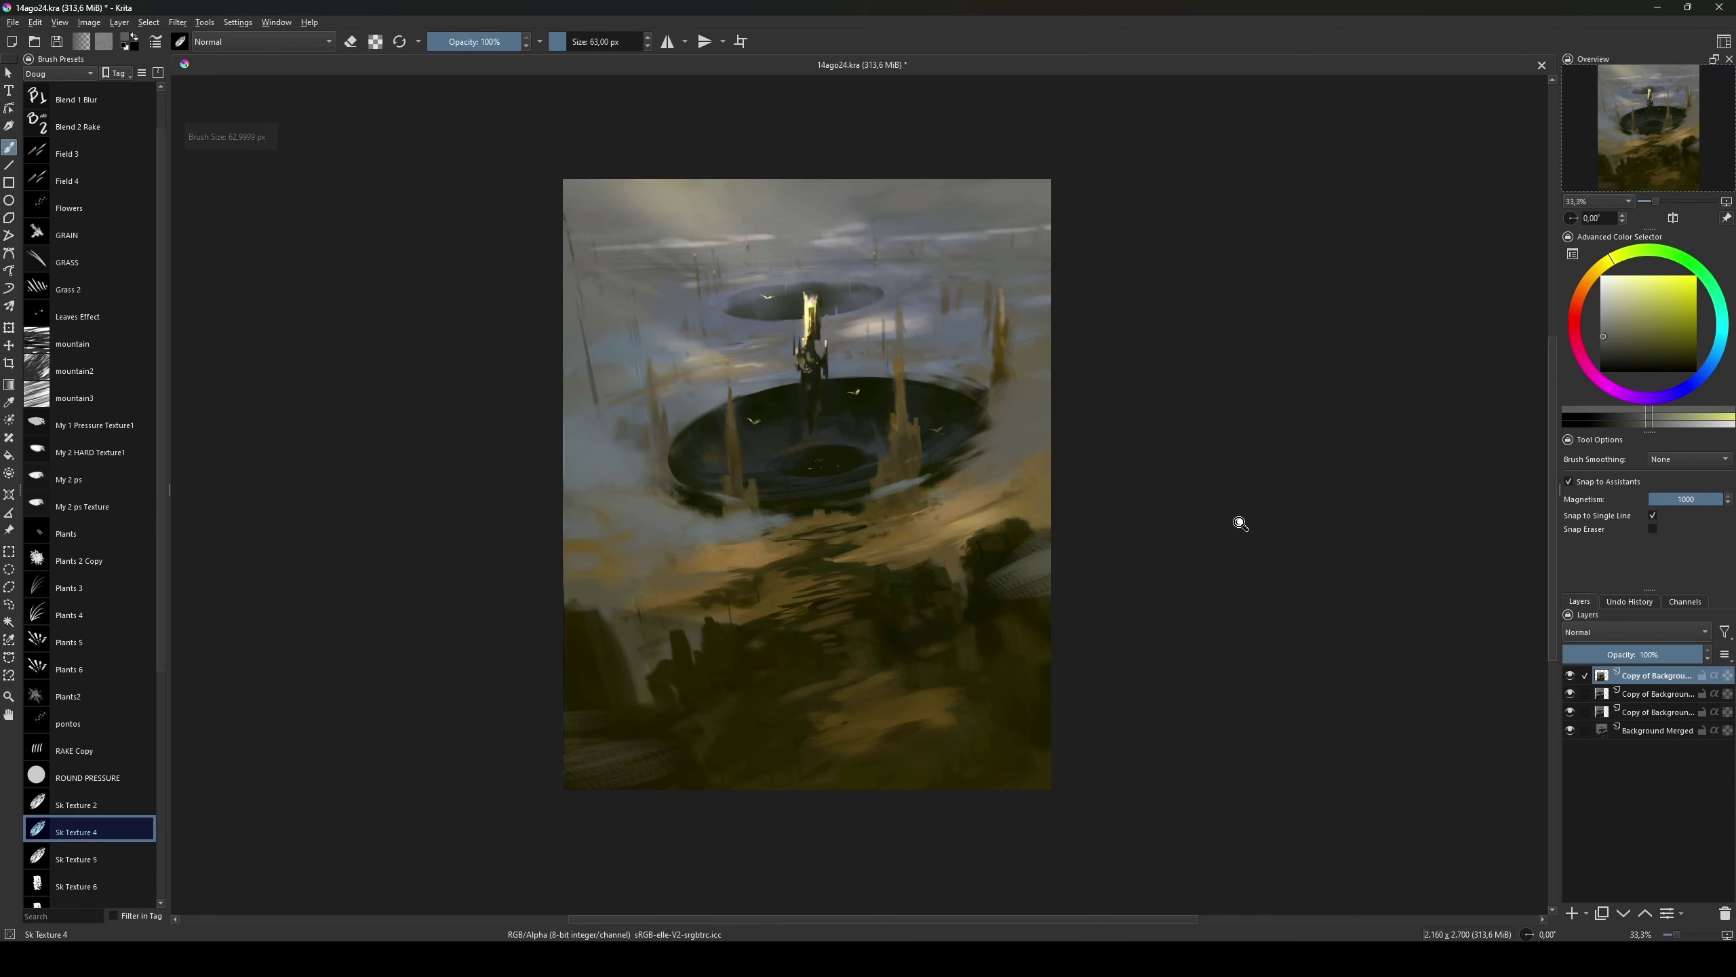
Step: Save, then paint dark olive texture strokes into the ground and save again
{"action": "key", "text": "ctrl+s"}
{"action": "key", "text": "bracketleft"}
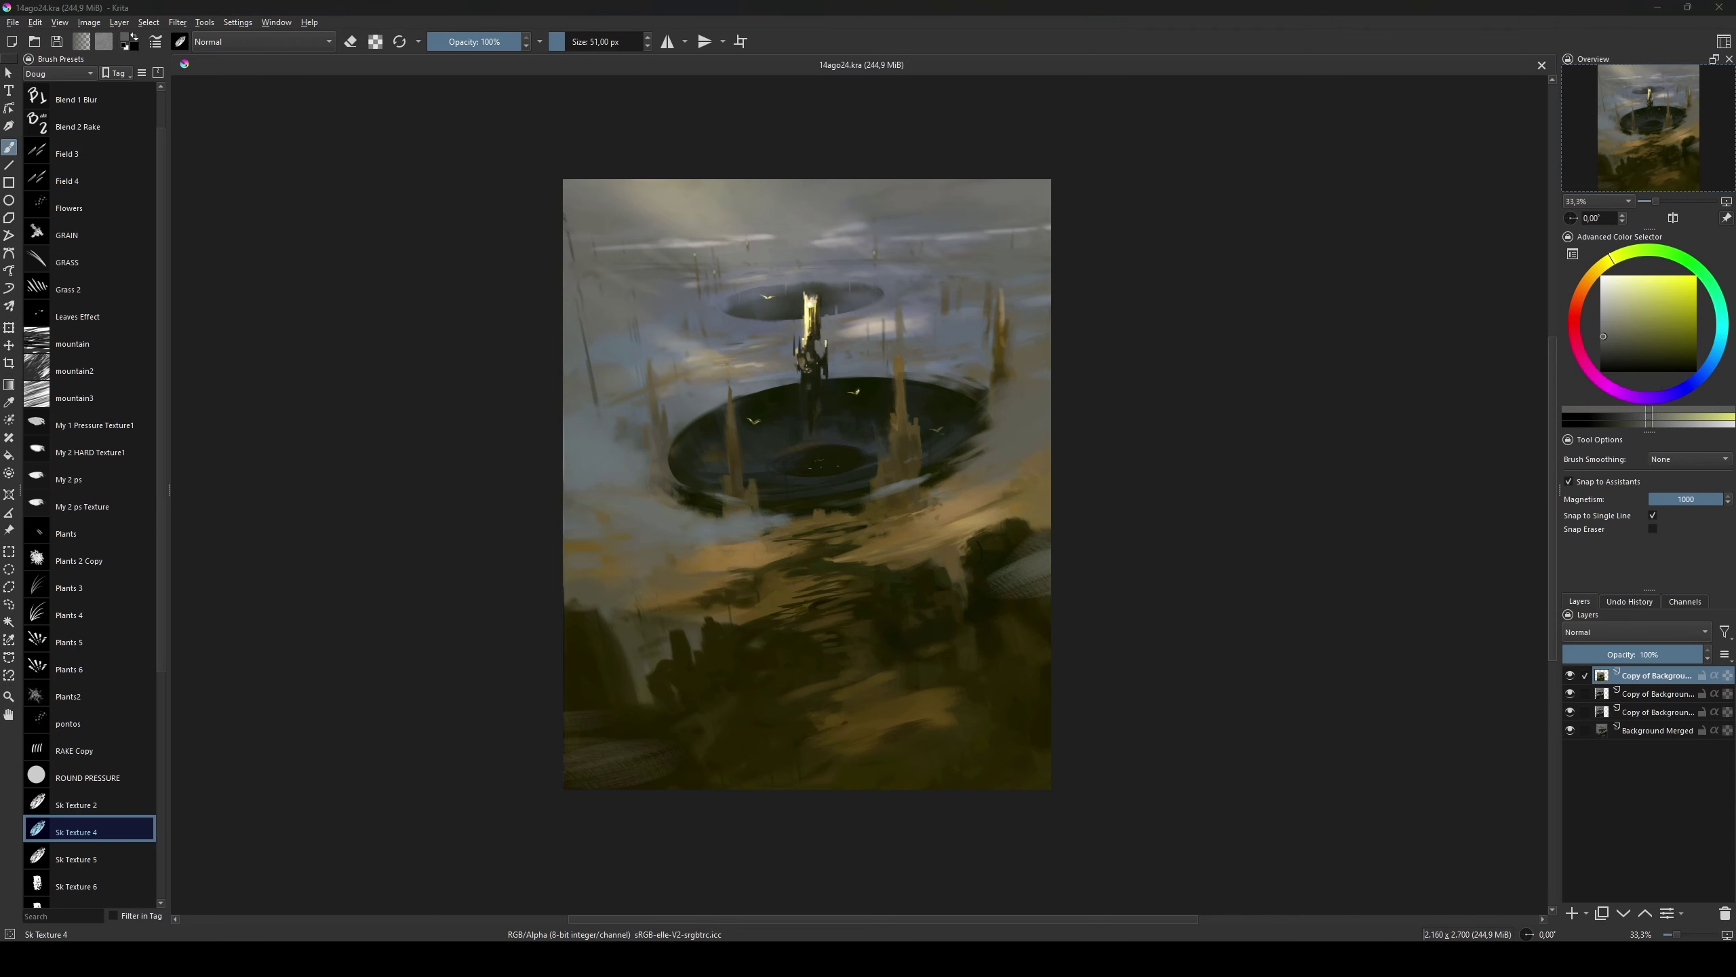
{"action": "left_click", "coordinate": [846, 659], "text": "ctrl"}
{"action": "key", "text": "bracketright"}
{"action": "key", "text": "bracketright"}
{"action": "key", "text": "bracketright"}
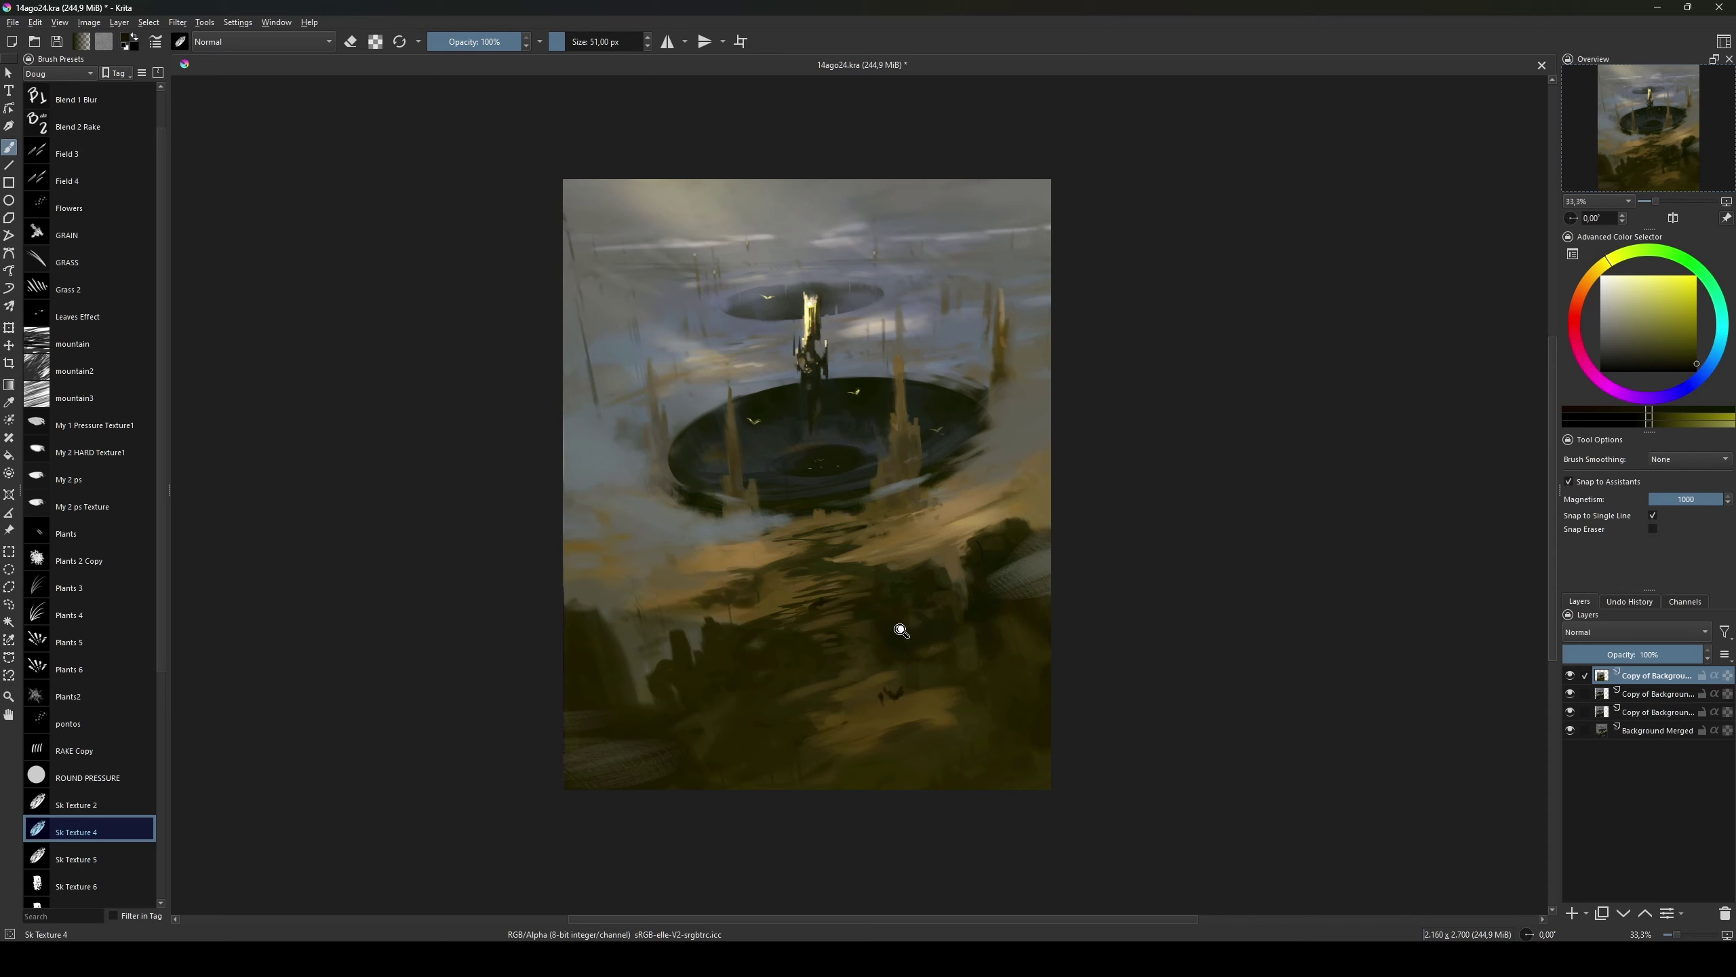
{"action": "left_click", "coordinate": [891, 692], "text": "ctrl"}
{"action": "key", "text": "bracketright"}
{"action": "key", "text": "ctrl+s"}
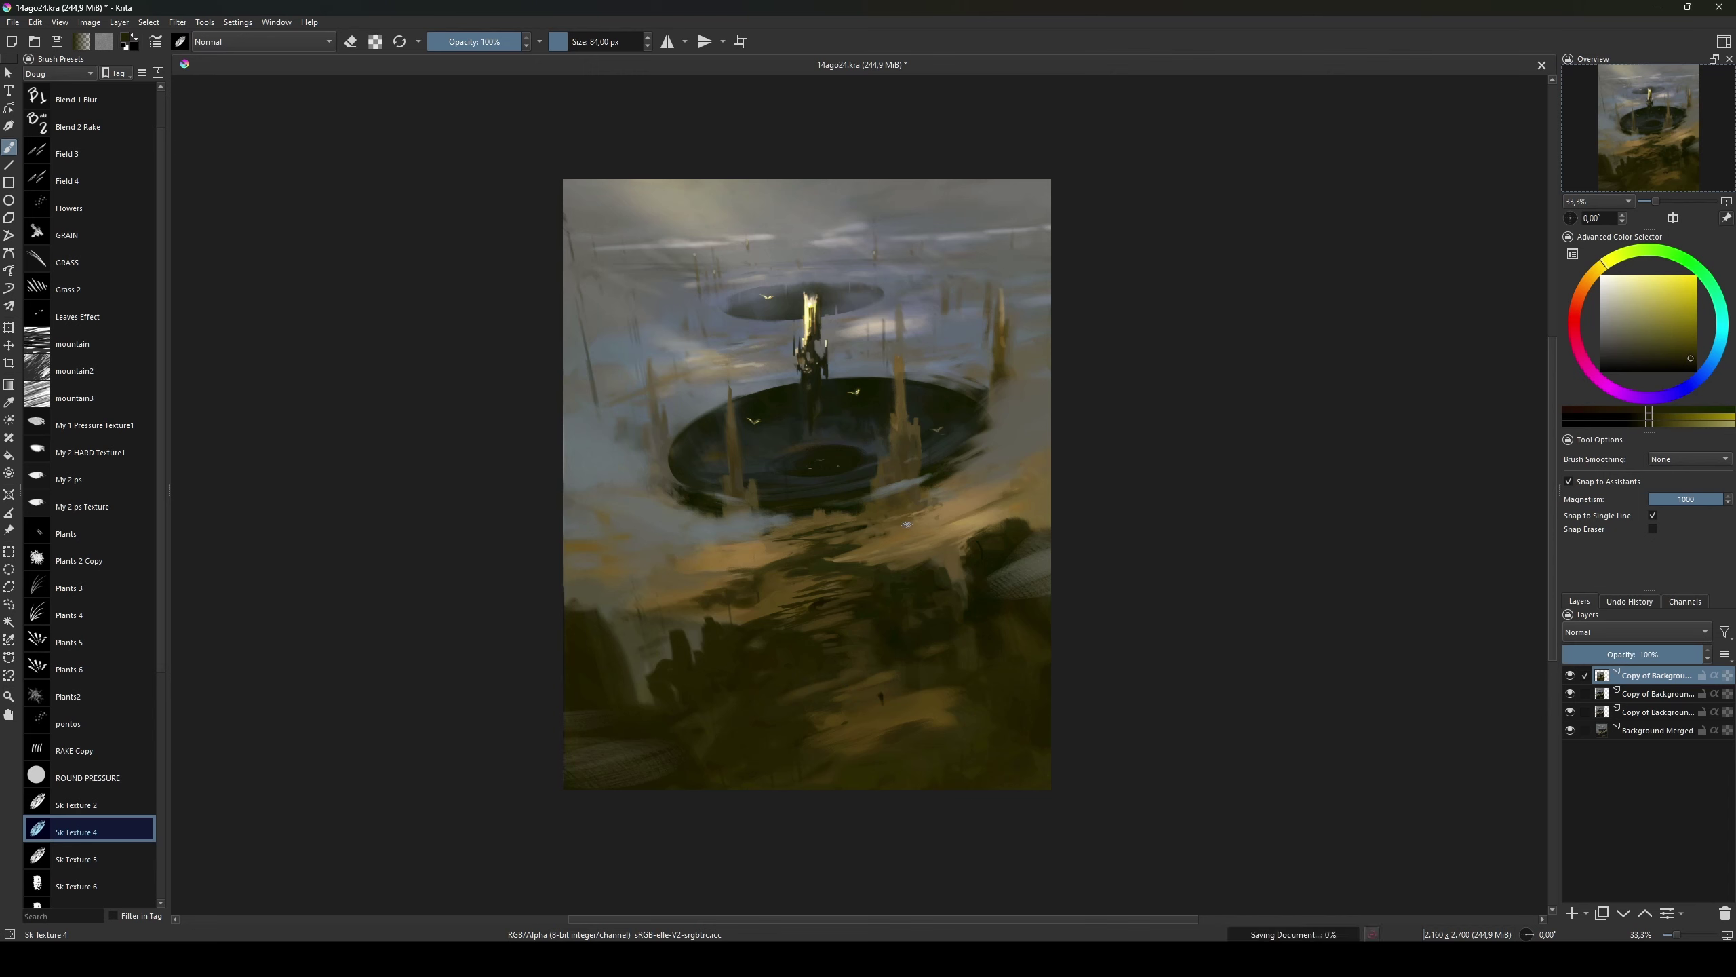
{"action": "left_click_drag", "start_coordinate": [906, 524], "coordinate": [970, 524]}
Step: Sample a lighter grey-yellow from the painting and choose the SOFT 1 brush
{"action": "left_click", "coordinate": [574, 264], "text": "ctrl"}
{"action": "scroll", "coordinate": [89, 586], "scroll_direction": "down", "scroll_amount": 3}
{"action": "left_click", "coordinate": [67, 795]}
Step: Add a new layer and drag a radial gradient vignette darkening the painting's edges
{"action": "key", "text": "Insert"}
{"action": "key", "text": "g"}
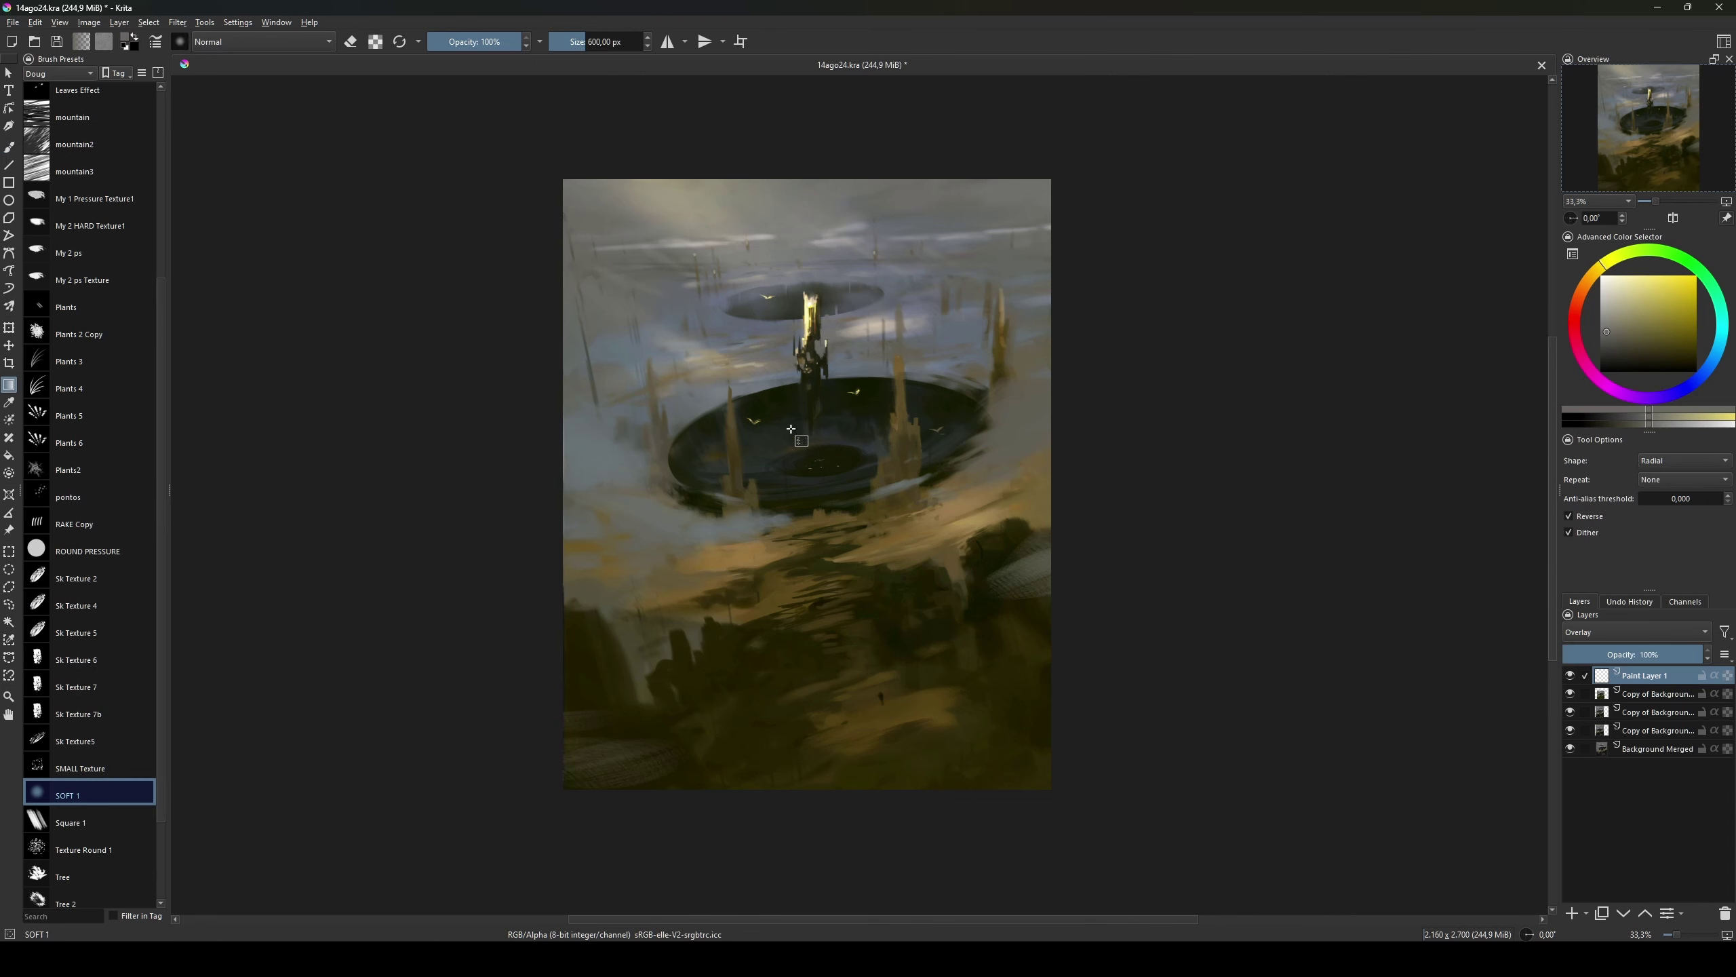
{"action": "left_click_drag", "start_coordinate": [806, 205], "coordinate": [807, 752]}
{"action": "left_click", "coordinate": [1625, 632]}
Step: Resize the vignette layer and lower its opacity to 25%
{"action": "key", "text": "ctrl+t"}
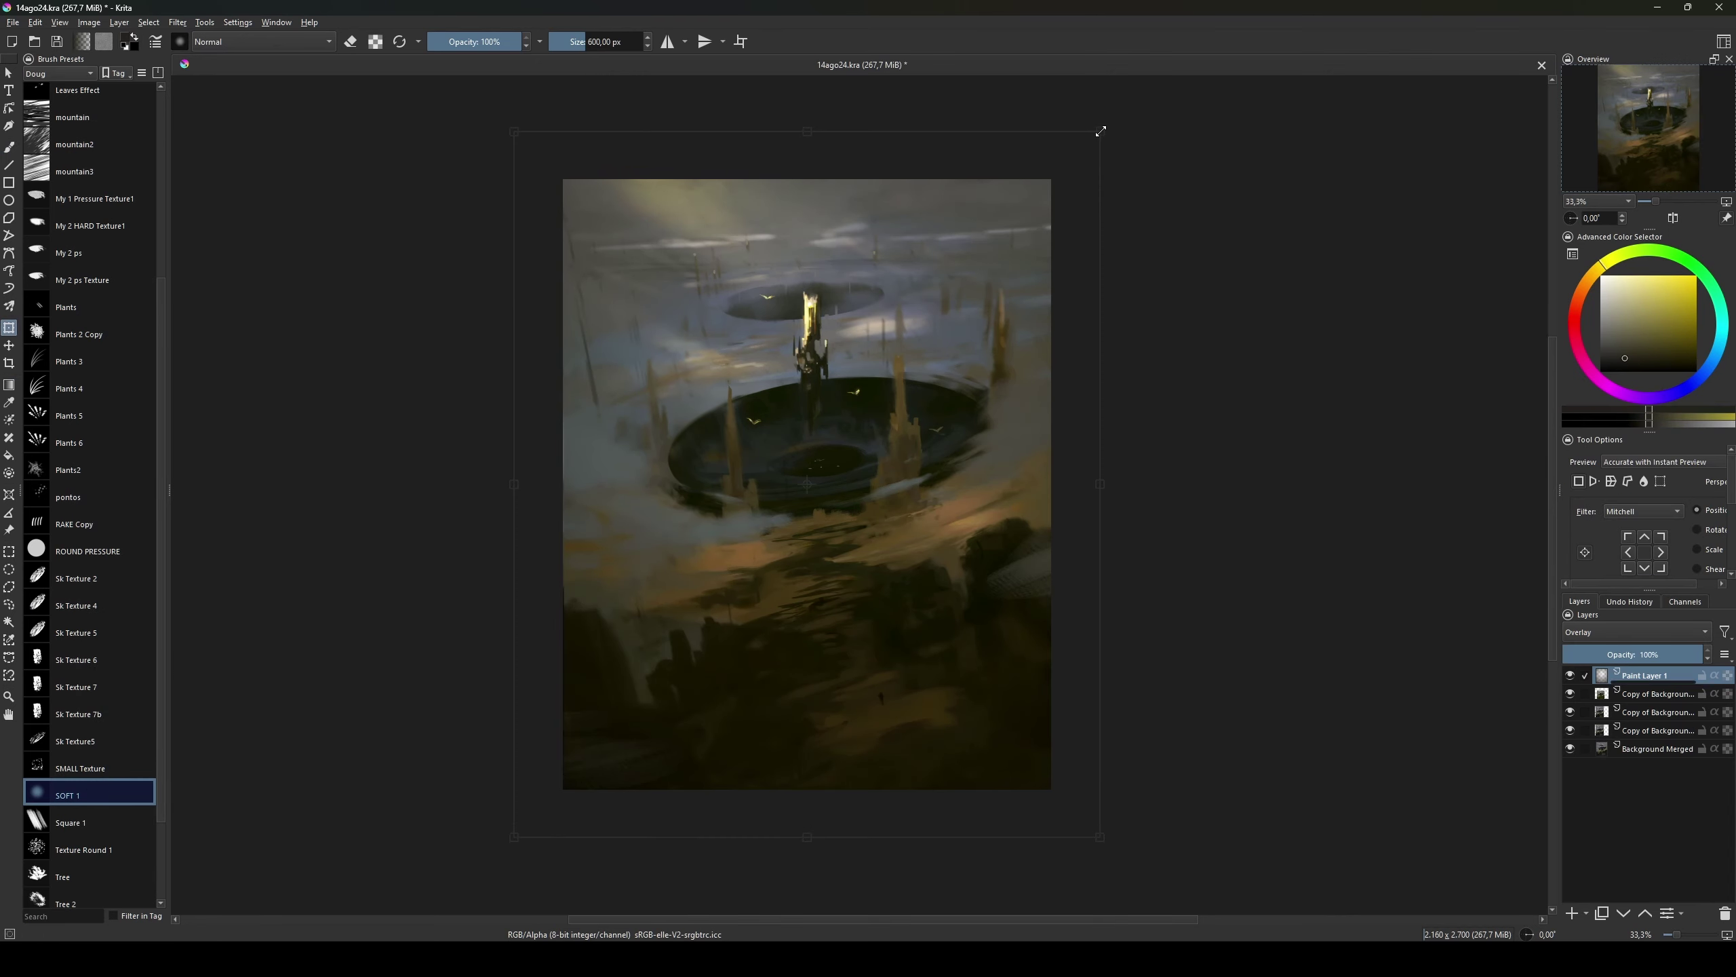
{"action": "key", "text": "Return"}
{"action": "key", "text": "shift+Delete"}
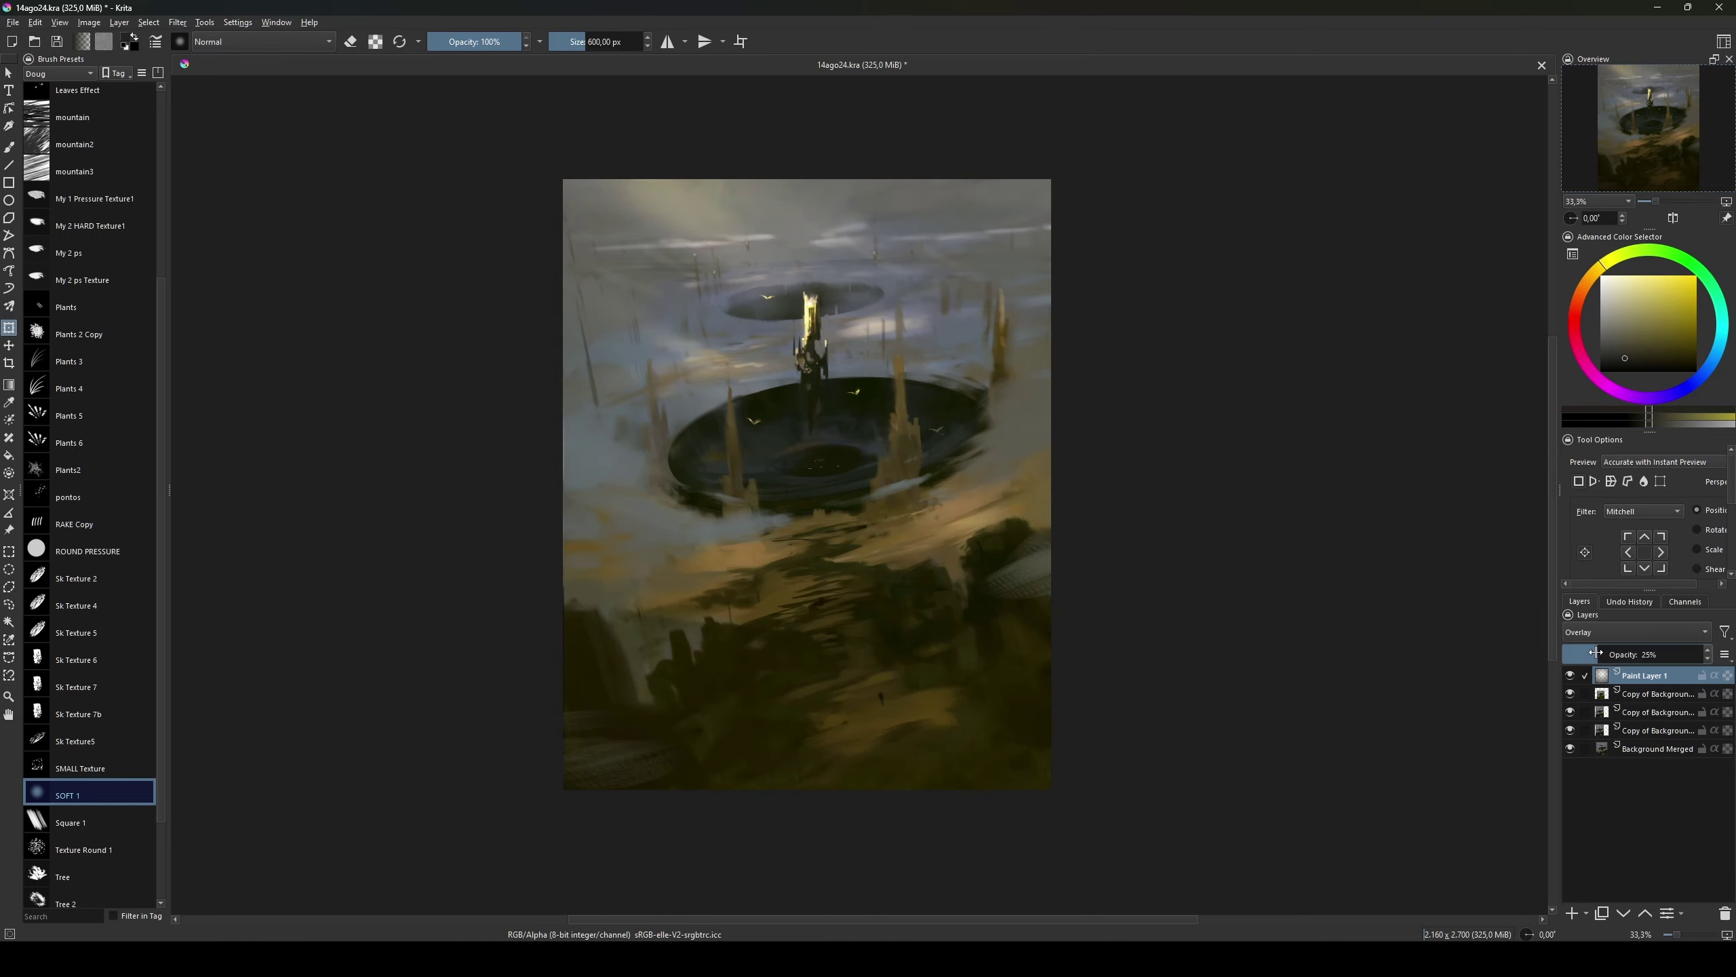
{"action": "key", "text": "b"}
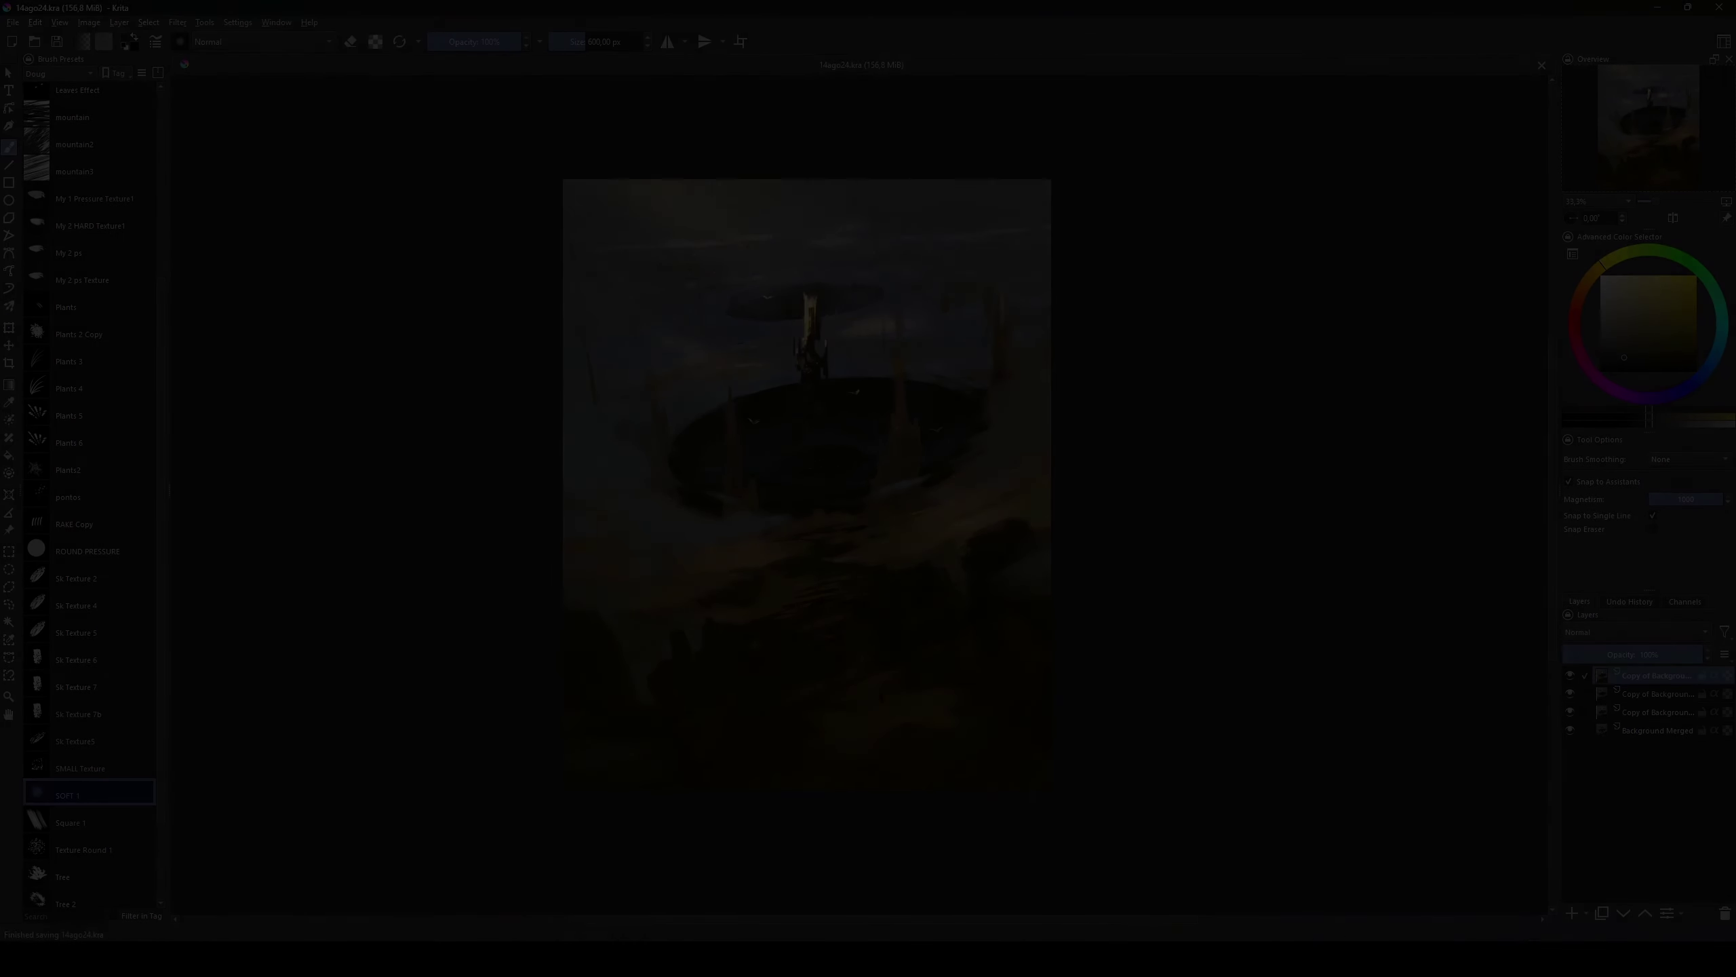